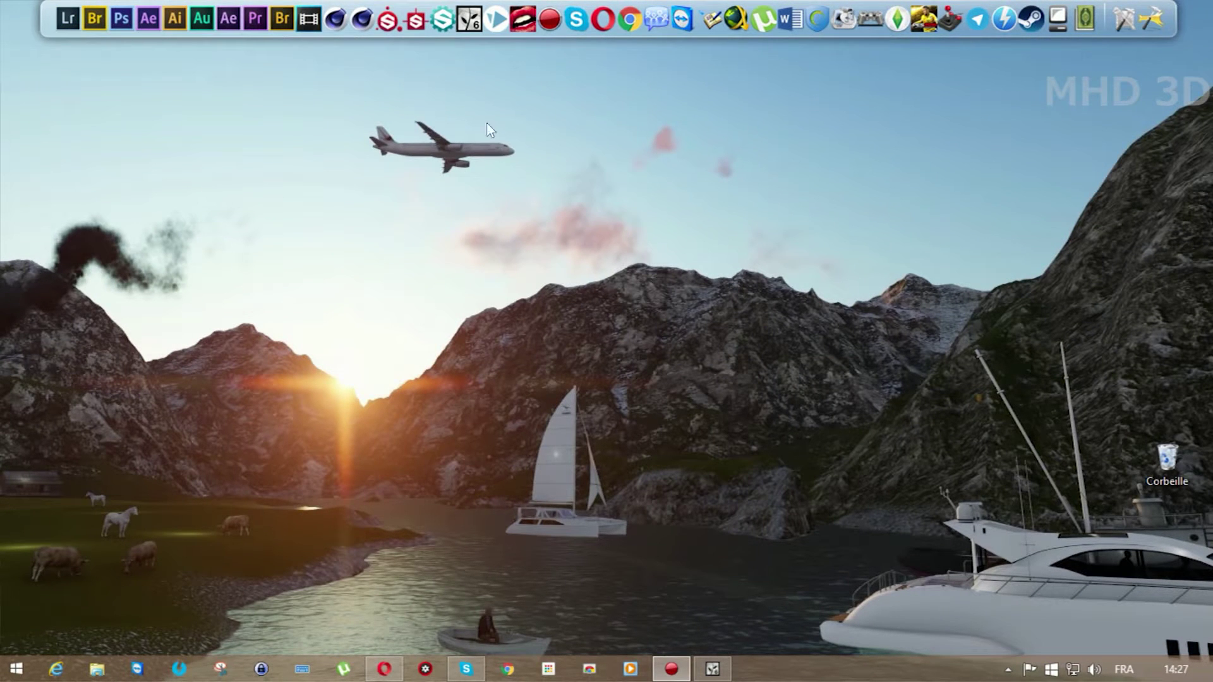
# Switch to Lumion Pro 6.0 and examine the system benchmark results for the graphics card, processor and memory.
pyautogui.click(727, 675)
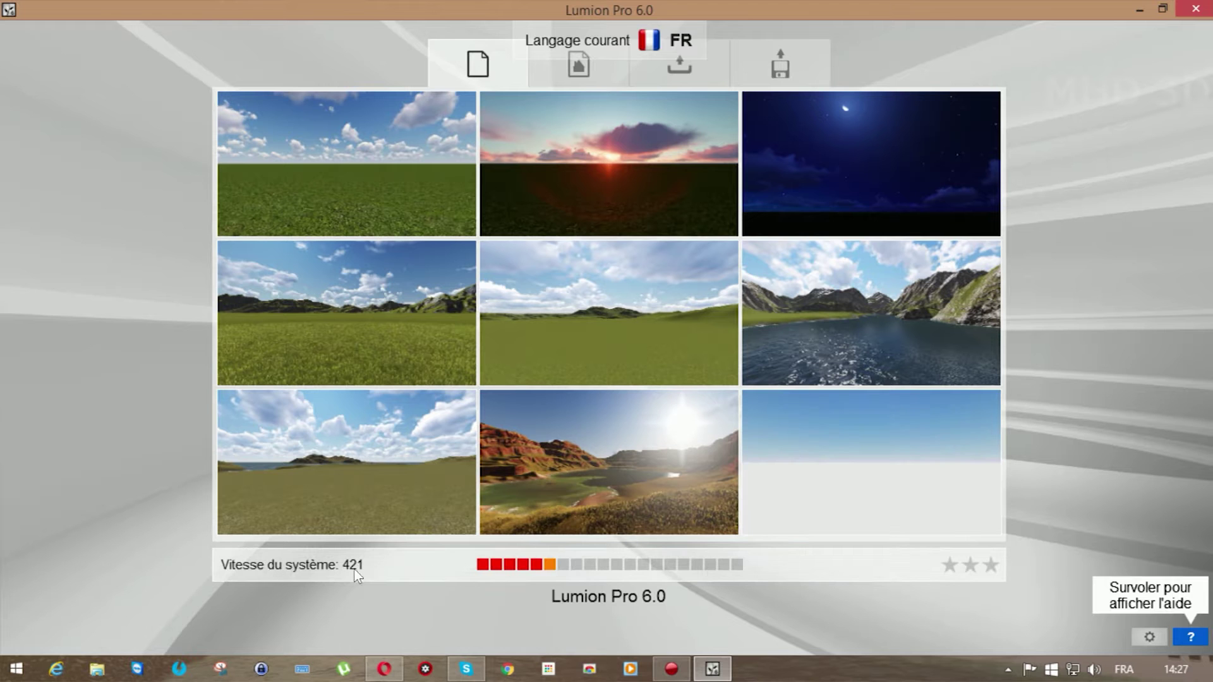
pyautogui.click(577, 566)
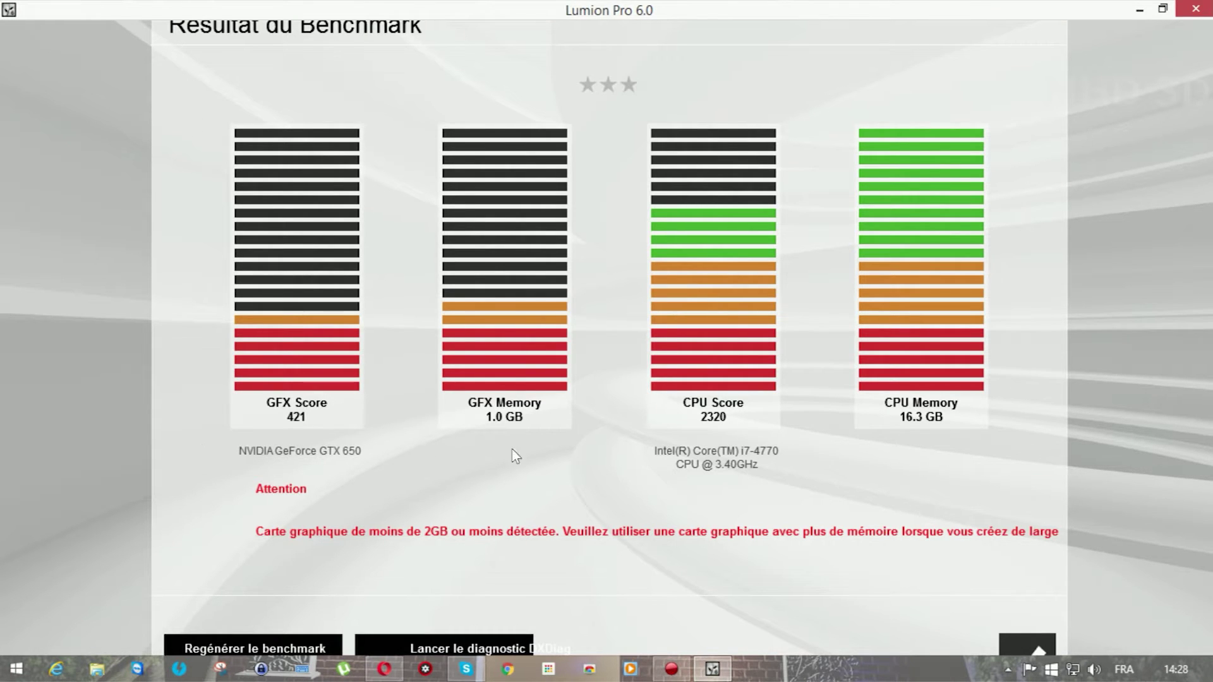
pyautogui.click(1012, 642)
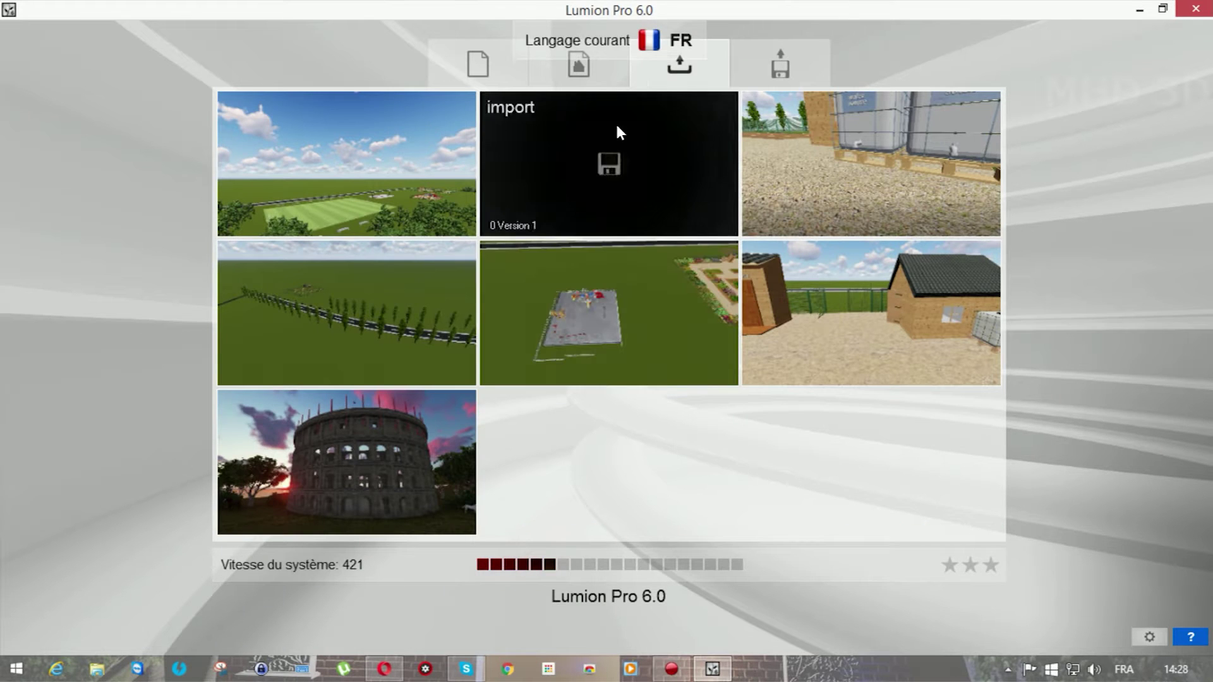
# Choose French (FR) as the interface language.
pyautogui.click(635, 36)
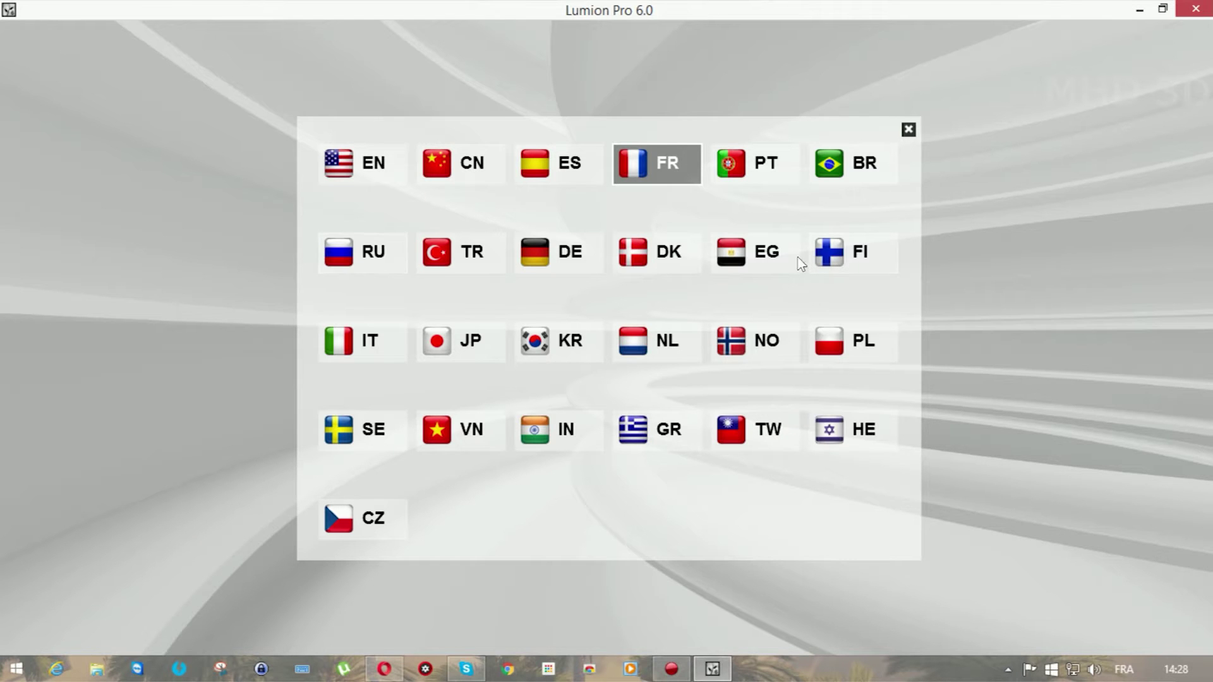
pyautogui.click(640, 165)
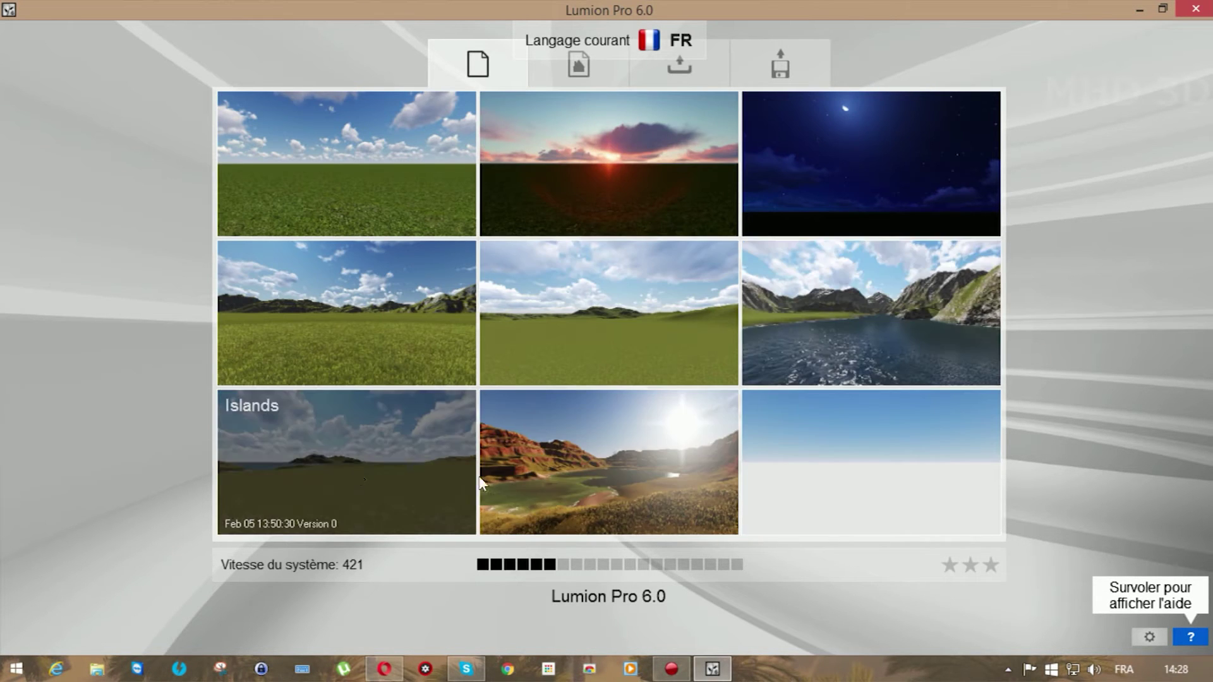
# Look through the example scenes, the saved scenes and the option for loading a scene with its models.
pyautogui.click(578, 66)
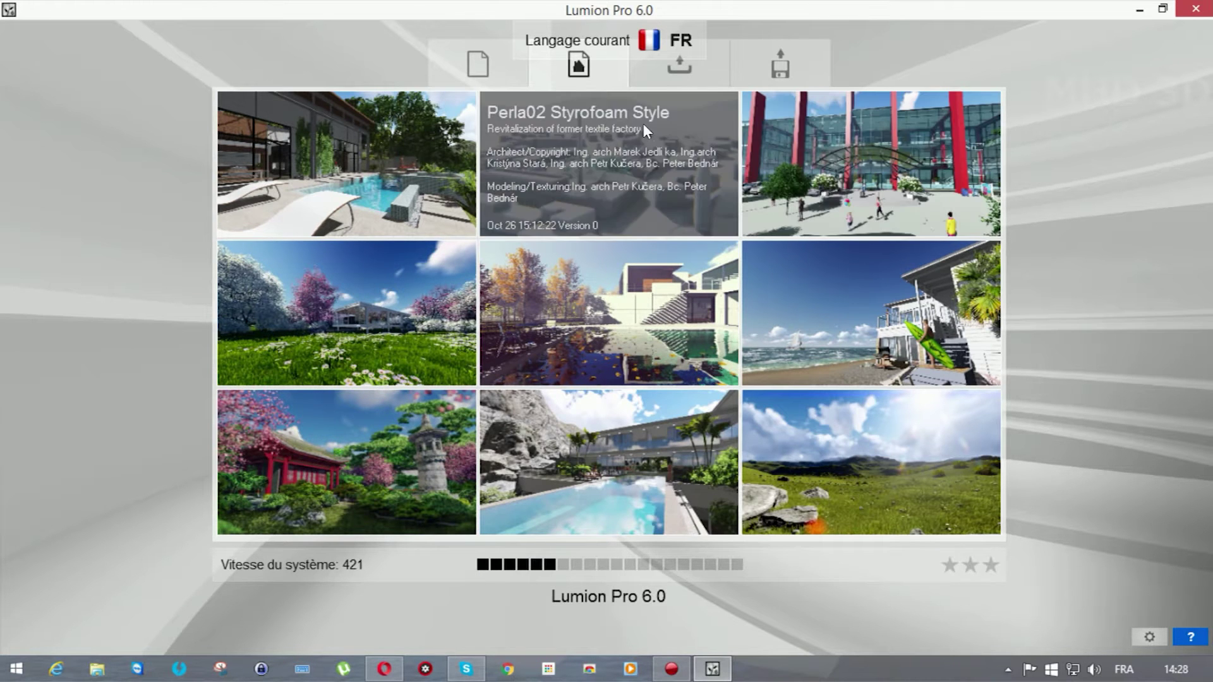
pyautogui.click(671, 74)
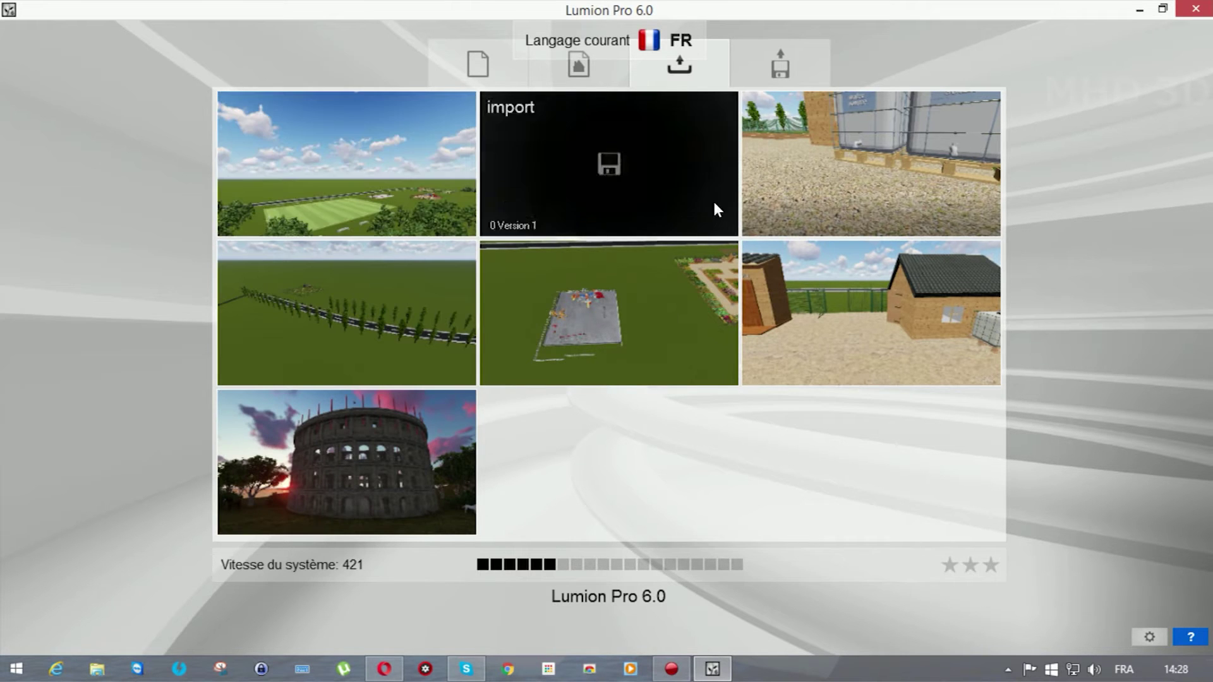
pyautogui.click(782, 65)
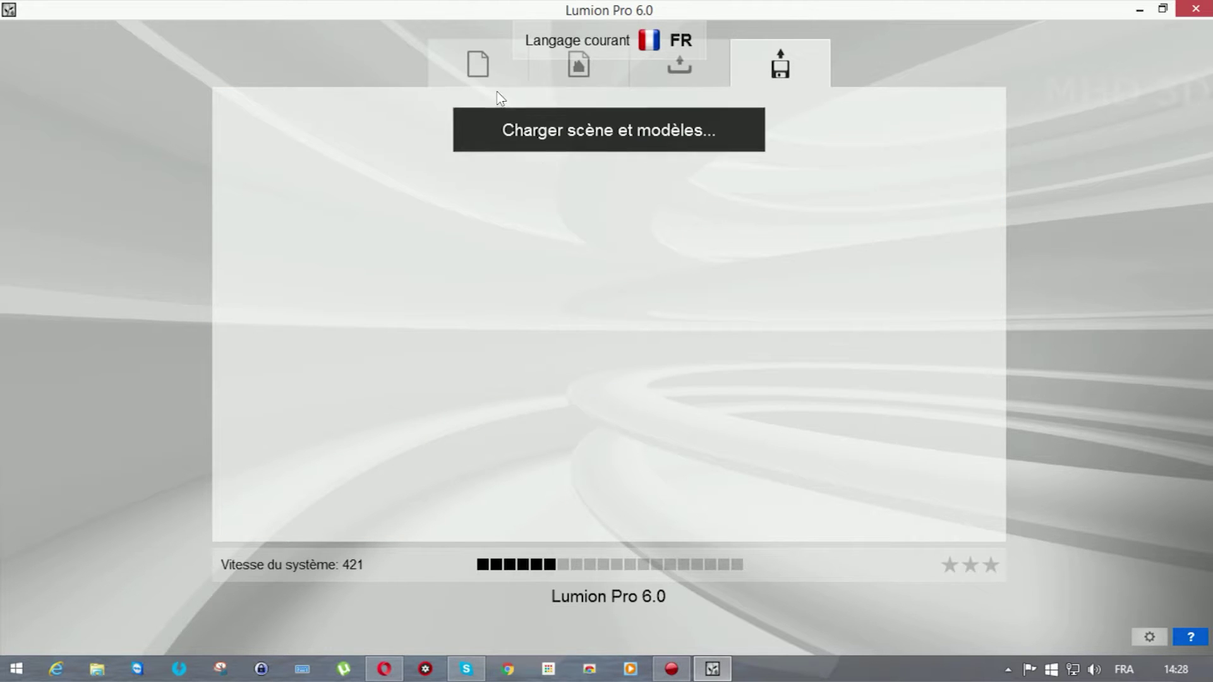
# Start a new scene from the Mountains in Spring preset and turn the camera towards the rocky shore.
pyautogui.click(473, 68)
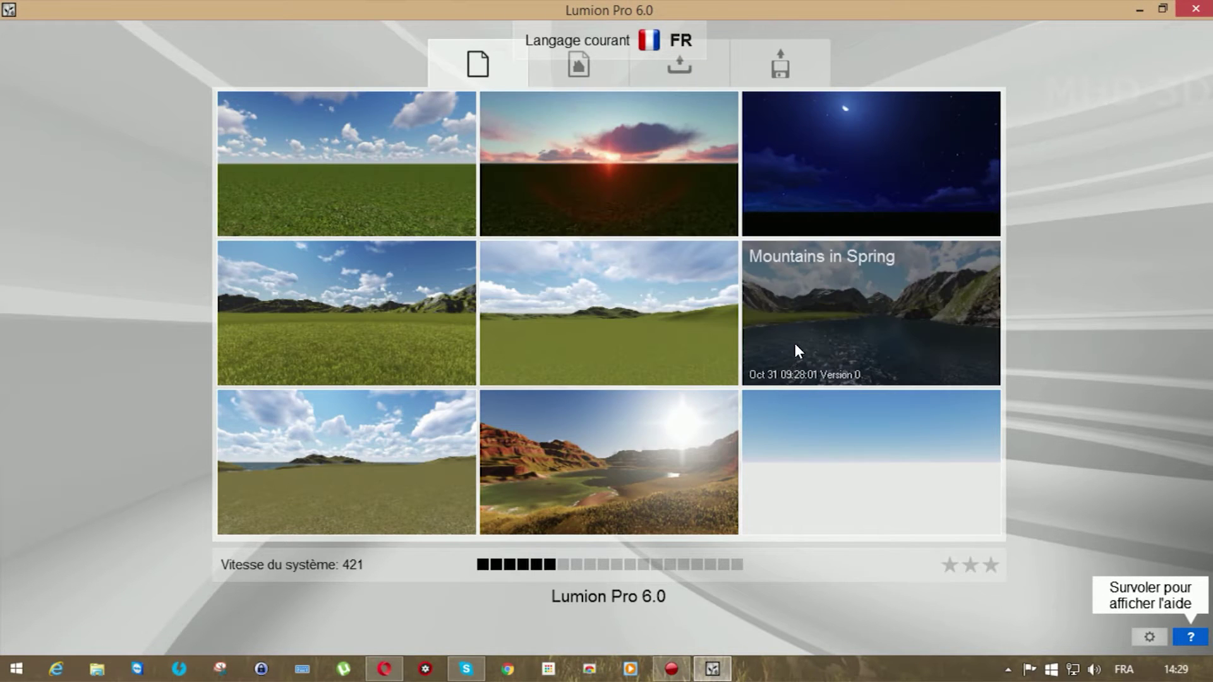
pyautogui.click(806, 302)
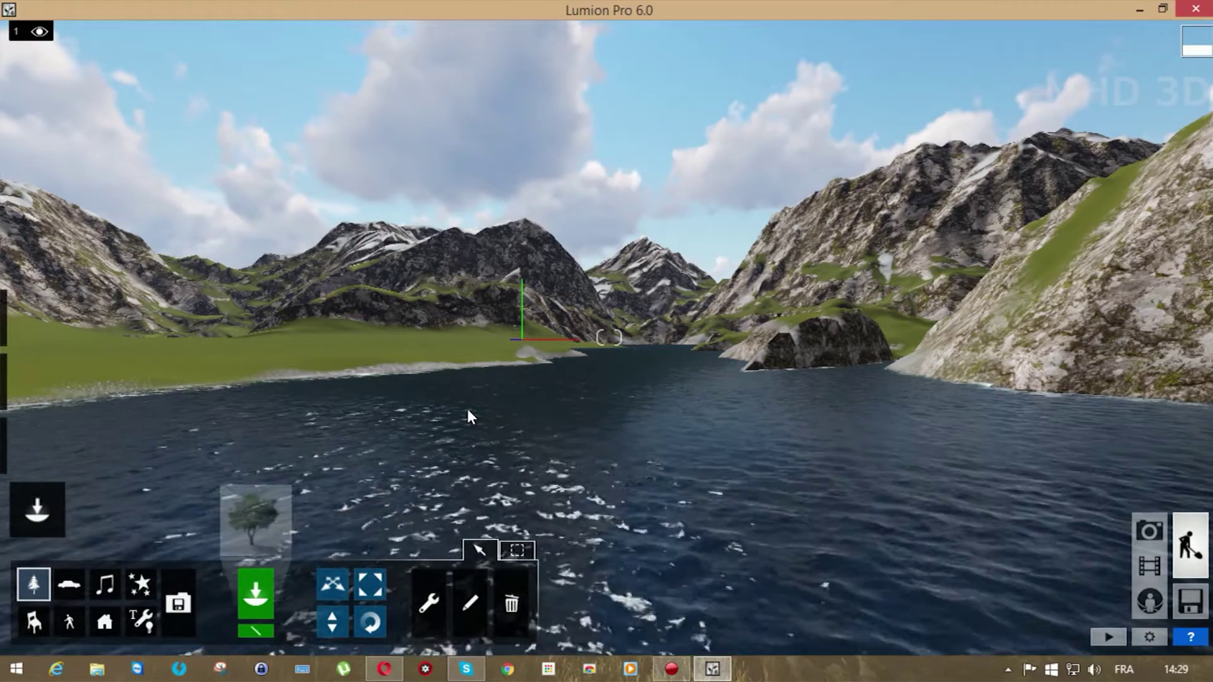
pyautogui.press('w')
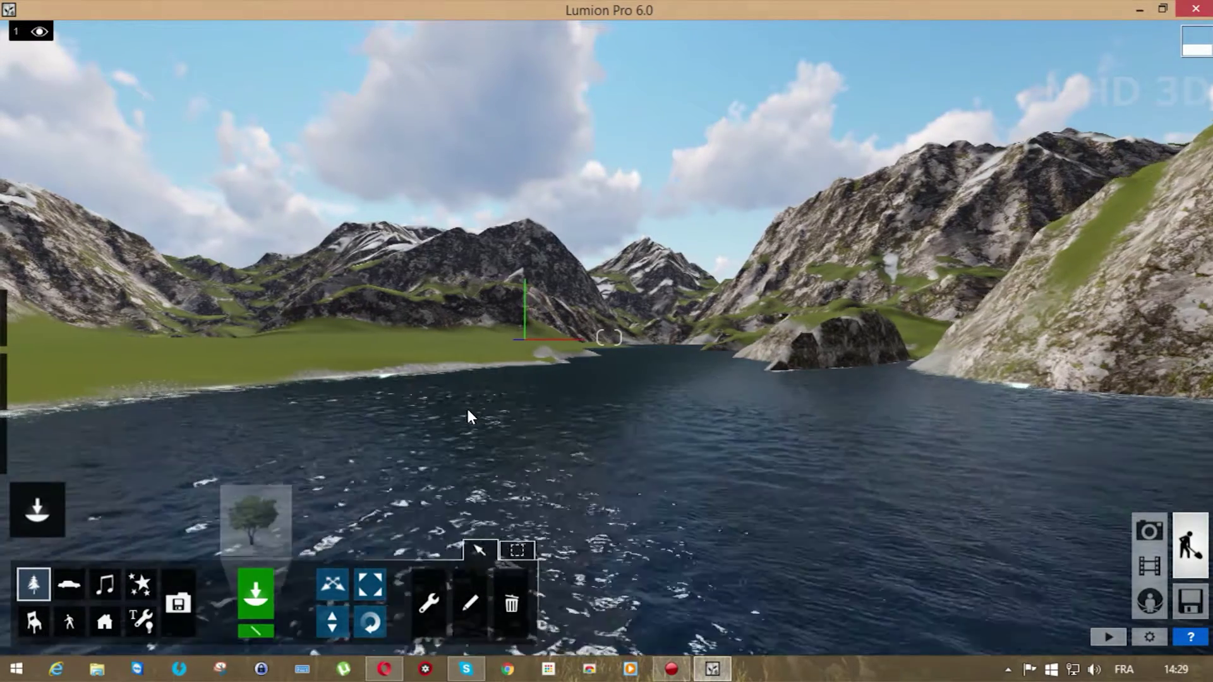
pyautogui.press('w')
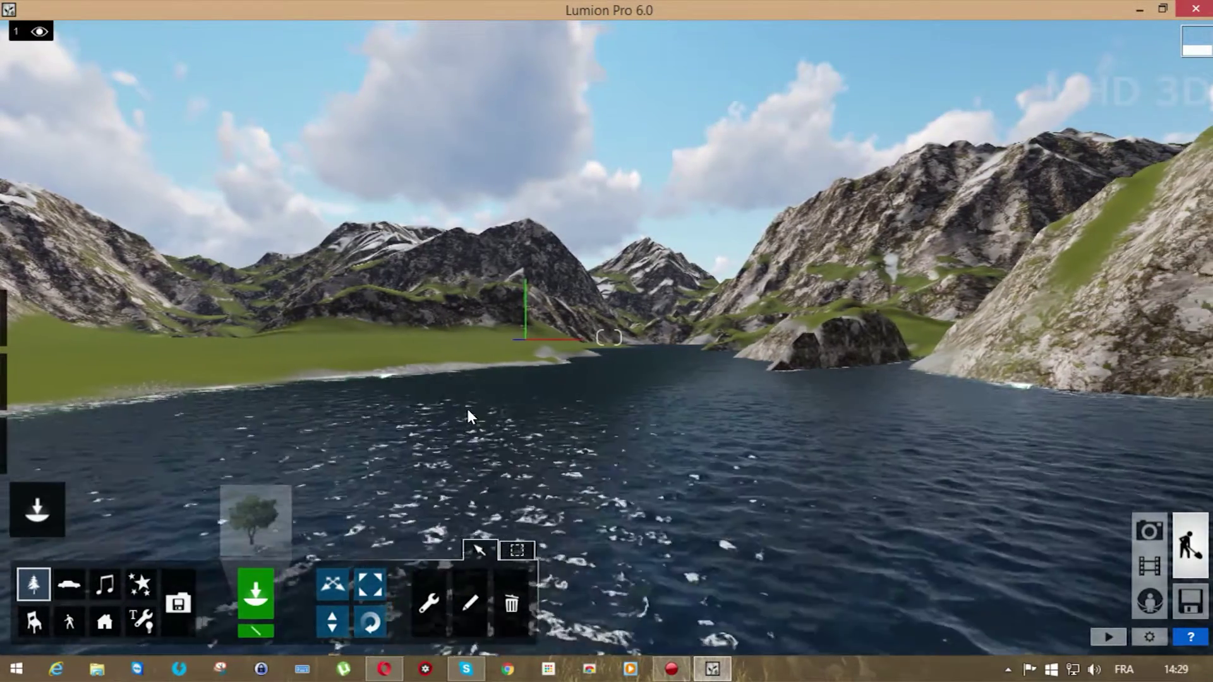
pyautogui.moveTo(466, 404); pyautogui.dragTo(524, 405, button='right')
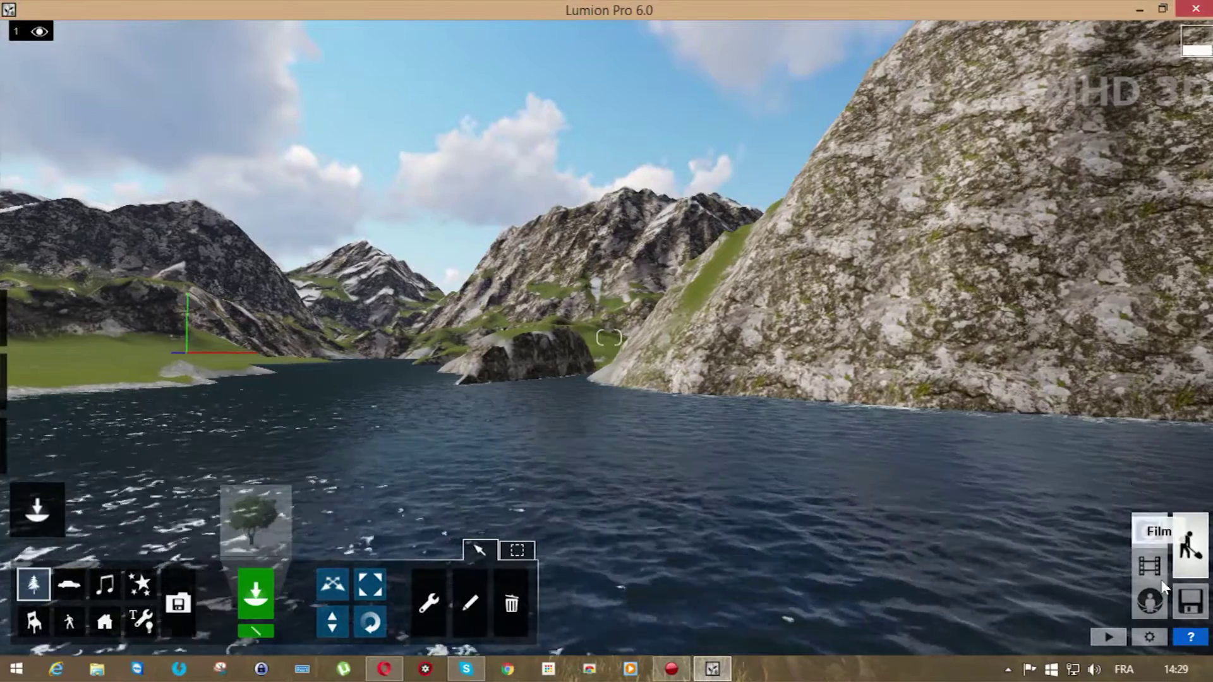
# Read the help overlay's navigation hints and practise moving sideways and turning the camera over the lake.
pyautogui.click(1190, 637)
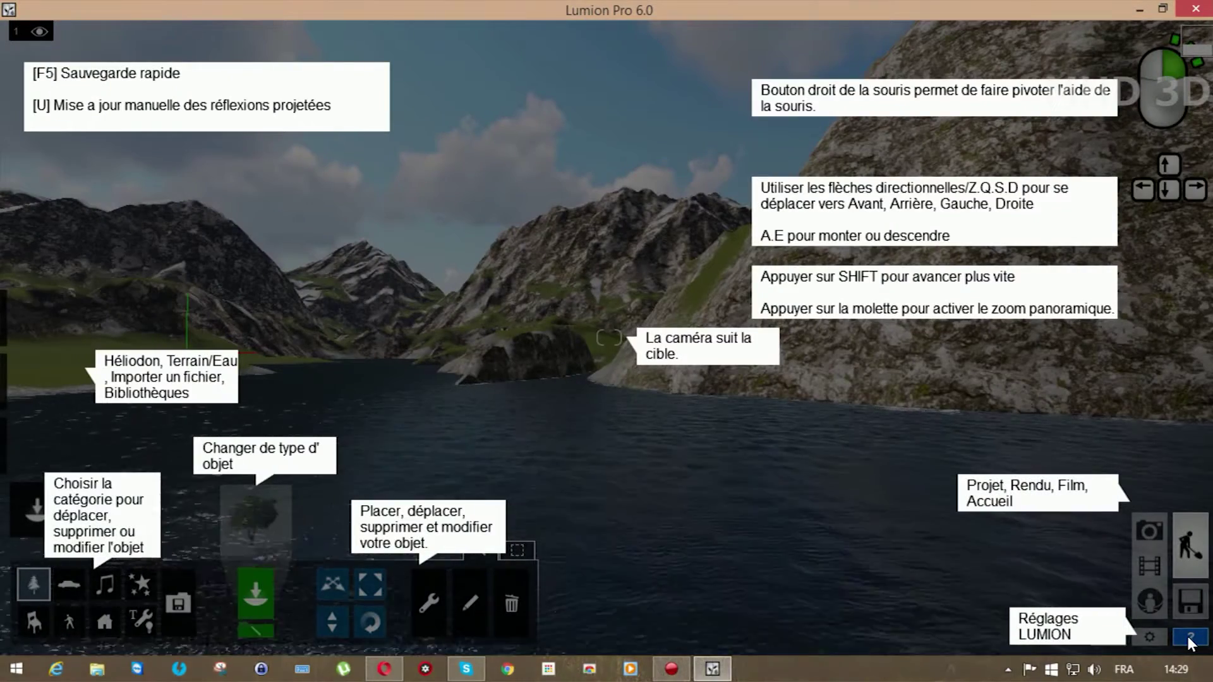
pyautogui.click(1189, 639)
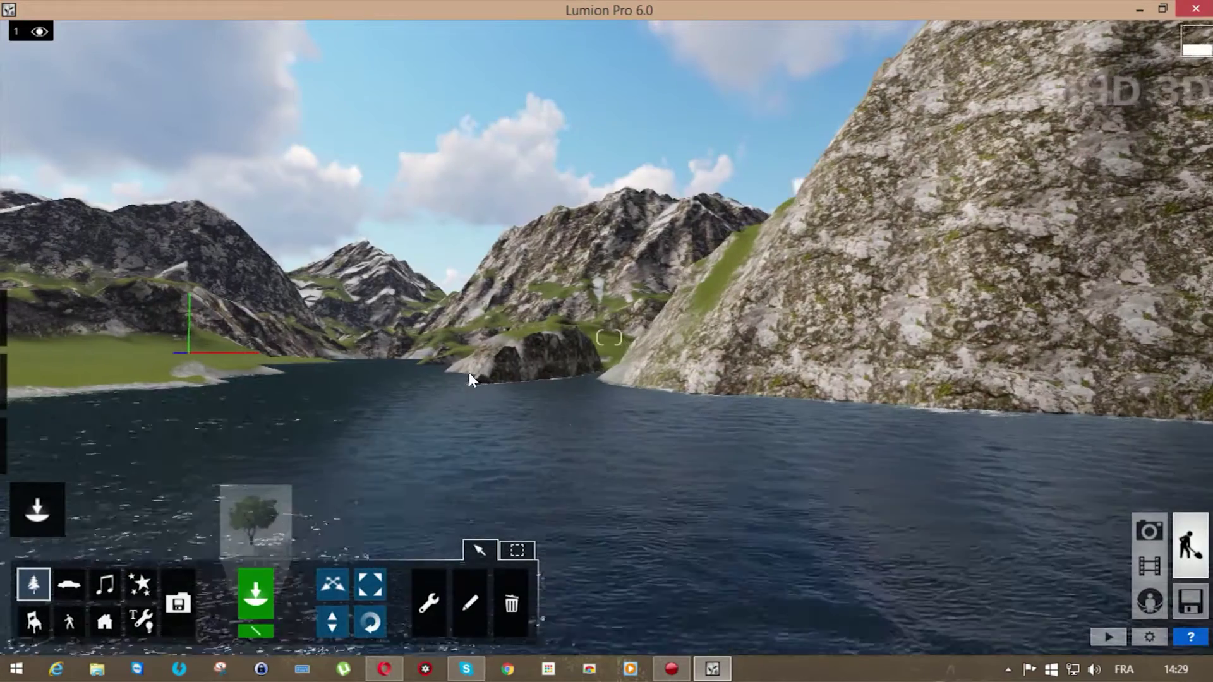
pyautogui.press('a')
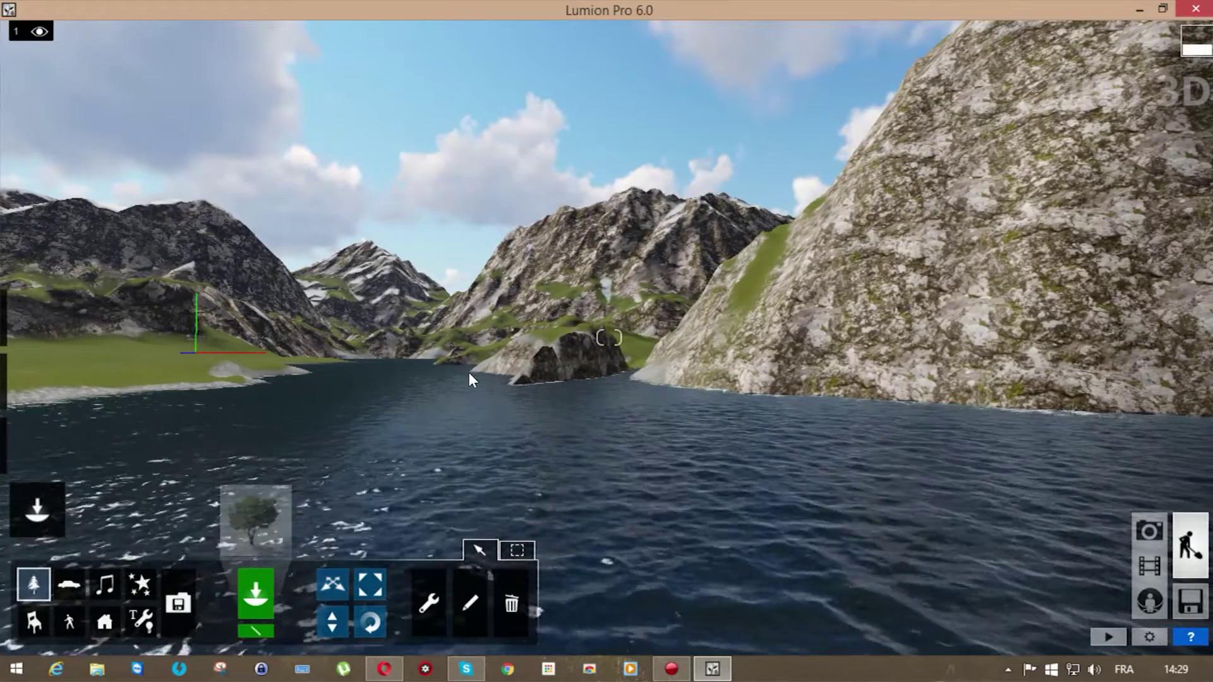
pyautogui.press('d')
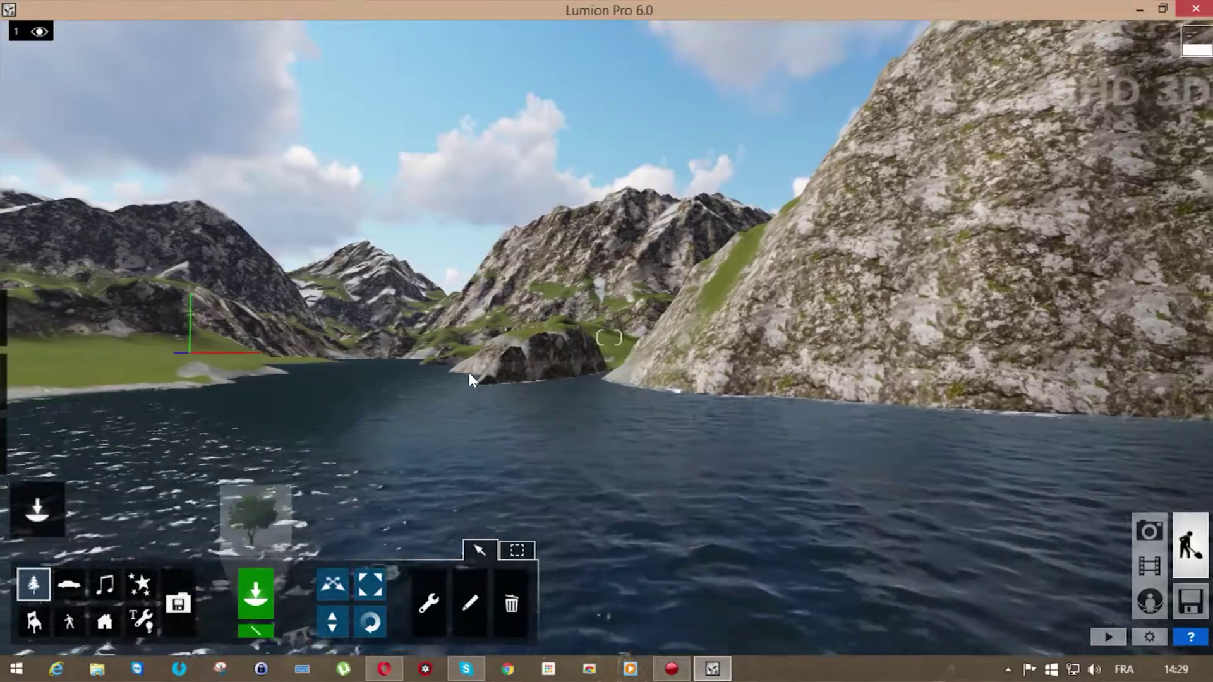
pyautogui.moveTo(345, 369); pyautogui.dragTo(544, 370, button='right')
pyautogui.moveTo(600, 338); pyautogui.dragTo(411, 388, button='right')
pyautogui.moveTo(345, 369); pyautogui.dragTo(394, 342, button='right')
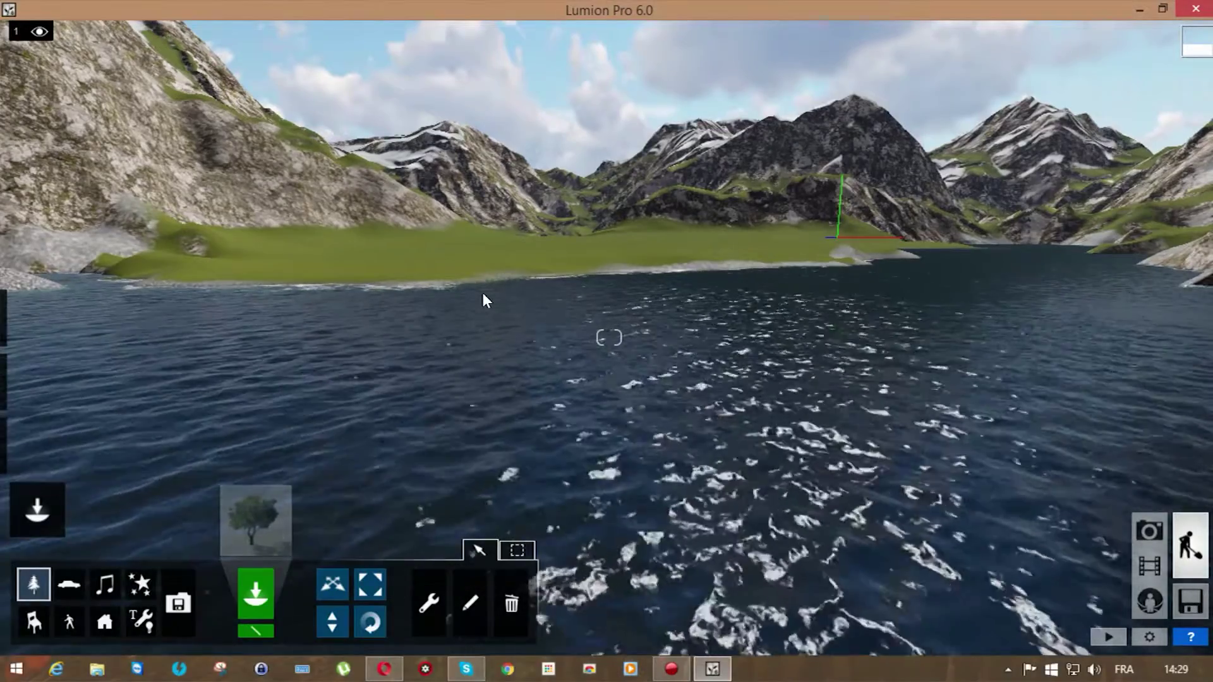
# Practise raising and lowering the camera above the lake and below the water surface.
pyautogui.moveTo(806, 385); pyautogui.dragTo(812, 399, button='right')
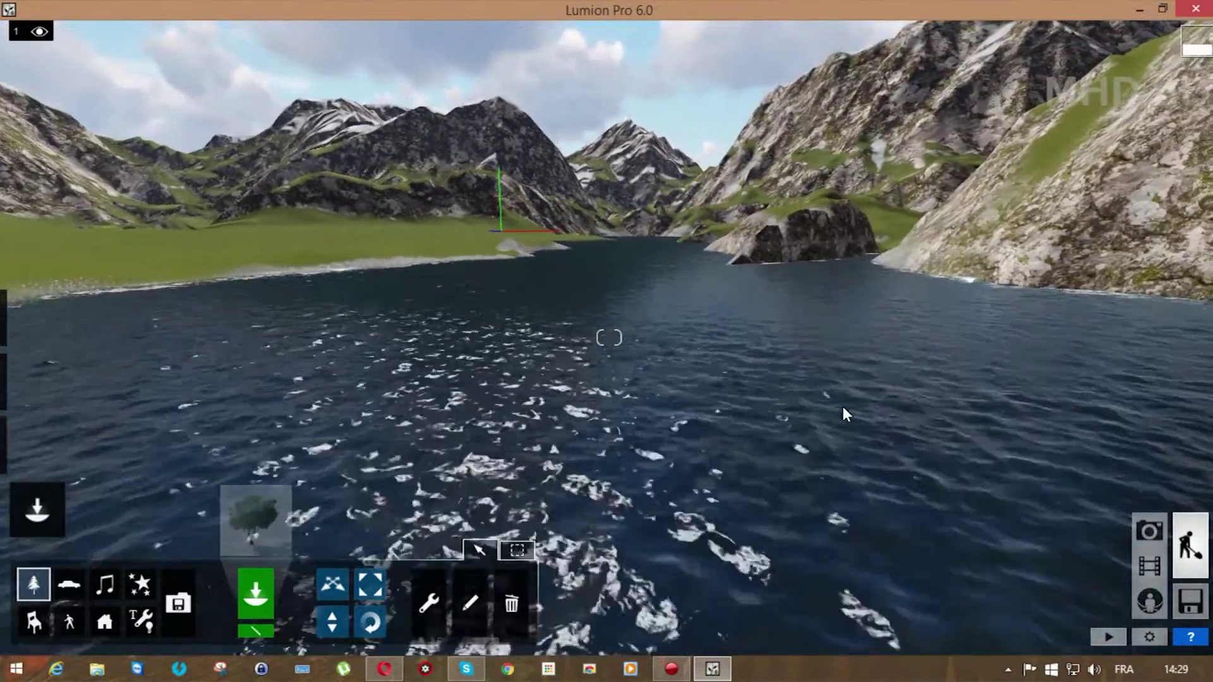
pyautogui.press('w')
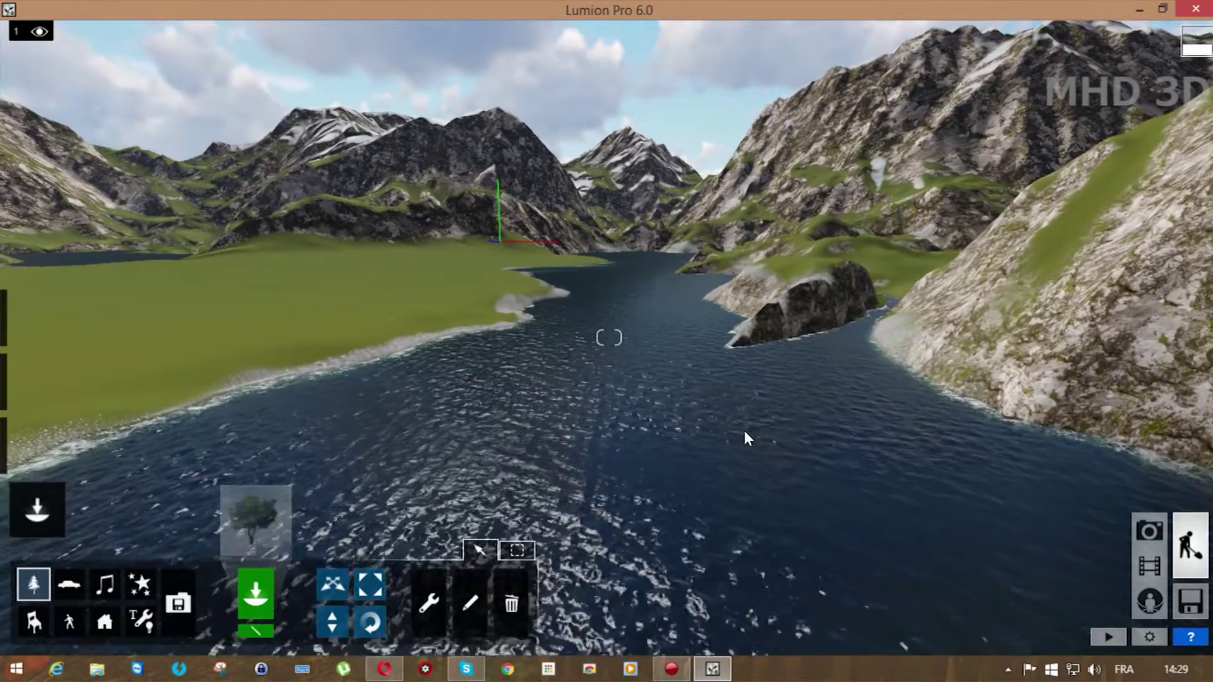
pyautogui.press('e')
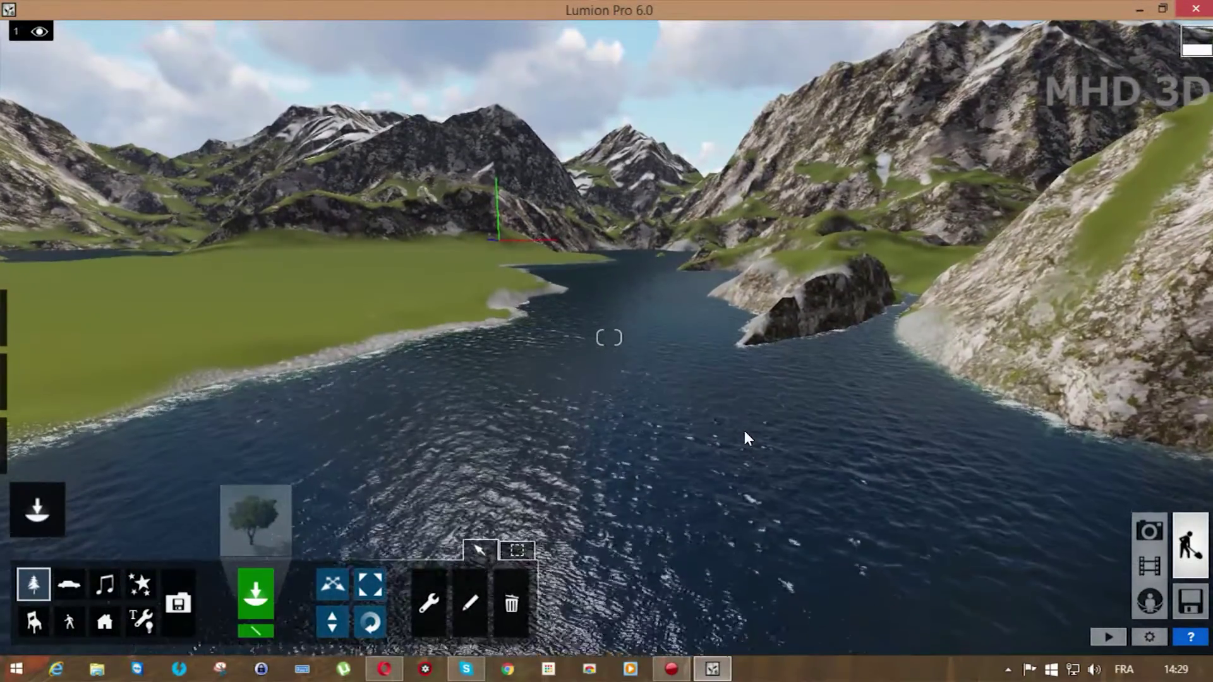
pyautogui.press('e')
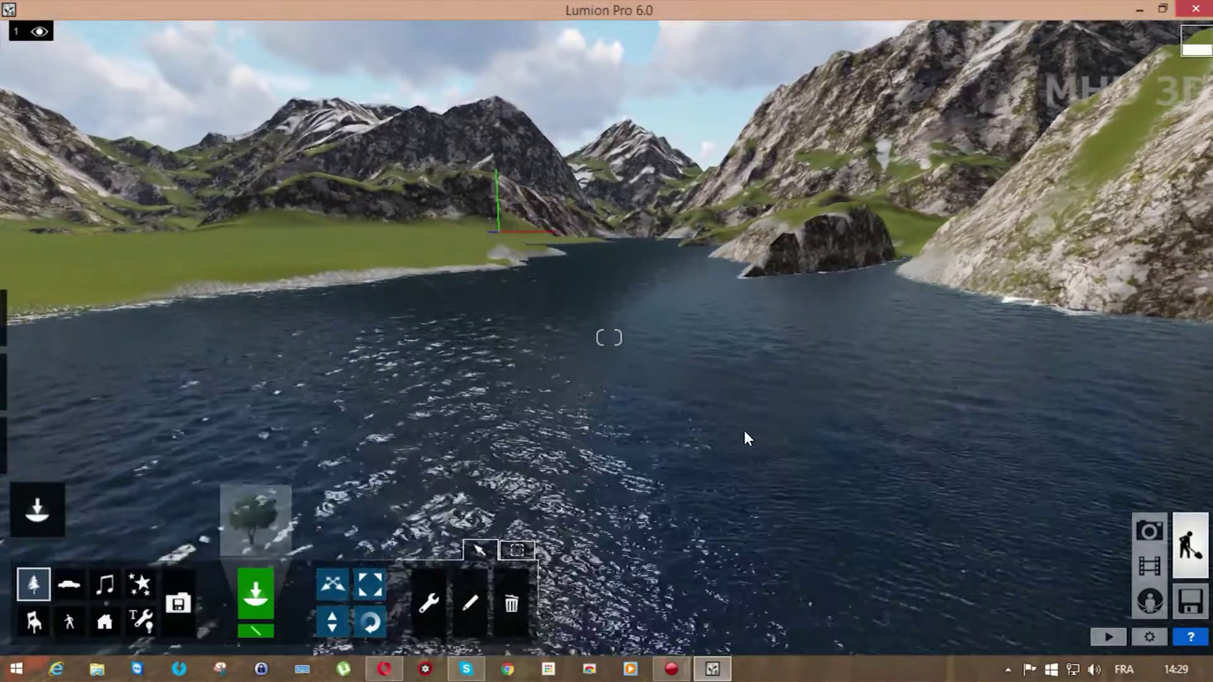
pyautogui.press('e')
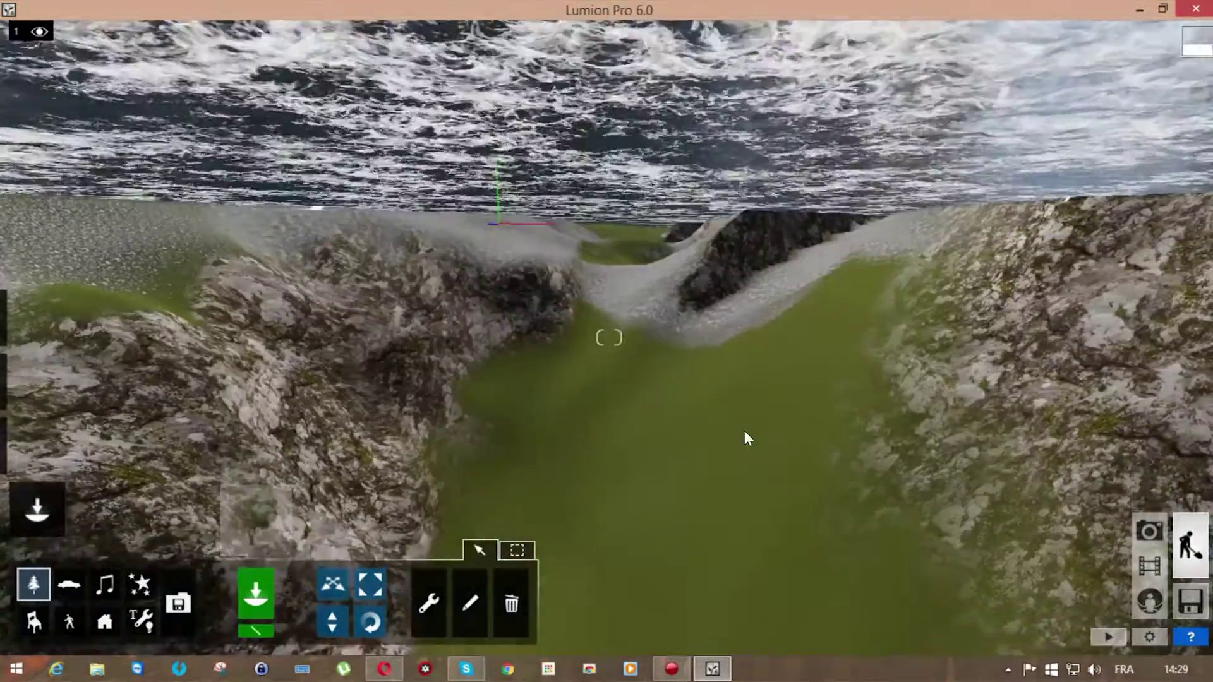
pyautogui.press('q')
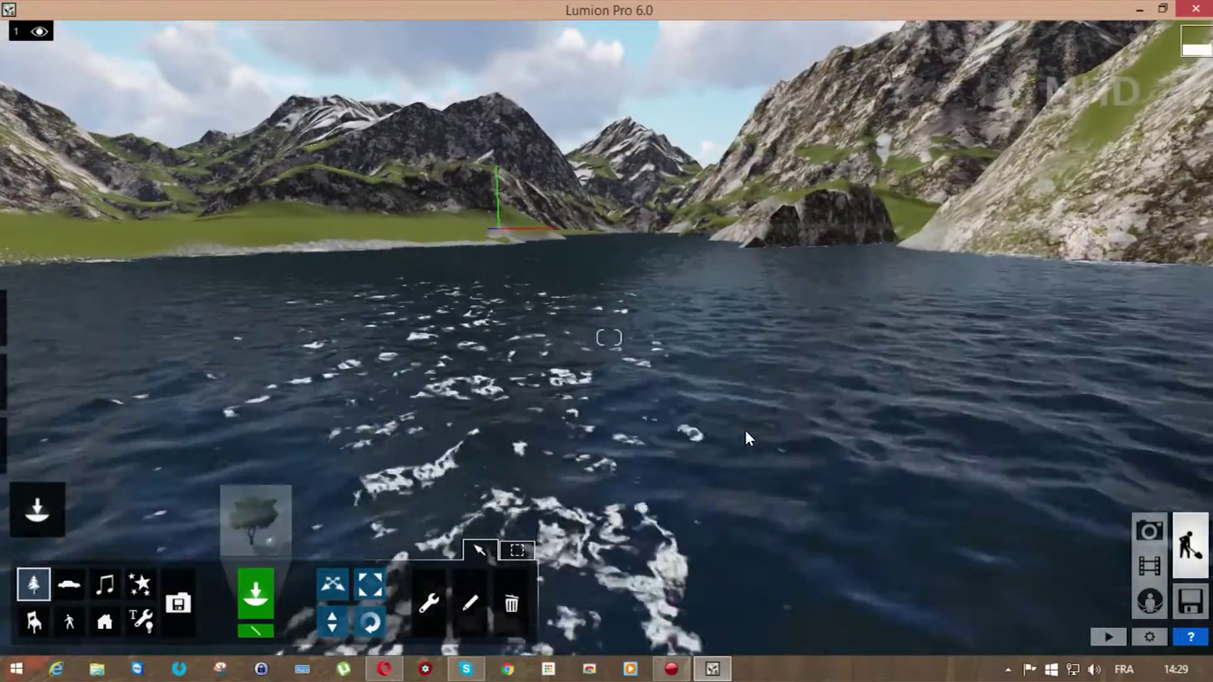
pyautogui.press('q')
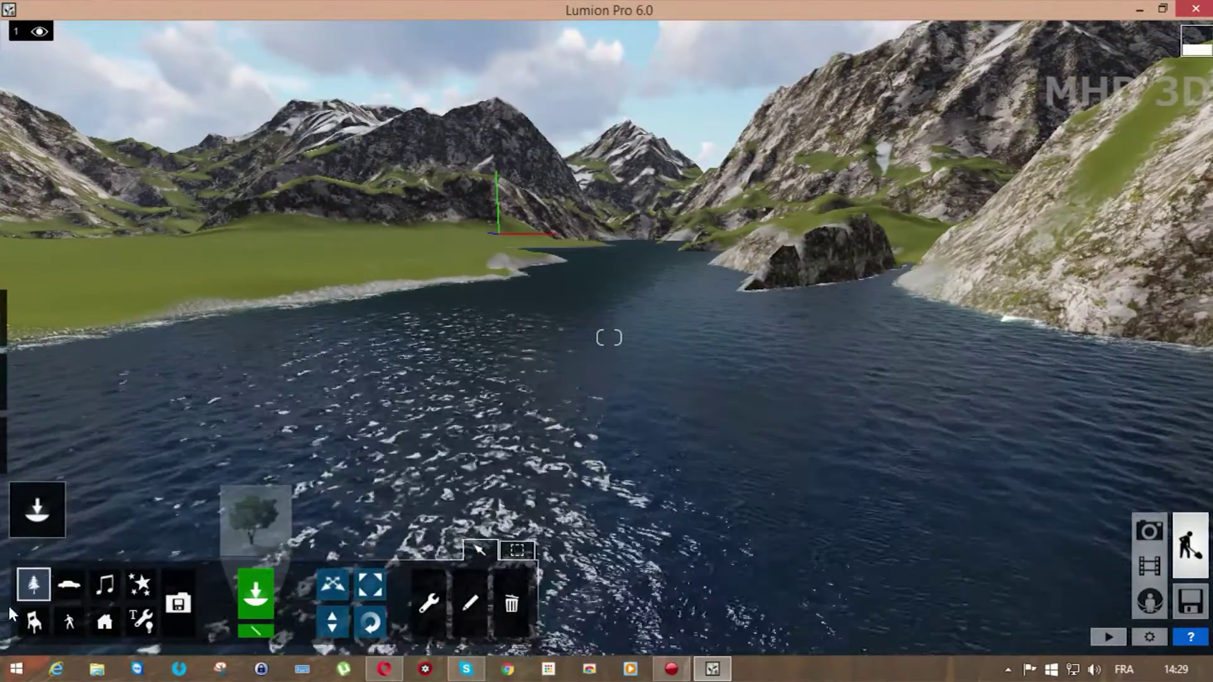
# Place an AfricanOlive2_RT tree on the grassy ground beside the lake.
pyautogui.moveTo(37, 510)
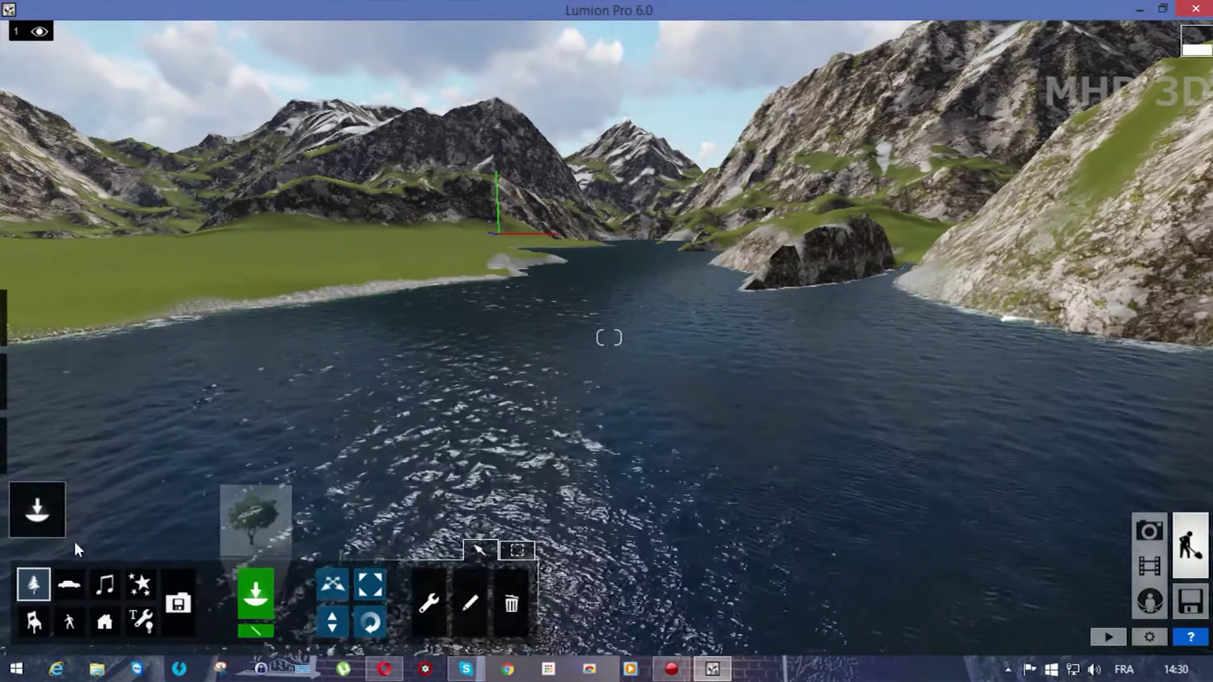
pyautogui.press('Left')
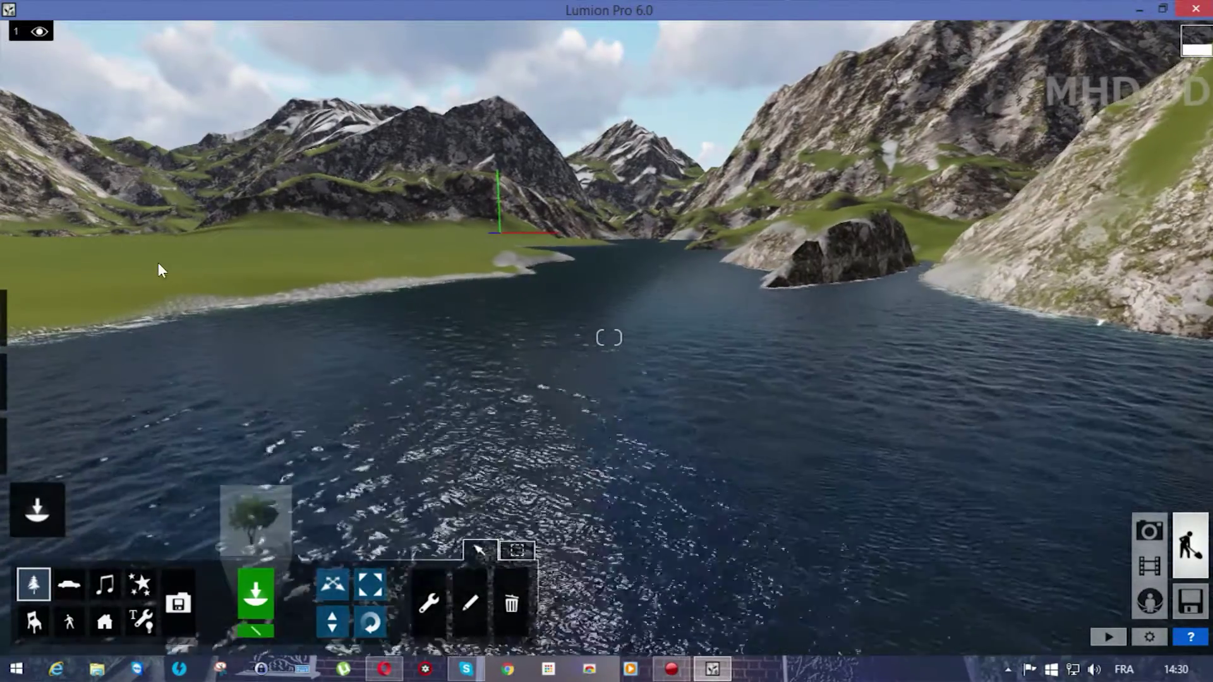
pyautogui.press('Left')
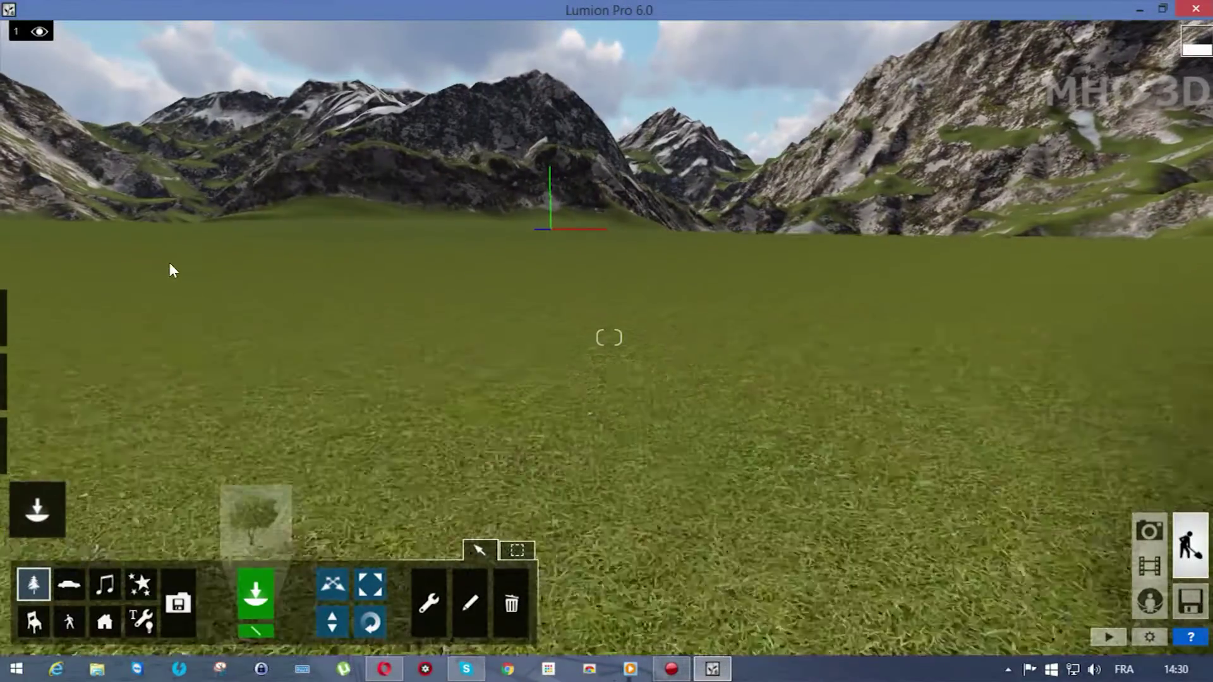
pyautogui.moveTo(373, 309); pyautogui.dragTo(455, 316, button='right')
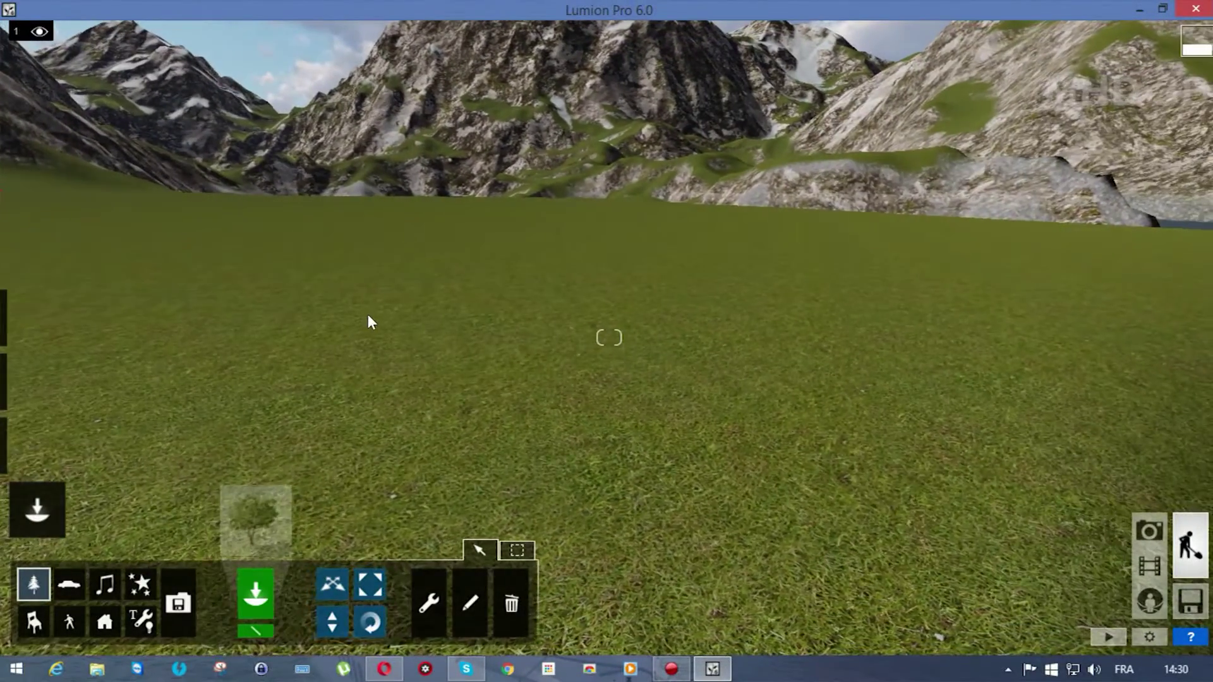
pyautogui.press('q')
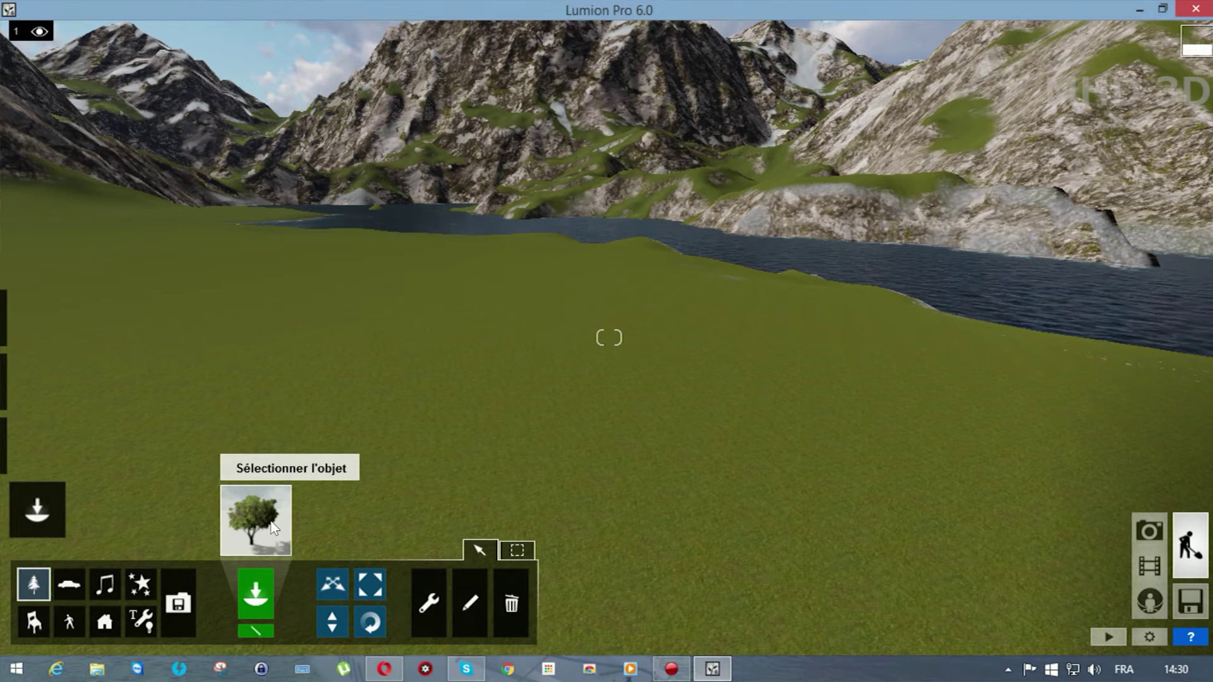
pyautogui.click(256, 591)
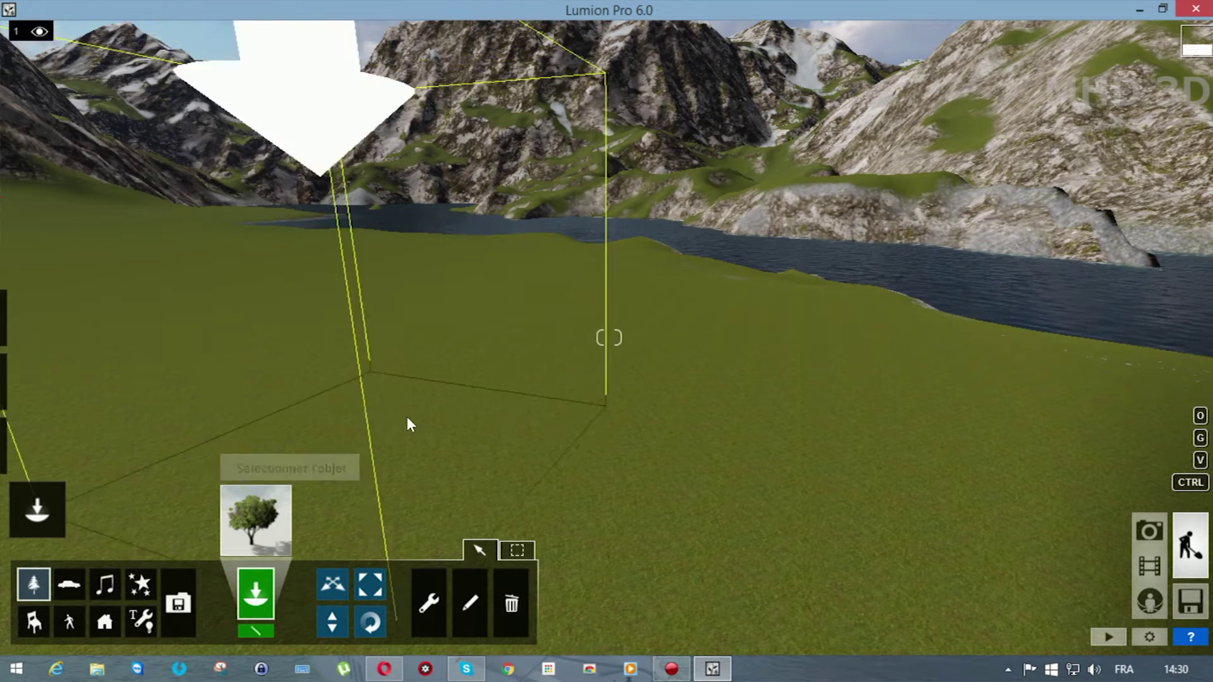
pyautogui.click(585, 400)
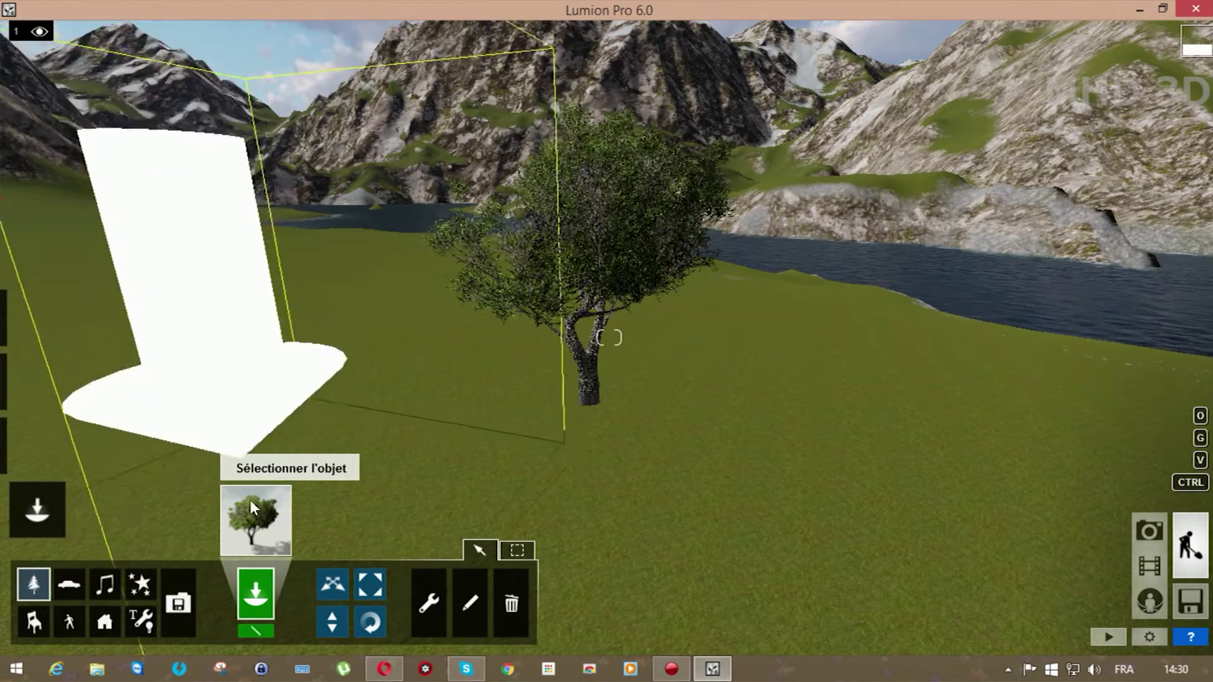
# Open the nature library and mark AfricanOlive2_RT and the red-leaved tree in the first row as favourites.
pyautogui.click(249, 510)
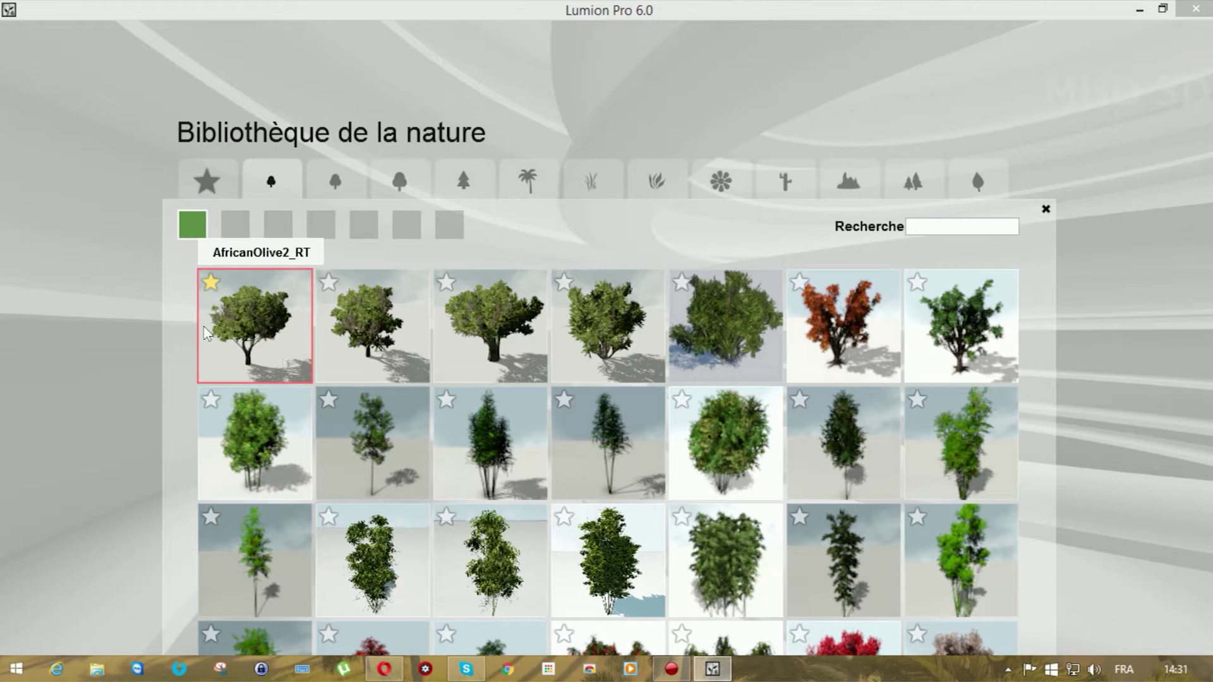
pyautogui.click(212, 284)
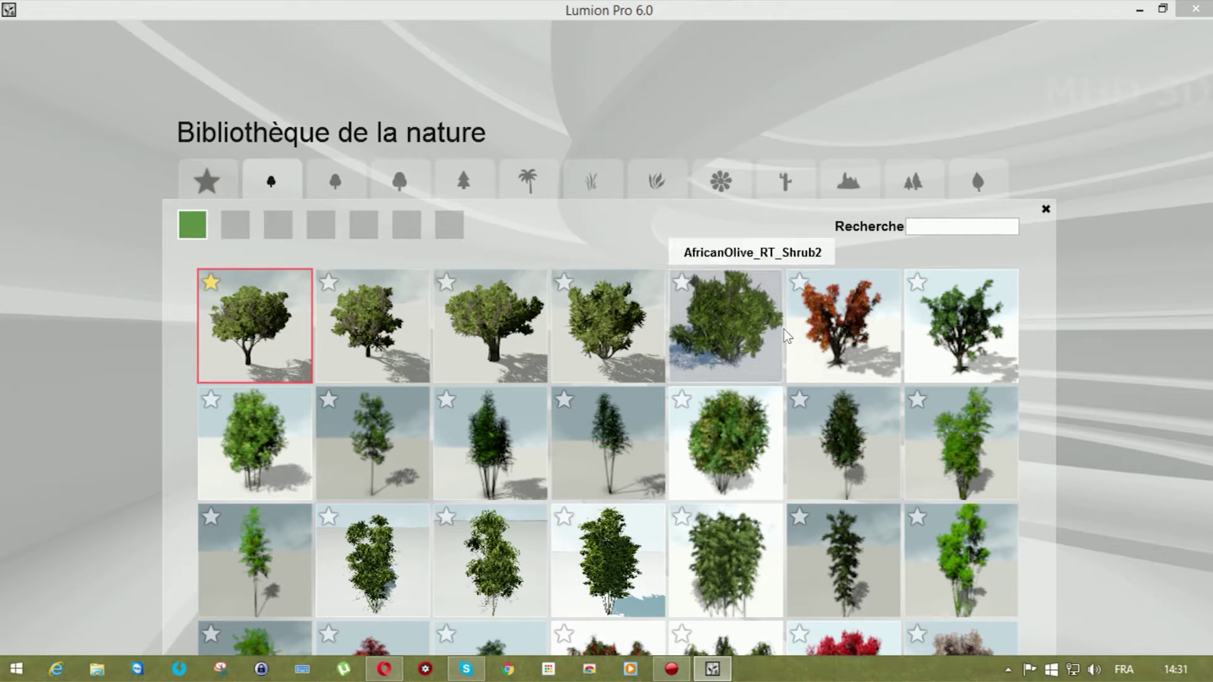
pyautogui.click(800, 283)
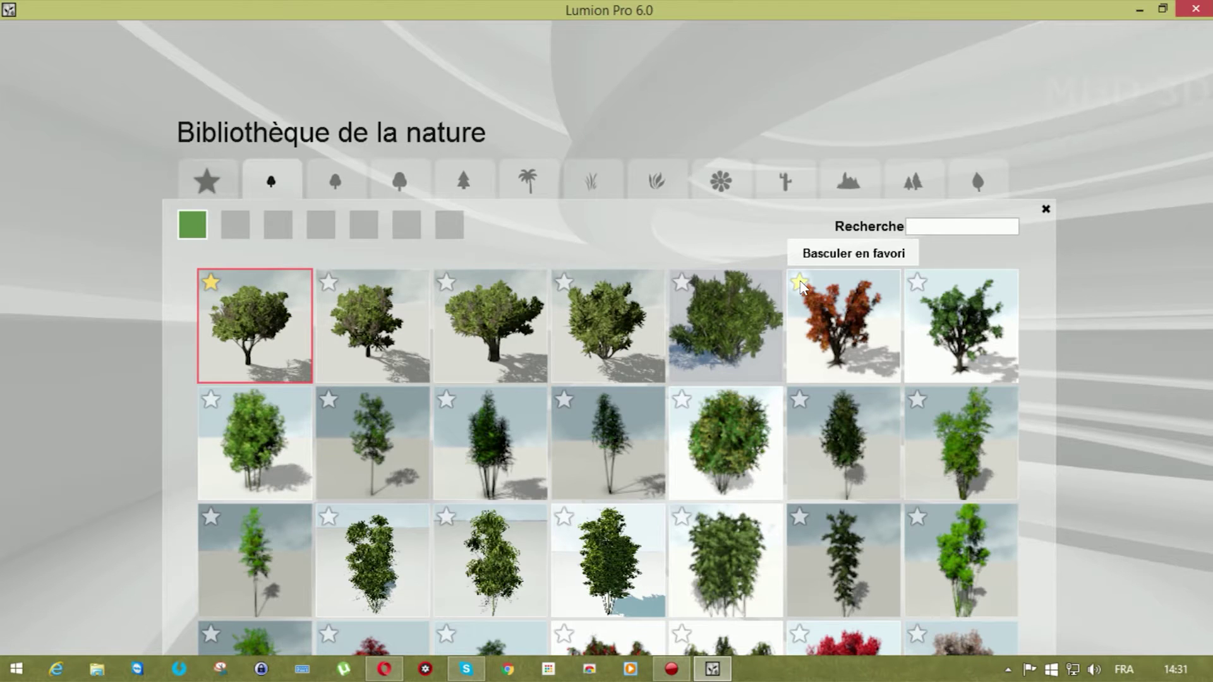
# Review the favourites in the nature library and look through the pages of the smallest tree category.
pyautogui.click(209, 180)
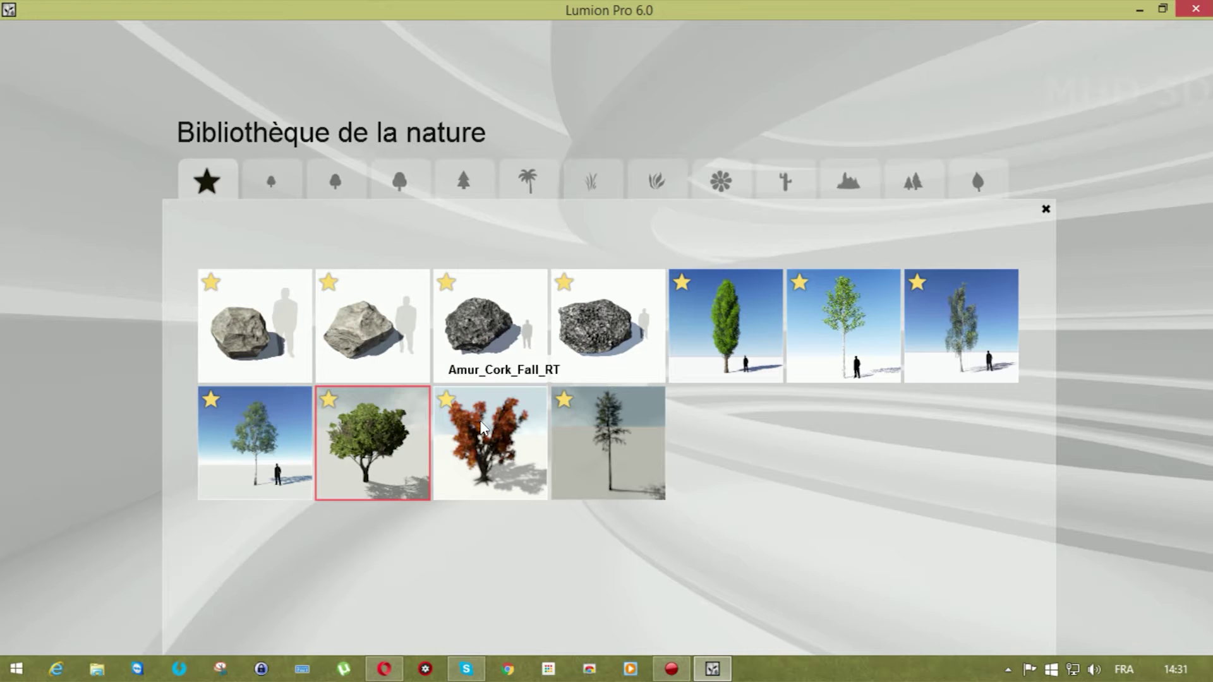
pyautogui.click(280, 189)
pyautogui.click(323, 184)
pyautogui.click(290, 192)
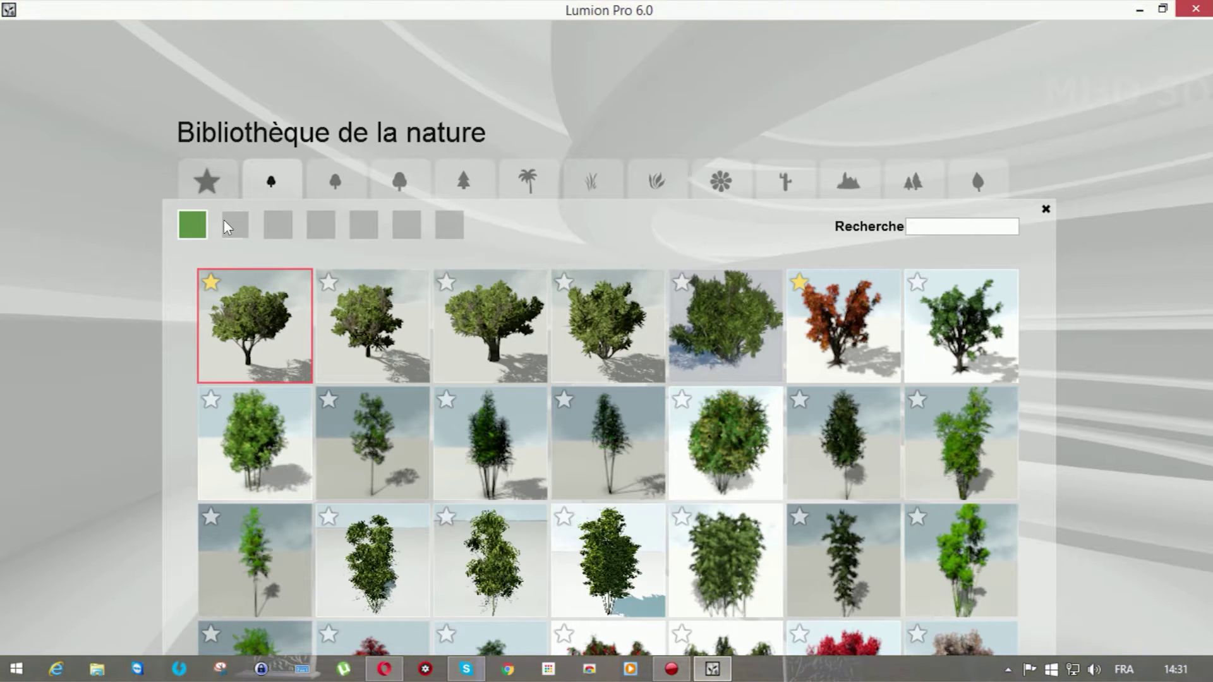
pyautogui.click(278, 225)
pyautogui.click(319, 230)
pyautogui.click(364, 229)
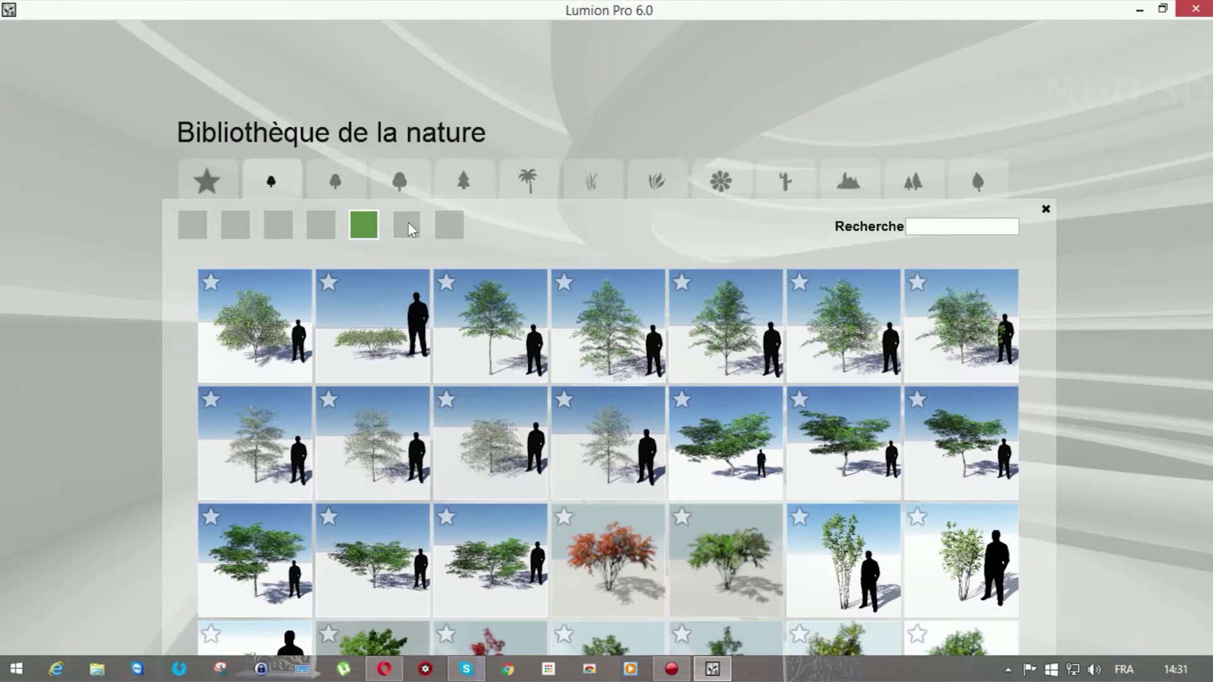
pyautogui.click(406, 229)
pyautogui.click(454, 228)
# Look through the next tree size category and the flower category, and leave the nature library.
pyautogui.click(335, 180)
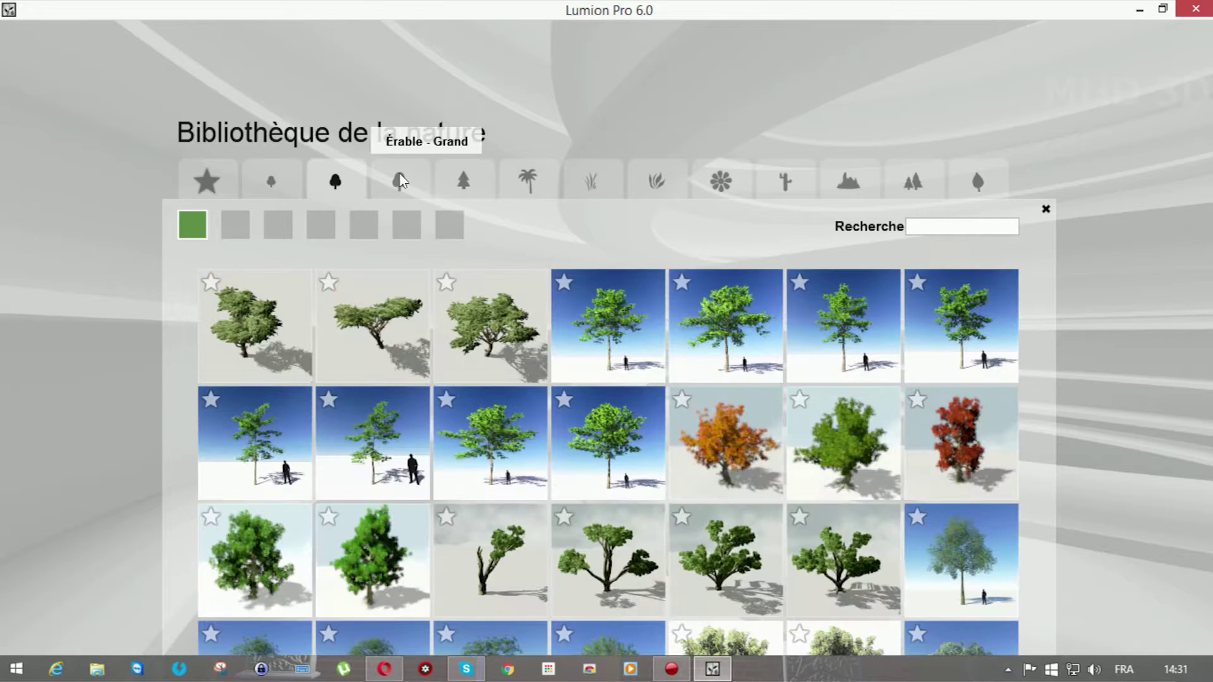
pyautogui.click(234, 225)
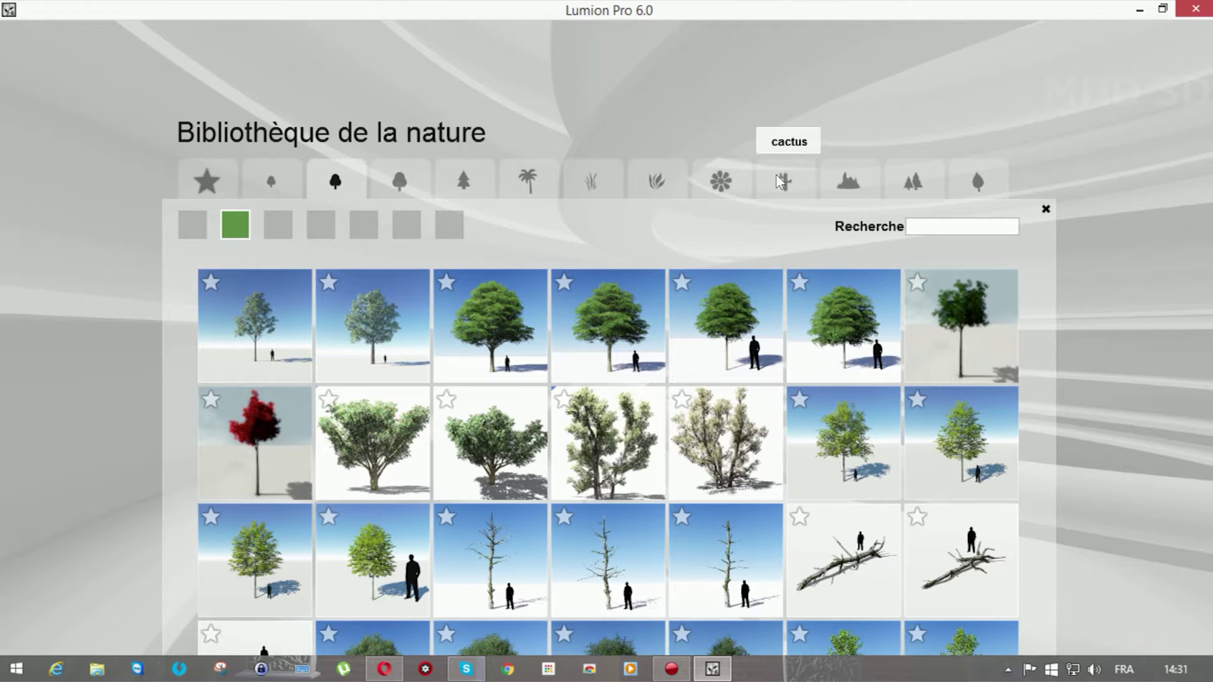
pyautogui.click(720, 182)
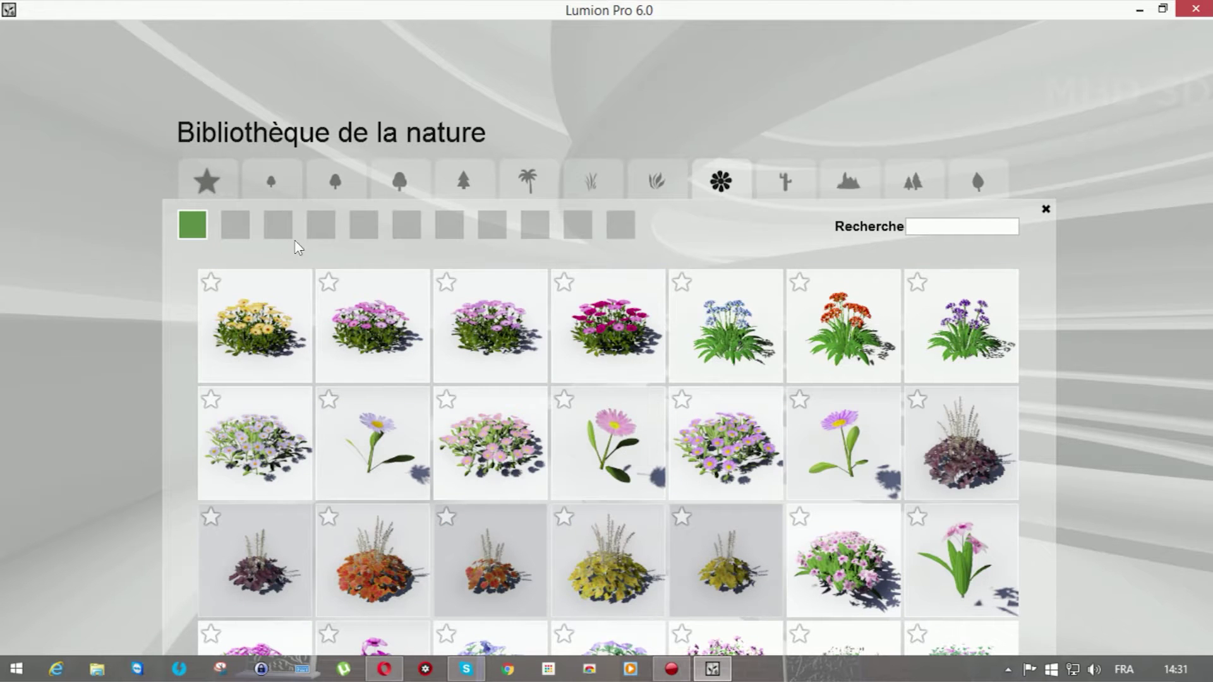
pyautogui.click(242, 232)
pyautogui.click(276, 231)
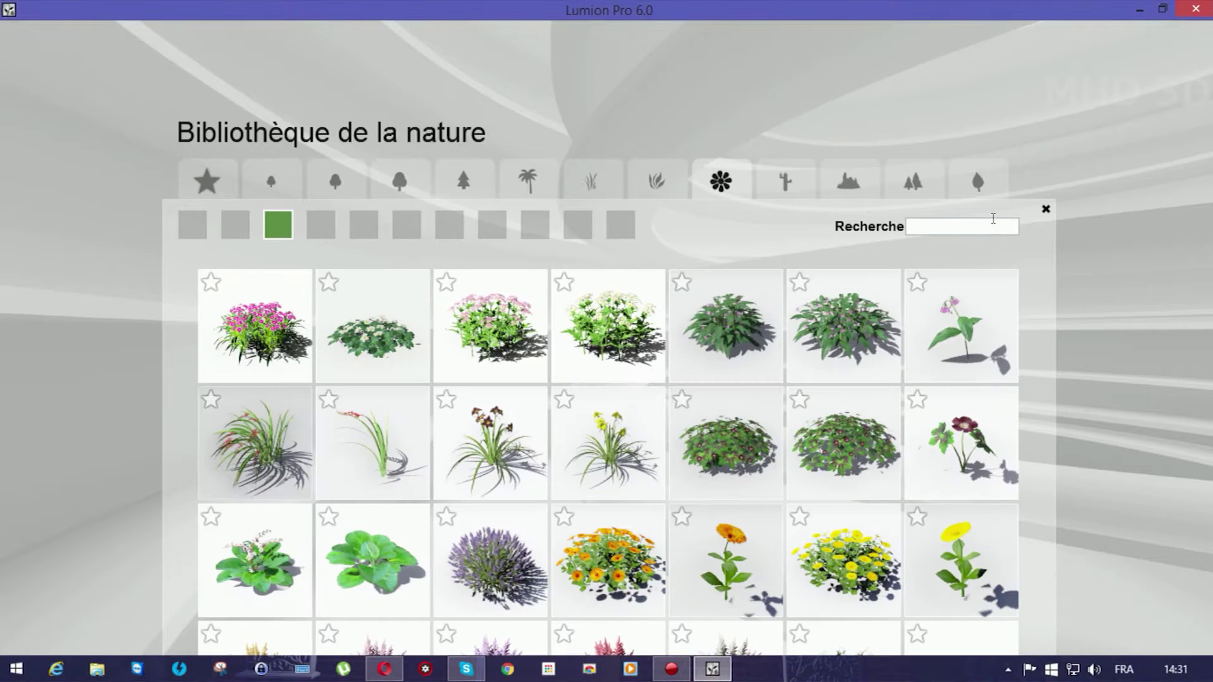
pyautogui.click(1044, 210)
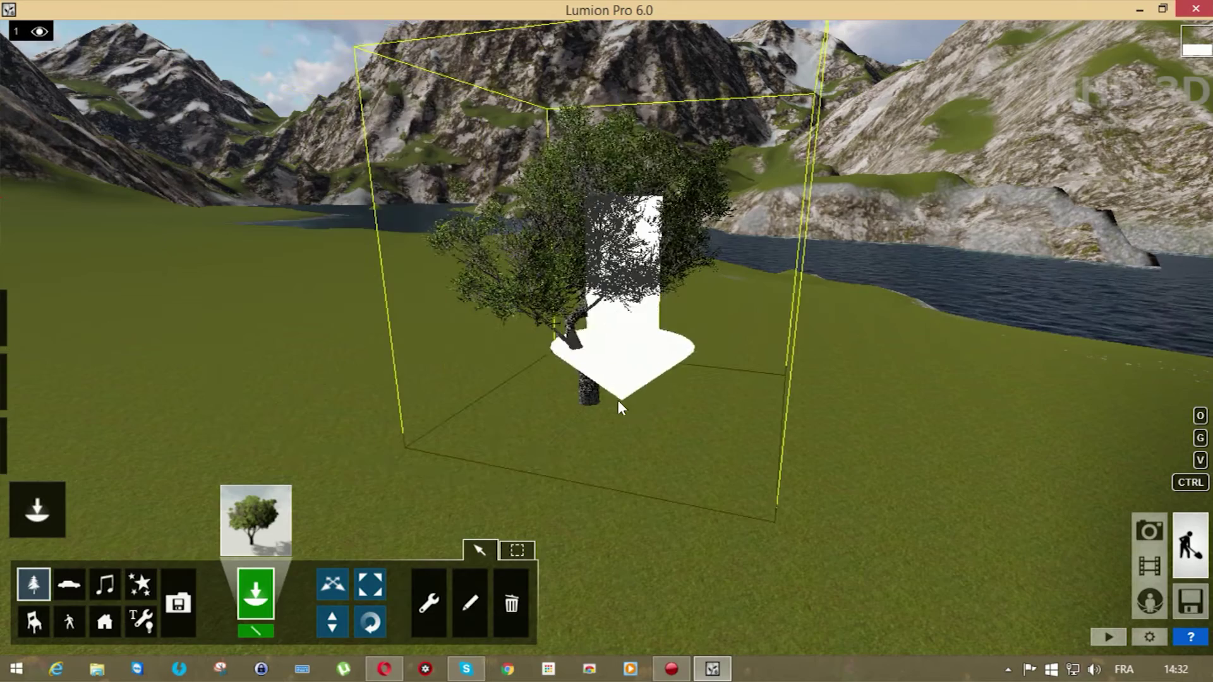
# Move the olive tree a short distance across the grass and try adjusting its height above the ground.
pyautogui.click(334, 587)
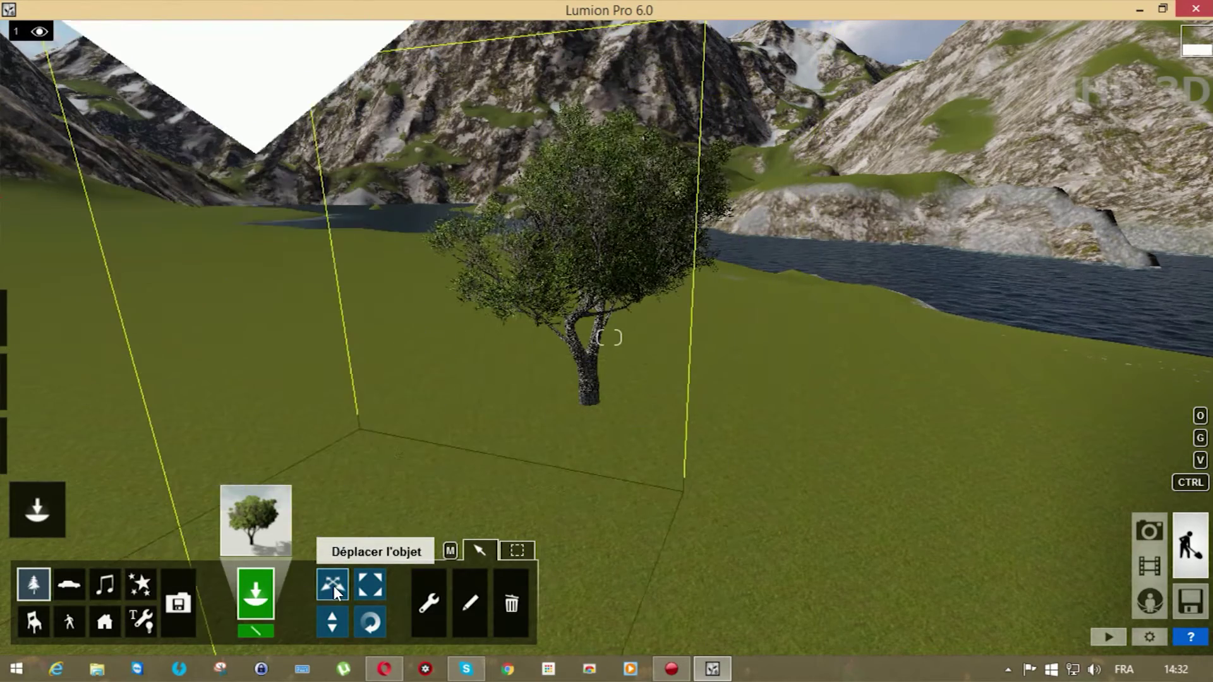
pyautogui.moveTo(587, 410)
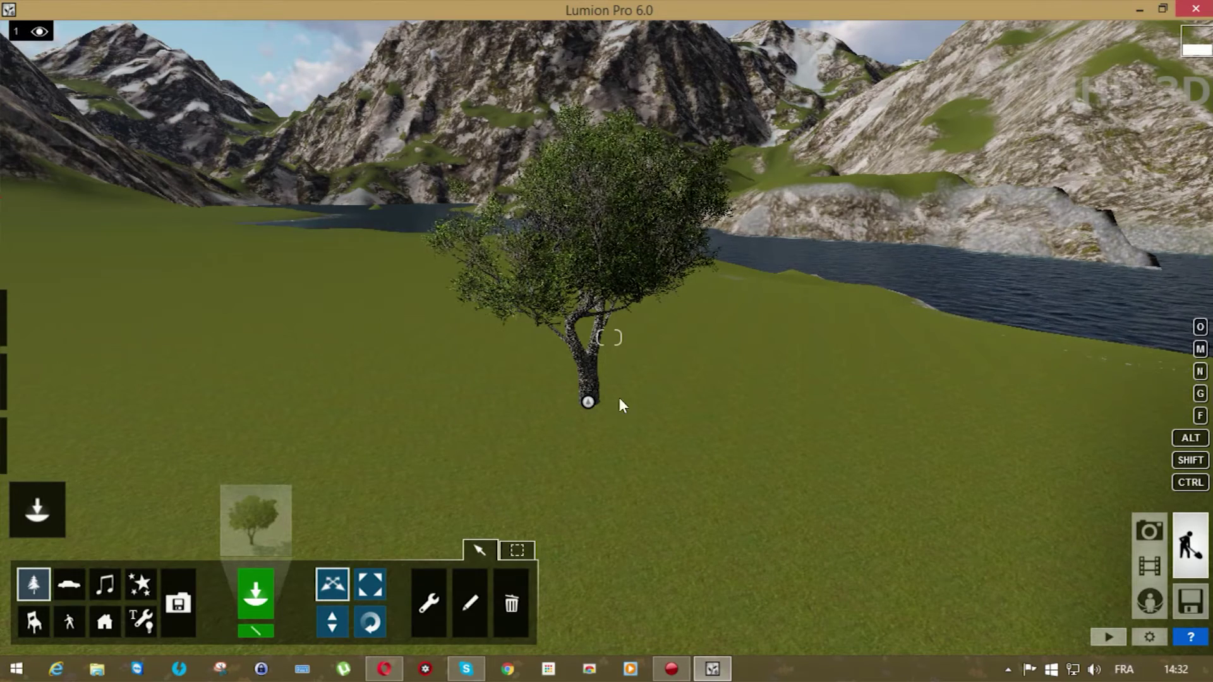
pyautogui.click(373, 623)
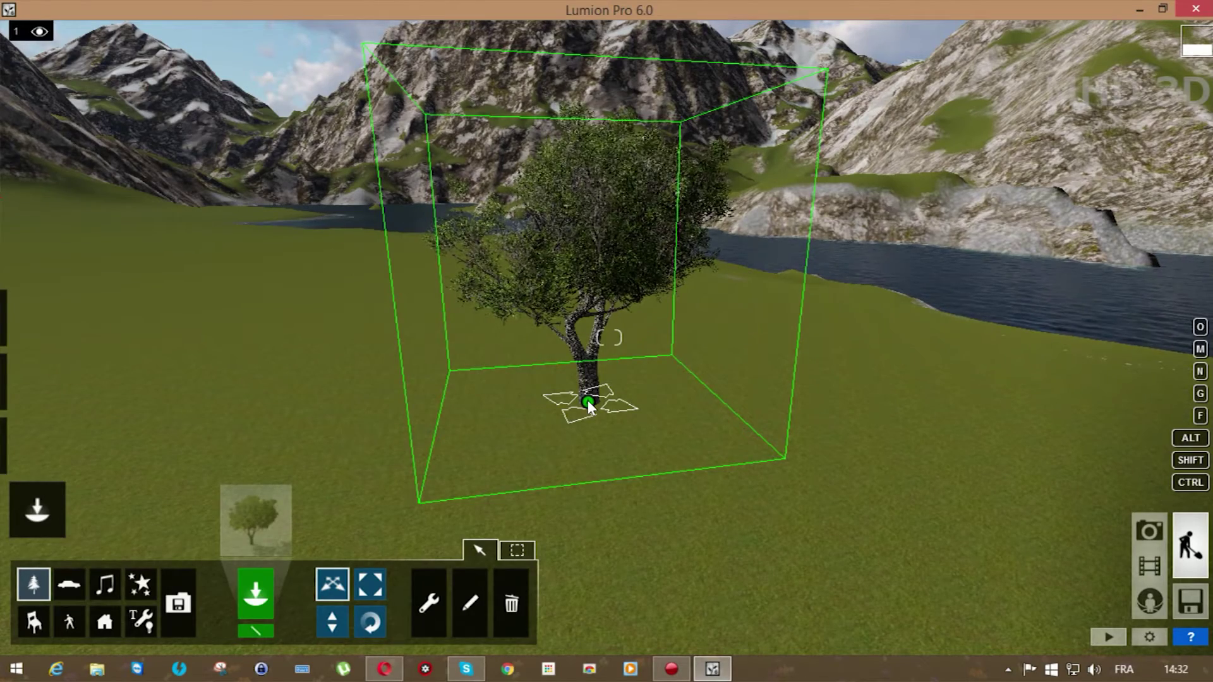
pyautogui.moveTo(594, 400); pyautogui.dragTo(556, 422)
pyautogui.click(332, 622)
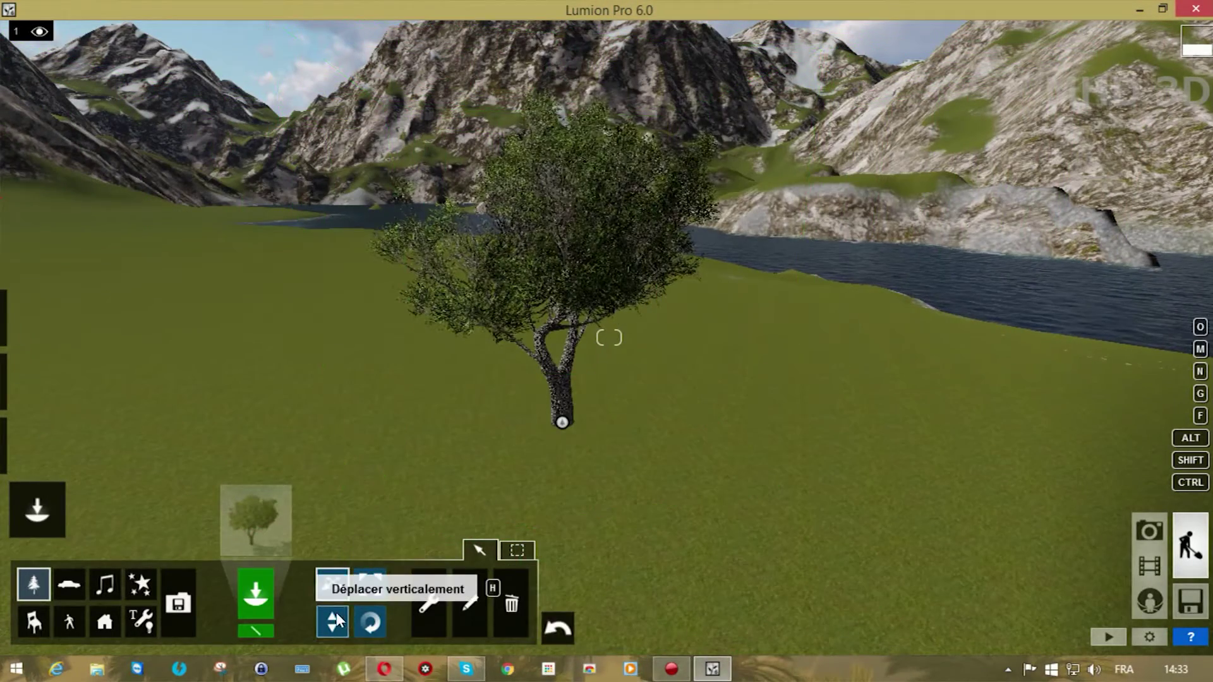
pyautogui.moveTo(564, 379); pyautogui.dragTo(779, 413)
# Enlarge the olive tree and try rotating it about its base.
pyautogui.click(370, 584)
pyautogui.click(370, 623)
pyautogui.moveTo(580, 421); pyautogui.dragTo(403, 425)
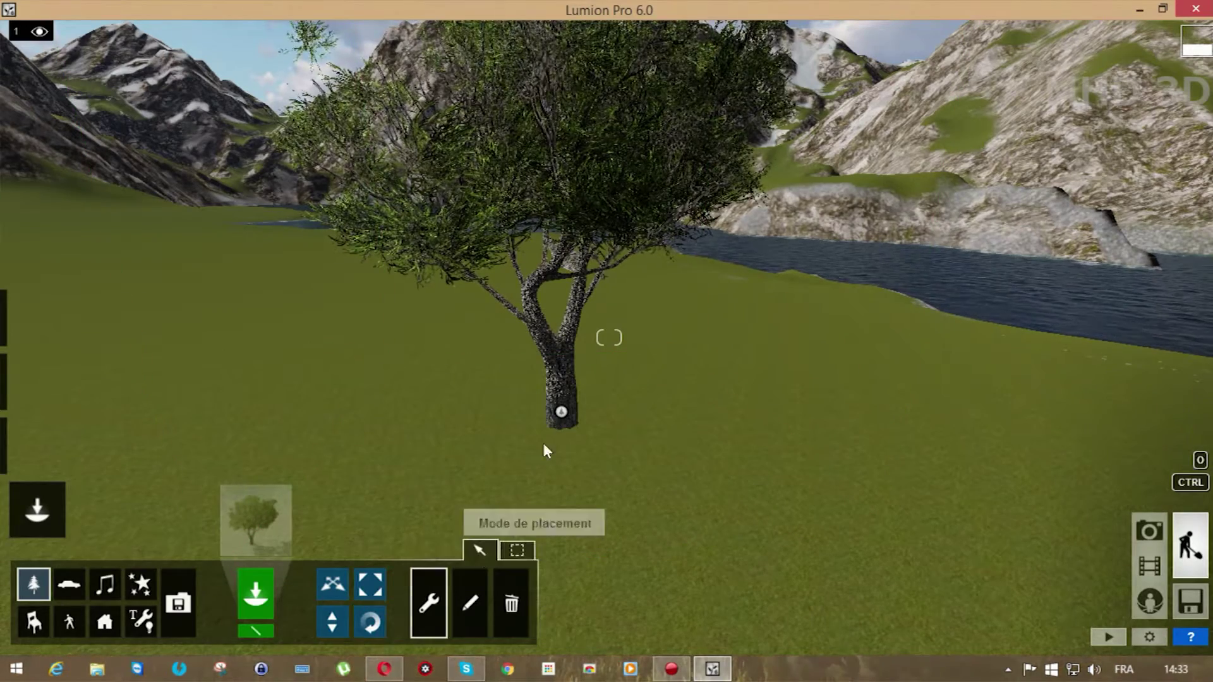
# Deselect everything using the selection options of the olive tree's context commands.
pyautogui.click(559, 411)
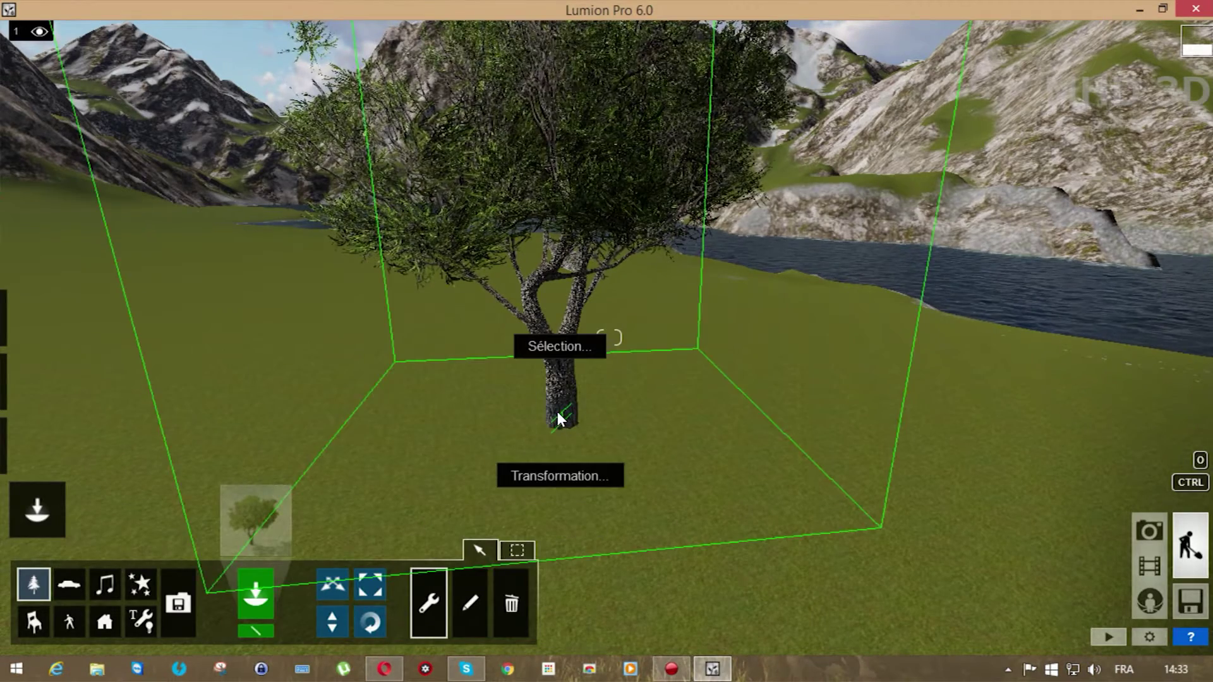
pyautogui.click(561, 352)
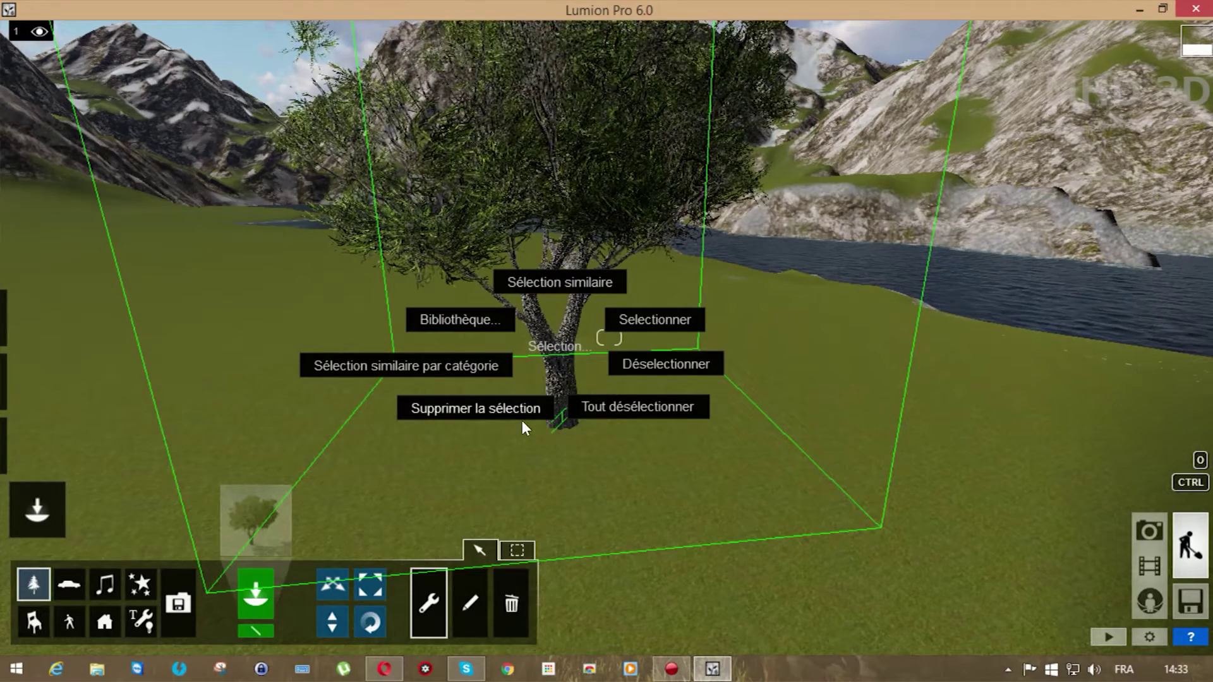
pyautogui.click(617, 406)
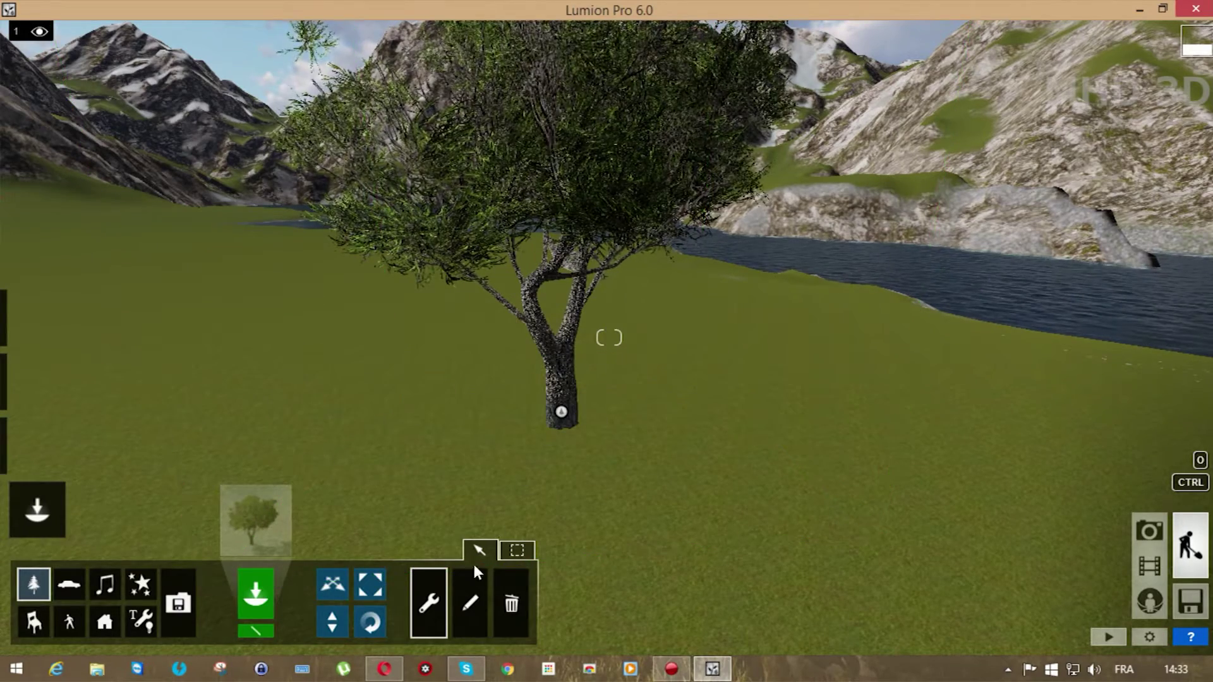
# Delete the olive tree from the grassy ground.
pyautogui.click(460, 606)
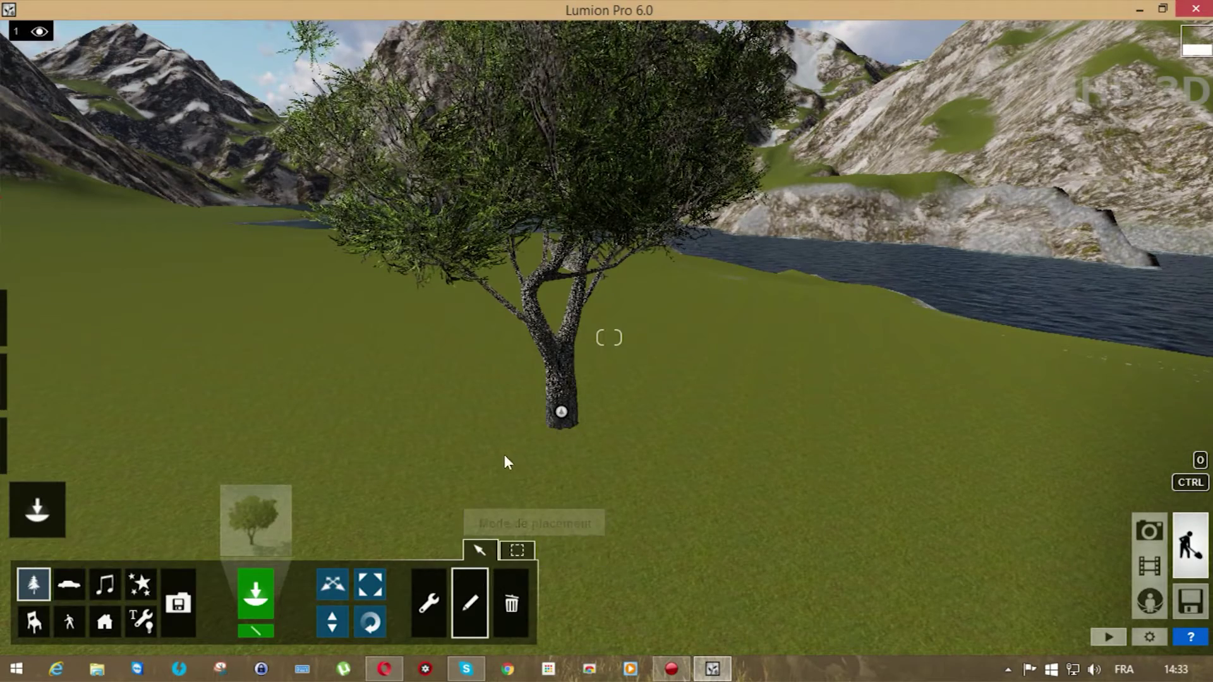
pyautogui.click(512, 601)
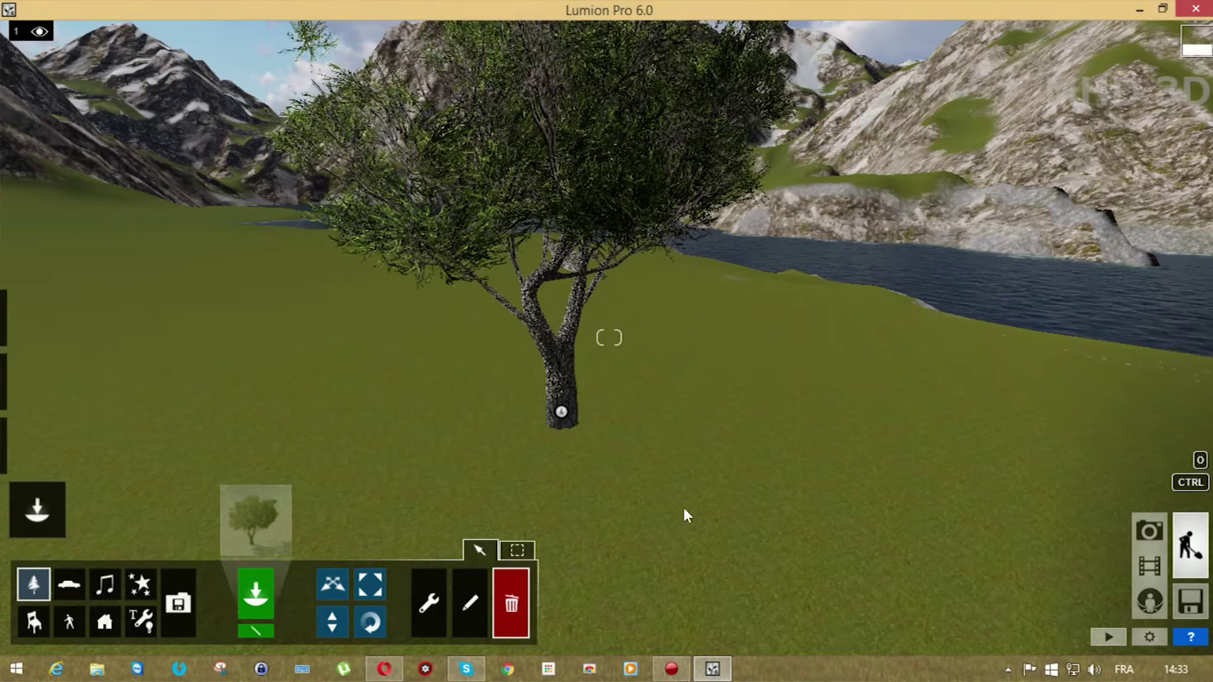
pyautogui.click(561, 412)
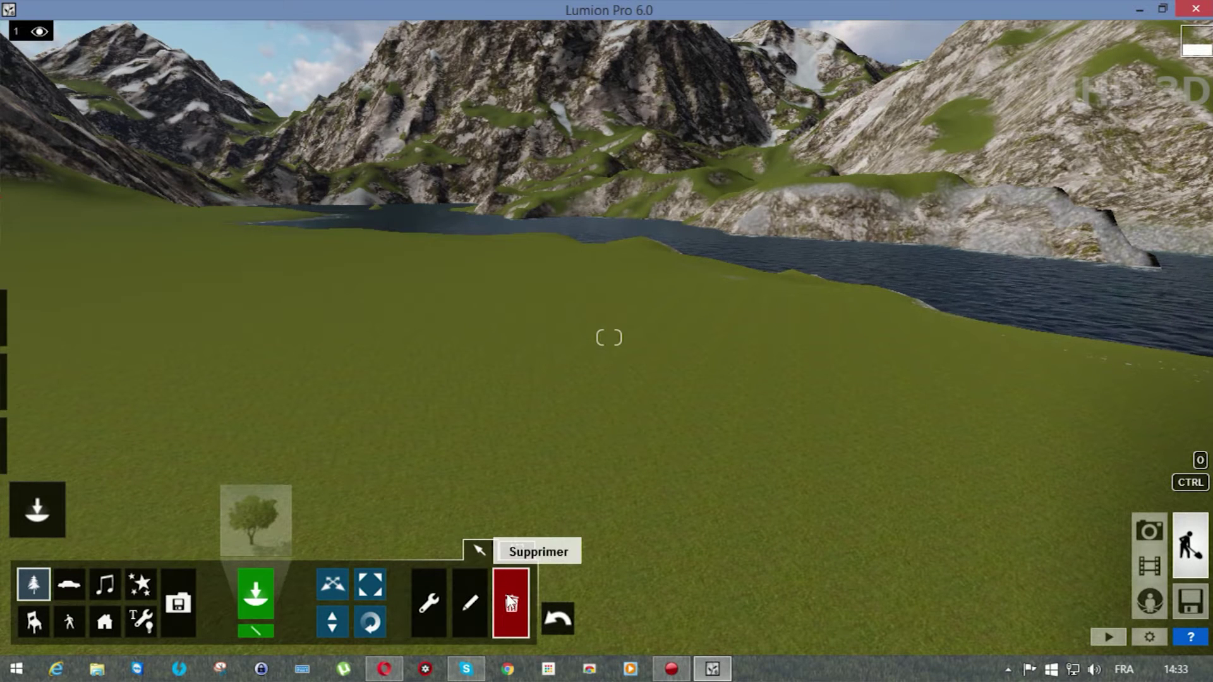
# Start a mass placement of olive trees along a line about 33 units long across the grass beside the lake.
pyautogui.click(322, 582)
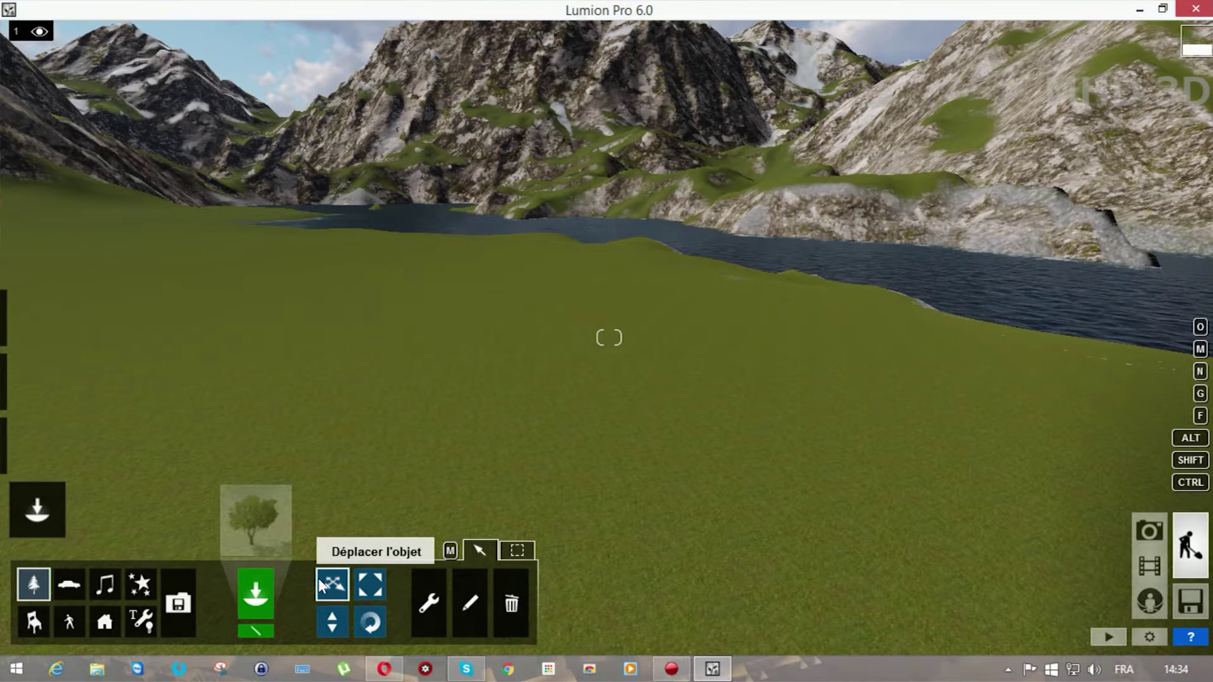
pyautogui.click(240, 587)
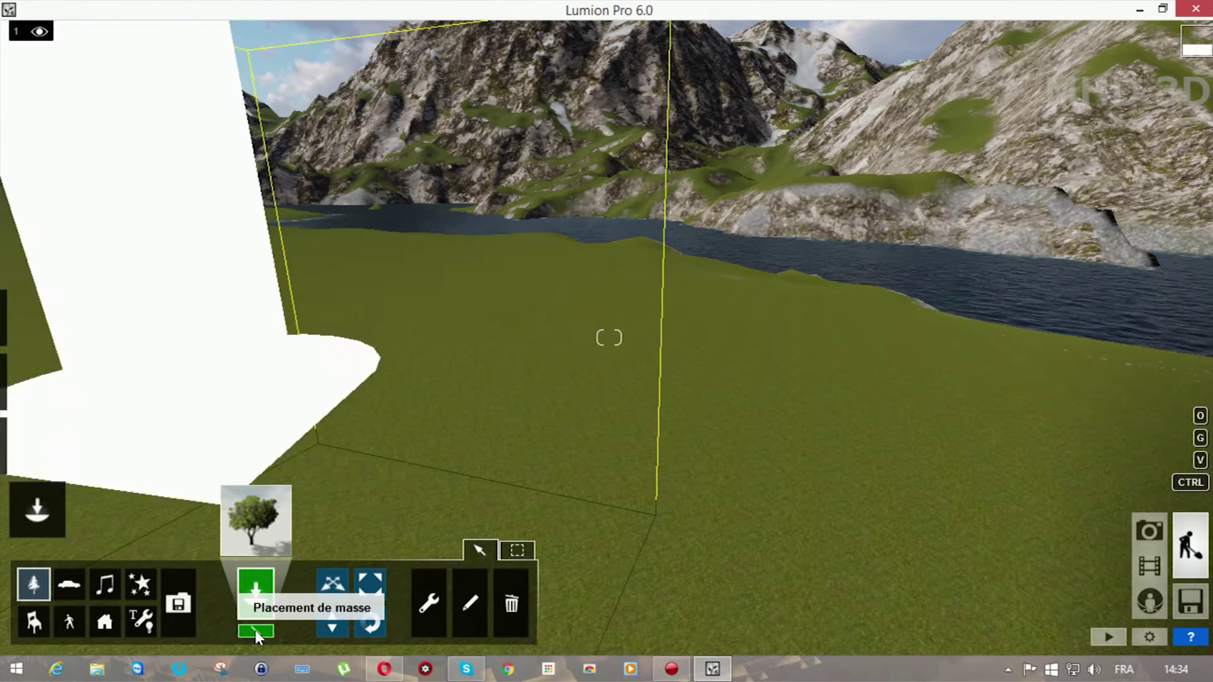
pyautogui.click(255, 630)
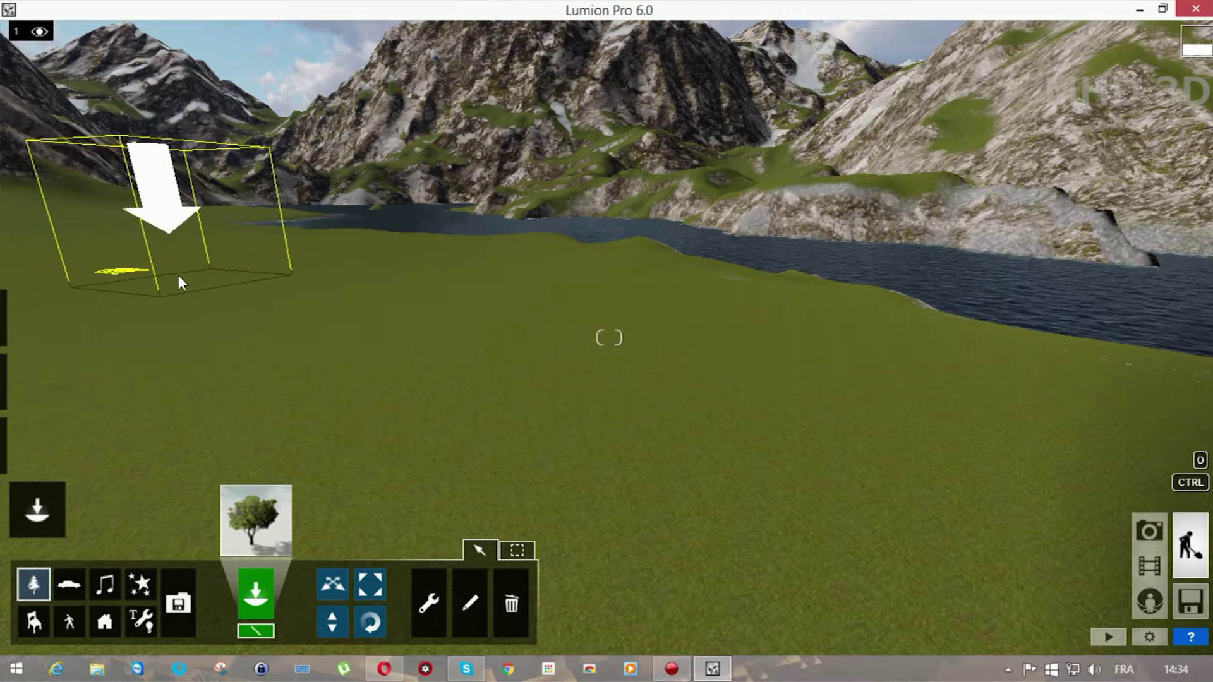
pyautogui.click(178, 275)
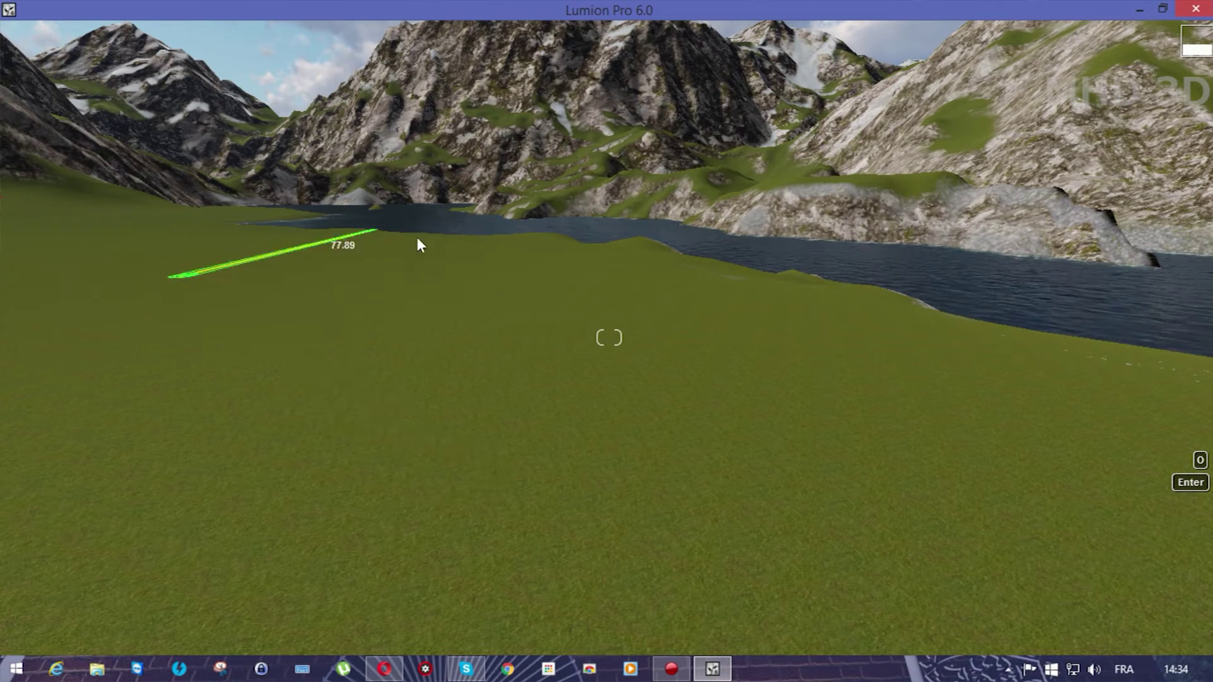
pyautogui.click(830, 369)
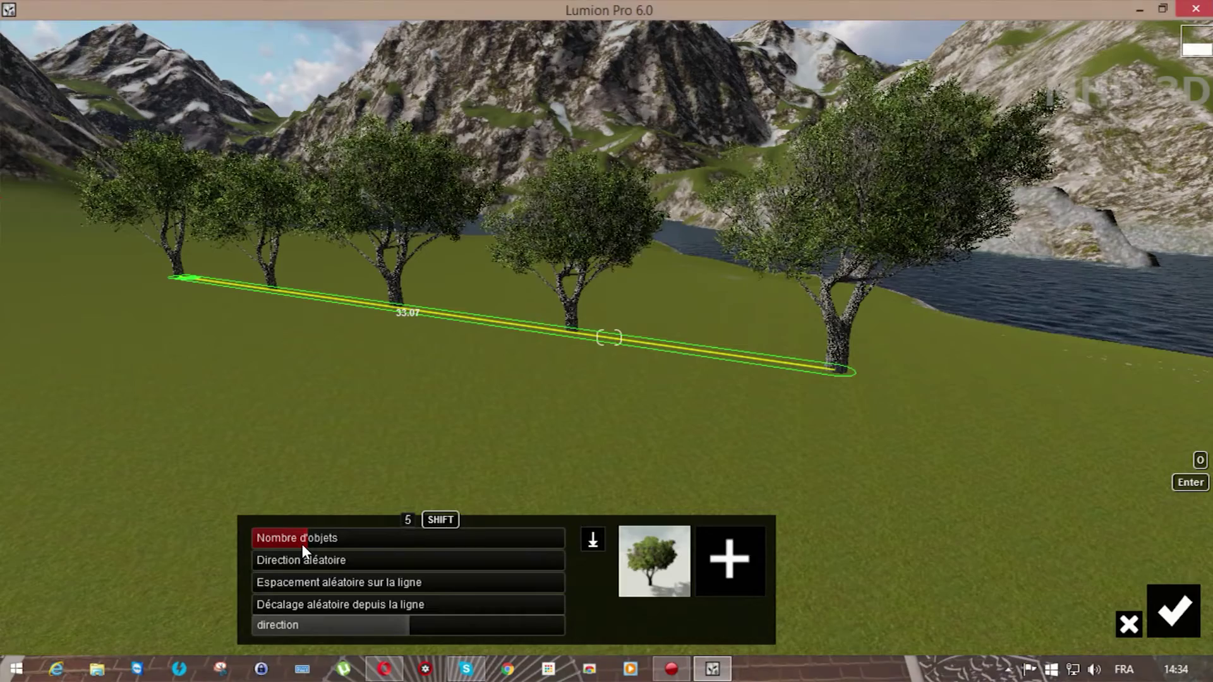
# Try more trees with random direction, spacing and line offset, and discard the mass placement.
pyautogui.moveTo(302, 544); pyautogui.dragTo(364, 547)
pyautogui.moveTo(252, 559); pyautogui.dragTo(377, 625)
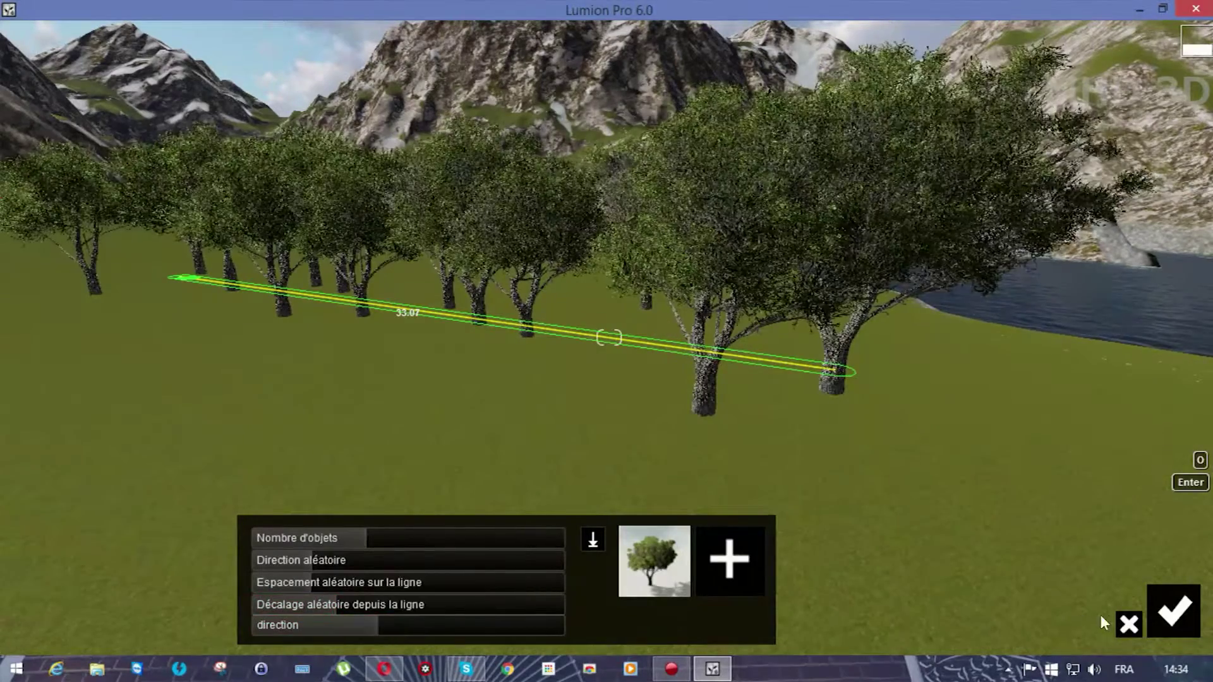
pyautogui.click(1124, 619)
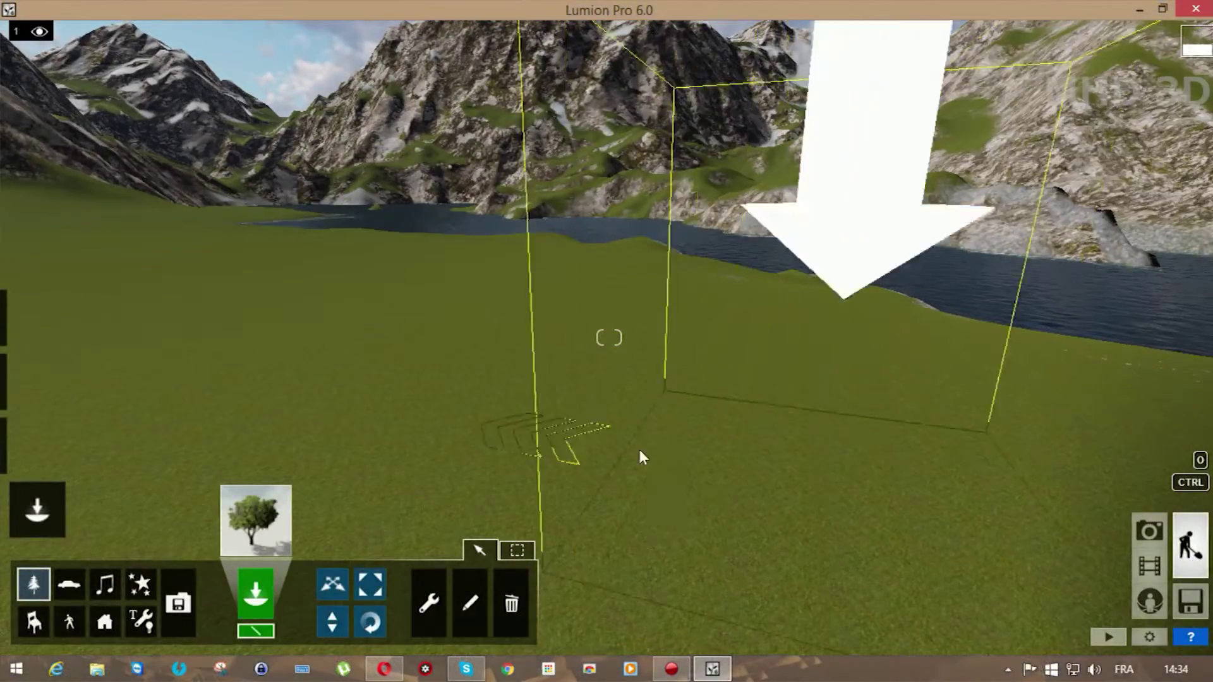
# Browse the interior object library's decoration, computing, food and drink, kitchenware, lamp and plumbing categories.
pyautogui.press('d')
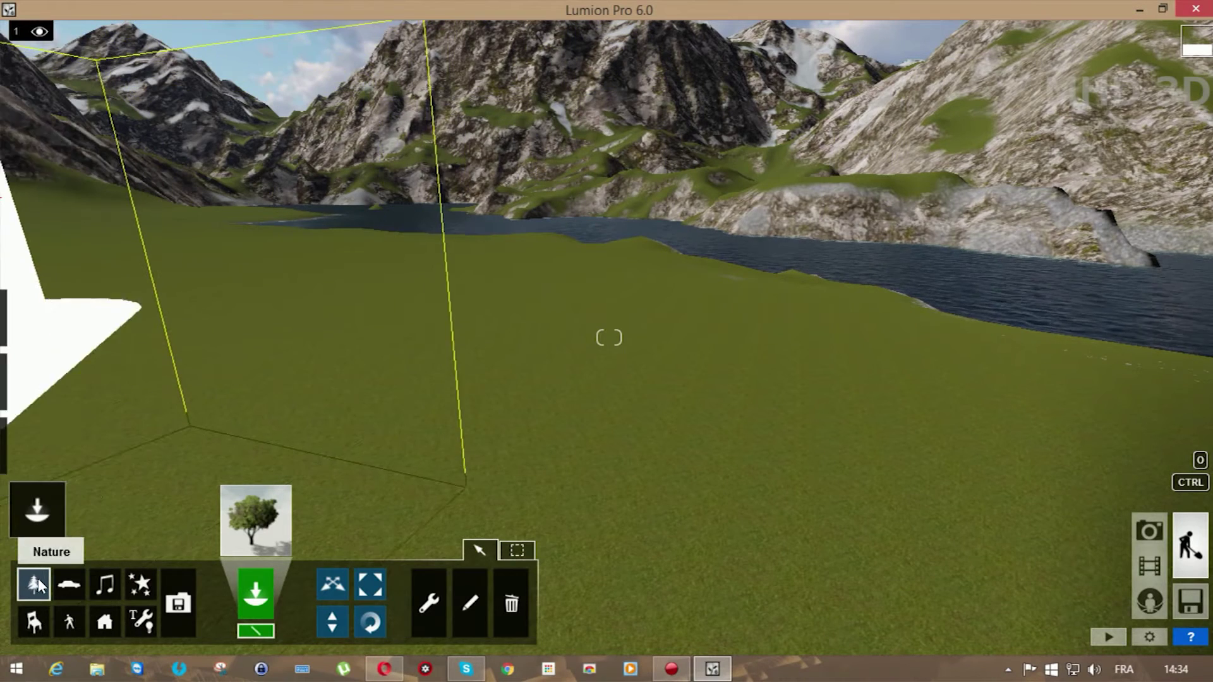
pyautogui.click(34, 622)
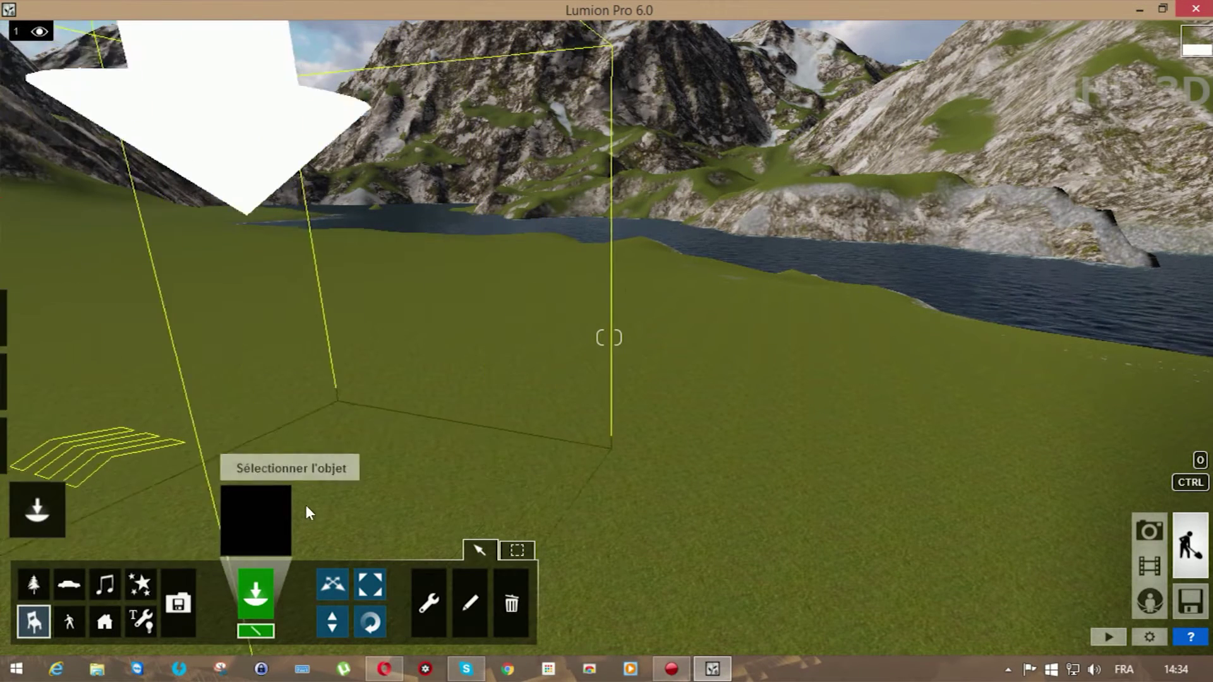
pyautogui.click(266, 503)
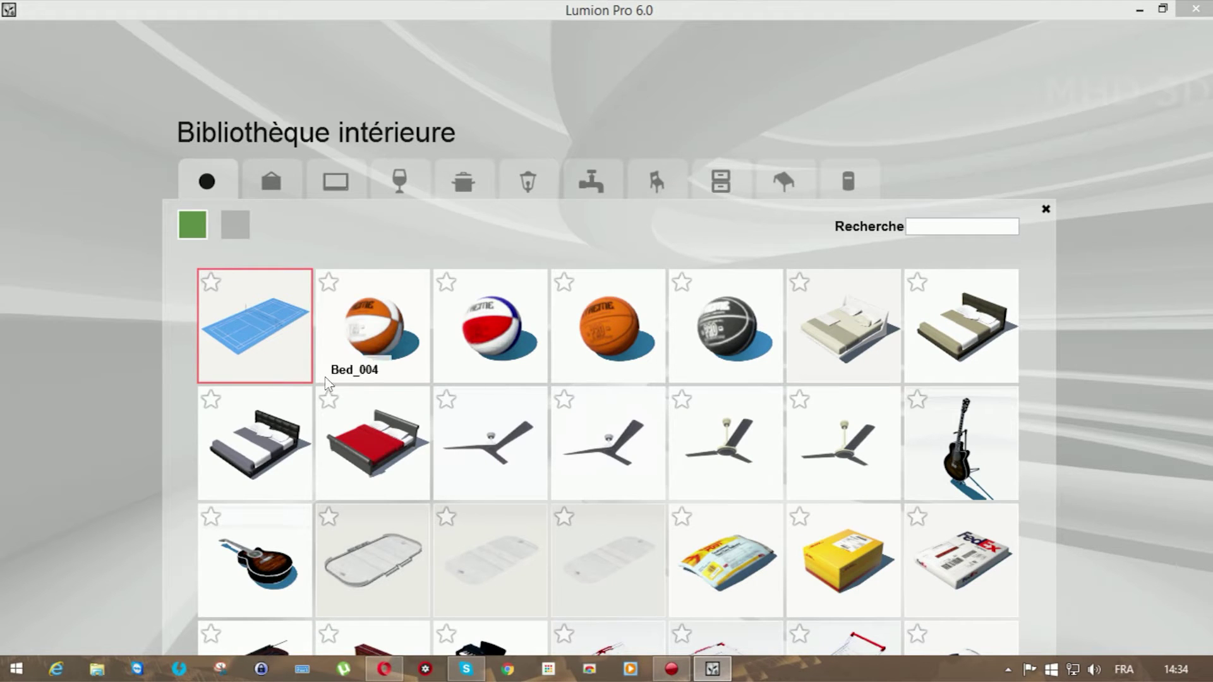
pyautogui.click(239, 229)
pyautogui.click(270, 177)
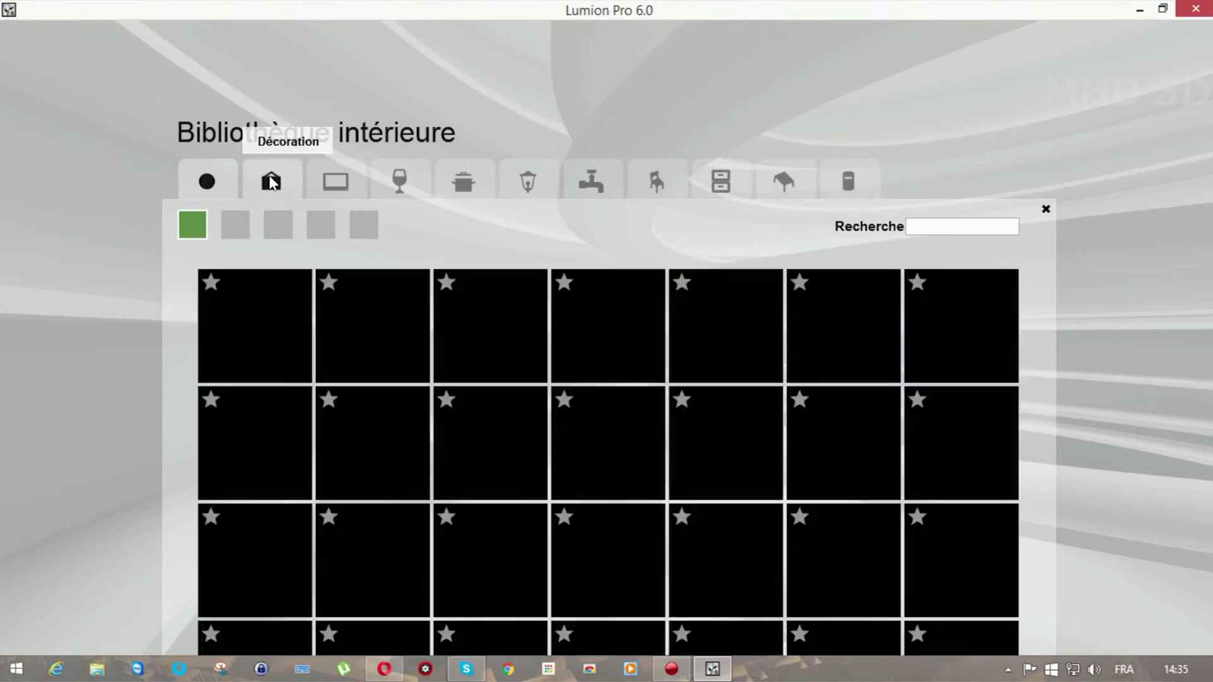
pyautogui.click(329, 185)
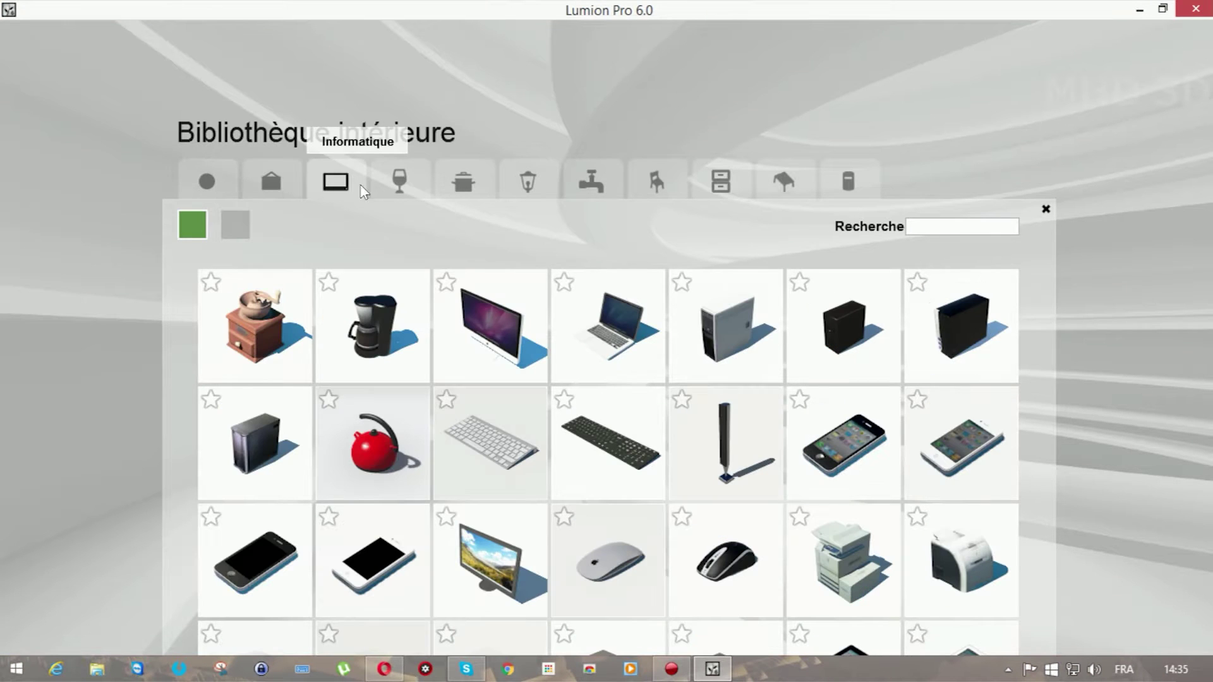
pyautogui.click(403, 185)
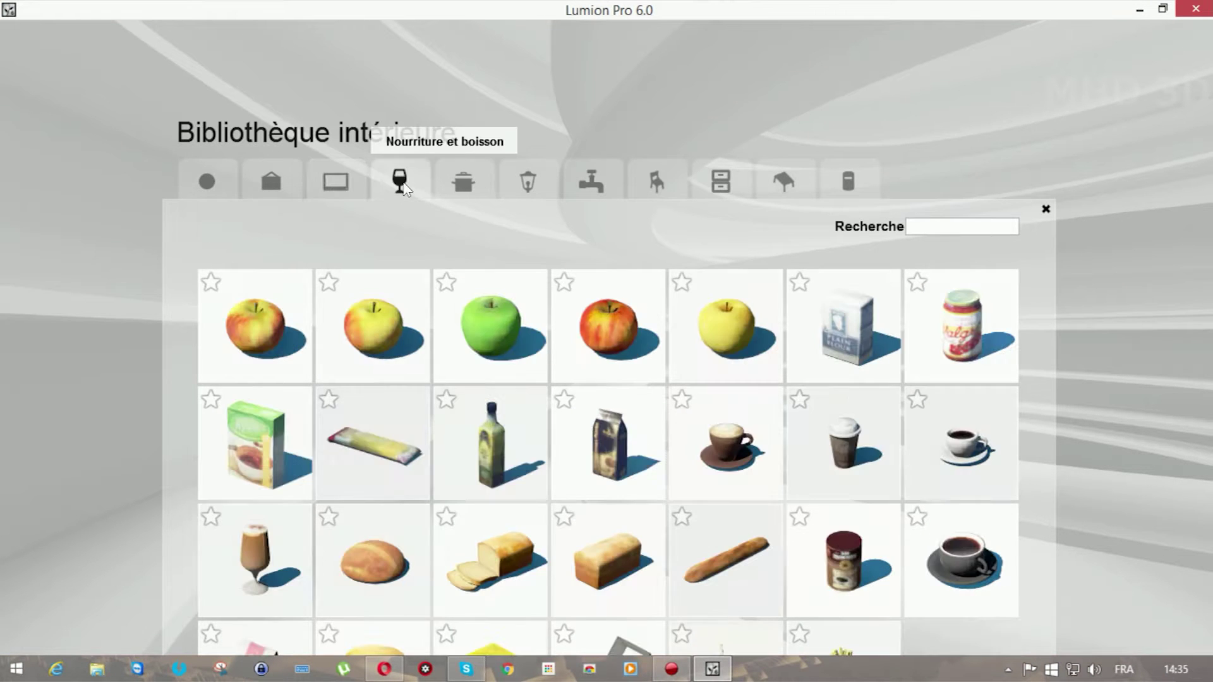
pyautogui.click(468, 186)
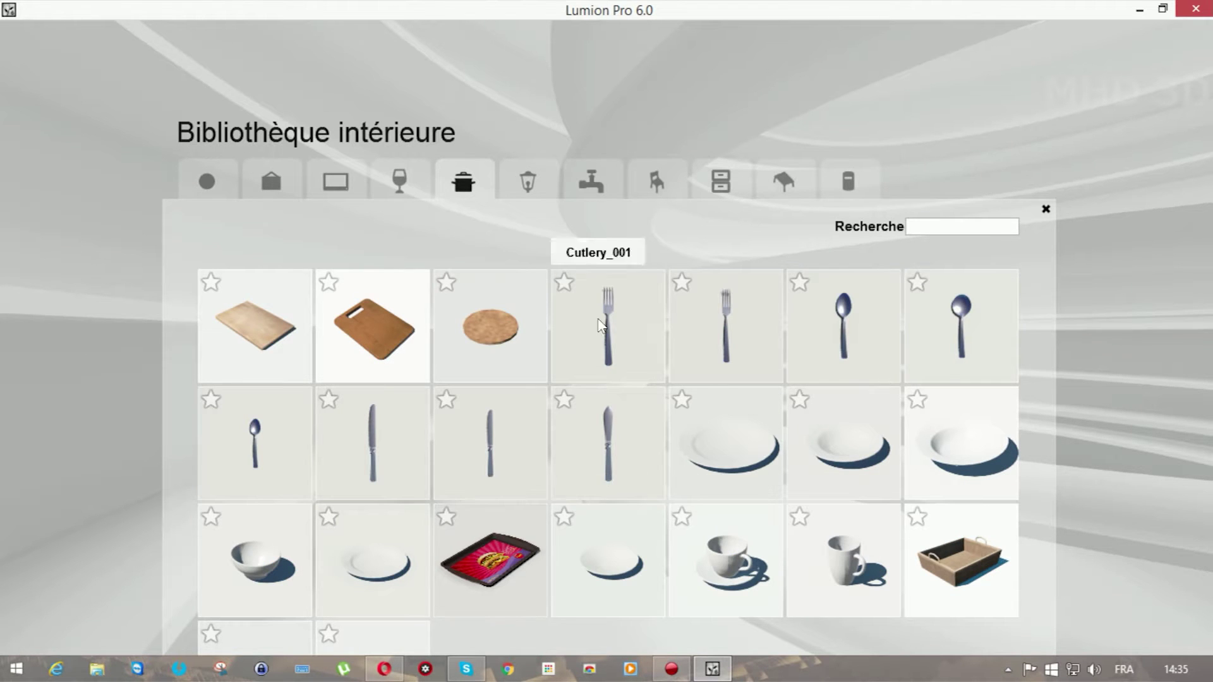
pyautogui.click(525, 183)
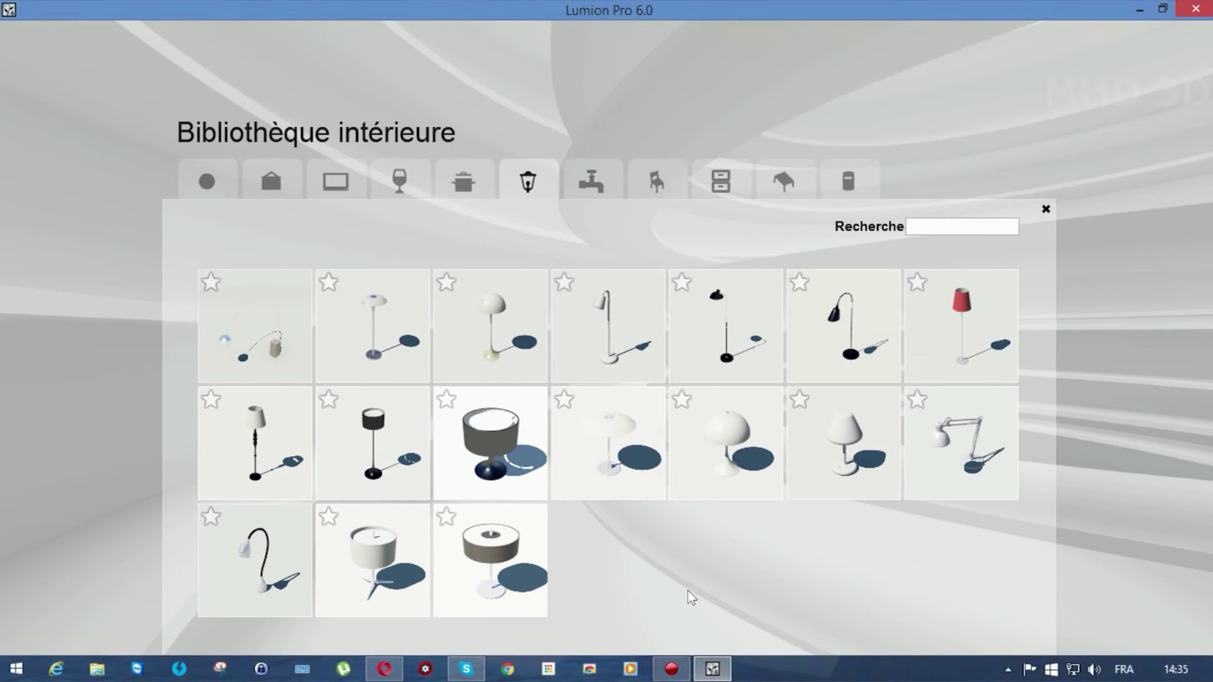
pyautogui.click(605, 181)
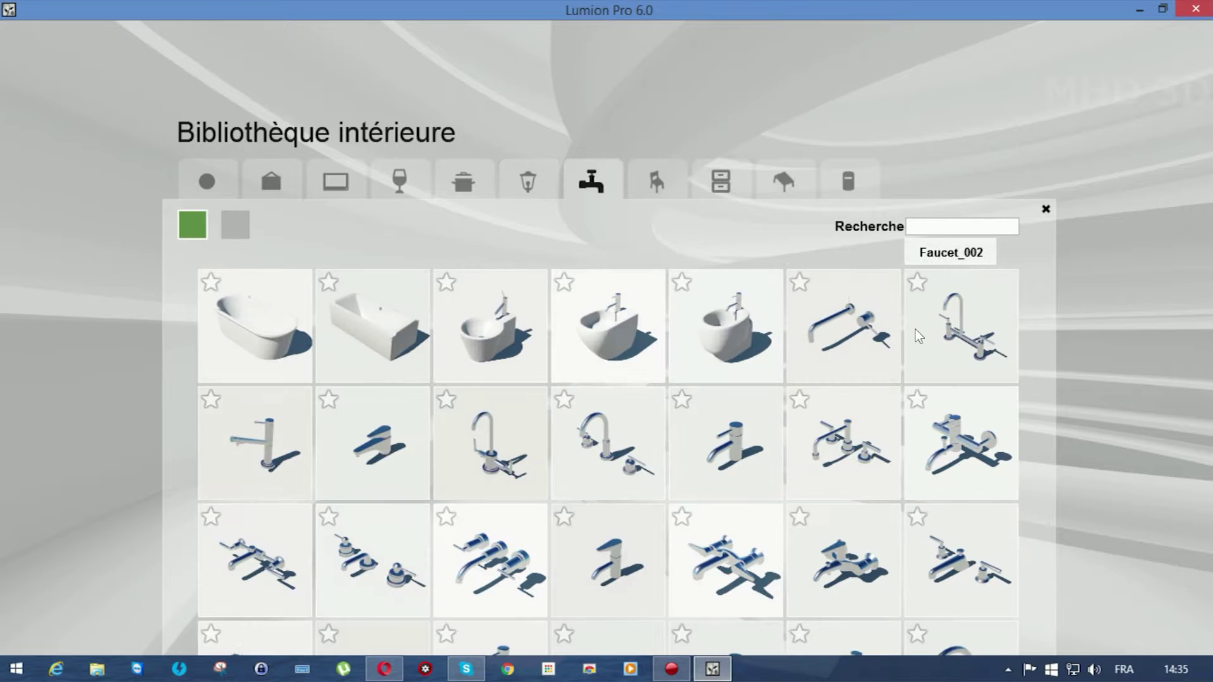
# Look through the chairs and armchairs, furniture, tables and miscellaneous equipment in the interior library, and close it.
pyautogui.click(641, 191)
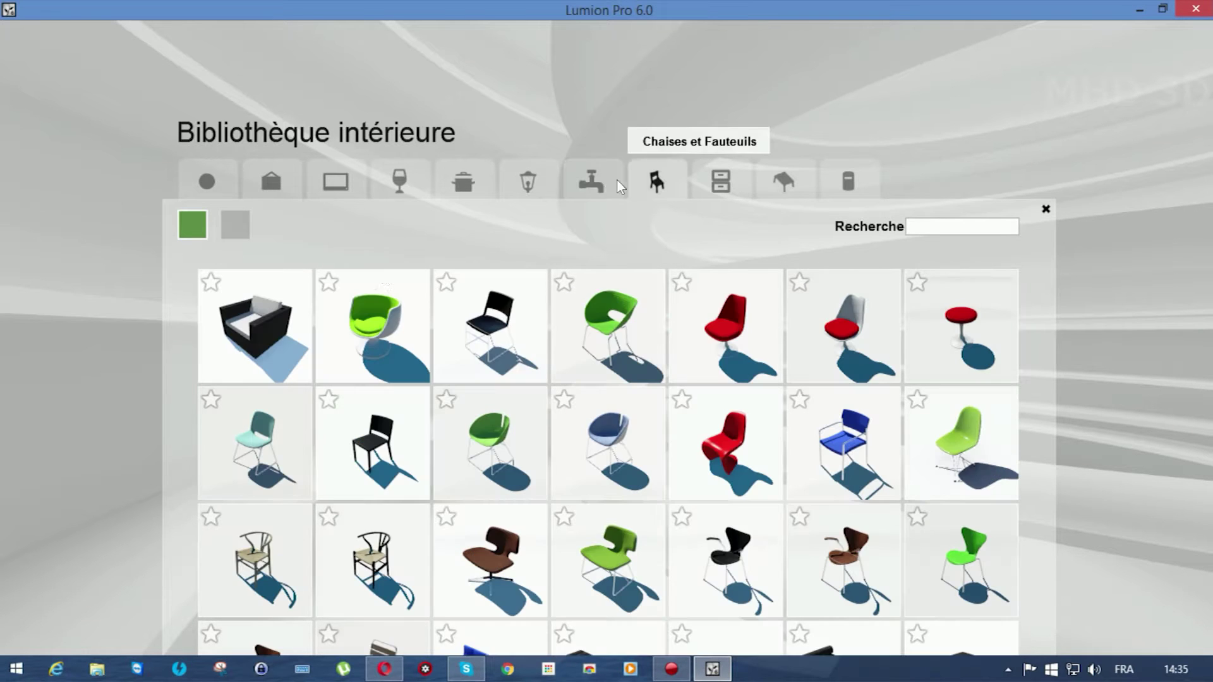
pyautogui.click(242, 225)
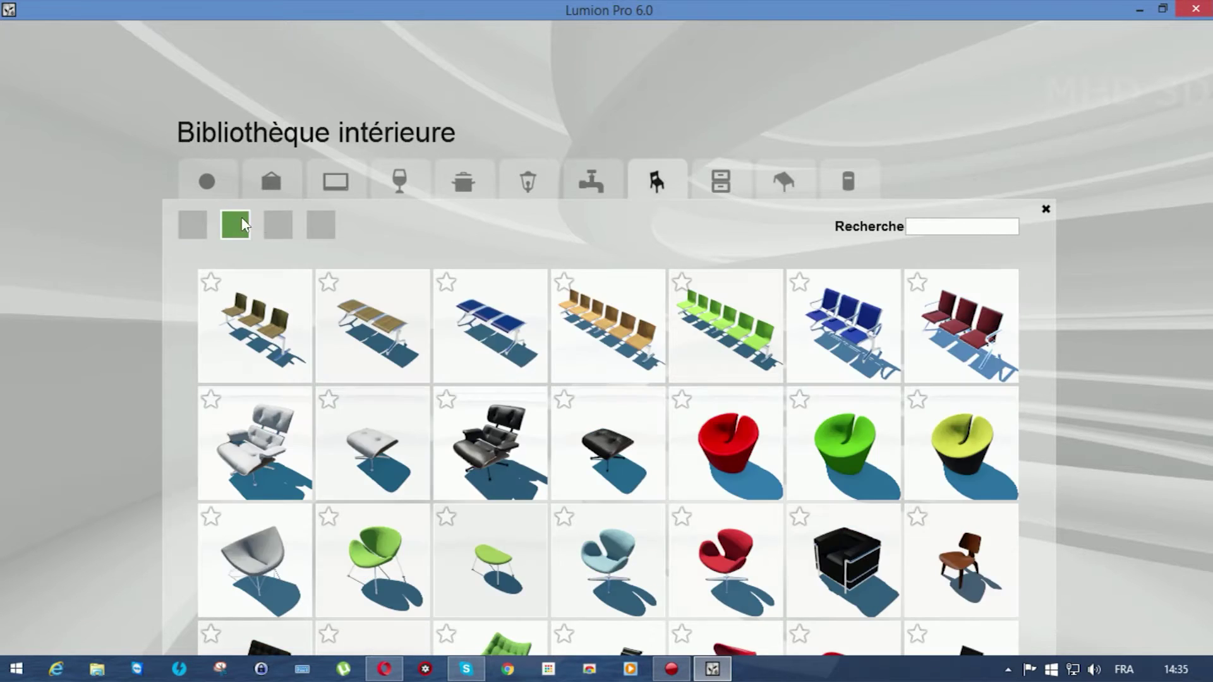
pyautogui.click(281, 225)
pyautogui.click(712, 192)
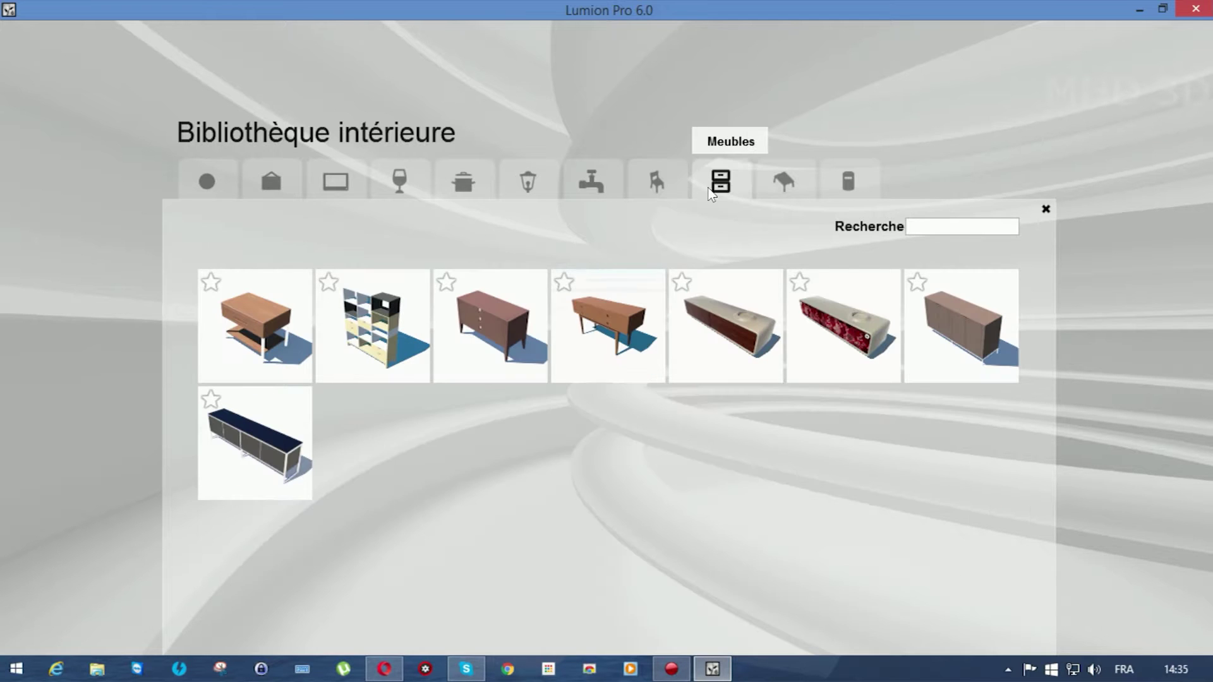
pyautogui.click(790, 183)
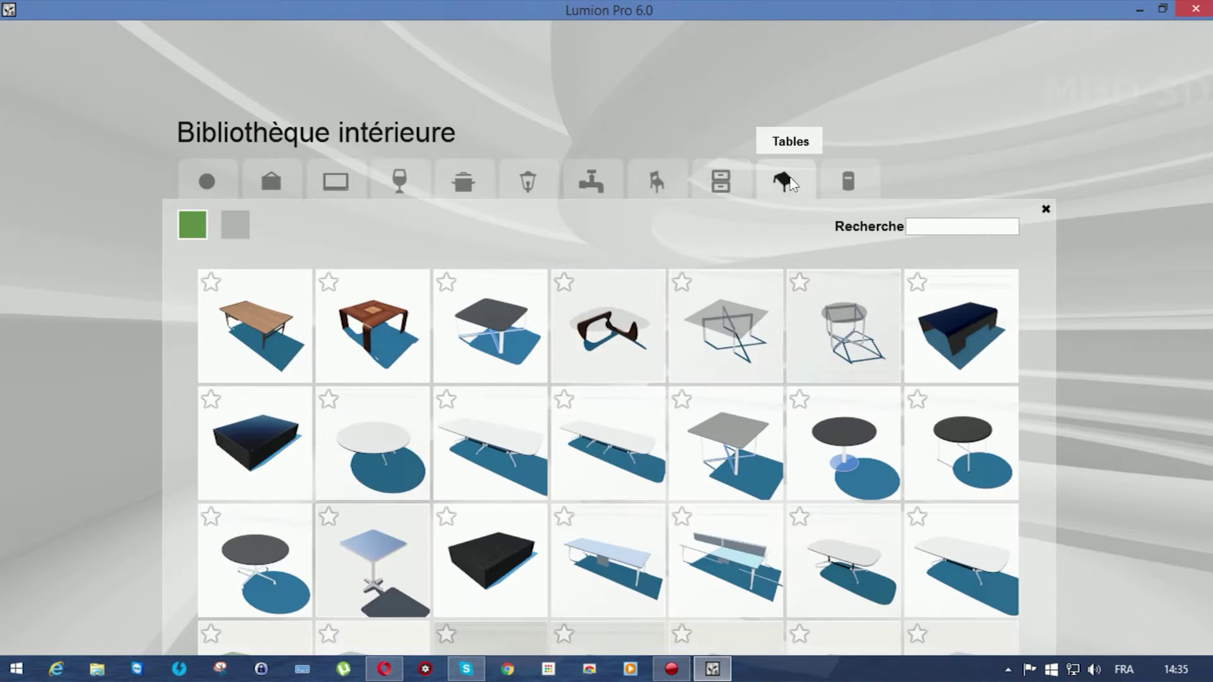
pyautogui.click(841, 184)
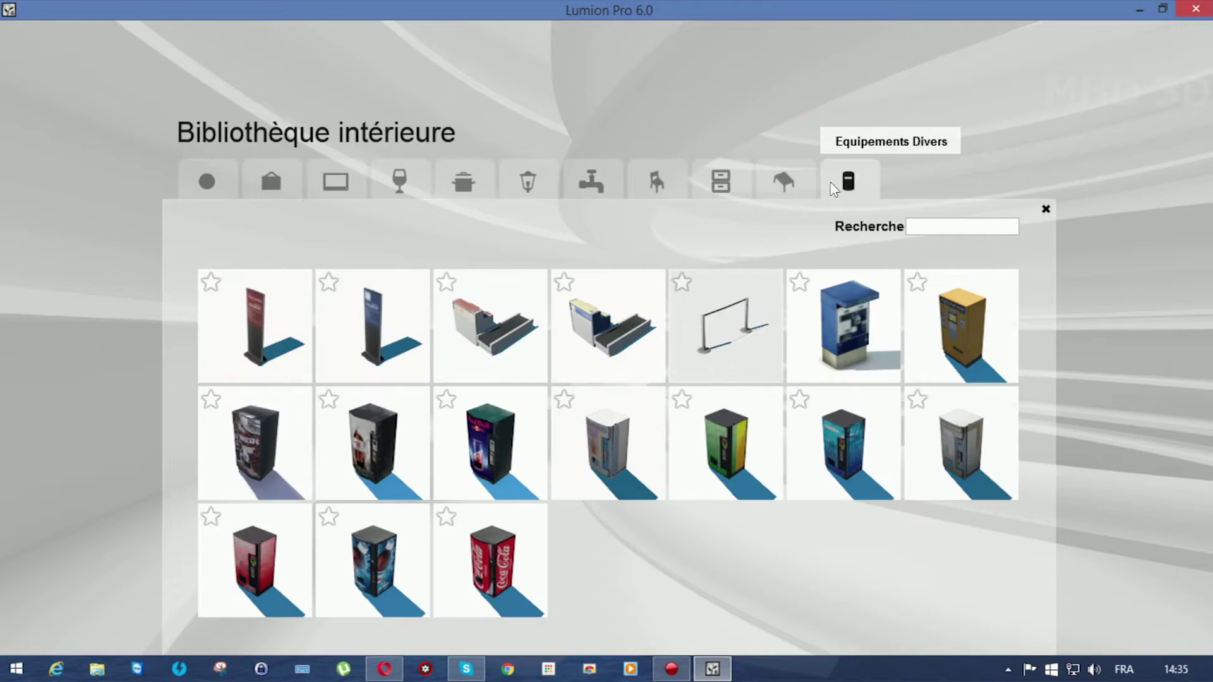
pyautogui.click(1043, 211)
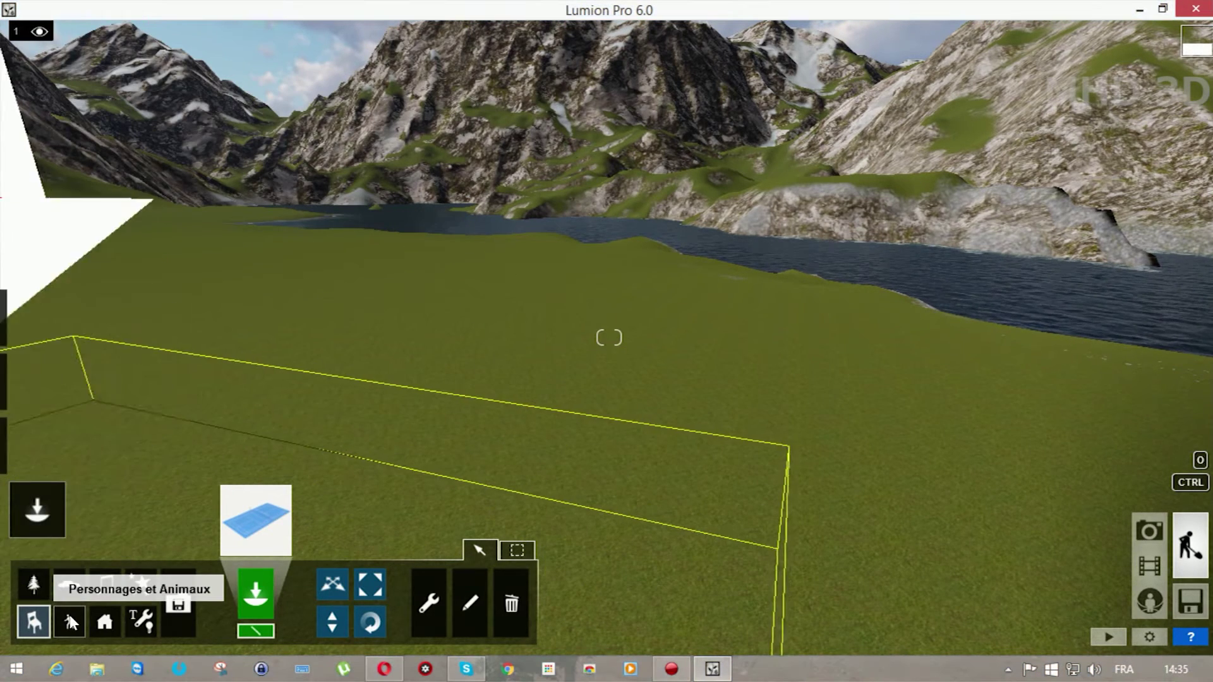
# Discard a trial line of men about 8.7 units long and place a single standing man on the grass.
pyautogui.click(70, 616)
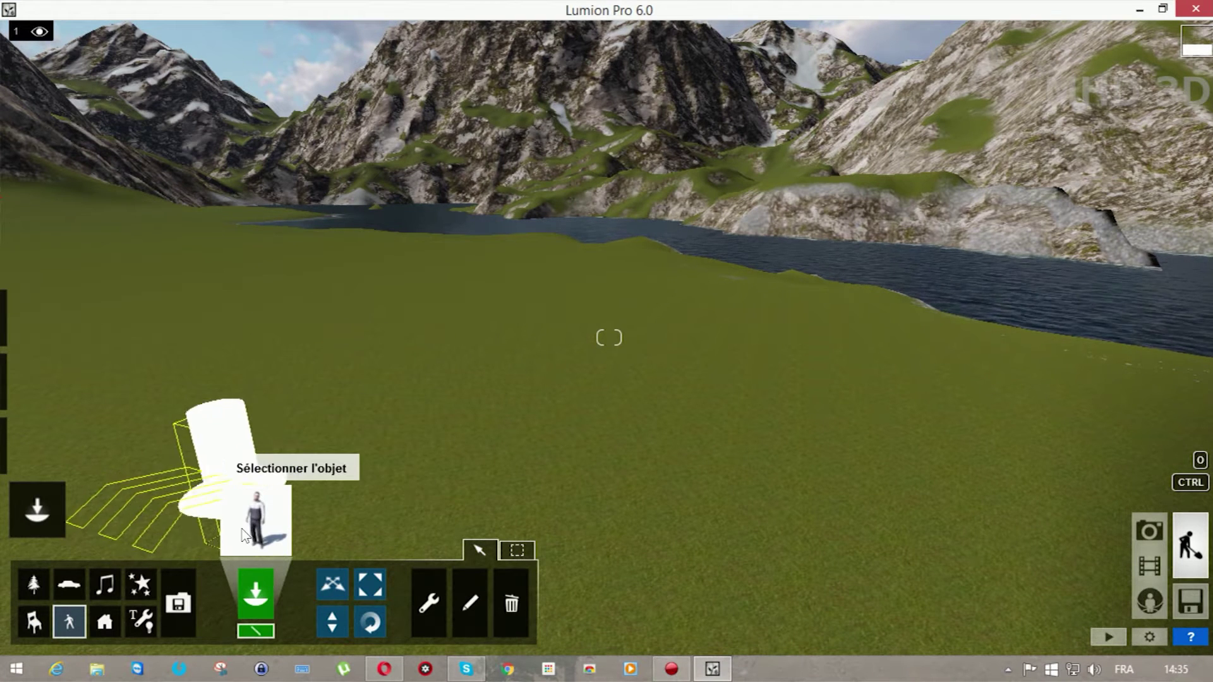
pyautogui.moveTo(612, 513)
pyautogui.mouseDown()
pyautogui.moveTo(677, 515)
pyautogui.moveTo(424, 359)
pyautogui.mouseUp()
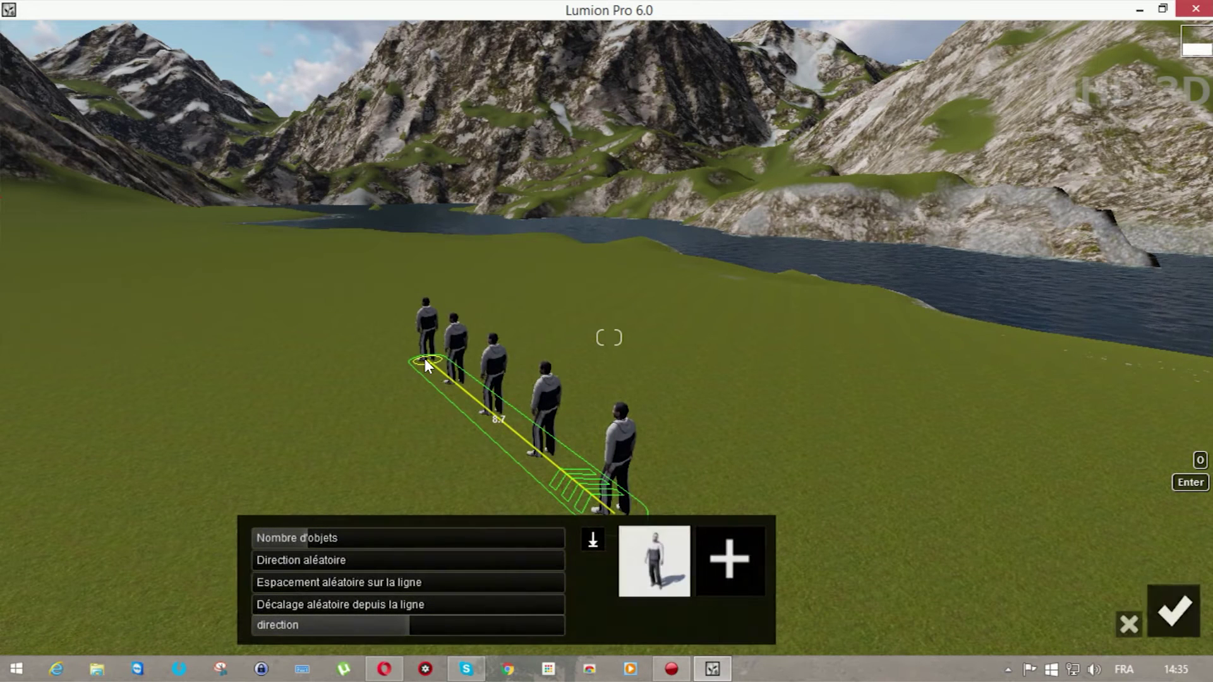
pyautogui.click(1128, 624)
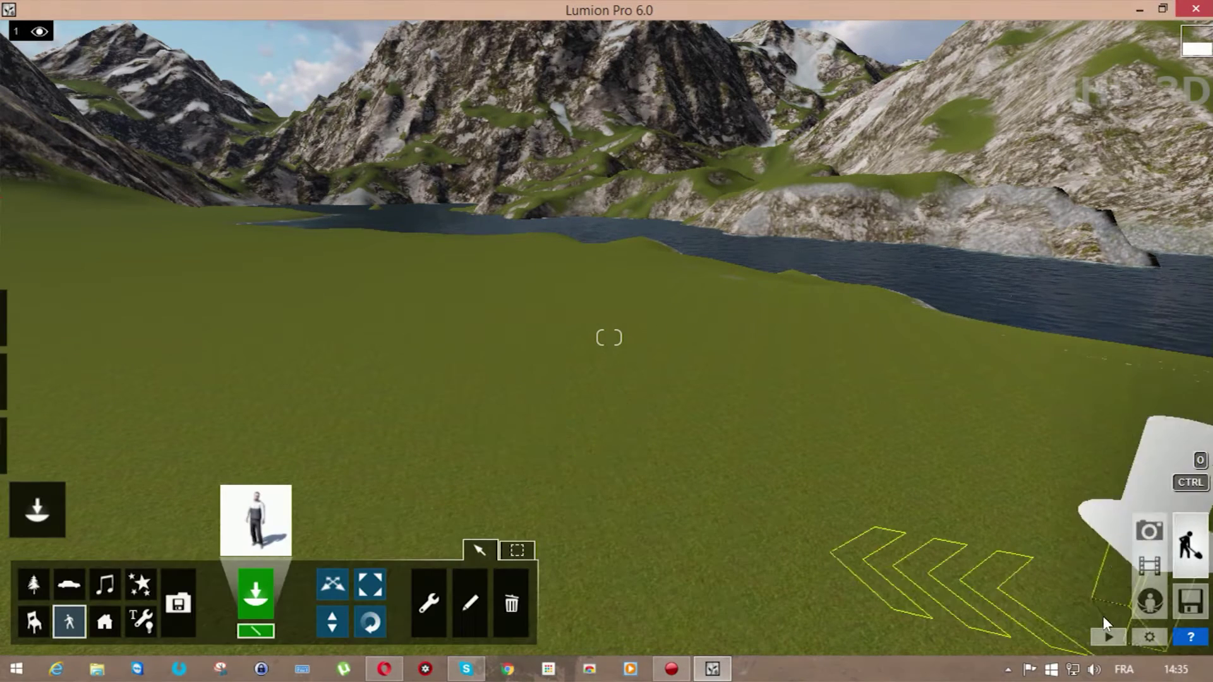
pyautogui.click(636, 469)
pyautogui.press('w')
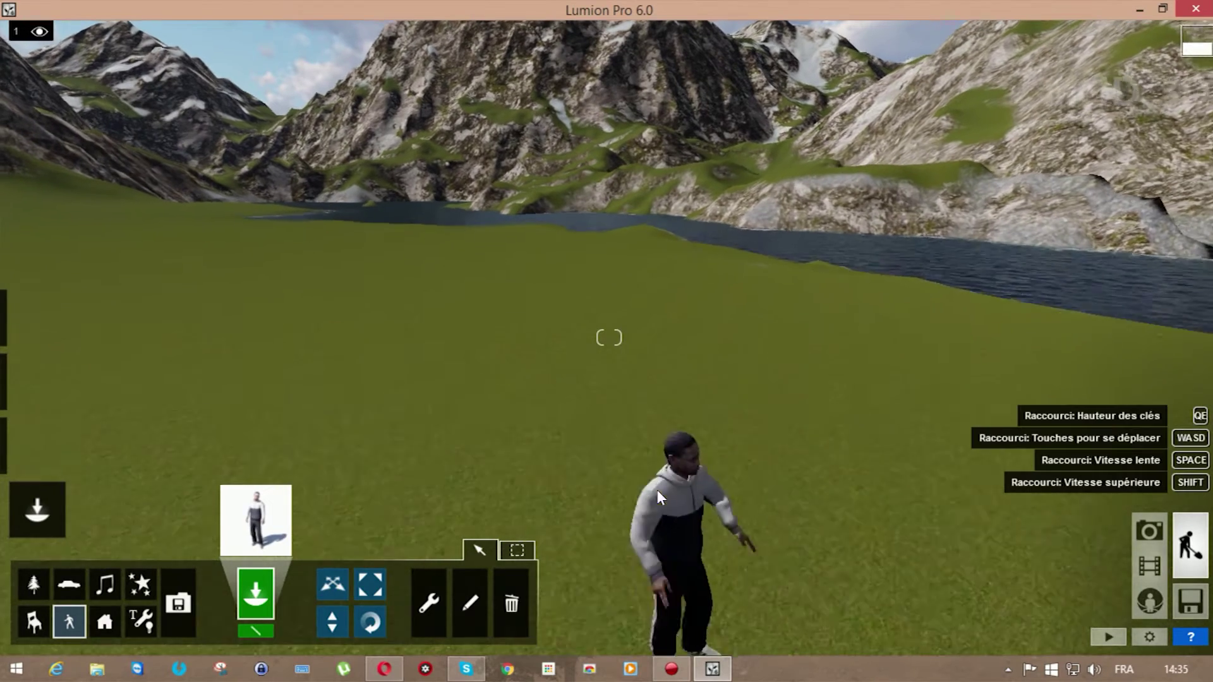
pyautogui.press('s')
pyautogui.press('s')
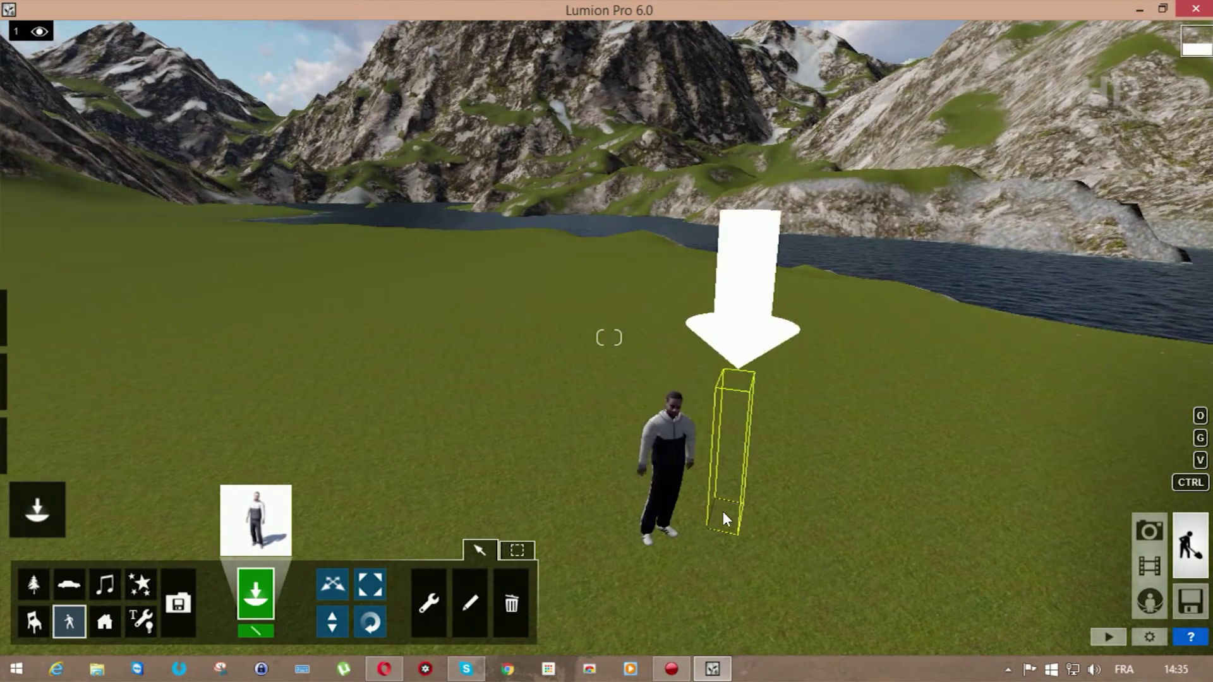
# Browse the 2D people and fish in the characters and animals library and choose the orange-red fish.
pyautogui.click(264, 523)
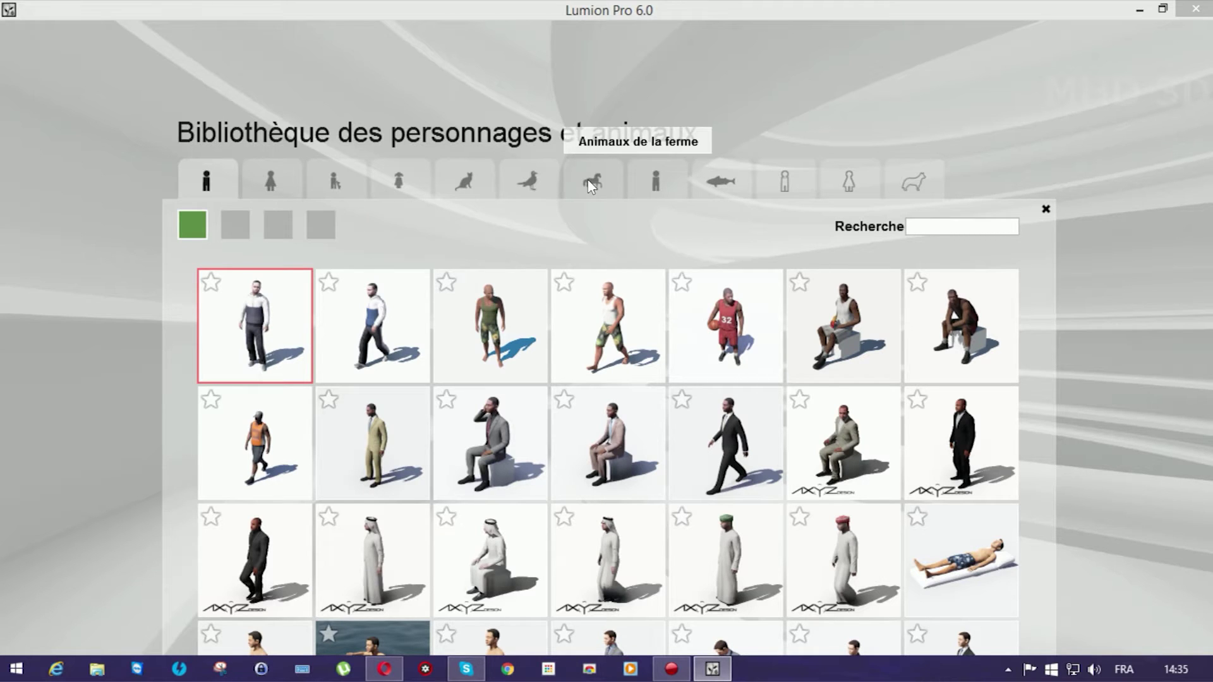
pyautogui.click(638, 182)
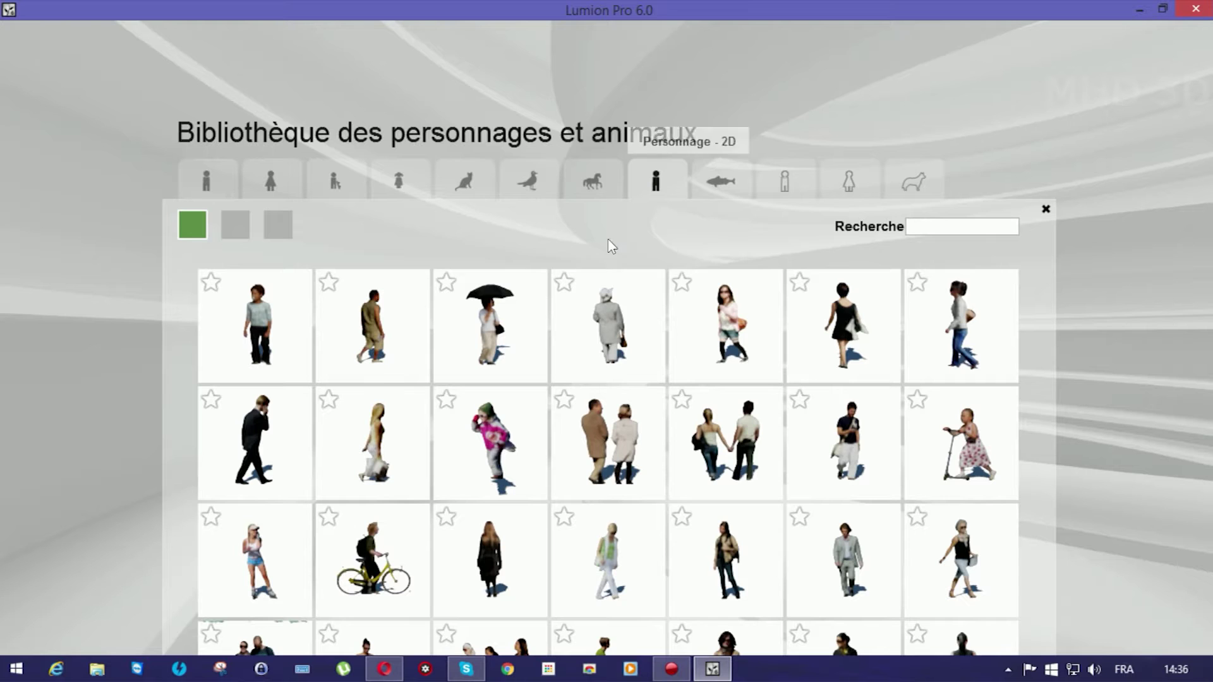
pyautogui.click(727, 183)
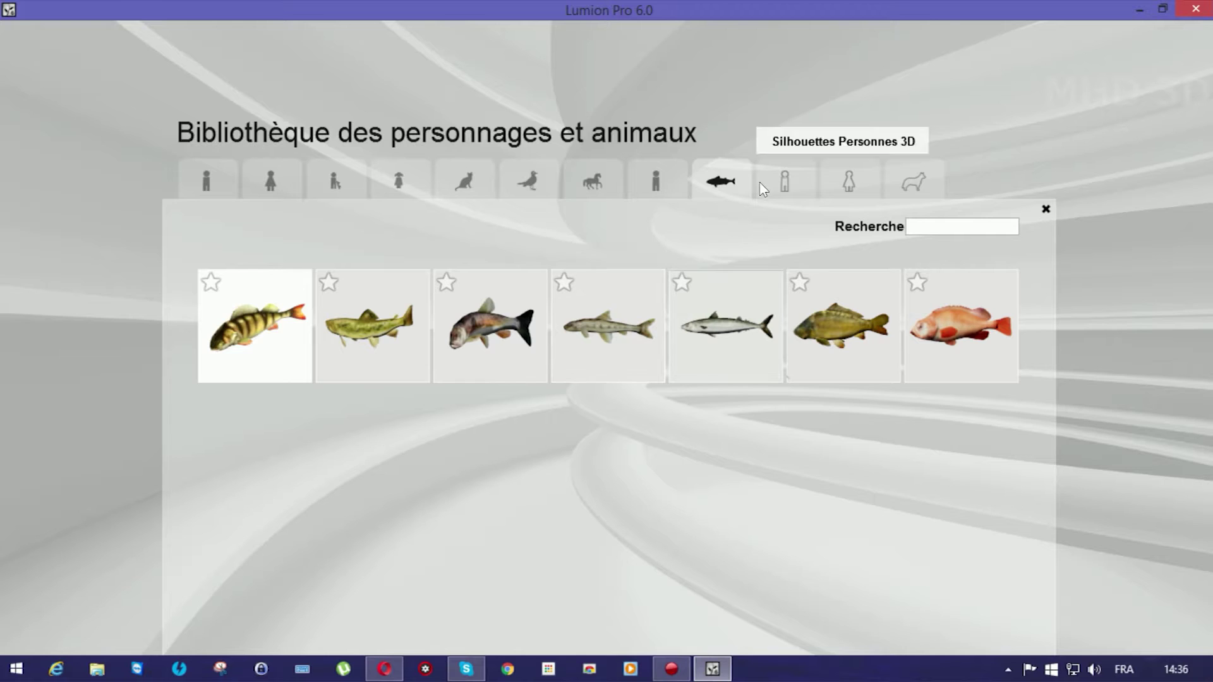
pyautogui.click(935, 319)
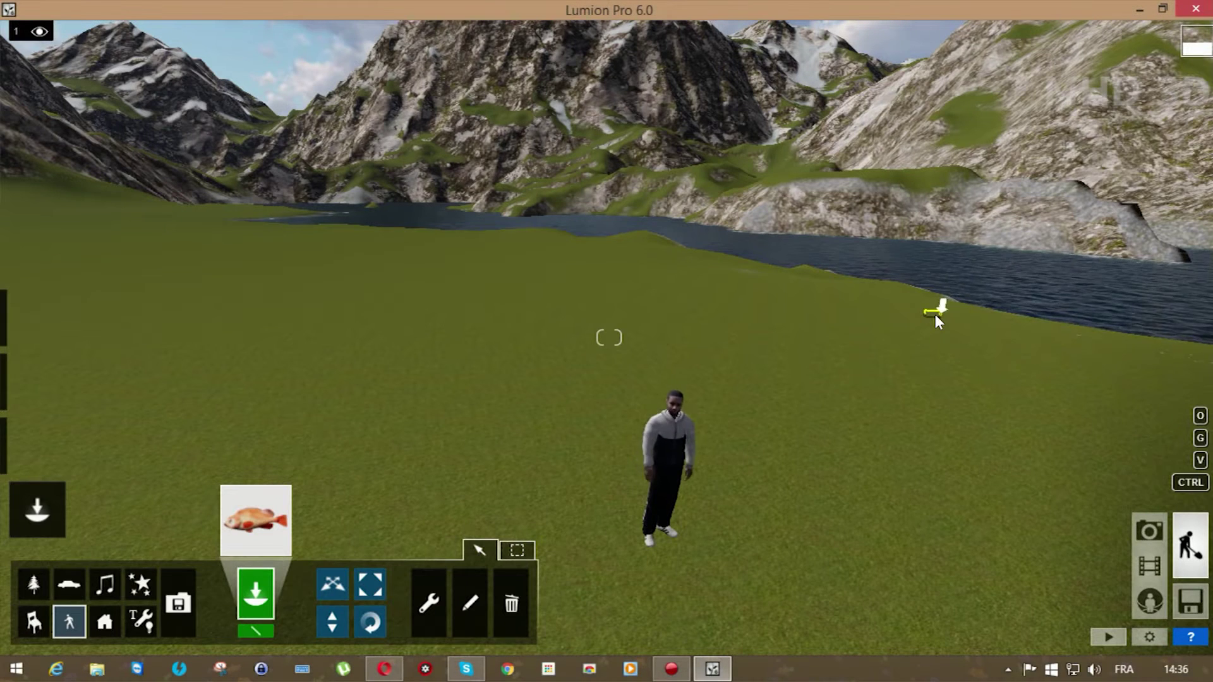
# Place the orange-red fish in the lake just off the pebbly shore.
pyautogui.press('w')
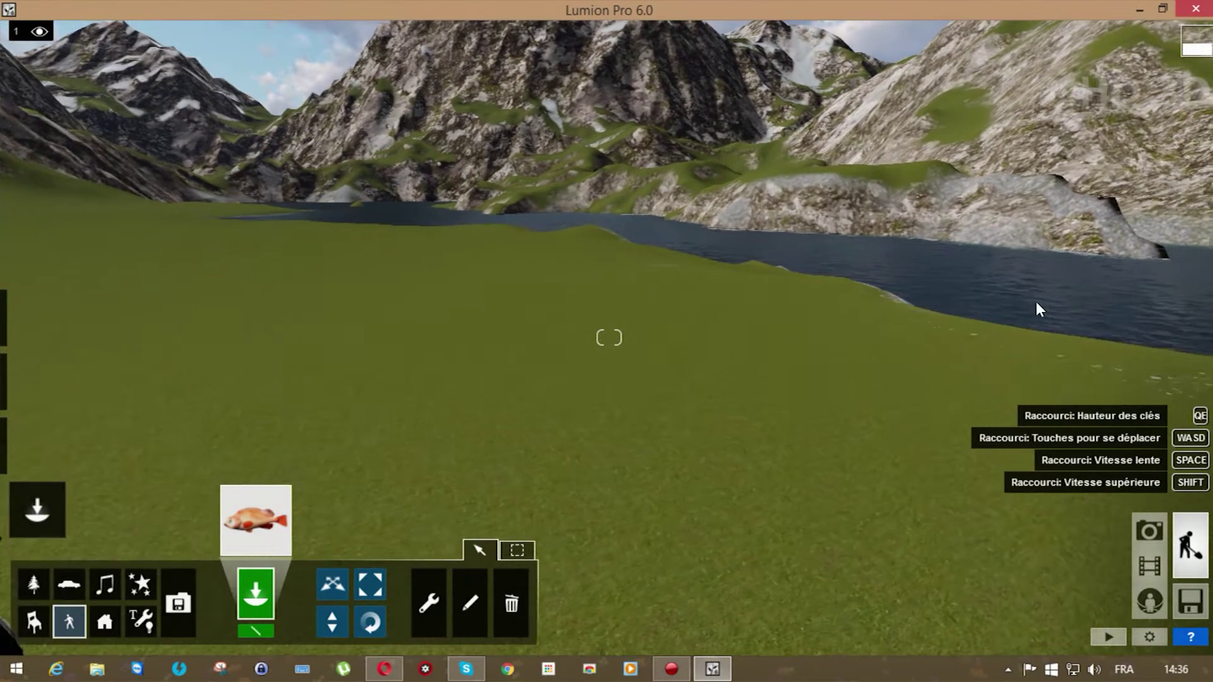
pyautogui.press('w')
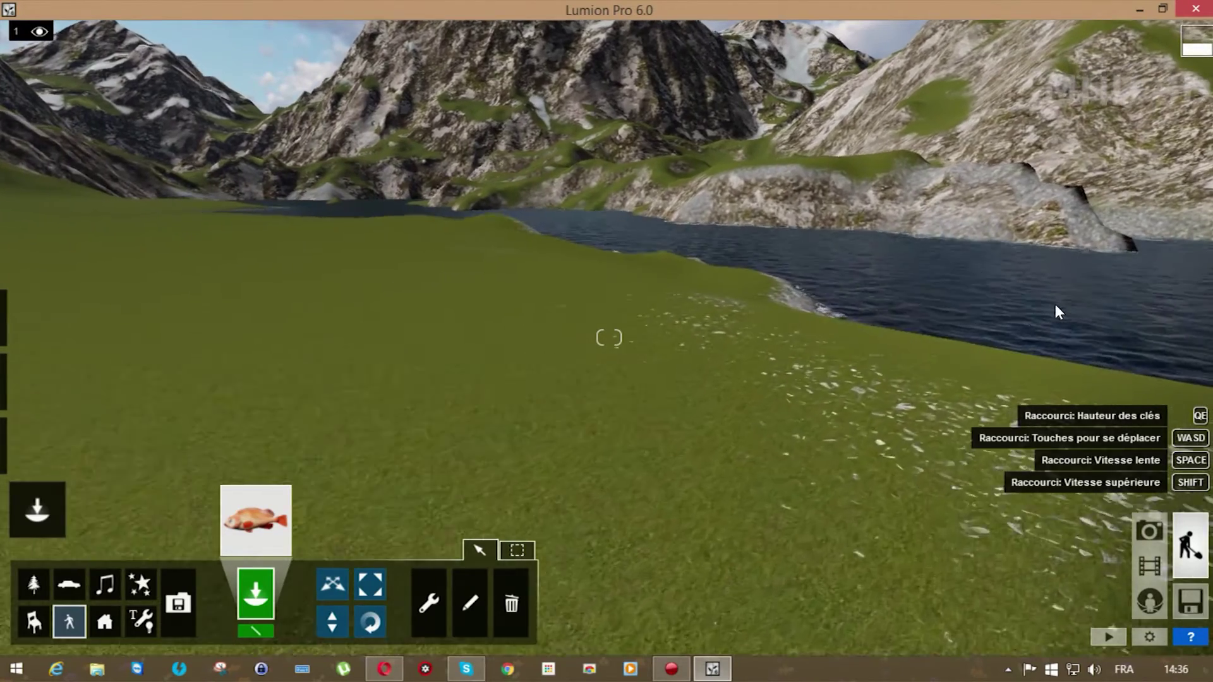
pyautogui.press('w')
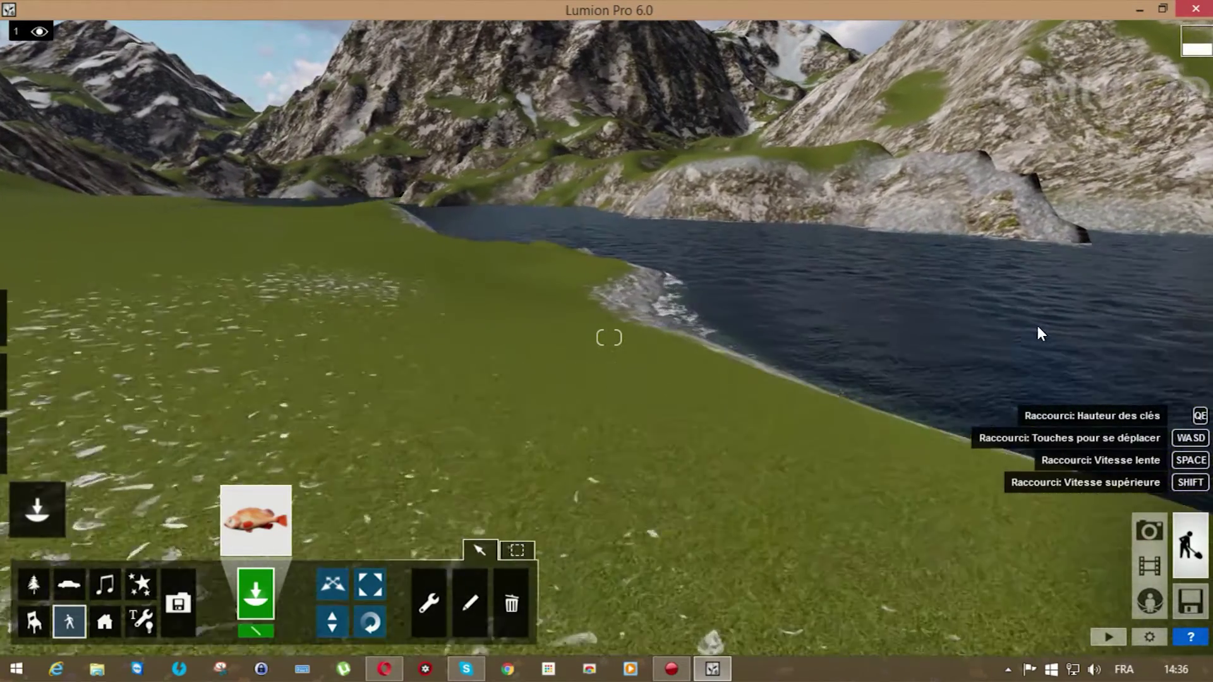
pyautogui.press('w')
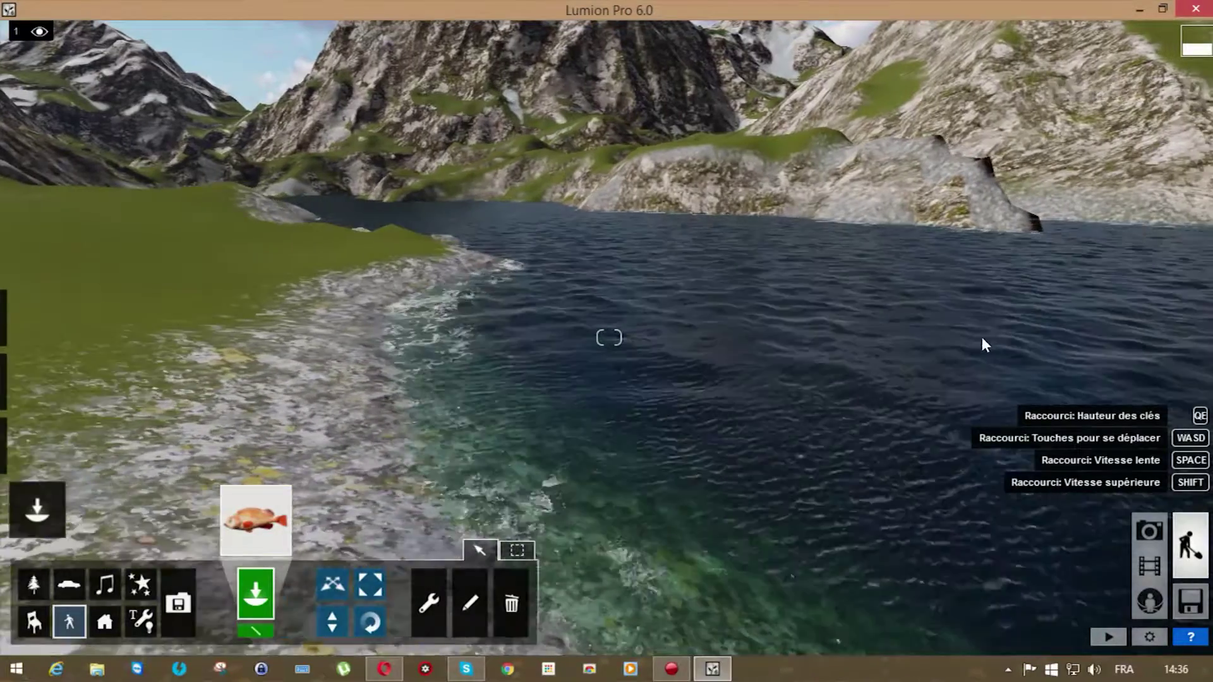
pyautogui.click(793, 537)
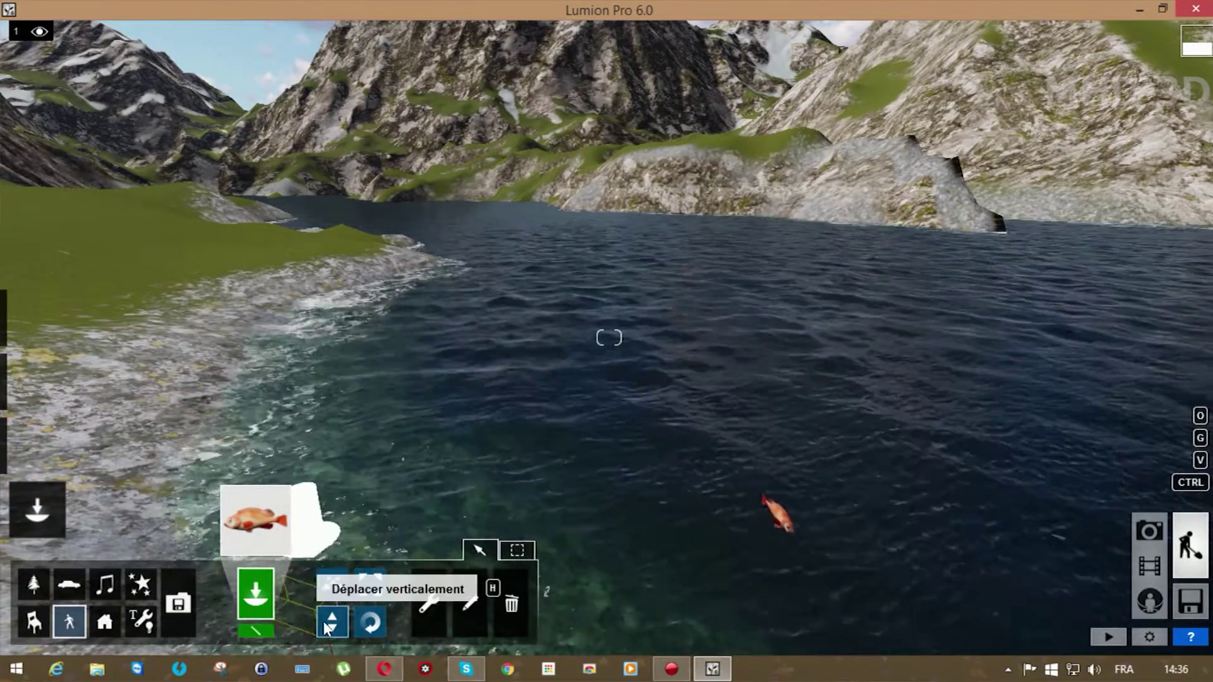
# Move the fish vertically downward in the lake.
pyautogui.click(332, 621)
pyautogui.moveTo(795, 547); pyautogui.dragTo(796, 594)
pyautogui.press('a')
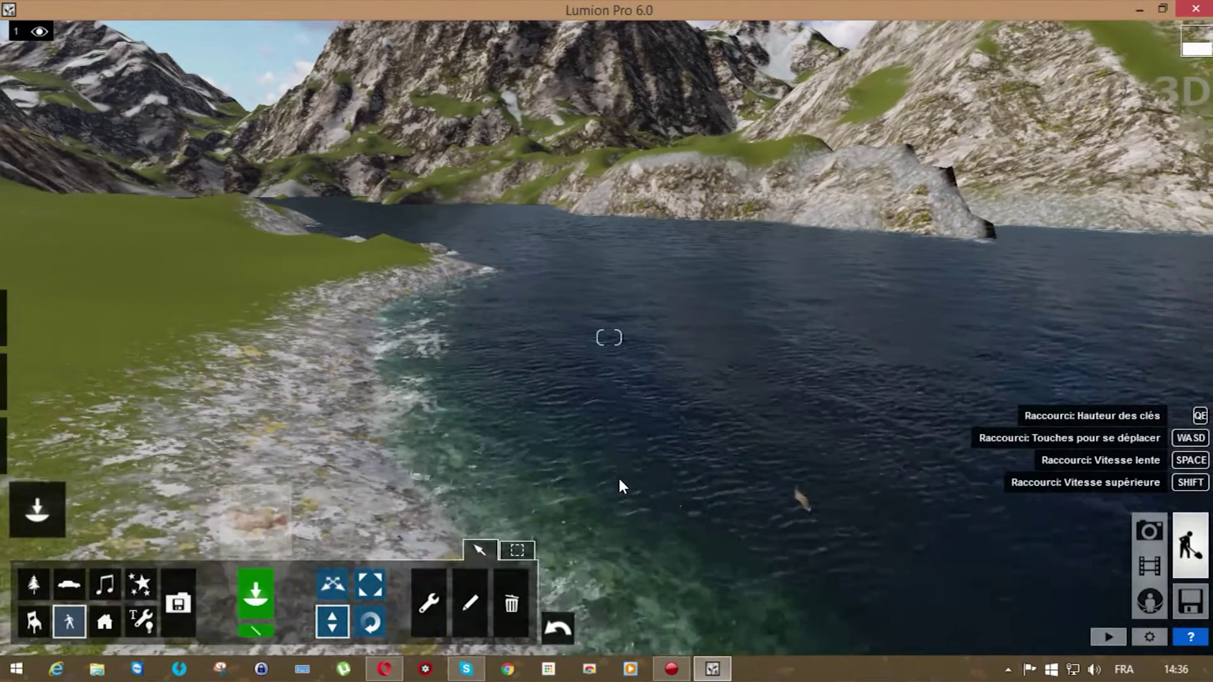
# Switch between the transport, characters and animals, and interior categories to check in which one the fish can be edited.
pyautogui.click(57, 585)
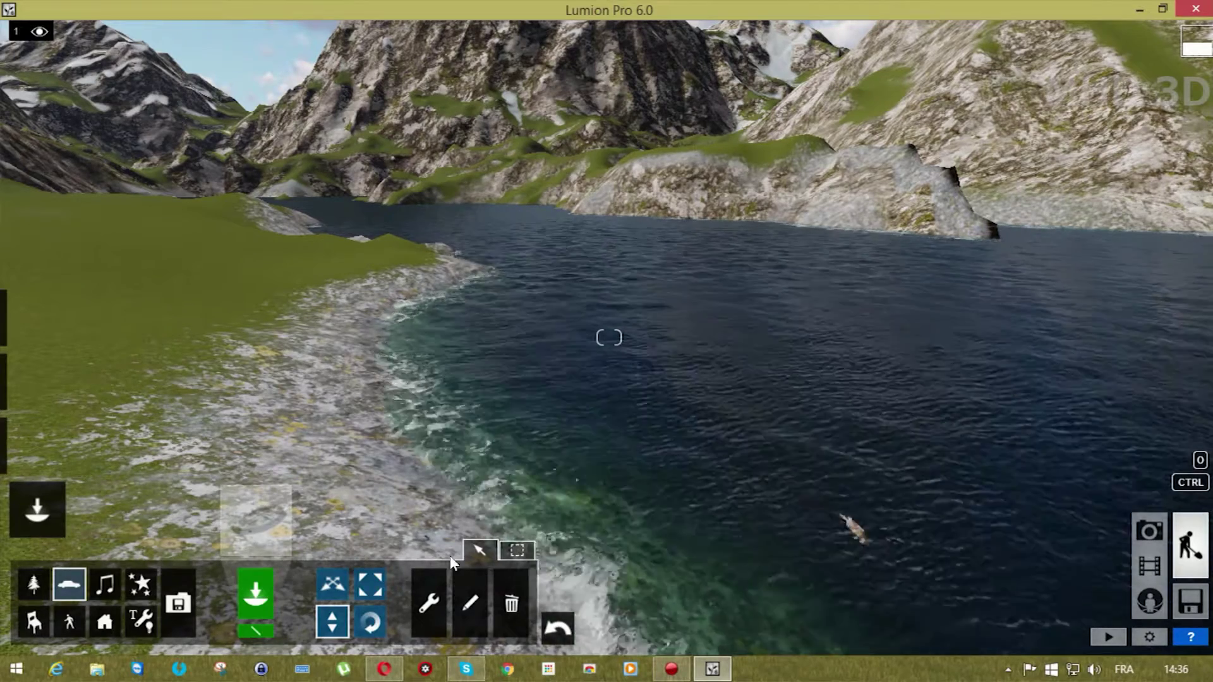
pyautogui.click(69, 622)
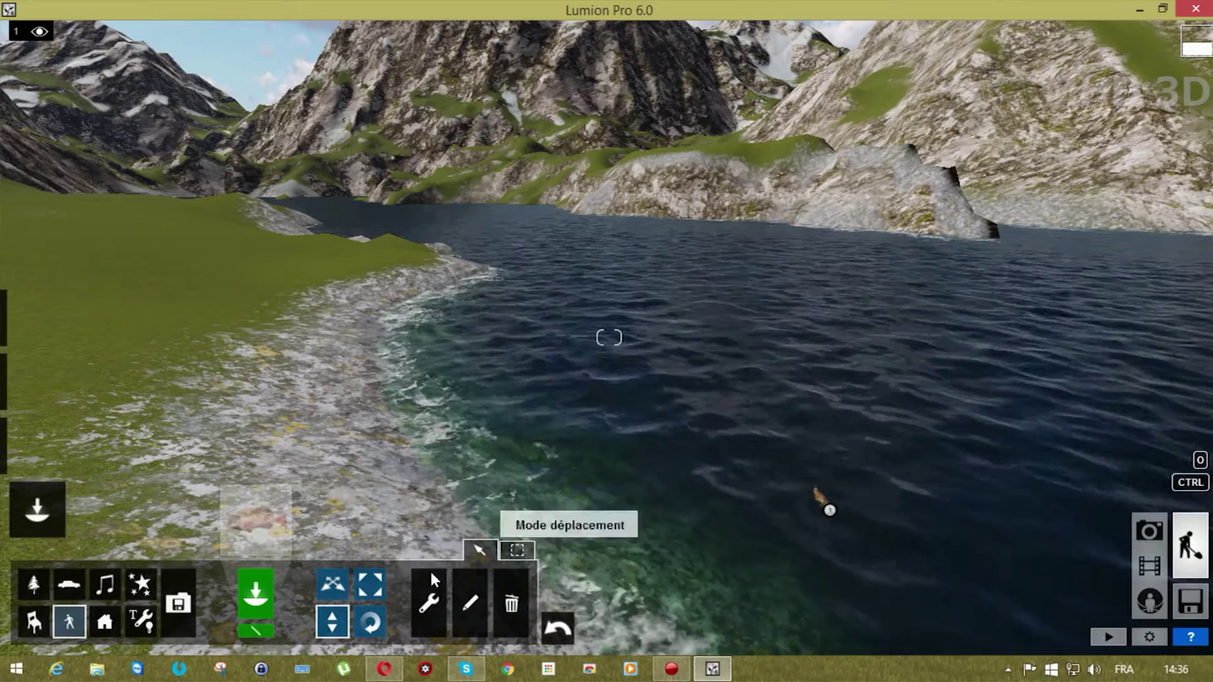
pyautogui.moveTo(829, 510); pyautogui.dragTo(997, 499)
pyautogui.click(332, 622)
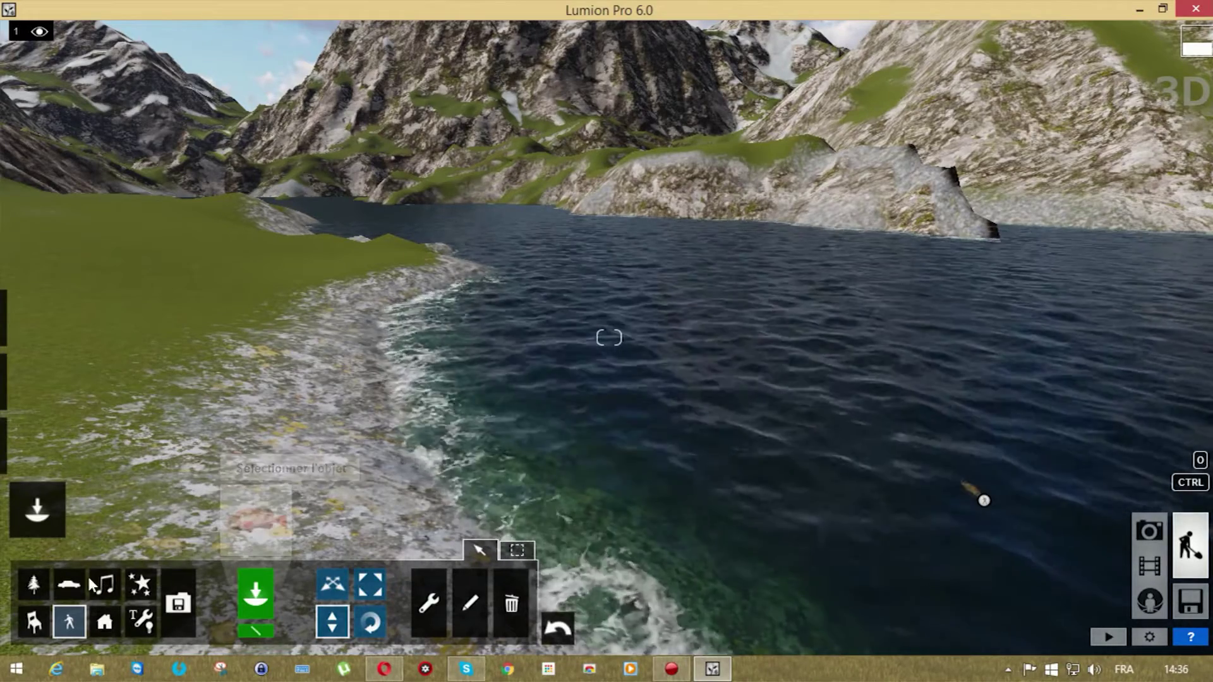
pyautogui.click(35, 621)
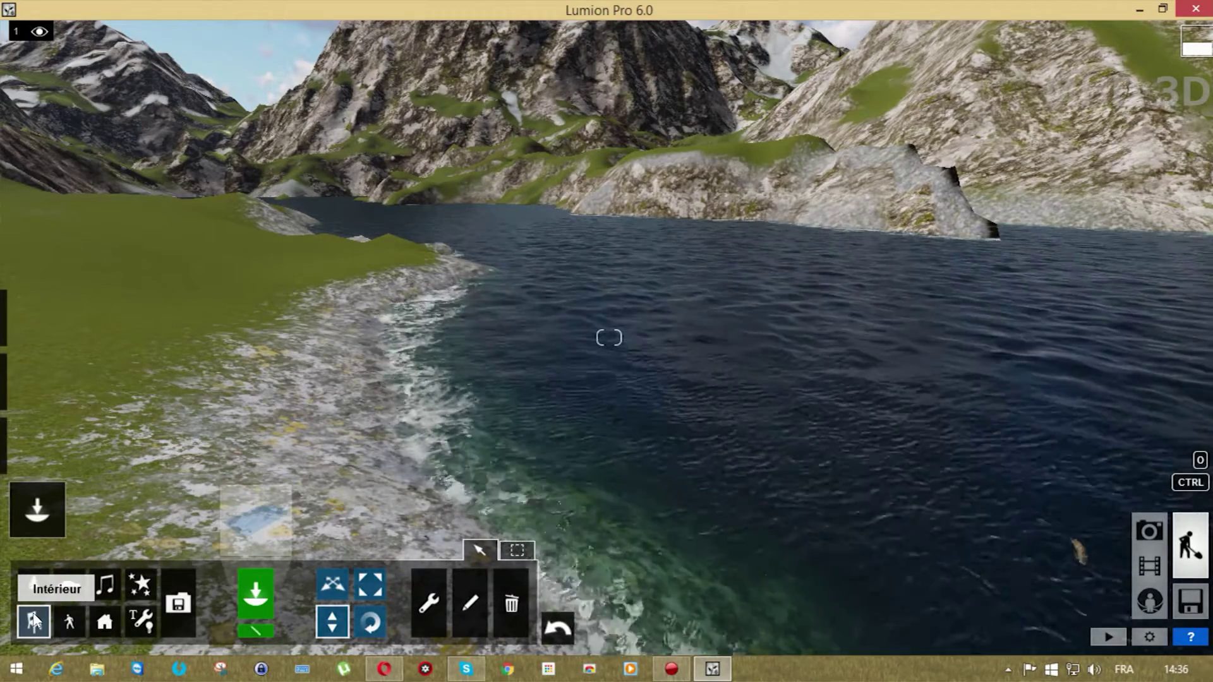
pyautogui.press('d')
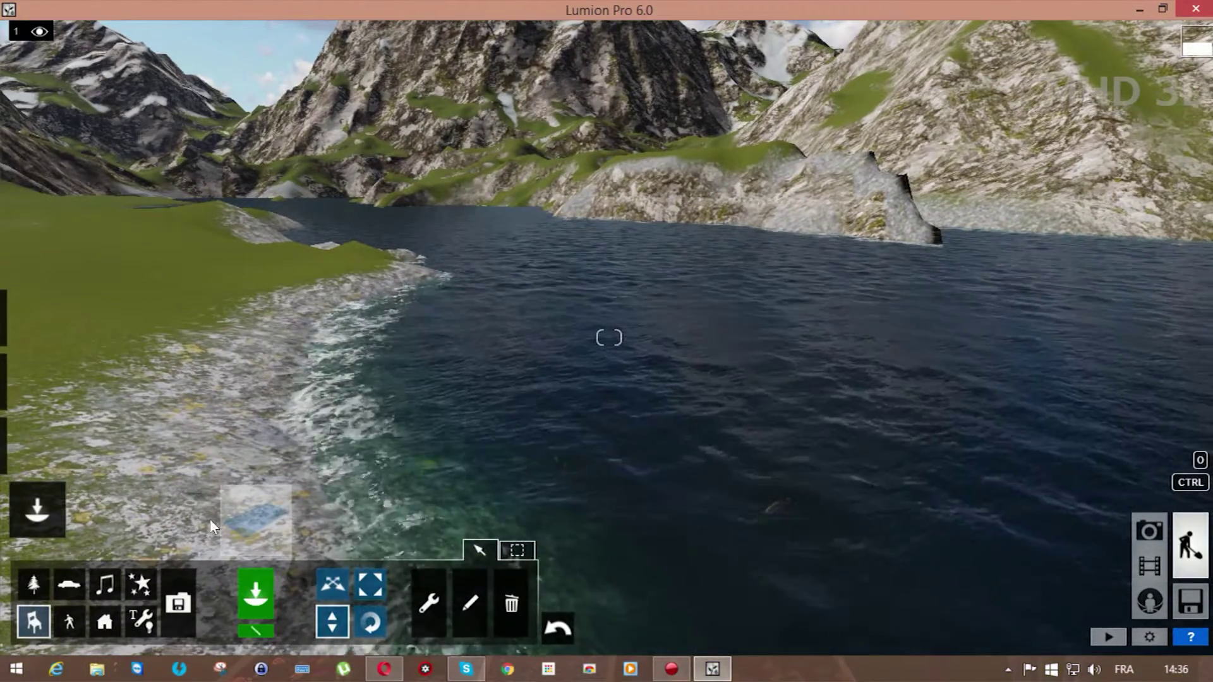
# Return to the man standing on the grass and make the characters and animals category active.
pyautogui.press('a')
pyautogui.press('a')
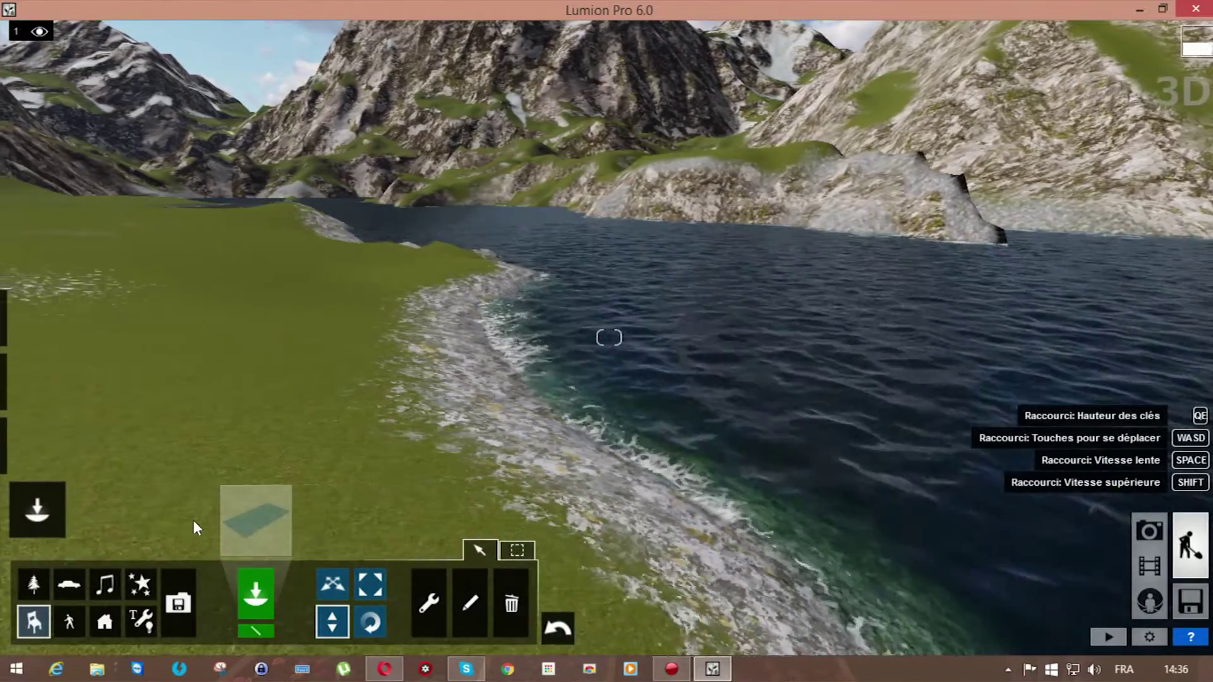
pyautogui.press('a')
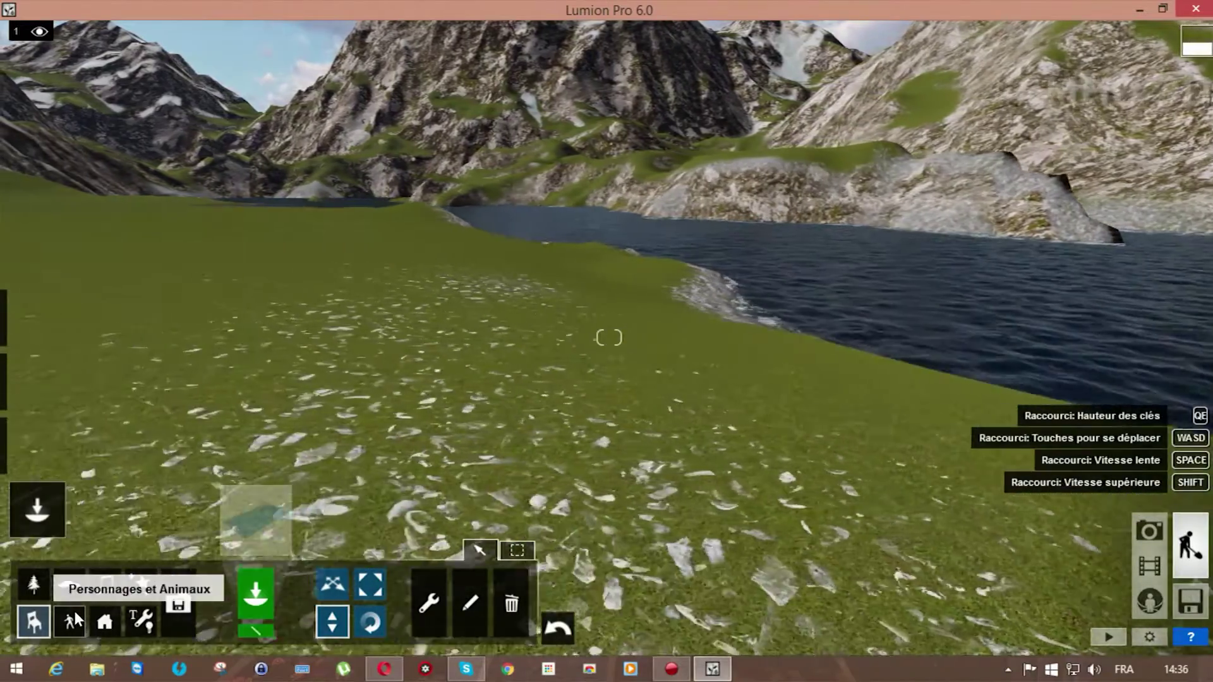
pyautogui.press('a')
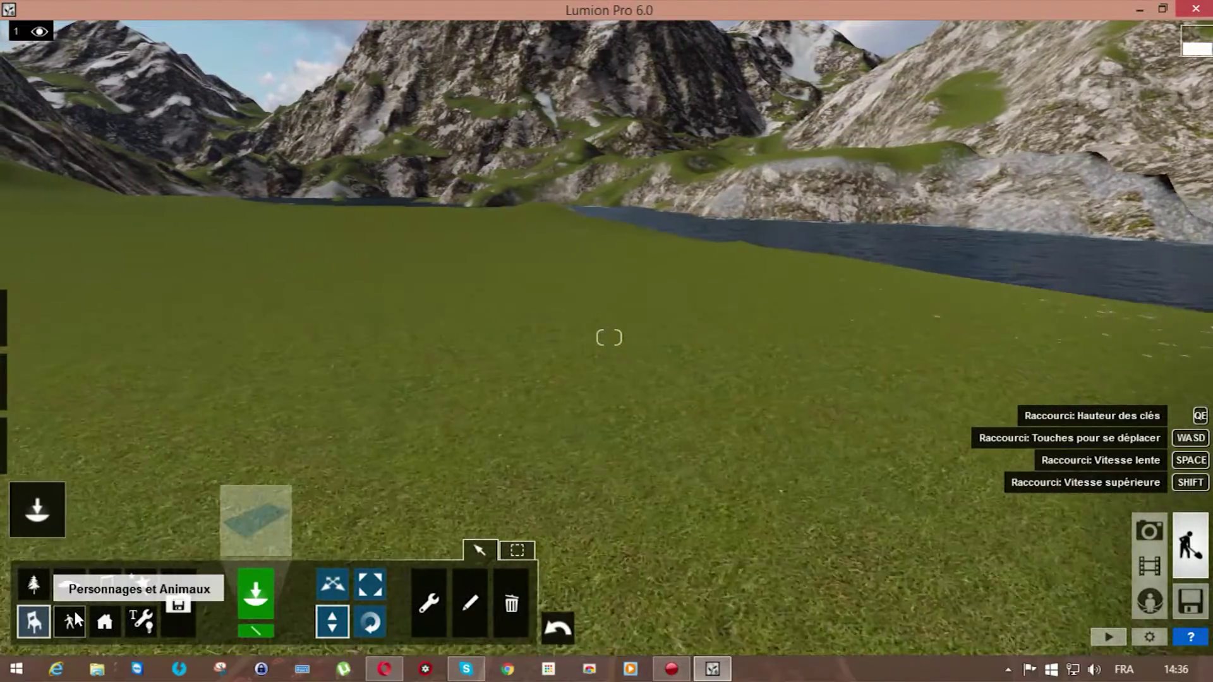
pyautogui.press('a')
pyautogui.press('s')
pyautogui.press('d')
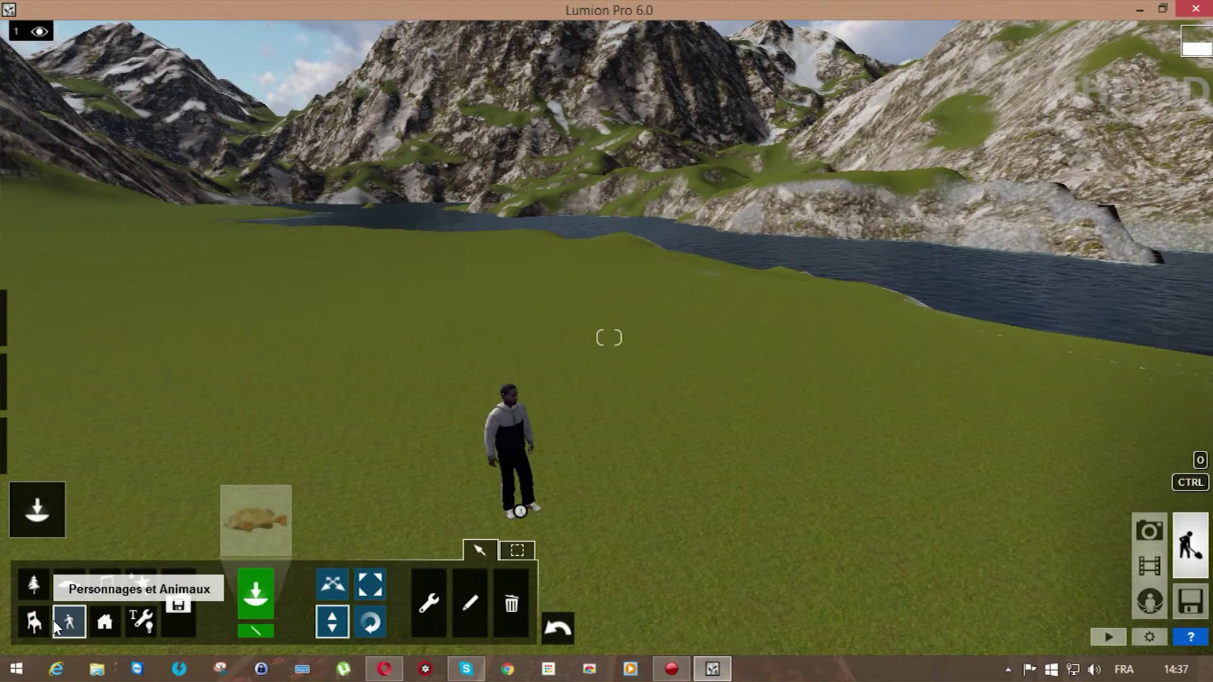
# Choose the man doing push-ups from the third page of men and place him on the grass near the standing man.
pyautogui.click(266, 508)
pyautogui.click(221, 177)
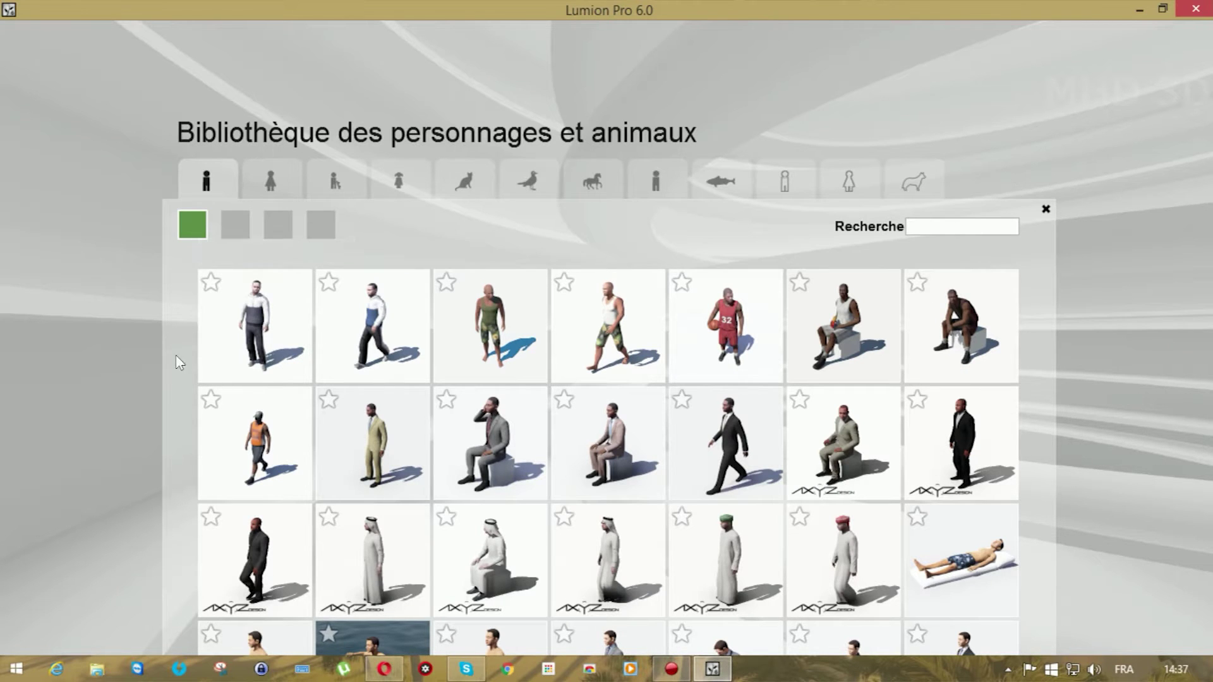
pyautogui.click(236, 225)
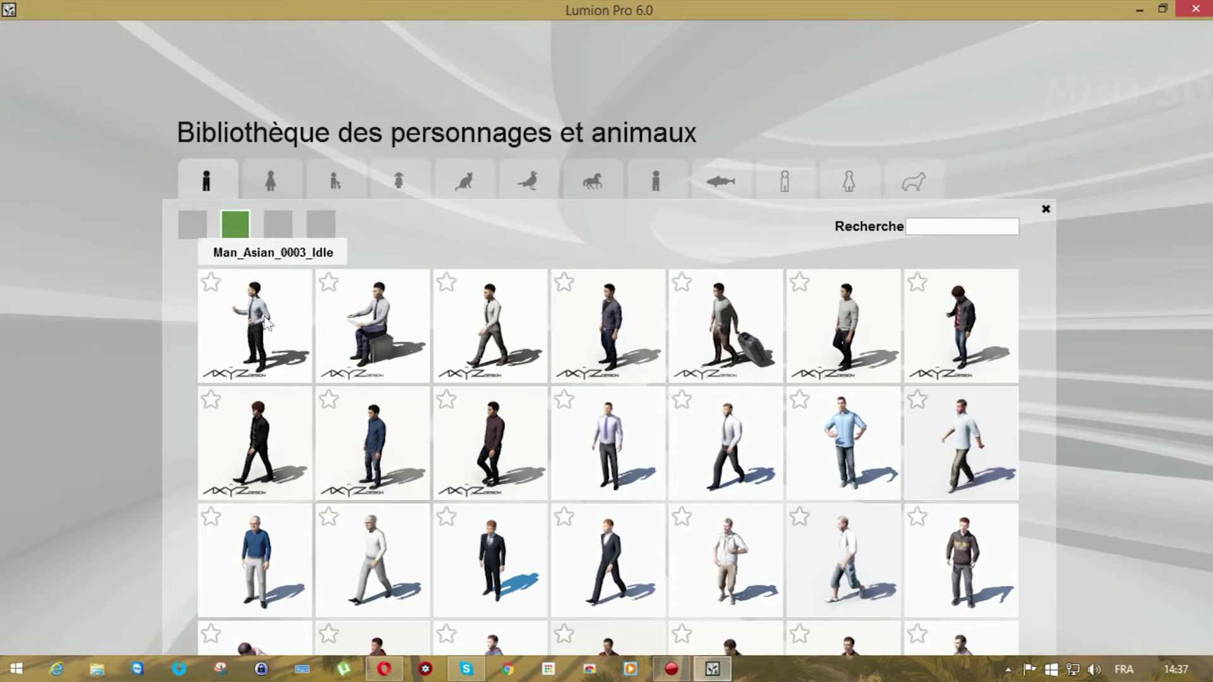
pyautogui.click(274, 231)
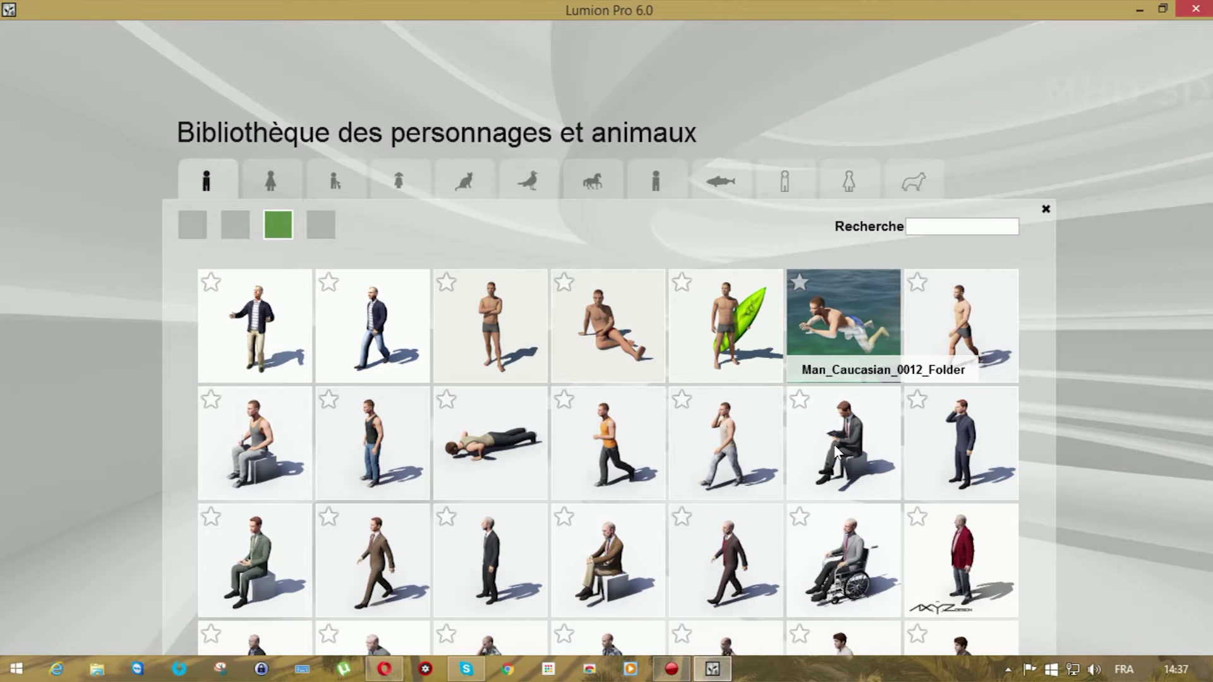
pyautogui.click(480, 441)
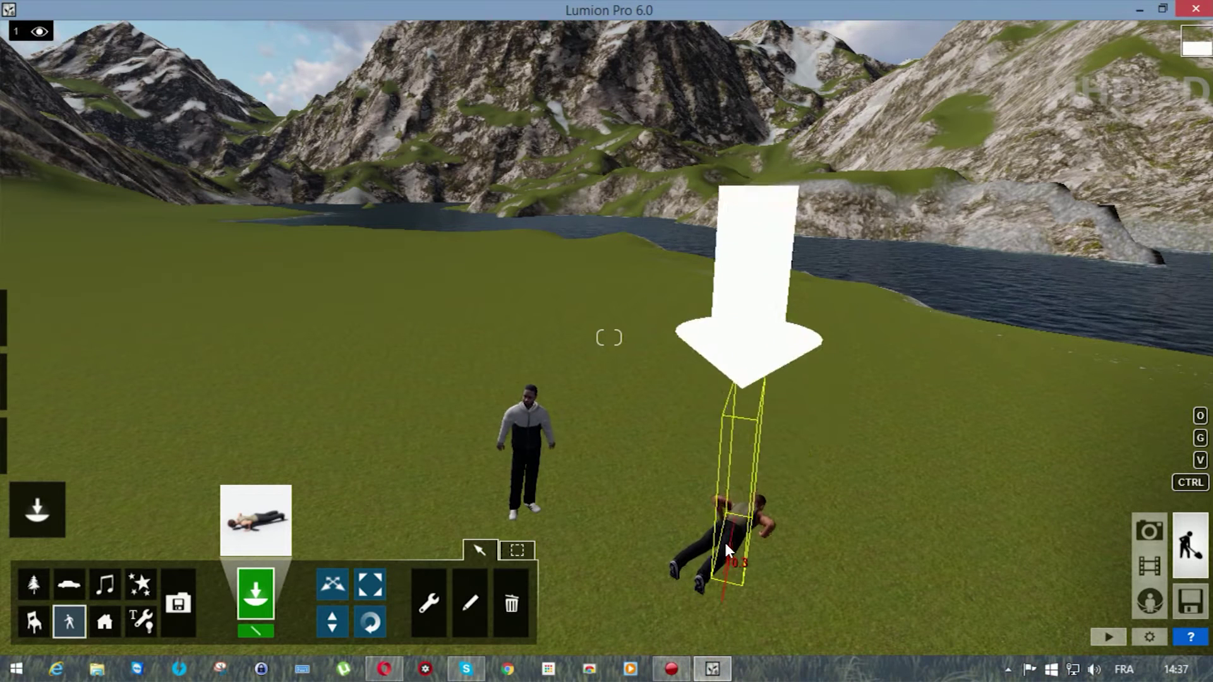
pyautogui.click(724, 540)
# Browse the last page of men and the women, boys and girls models in the characters and animals library.
pyautogui.click(256, 519)
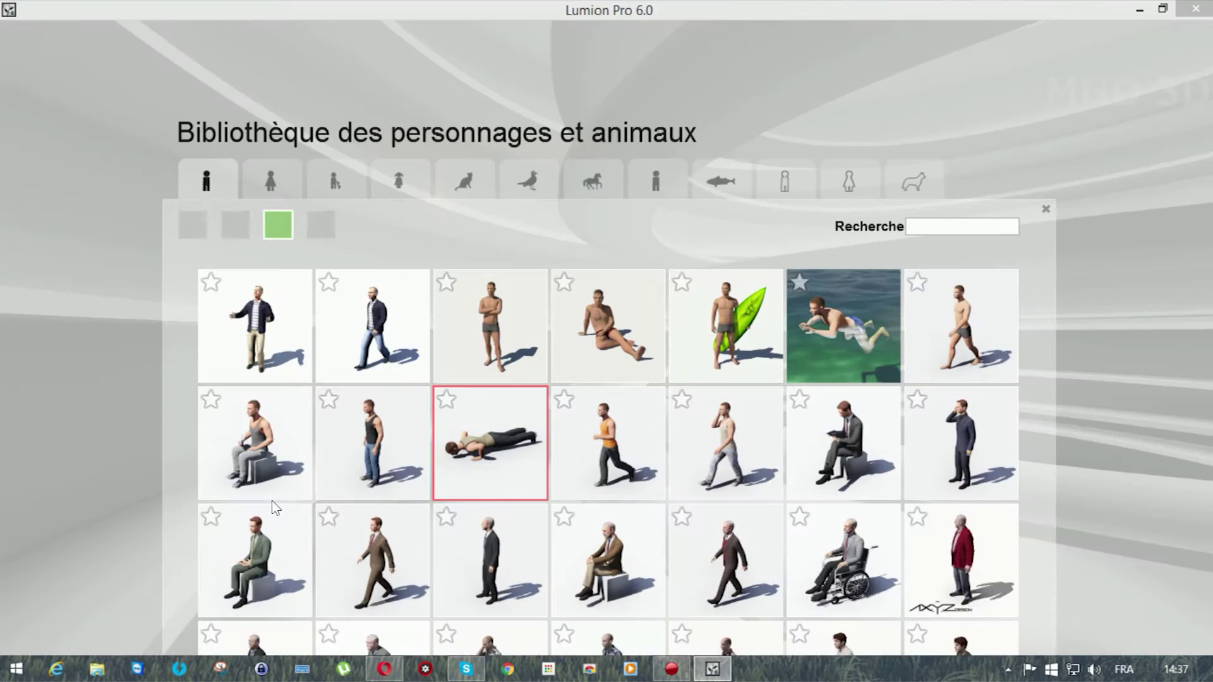
pyautogui.click(313, 233)
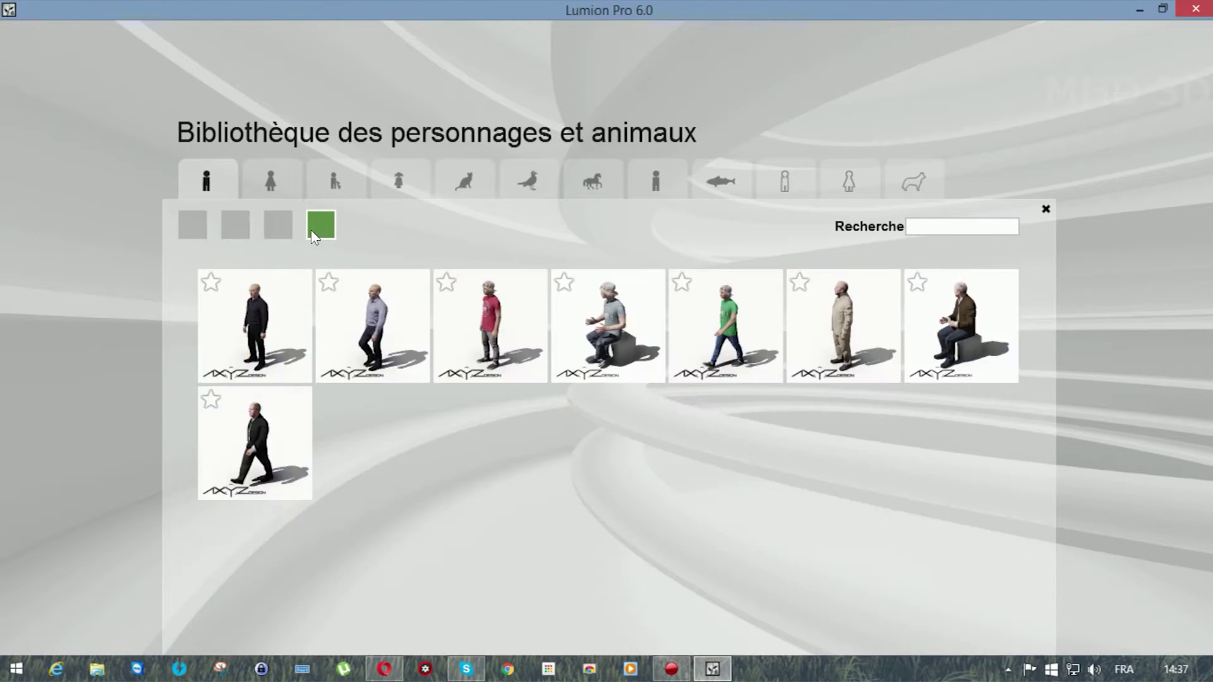
pyautogui.click(283, 175)
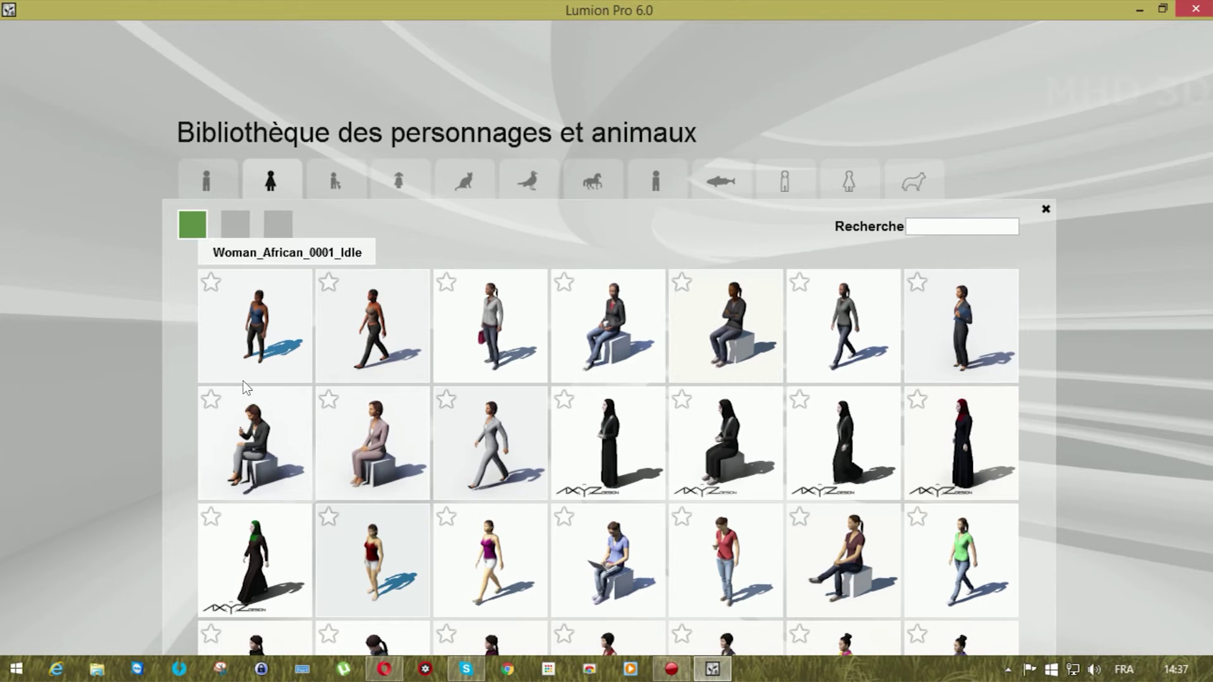
pyautogui.click(237, 227)
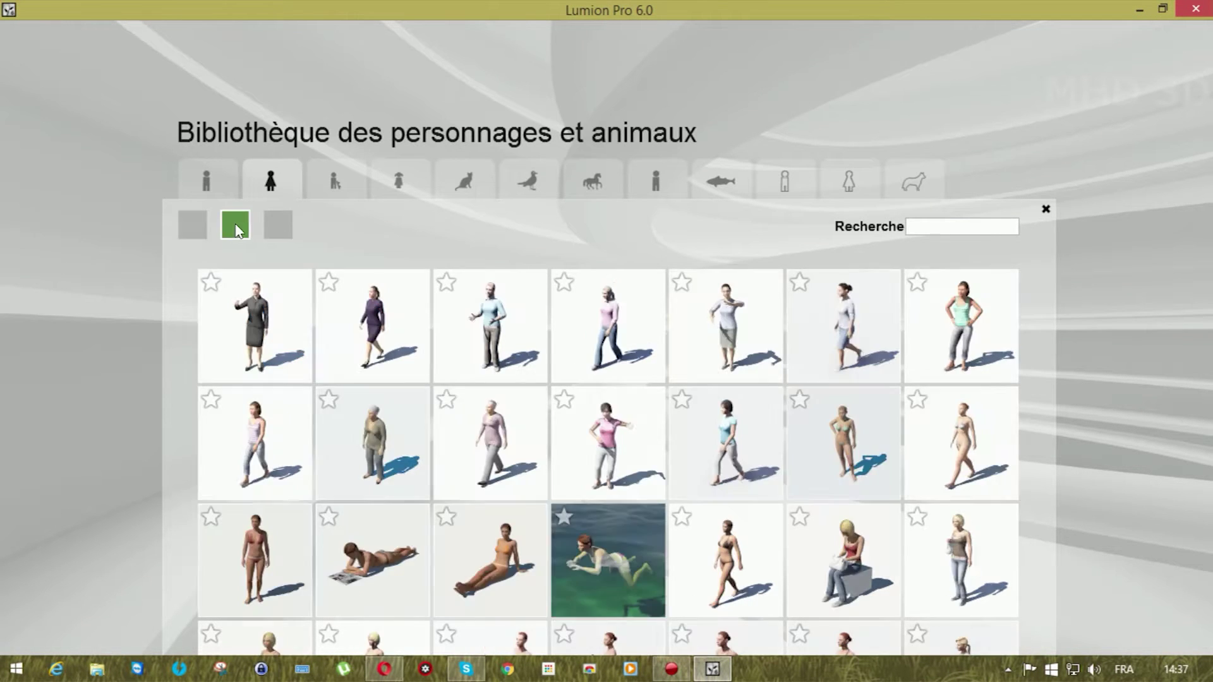
pyautogui.click(278, 225)
pyautogui.click(330, 181)
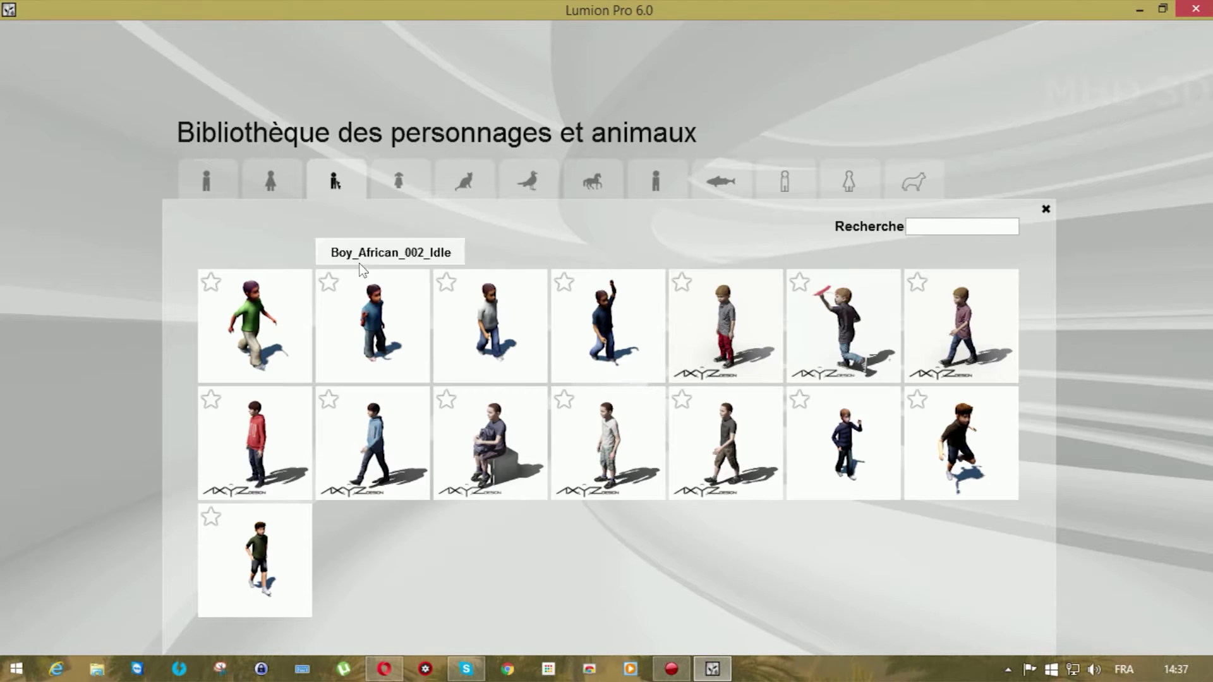
pyautogui.click(400, 190)
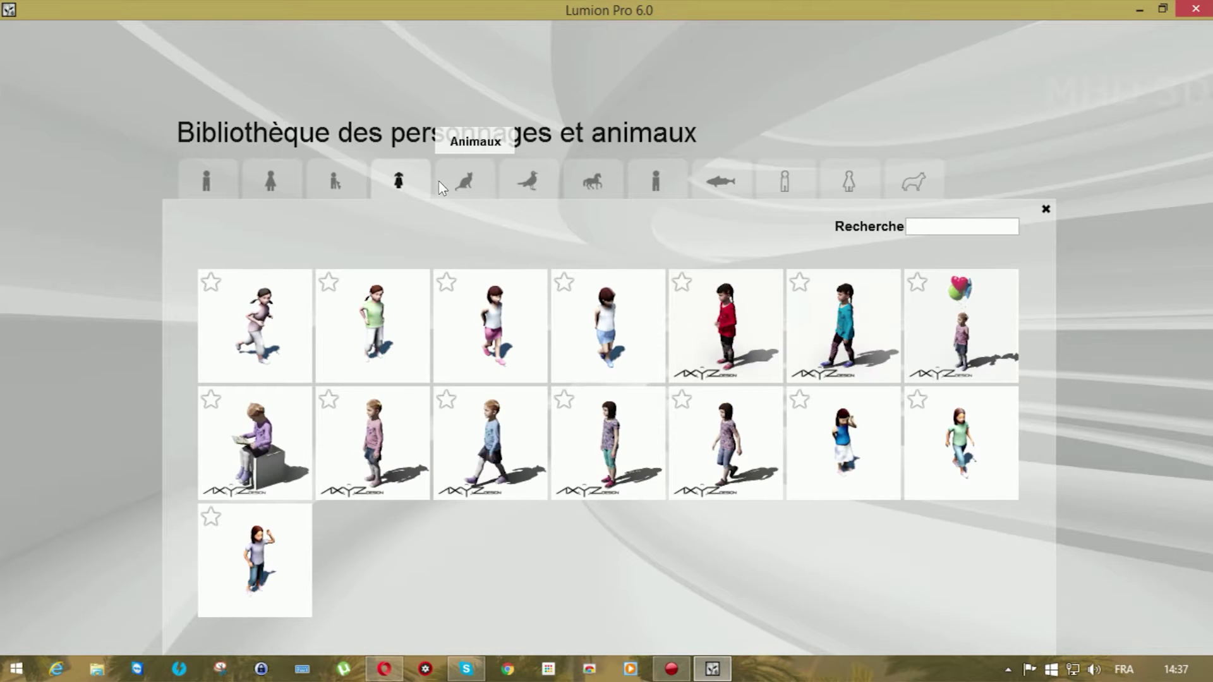
# Choose the sitting cat from the animal models and place it on the grass between the two men.
pyautogui.click(459, 184)
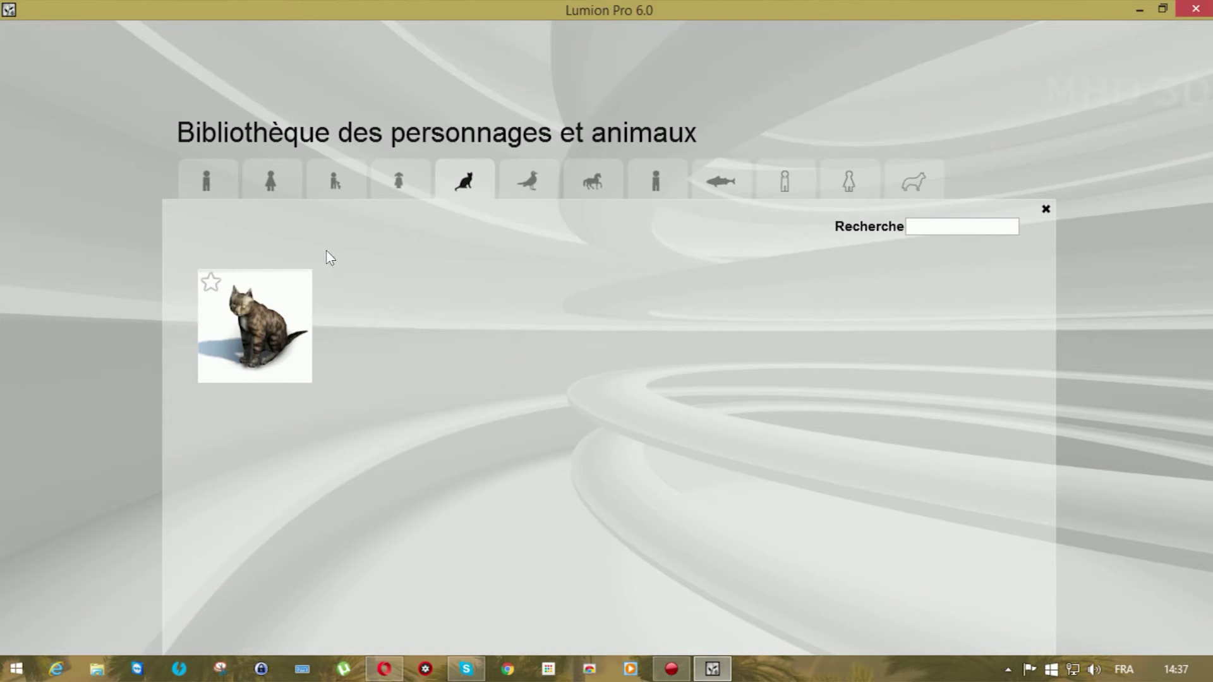
pyautogui.click(275, 309)
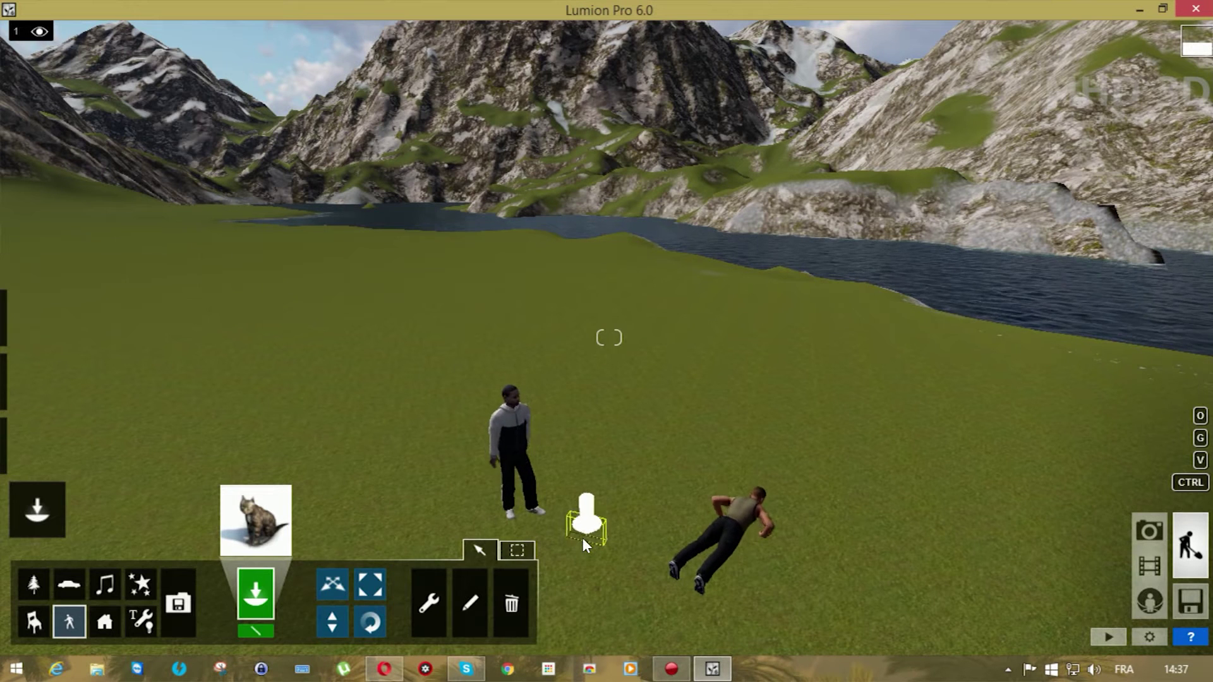
pyautogui.click(583, 537)
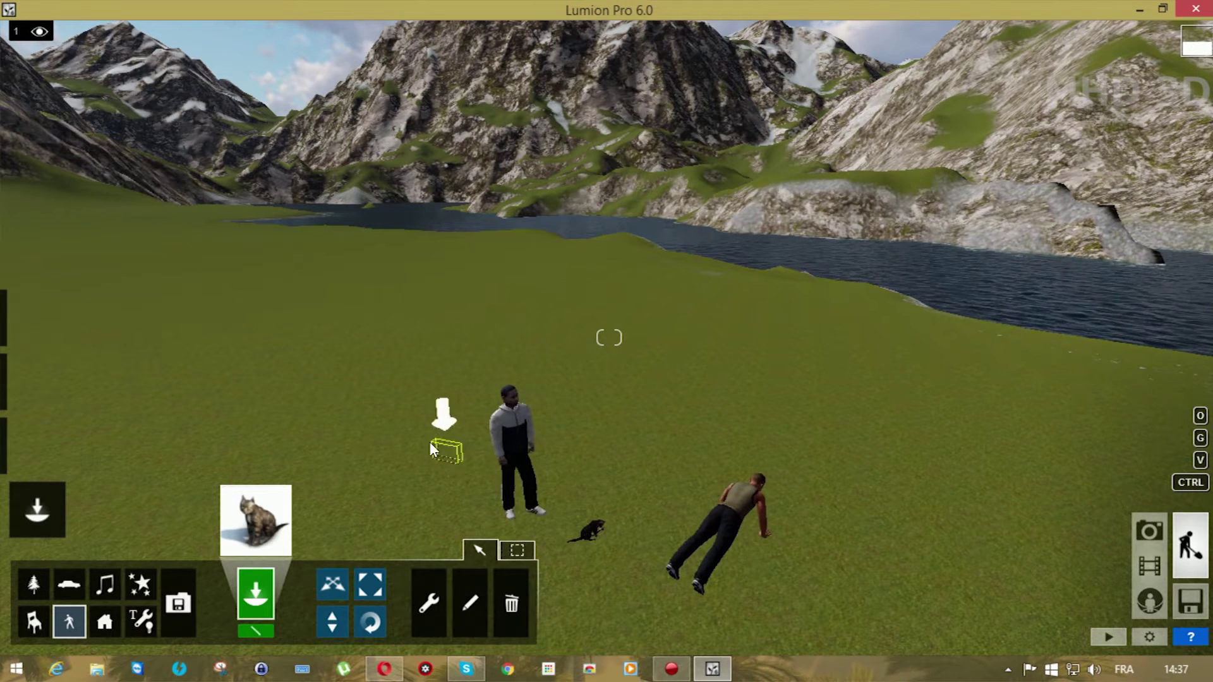
# Choose the green-headed duck from the bird models and place it on the lake.
pyautogui.click(250, 509)
pyautogui.click(536, 183)
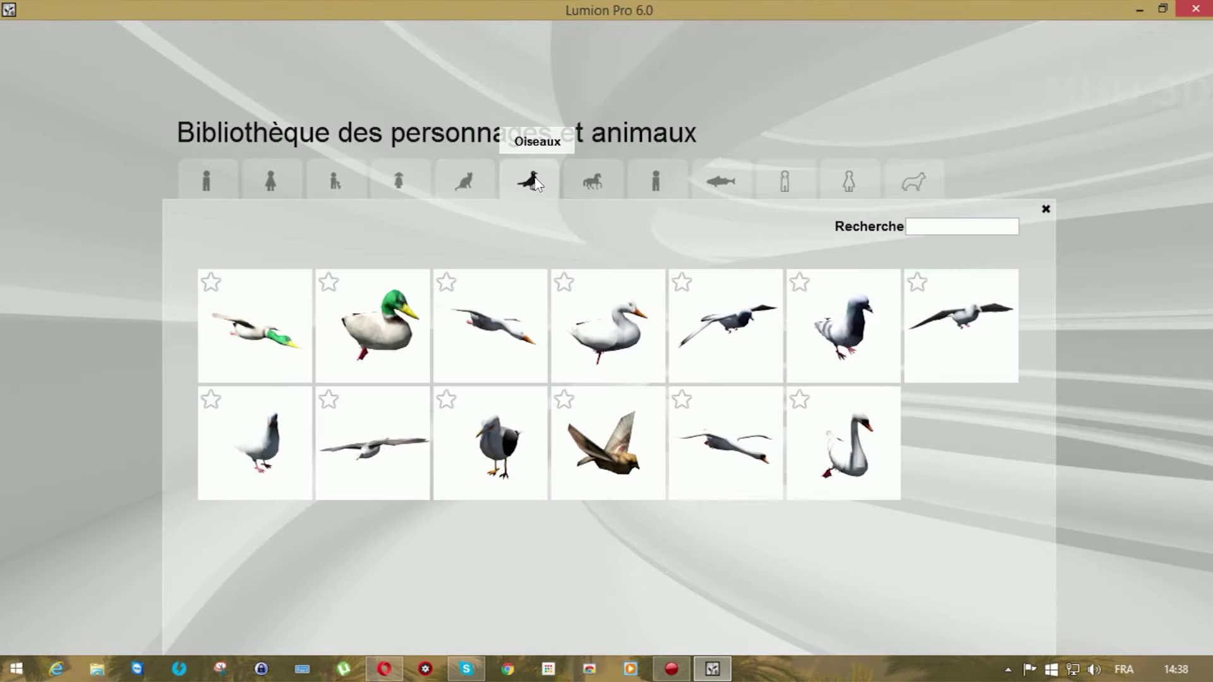
pyautogui.click(382, 332)
pyautogui.press('d')
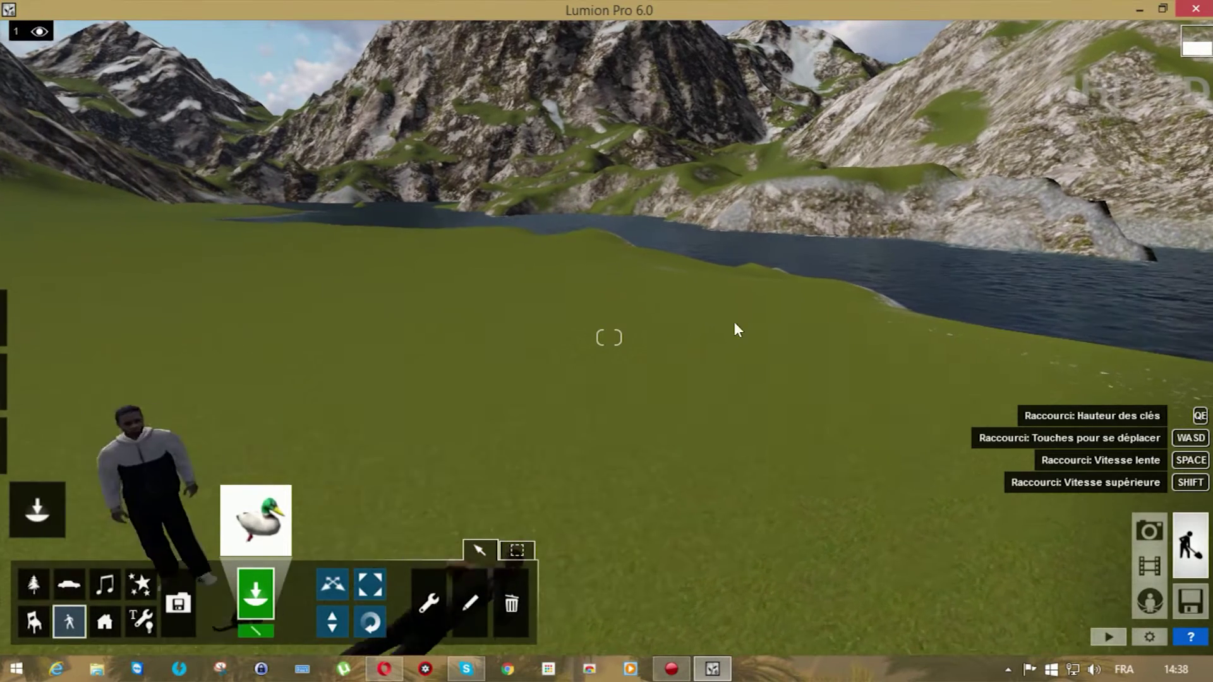
pyautogui.press('w')
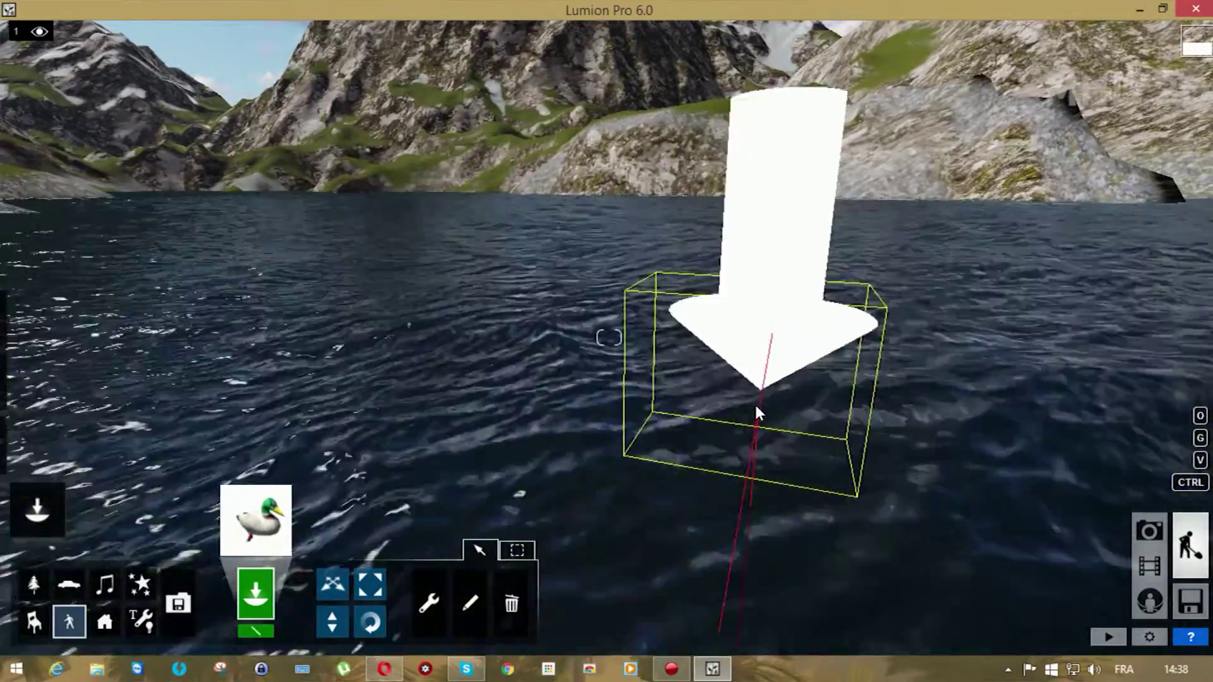
pyautogui.click(756, 404)
# Move the green-headed duck vertically downward to sit at the water surface.
pyautogui.press('s')
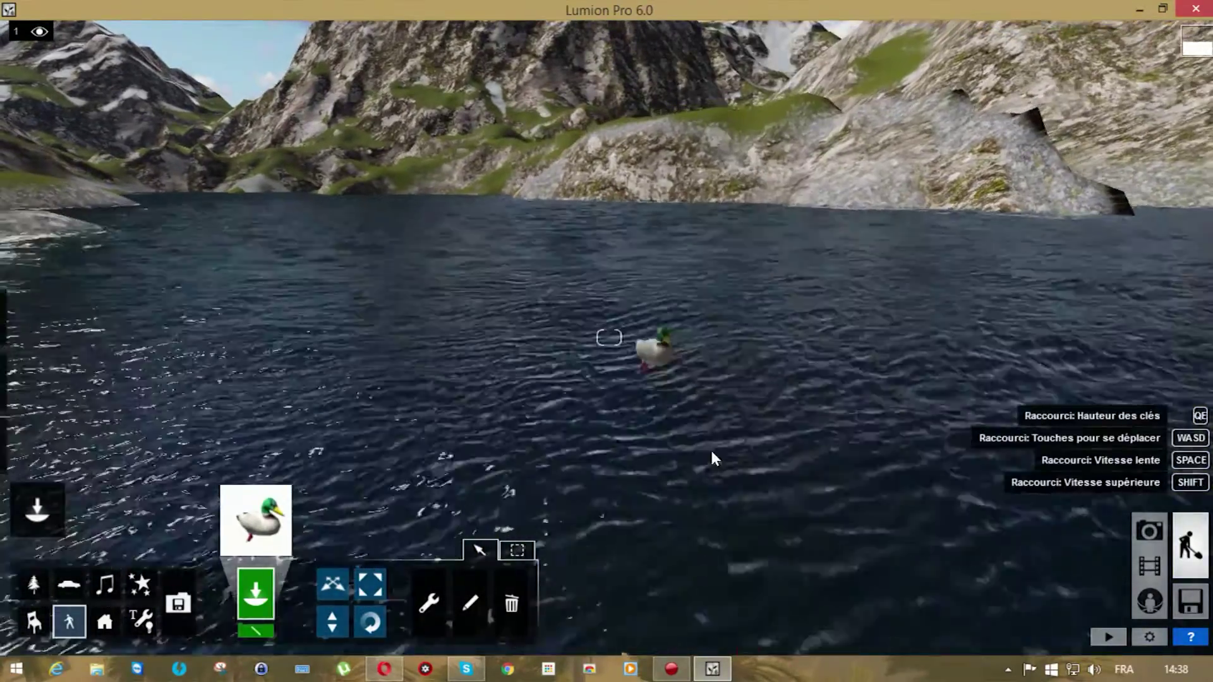
pyautogui.click(651, 382)
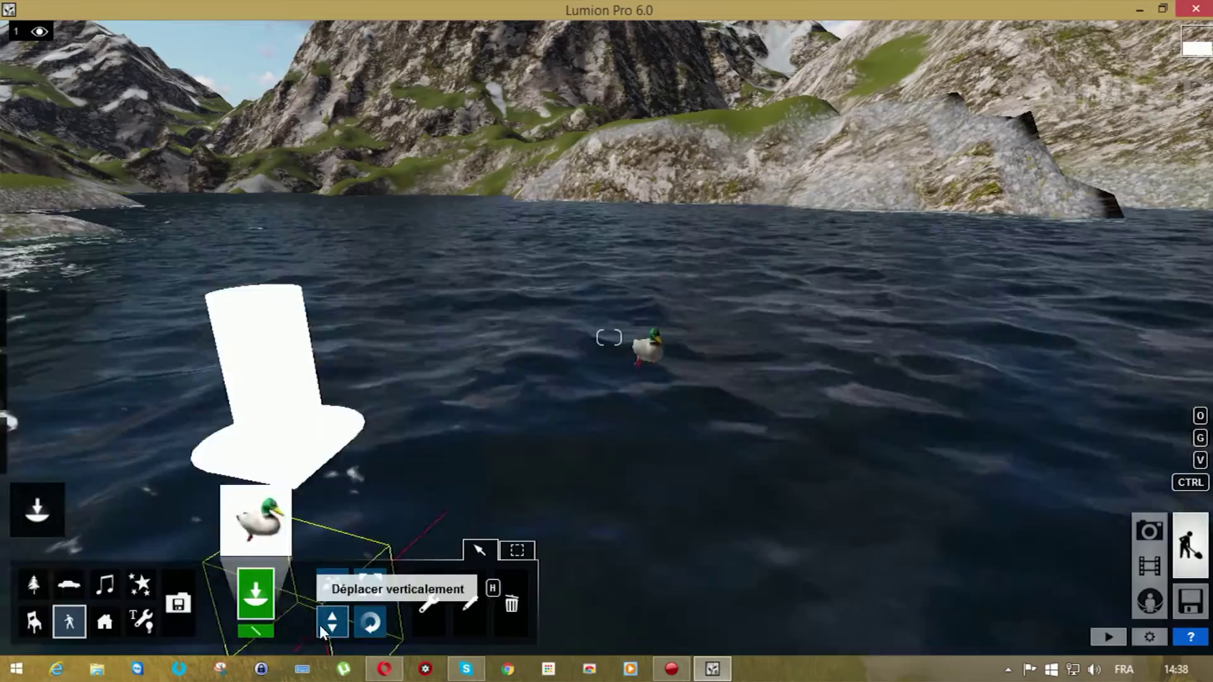
pyautogui.click(320, 624)
pyautogui.moveTo(648, 355); pyautogui.dragTo(648, 373)
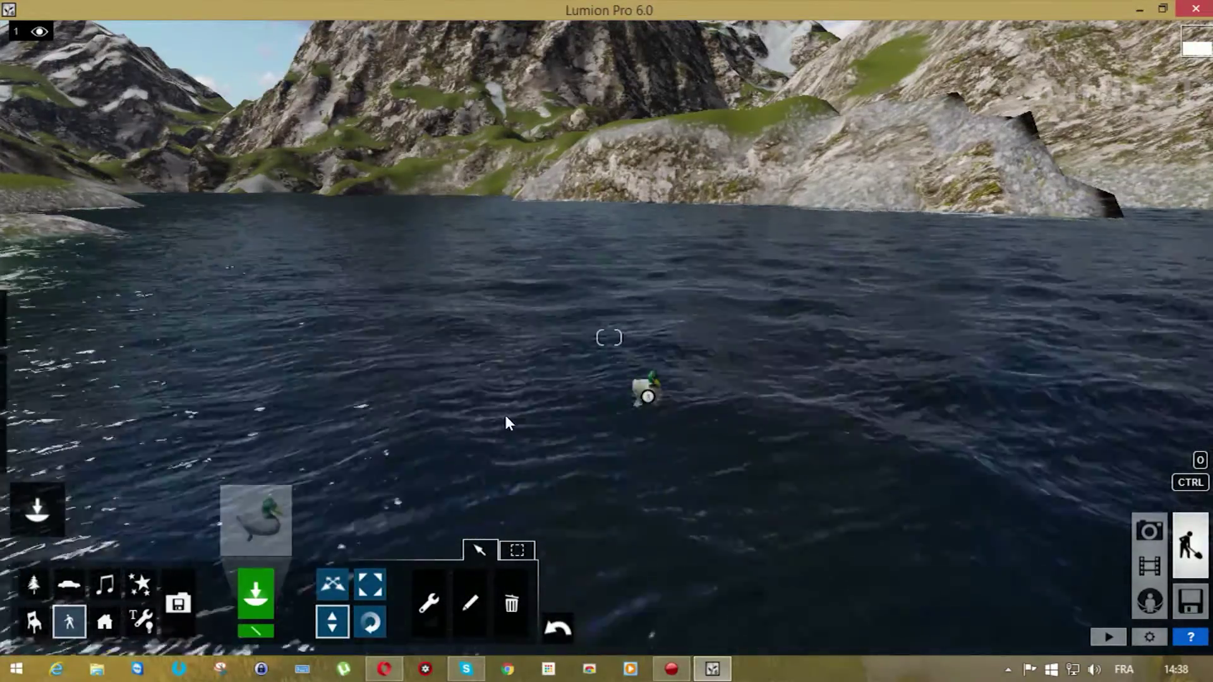
# Place the white duck on the lake near the green-headed duck and lower it vertically into the water.
pyautogui.click(254, 522)
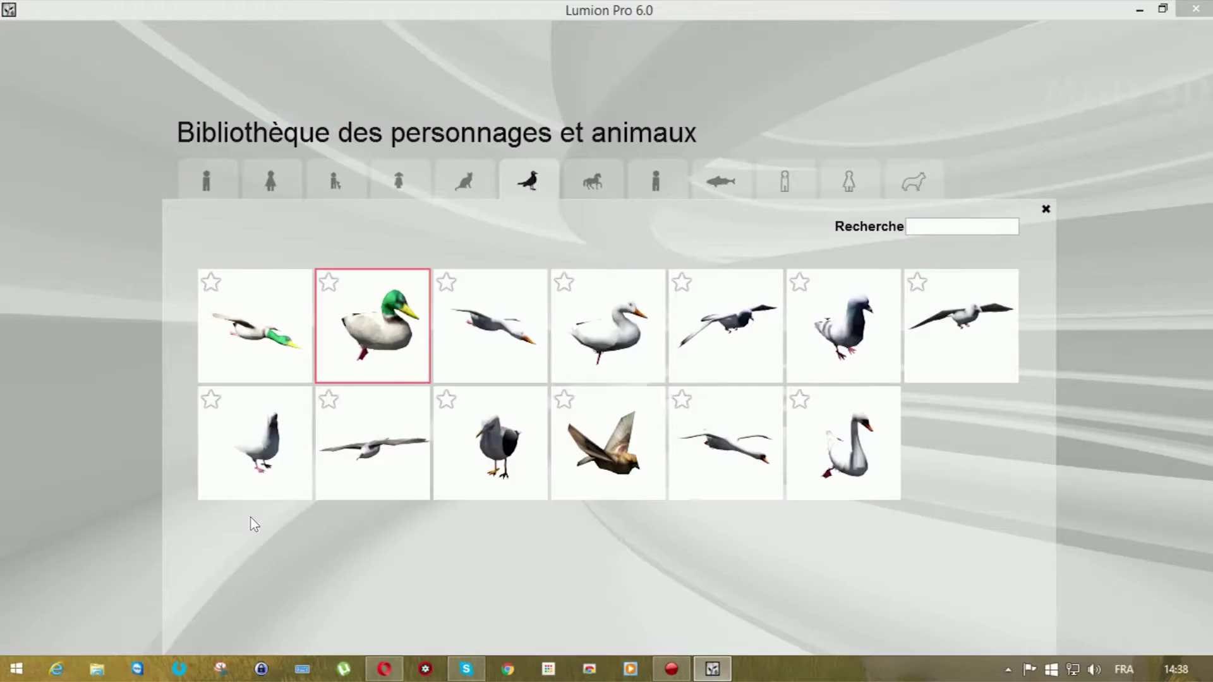
pyautogui.click(624, 332)
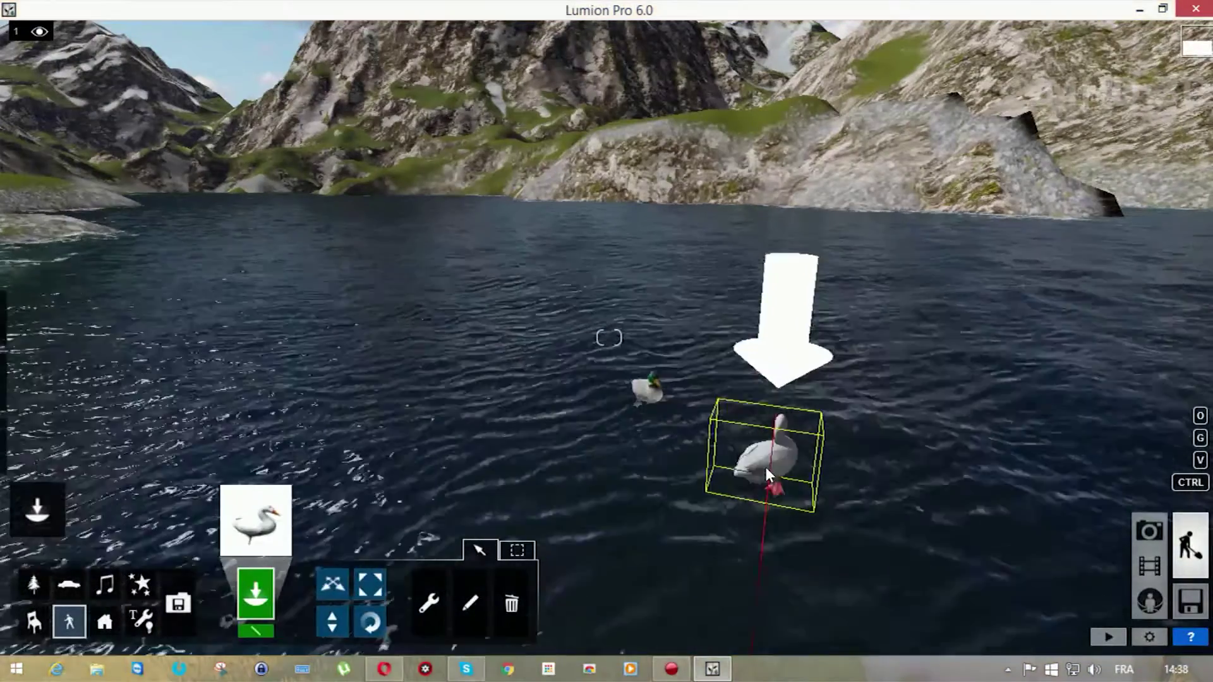
pyautogui.click(766, 469)
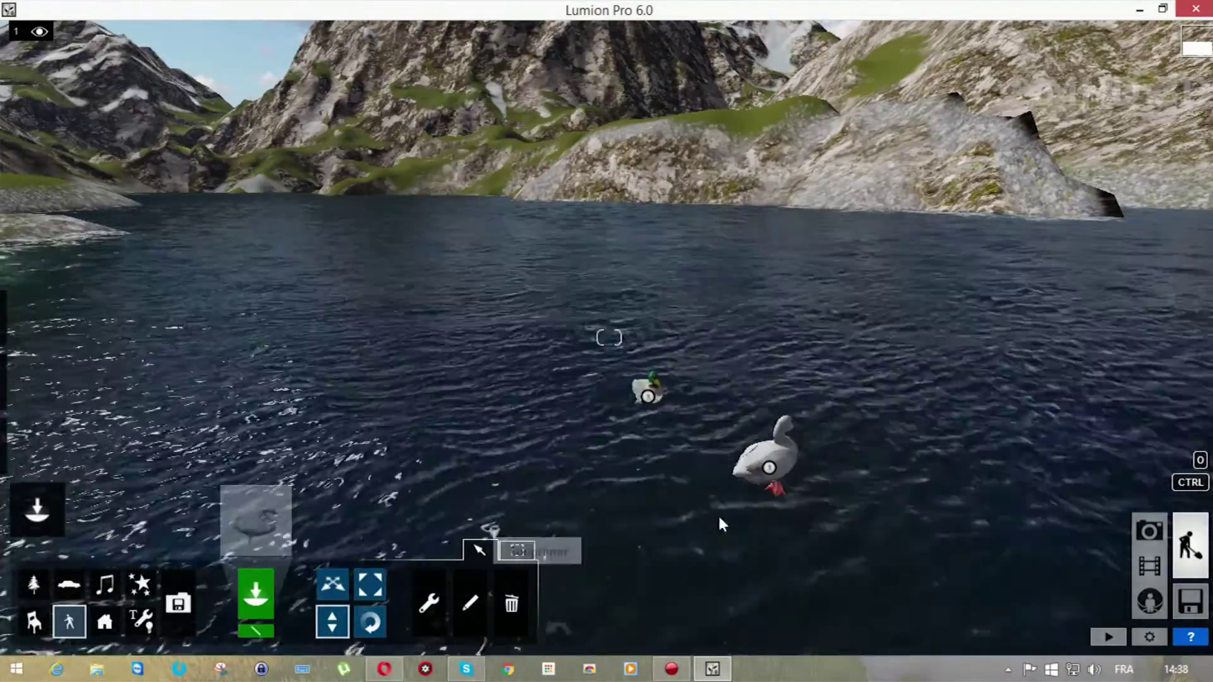
pyautogui.moveTo(769, 467); pyautogui.dragTo(769, 487)
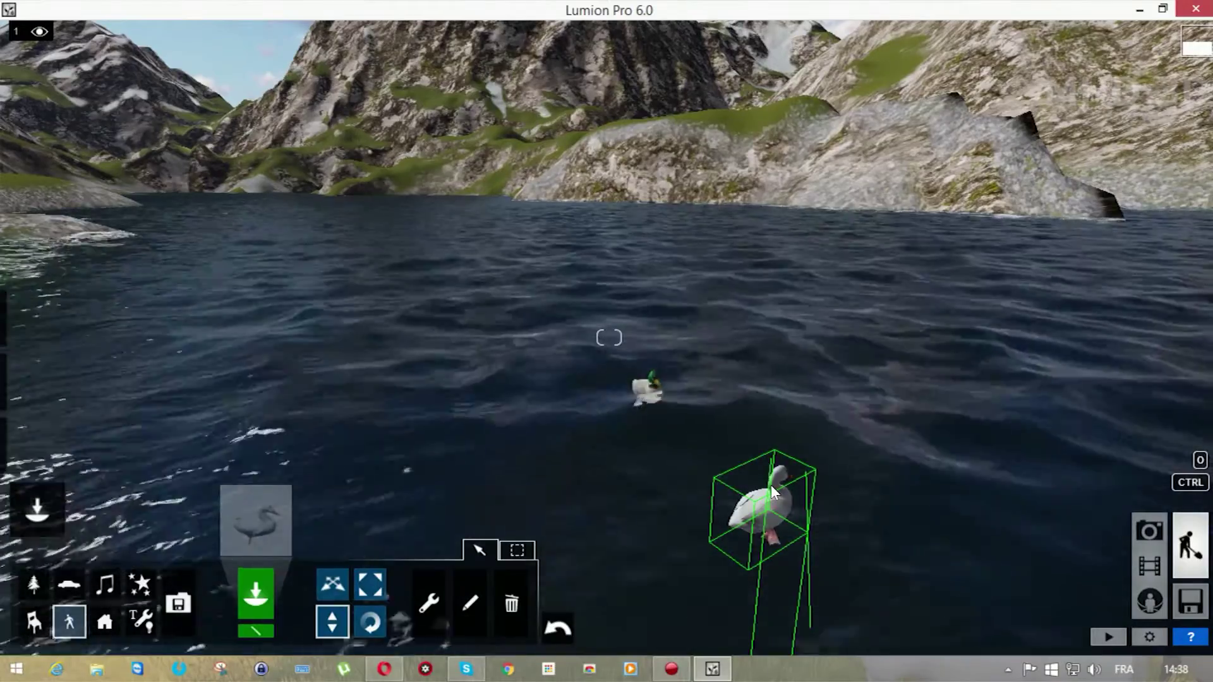
# Switch to the interior category and back to characters and animals to compare which placed objects can be edited.
pyautogui.scroll(-2, 540, 436)
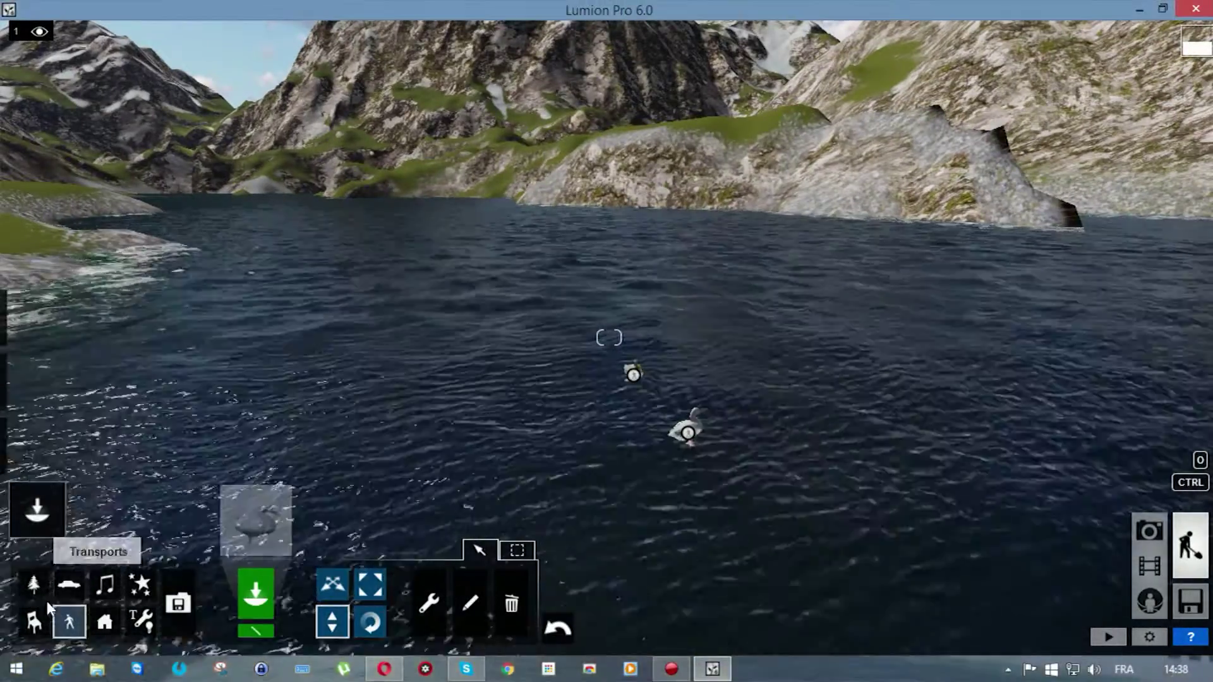
pyautogui.click(35, 621)
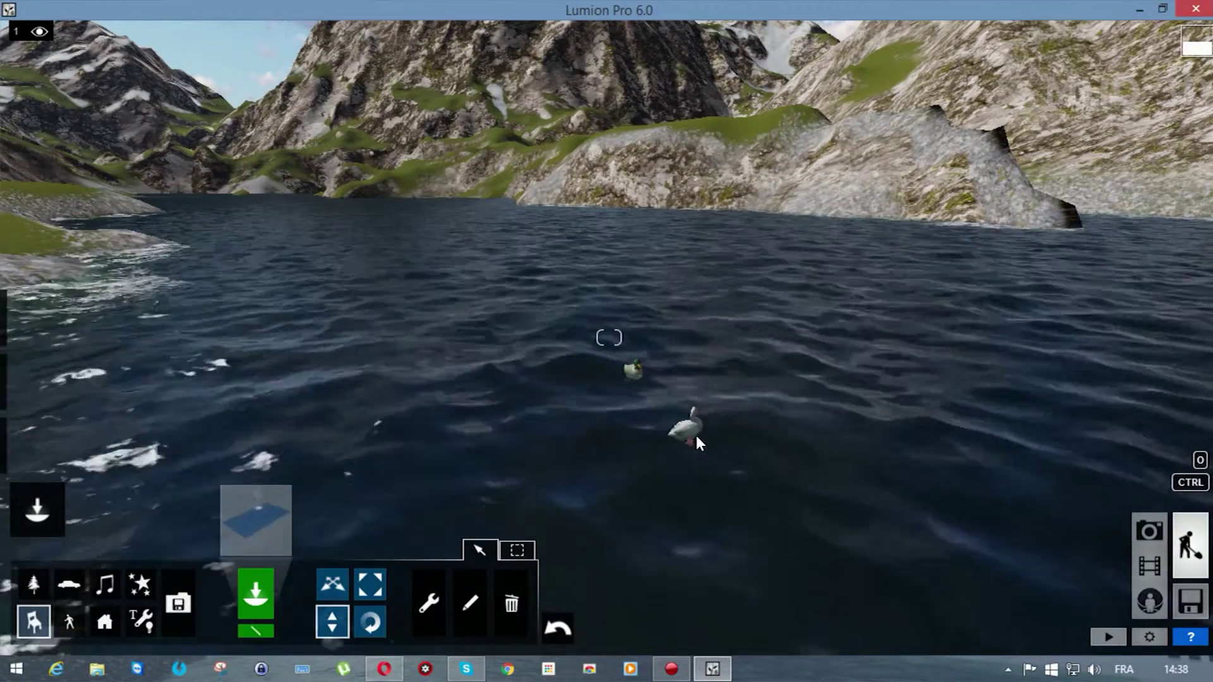
pyautogui.click(69, 620)
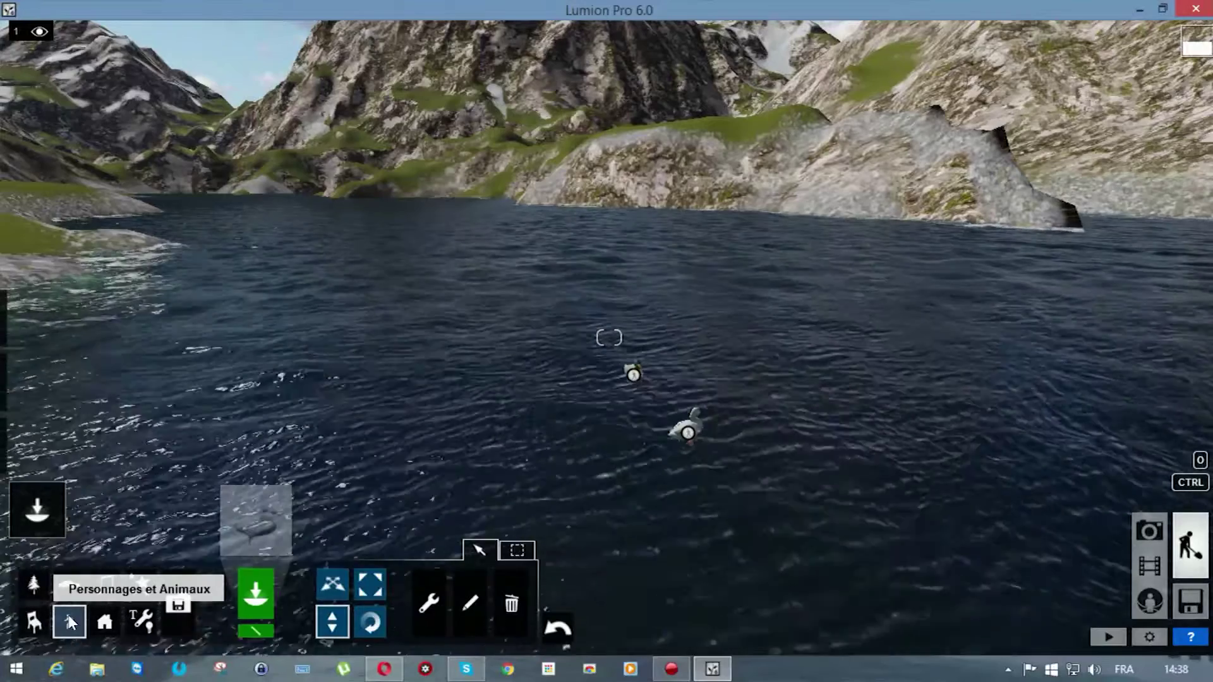
# Choose the gliding bird with outspread wings from the bird models and place it over the lake.
pyautogui.click(253, 517)
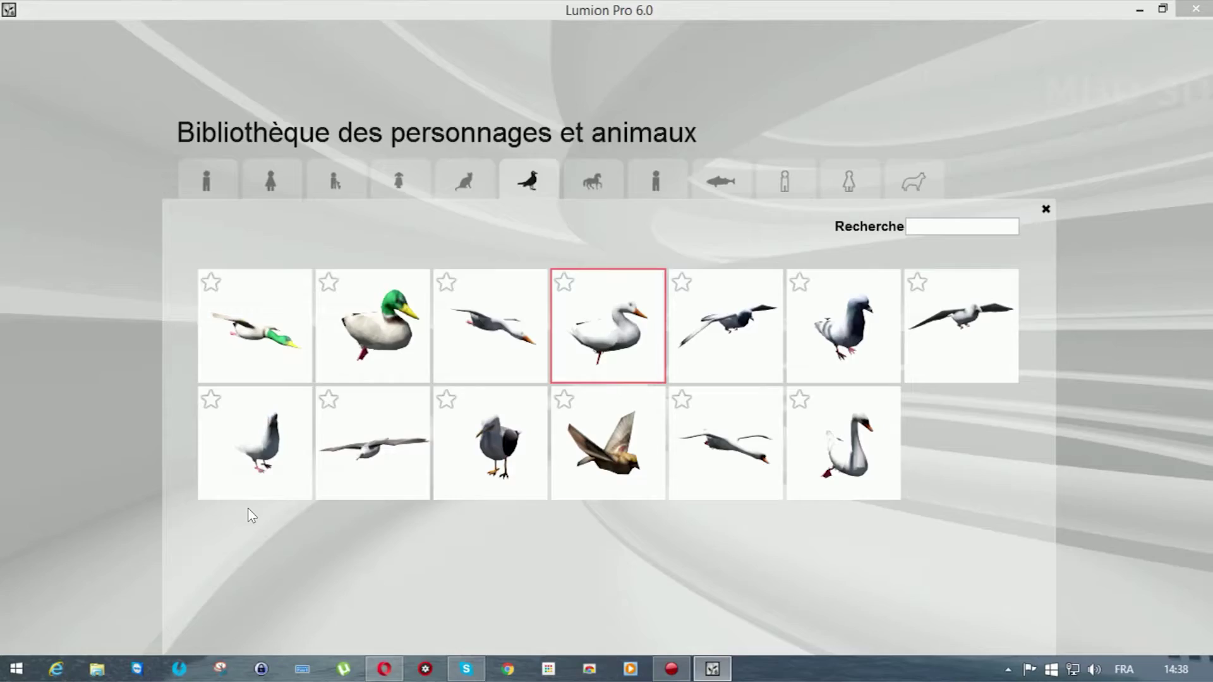
pyautogui.click(368, 436)
pyautogui.click(493, 347)
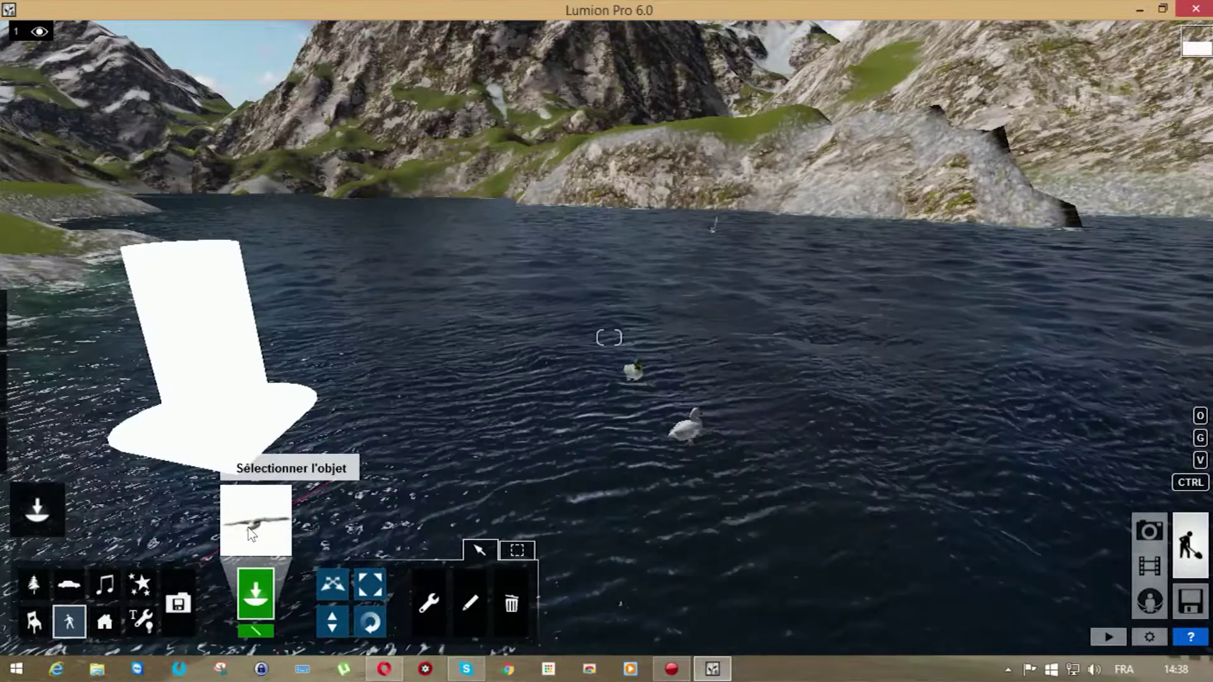
# Choose the standing white horse from the hoofed-animal models in the characters and animals library.
pyautogui.click(256, 521)
pyautogui.click(594, 182)
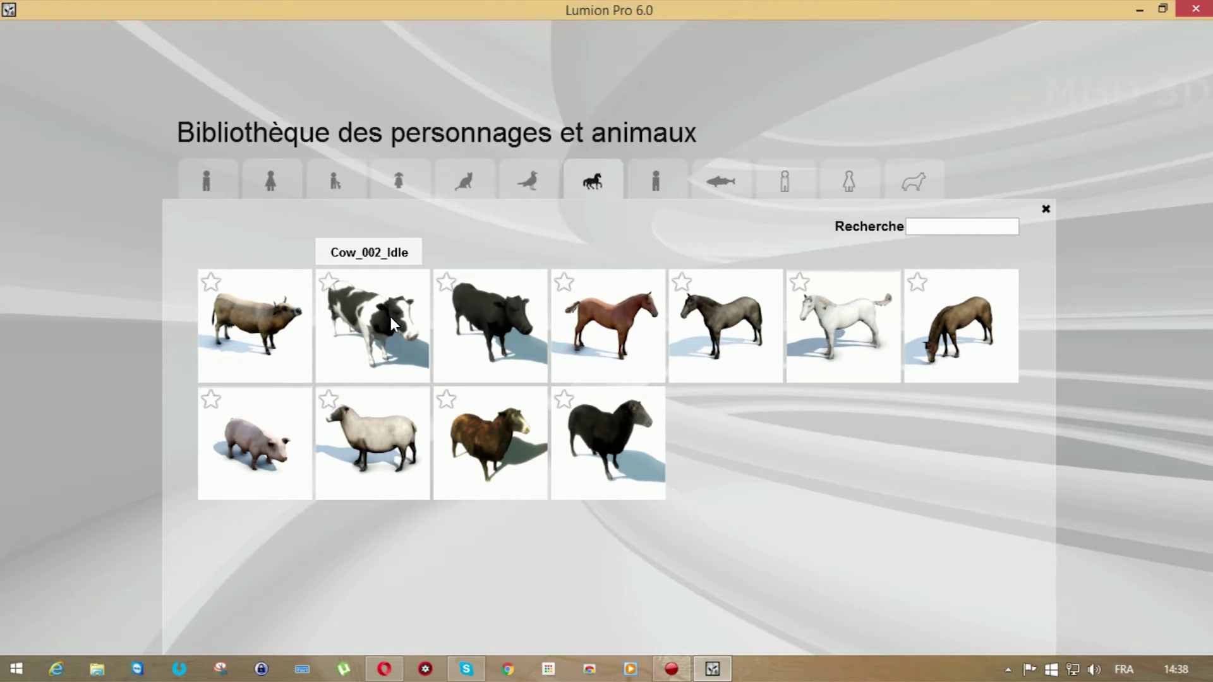
pyautogui.click(848, 332)
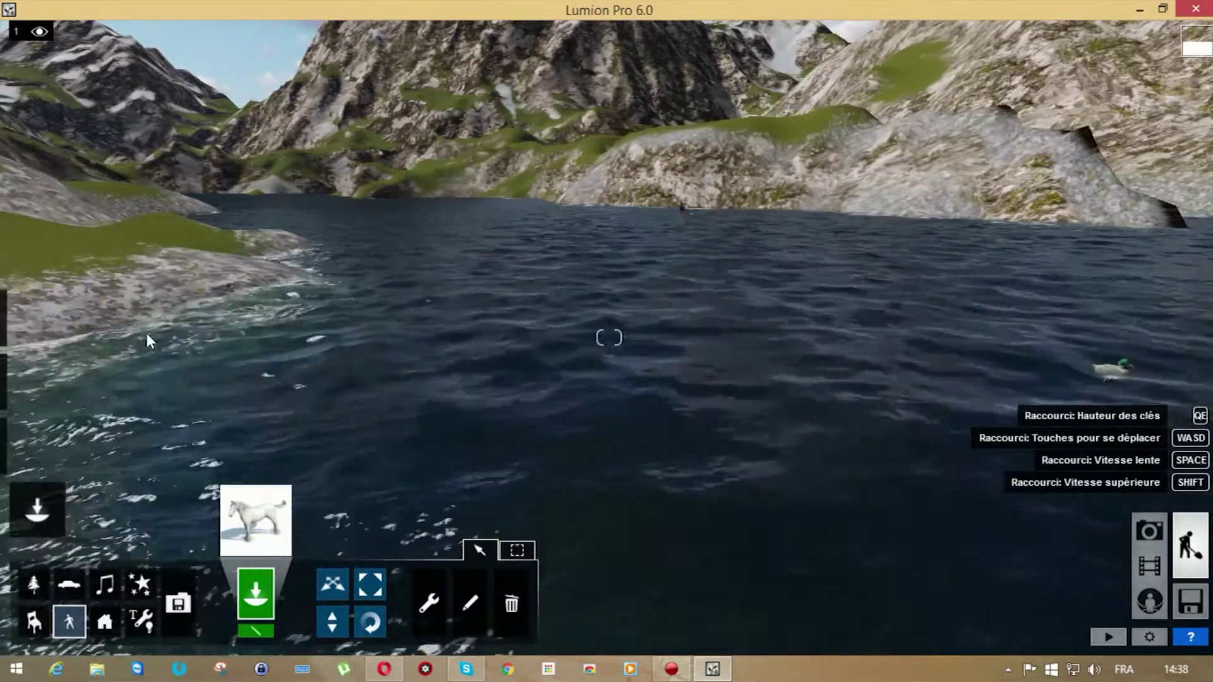
# Place the white horse on the grass beside the standing man and scale it up slightly.
pyautogui.press('a')
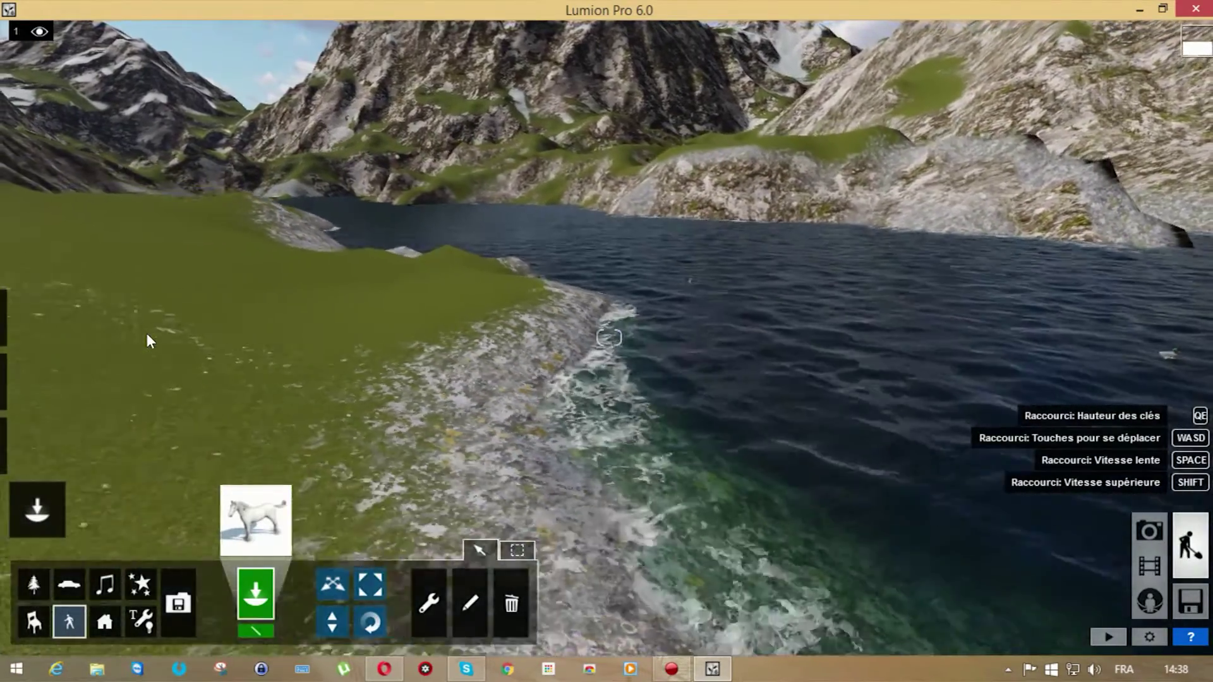
pyautogui.press('a')
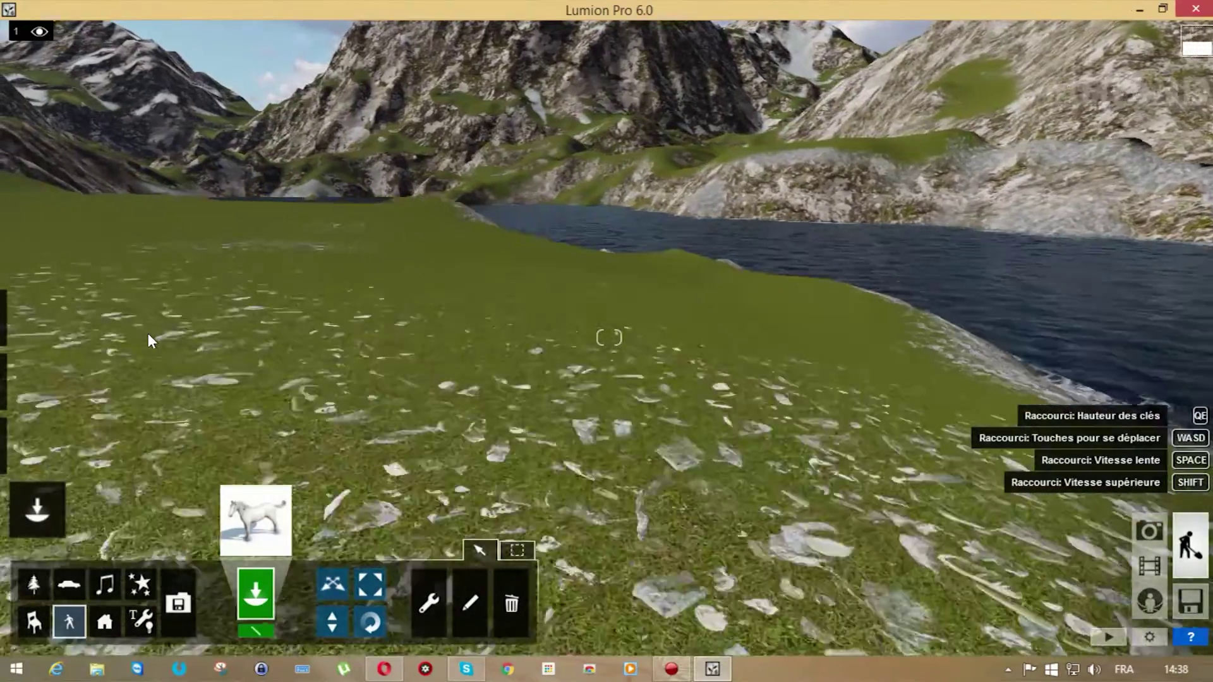
pyautogui.press('a')
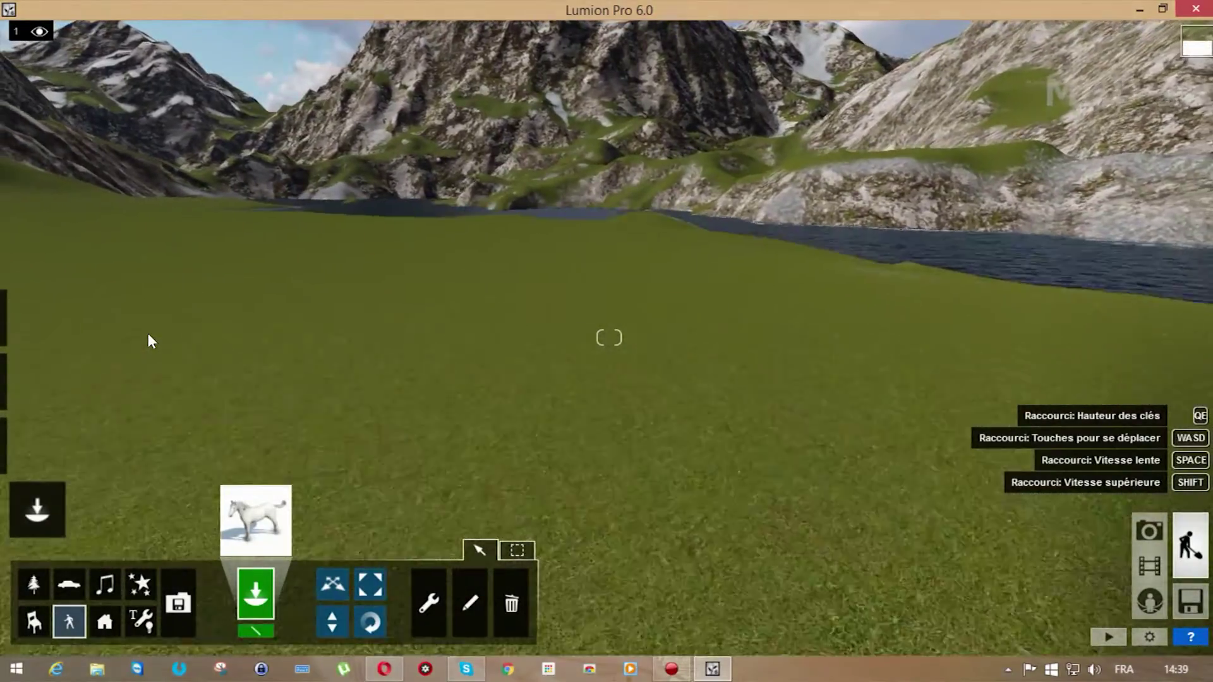
pyautogui.press('d')
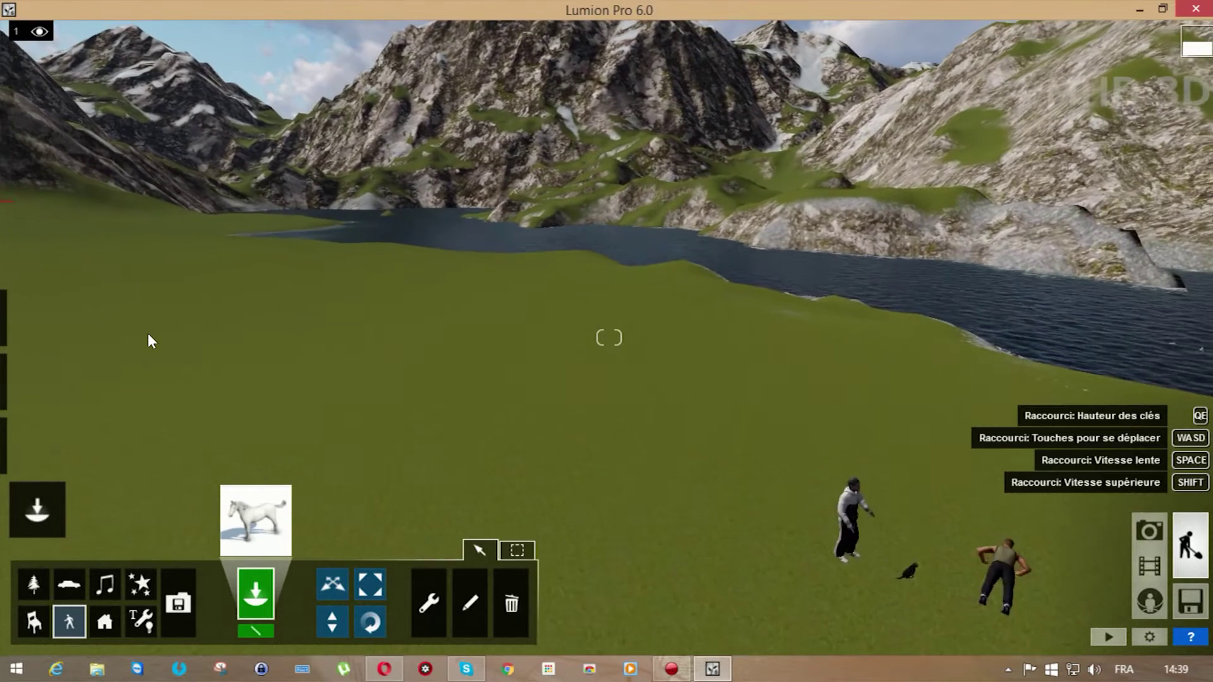
pyautogui.press('d')
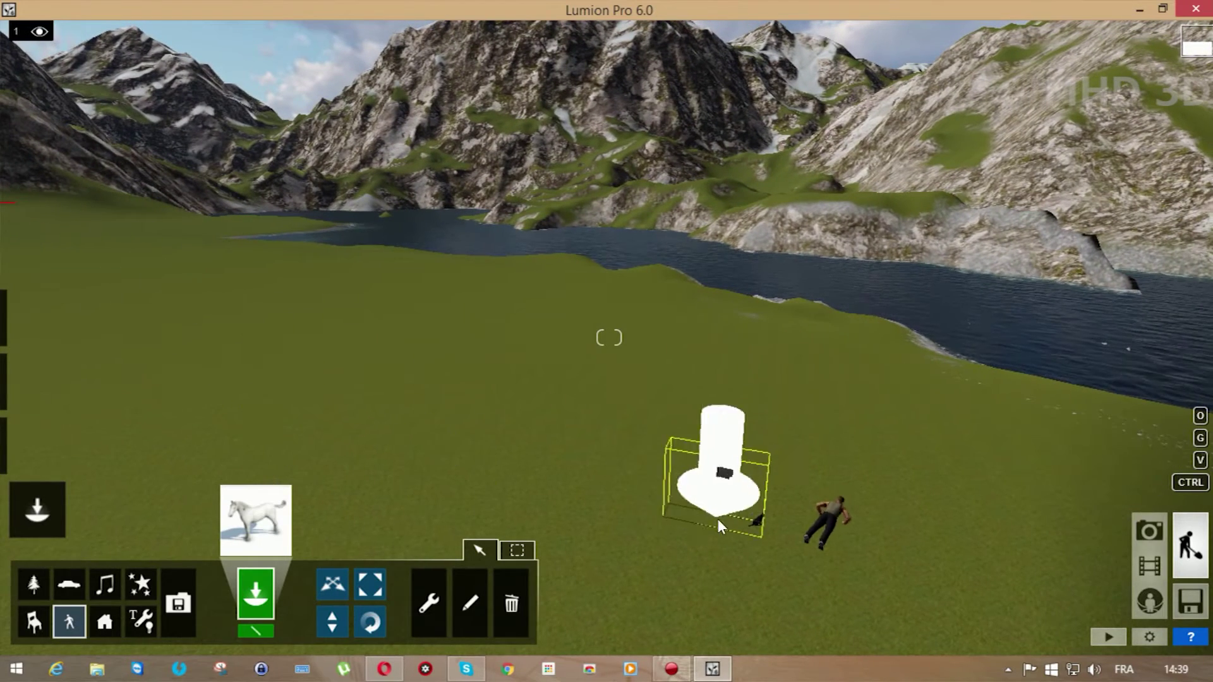
pyautogui.click(624, 548)
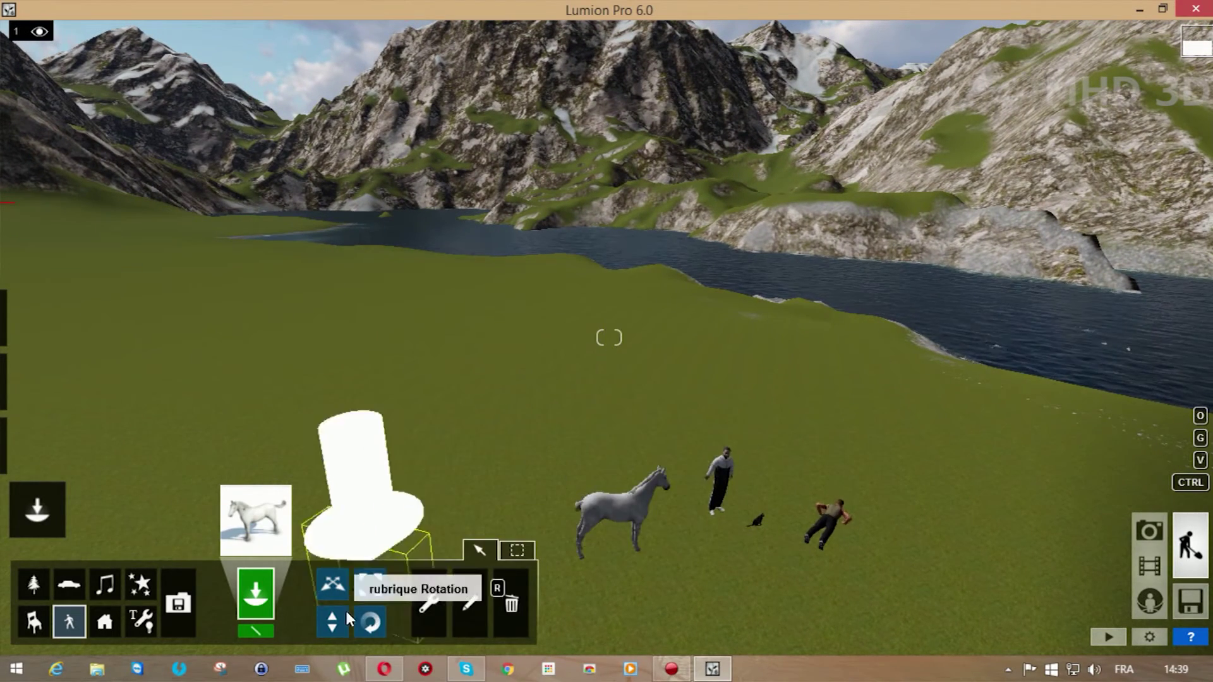
pyautogui.click(369, 584)
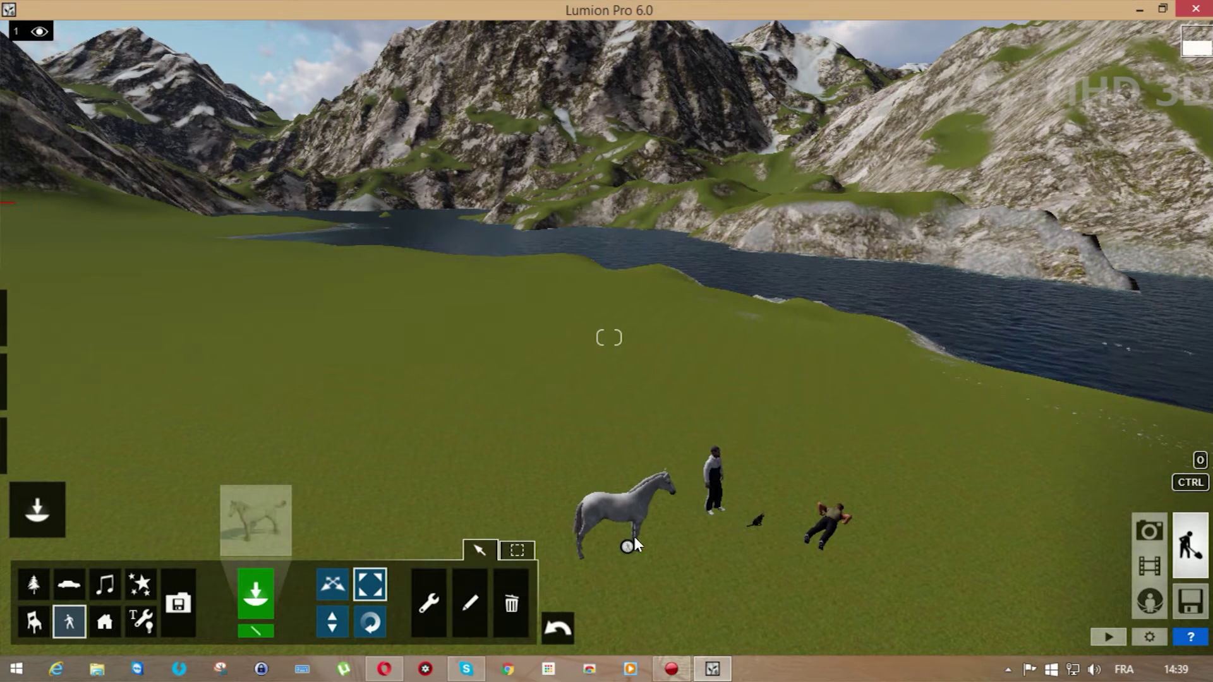
pyautogui.moveTo(628, 545); pyautogui.dragTo(785, 578)
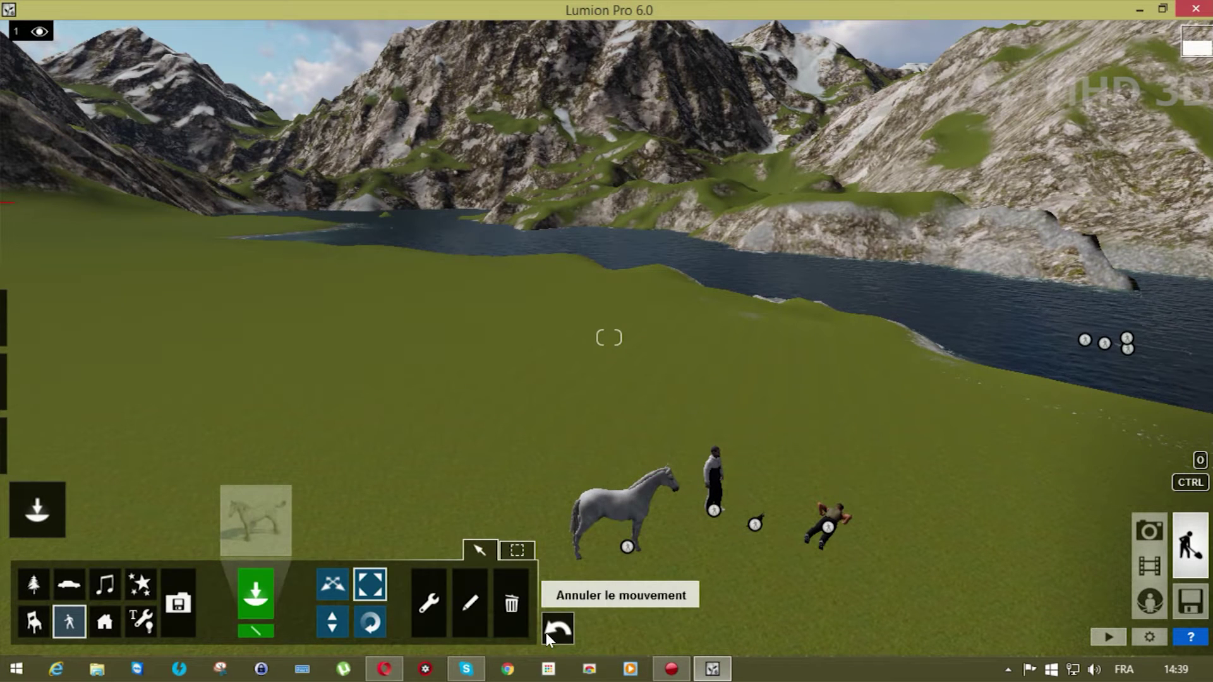
# Browse the 2D people, people silhouette and animal silhouette categories in the characters and animals library.
pyautogui.click(269, 514)
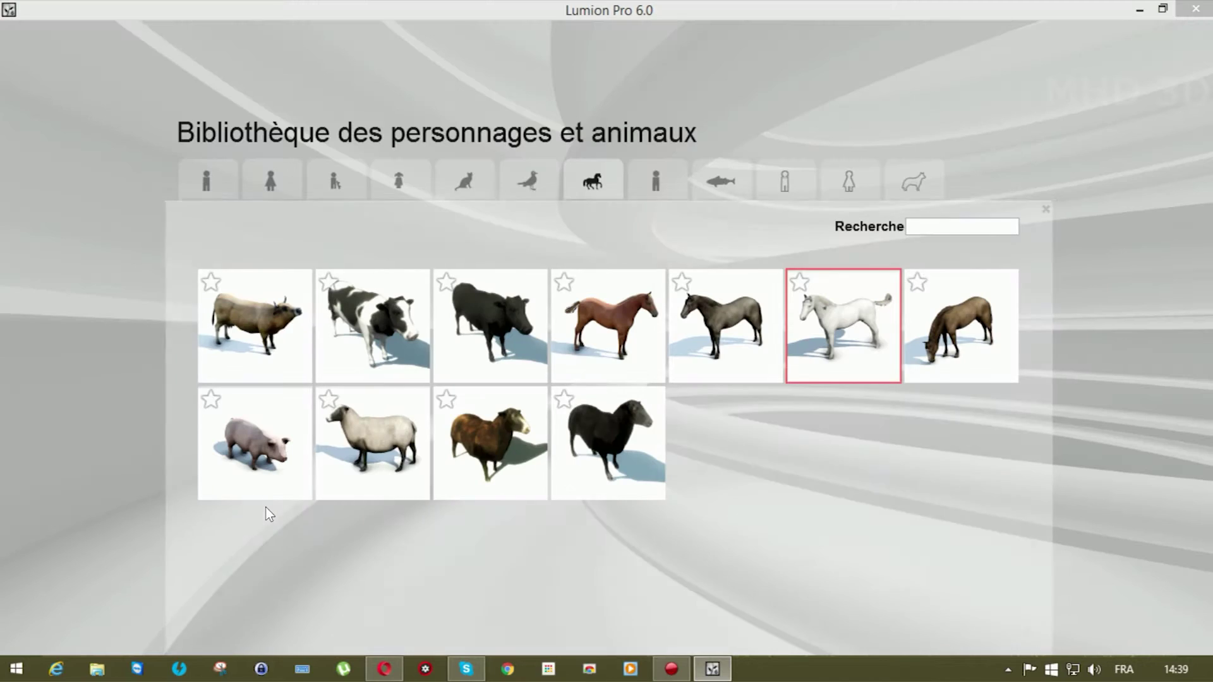
pyautogui.click(652, 168)
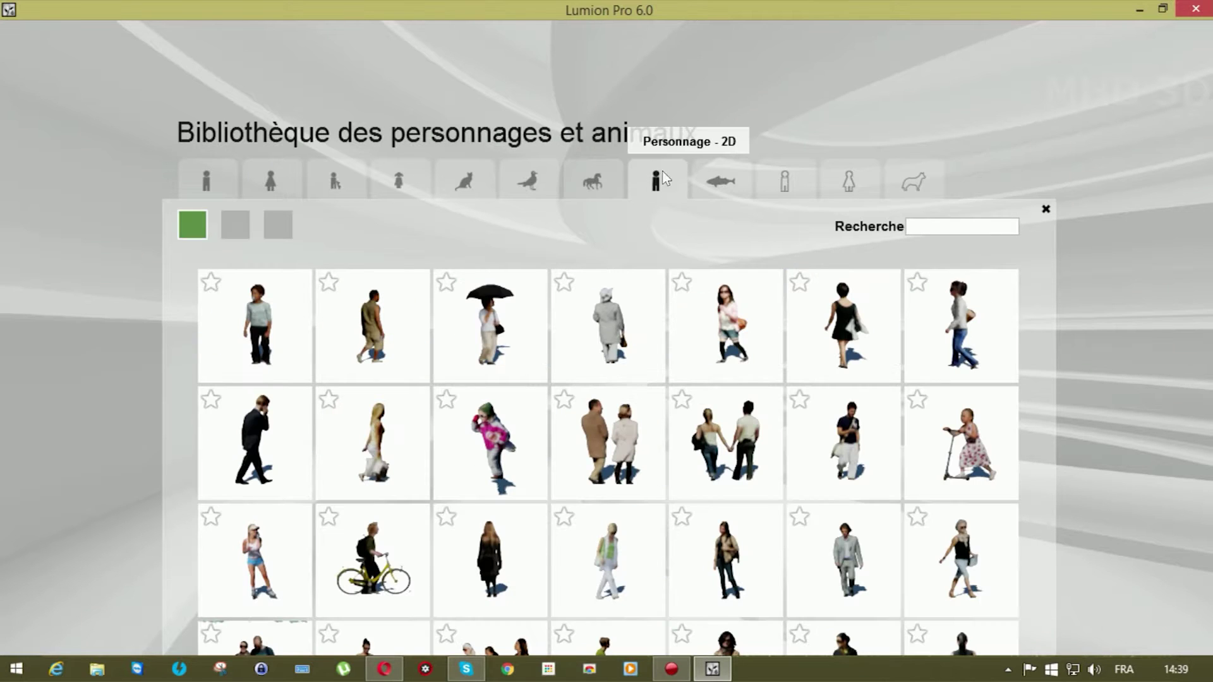
pyautogui.click(784, 184)
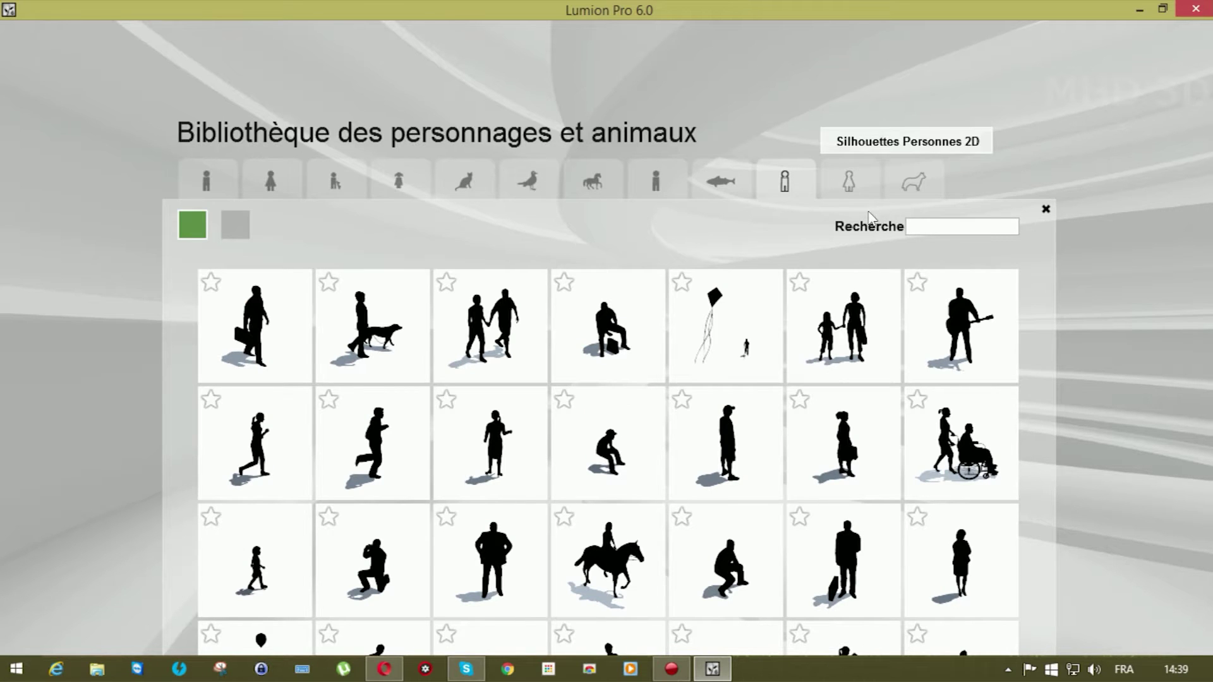
pyautogui.click(839, 181)
pyautogui.click(912, 184)
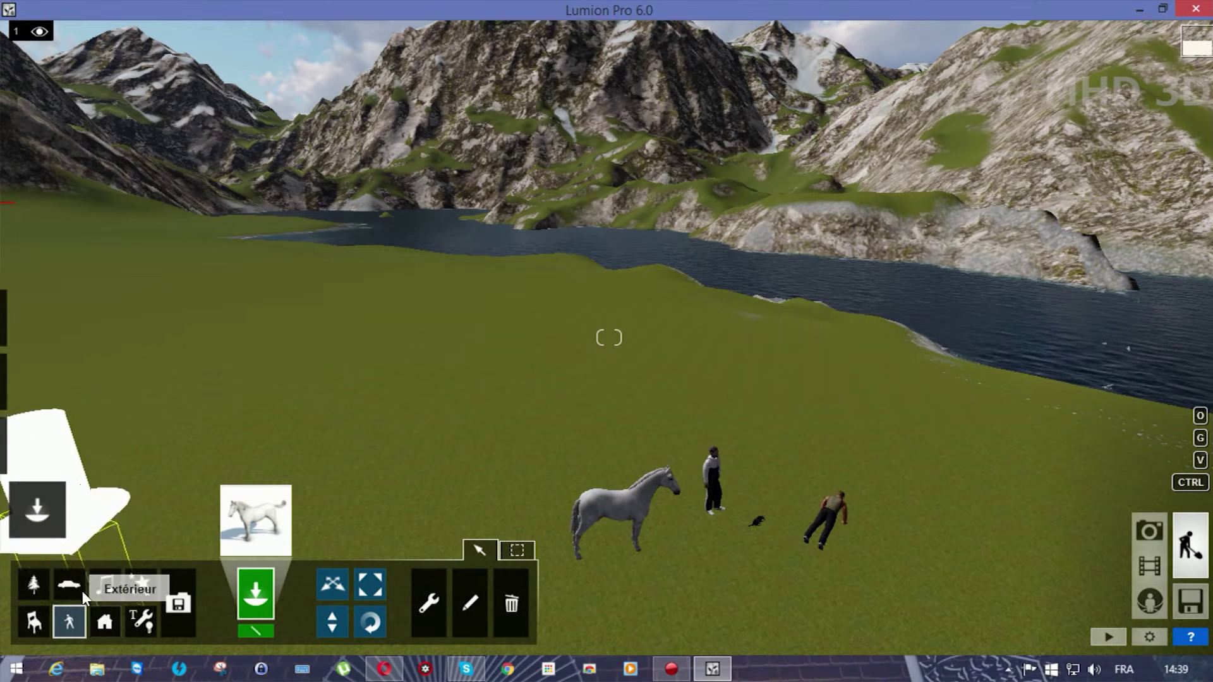
# Choose the SailingBoat_004 catamaran from the boat models in the transport library and place it on the lake.
pyautogui.click(79, 589)
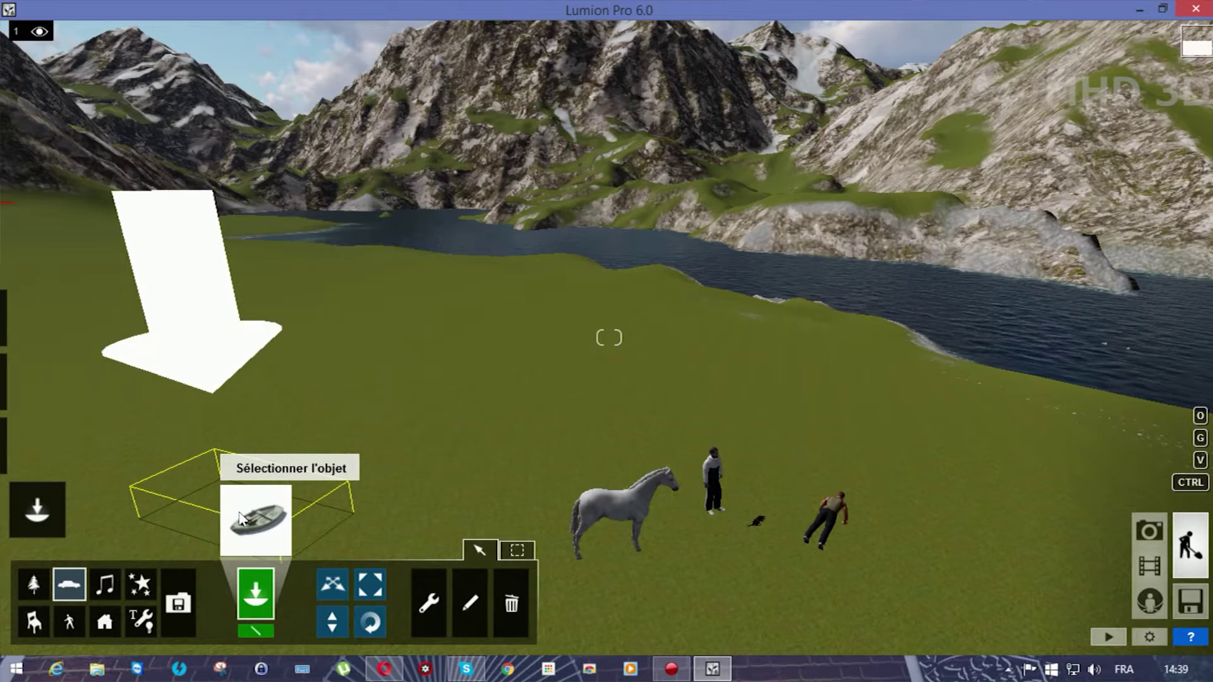
pyautogui.click(255, 519)
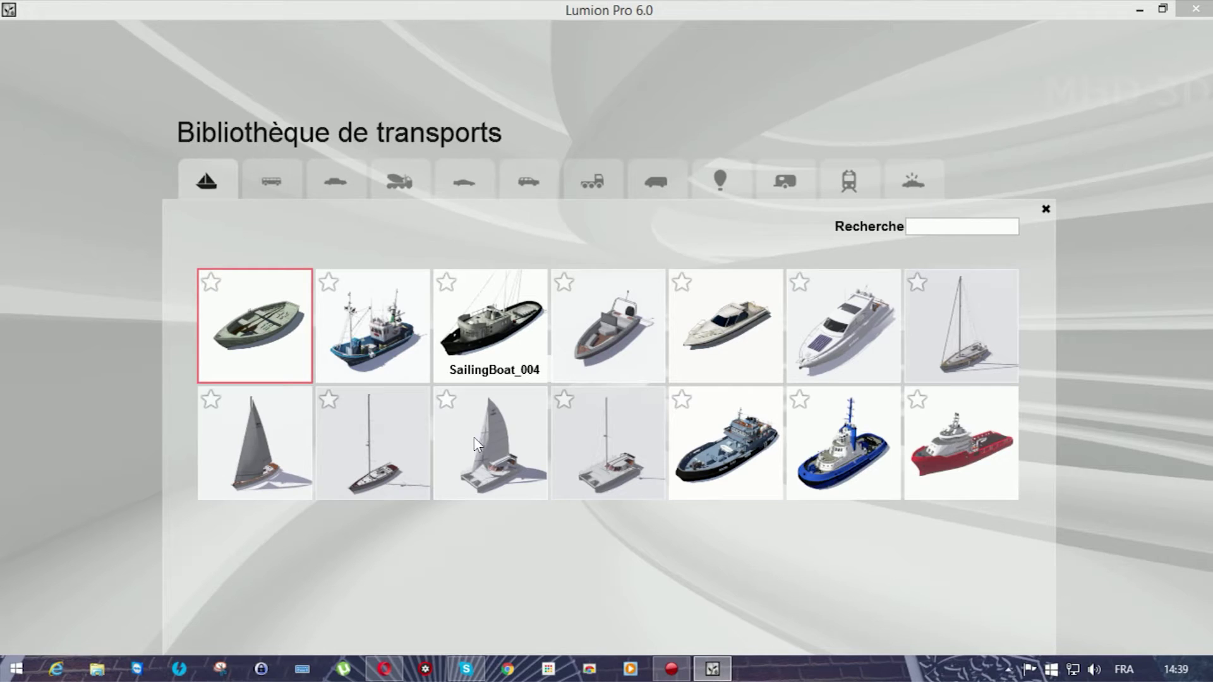
pyautogui.click(493, 437)
pyautogui.moveTo(493, 440); pyautogui.dragTo(147, 339, button='right')
pyautogui.press('w')
pyautogui.click(997, 381)
# Bring the view back from the lake to the horse and the two men on the grass.
pyautogui.press('s')
pyautogui.press('a')
pyautogui.press('a')
pyautogui.press('s')
pyautogui.press('a')
pyautogui.moveTo(616, 412); pyautogui.dragTo(692, 396, button='right')
pyautogui.press('w')
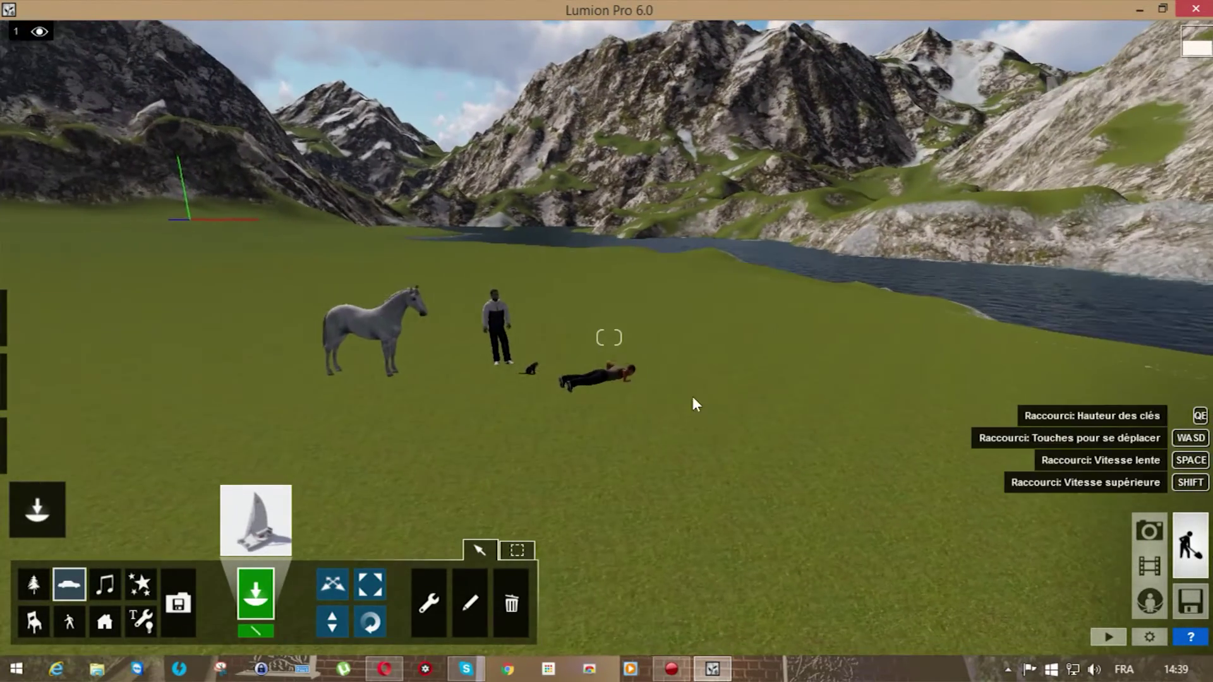
# Browse the bus, car, construction vehicle, sports car and SUV models in the transport library.
pyautogui.click(253, 521)
pyautogui.click(272, 182)
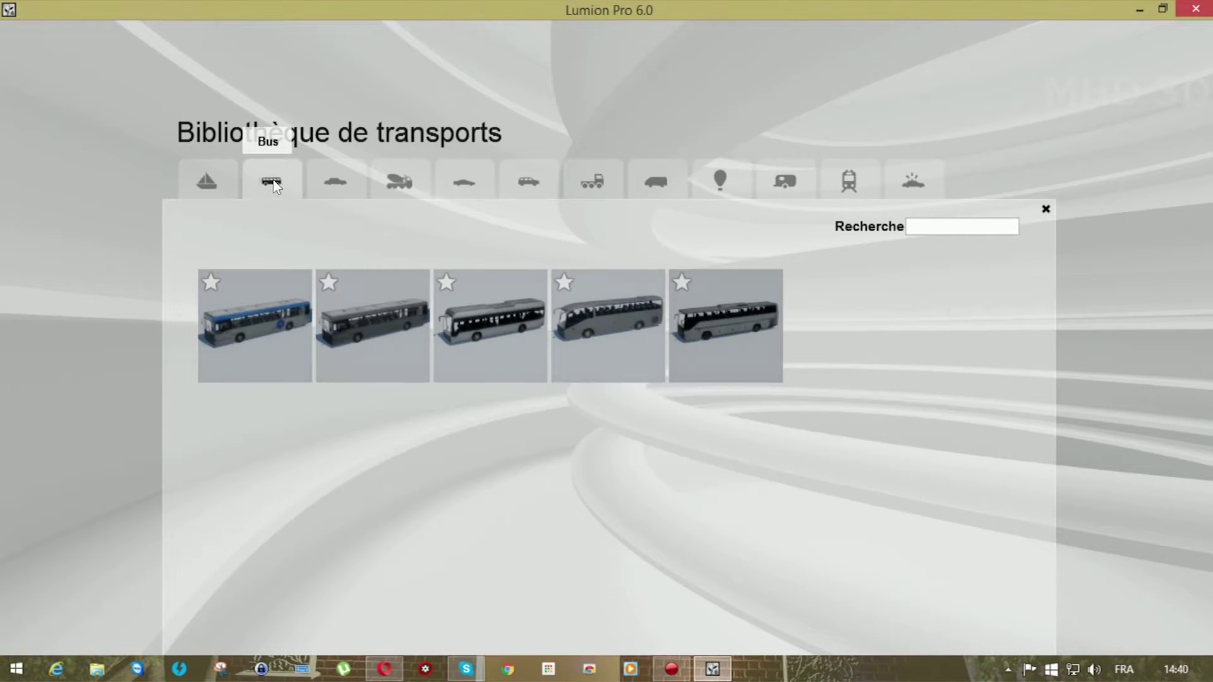
pyautogui.click(345, 185)
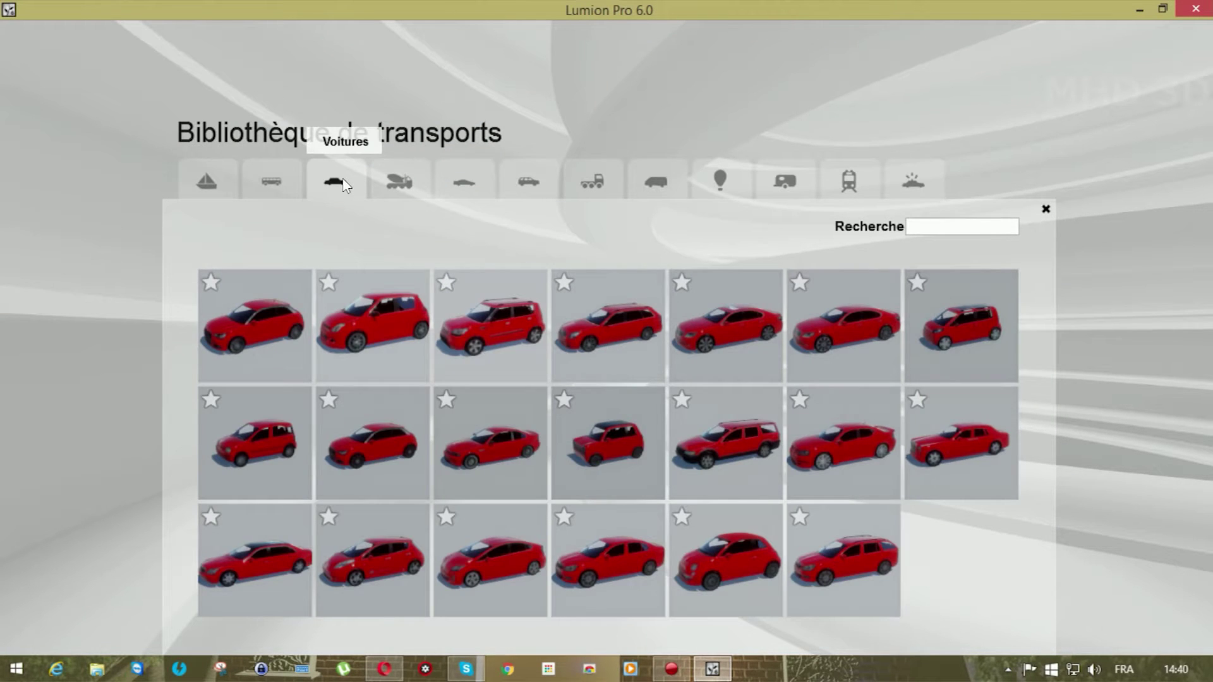
pyautogui.click(397, 182)
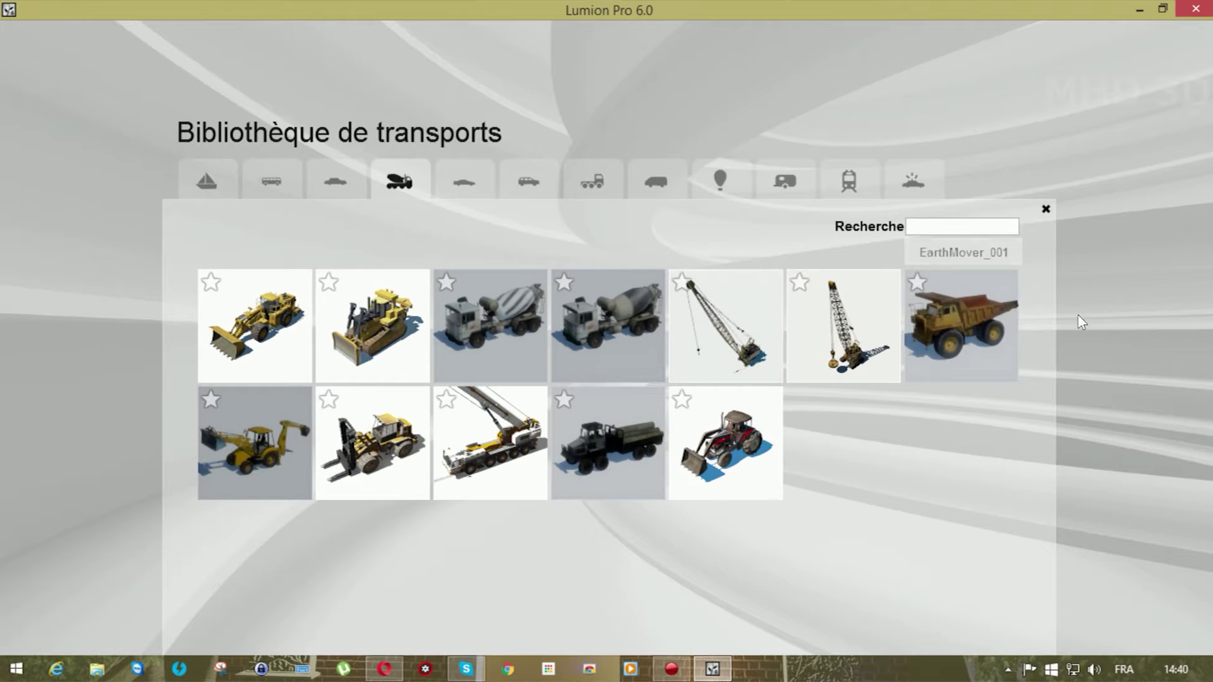
pyautogui.click(463, 182)
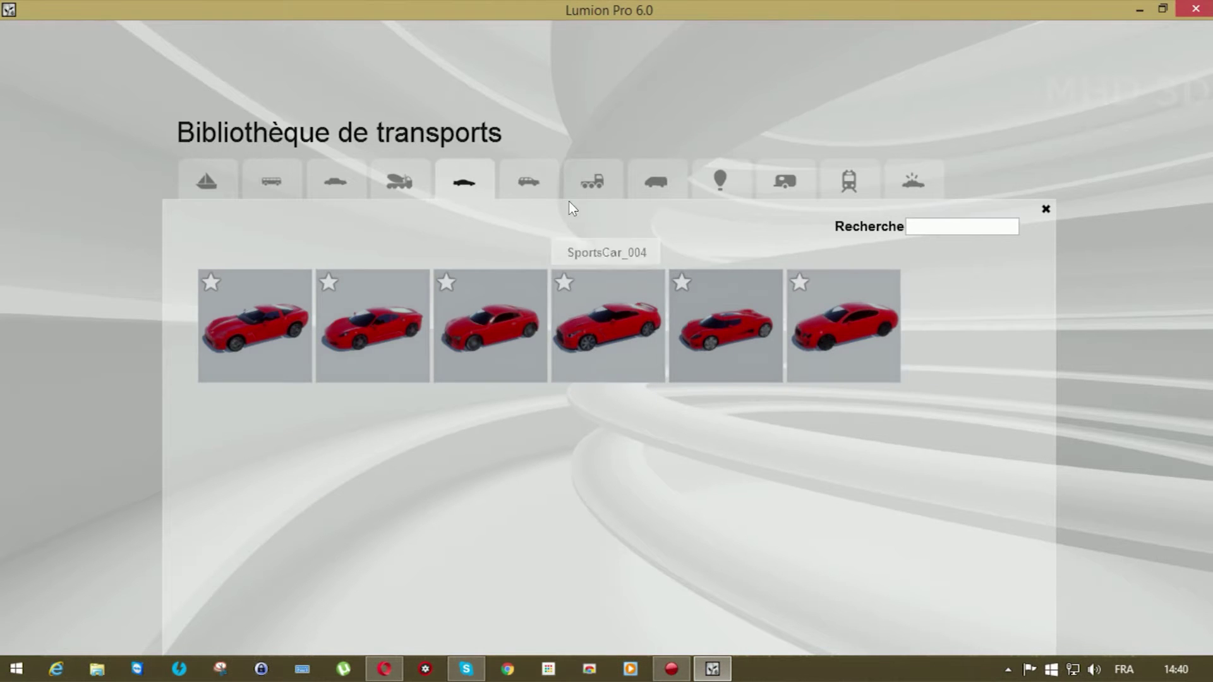
pyautogui.click(548, 182)
# Review the truck, van, aircraft and balloon, caravan and bicycle, train and emergency vehicle models, and close the transport library.
pyautogui.click(591, 172)
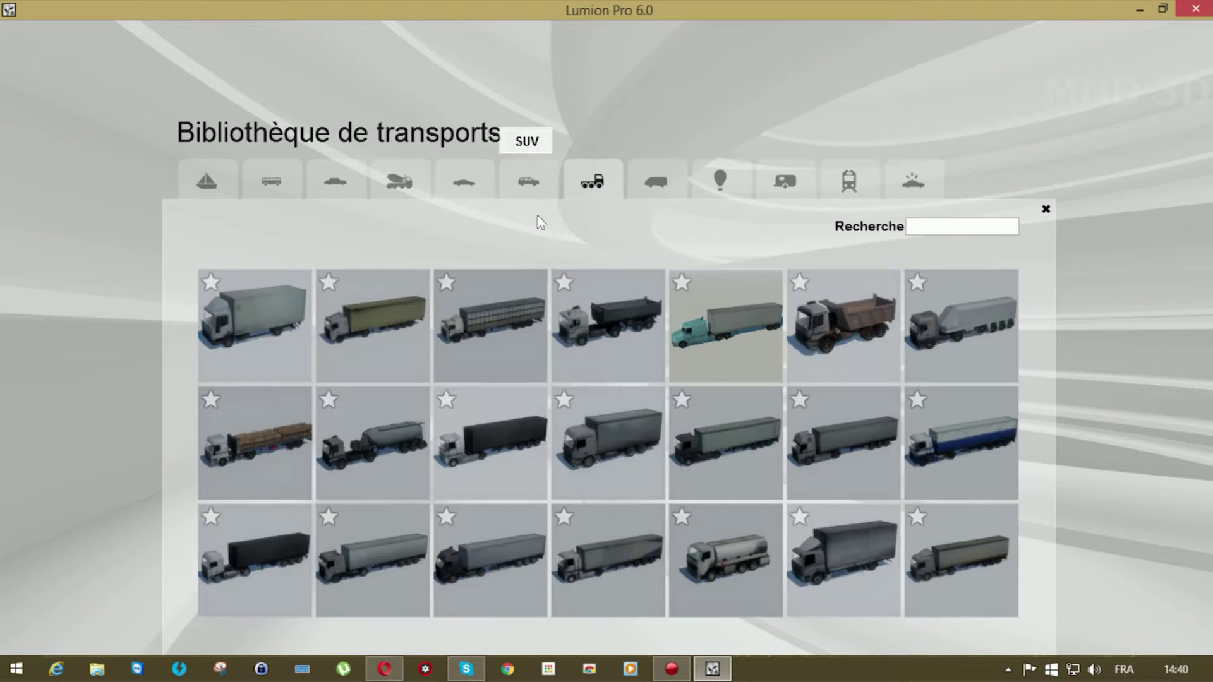
pyautogui.click(656, 186)
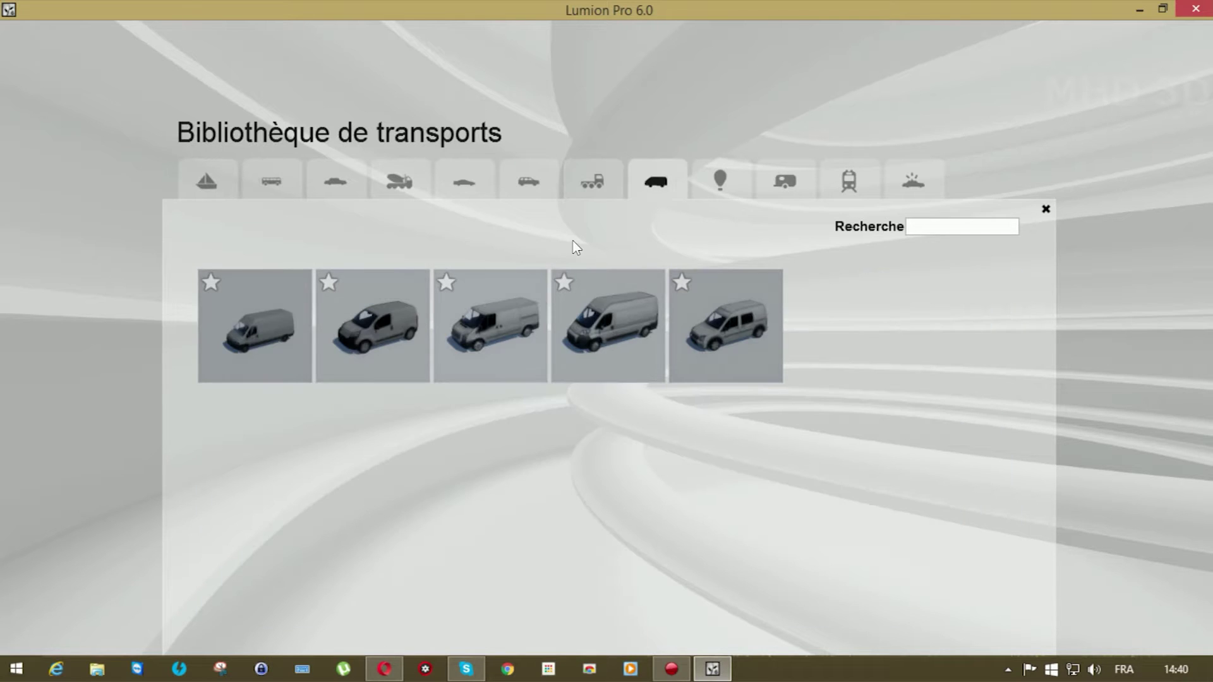
pyautogui.click(703, 189)
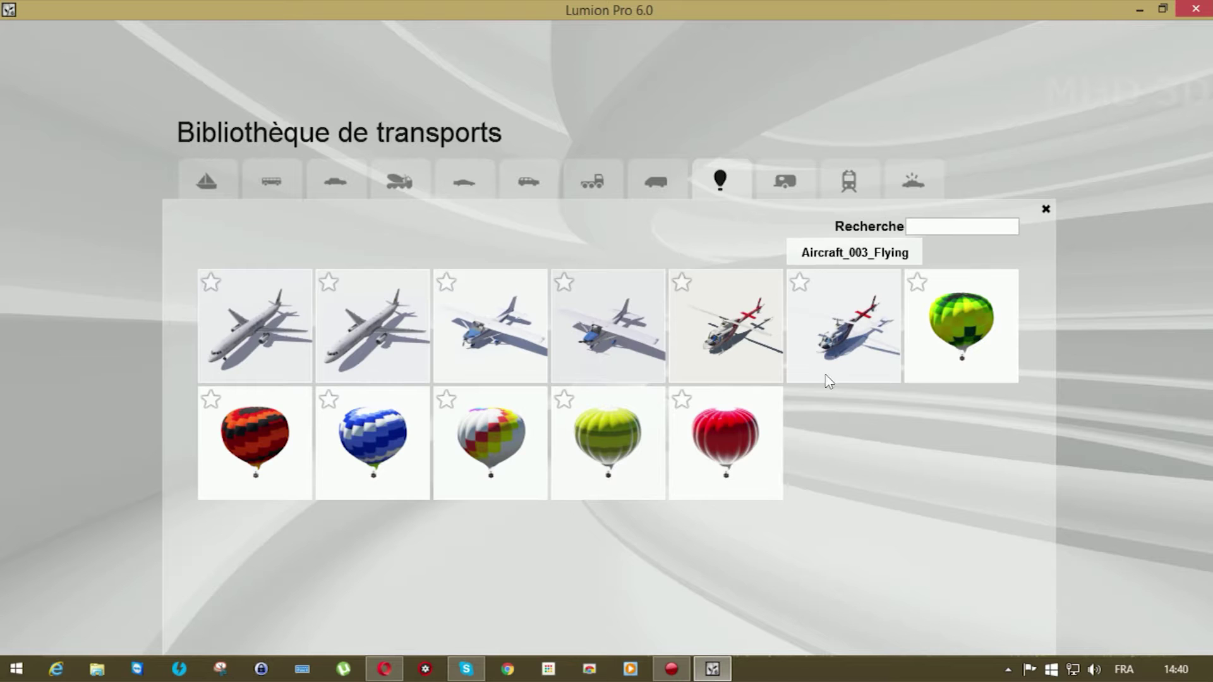
pyautogui.click(781, 180)
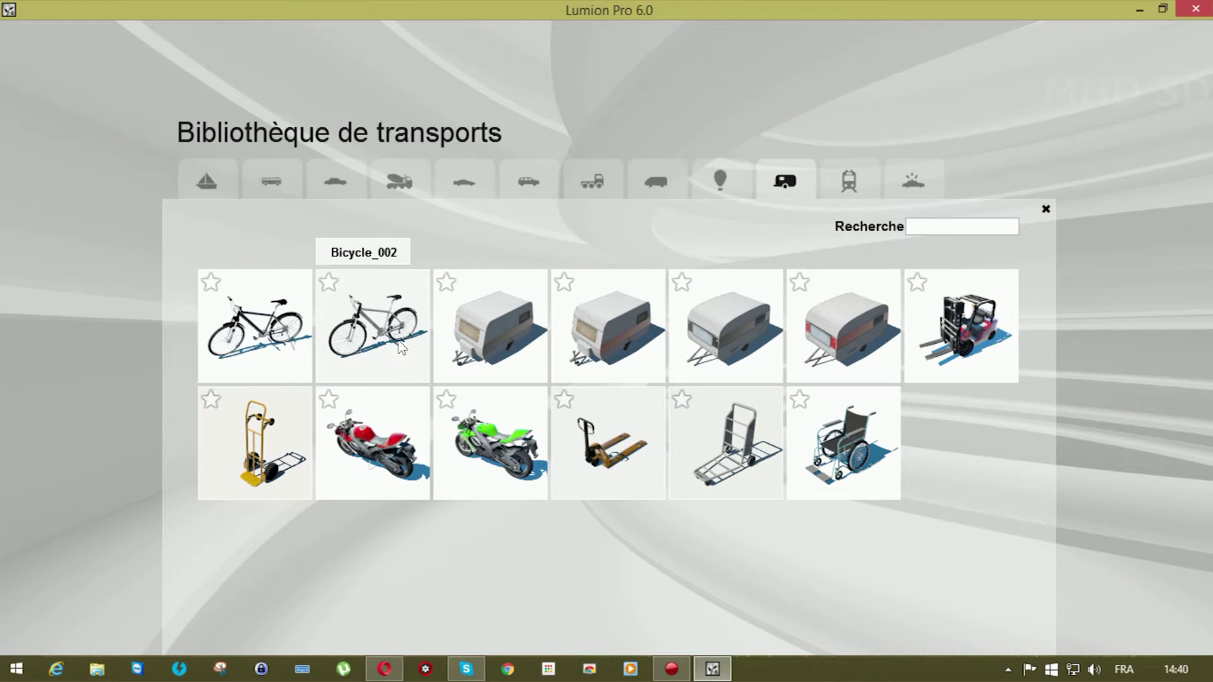
pyautogui.click(851, 191)
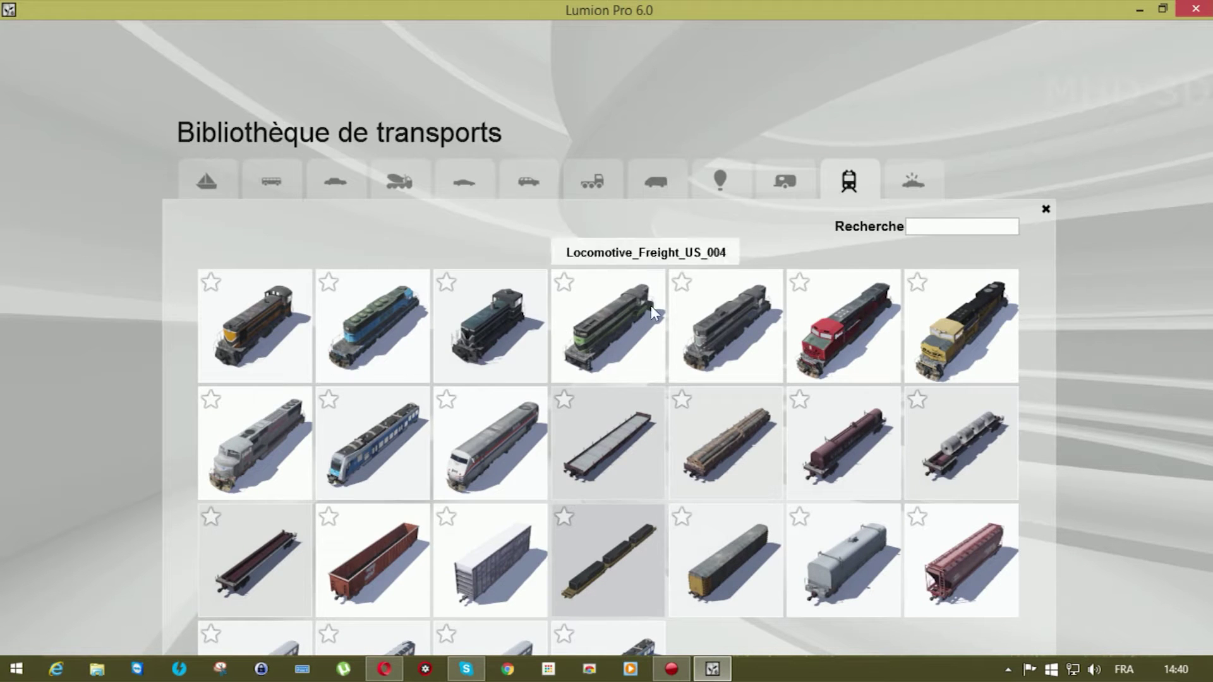
pyautogui.click(913, 186)
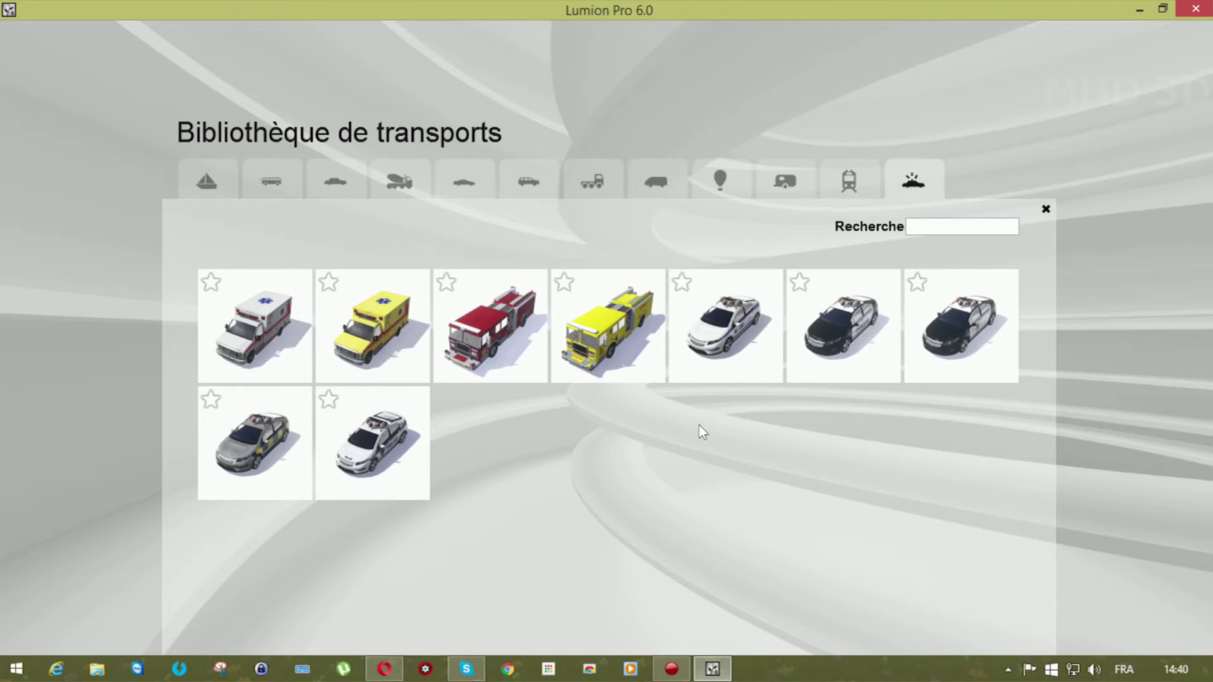
pyautogui.click(1044, 211)
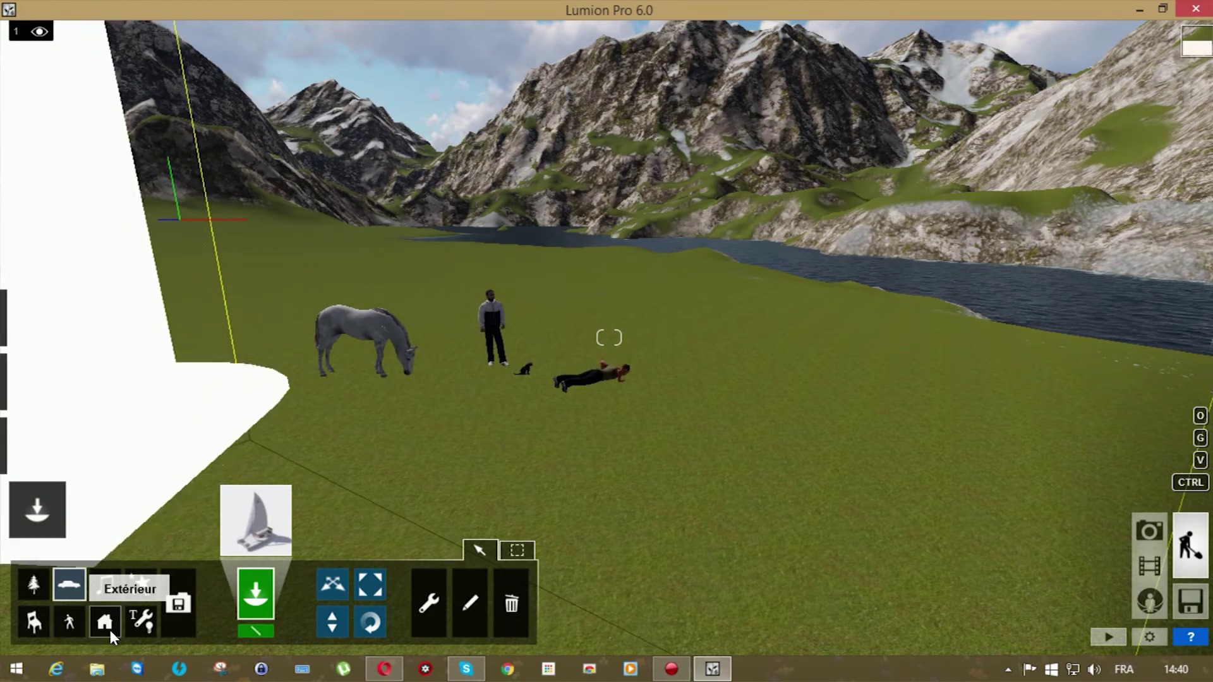
# Choose the Brazilian flag from the outdoor object library and place it on the grass in front of the two men.
pyautogui.click(110, 629)
pyautogui.click(255, 522)
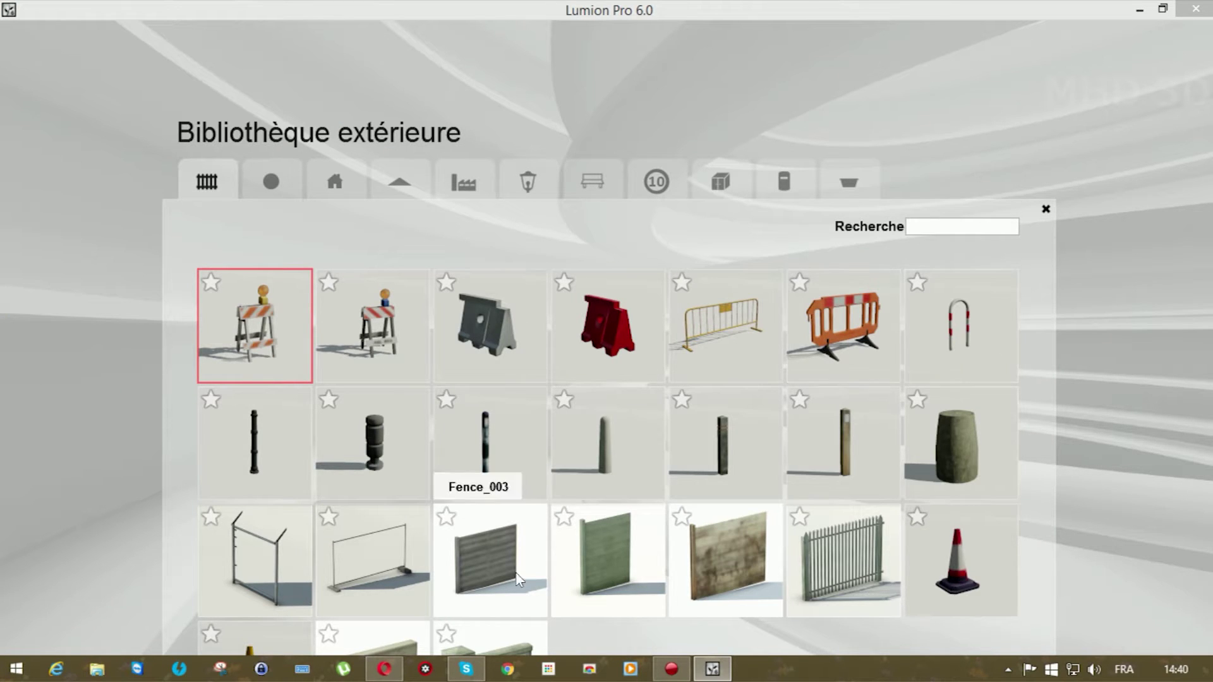
pyautogui.click(271, 182)
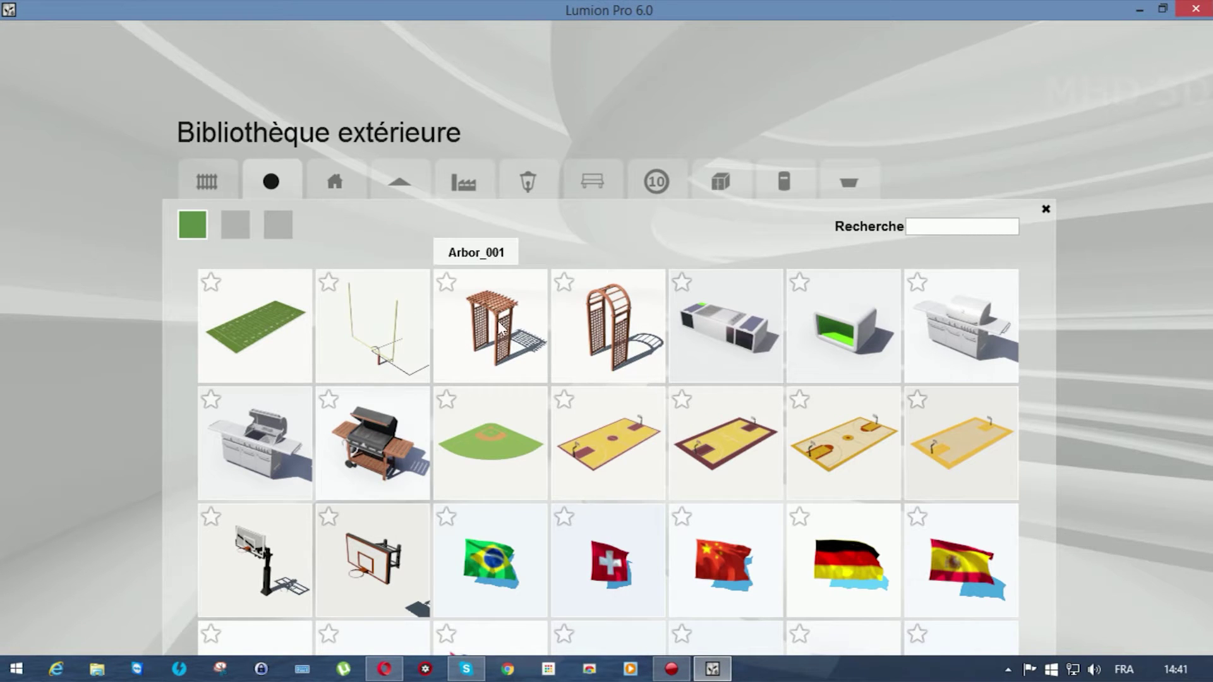
pyautogui.click(495, 563)
pyautogui.click(561, 521)
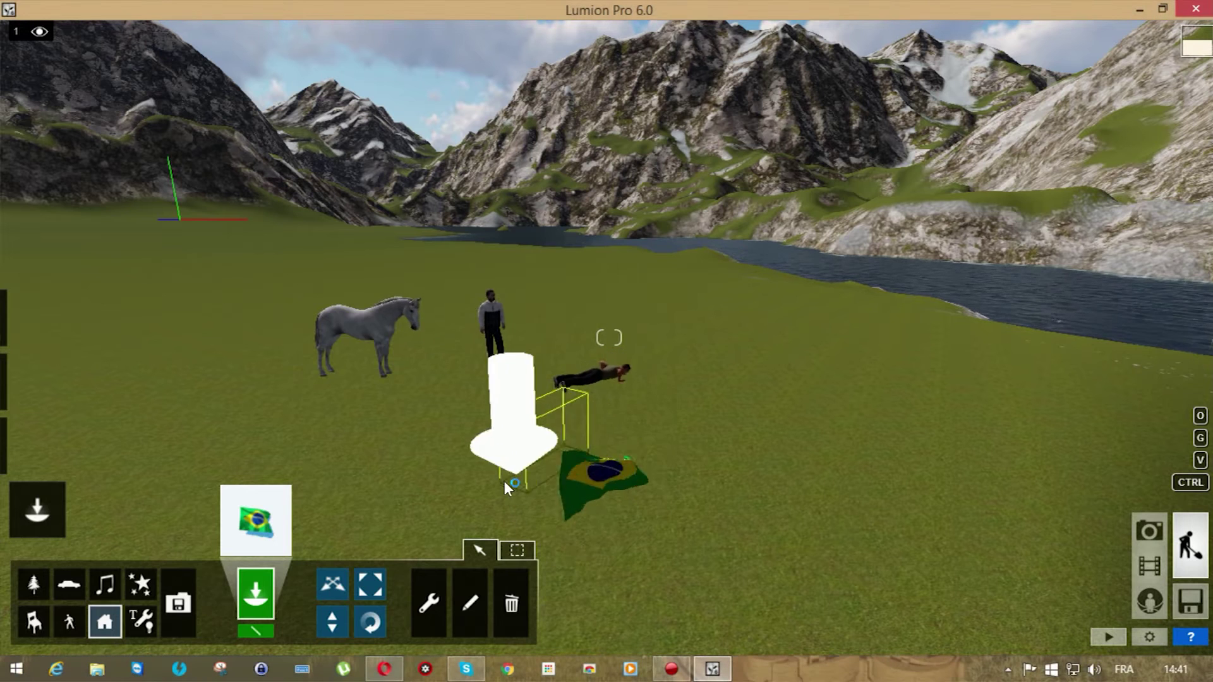
# Apply the fantasy city image as the Brazilian flag's new texture, and delete that custom texture.
pyautogui.click(430, 600)
pyautogui.click(562, 522)
pyautogui.click(471, 600)
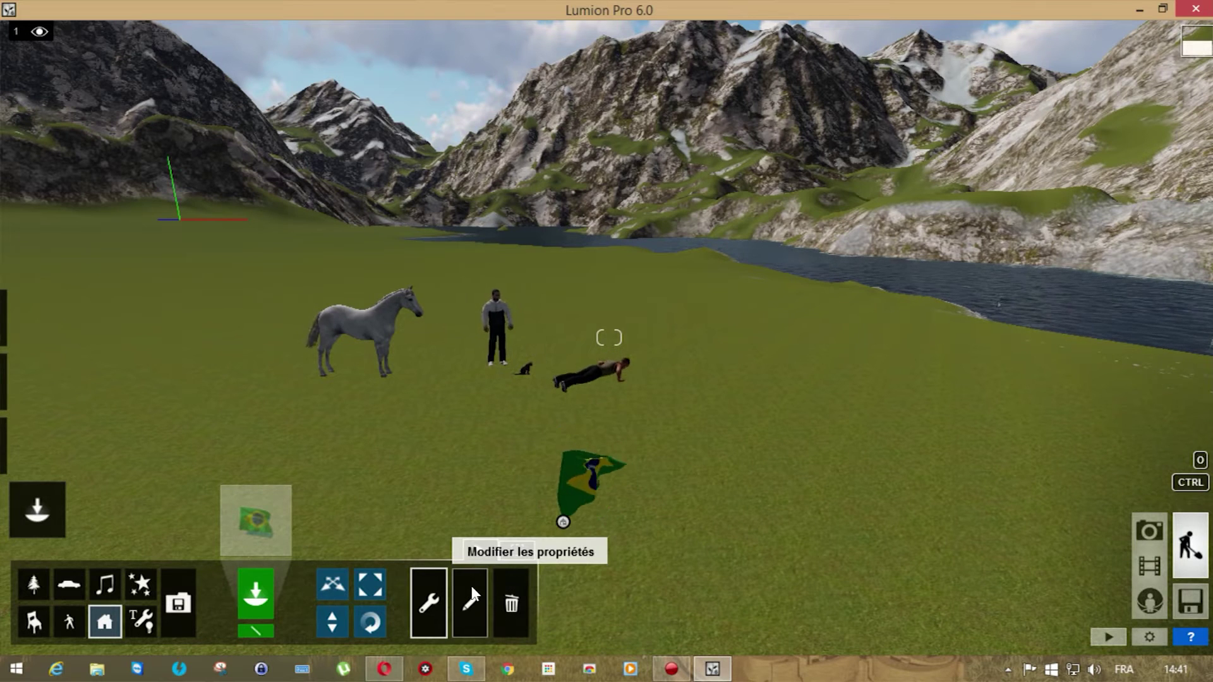
pyautogui.click(563, 521)
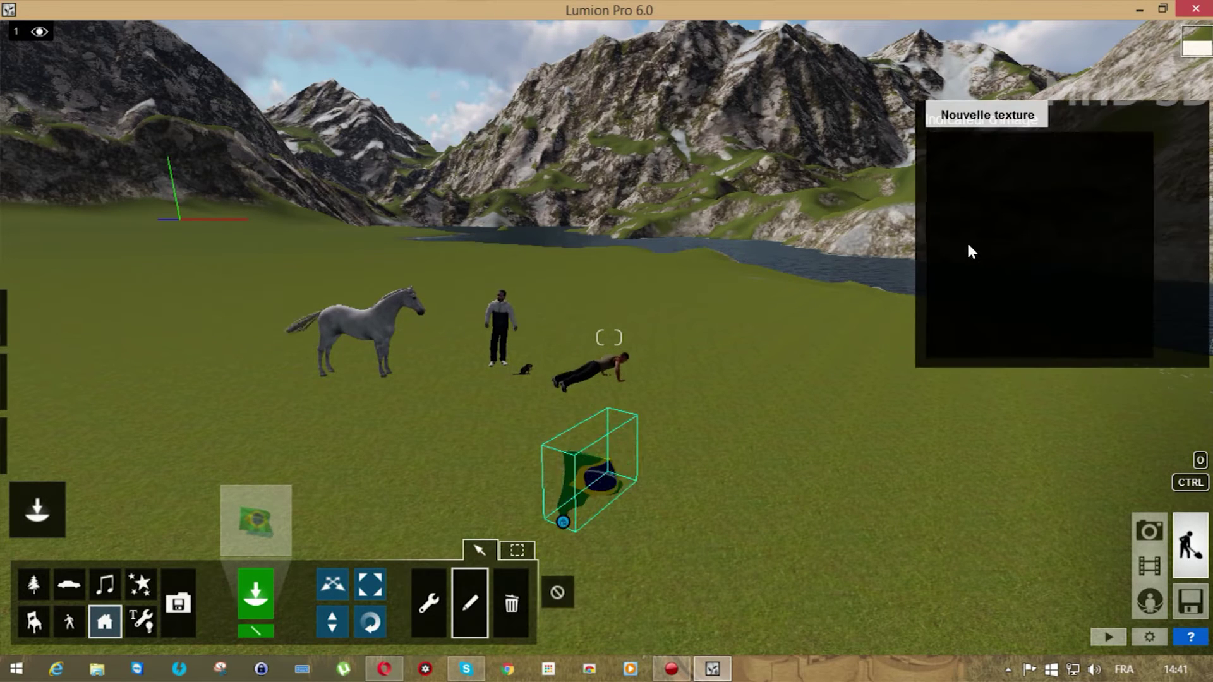
pyautogui.click(1039, 175)
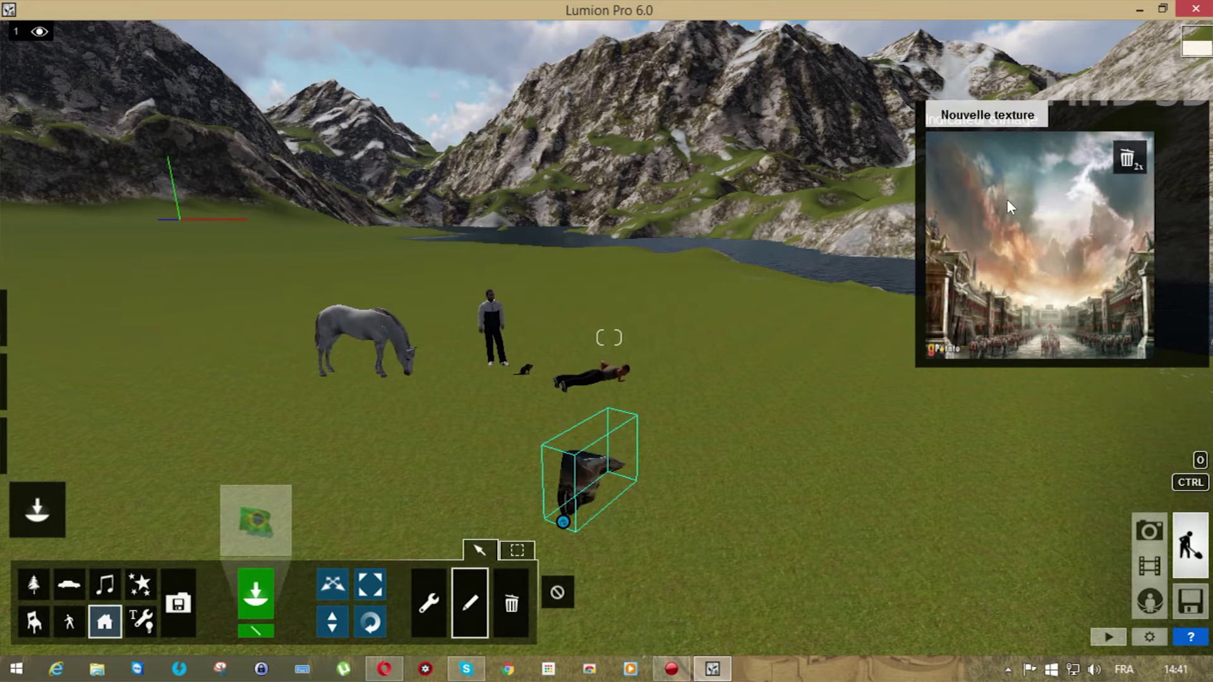
pyautogui.doubleClick(1127, 158)
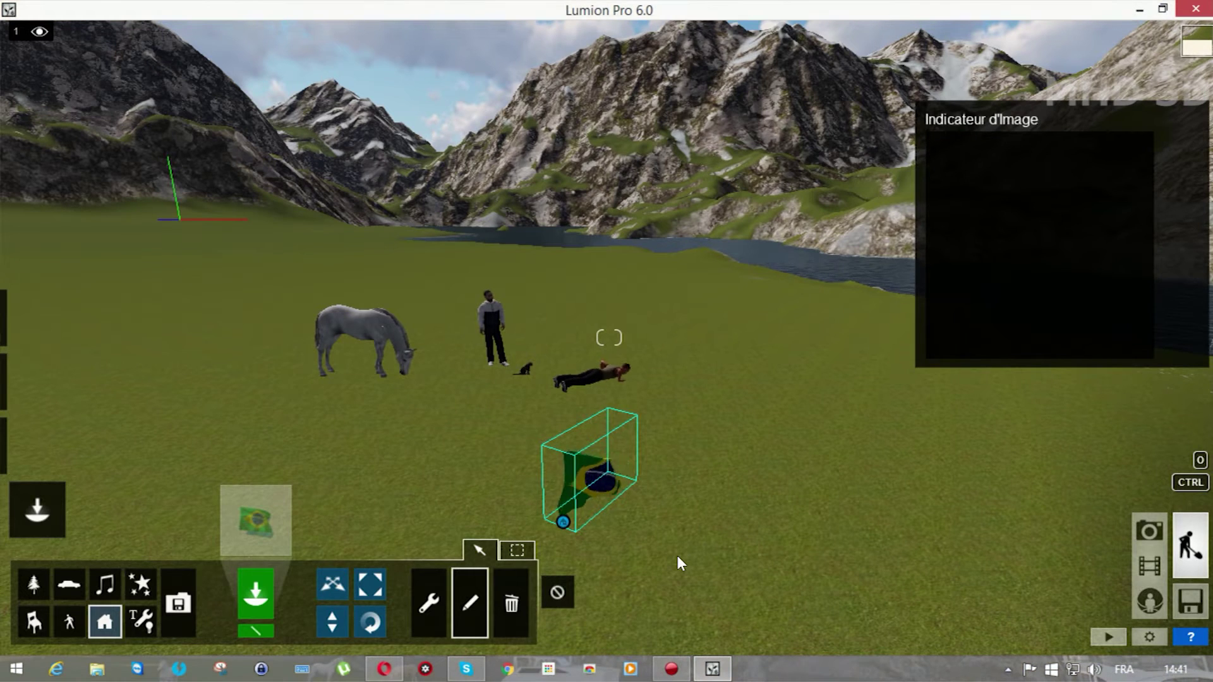
# Leave the flag's texture editing and delete the Brazilian flag from the grass in front of the men.
pyautogui.click(256, 597)
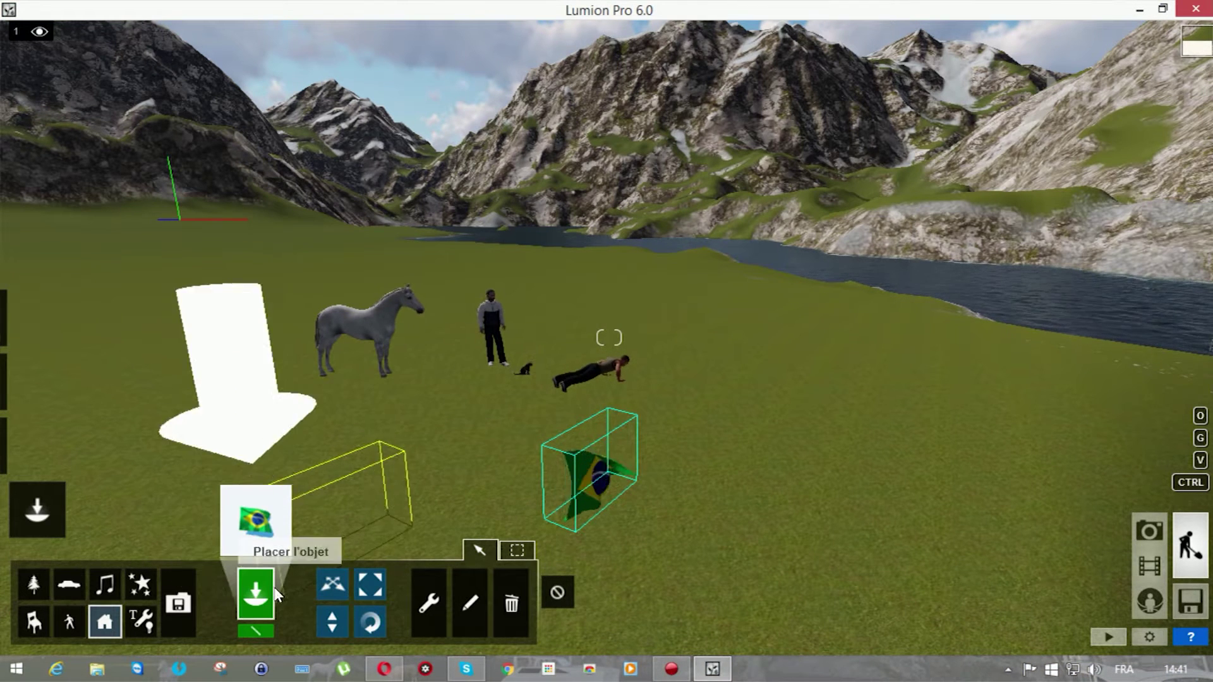
pyautogui.click(511, 604)
pyautogui.click(563, 521)
pyautogui.click(252, 589)
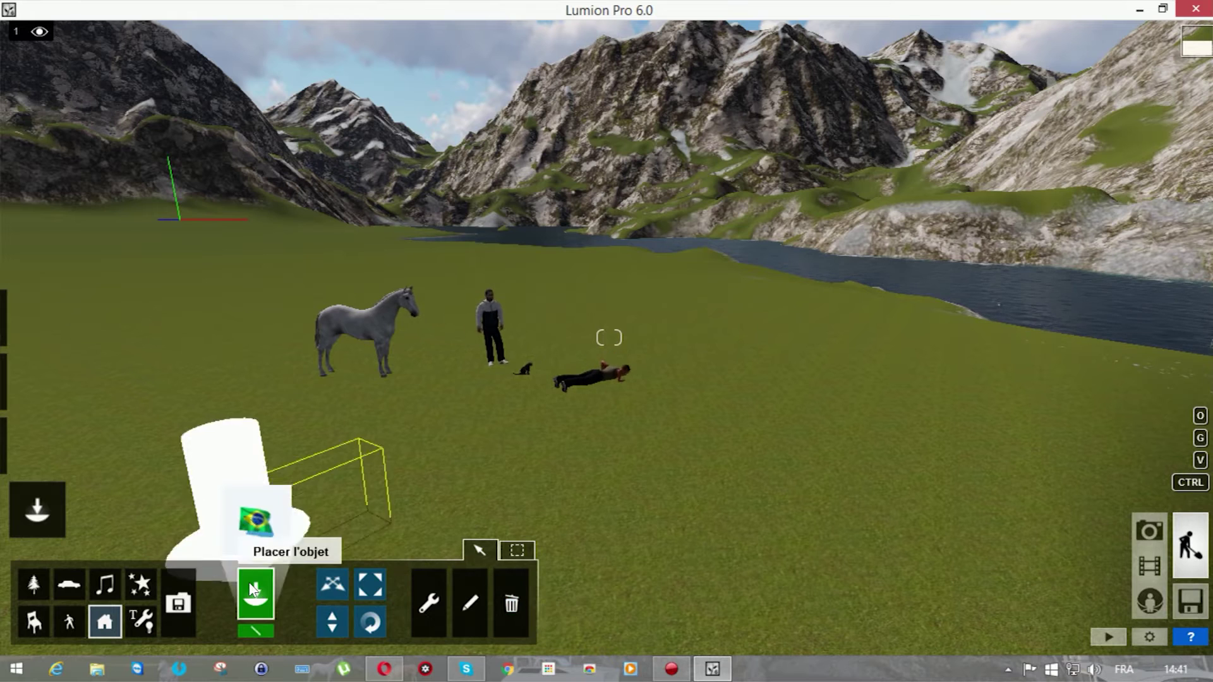
# Browse the flag and planter models and all three pages of buildings in the outdoor object library.
pyautogui.click(251, 519)
pyautogui.click(228, 229)
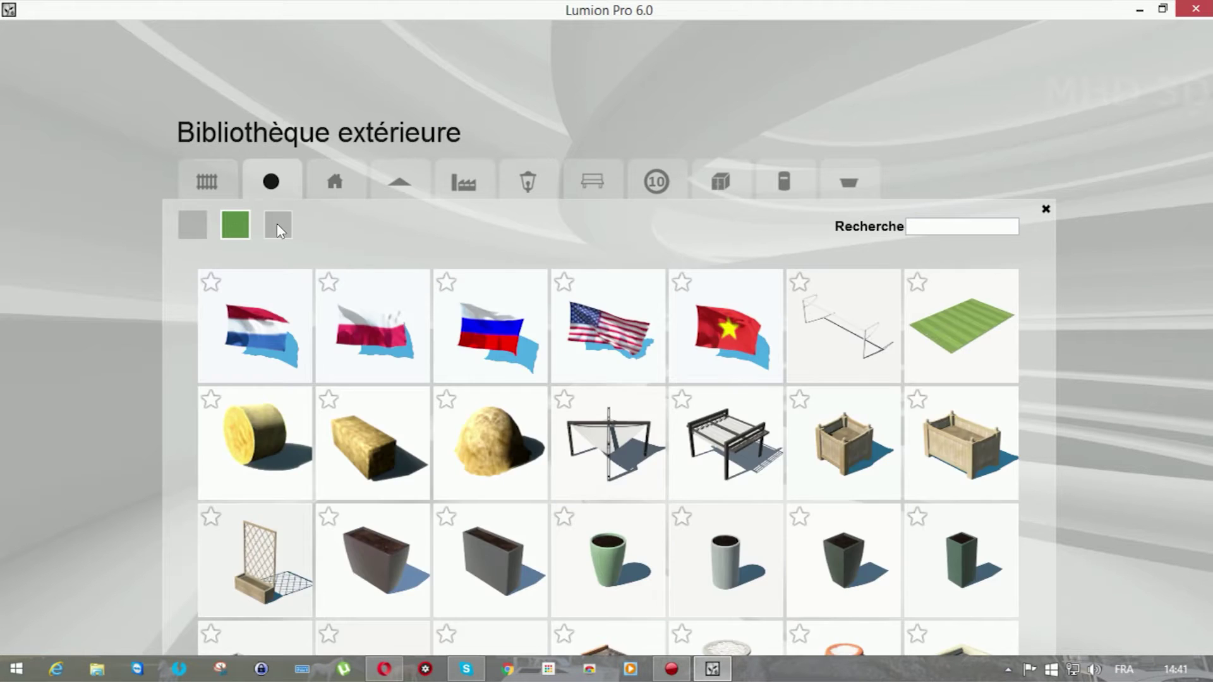
pyautogui.click(278, 228)
pyautogui.click(235, 226)
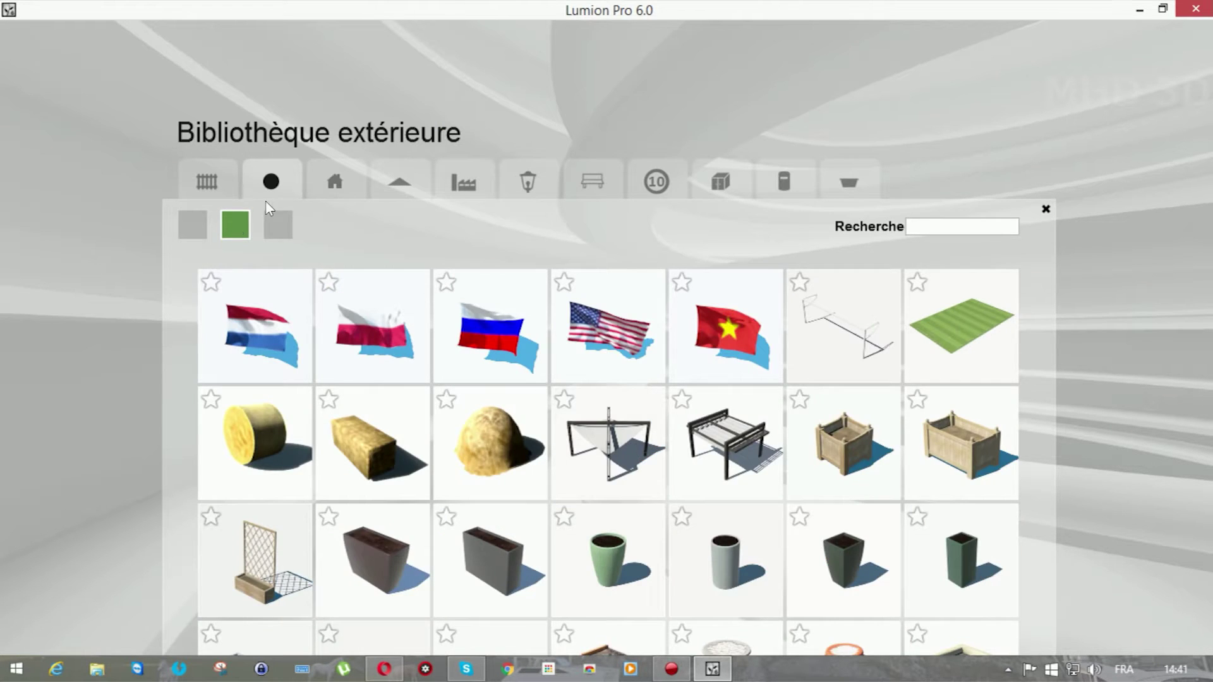
pyautogui.click(340, 173)
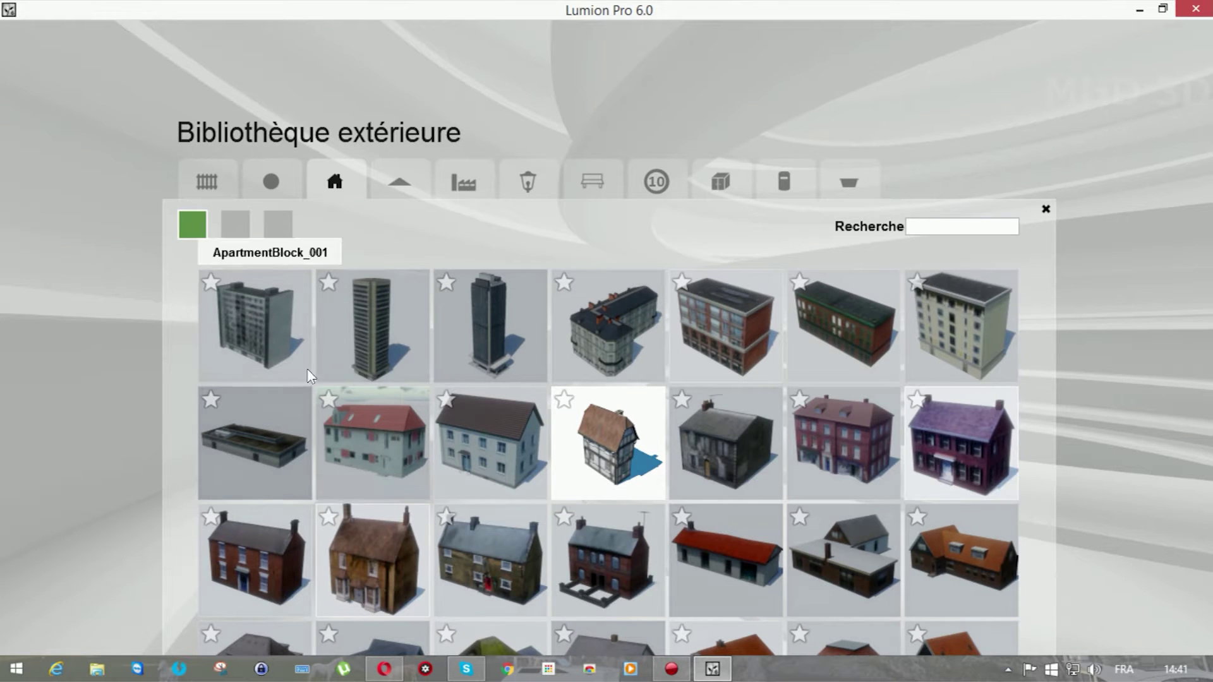
pyautogui.click(238, 229)
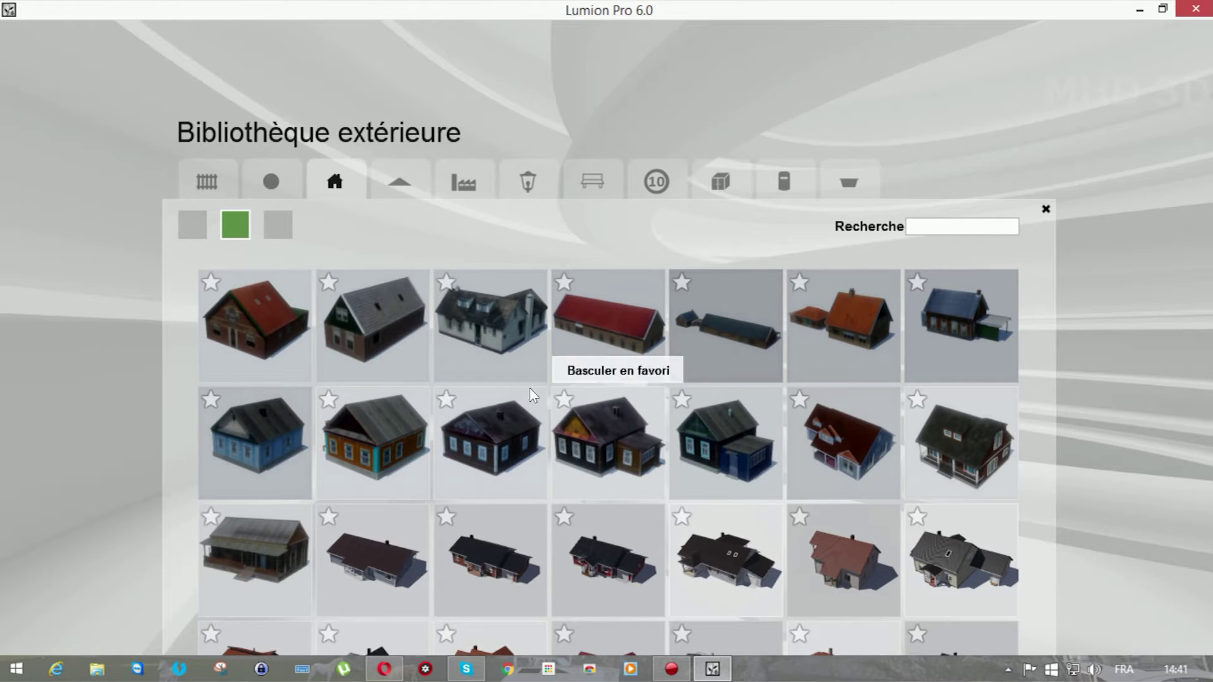
pyautogui.click(278, 226)
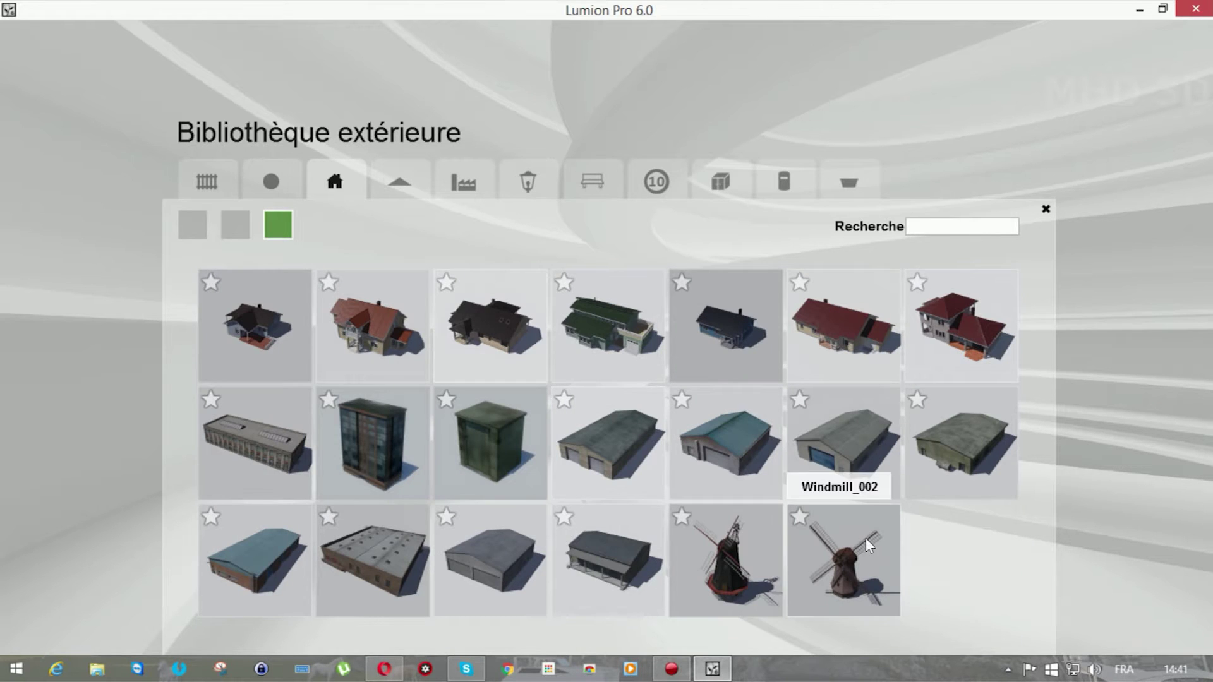
# Review the construction, industrial, street lighting and bench models in the outdoor object library.
pyautogui.click(399, 182)
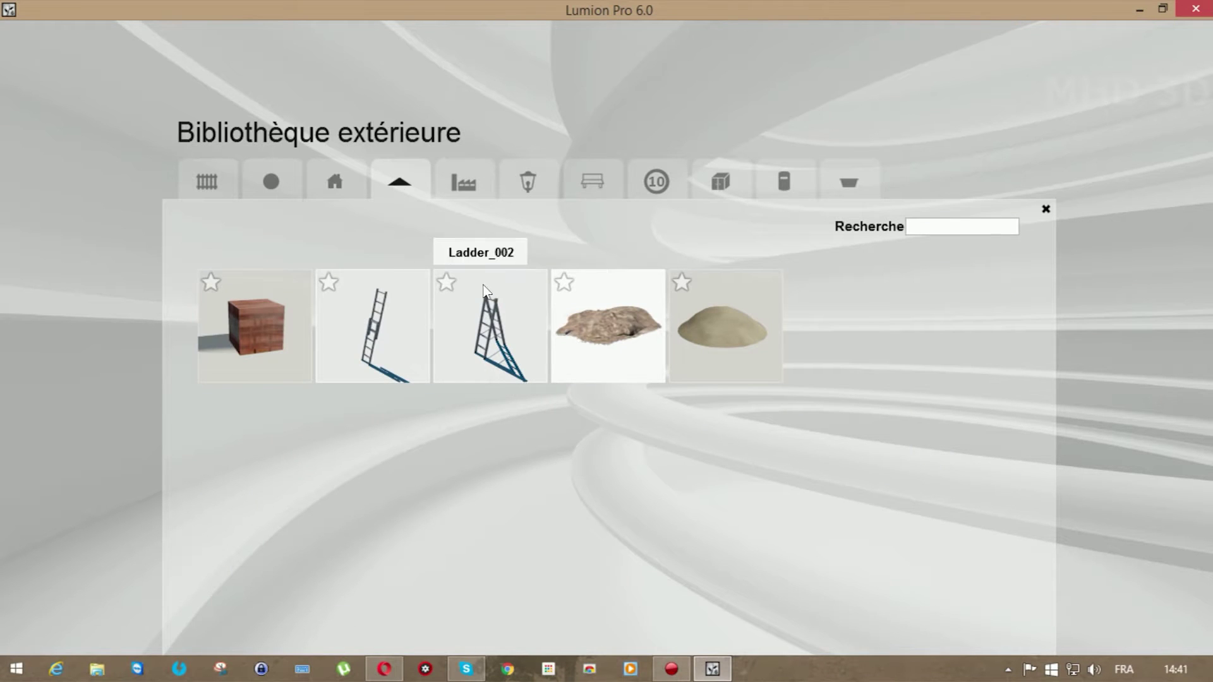
pyautogui.click(478, 184)
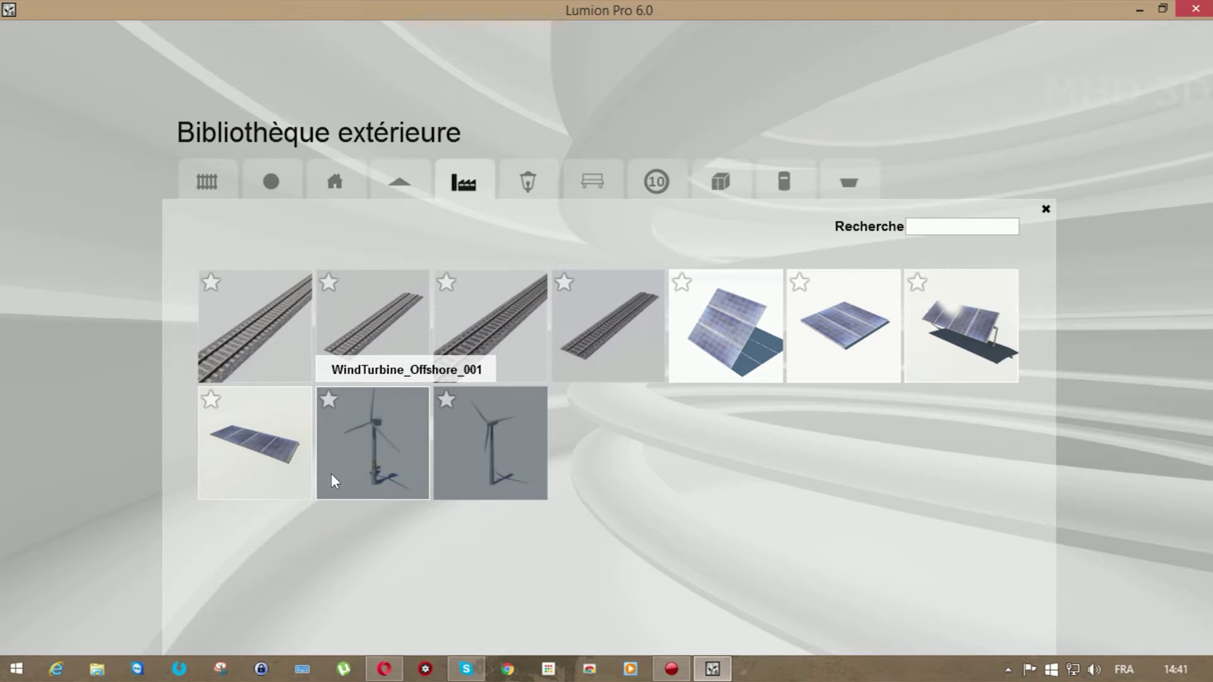
pyautogui.click(531, 182)
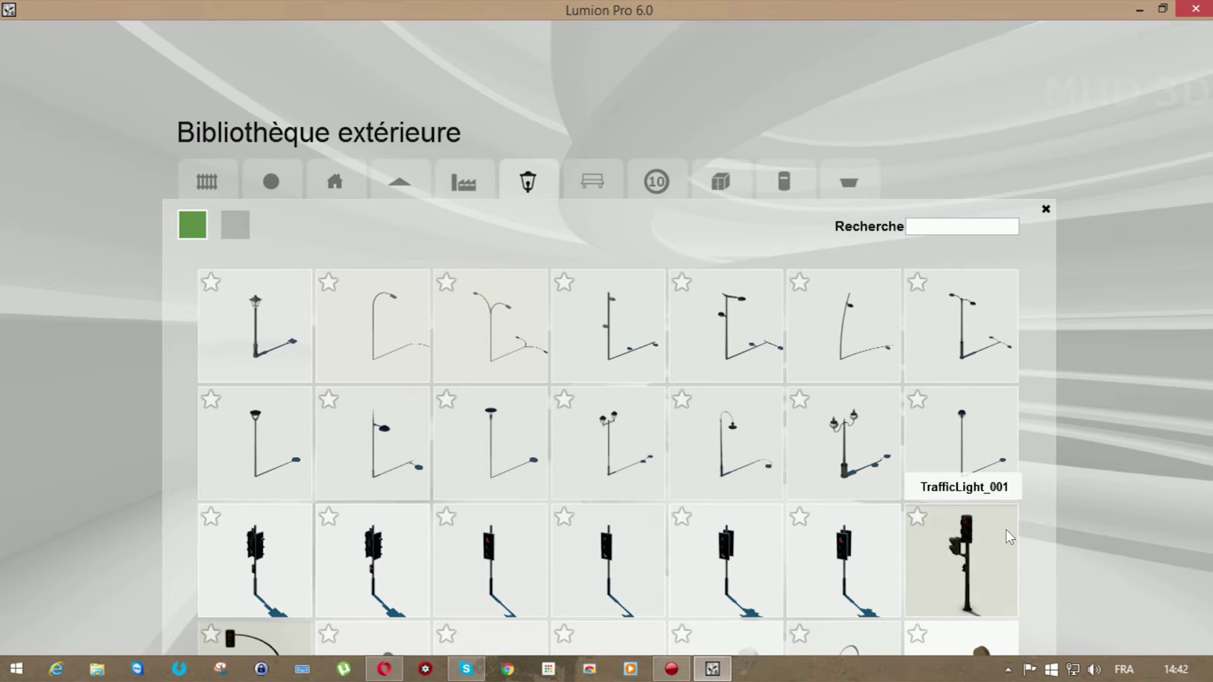
pyautogui.click(594, 193)
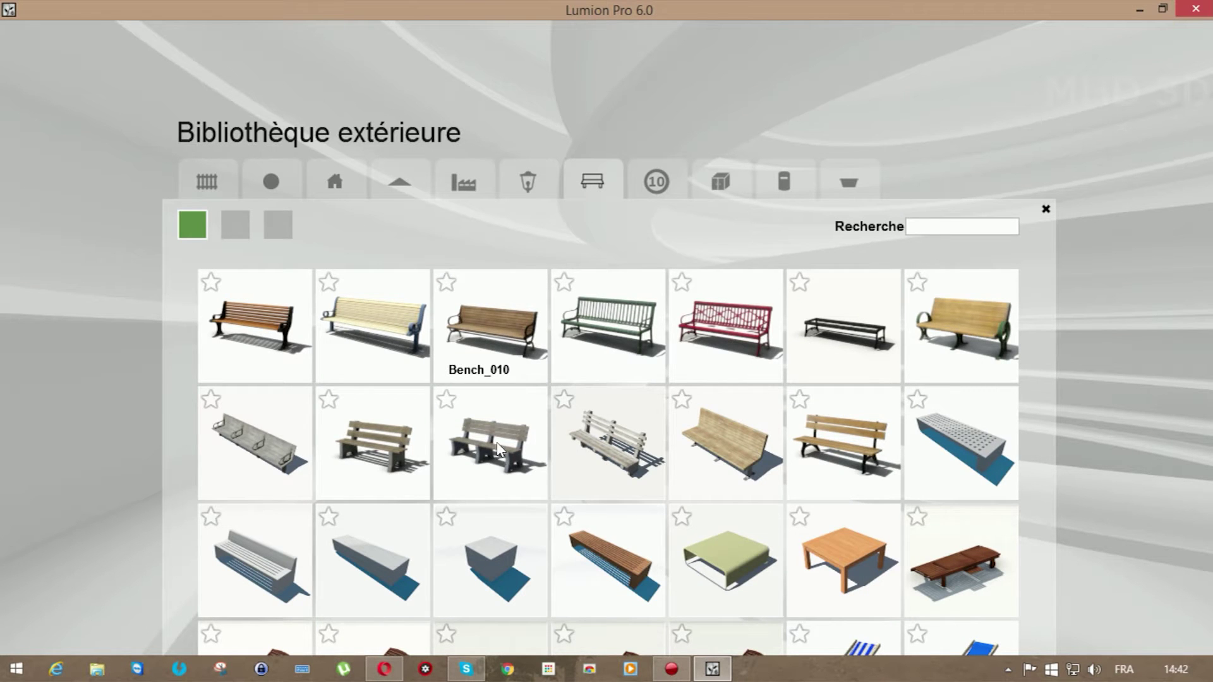
# Look through the road sign, storage, street utility and waste models, and close the outdoor object library.
pyautogui.click(638, 178)
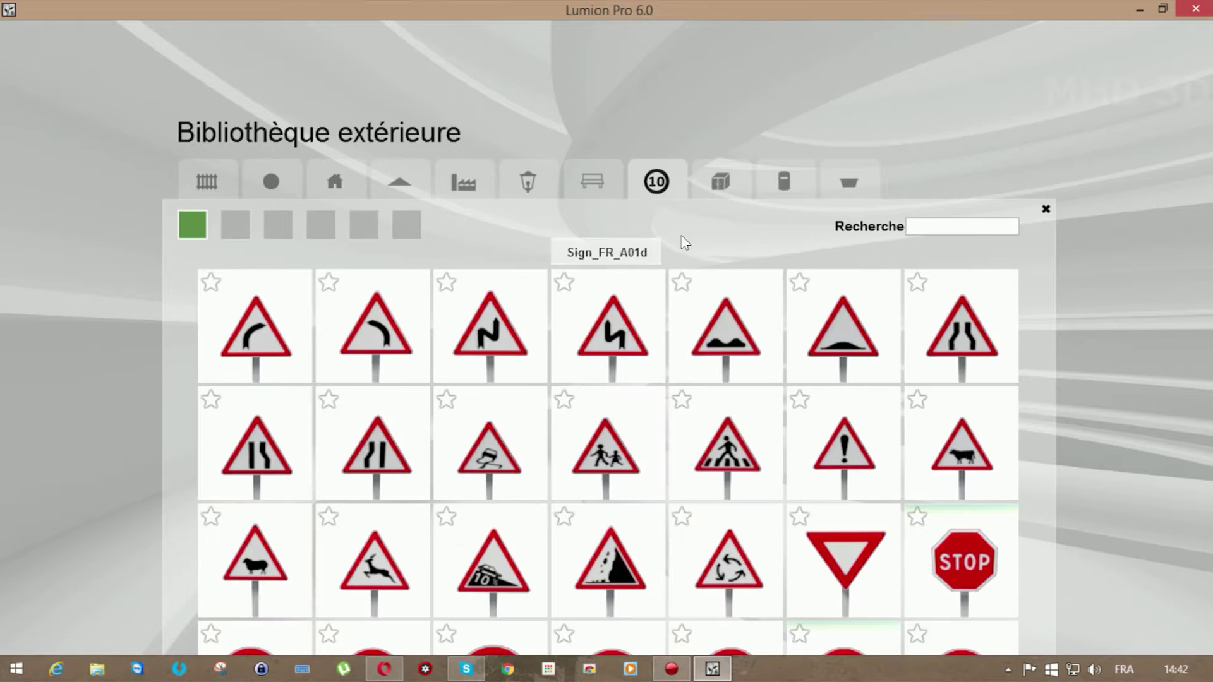
pyautogui.click(719, 197)
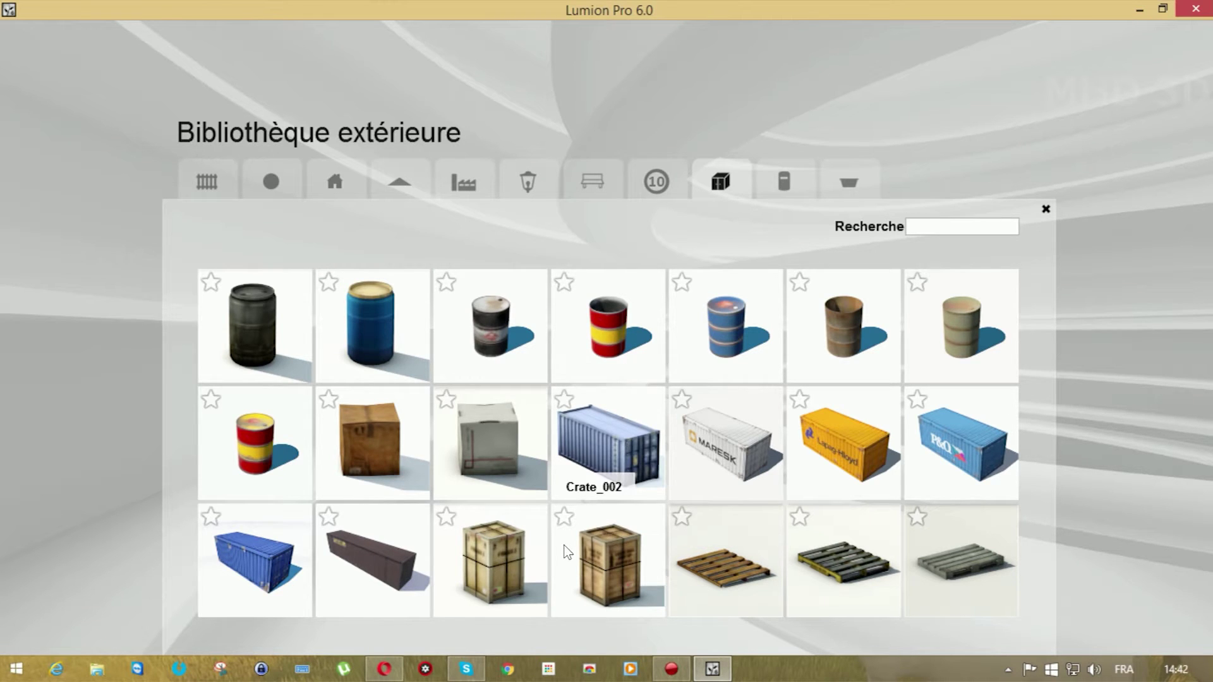
pyautogui.click(784, 182)
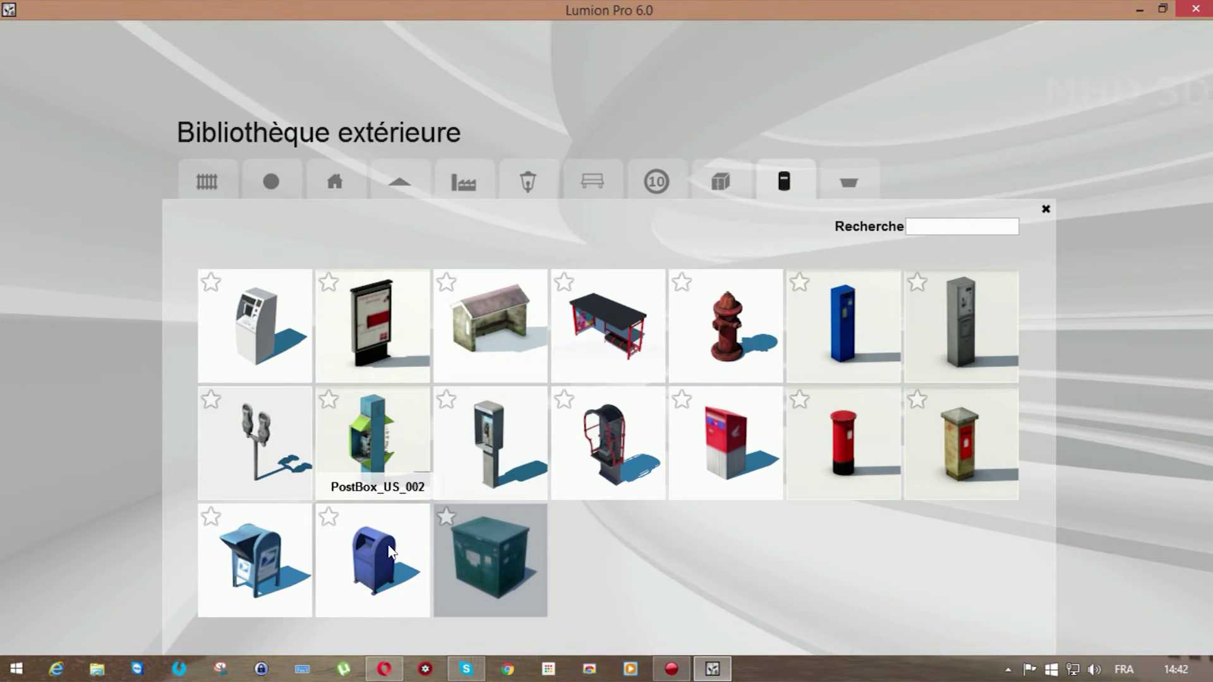
pyautogui.click(868, 185)
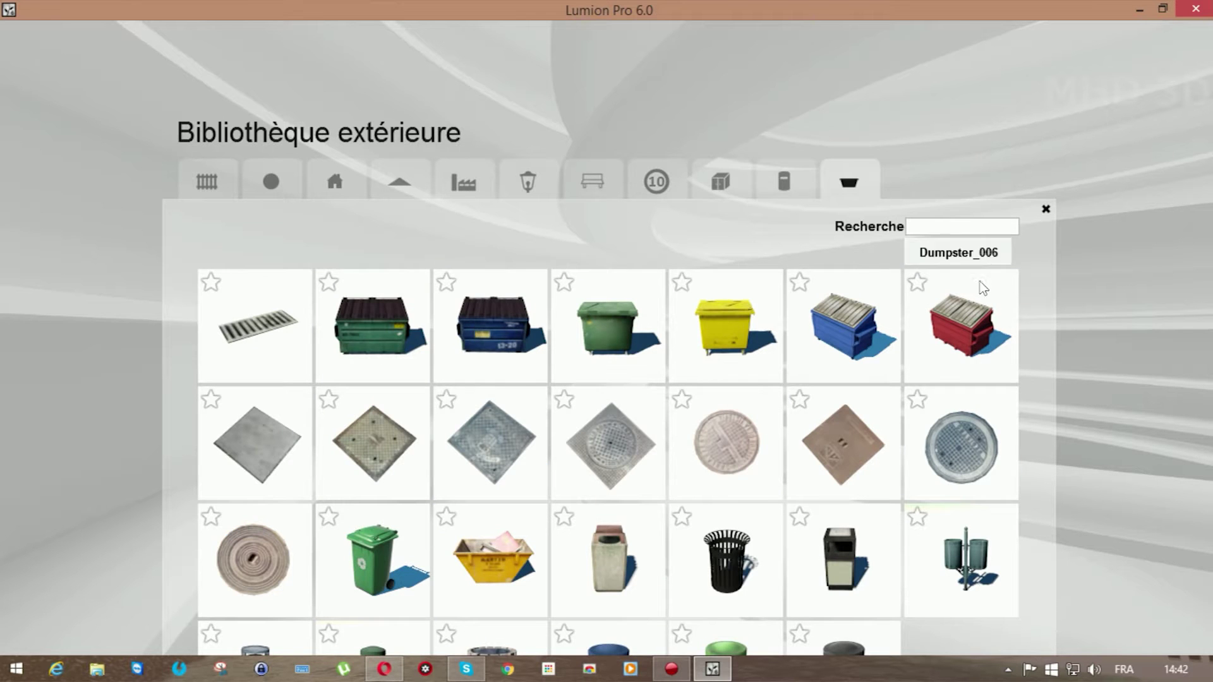
pyautogui.click(1044, 210)
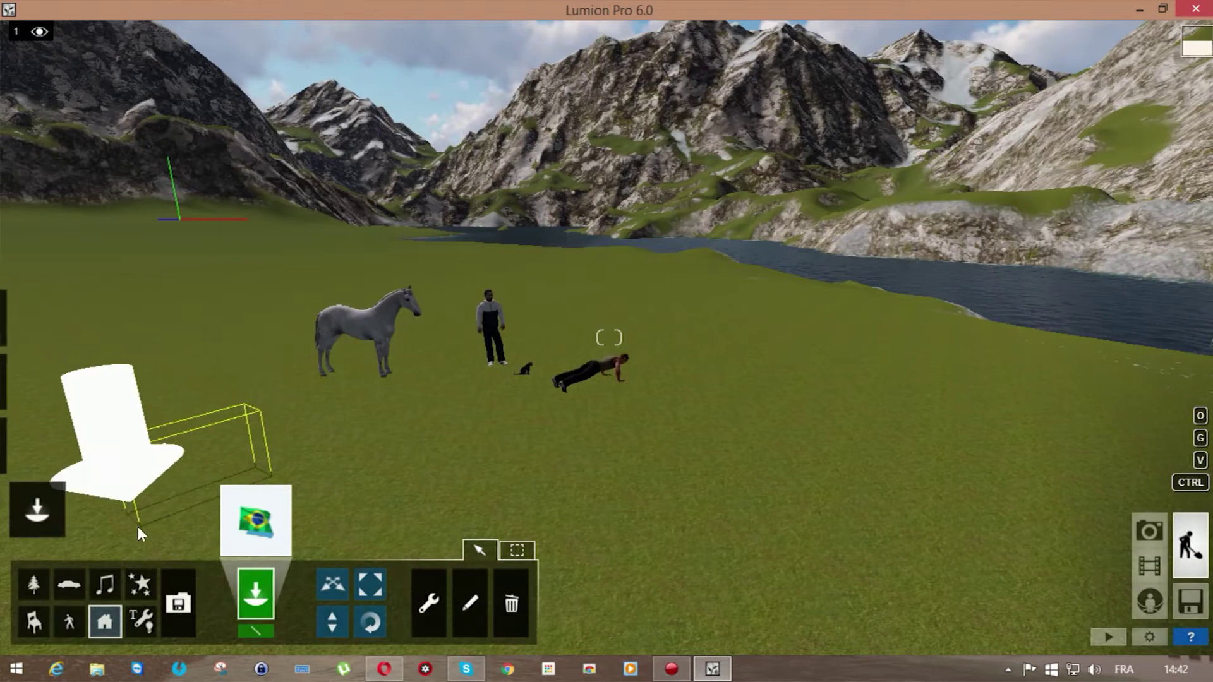
# Browse the sound library's location, nature, interior and people categories, and return to the scene.
pyautogui.click(109, 592)
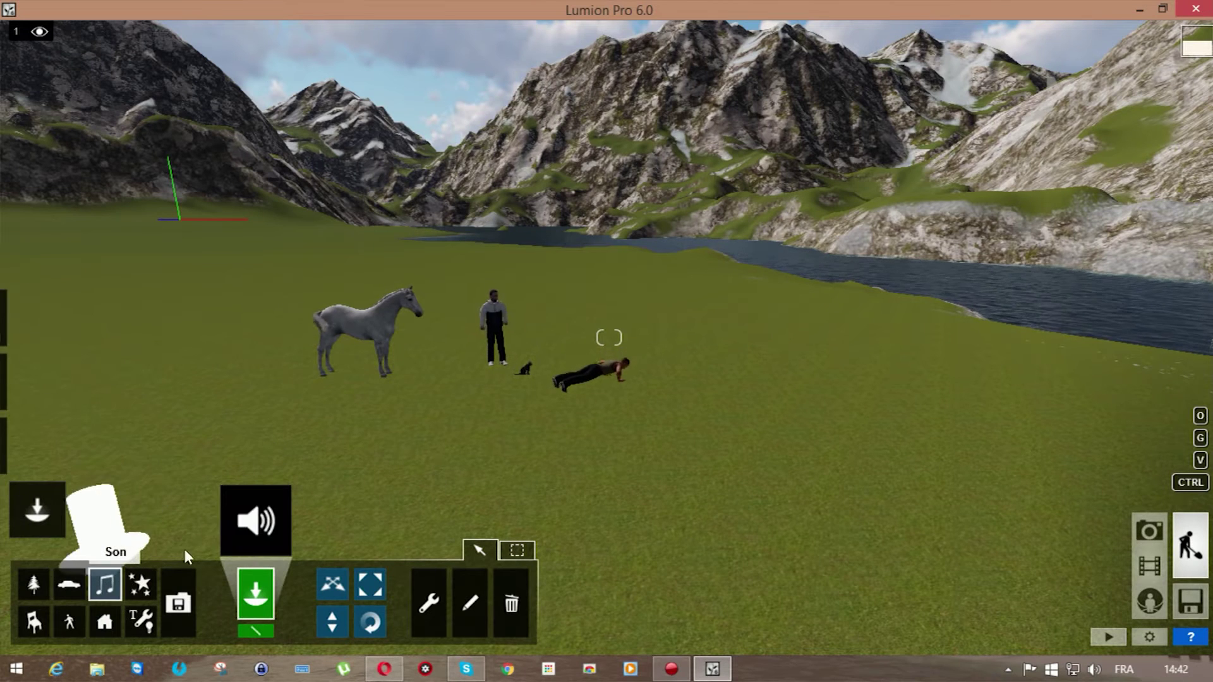
pyautogui.click(249, 519)
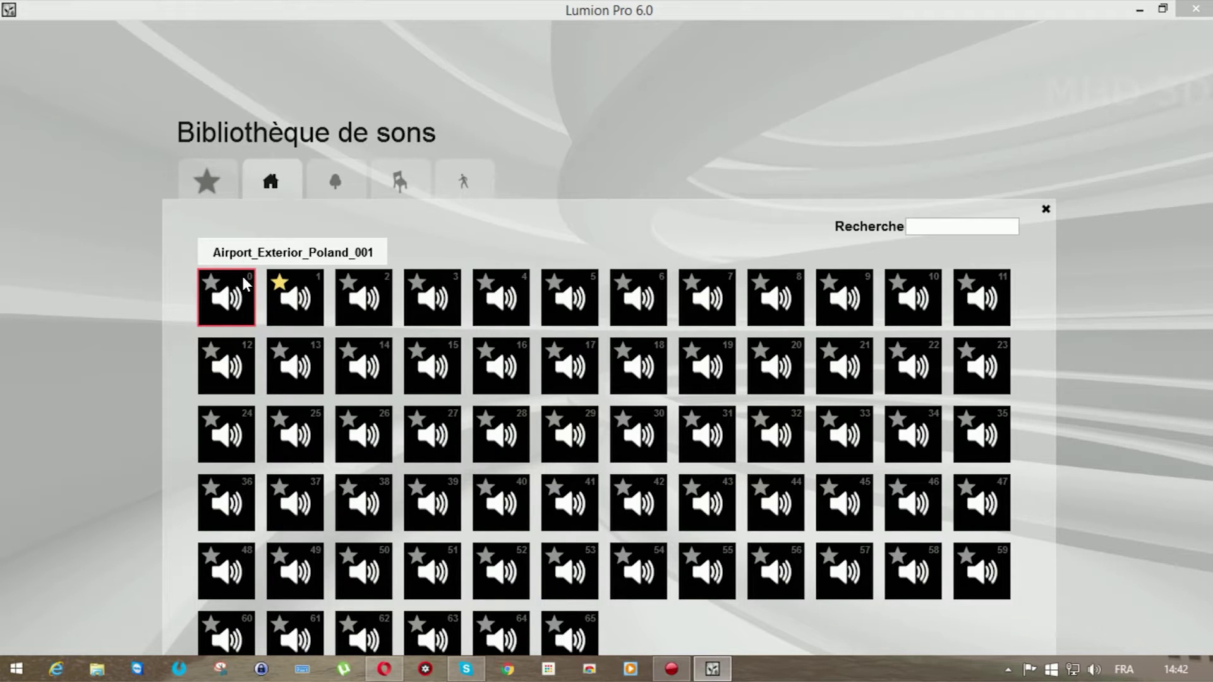
pyautogui.click(285, 288)
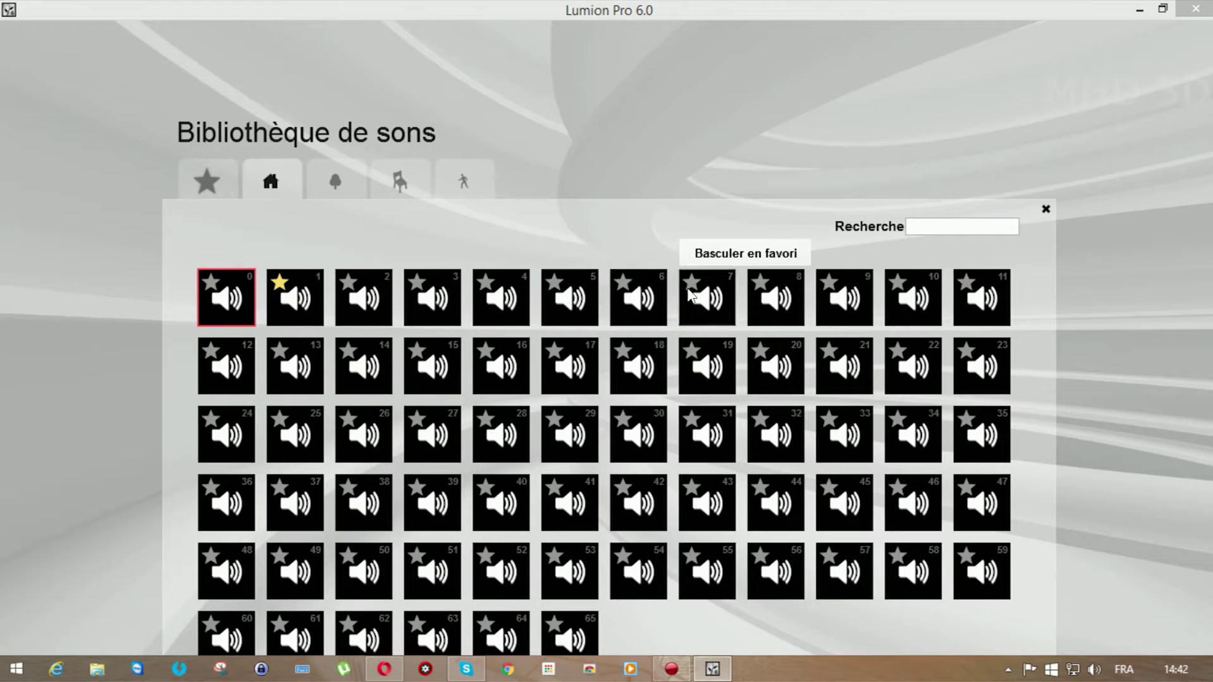
pyautogui.click(349, 169)
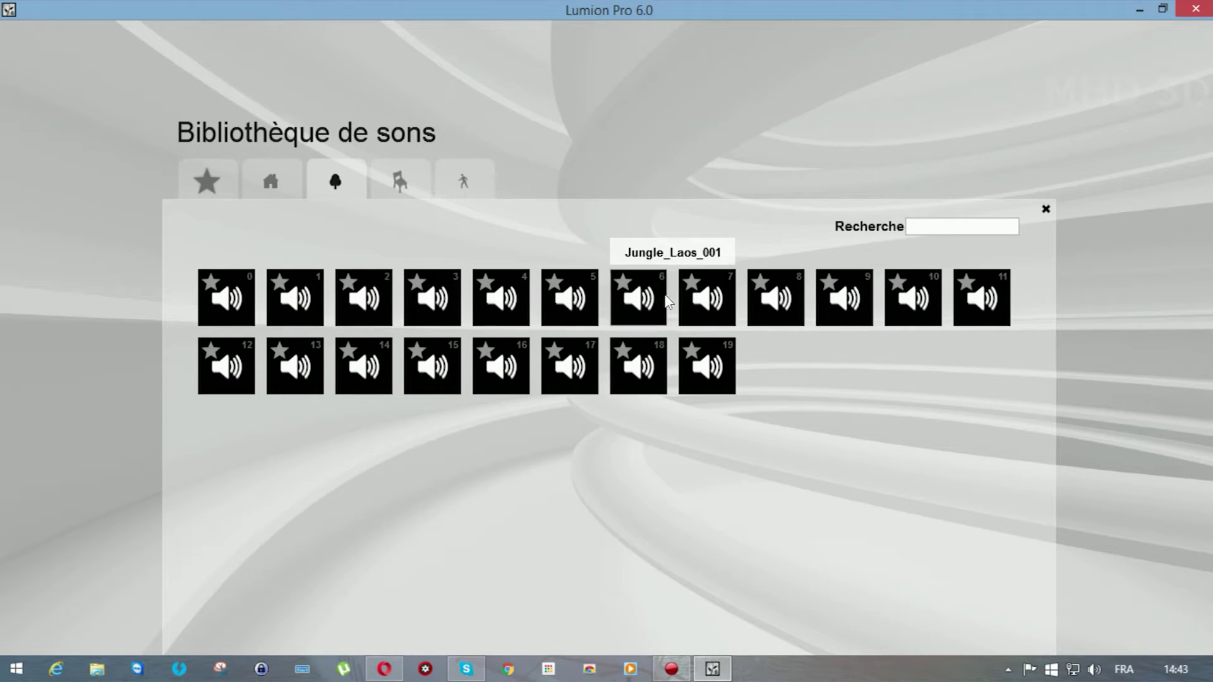
pyautogui.click(399, 182)
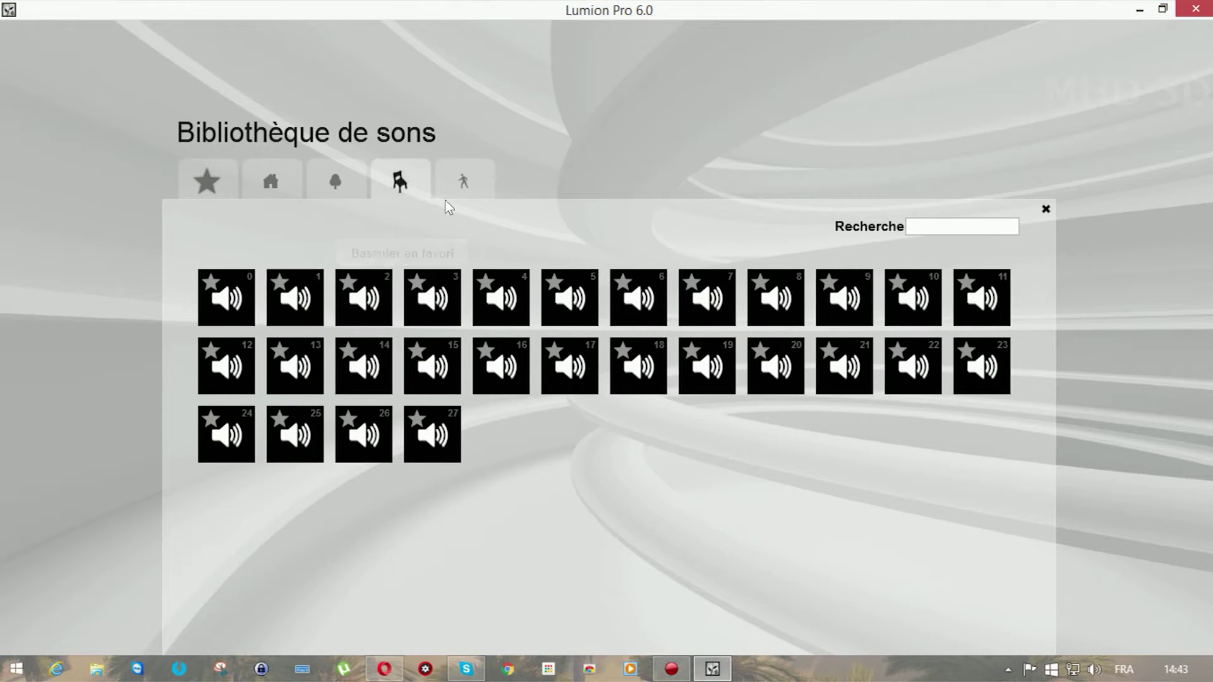
pyautogui.click(463, 182)
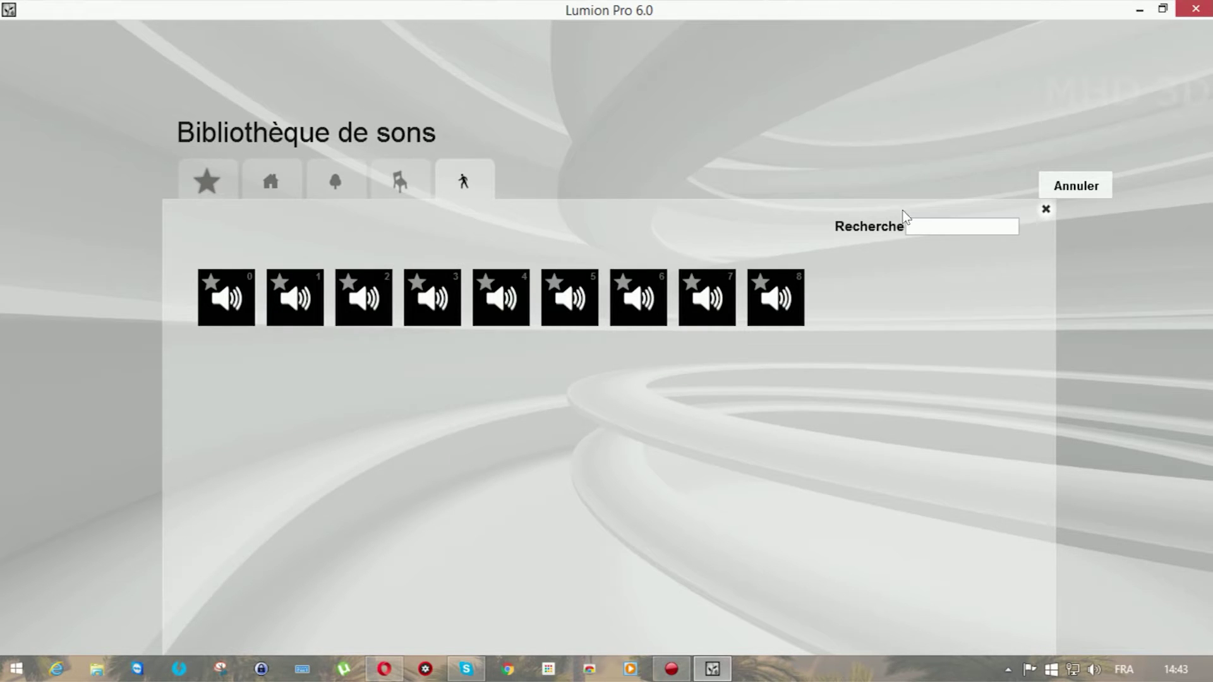
pyautogui.click(208, 284)
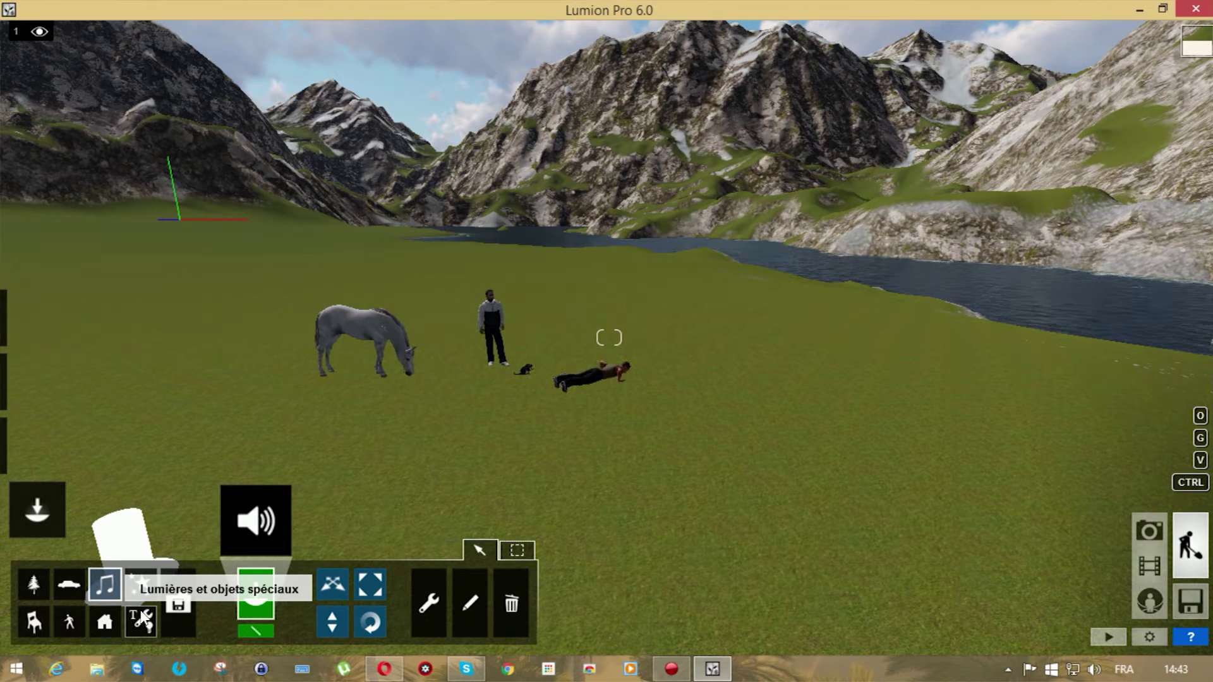
# Review the spotlights, omni lights and utility objects in the lights and special objects library, and close it.
pyautogui.click(141, 619)
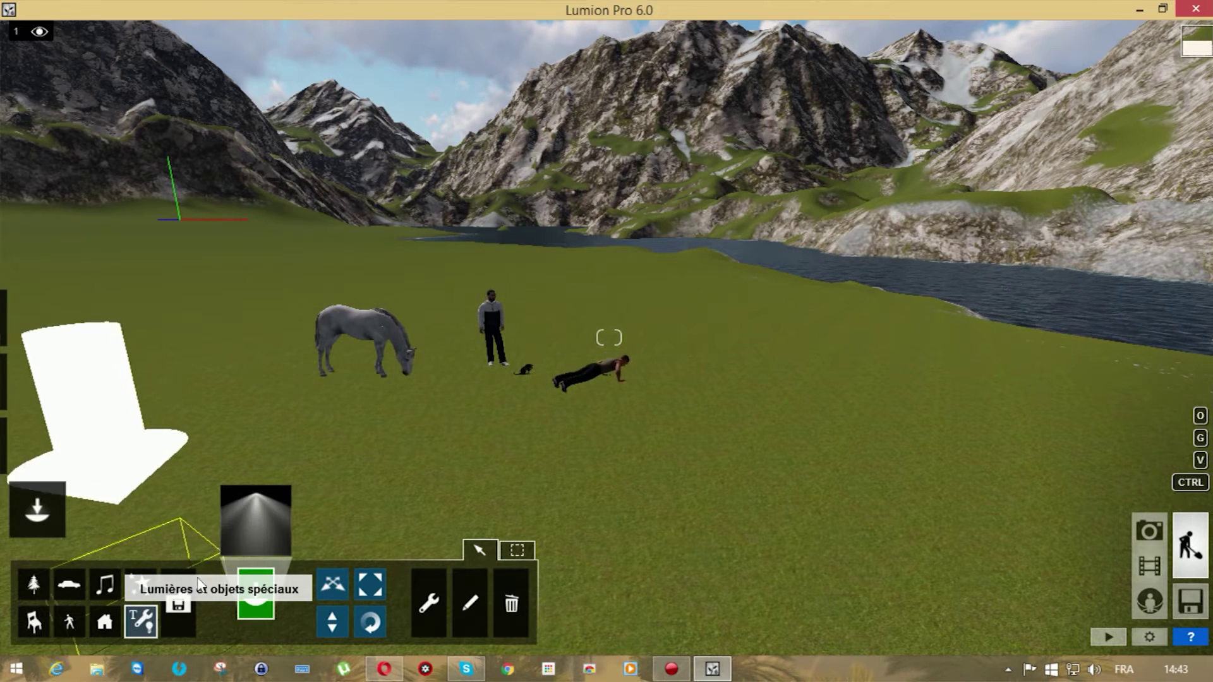
pyautogui.click(249, 525)
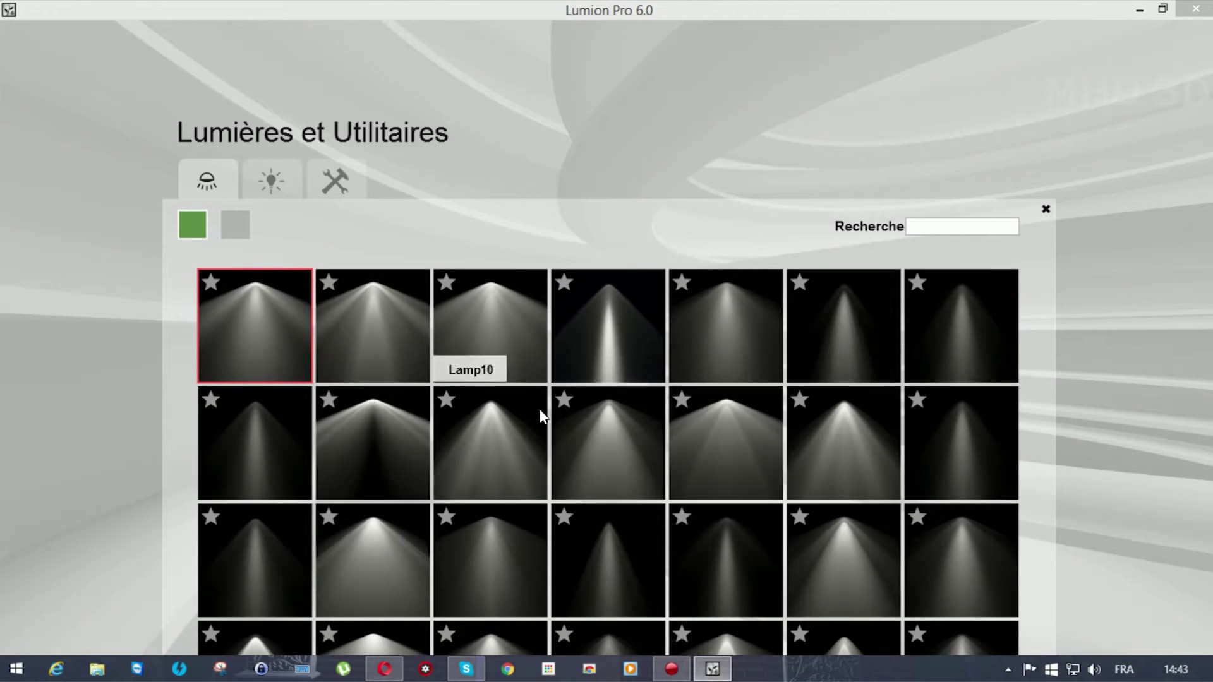
pyautogui.click(235, 224)
pyautogui.click(278, 175)
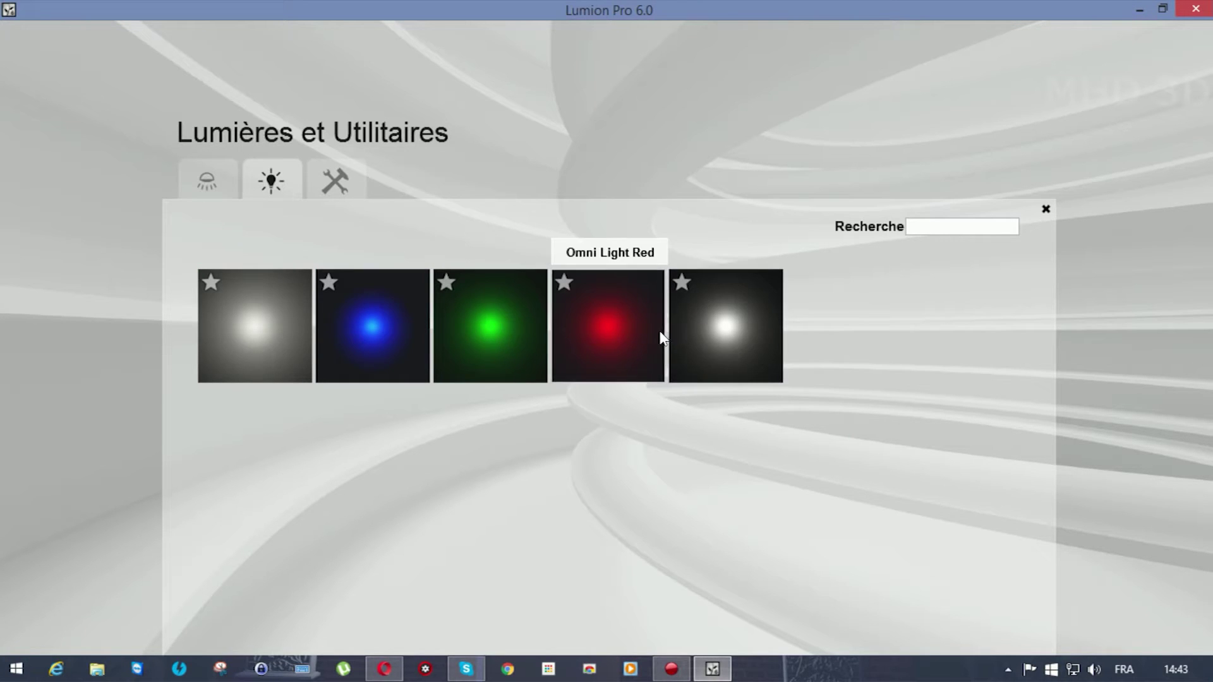
pyautogui.click(326, 182)
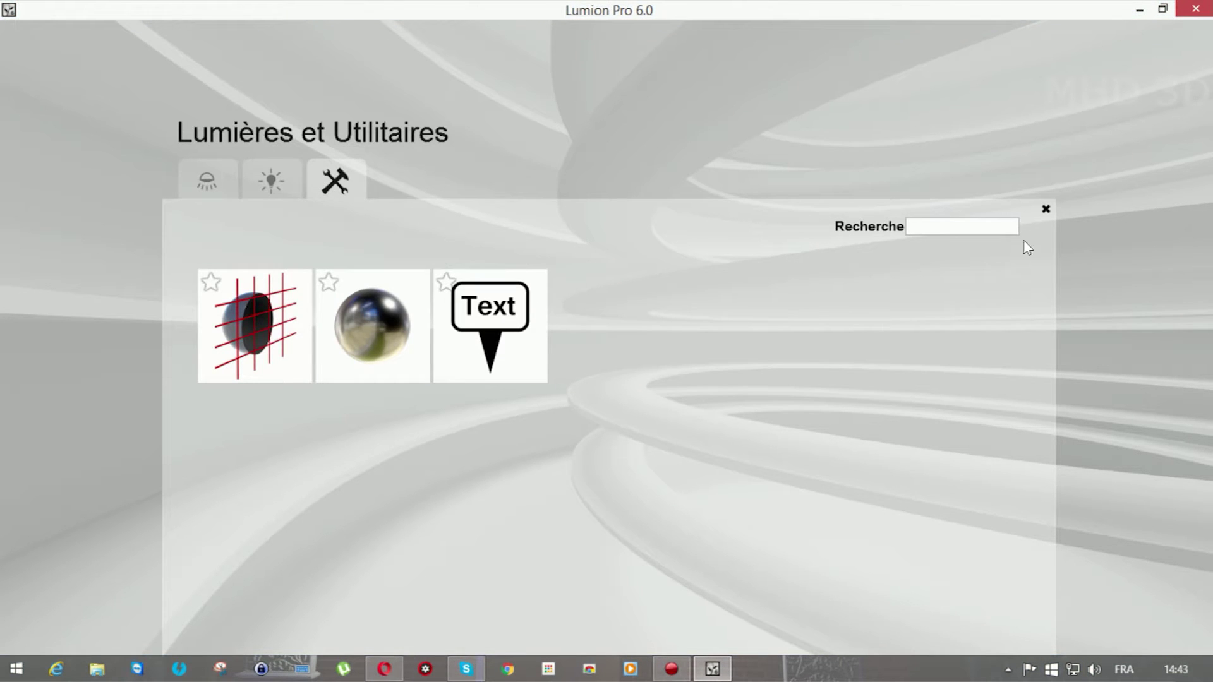
pyautogui.click(1074, 186)
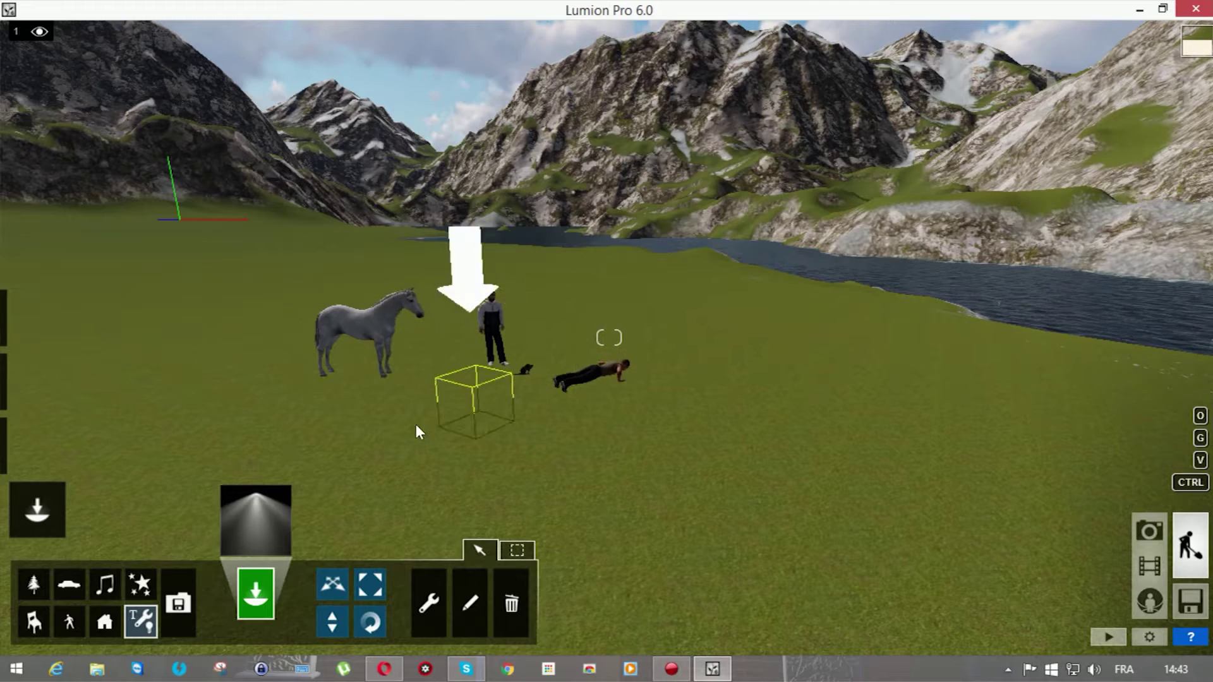
# Choose the Fountain001 effect from the effects library and place it on the grass in front of the man doing push-ups.
pyautogui.click(139, 584)
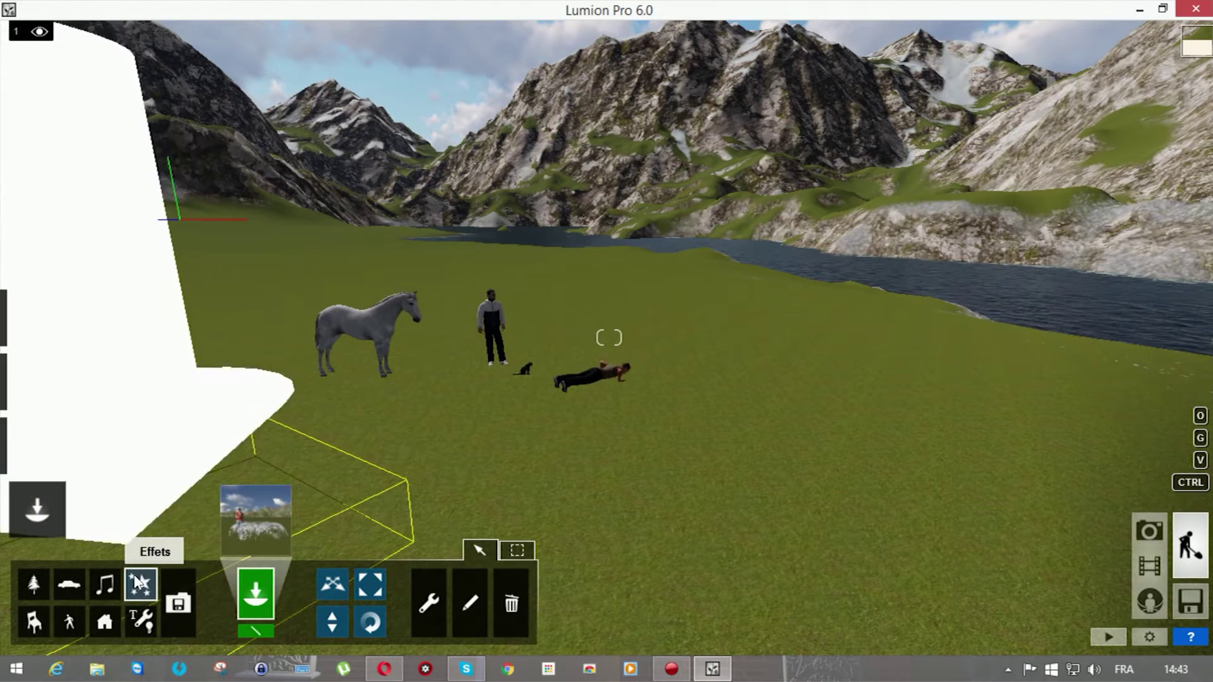
pyautogui.click(260, 503)
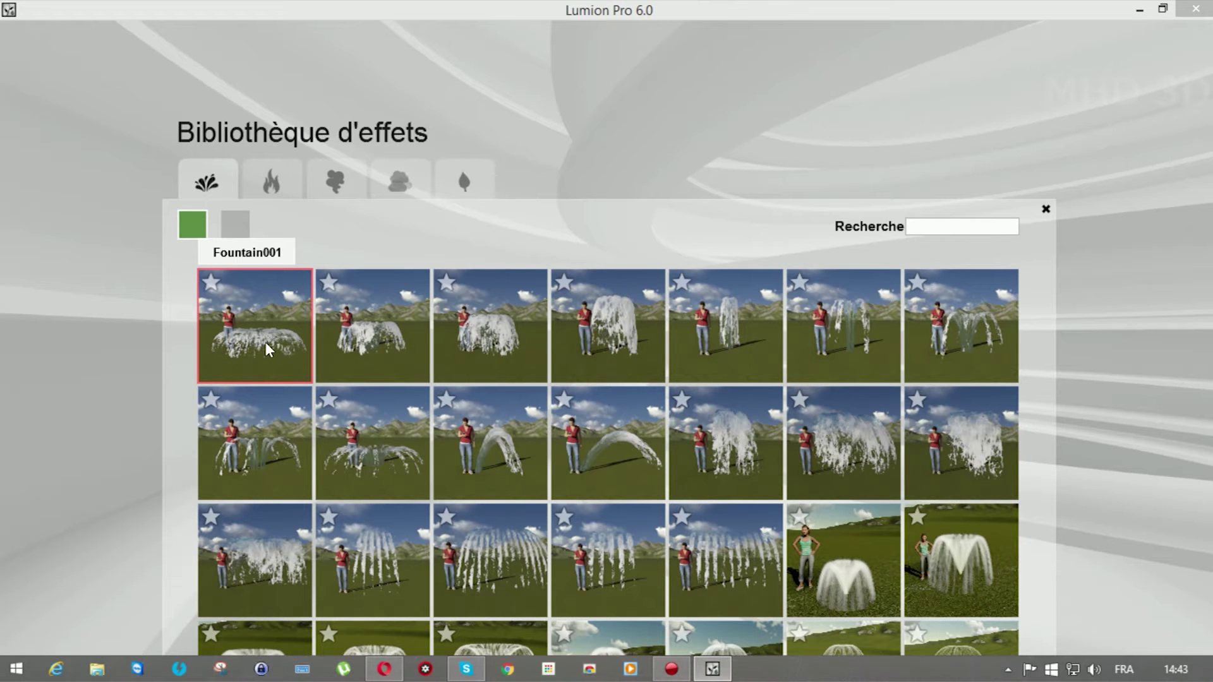
pyautogui.click(266, 342)
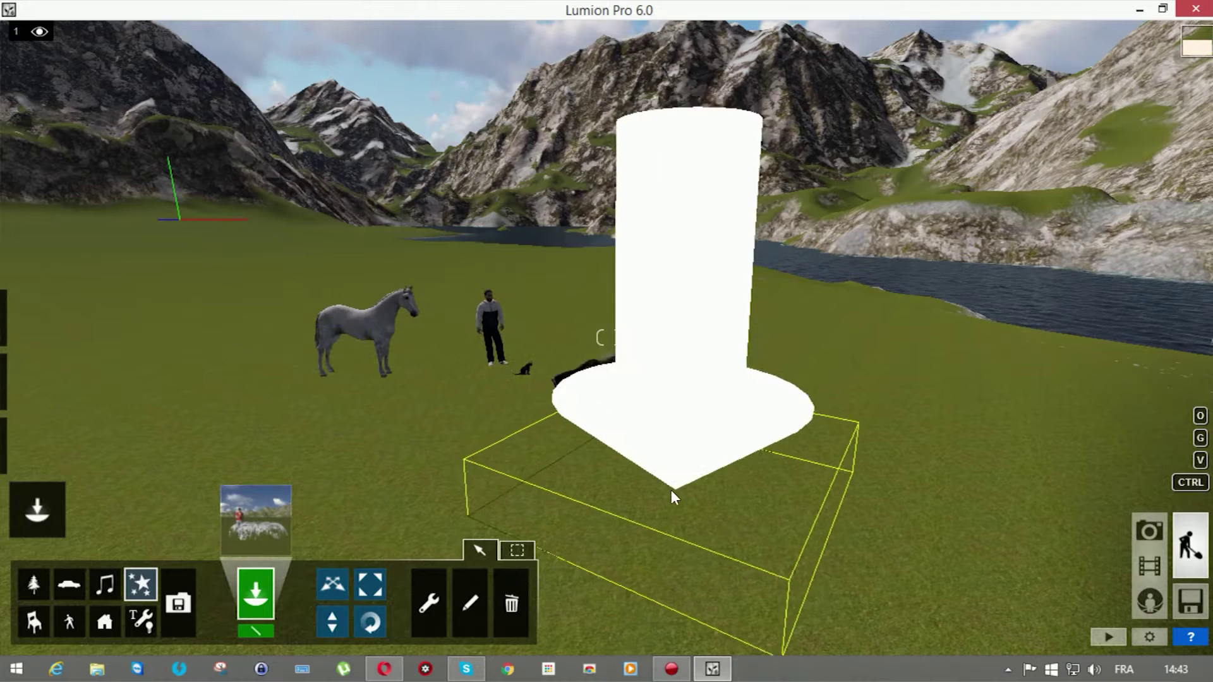
pyautogui.click(676, 482)
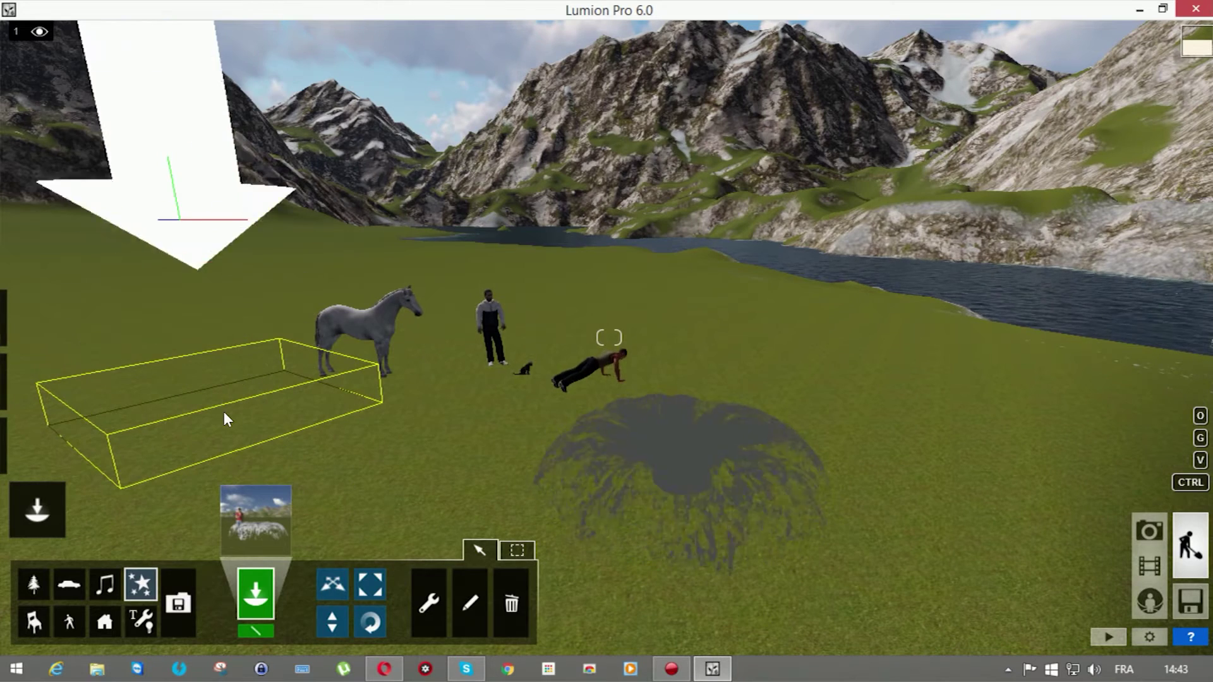
# Revisit the fountain models in the effects library and open the Lumion settings.
pyautogui.click(255, 518)
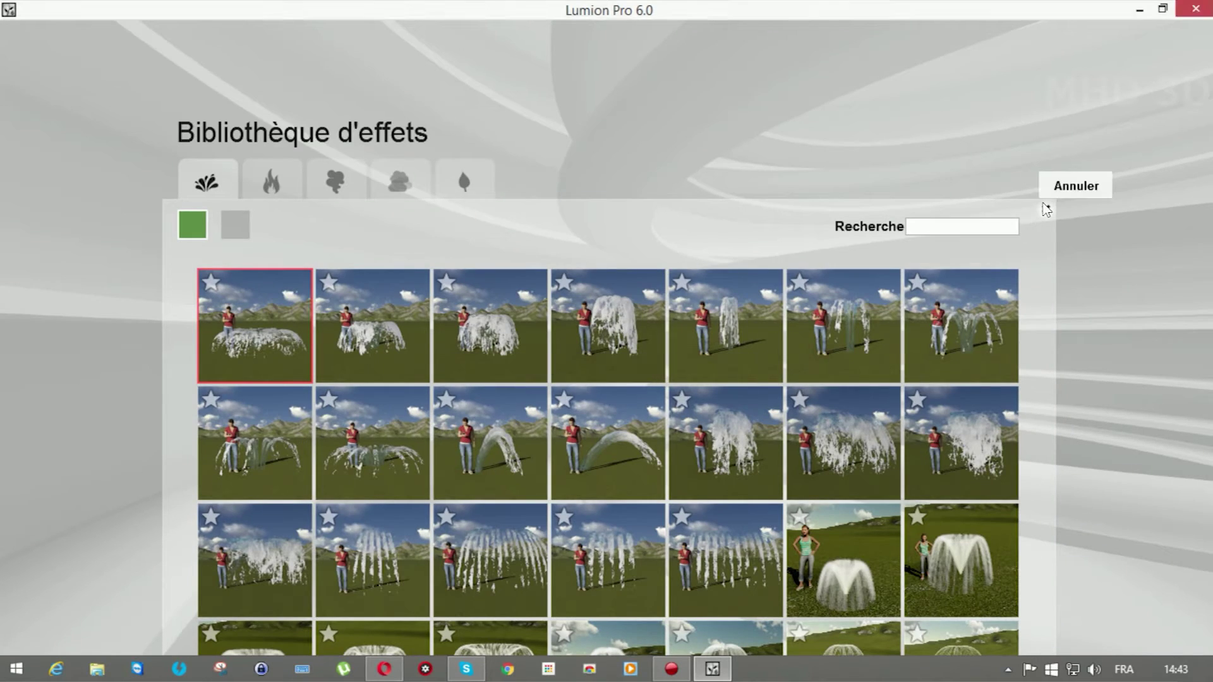
pyautogui.click(1045, 209)
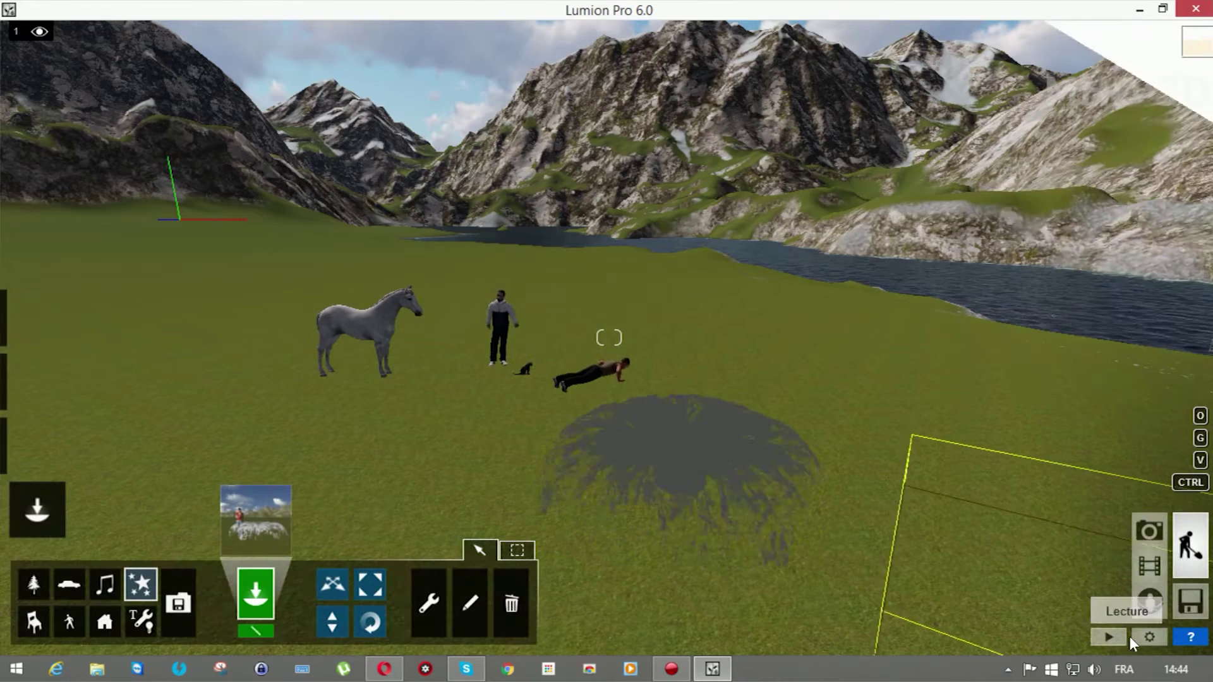
pyautogui.click(1135, 636)
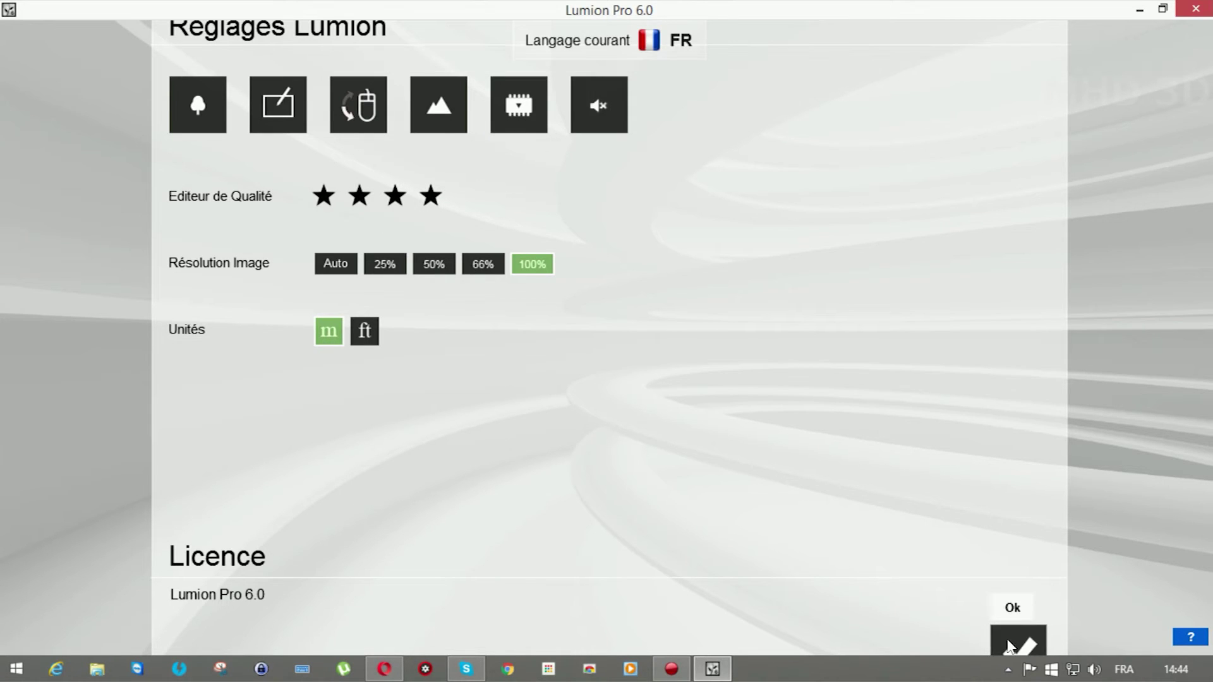
# Close the settings and review the fire, smoke and fog categories of the effects library.
pyautogui.press('Escape')
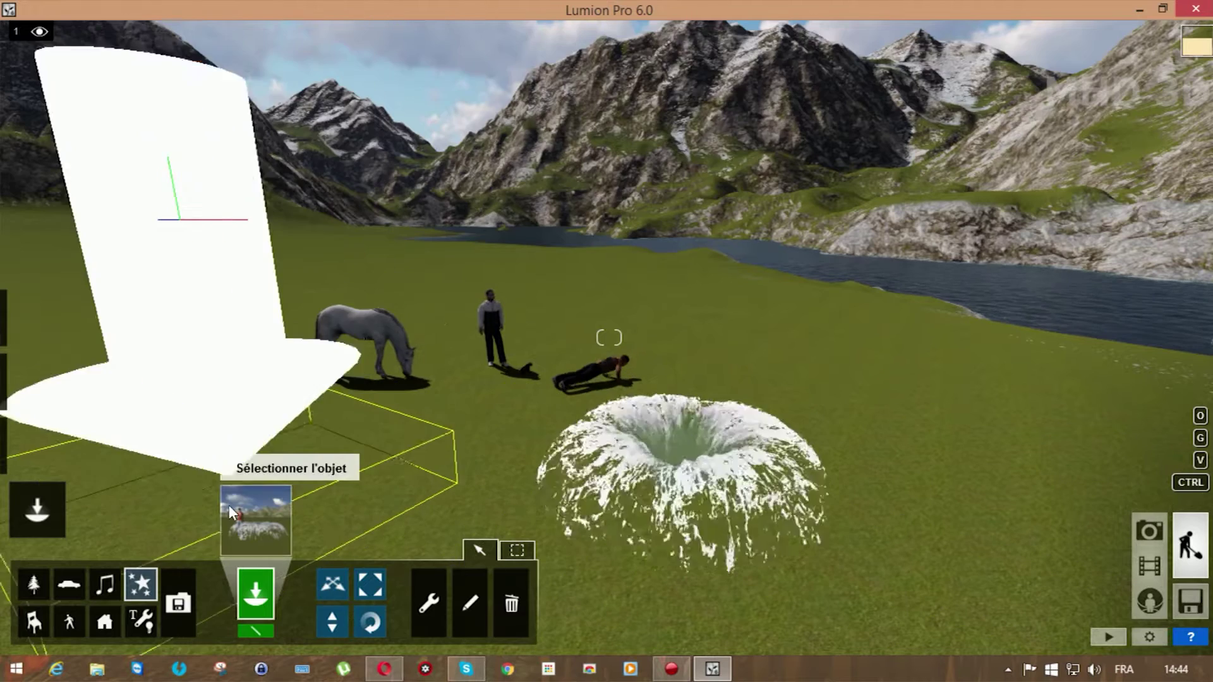
pyautogui.click(252, 506)
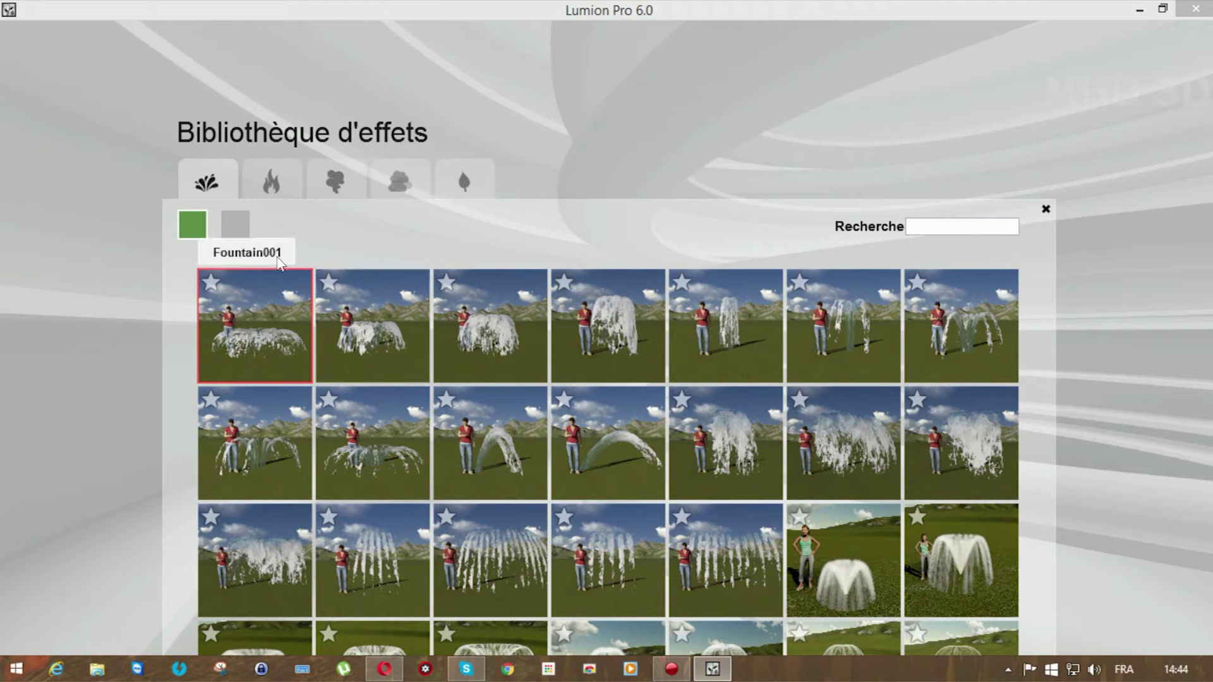
pyautogui.click(272, 182)
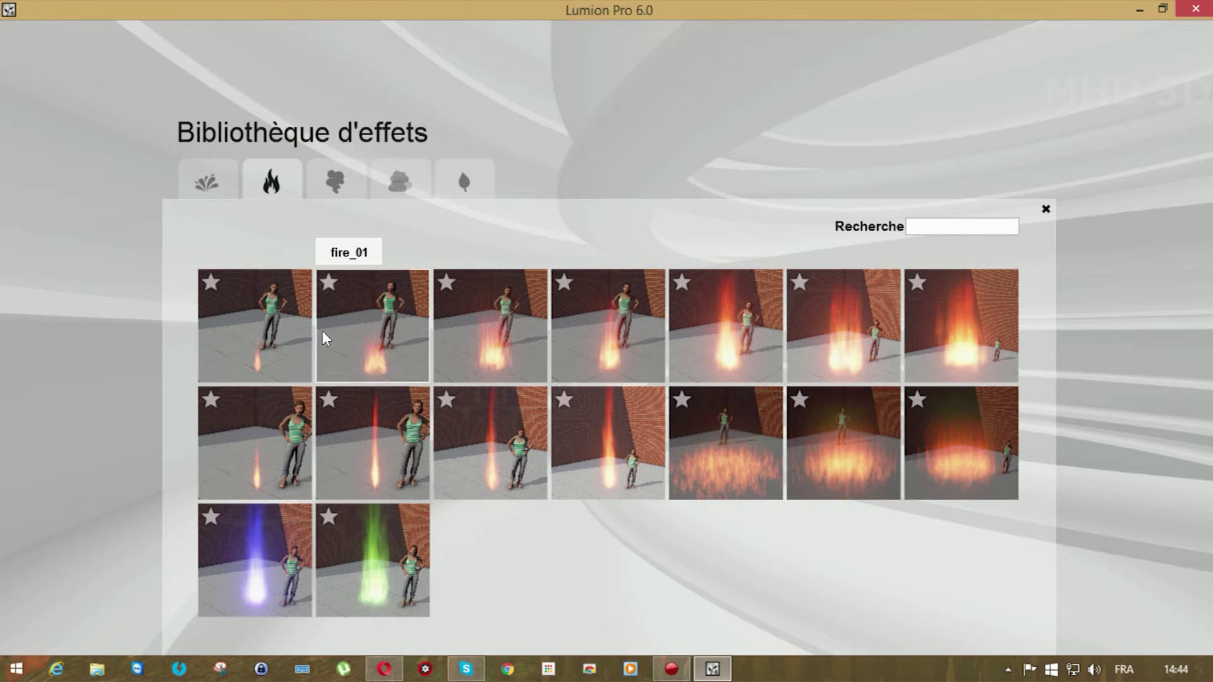
pyautogui.click(335, 182)
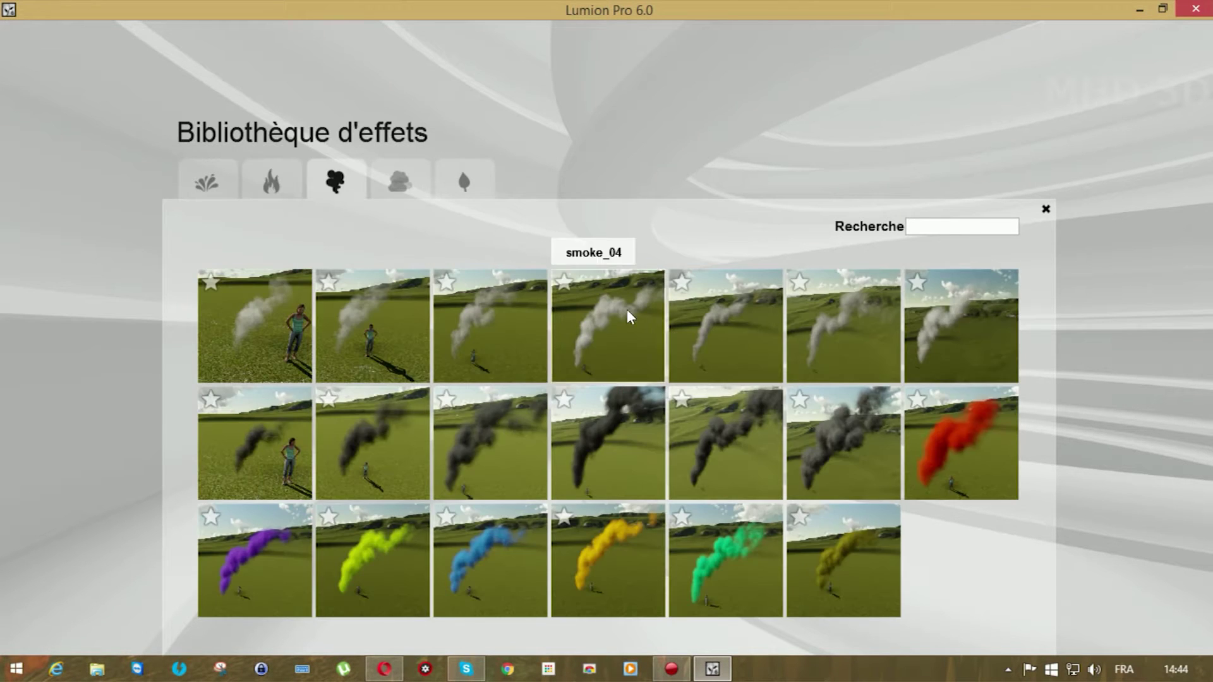
pyautogui.click(382, 166)
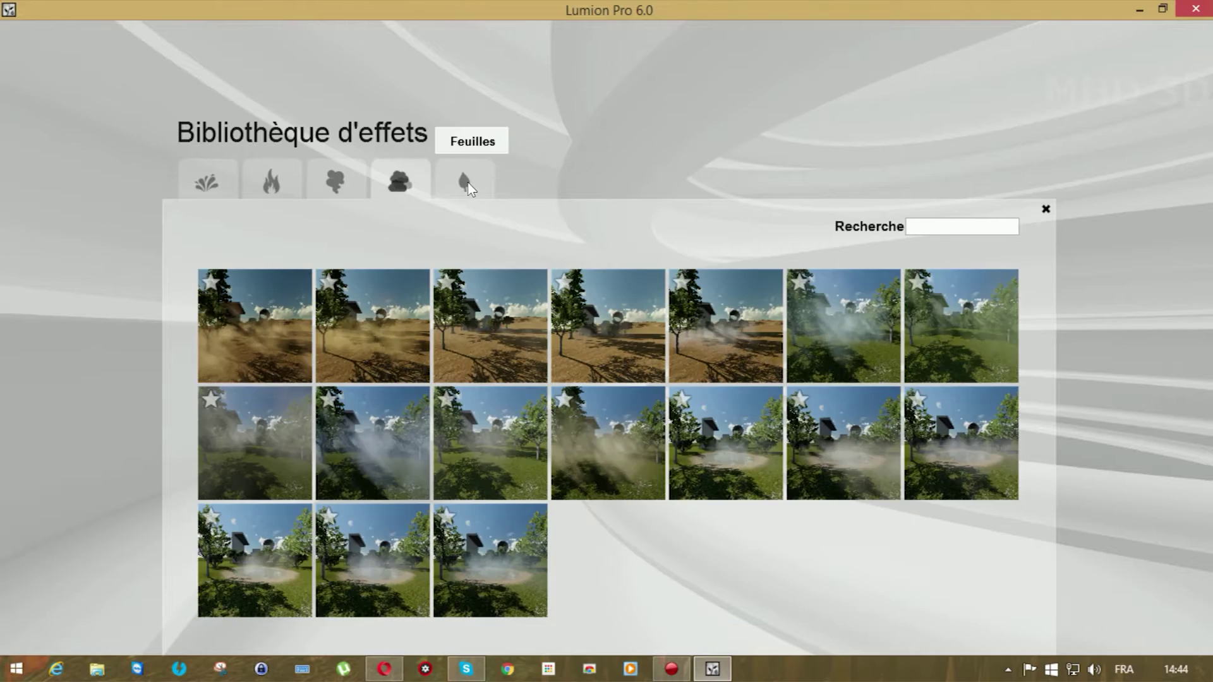
# Choose the red leaves effect from the Feuilles category and place it on the grass beside the fountain.
pyautogui.click(467, 183)
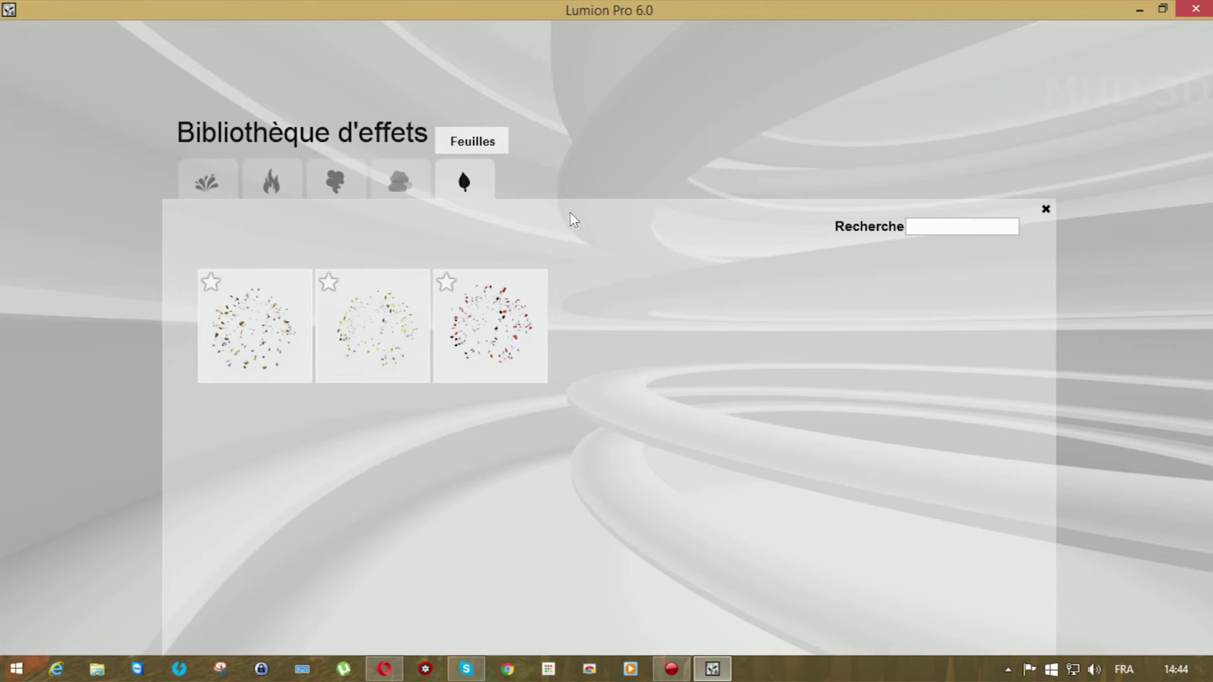
pyautogui.click(538, 307)
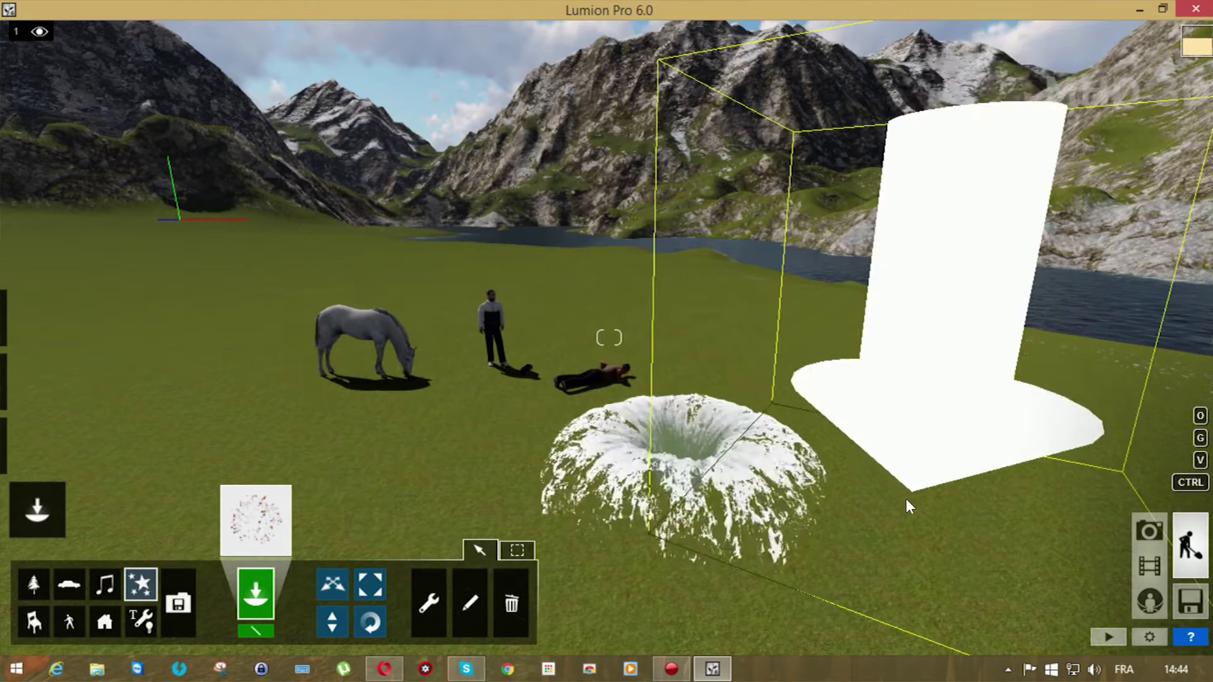
pyautogui.click(906, 499)
pyautogui.press('s')
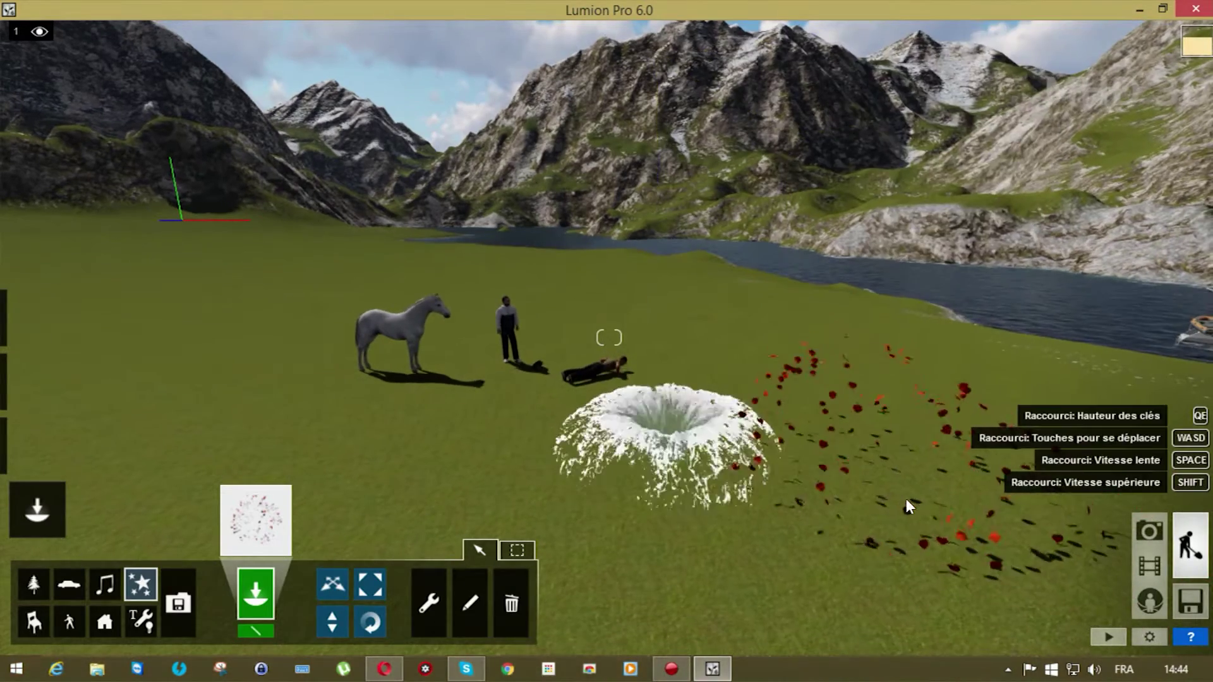
pyautogui.click(671, 472)
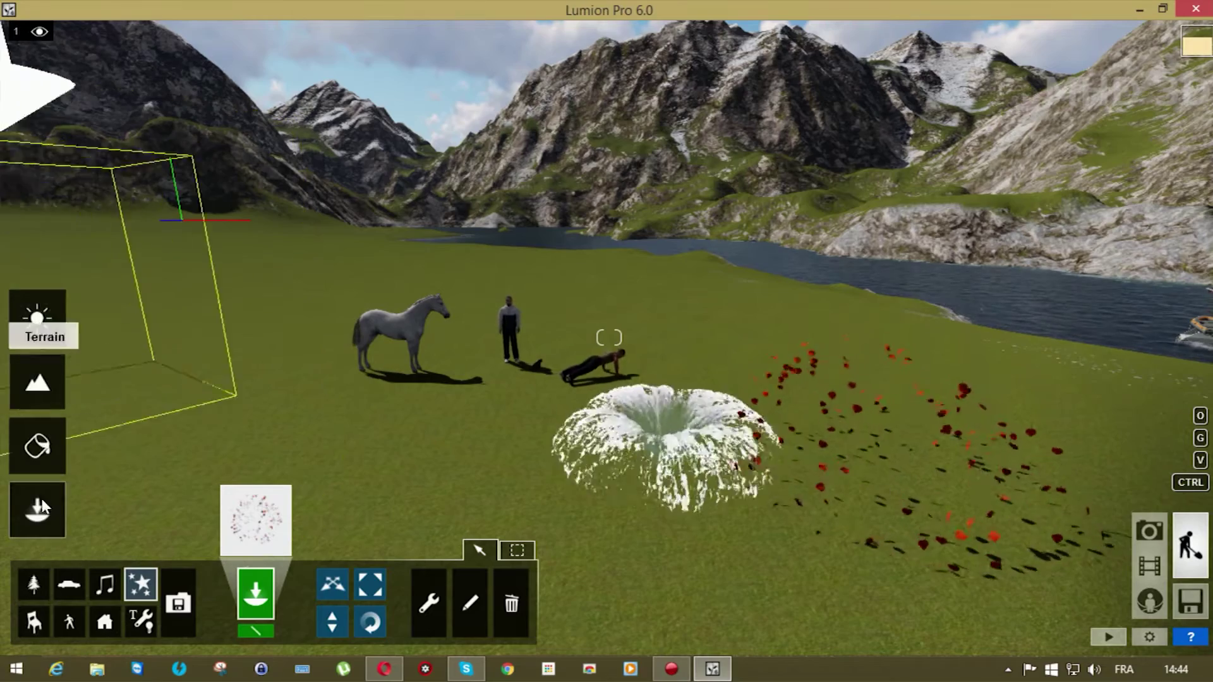
# Look through the imported models in the import library and close it.
pyautogui.click(184, 604)
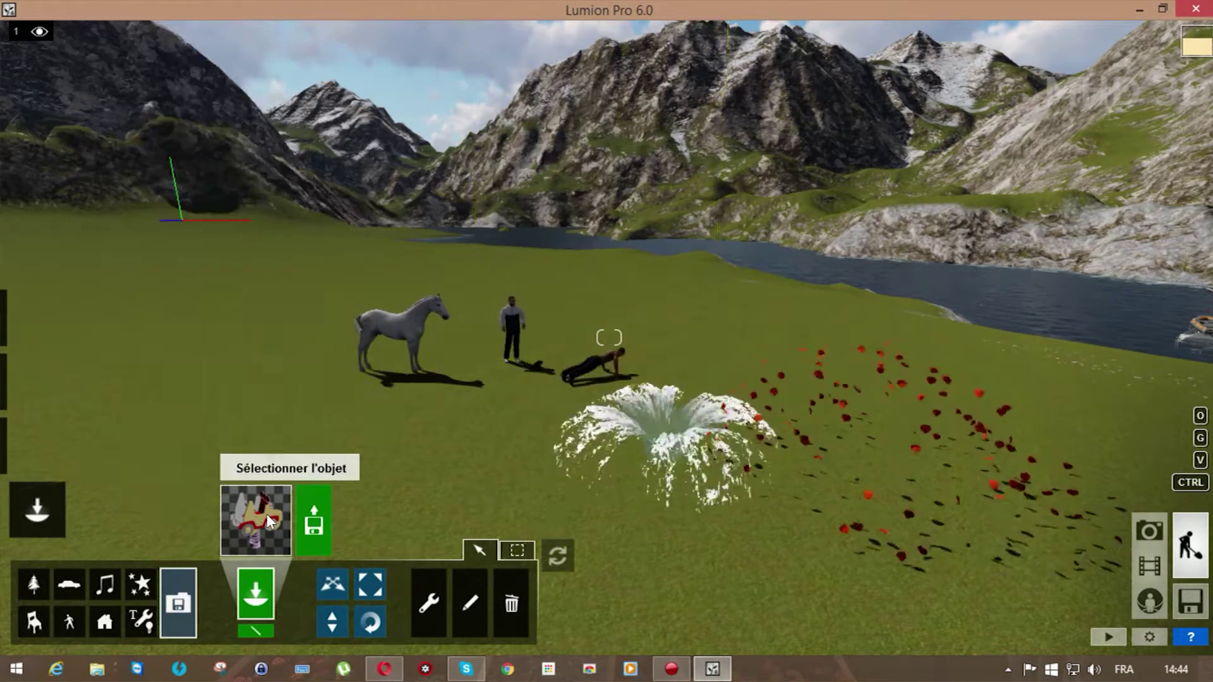
pyautogui.click(266, 514)
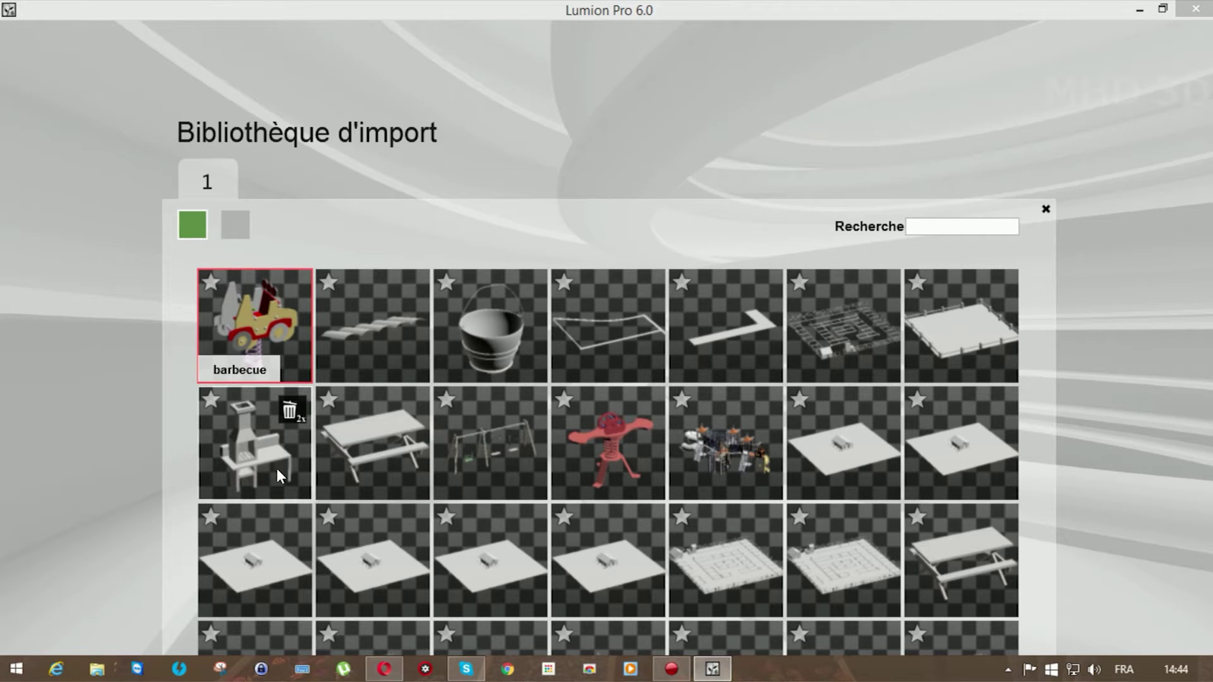
pyautogui.click(1044, 209)
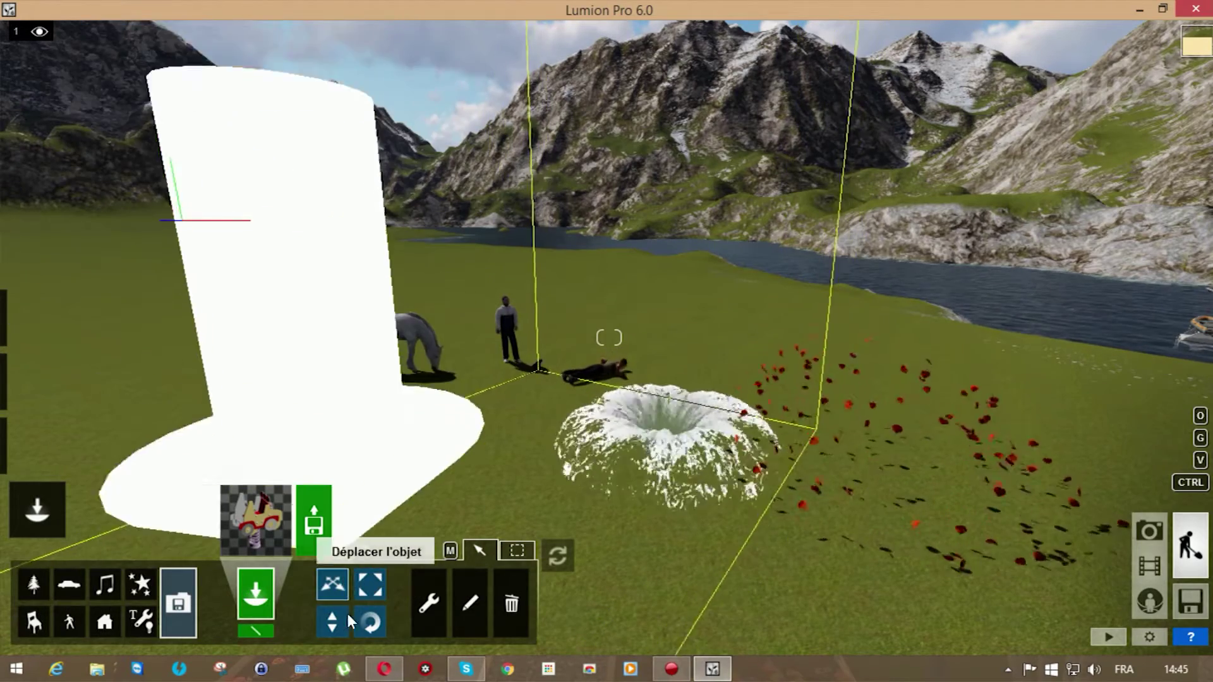
pyautogui.moveTo(93, 476)
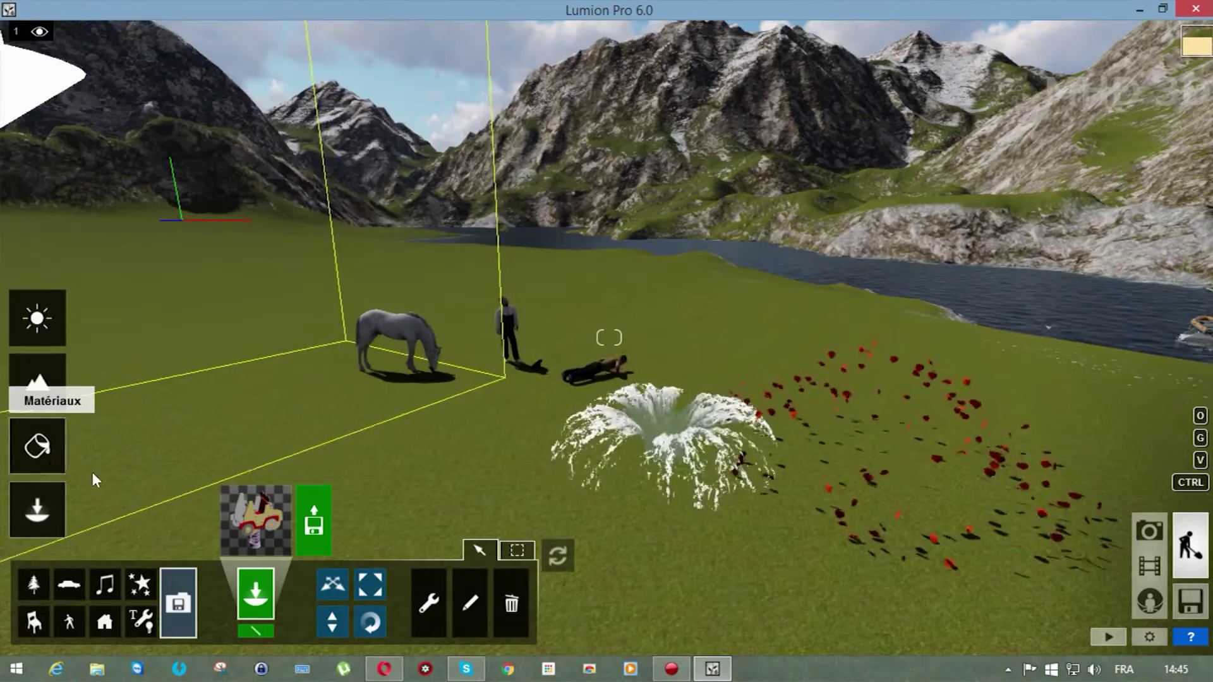
# Area-select the horse, the standing man and the man doing push-ups, view their rotation settings, and clear the selection.
pyautogui.click(517, 551)
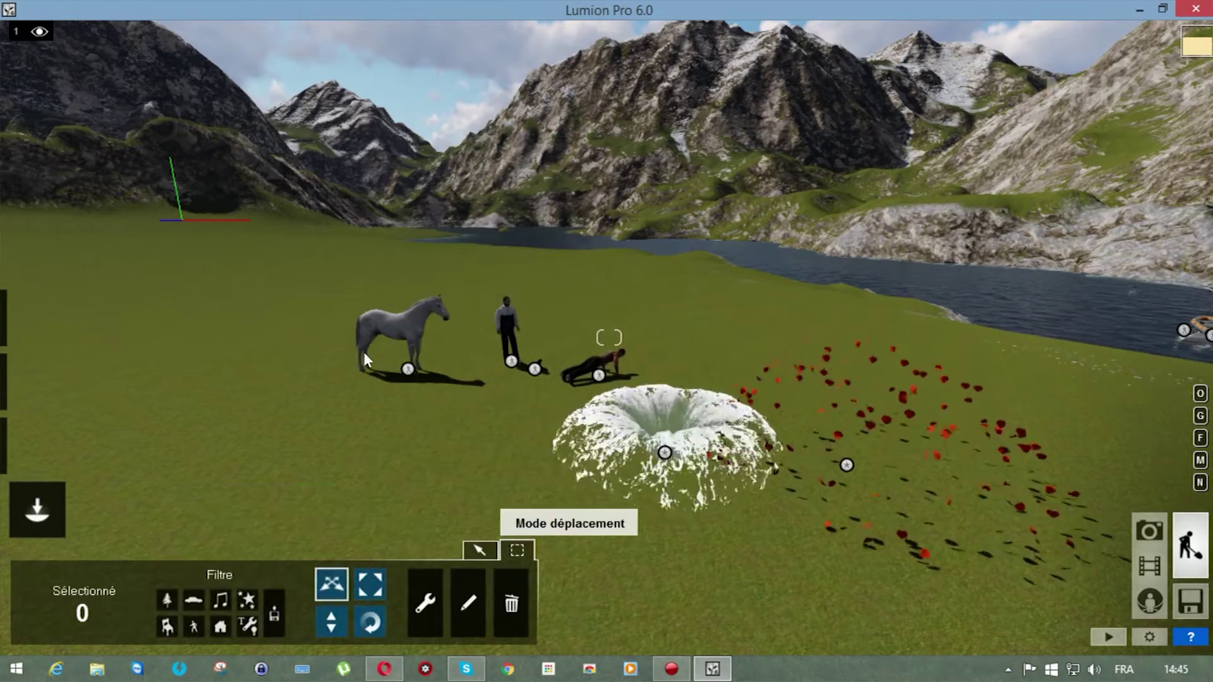
pyautogui.moveTo(293, 251); pyautogui.dragTo(449, 434)
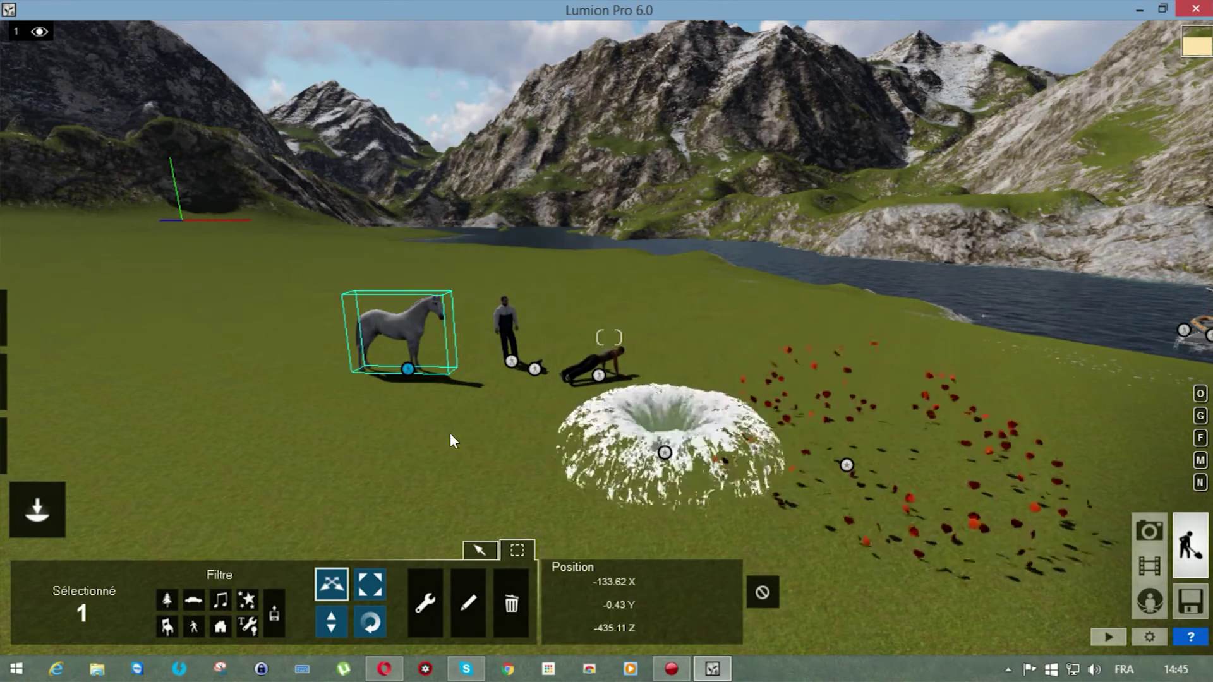
pyautogui.moveTo(645, 407); pyautogui.dragTo(472, 256)
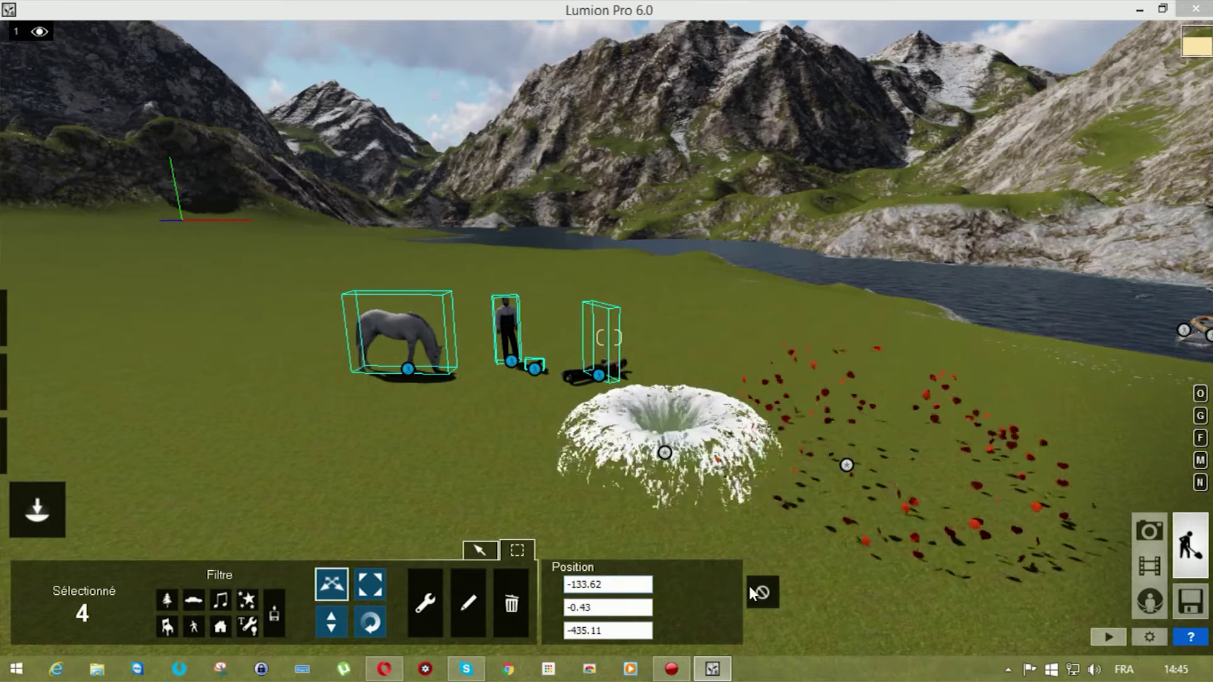
pyautogui.click(373, 585)
pyautogui.click(369, 622)
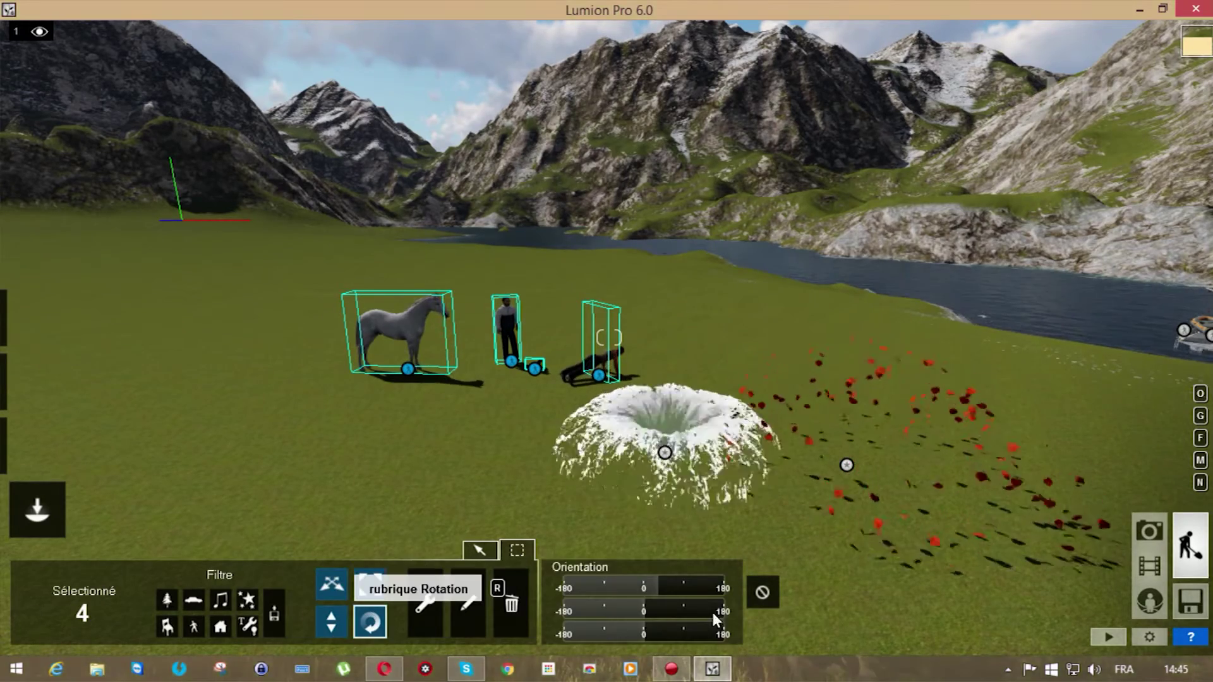
pyautogui.click(764, 592)
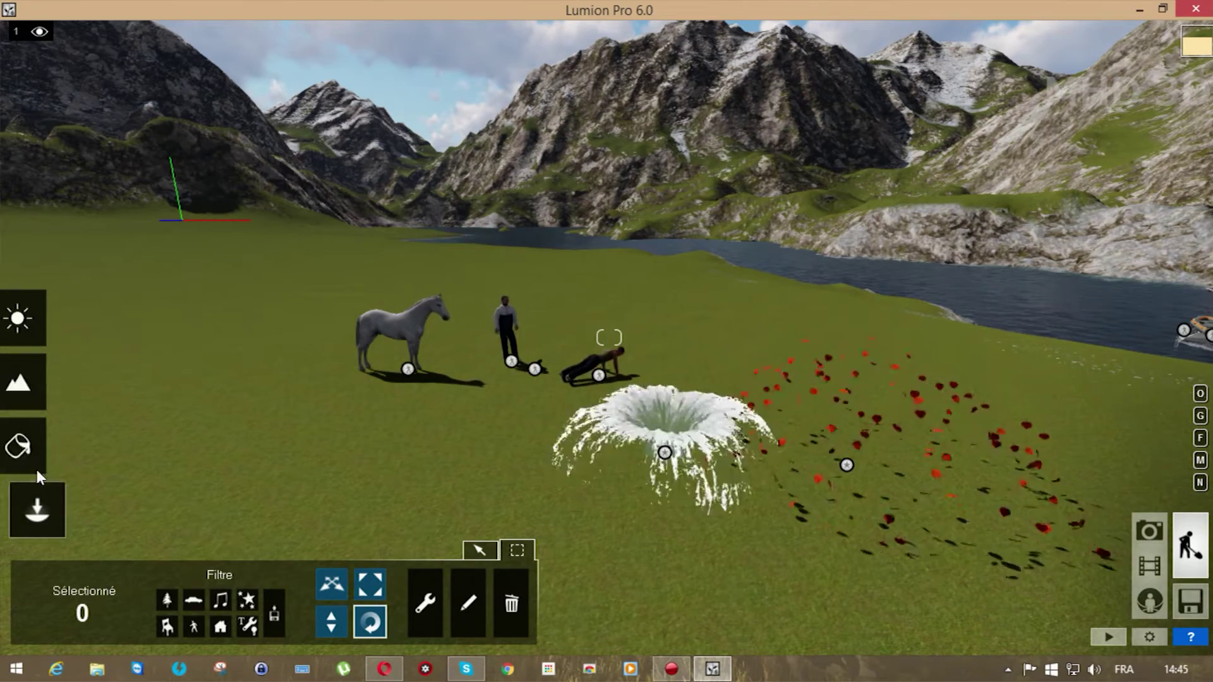
pyautogui.click(479, 554)
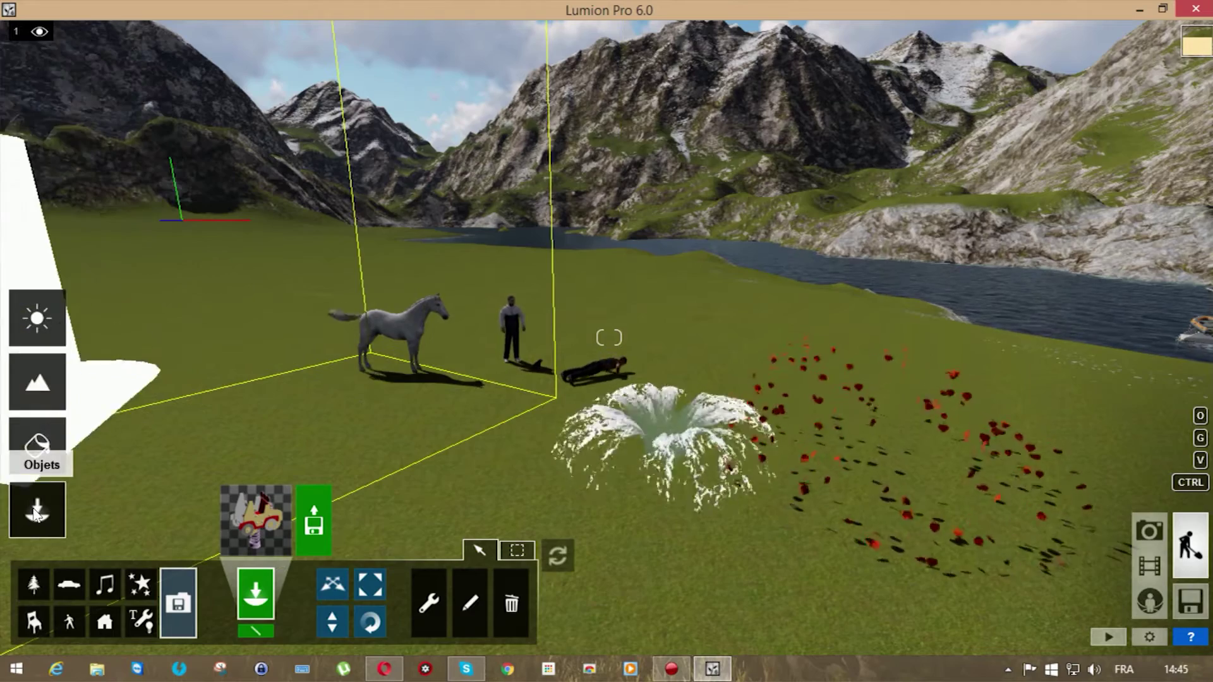
# Look at the material editor and return to object placement.
pyautogui.click(37, 446)
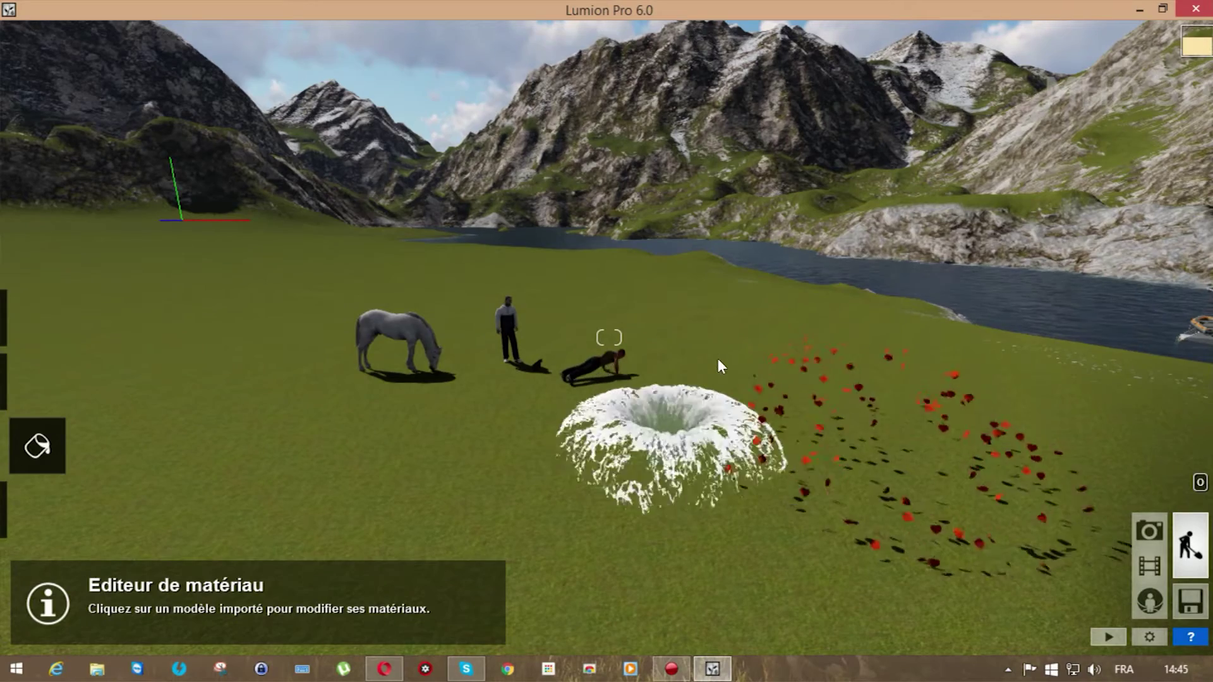
pyautogui.moveTo(30, 438)
pyautogui.click(37, 509)
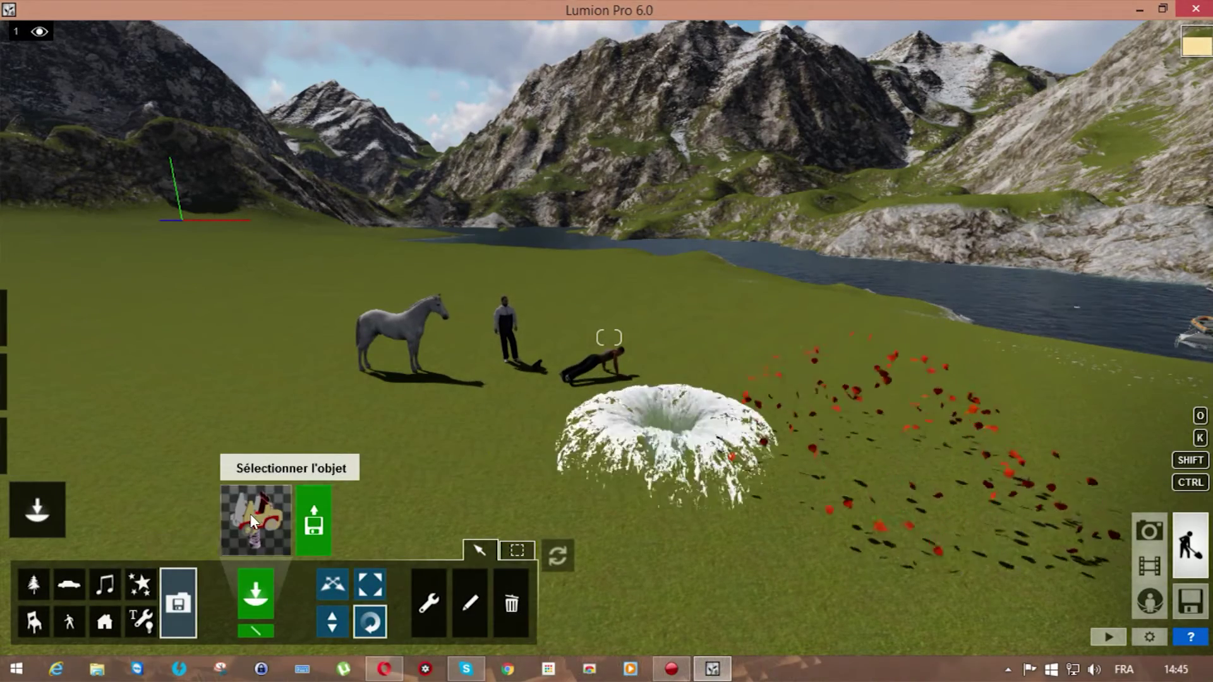
# Place the imported barbecue model on the grass on the horse's side of the scene and scale it down.
pyautogui.click(250, 513)
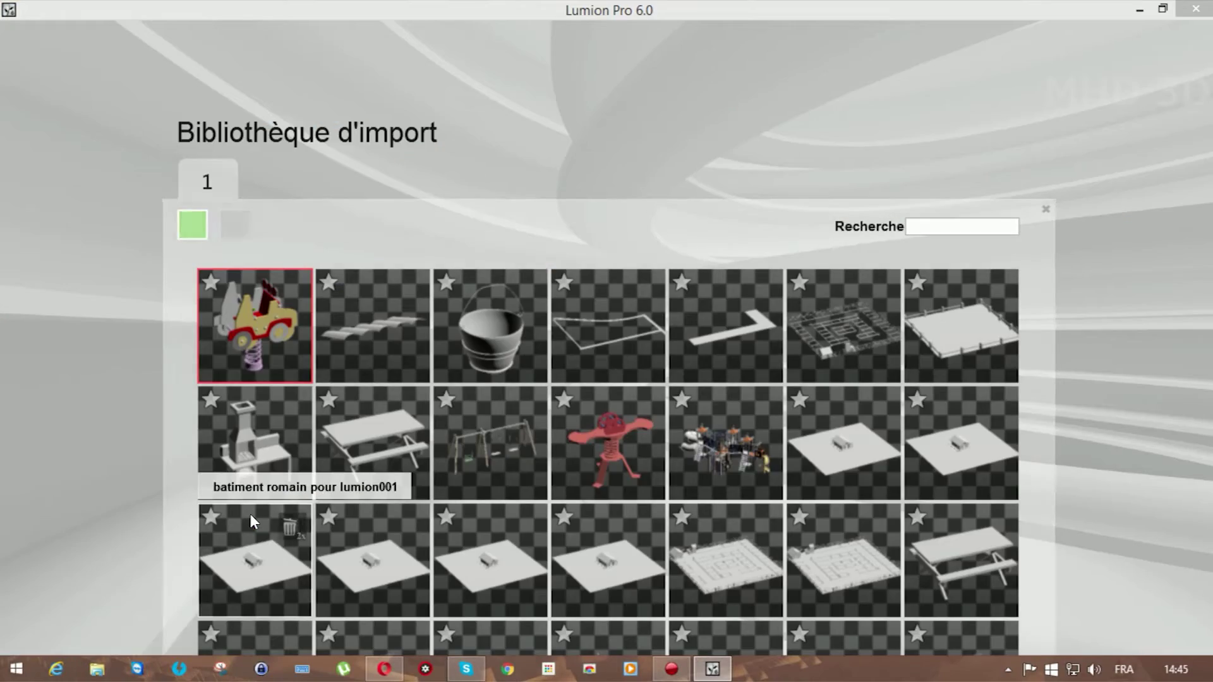
pyautogui.click(248, 441)
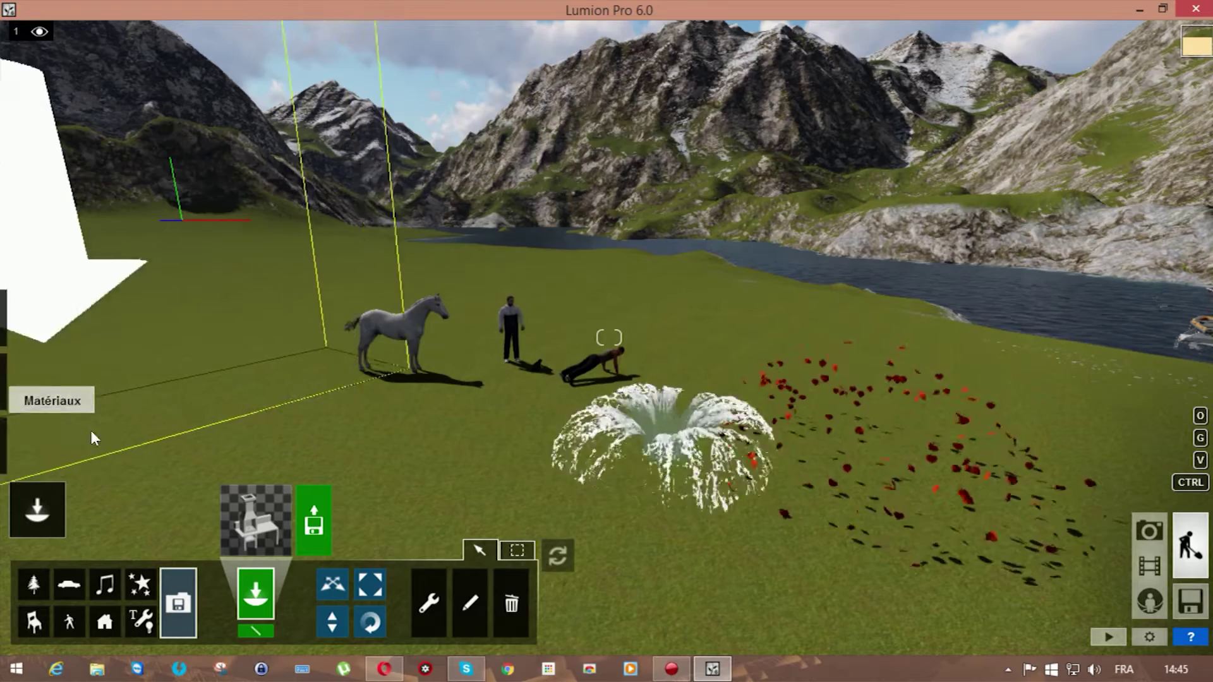
pyautogui.scroll(-5, 209, 422)
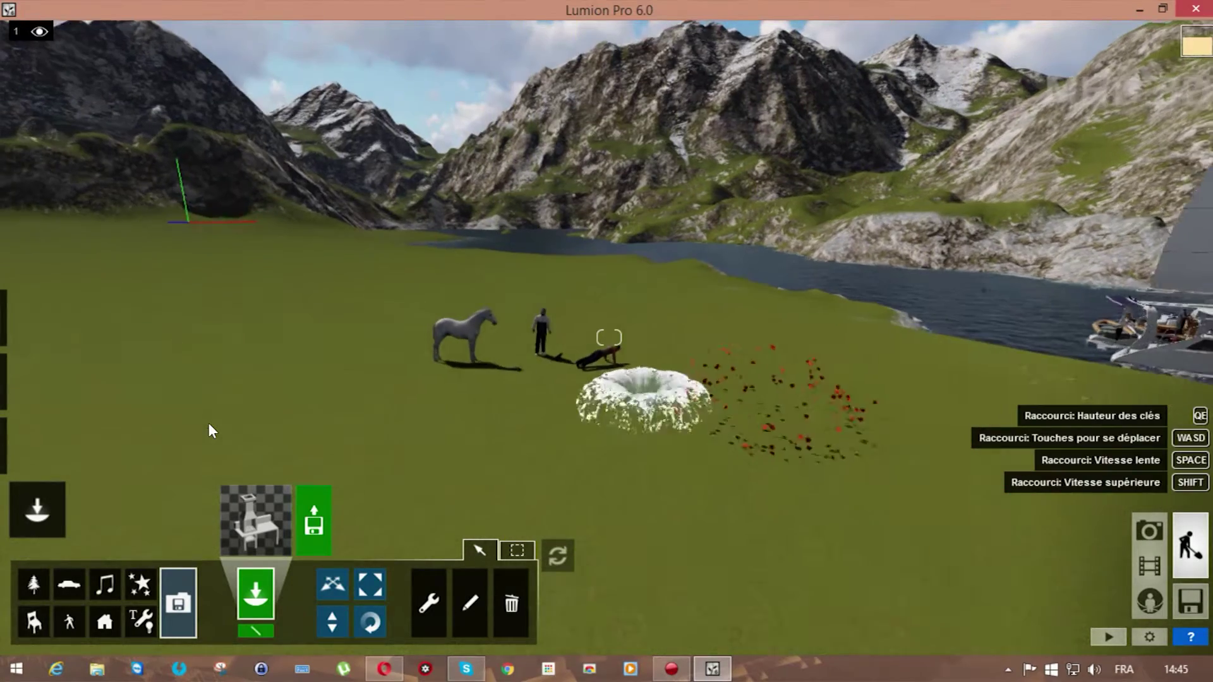
pyautogui.click(211, 411)
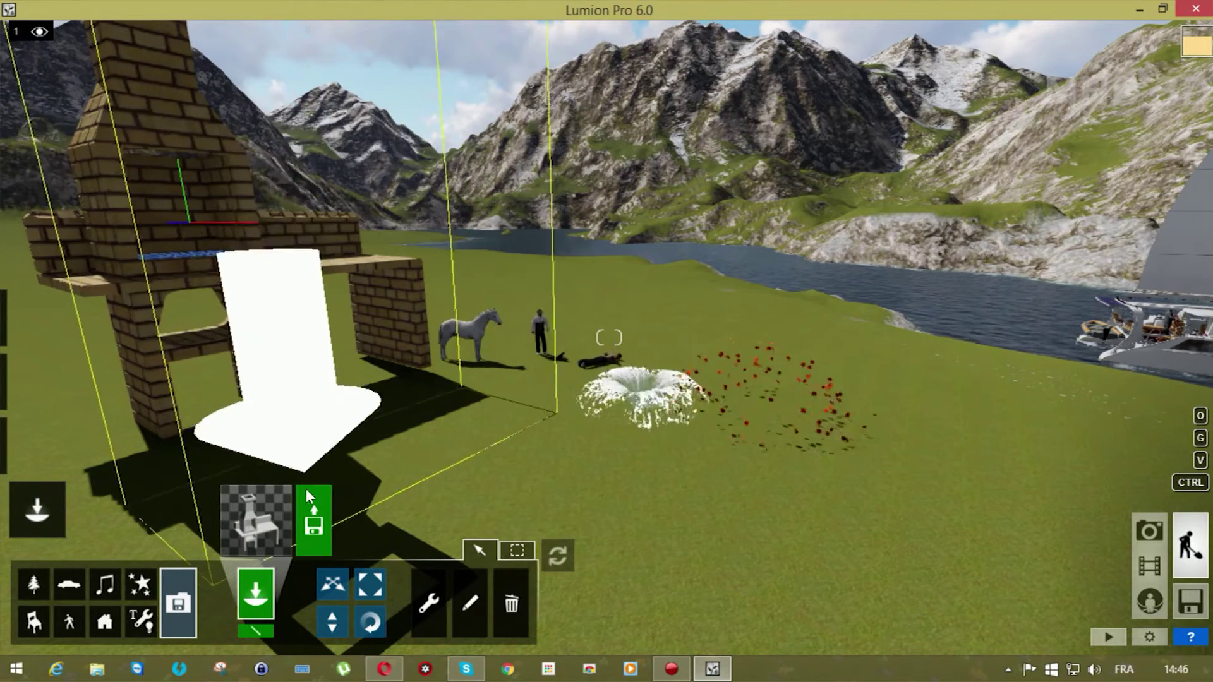
pyautogui.click(370, 624)
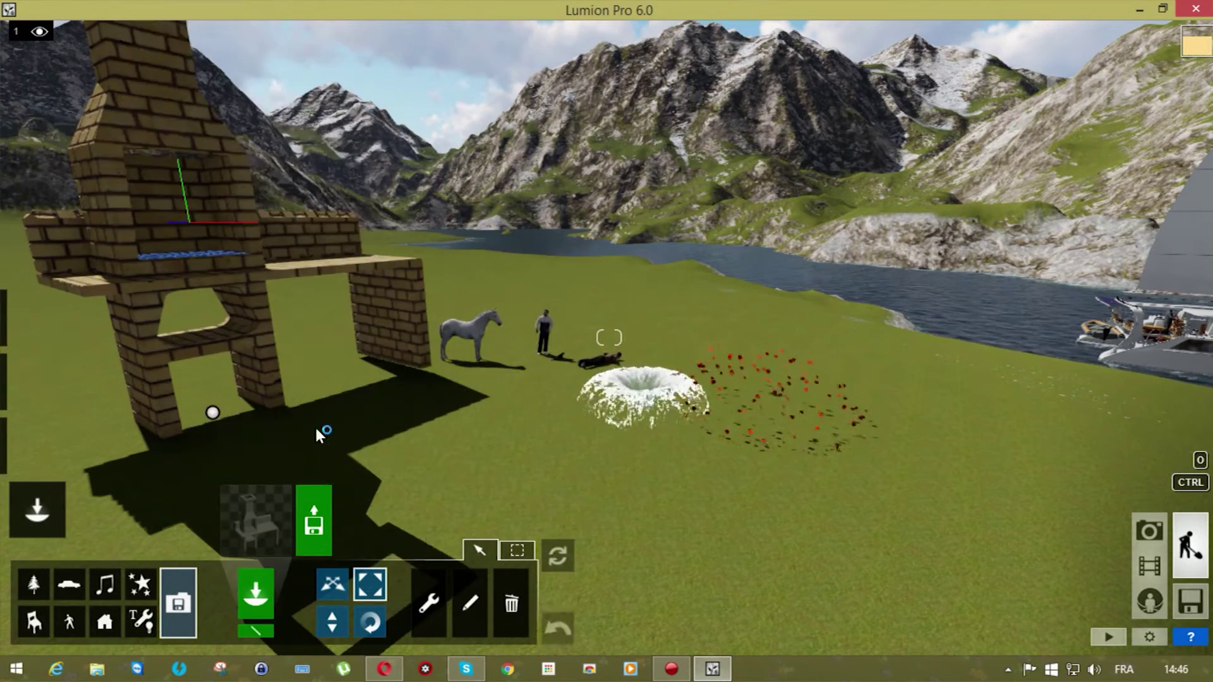
pyautogui.moveTo(208, 408); pyautogui.dragTo(190, 442)
# Open the barbecue's brick material for editing and show the Personnalisé category of the materials library.
pyautogui.press('w')
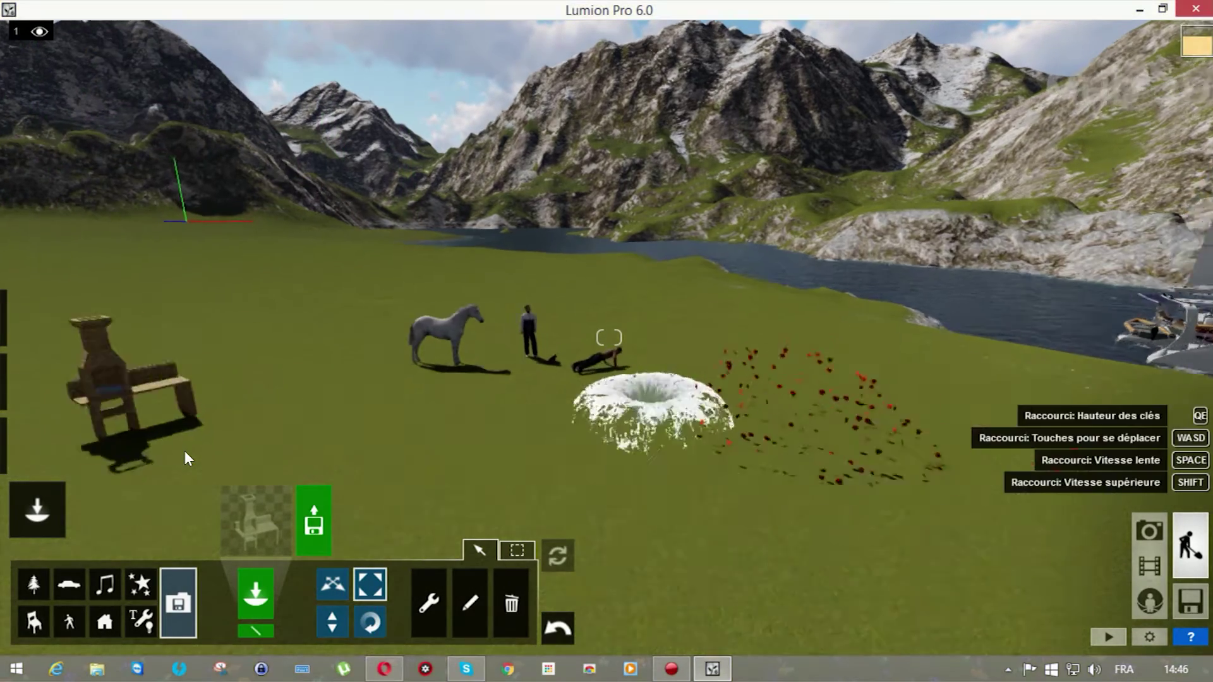
pyautogui.press('s')
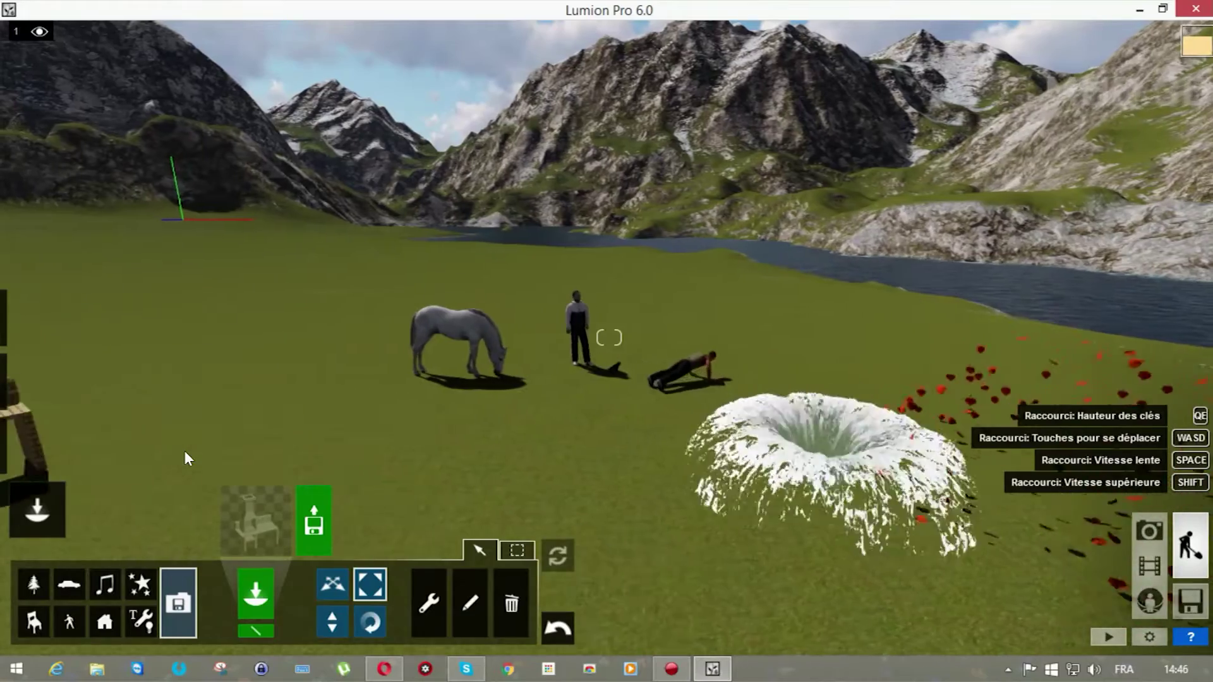
pyautogui.press('a')
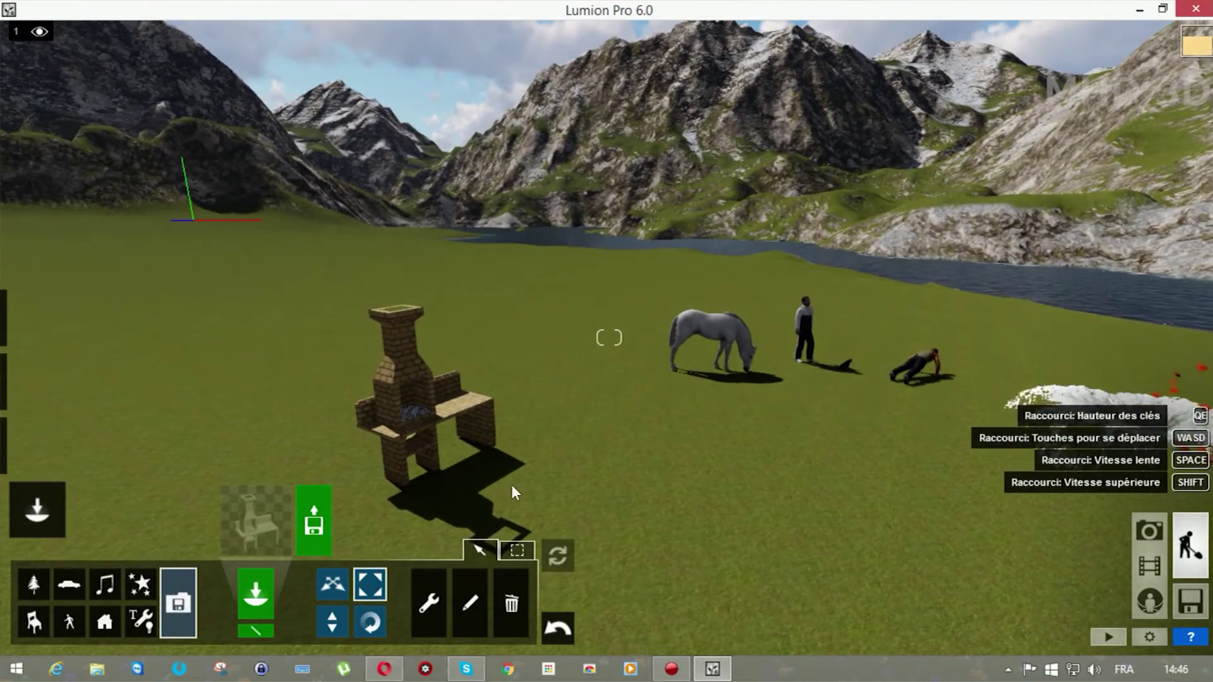
pyautogui.press('w')
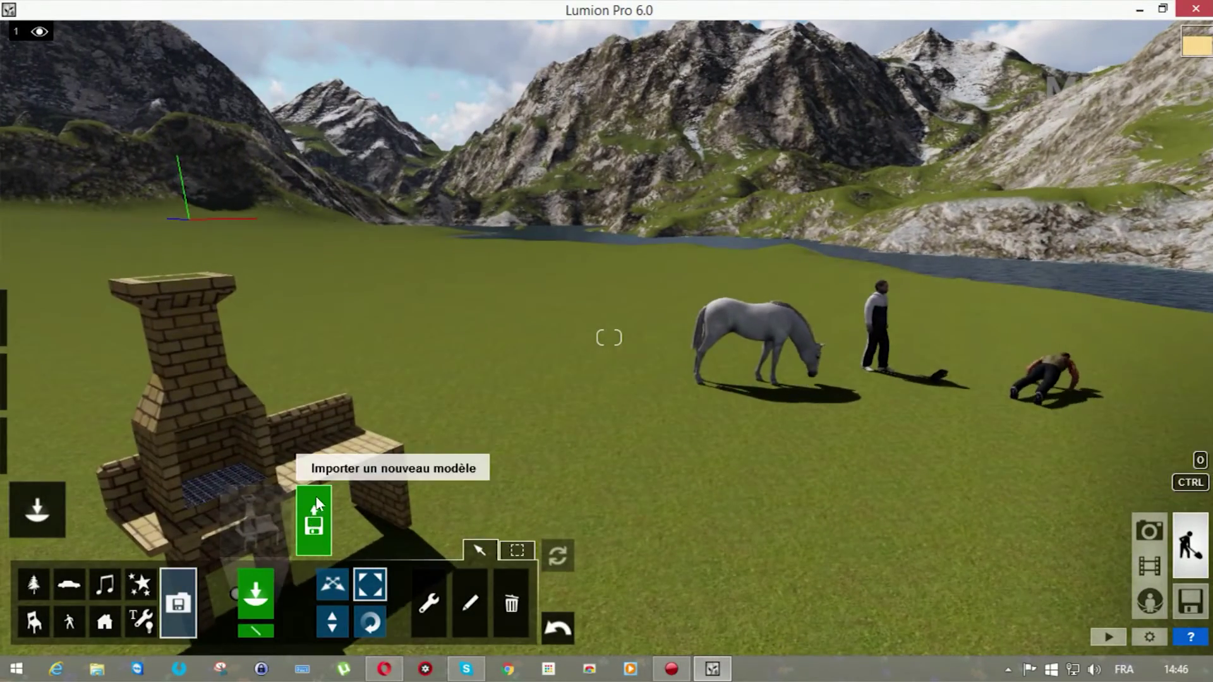
pyautogui.press('a')
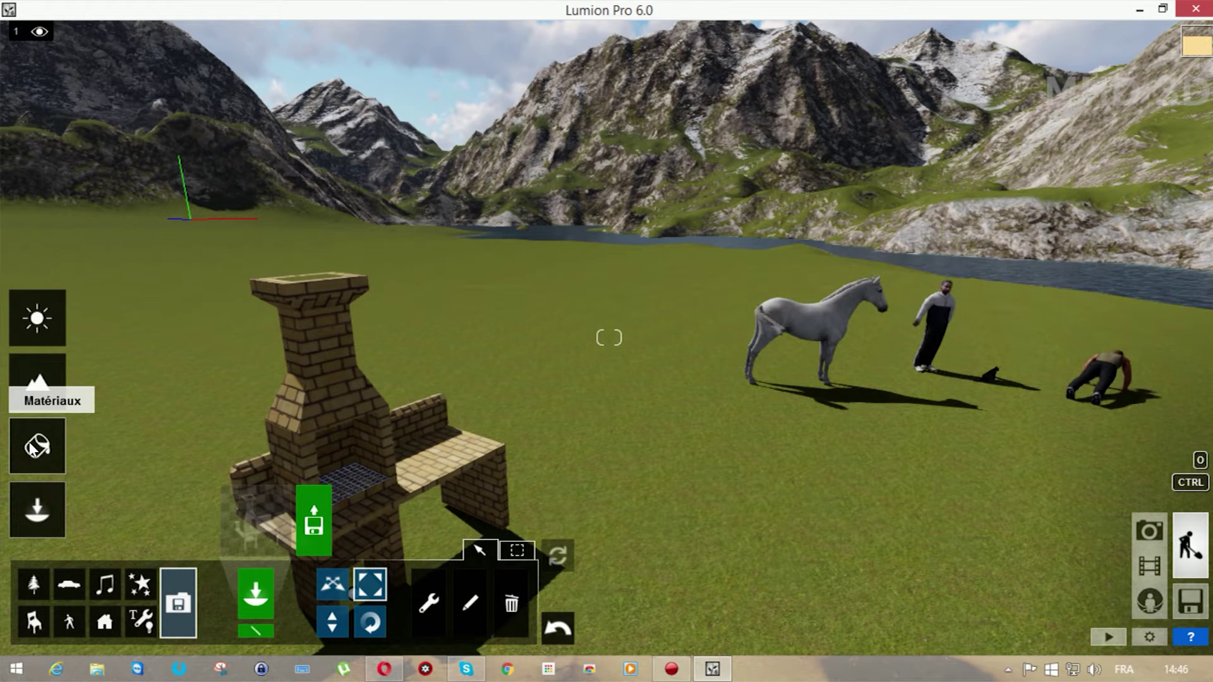
pyautogui.click(31, 447)
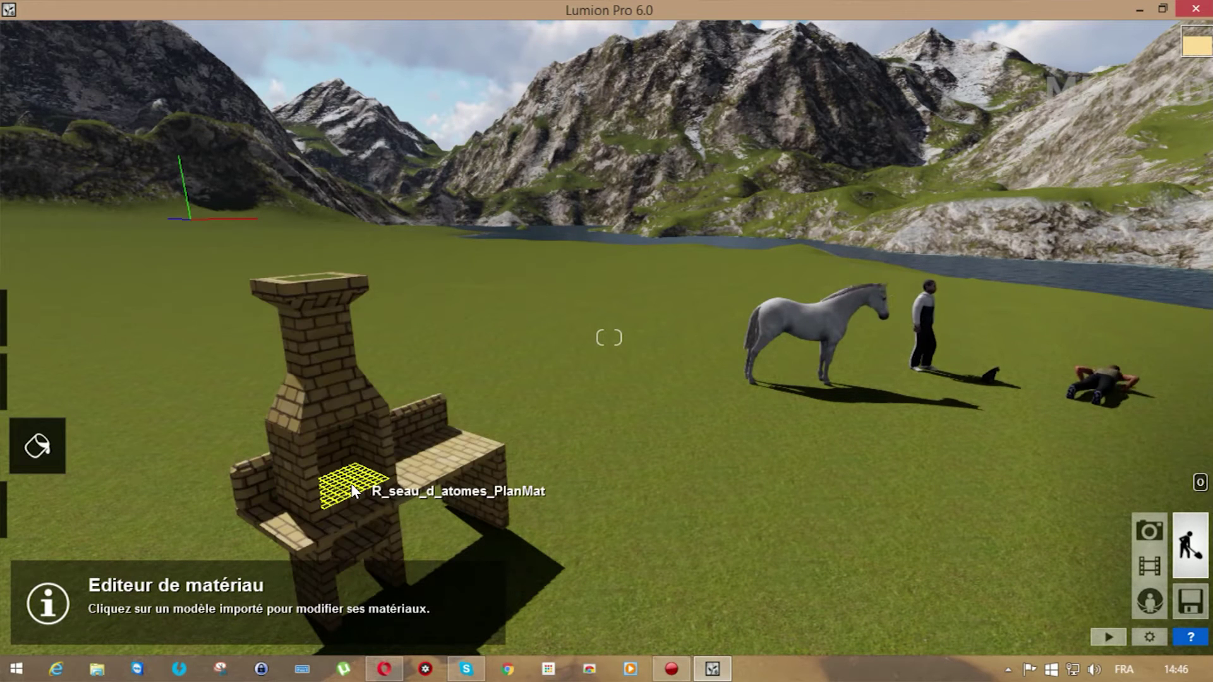
pyautogui.click(335, 380)
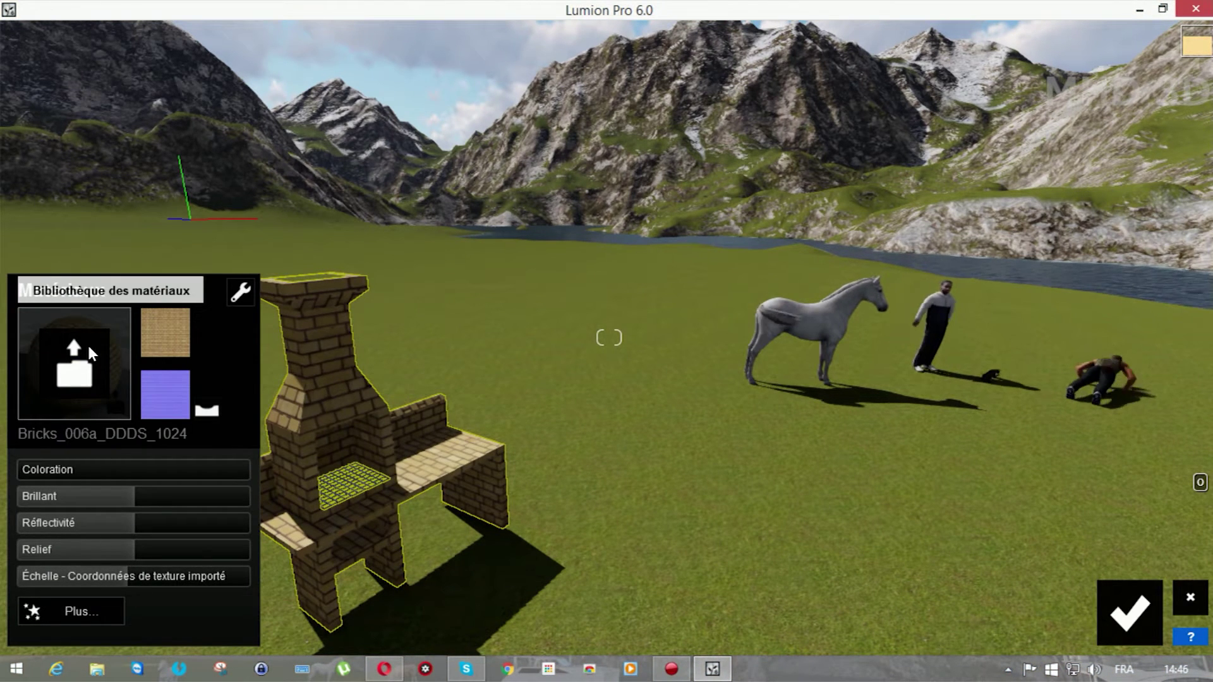
pyautogui.click(89, 346)
pyautogui.click(266, 59)
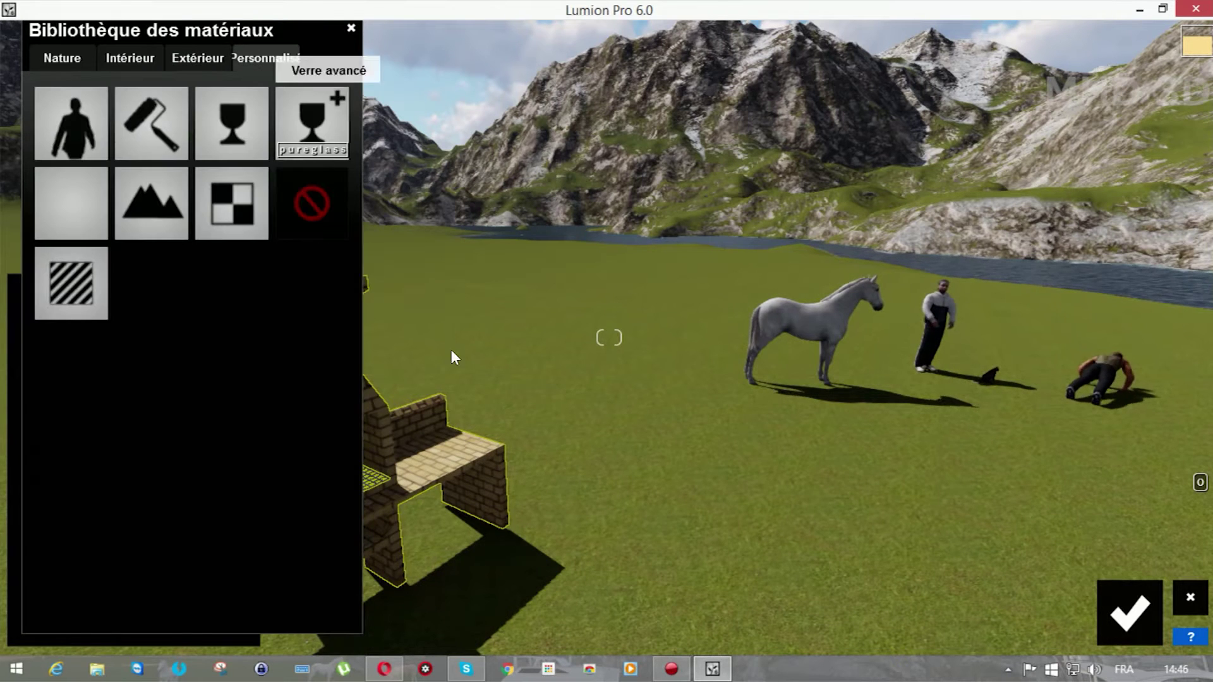
# Look through the exterior, interior and nature categories of the material library.
pyautogui.click(207, 52)
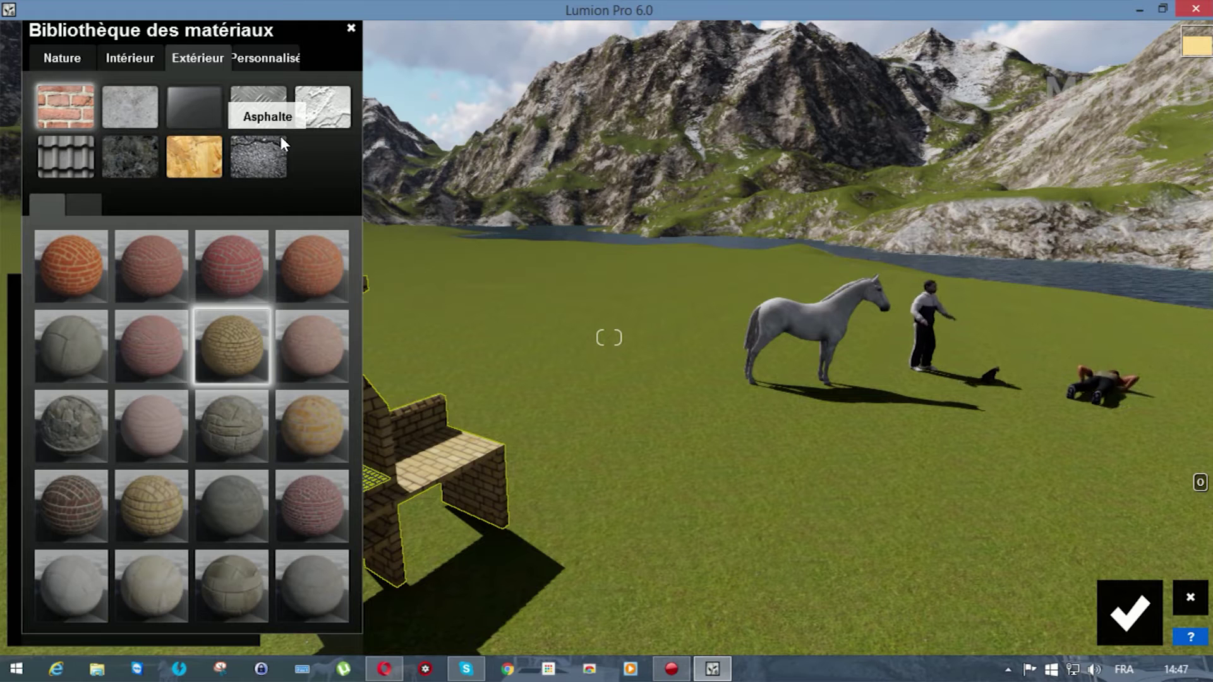
pyautogui.click(117, 51)
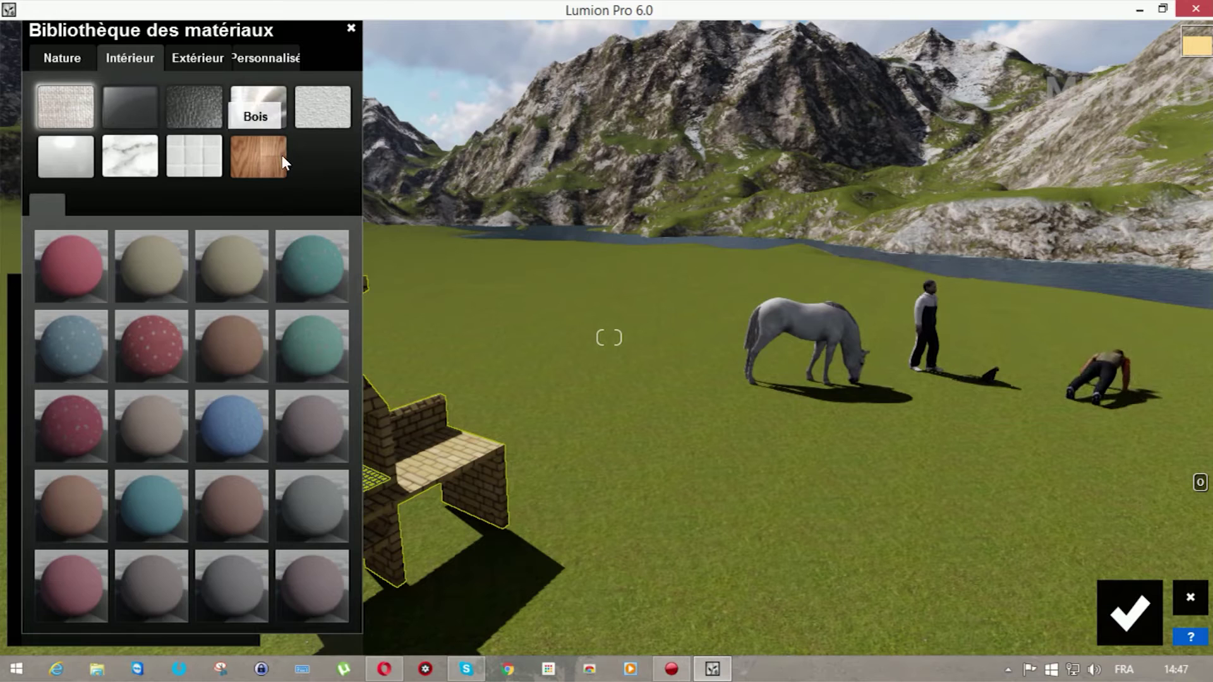
pyautogui.click(60, 57)
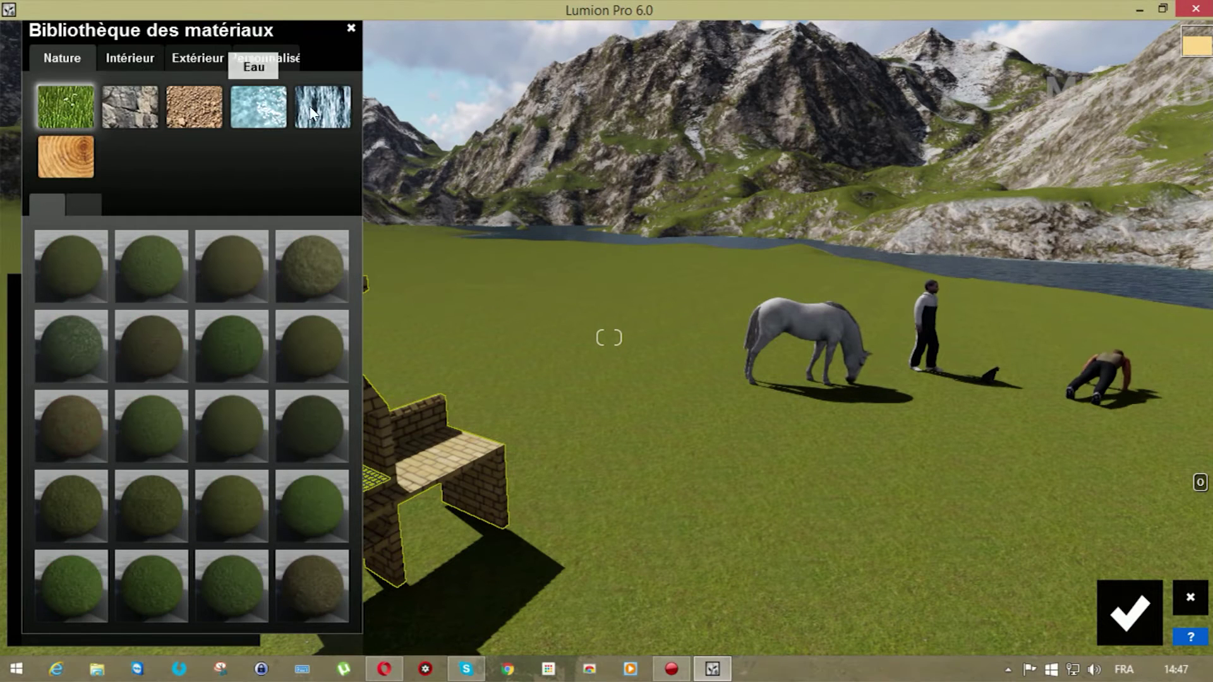
pyautogui.click(196, 59)
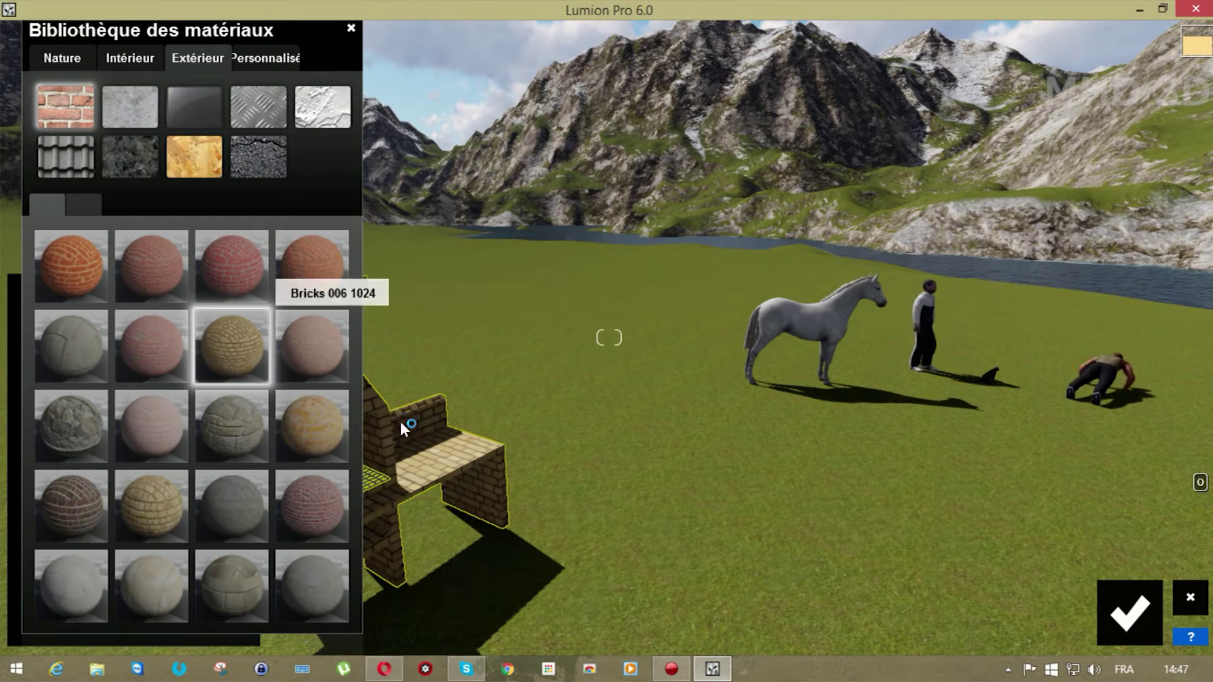
pyautogui.click(440, 461)
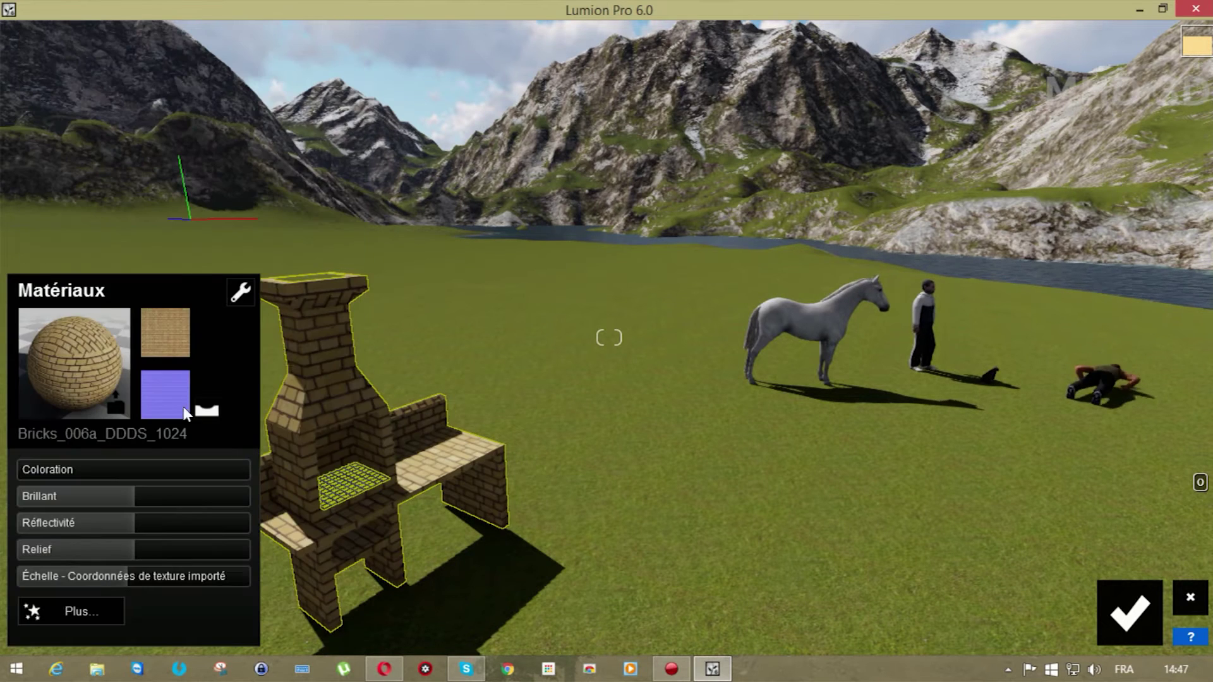
# Apply the exterior brick material Bricks 003 1024 to the barbecue and inspect it up close.
pyautogui.click(87, 355)
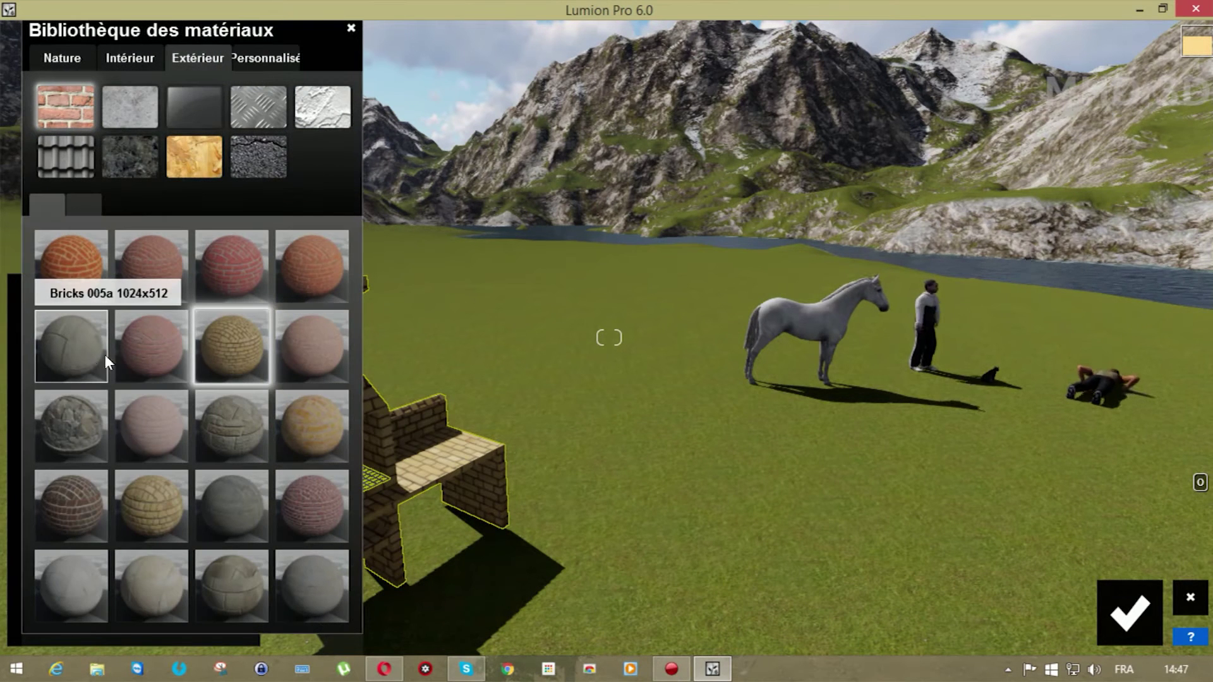
pyautogui.click(243, 286)
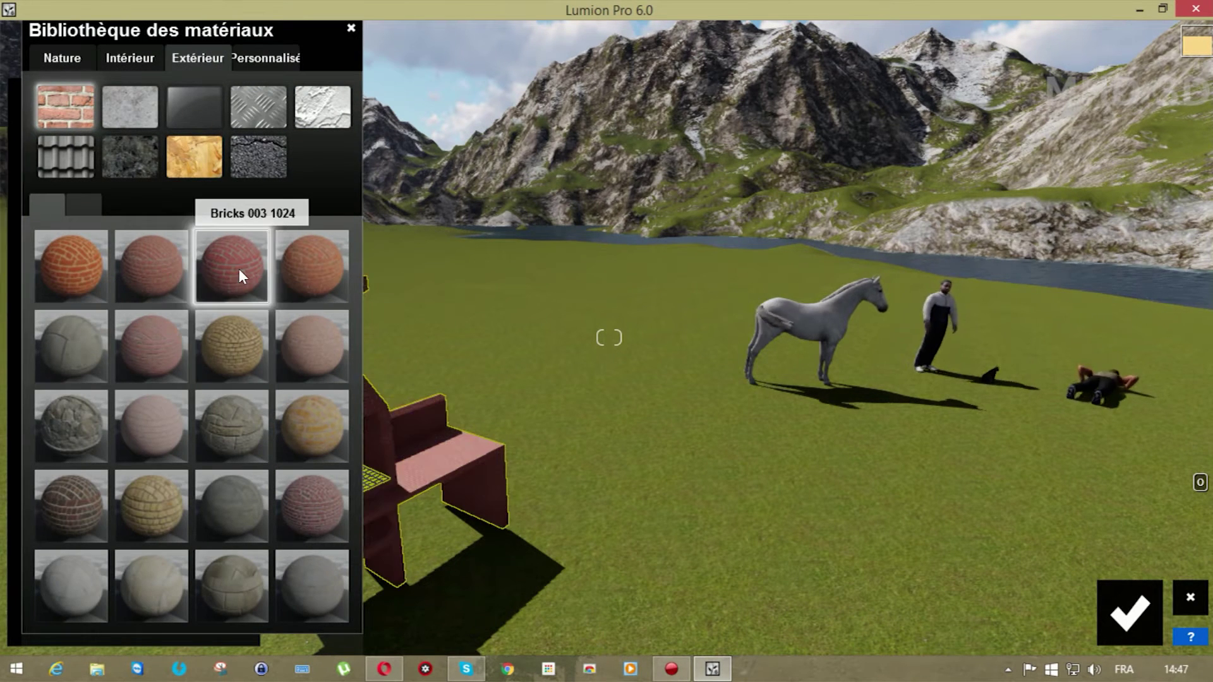
pyautogui.scroll(3, 385, 520)
pyautogui.scroll(-5, 385, 521)
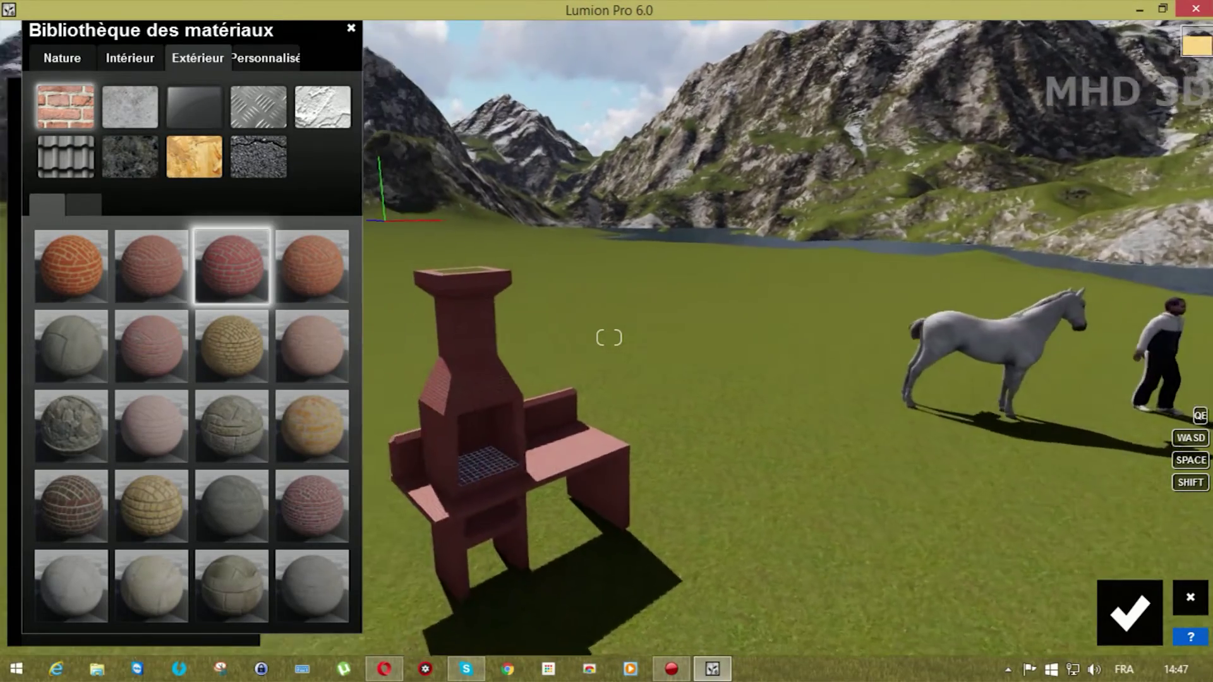
pyautogui.moveTo(632, 537); pyautogui.dragTo(526, 537, button='right')
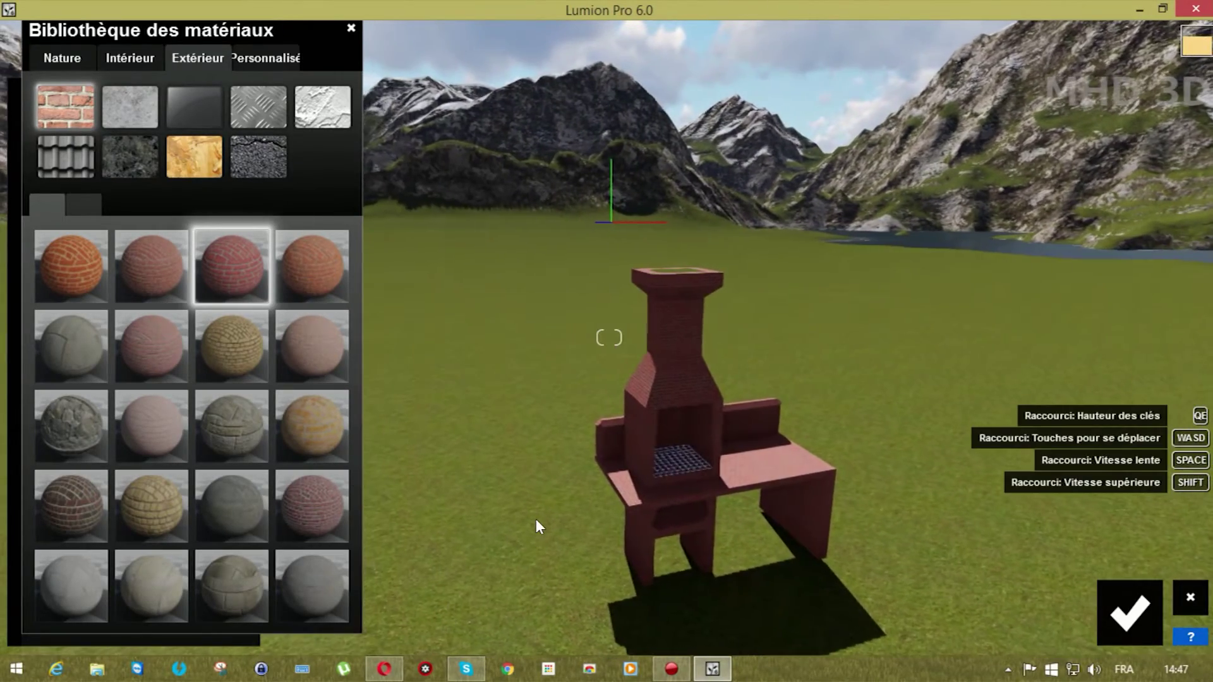
pyautogui.press('d')
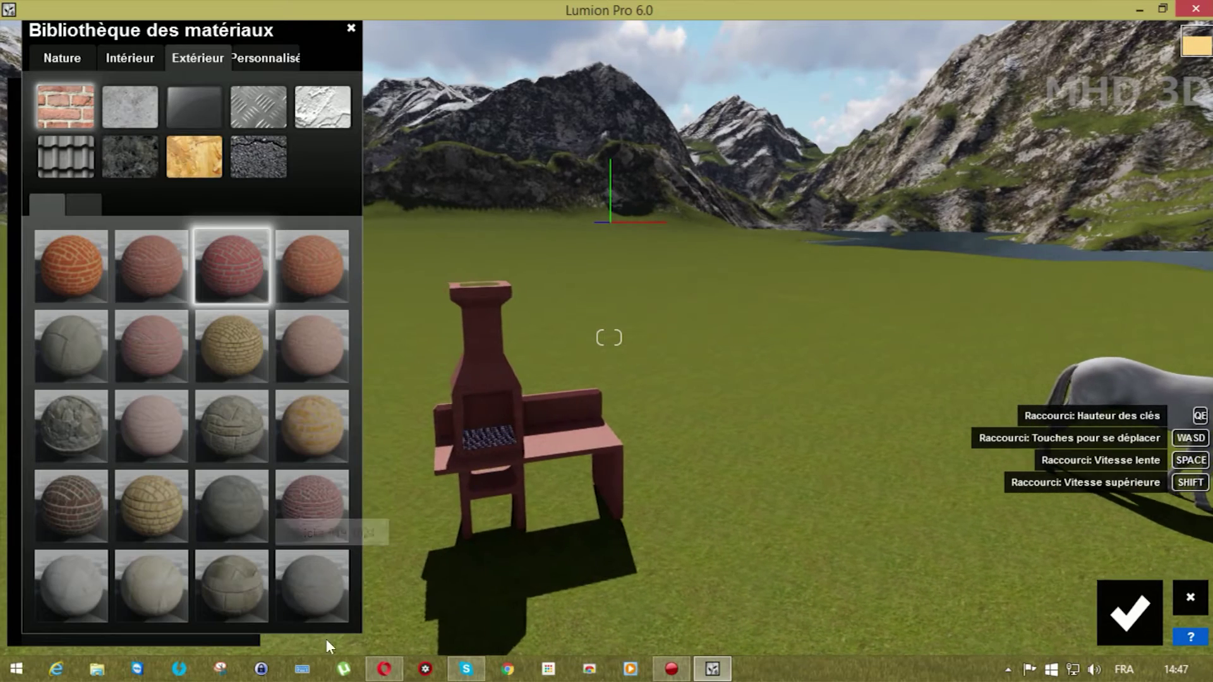
pyautogui.scroll(4, 475, 582)
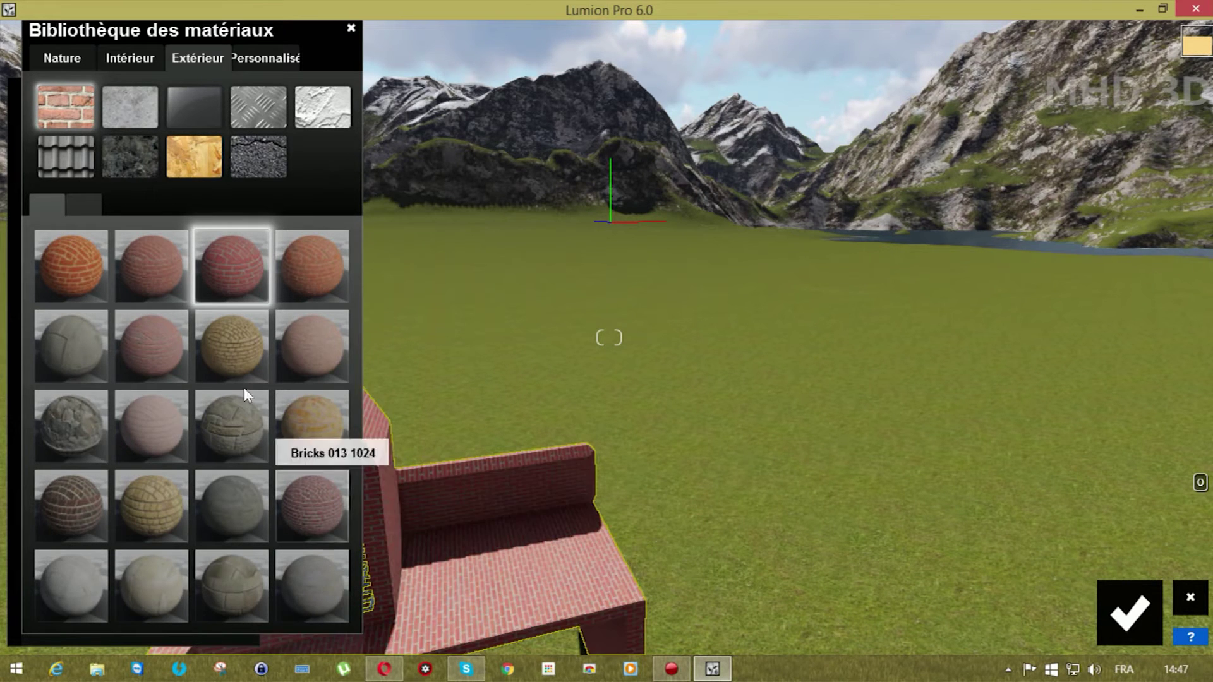
# Set the scale of the barbecue's red brick texture to 2.8.
pyautogui.click(251, 264)
pyautogui.moveTo(87, 579); pyautogui.dragTo(113, 581)
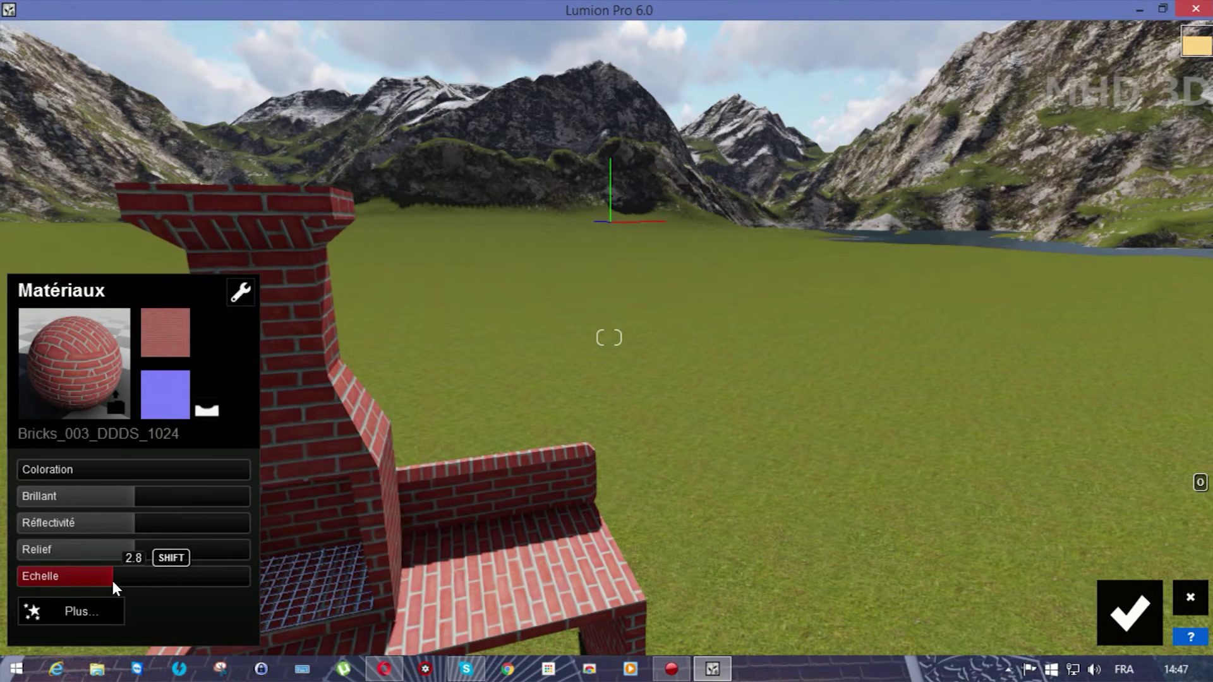
pyautogui.click(90, 384)
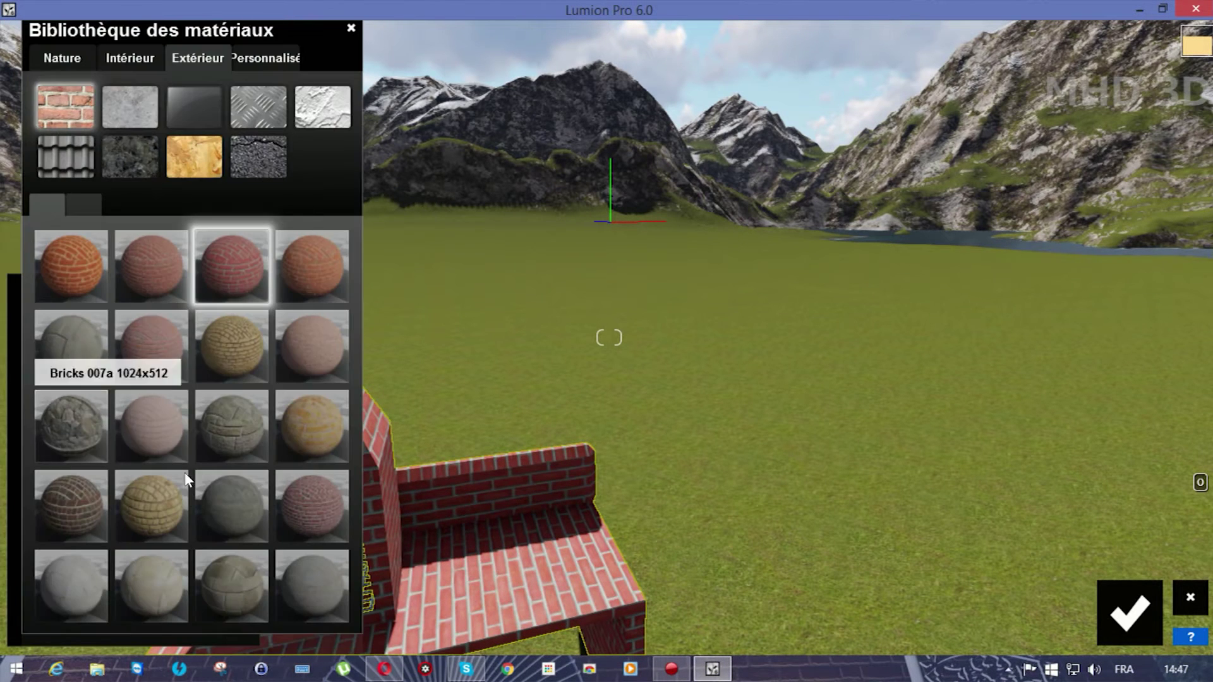
pyautogui.click(233, 273)
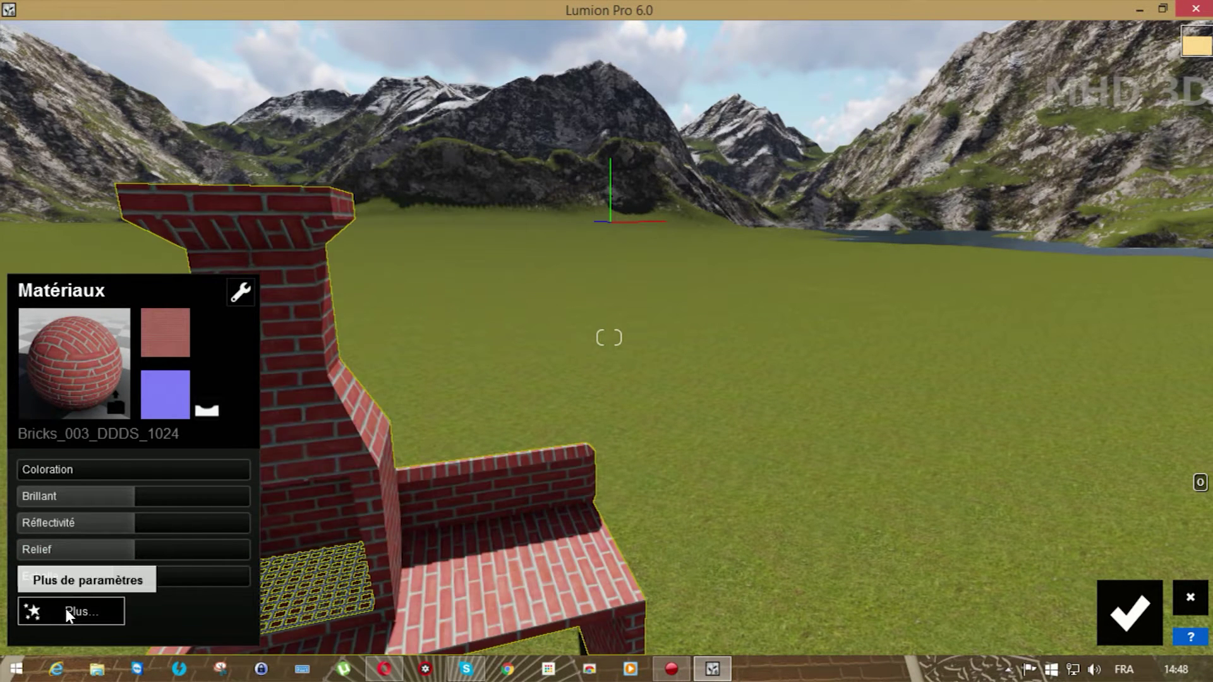
# Rotate the red brick texture about the Z axis and discard the barbecue's material changes.
pyautogui.click(67, 610)
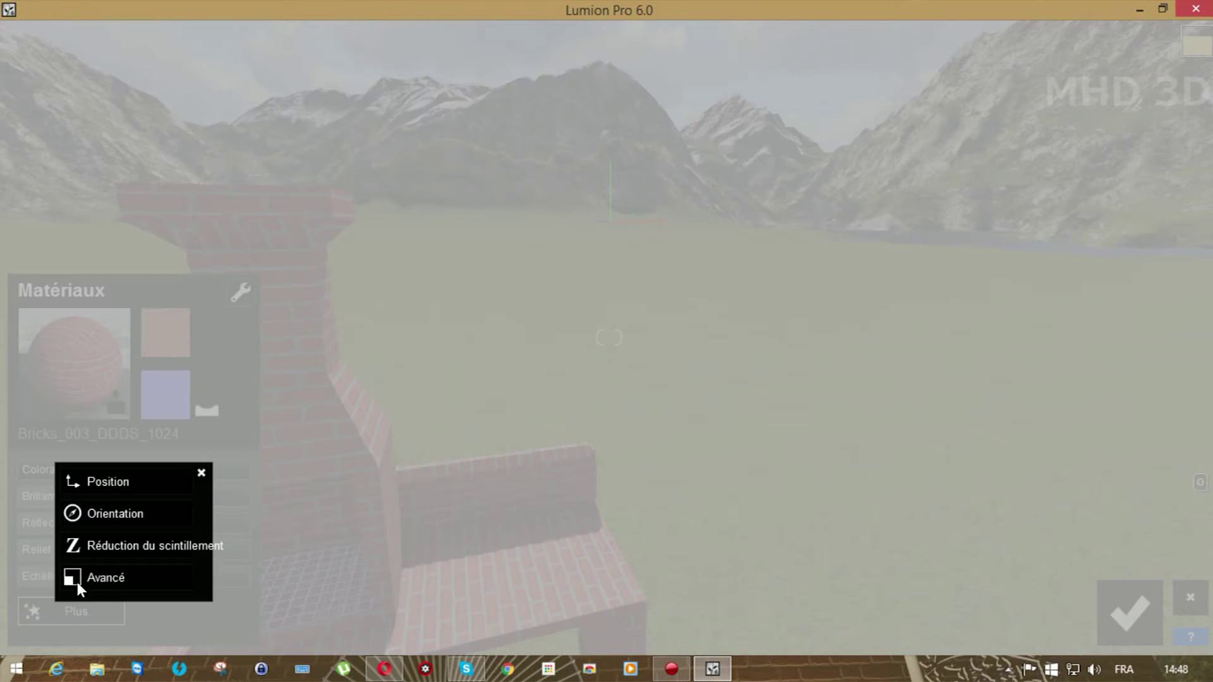
pyautogui.click(111, 507)
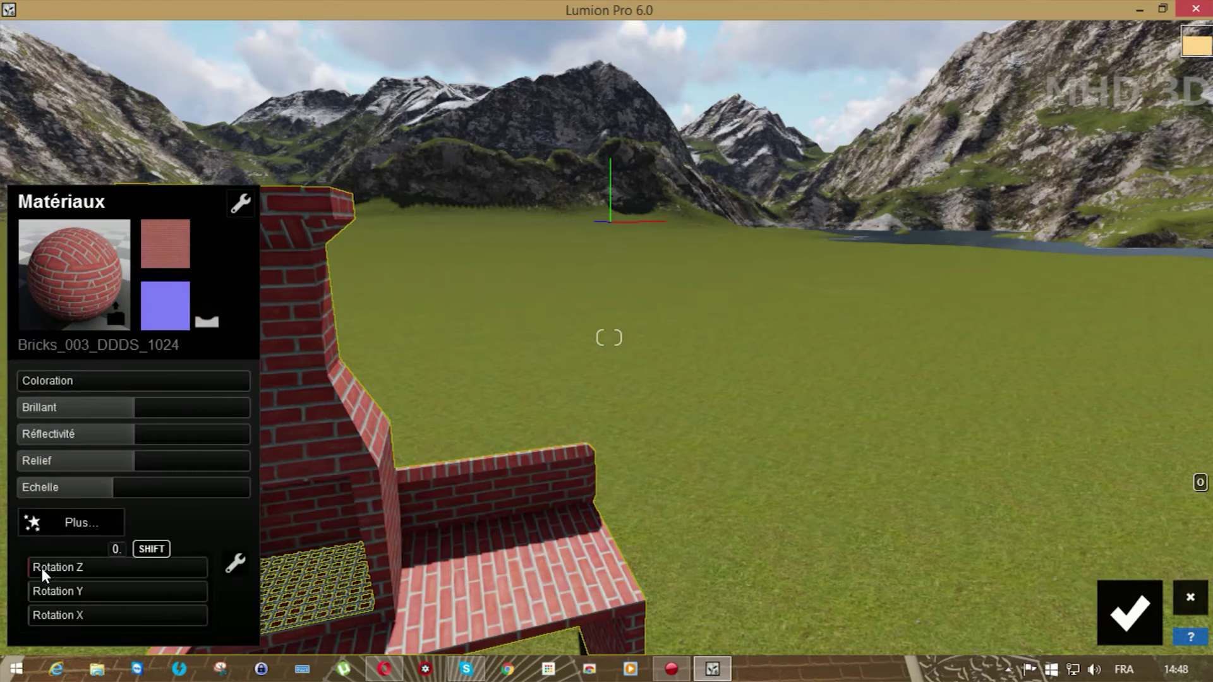
pyautogui.moveTo(36, 567); pyautogui.dragTo(76, 567)
pyautogui.click(1191, 597)
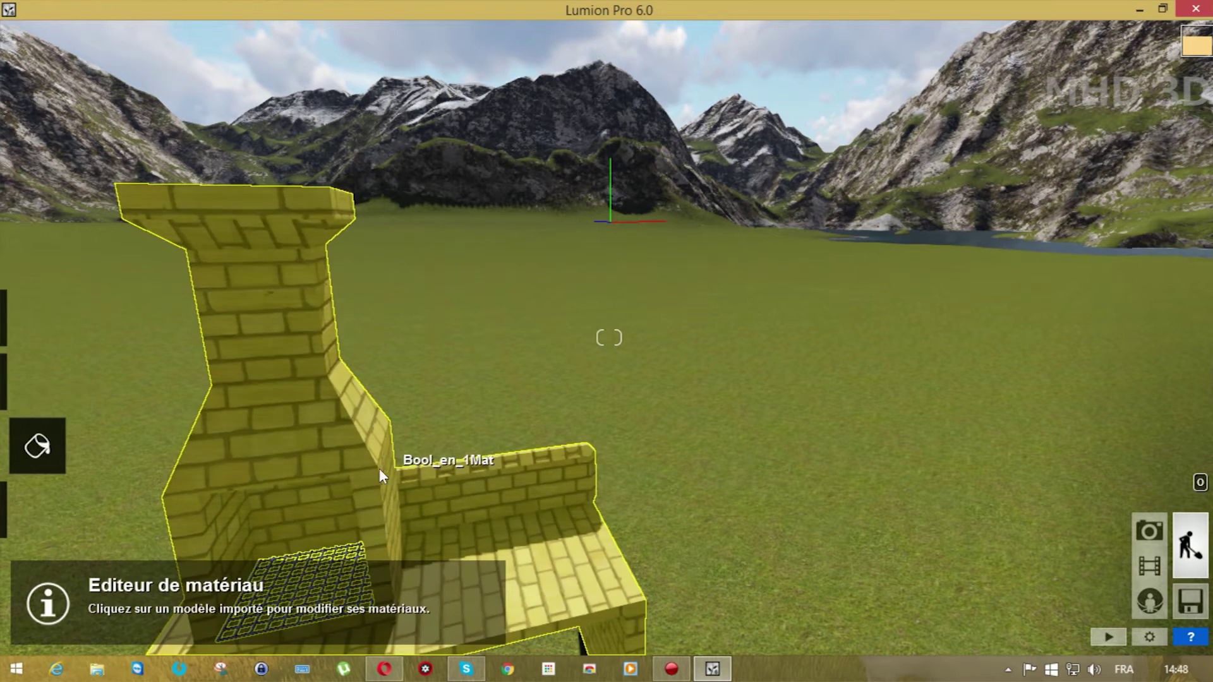
# Switch from editing materials to shaping the terrain, with the whole barbecue in view.
pyautogui.scroll(-5, 563, 449)
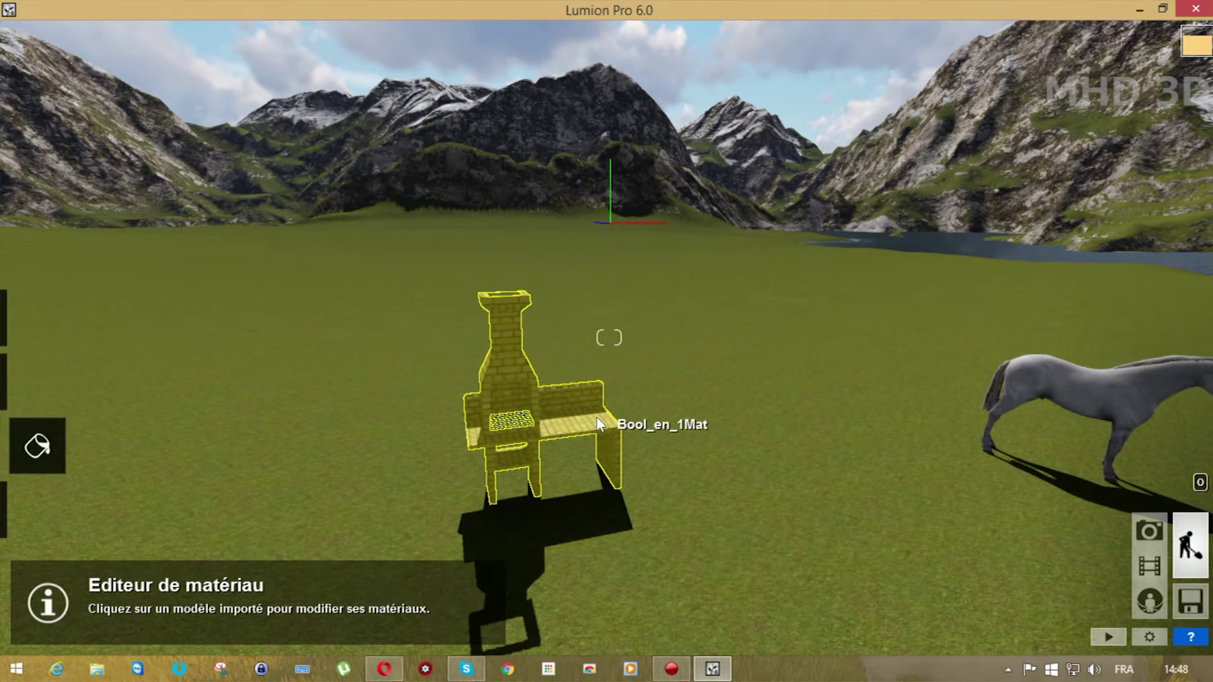
pyautogui.moveTo(37, 445)
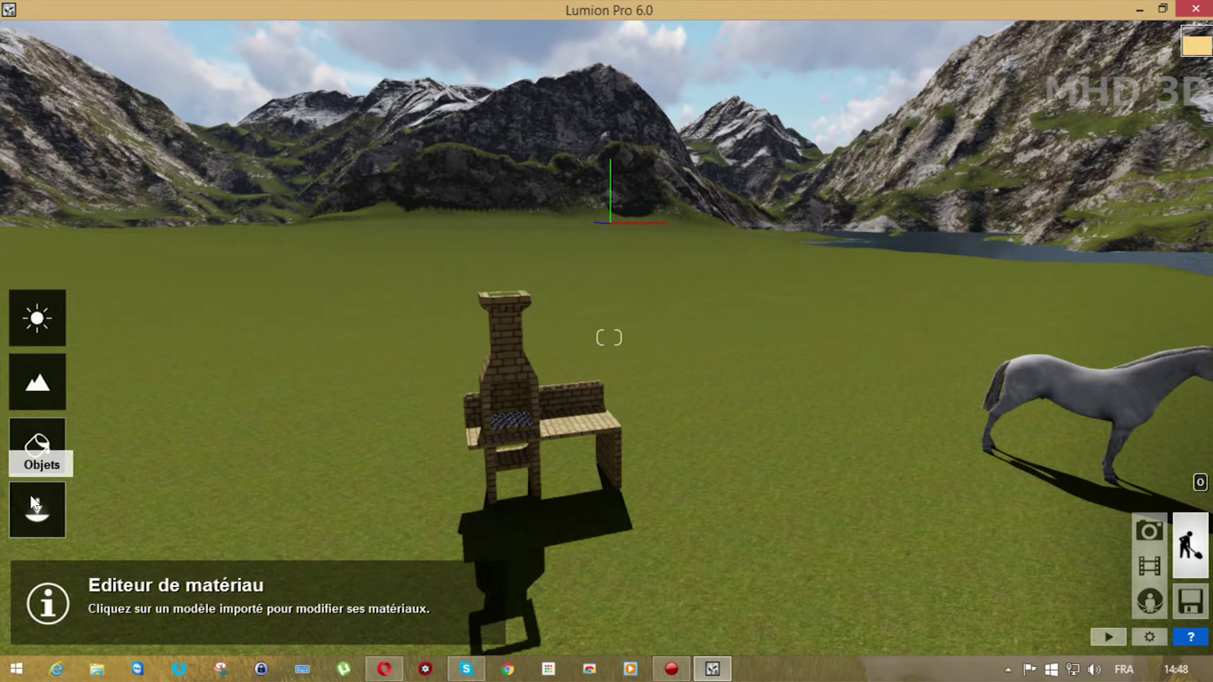
pyautogui.click(36, 379)
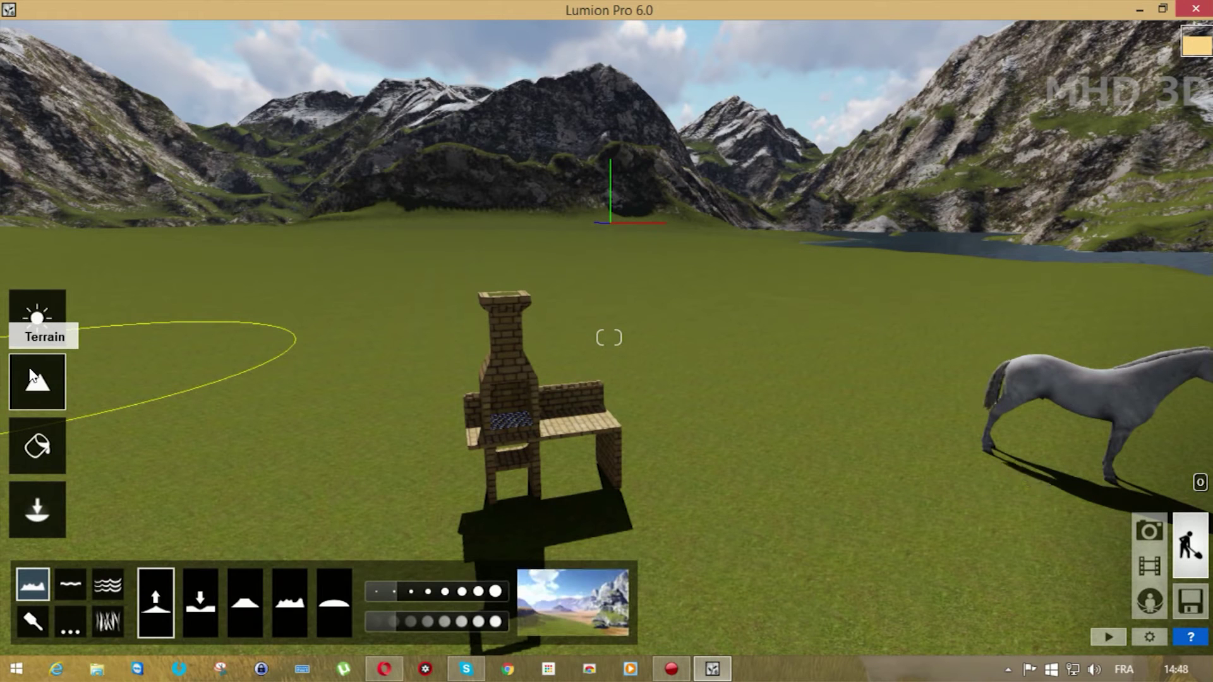
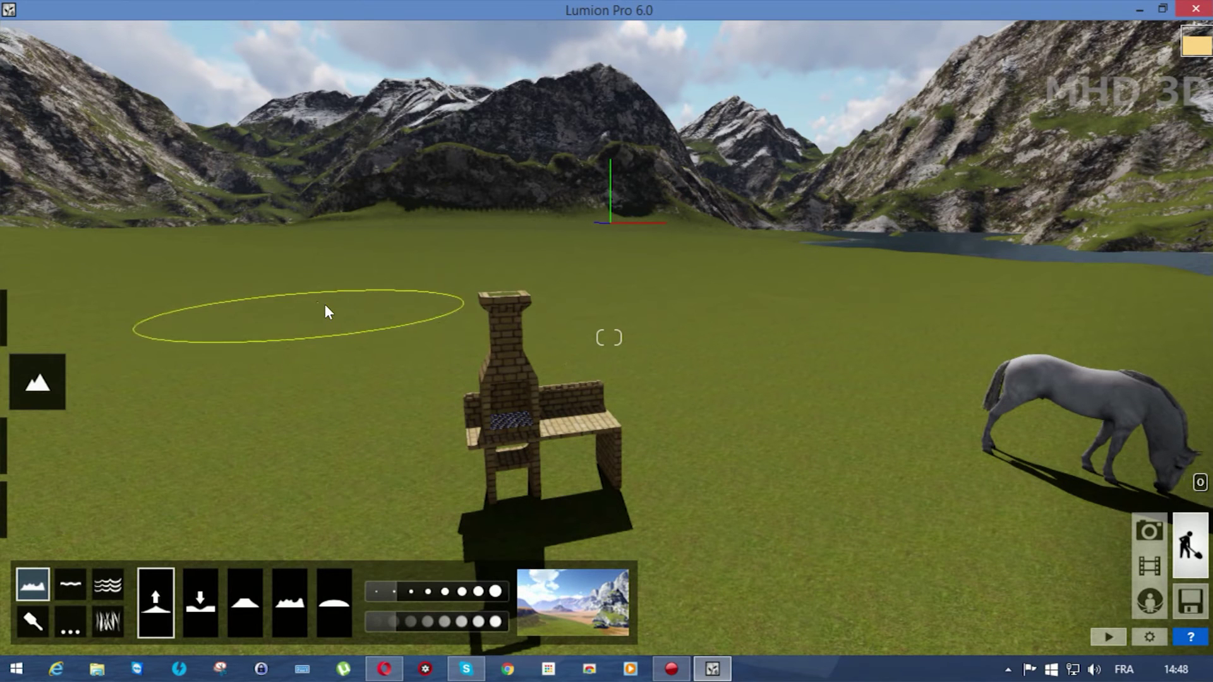
# Try to raise the grassy ground behind the barbecue and undo it.
pyautogui.moveTo(318, 313)
pyautogui.mouseDown()
pyautogui.moveTo(321, 244)
pyautogui.moveTo(316, 301)
pyautogui.moveTo(320, 274)
pyautogui.moveTo(330, 306)
pyautogui.moveTo(438, 330)
pyautogui.mouseUp()
pyautogui.click(664, 624)
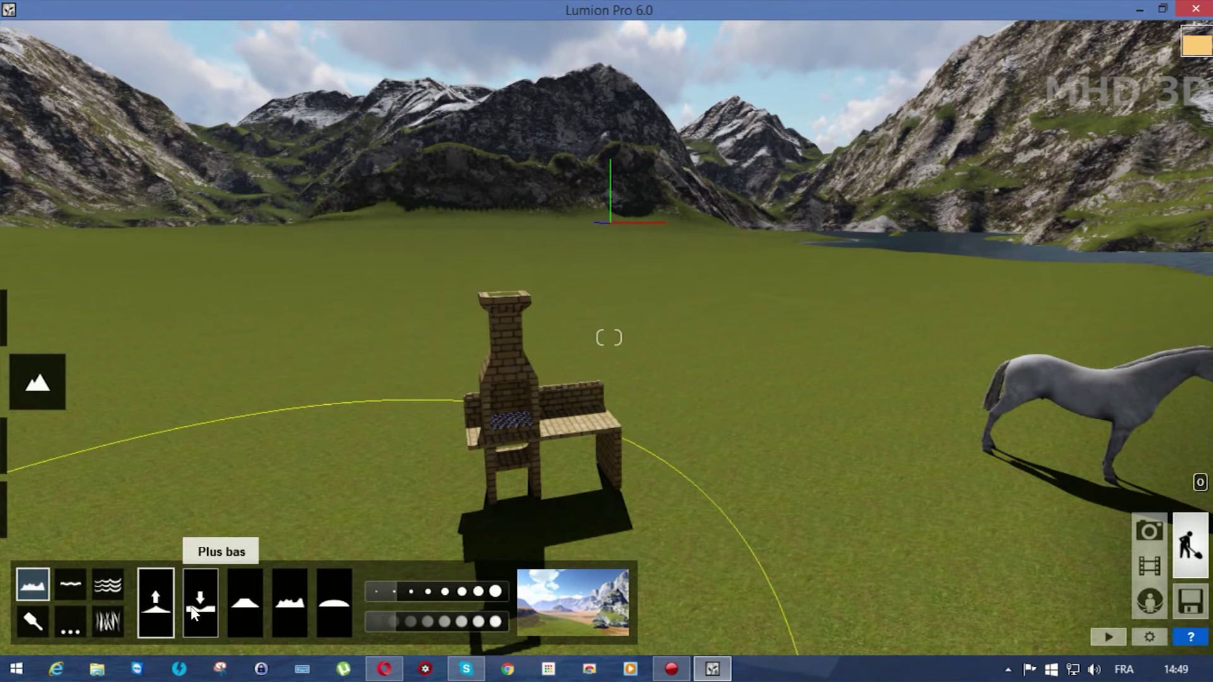
# Lower the terrain beside the barbecue to dig a water-filled hollow, and undo the last two strokes.
pyautogui.click(265, 322)
pyautogui.moveTo(266, 323); pyautogui.dragTo(265, 323)
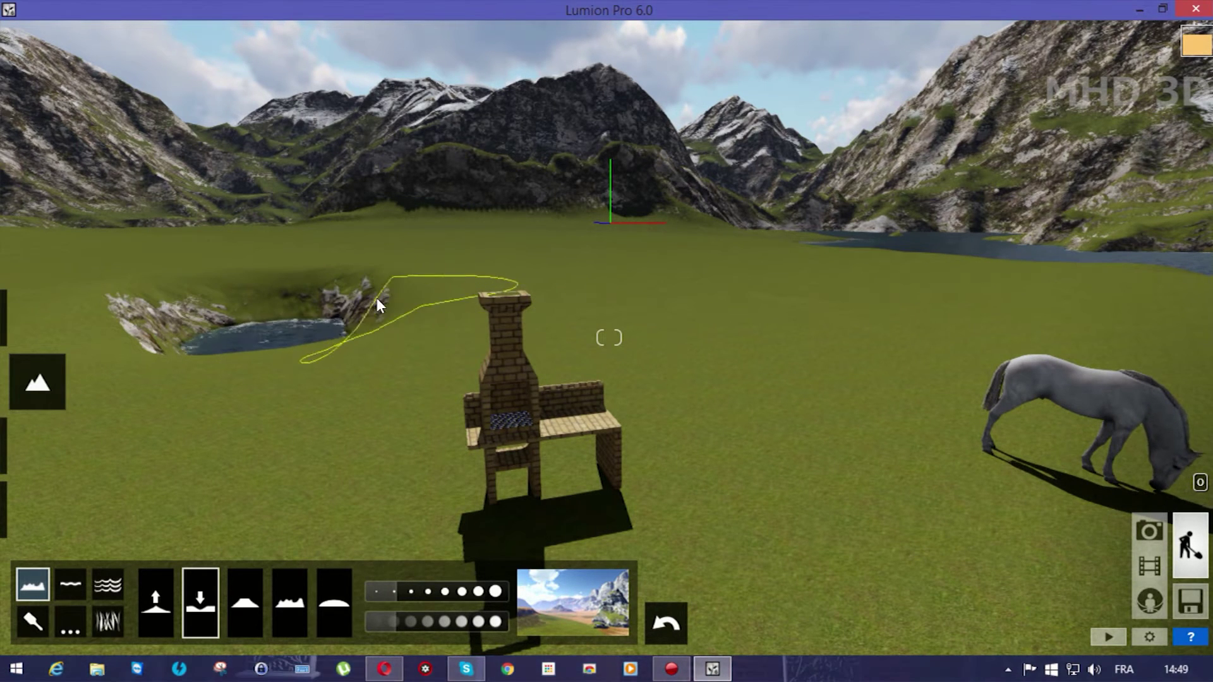
pyautogui.click(669, 623)
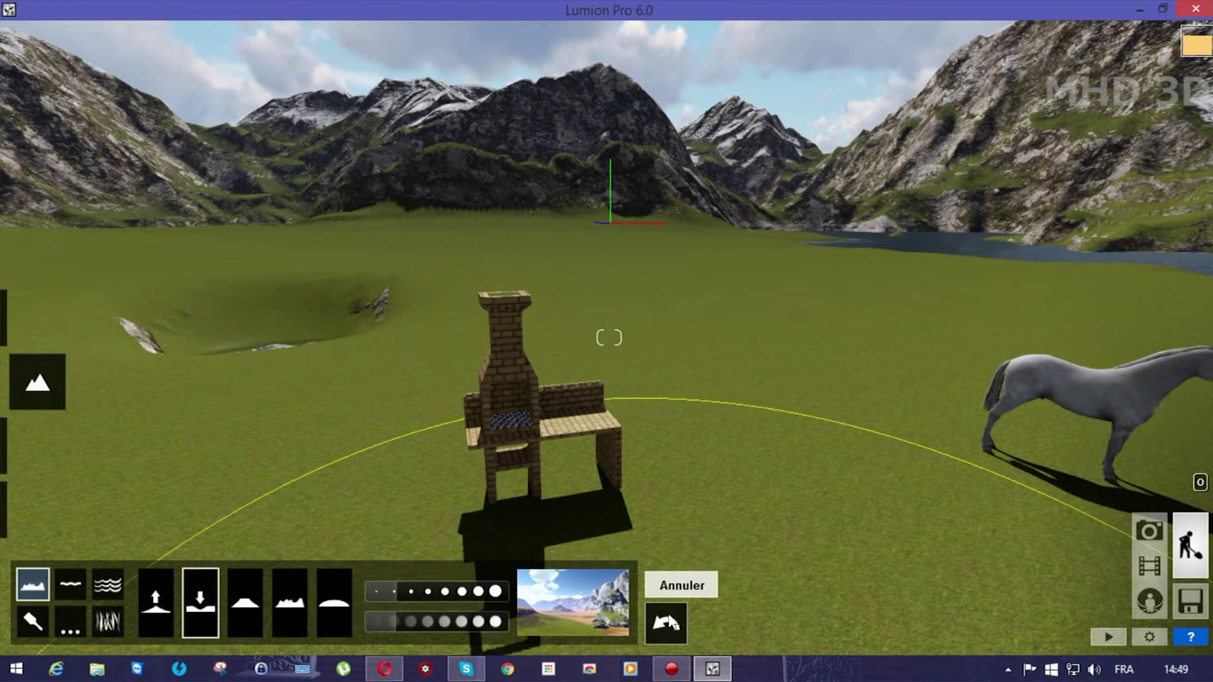
pyautogui.click(670, 623)
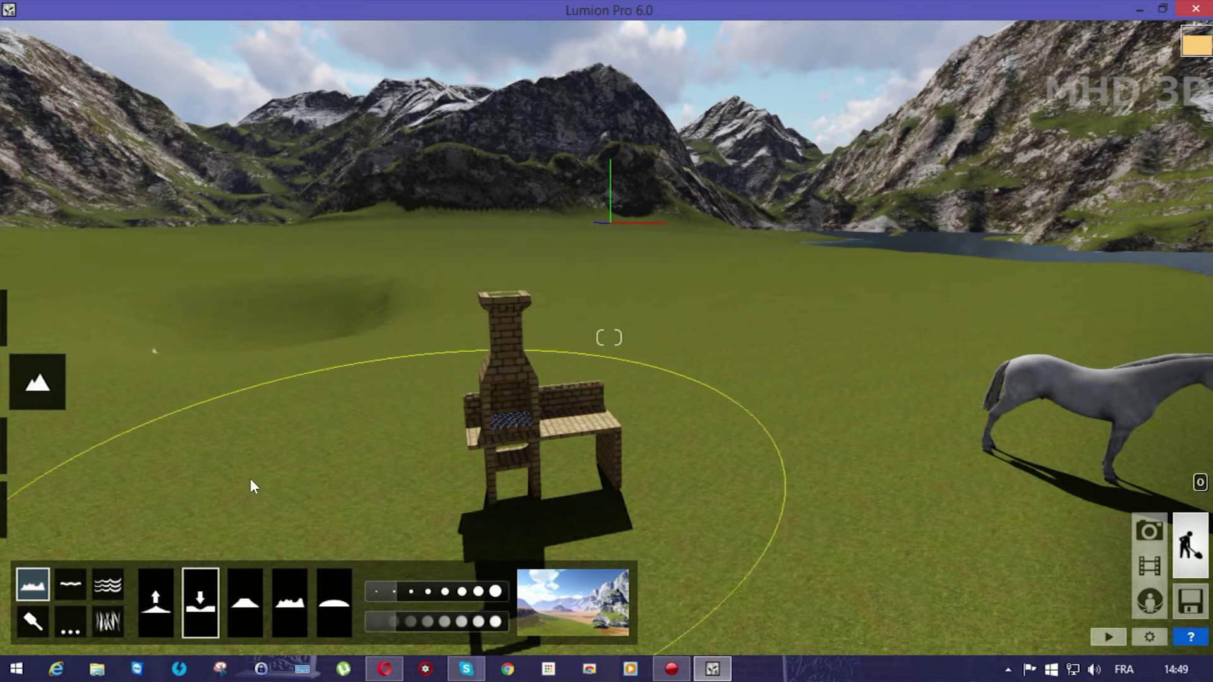
# Flatten the hollow in the grass beside the barbecue and add small bumps to the ground.
pyautogui.click(237, 609)
pyautogui.moveTo(280, 331)
pyautogui.mouseDown()
pyautogui.moveTo(298, 271)
pyautogui.moveTo(300, 325)
pyautogui.moveTo(317, 286)
pyautogui.moveTo(326, 324)
pyautogui.moveTo(340, 285)
pyautogui.moveTo(325, 318)
pyautogui.moveTo(368, 327)
pyautogui.moveTo(336, 387)
pyautogui.moveTo(392, 292)
pyautogui.moveTo(312, 501)
pyautogui.mouseUp()
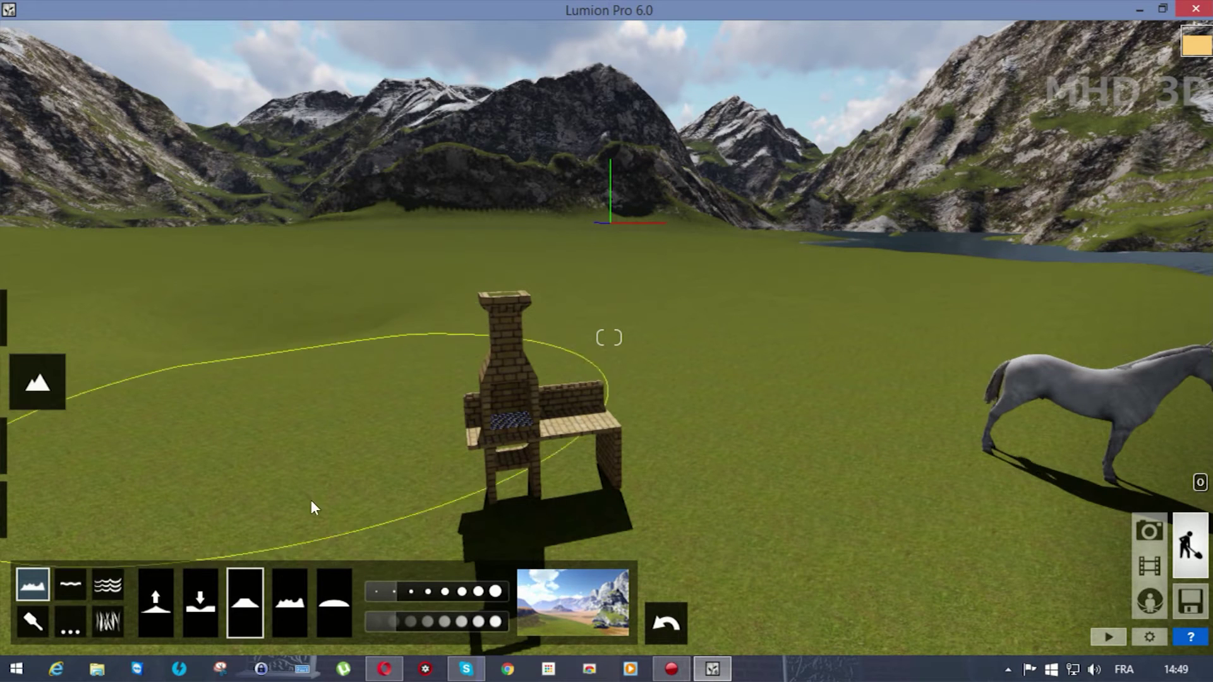
pyautogui.click(282, 603)
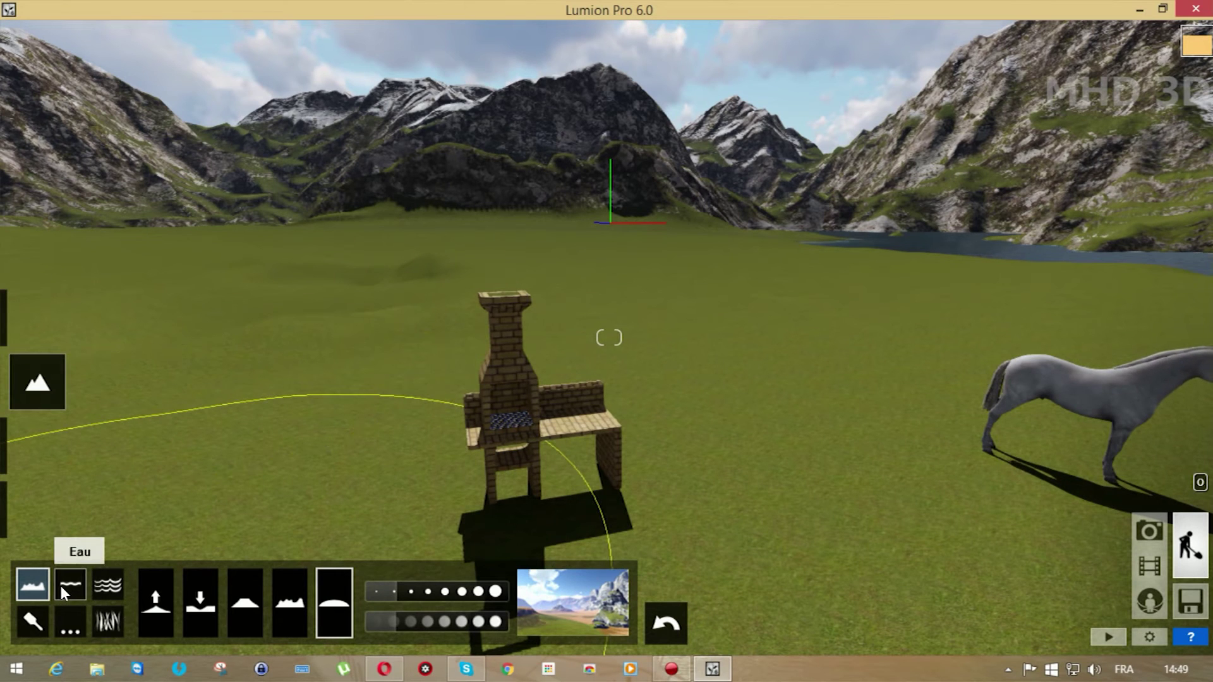
# Paint the ground around the barbecue with the first landscape texture, the green grass.
pyautogui.click(33, 621)
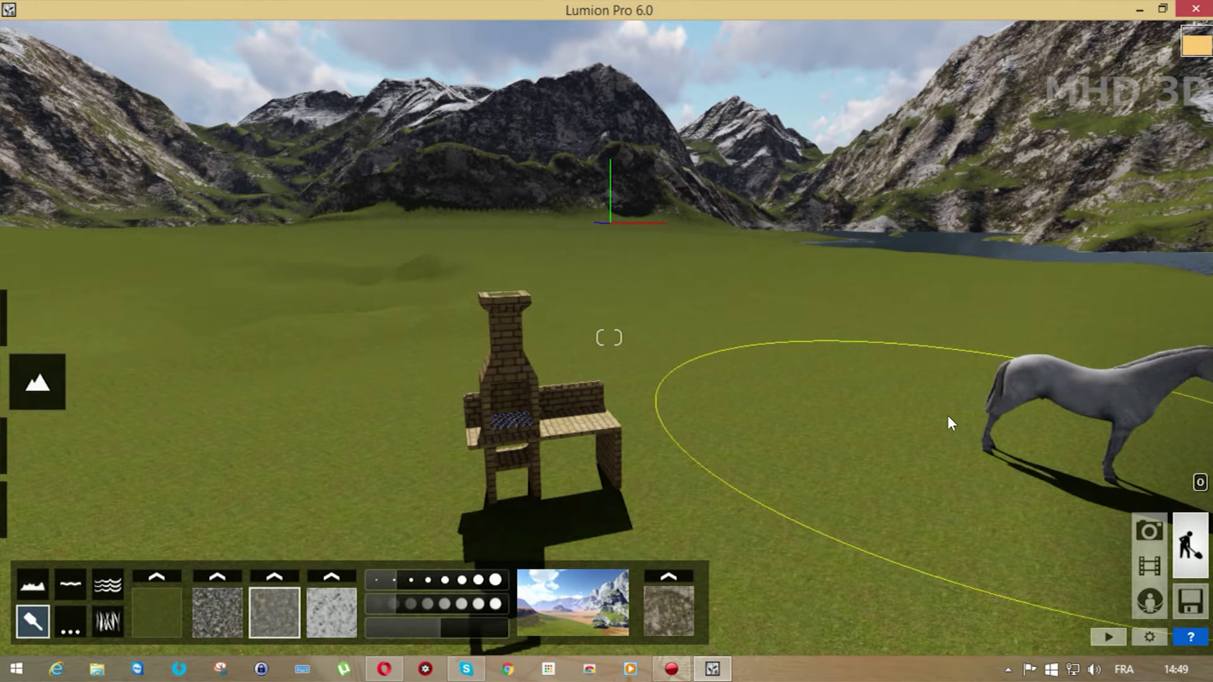
pyautogui.click(161, 610)
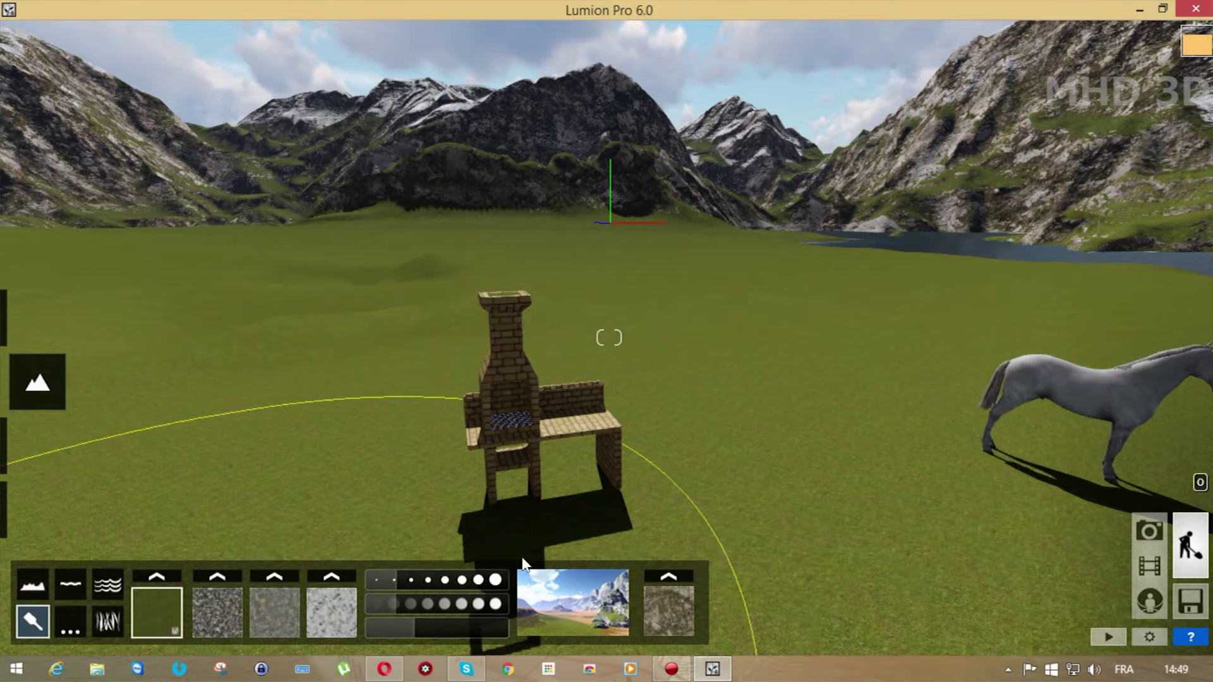
pyautogui.moveTo(914, 508); pyautogui.dragTo(801, 439)
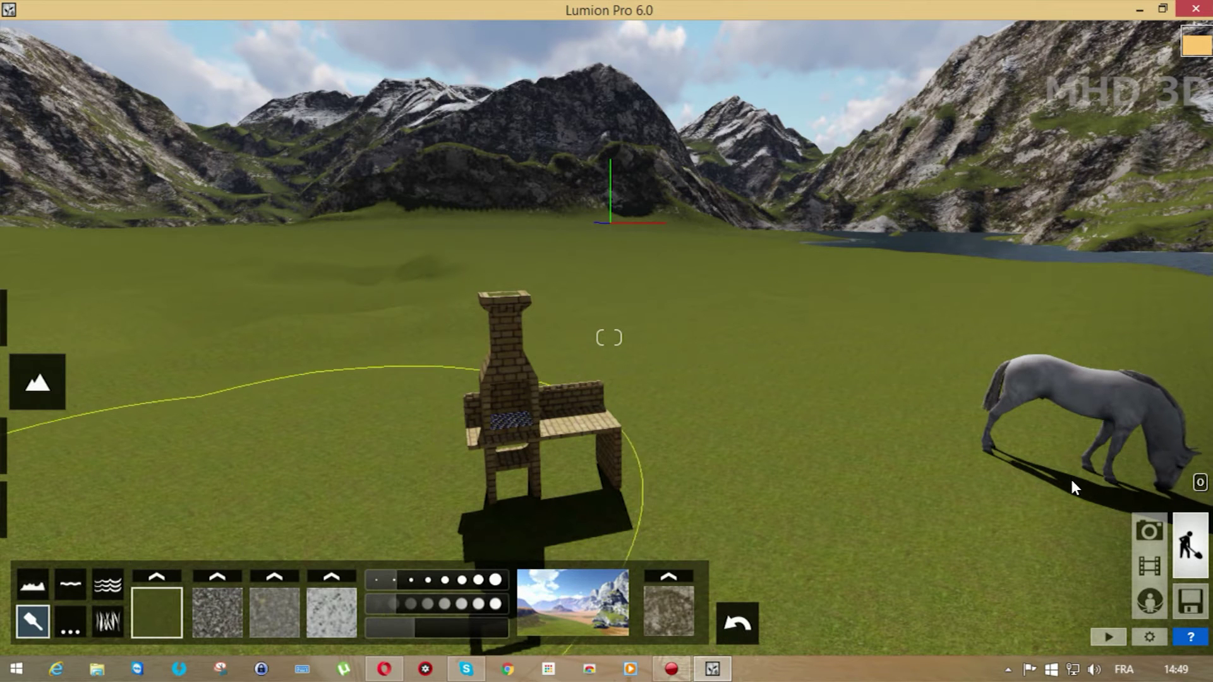
# Replace the second landscape texture with a light sand and paint it on the ground around the barbecue.
pyautogui.click(209, 598)
pyautogui.click(222, 577)
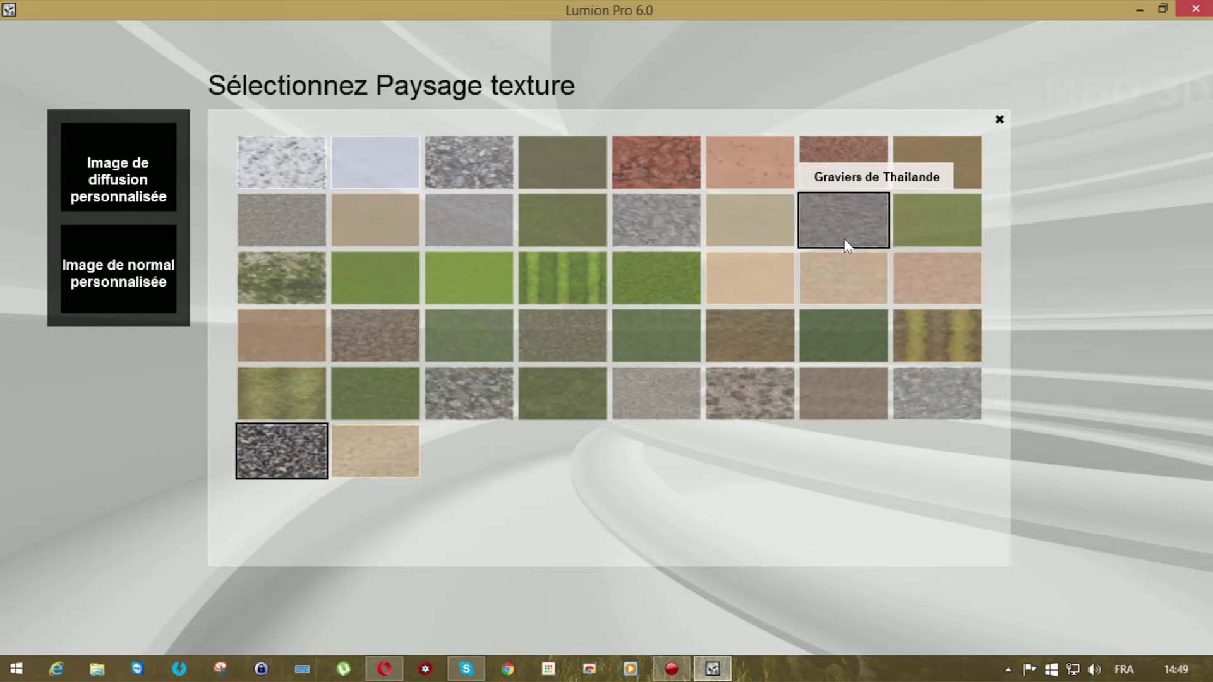
pyautogui.click(772, 265)
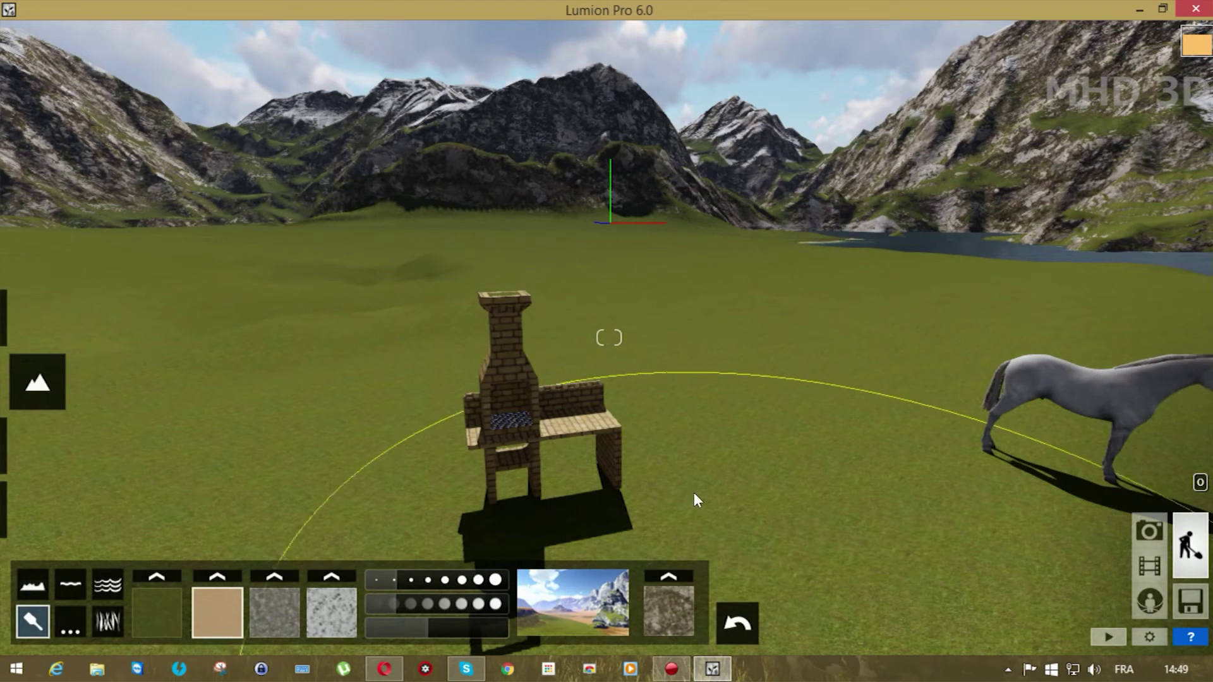
pyautogui.moveTo(631, 408)
pyautogui.mouseDown()
pyautogui.moveTo(677, 414)
pyautogui.moveTo(636, 425)
pyautogui.moveTo(677, 454)
pyautogui.moveTo(765, 429)
pyautogui.moveTo(800, 444)
pyautogui.moveTo(664, 470)
pyautogui.moveTo(923, 483)
pyautogui.moveTo(737, 355)
pyautogui.moveTo(474, 404)
pyautogui.moveTo(374, 463)
pyautogui.moveTo(865, 411)
pyautogui.moveTo(353, 467)
pyautogui.moveTo(840, 434)
pyautogui.moveTo(417, 427)
pyautogui.moveTo(569, 436)
pyautogui.mouseUp()
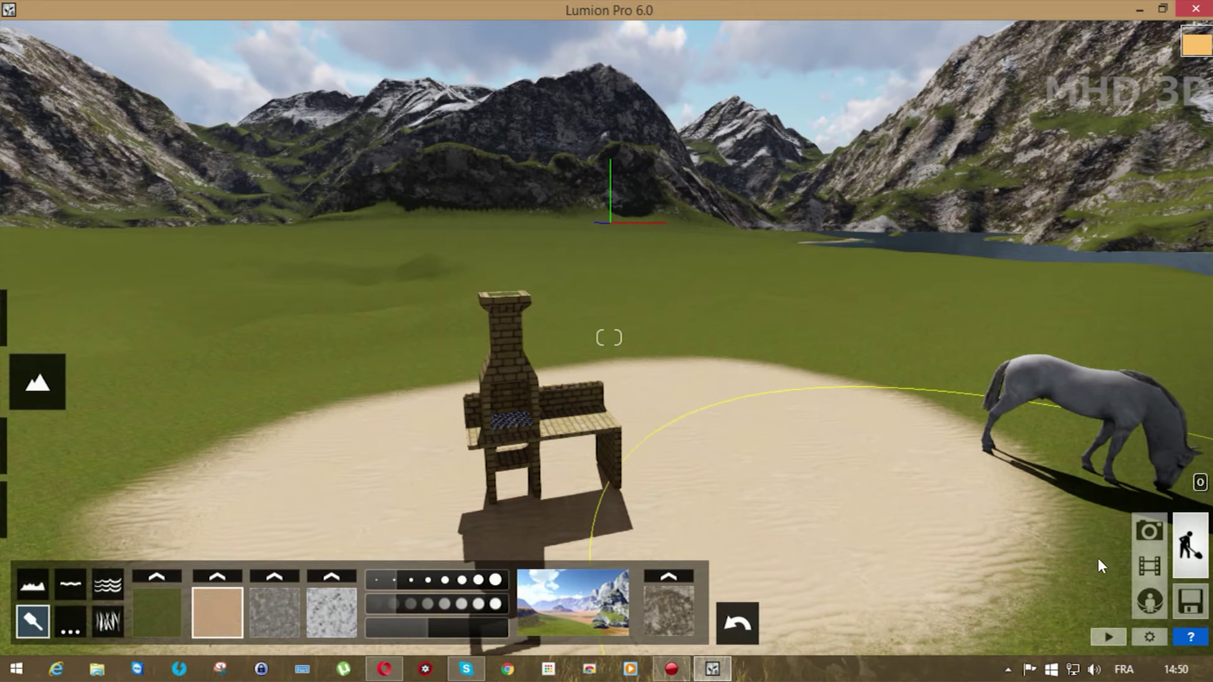
# Paint the grass texture back over the sandy area around the barbecue.
pyautogui.click(153, 611)
pyautogui.moveTo(785, 487)
pyautogui.mouseDown()
pyautogui.moveTo(771, 411)
pyautogui.moveTo(849, 475)
pyautogui.moveTo(361, 464)
pyautogui.moveTo(880, 439)
pyautogui.moveTo(377, 412)
pyautogui.moveTo(602, 373)
pyautogui.moveTo(677, 399)
pyautogui.moveTo(484, 386)
pyautogui.moveTo(690, 392)
pyautogui.mouseUp()
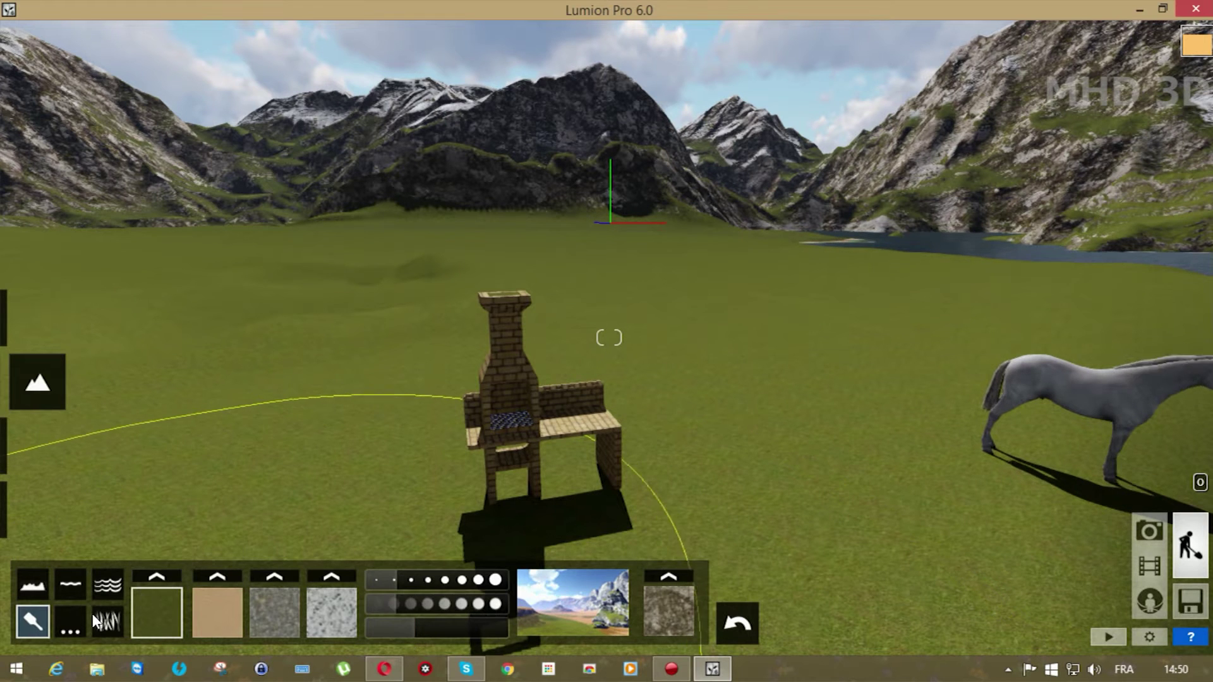
# Dig a hollow in the grass between the barbecue and the horse with the lowering brush at a reduced brush size.
pyautogui.click(65, 578)
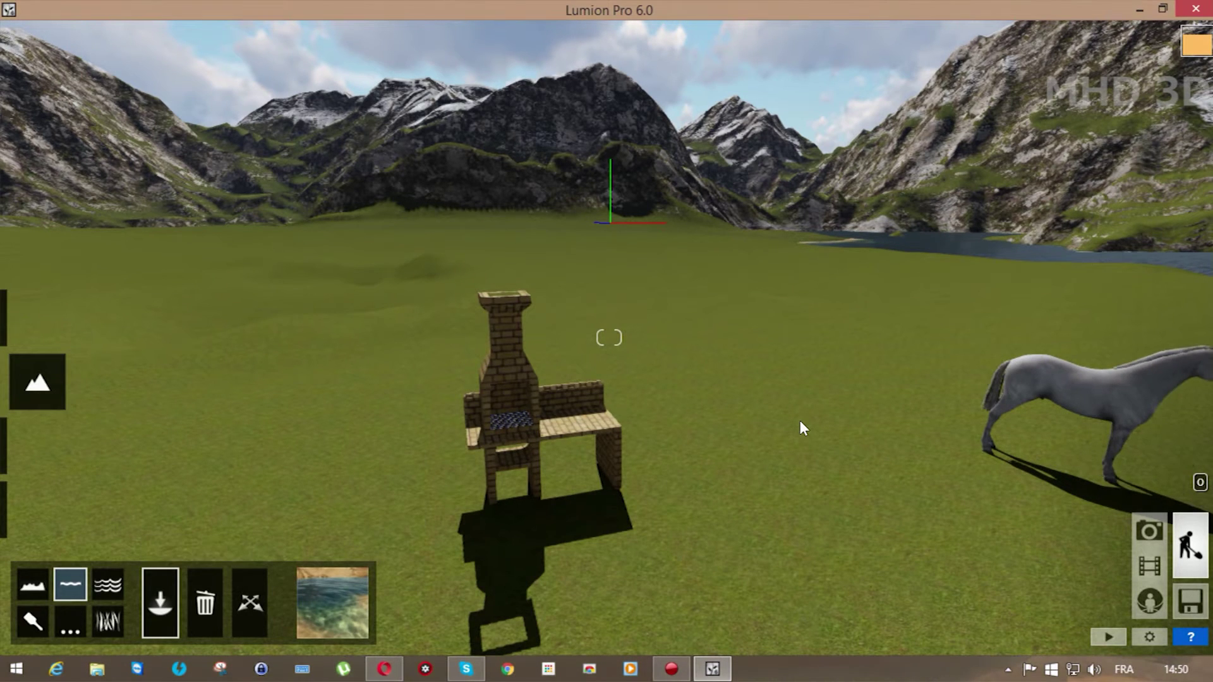
pyautogui.press('s')
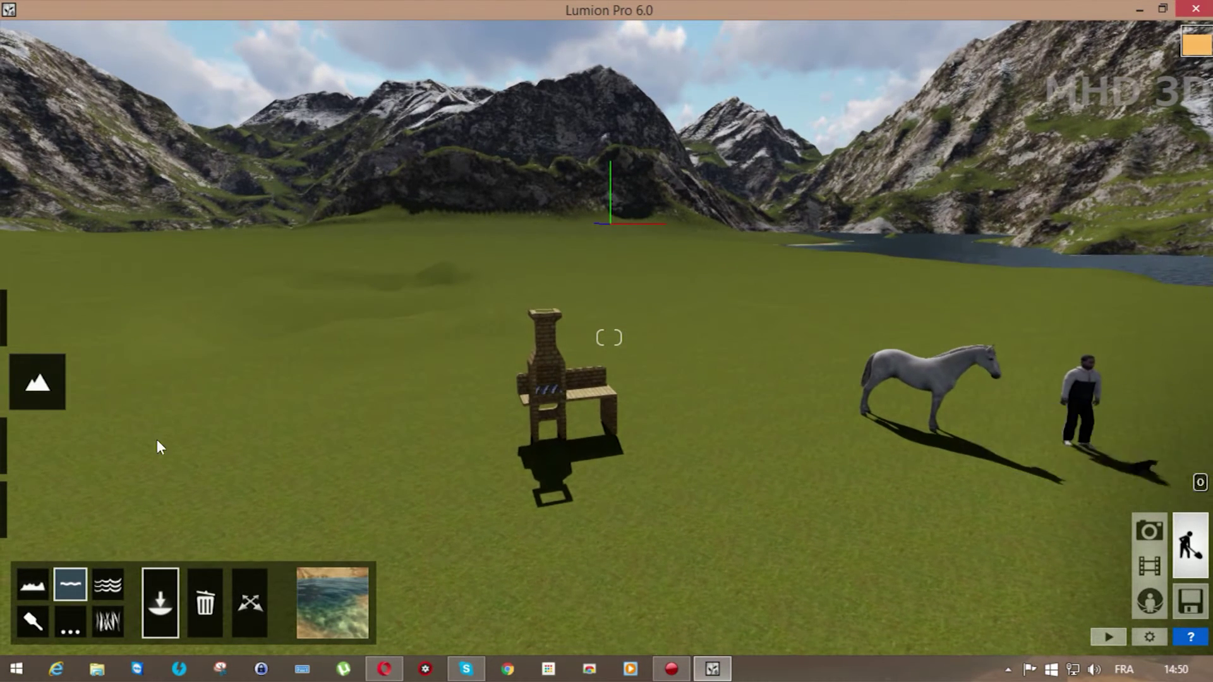
pyautogui.click(37, 583)
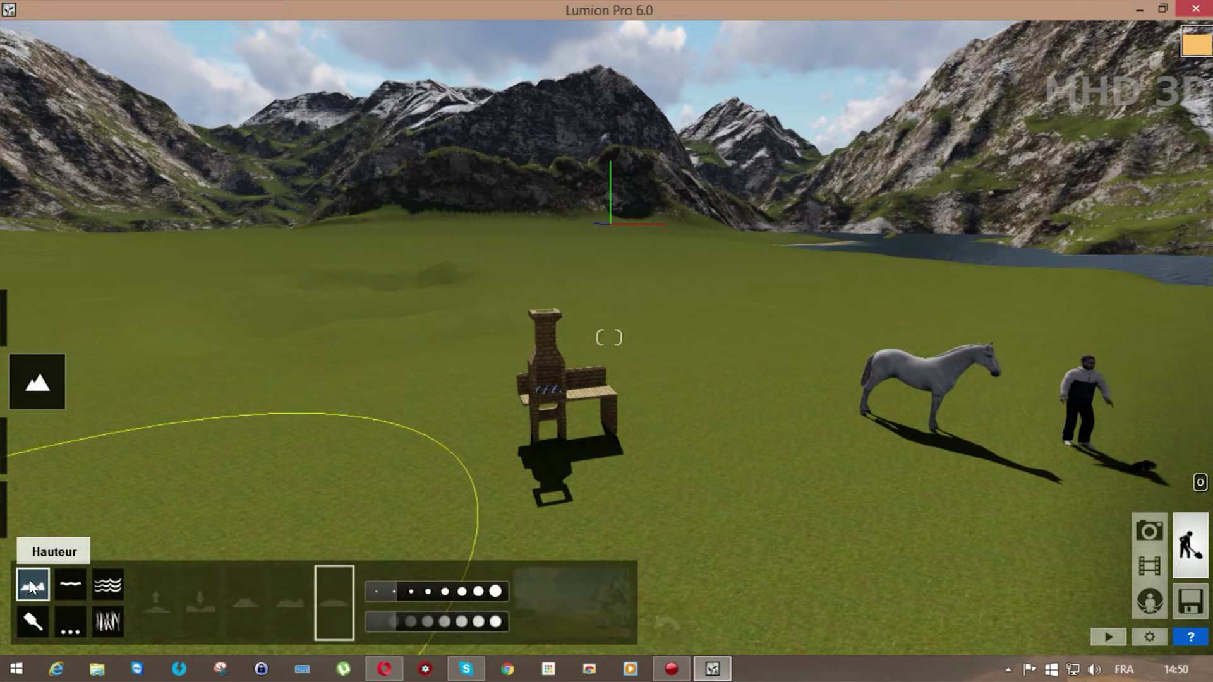
pyautogui.click(200, 603)
pyautogui.click(792, 532)
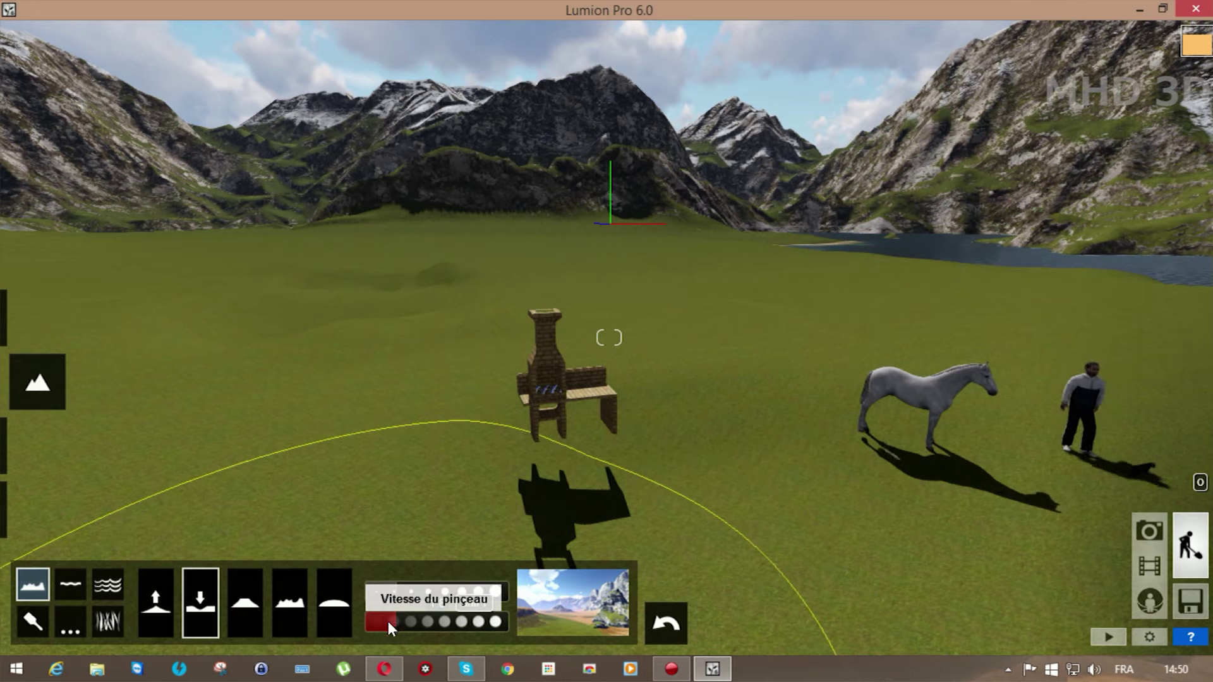
pyautogui.click(380, 592)
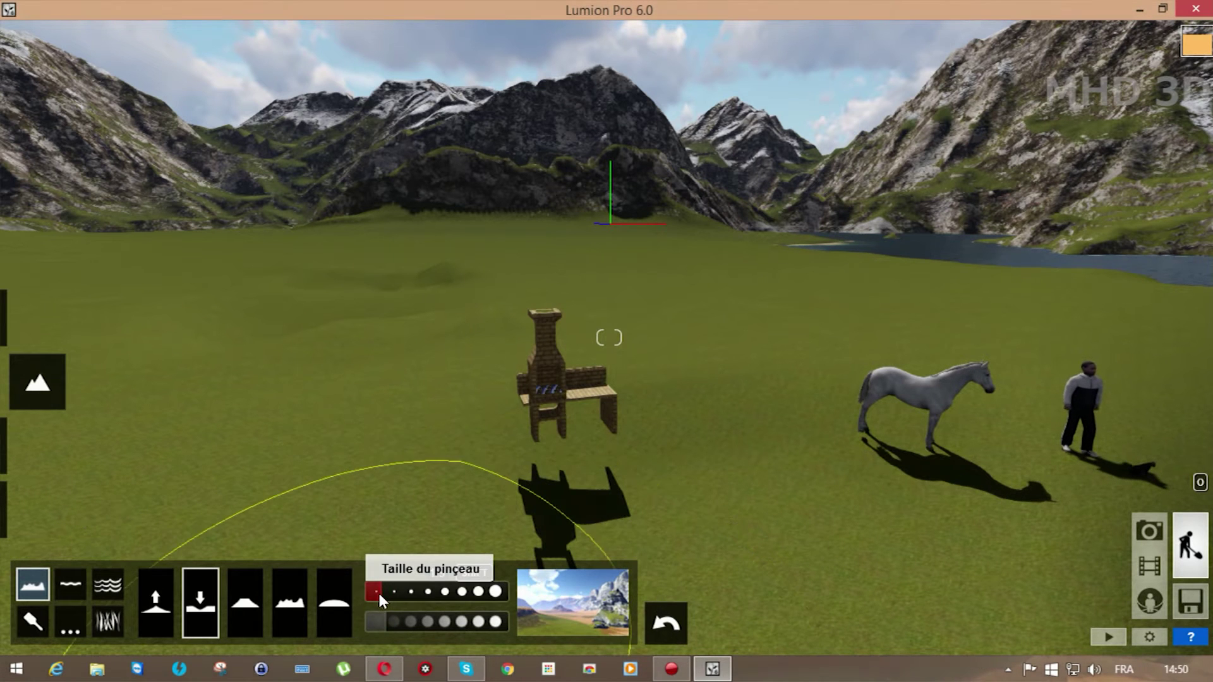
pyautogui.click(776, 529)
pyautogui.moveTo(776, 531); pyautogui.dragTo(775, 531)
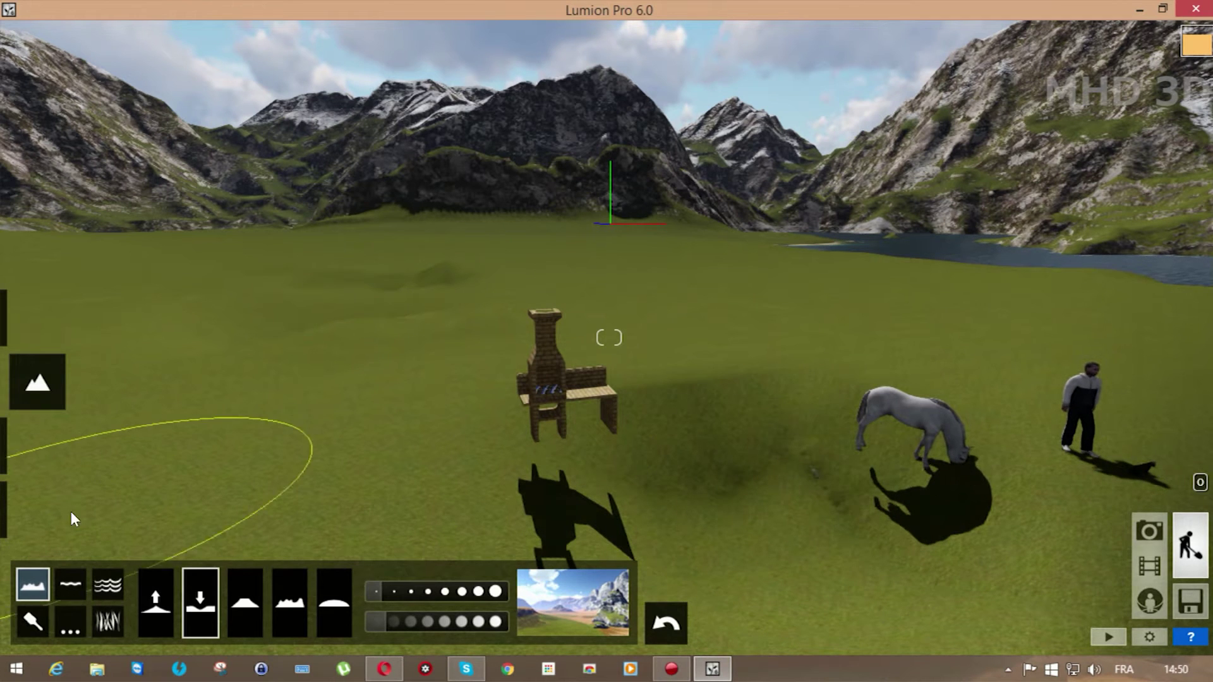
# Place a body of water in the hollow and switch its type to Sale, followed by the murky green water.
pyautogui.click(70, 581)
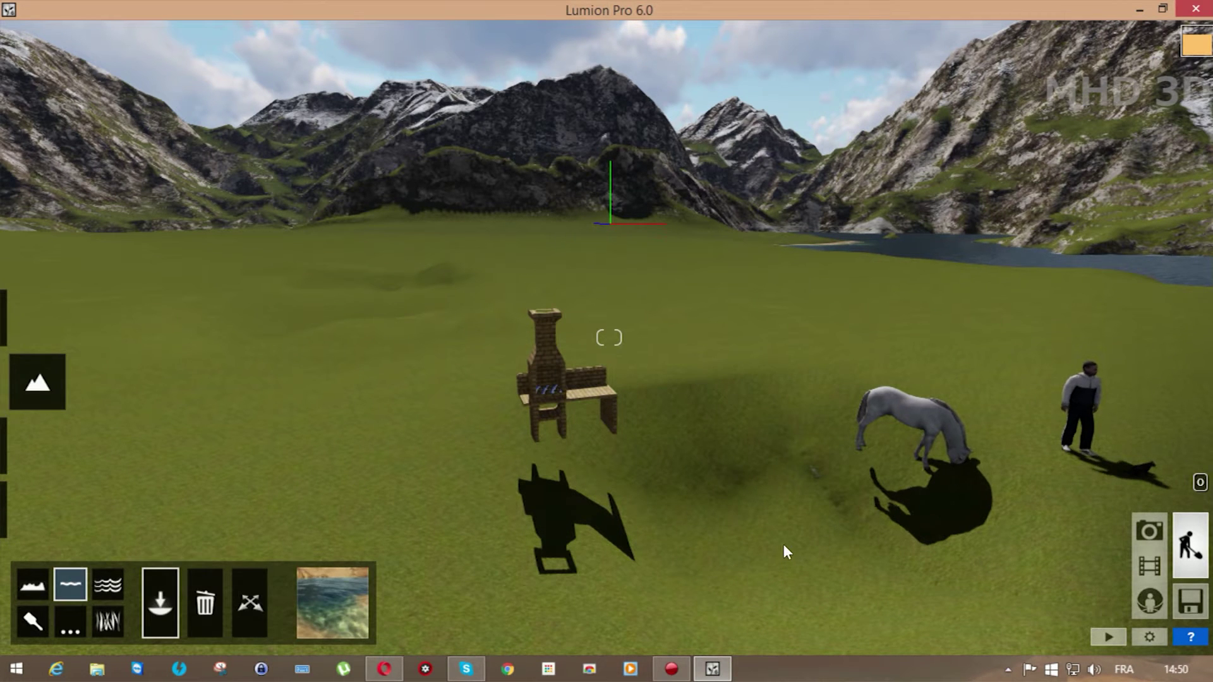
pyautogui.click(773, 513)
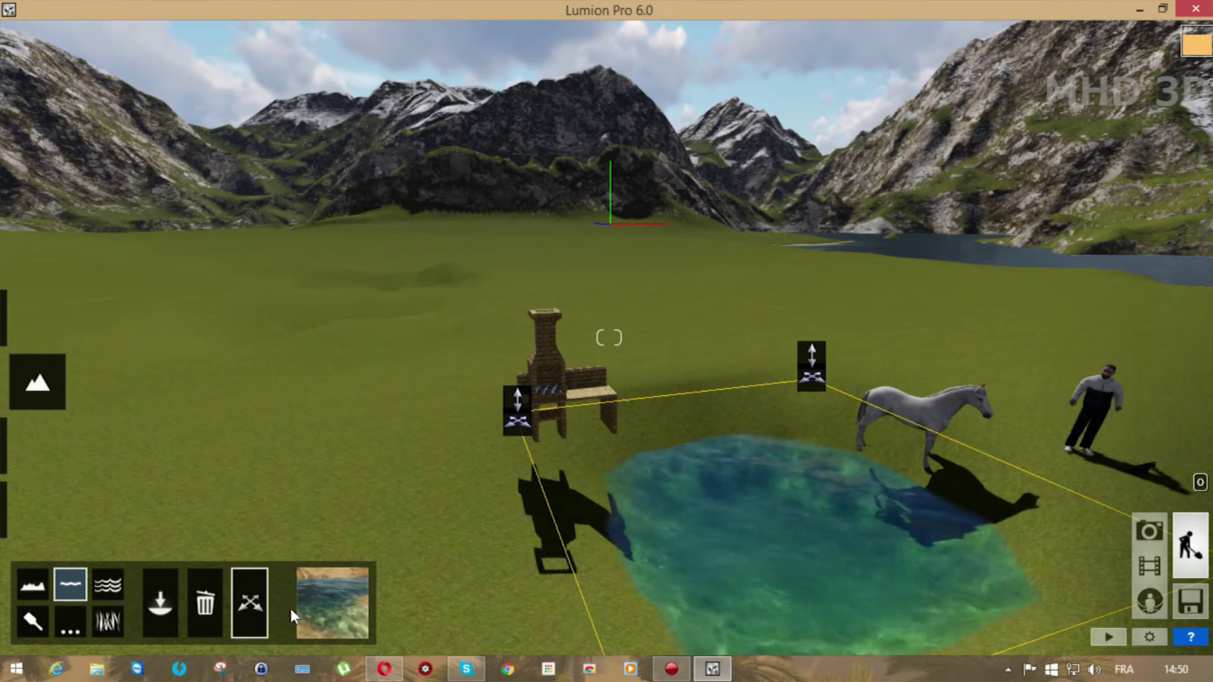
pyautogui.click(331, 593)
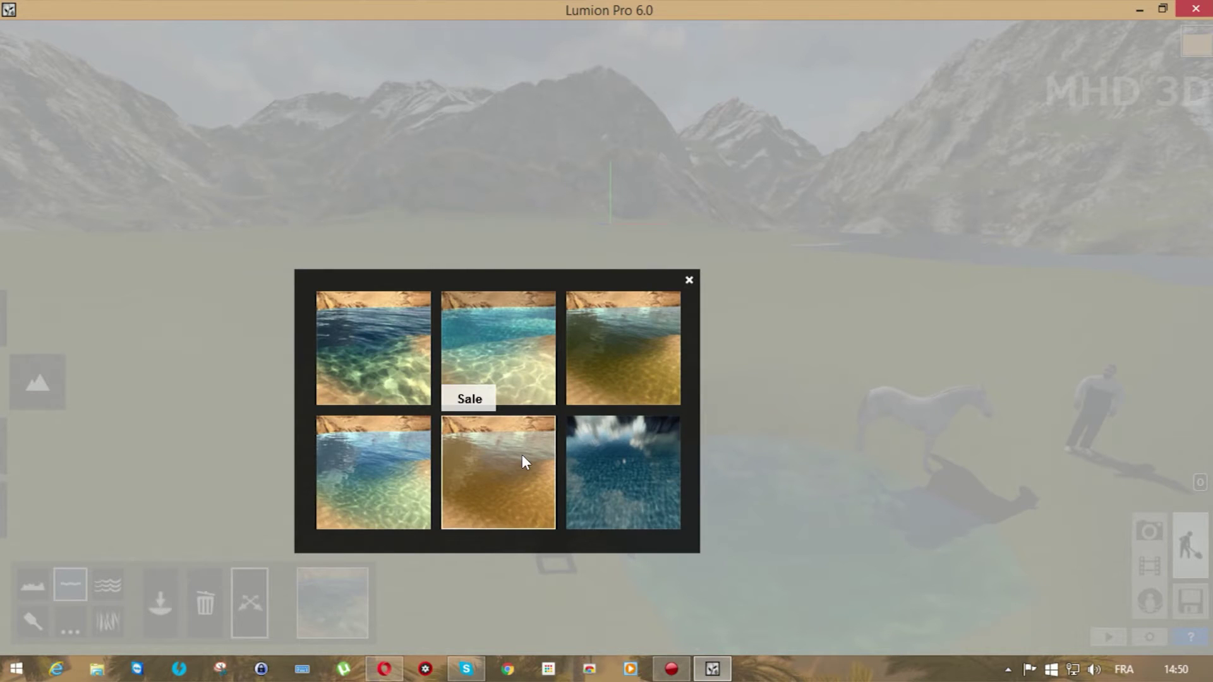
pyautogui.click(522, 453)
pyautogui.click(342, 573)
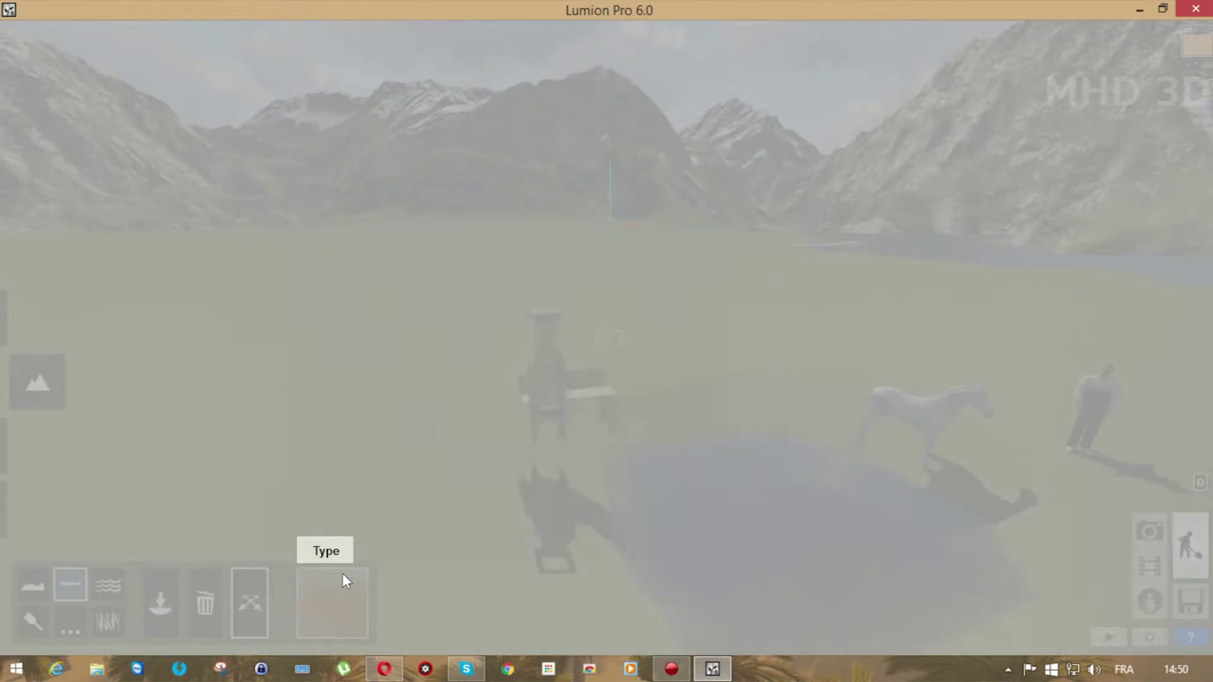
pyautogui.click(605, 349)
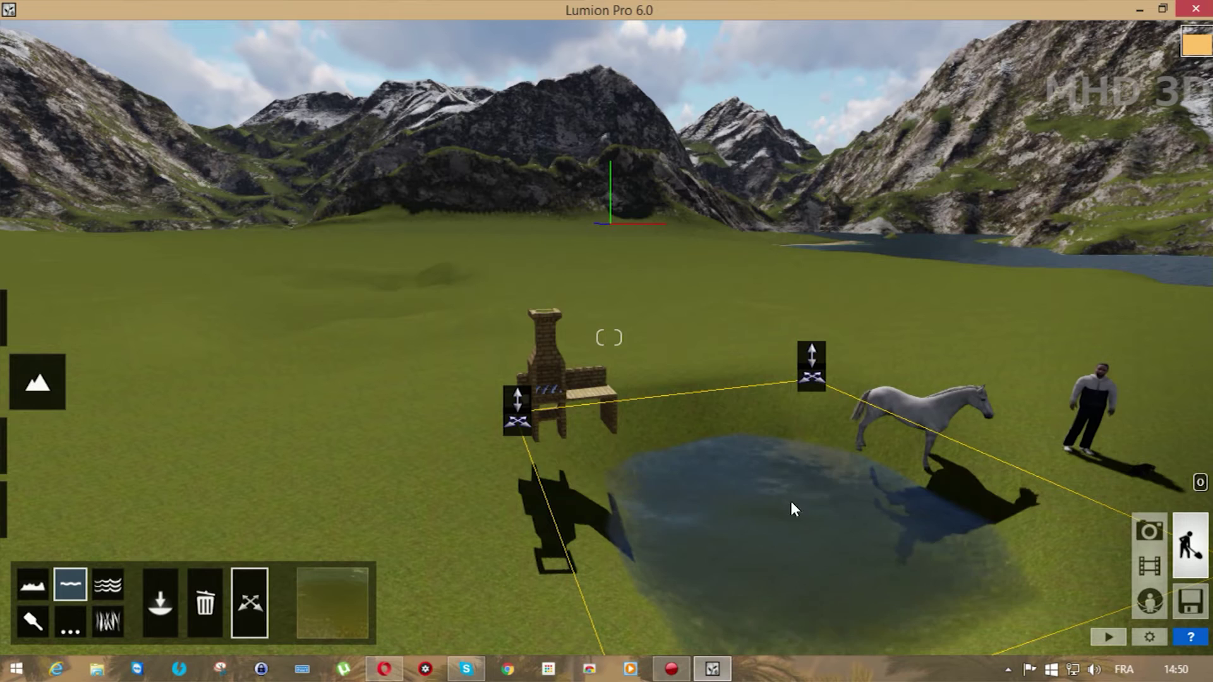
# Switch the water in the hollow to the type with floating ice and delete that body of water.
pyautogui.click(342, 588)
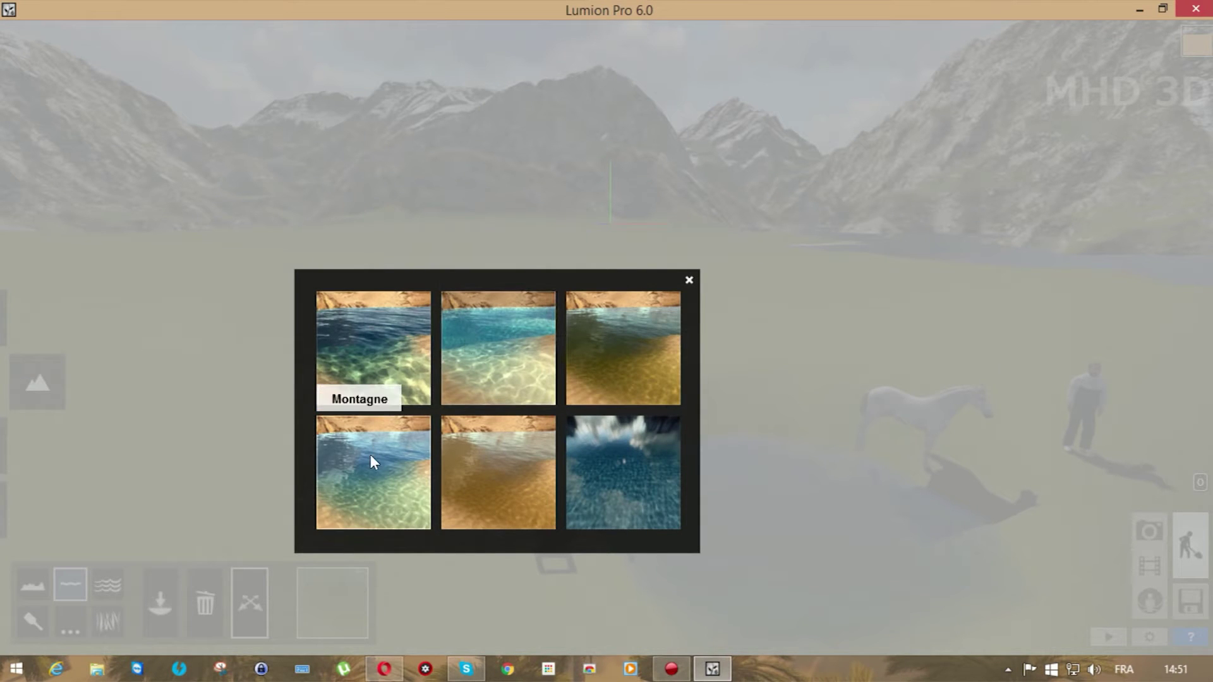
pyautogui.click(621, 466)
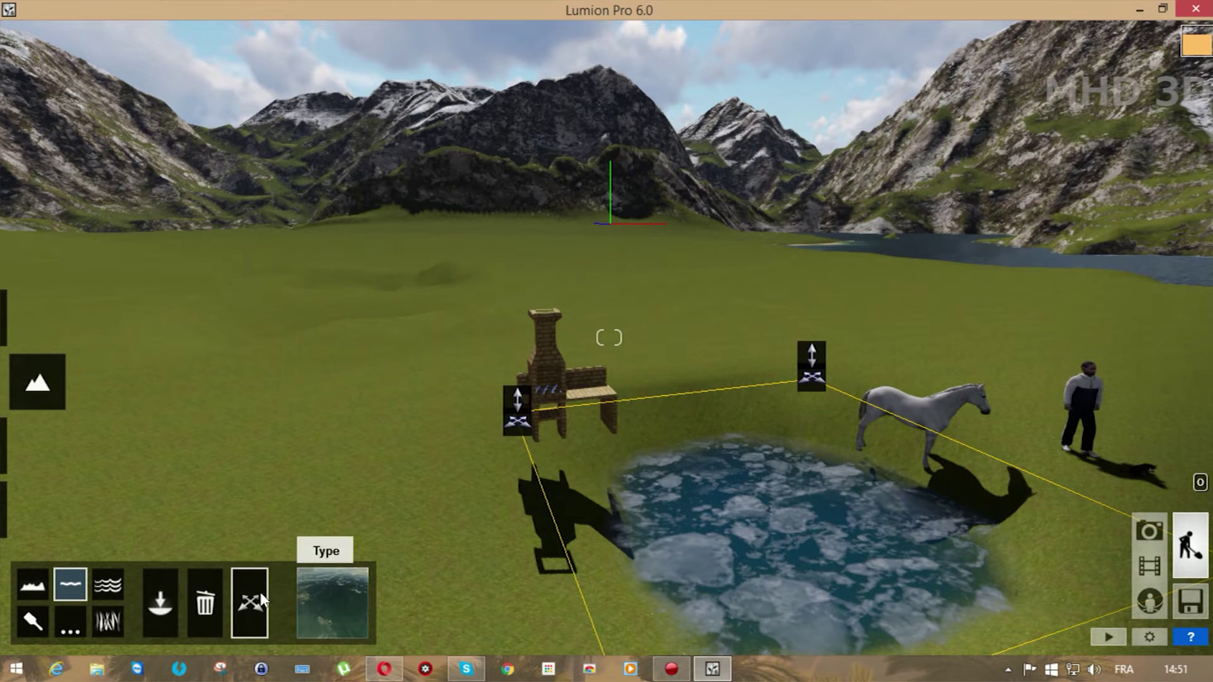
pyautogui.click(205, 603)
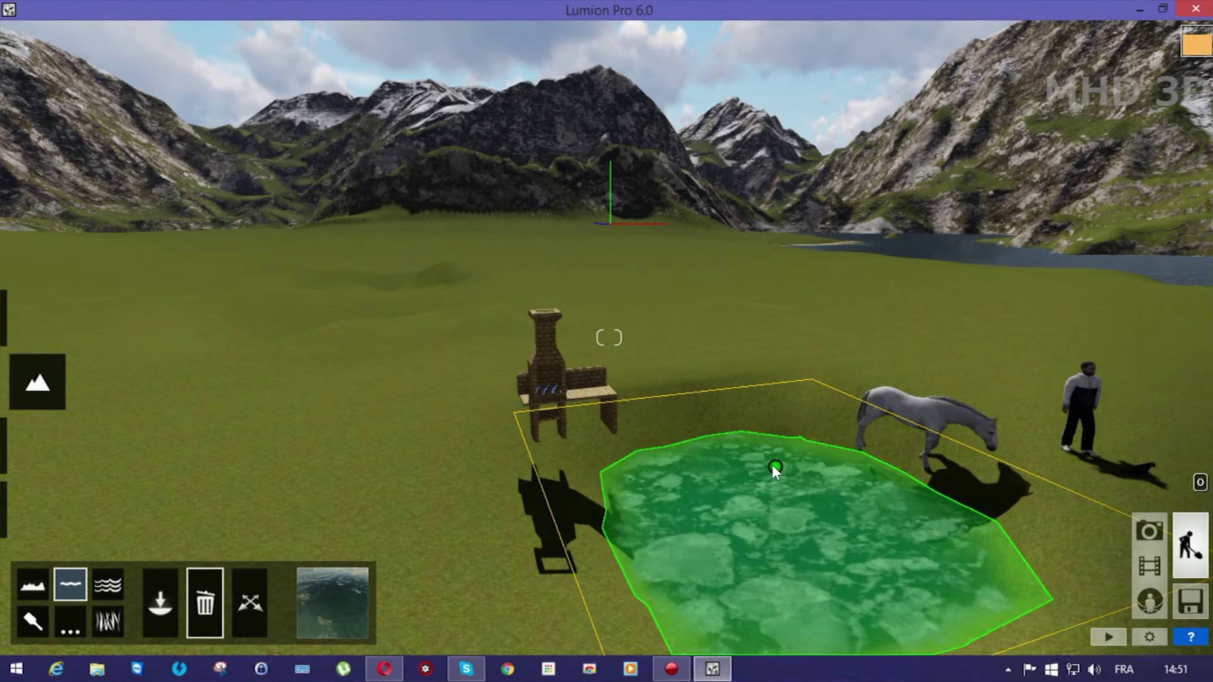
pyautogui.click(774, 467)
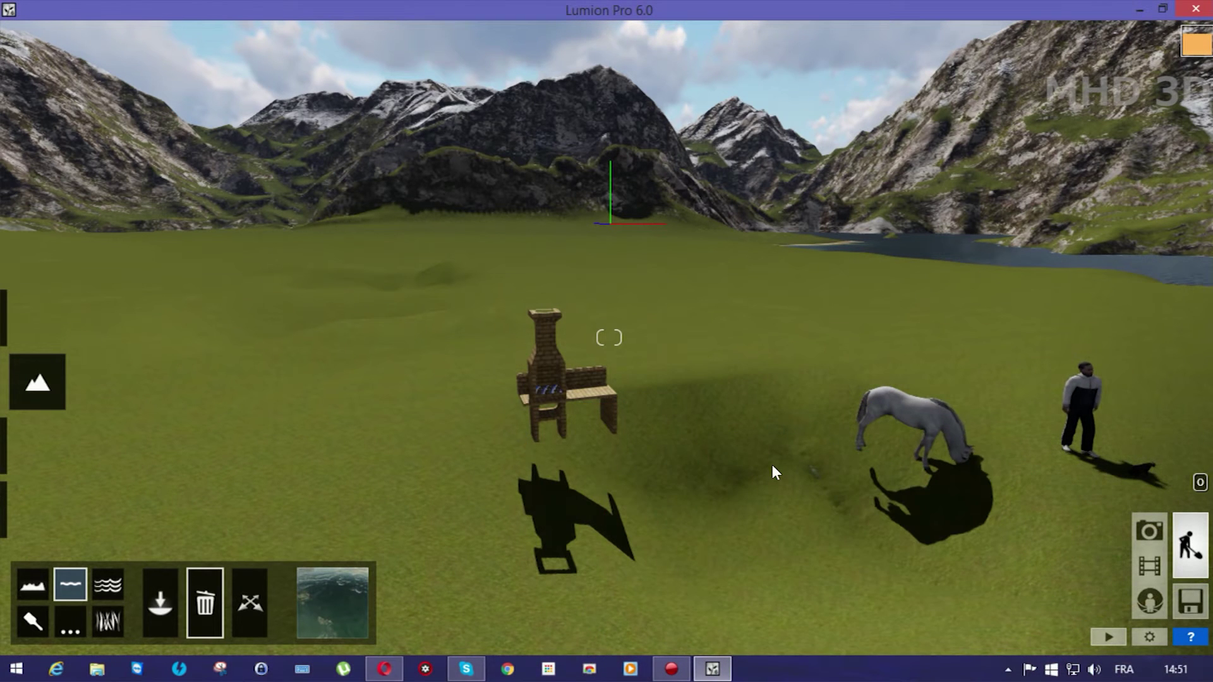
# Change the ocean's Color 1 to a deeper blue.
pyautogui.click(108, 586)
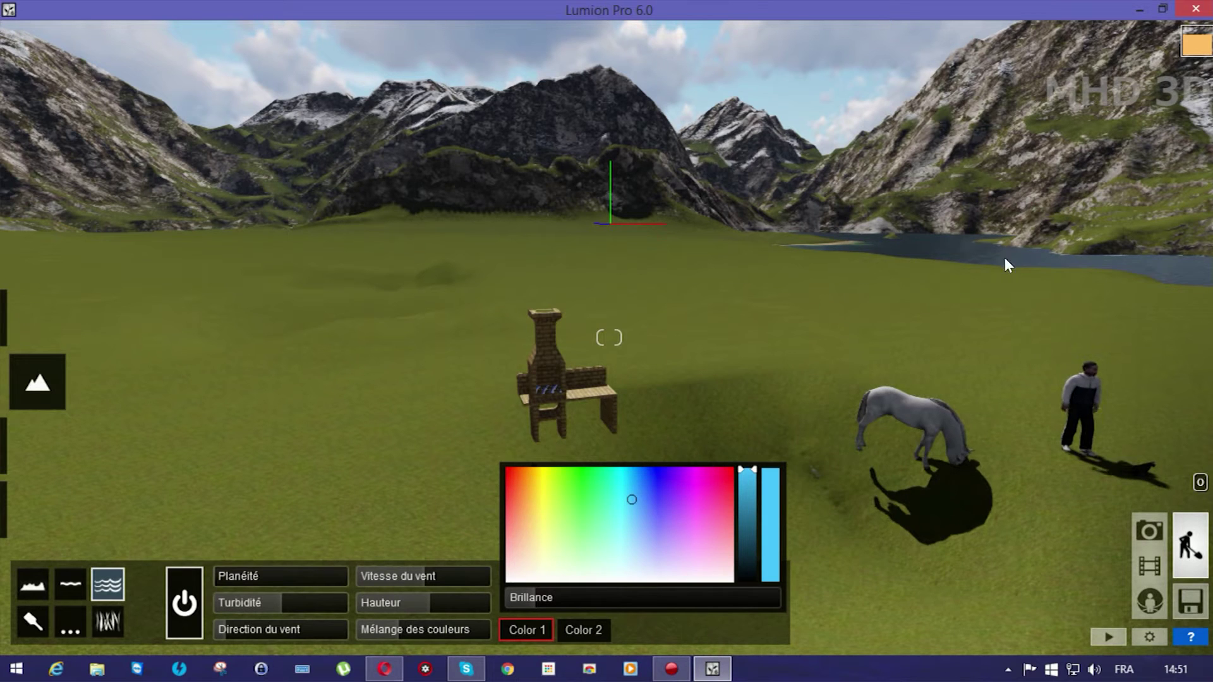
pyautogui.moveTo(630, 494)
pyautogui.mouseDown()
pyautogui.moveTo(658, 487)
pyautogui.moveTo(642, 494)
pyautogui.mouseUp()
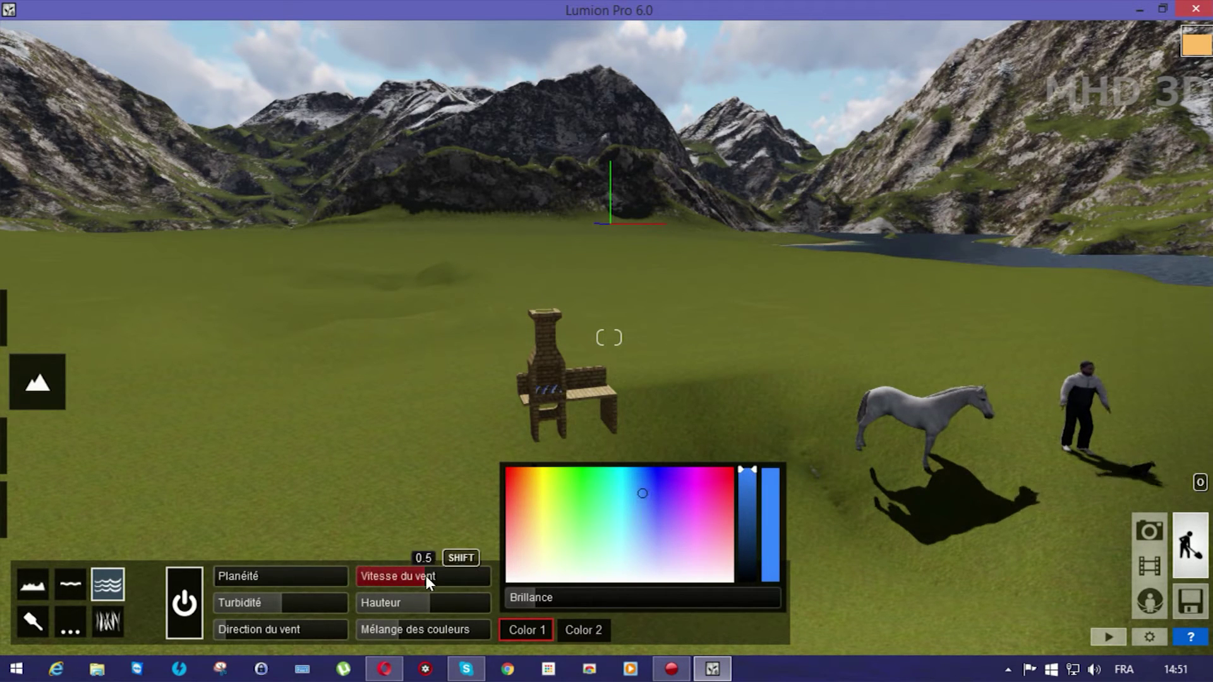
pyautogui.press('shift')
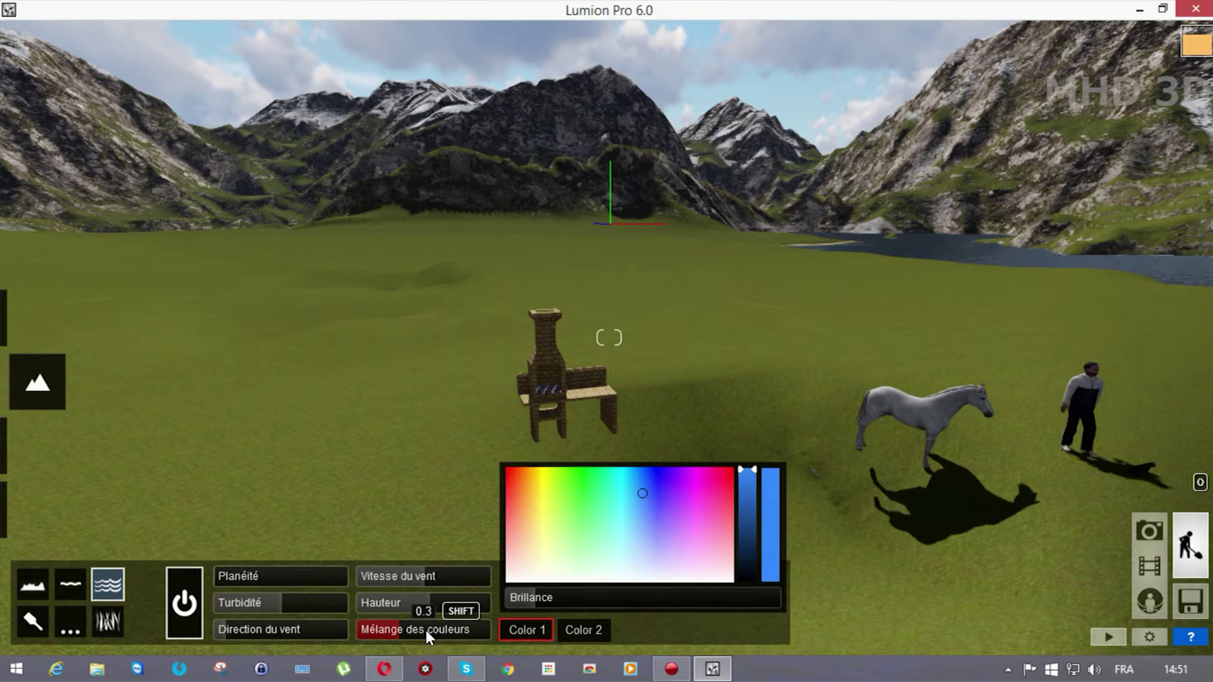
# Turn on the landscape grass and adjust its size, height and dispersion to get taller blades.
pyautogui.click(111, 622)
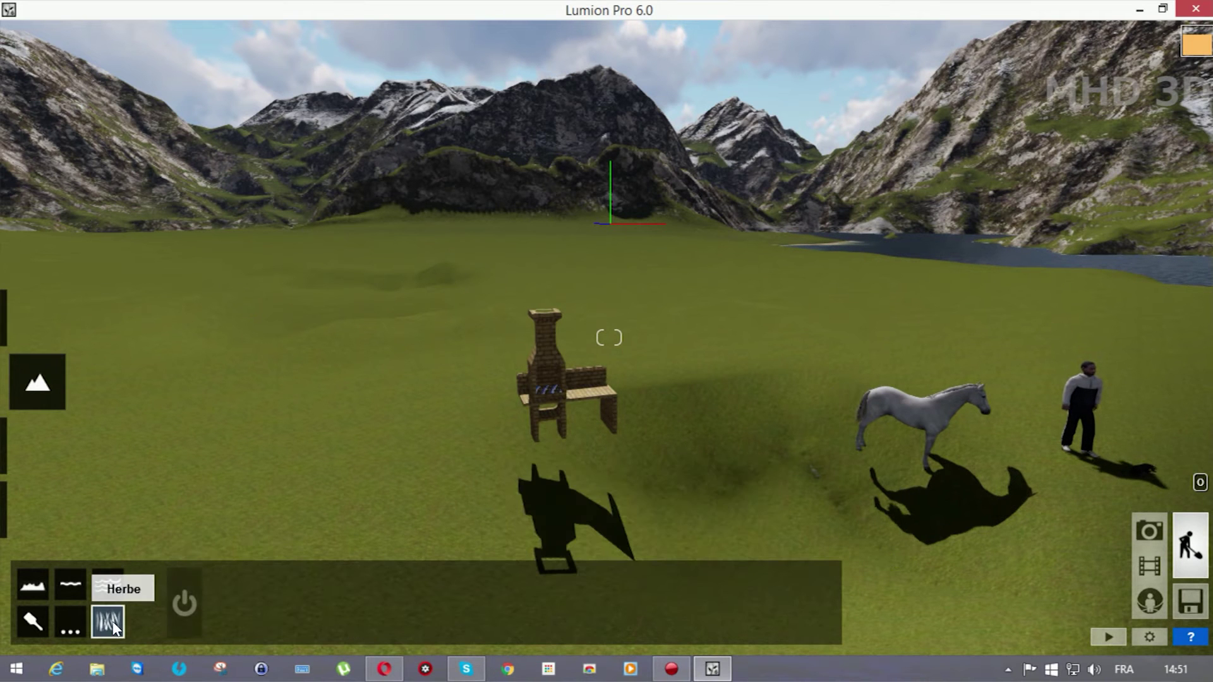
pyautogui.press('e')
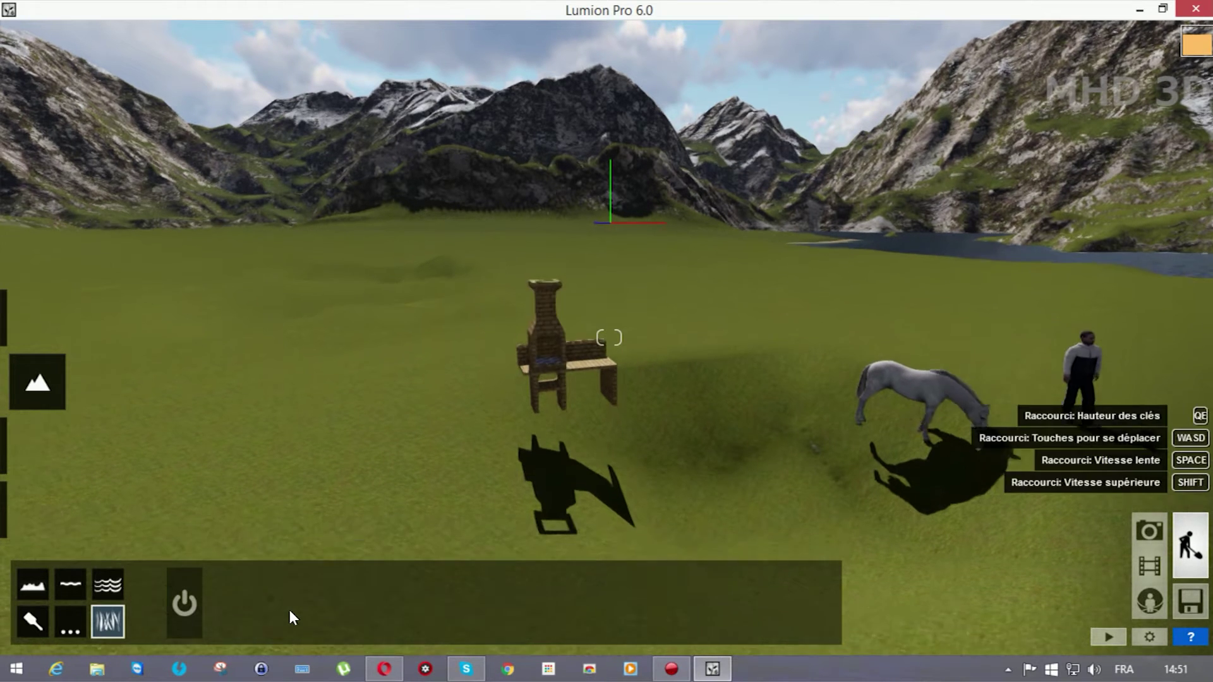
pyautogui.press('e')
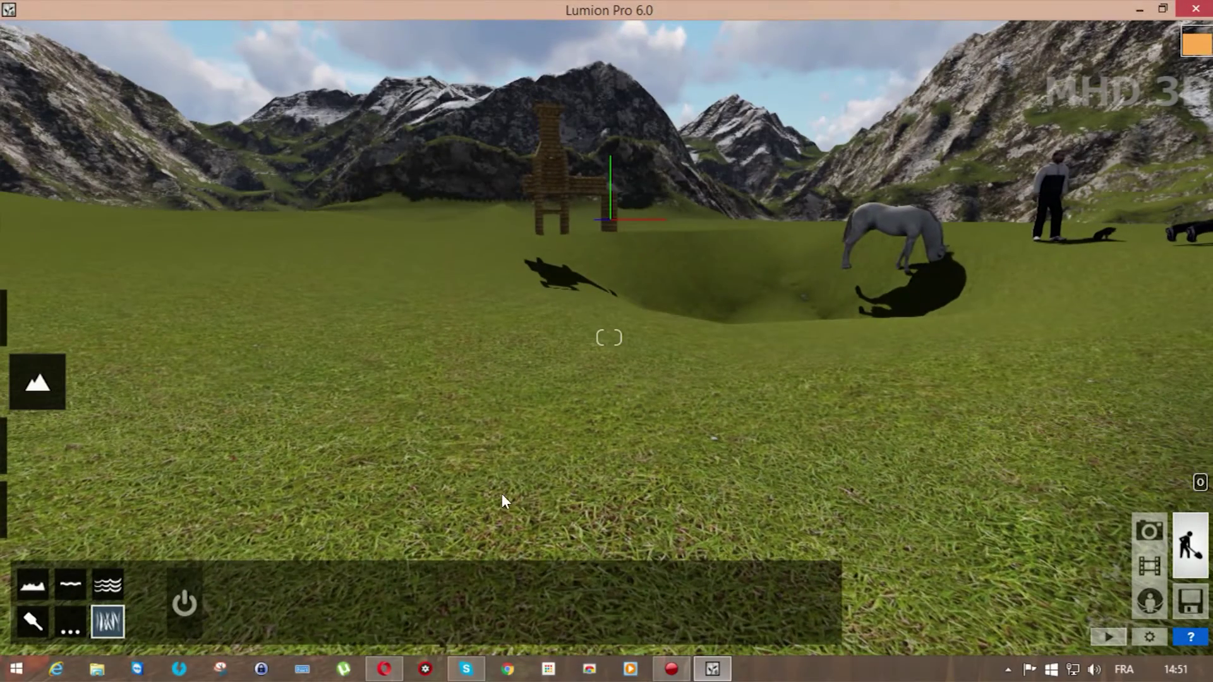
pyautogui.click(179, 594)
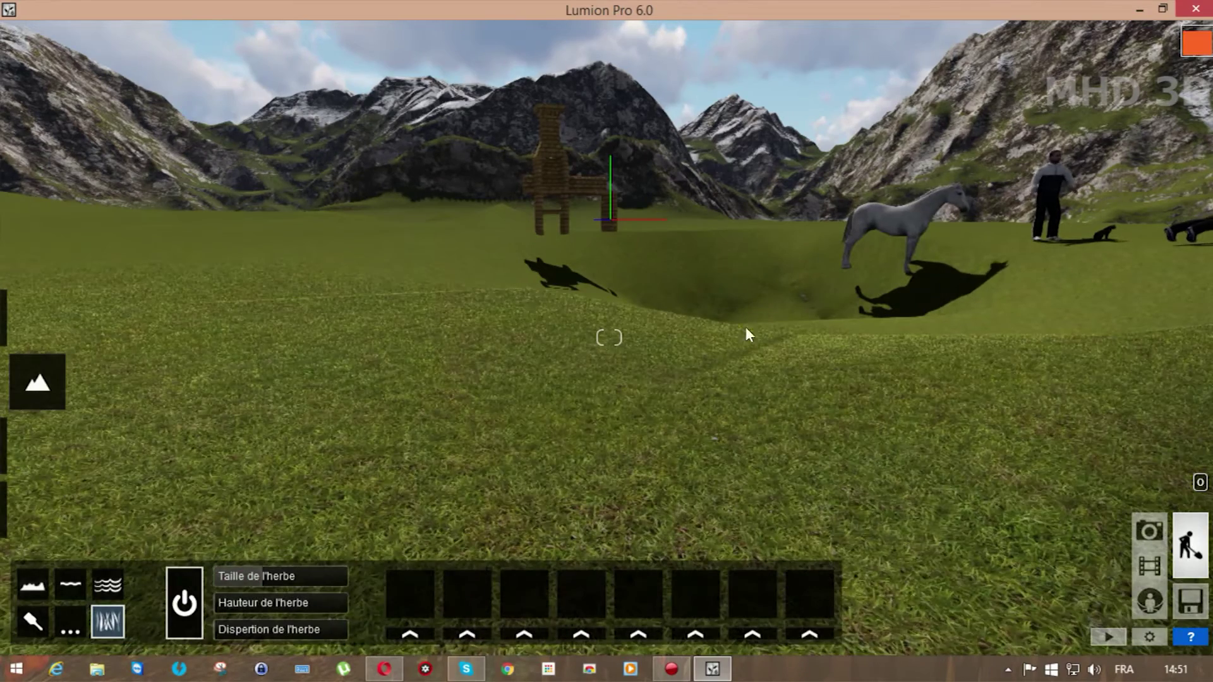
pyautogui.moveTo(259, 579)
pyautogui.mouseDown()
pyautogui.moveTo(360, 577)
pyautogui.moveTo(259, 578)
pyautogui.moveTo(277, 597)
pyautogui.moveTo(378, 586)
pyautogui.moveTo(264, 594)
pyautogui.mouseUp()
pyautogui.moveTo(215, 634); pyautogui.dragTo(280, 602)
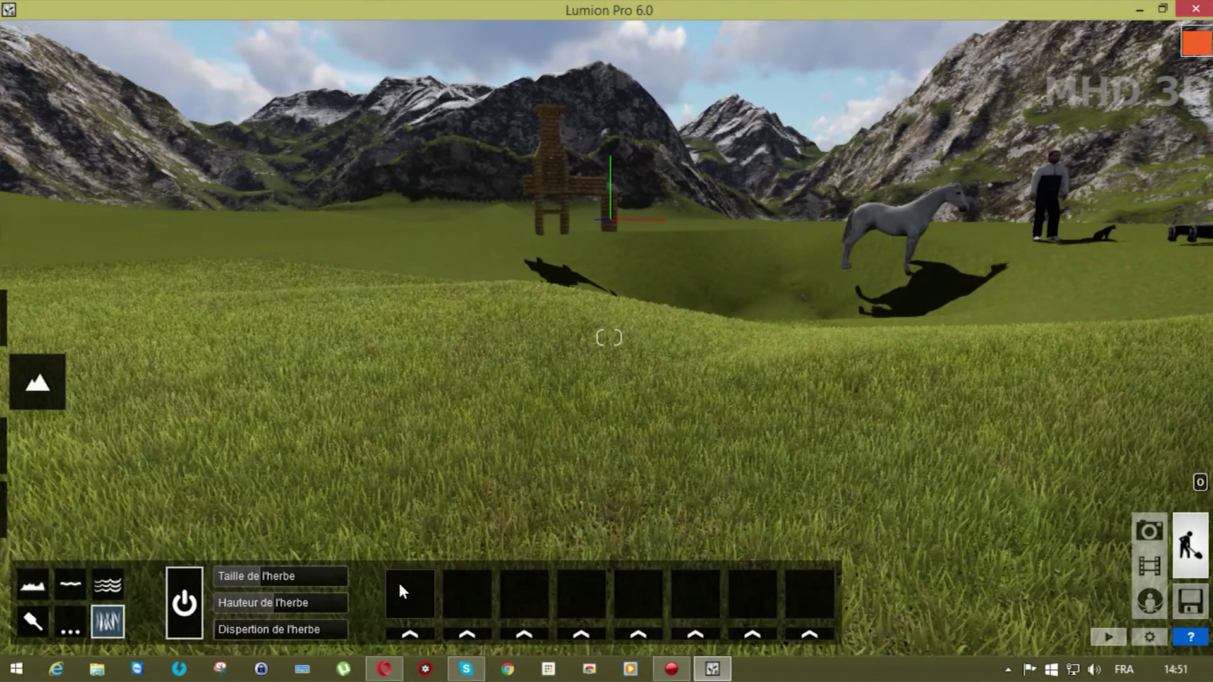
# Scatter yellow crocuses through the grass from the first slot, with maximum size and minimum random size.
pyautogui.click(404, 635)
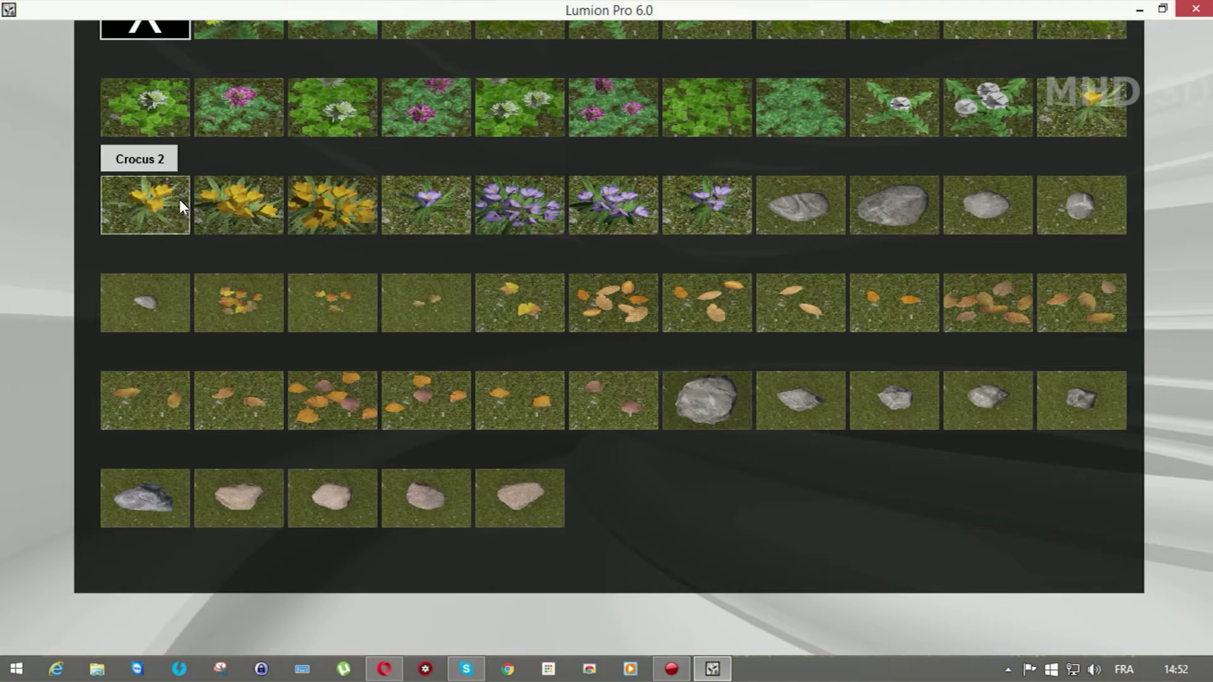
pyautogui.click(221, 203)
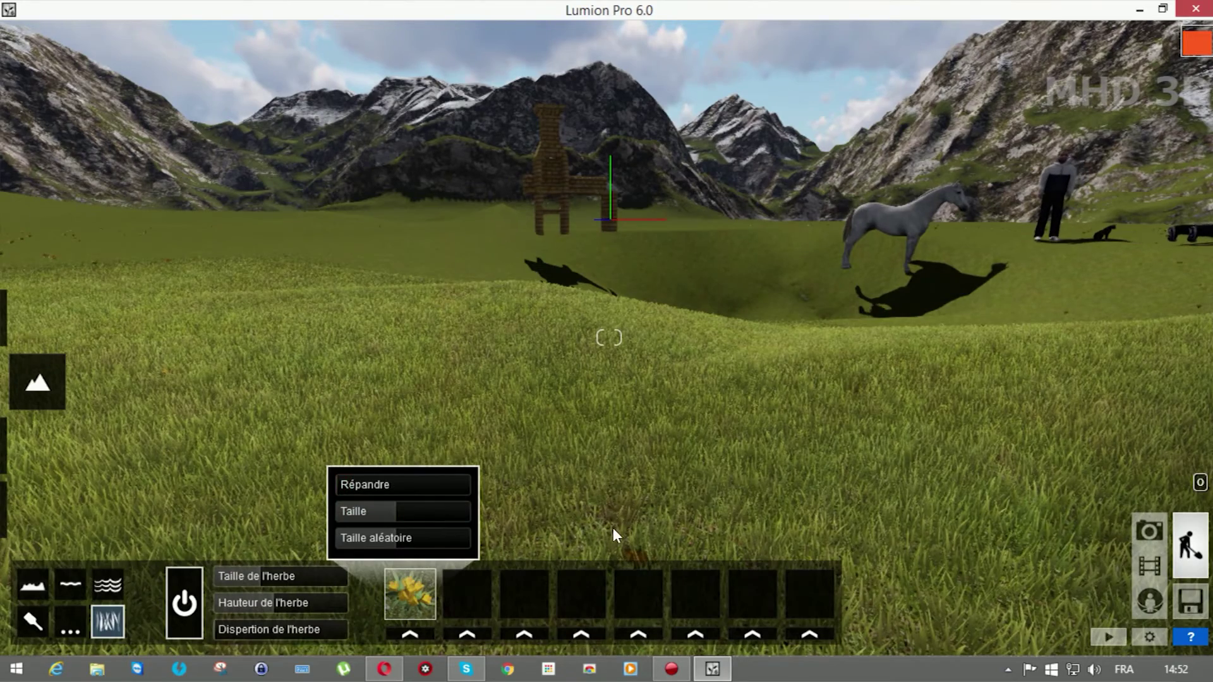
pyautogui.press('q')
pyautogui.moveTo(383, 514); pyautogui.dragTo(508, 513)
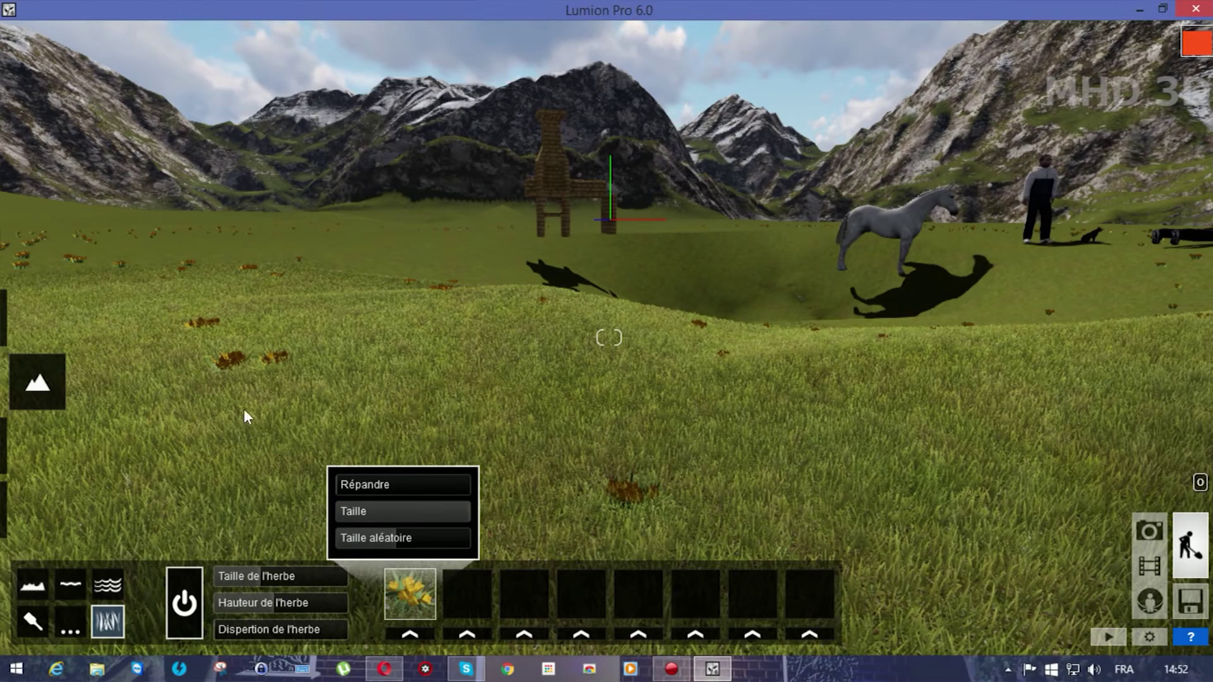
pyautogui.moveTo(395, 540); pyautogui.dragTo(325, 537)
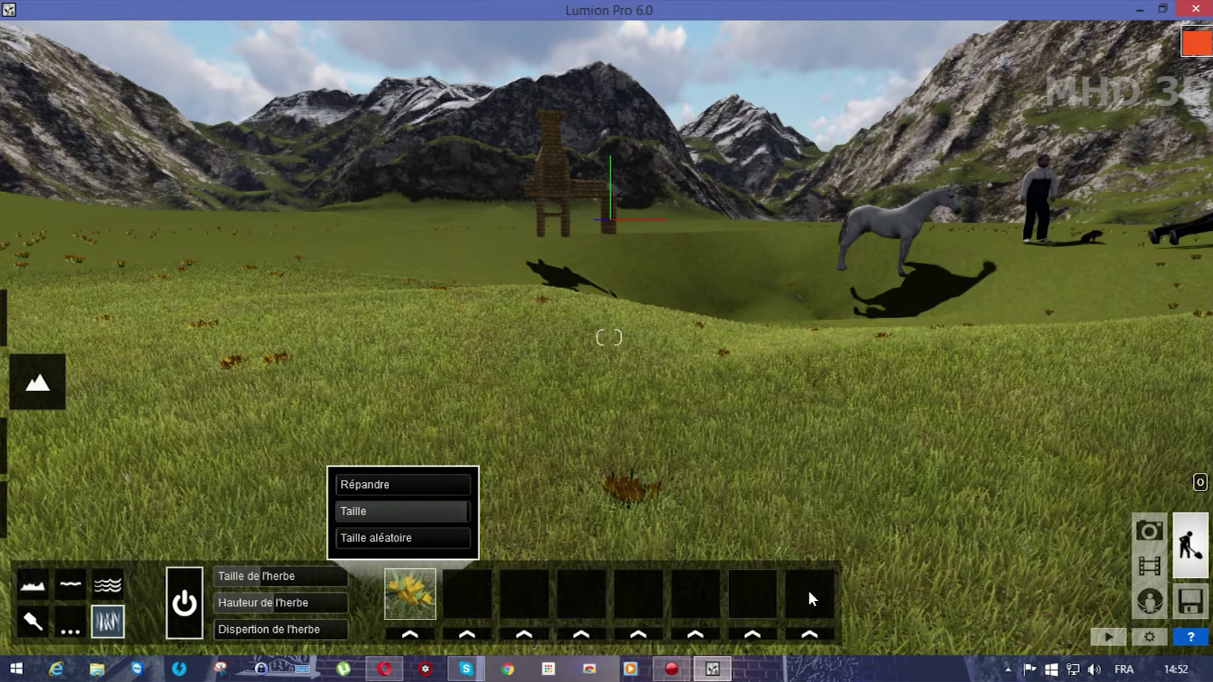
# Add Stone grey 6 rocks to the second grass slot and turn the landscape grass off.
pyautogui.click(471, 631)
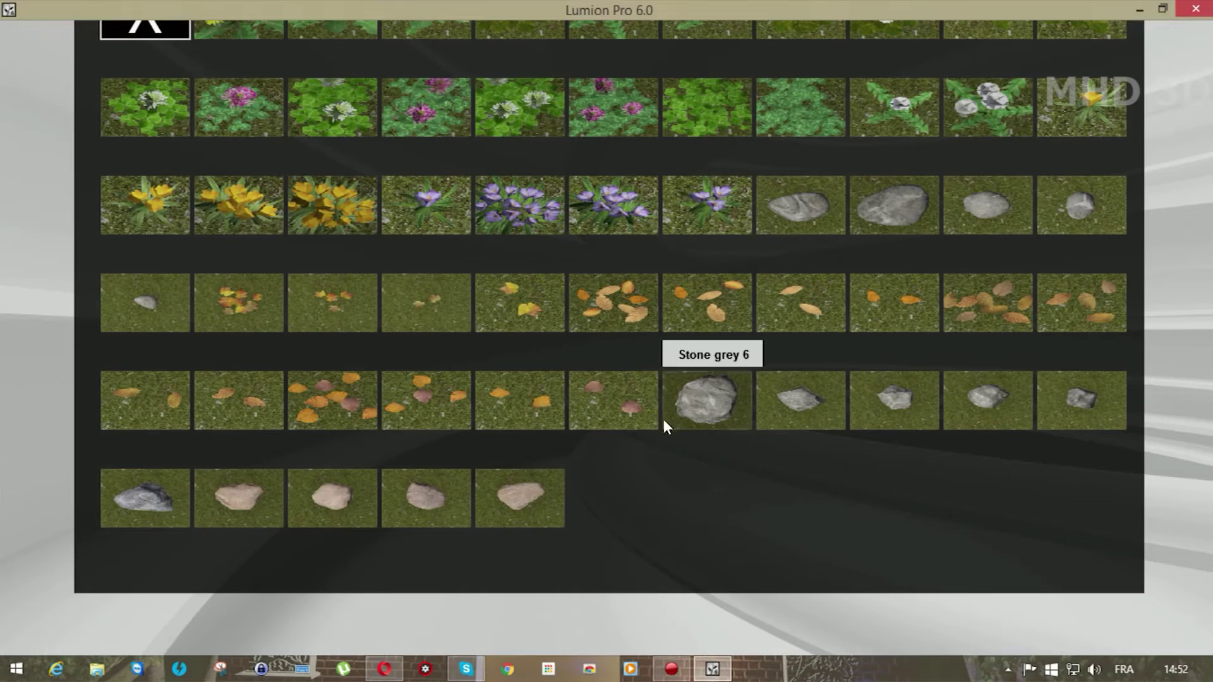
pyautogui.click(690, 400)
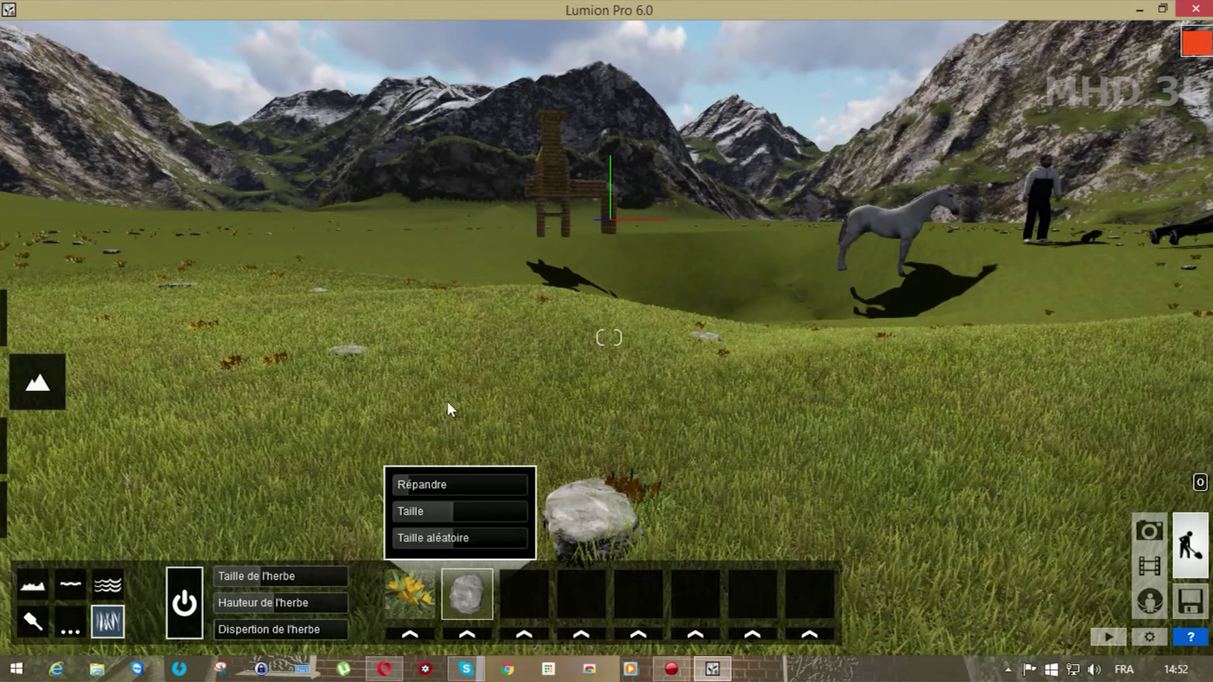
pyautogui.click(181, 581)
pyautogui.click(115, 584)
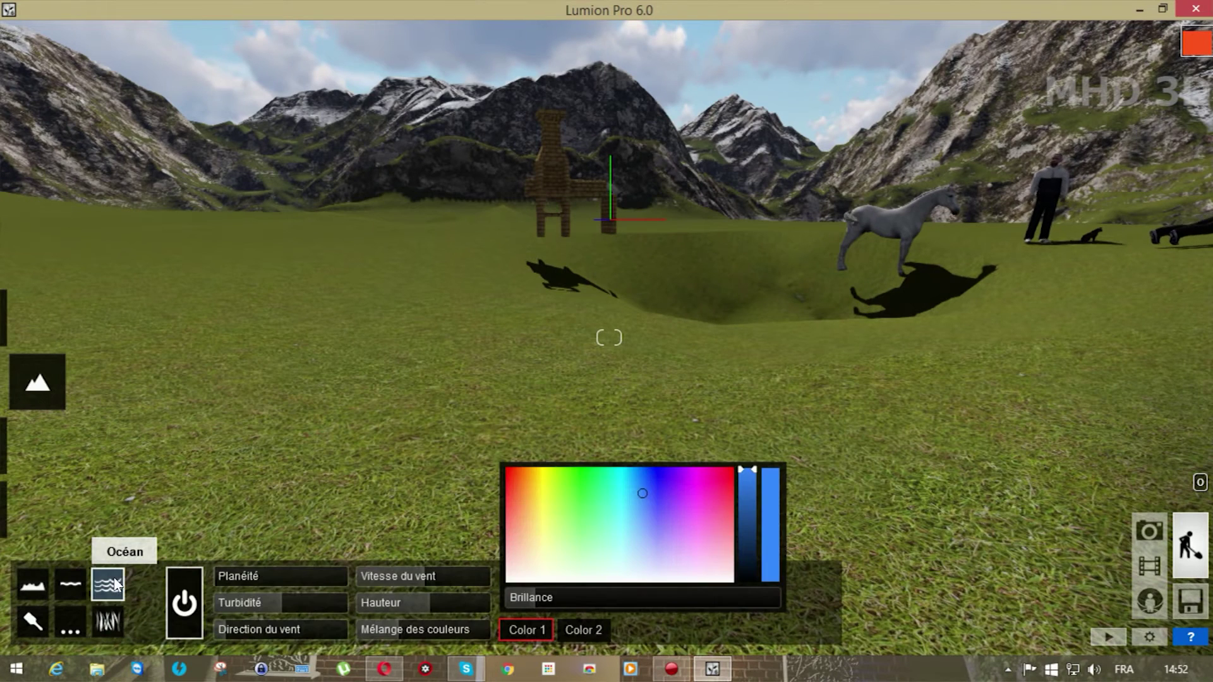
pyautogui.click(80, 621)
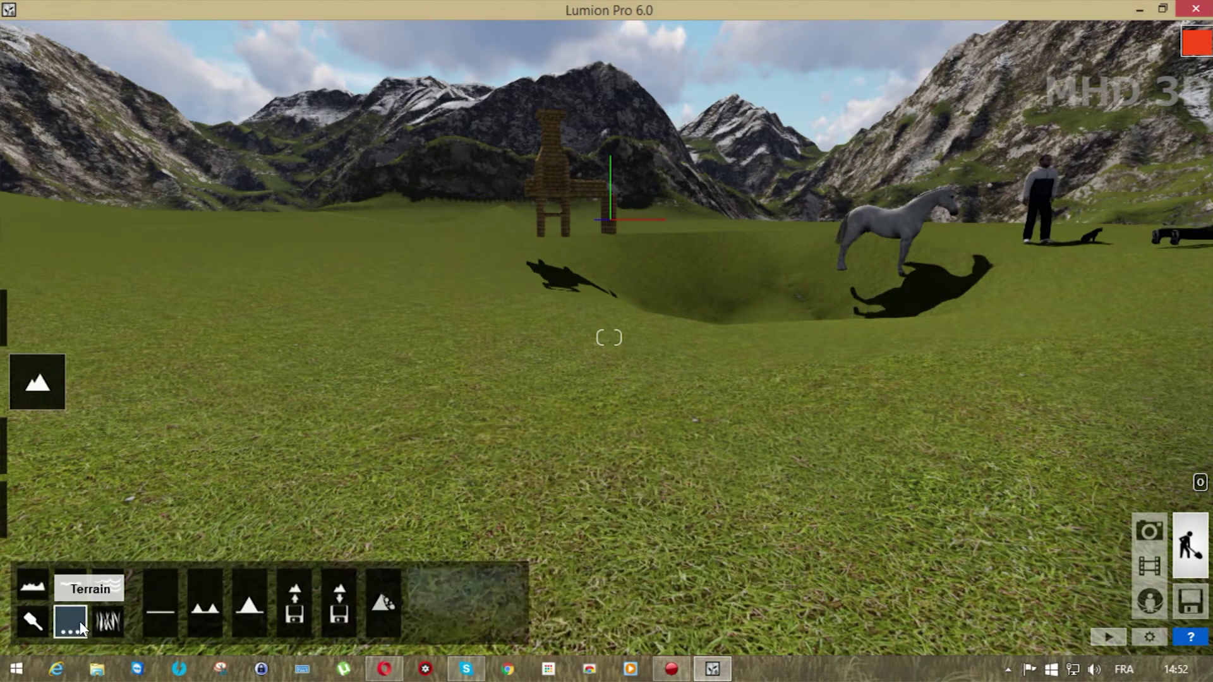
pyautogui.click(248, 608)
pyautogui.click(152, 609)
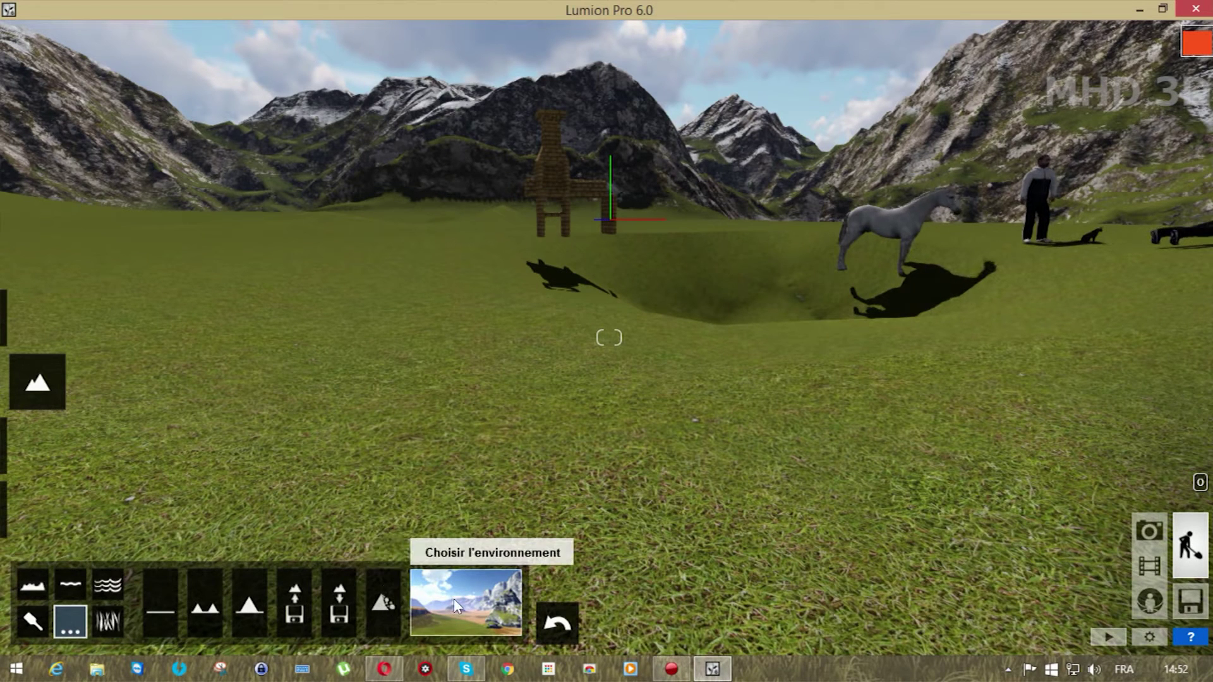
# Reduce the amount of clouds slightly in the weather settings while looking at the sky above the mountains.
pyautogui.moveTo(41, 501)
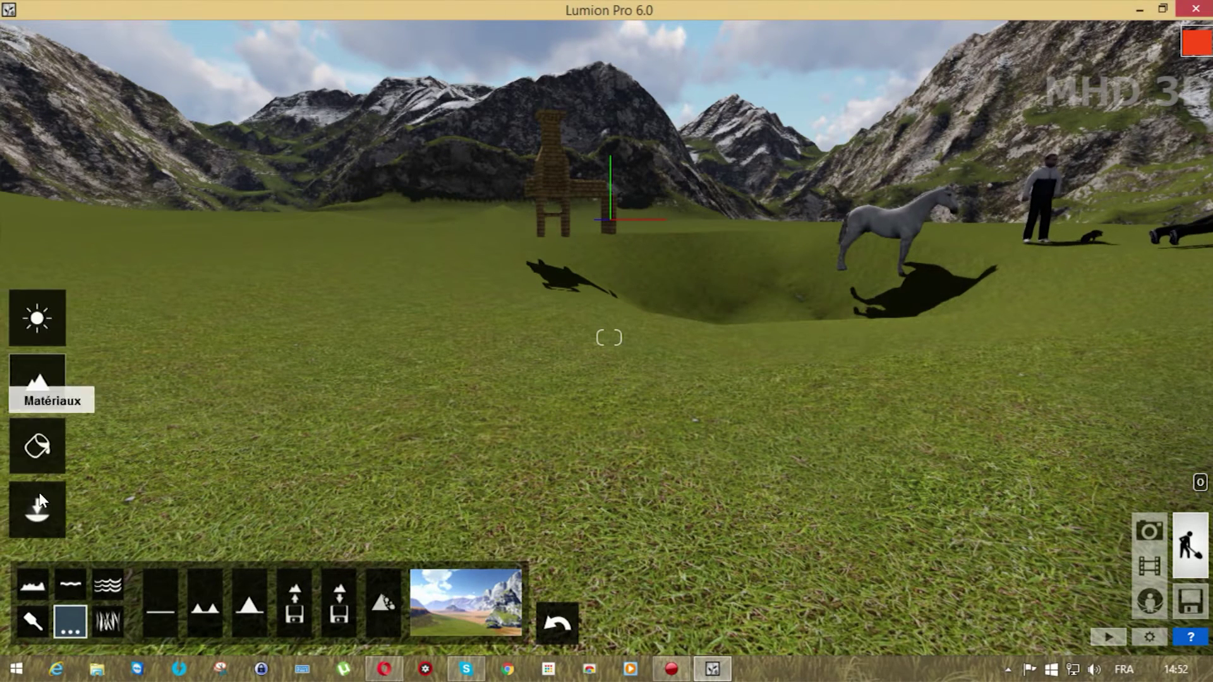
pyautogui.click(34, 313)
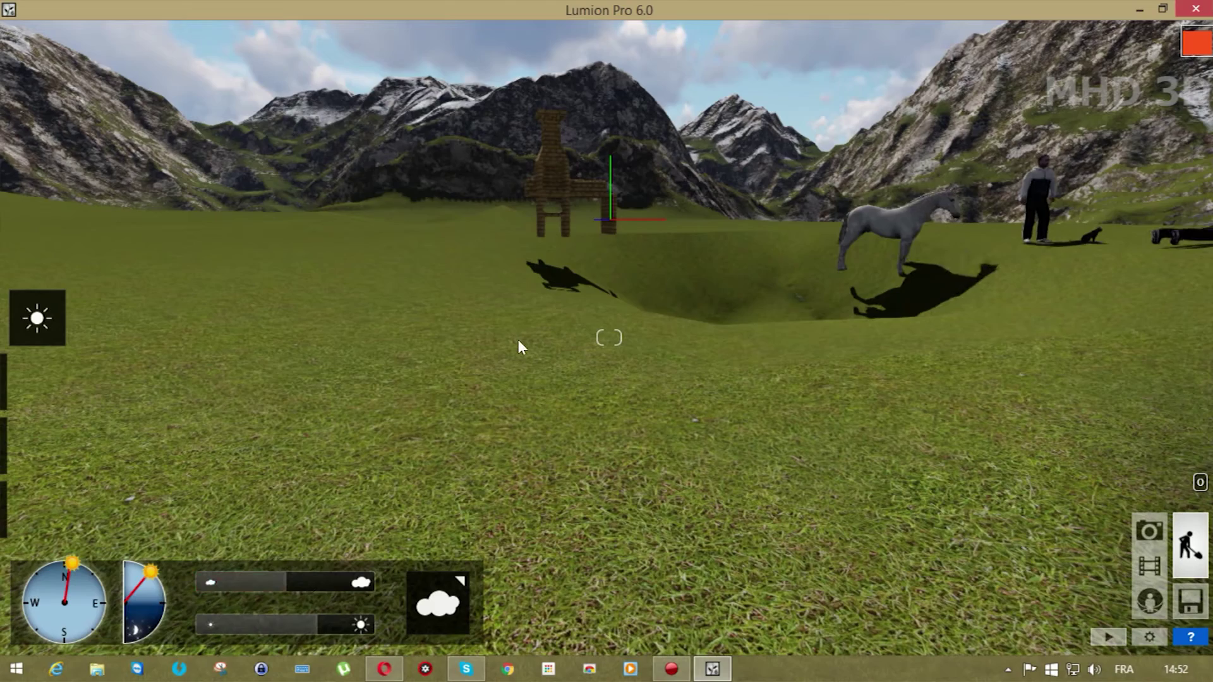
pyautogui.moveTo(518, 340); pyautogui.dragTo(520, 242, button='right')
pyautogui.moveTo(286, 580)
pyautogui.mouseDown()
pyautogui.moveTo(224, 589)
pyautogui.moveTo(319, 578)
pyautogui.moveTo(274, 598)
pyautogui.mouseUp()
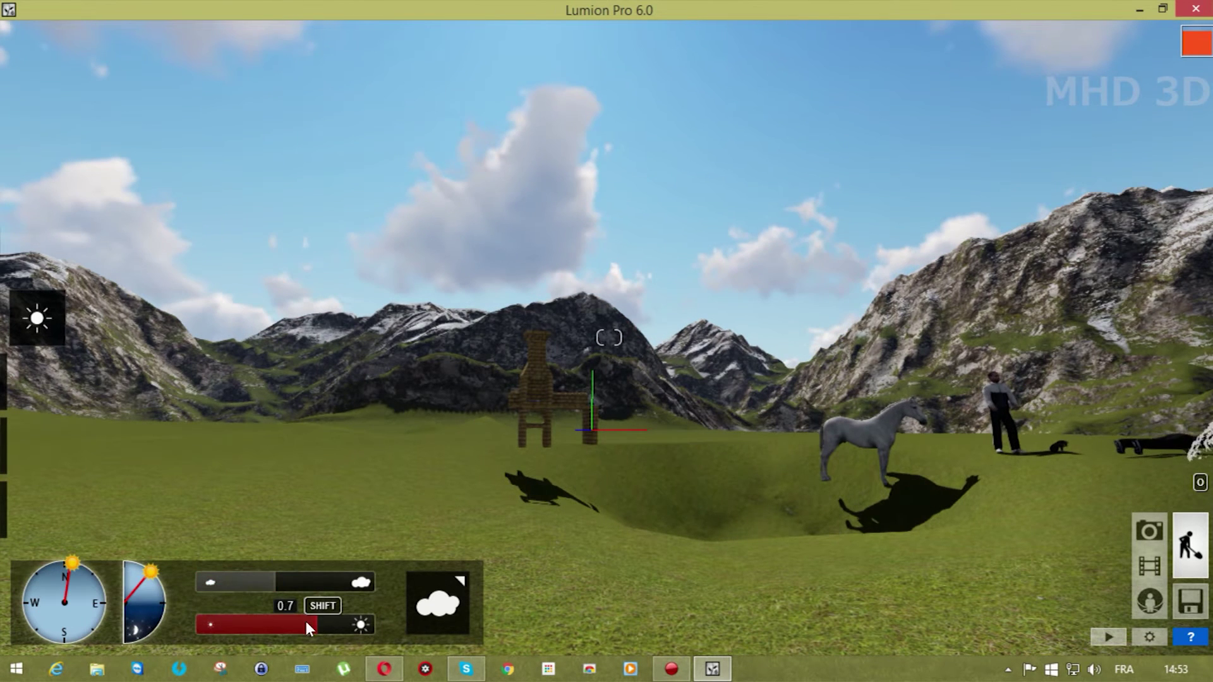
# Lower the sun brightness slightly, try the overcast cloud type, and apply the mostly clear blue sky with low white clouds.
pyautogui.moveTo(319, 624)
pyautogui.mouseDown()
pyautogui.moveTo(364, 620)
pyautogui.moveTo(218, 635)
pyautogui.moveTo(309, 627)
pyautogui.mouseUp()
pyautogui.click(456, 582)
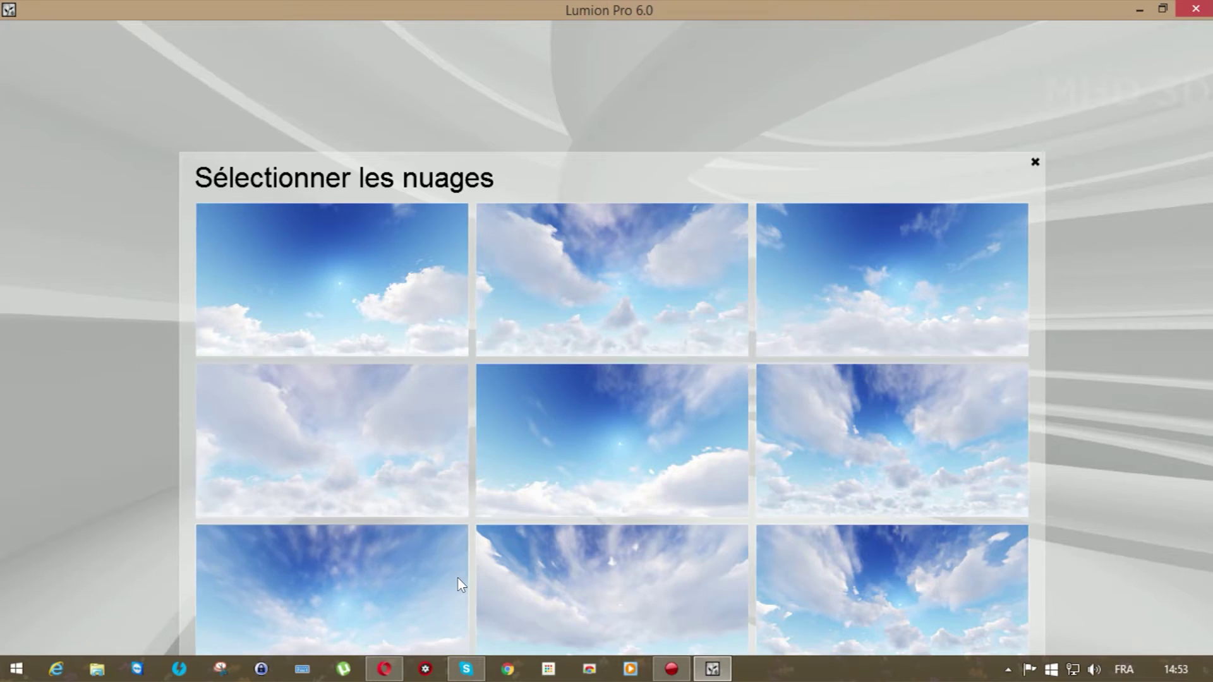
pyautogui.click(299, 446)
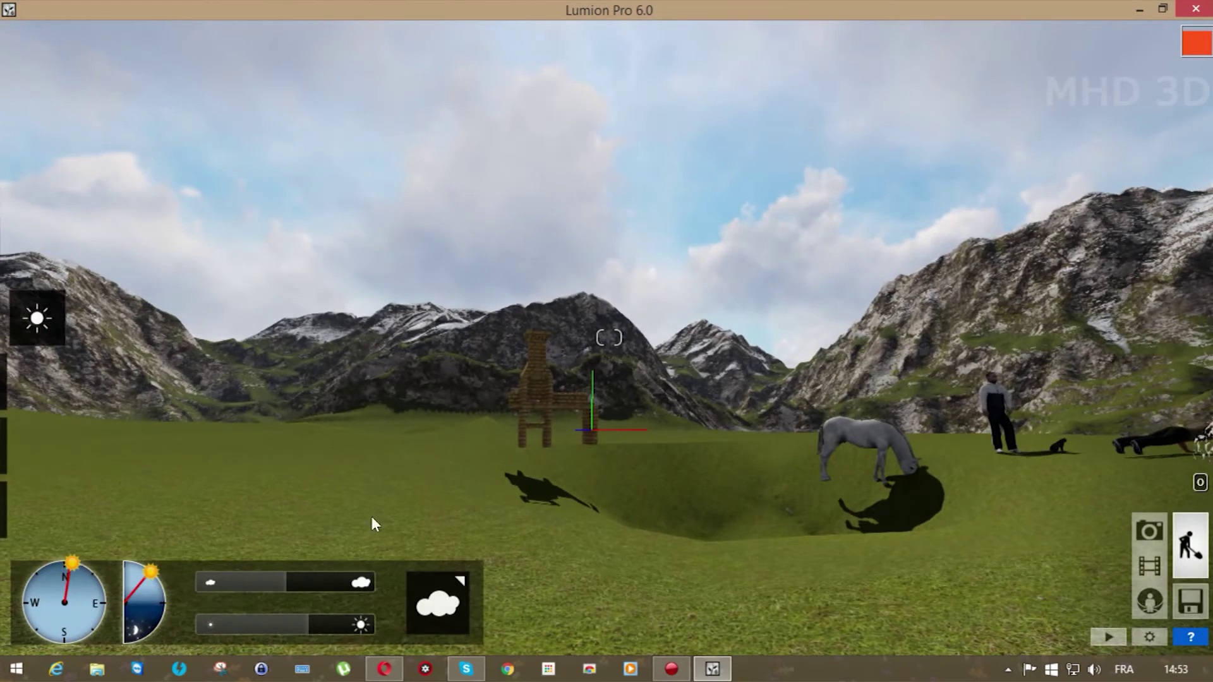
pyautogui.click(461, 576)
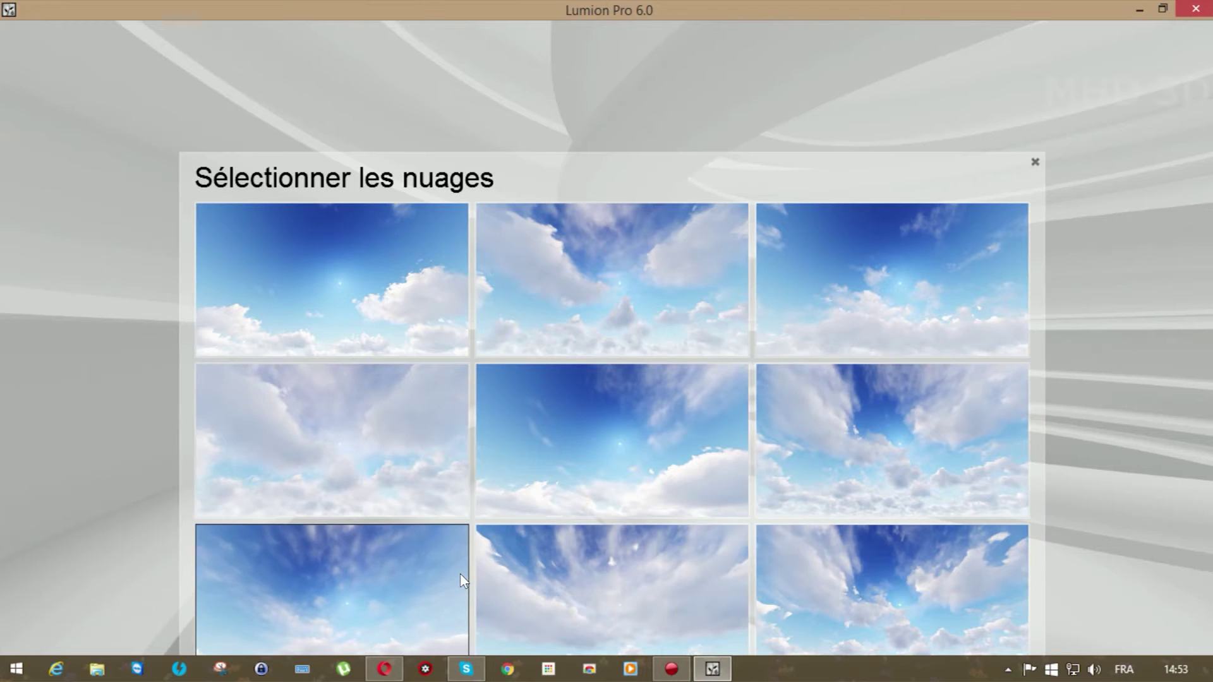
pyautogui.click(610, 450)
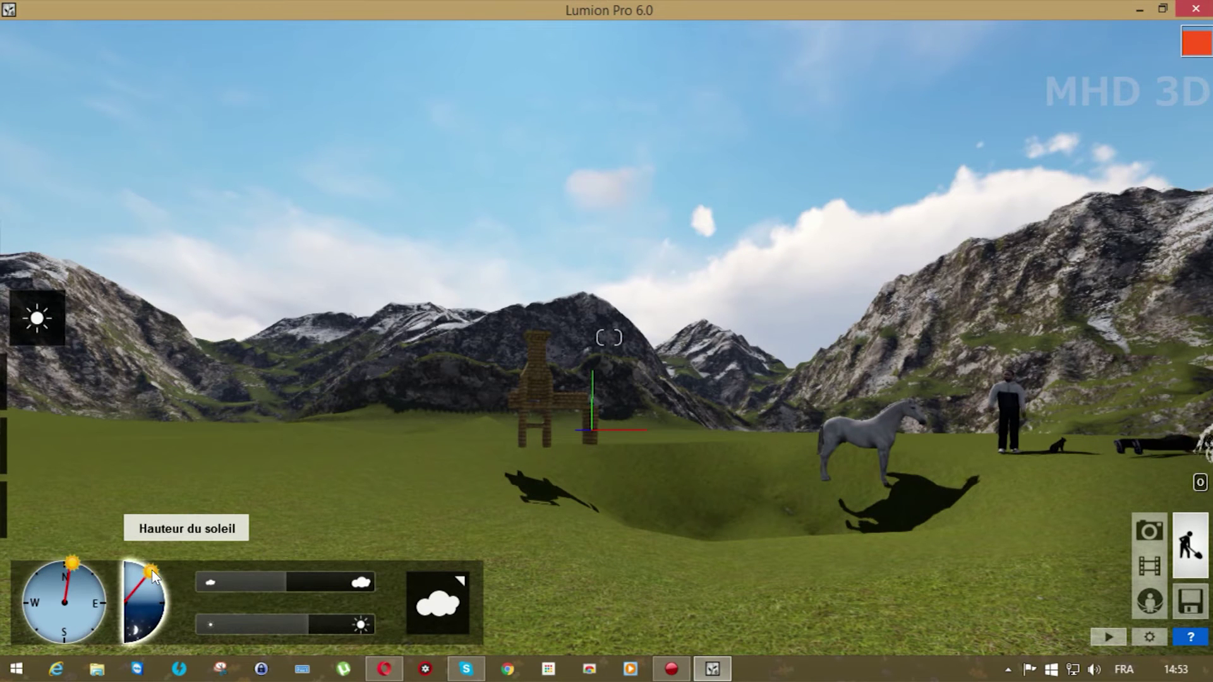
# Lower the sun to just above the mountains, turn it slightly east of north, and reduce the amount of clouds to 0.4.
pyautogui.moveTo(151, 570); pyautogui.dragTo(161, 597)
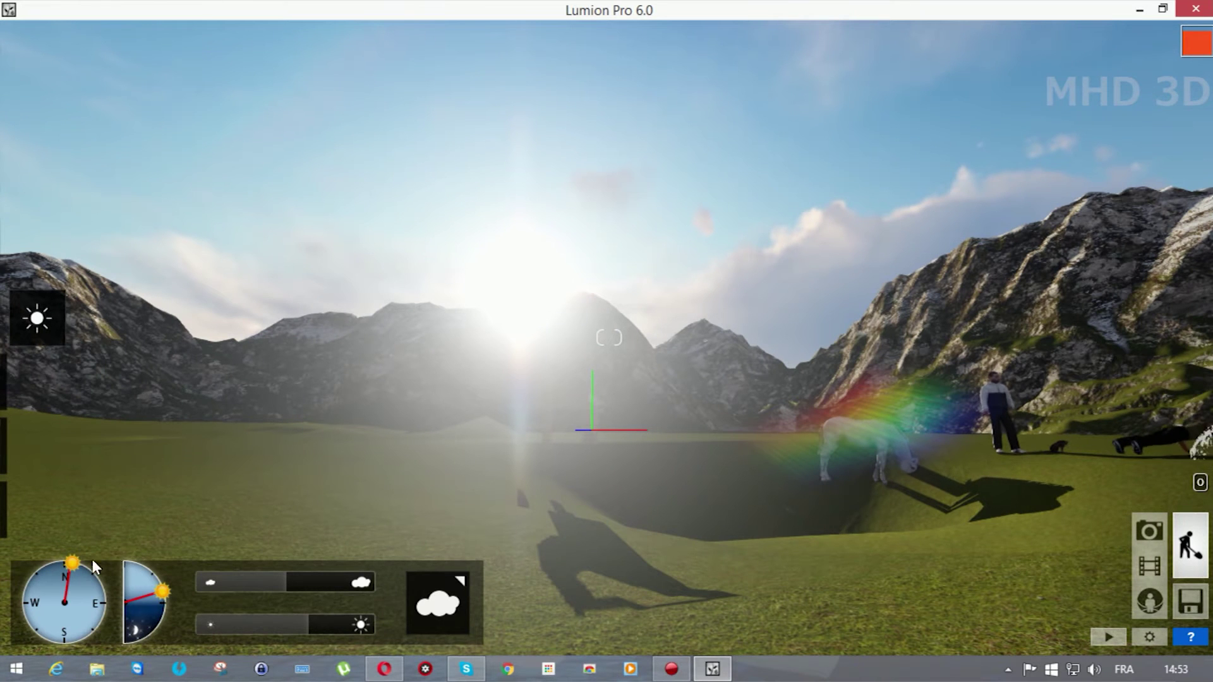
pyautogui.moveTo(72, 562); pyautogui.dragTo(84, 567)
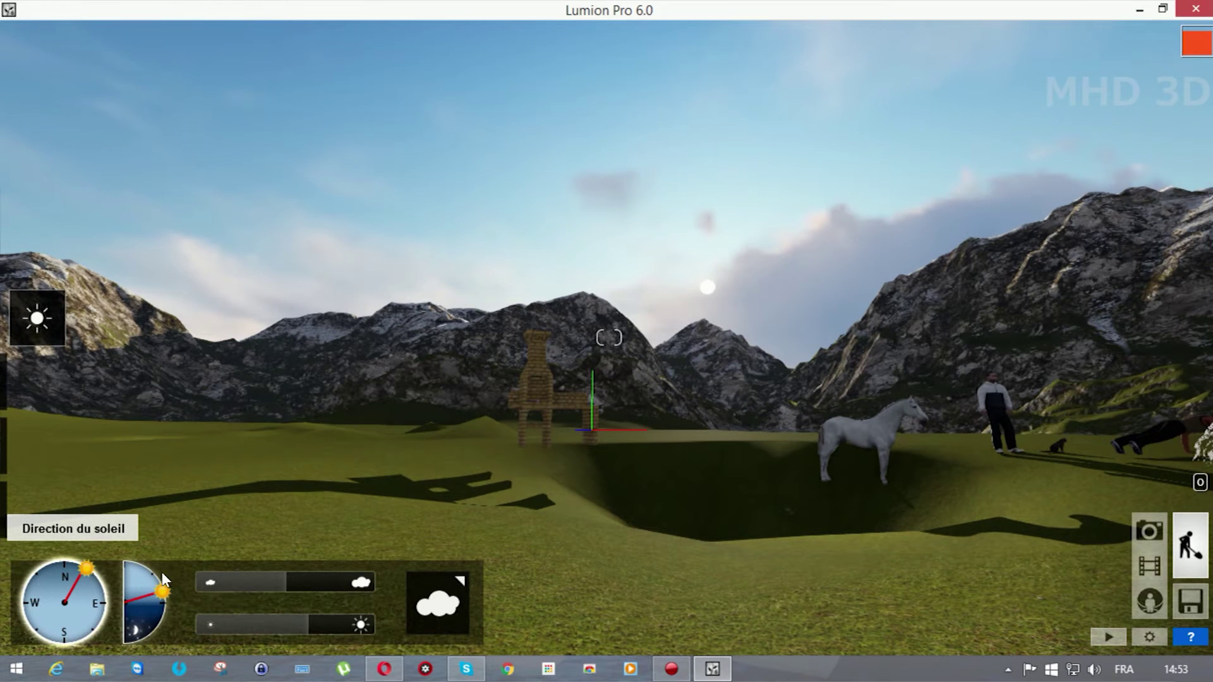
pyautogui.moveTo(287, 582); pyautogui.dragTo(230, 597)
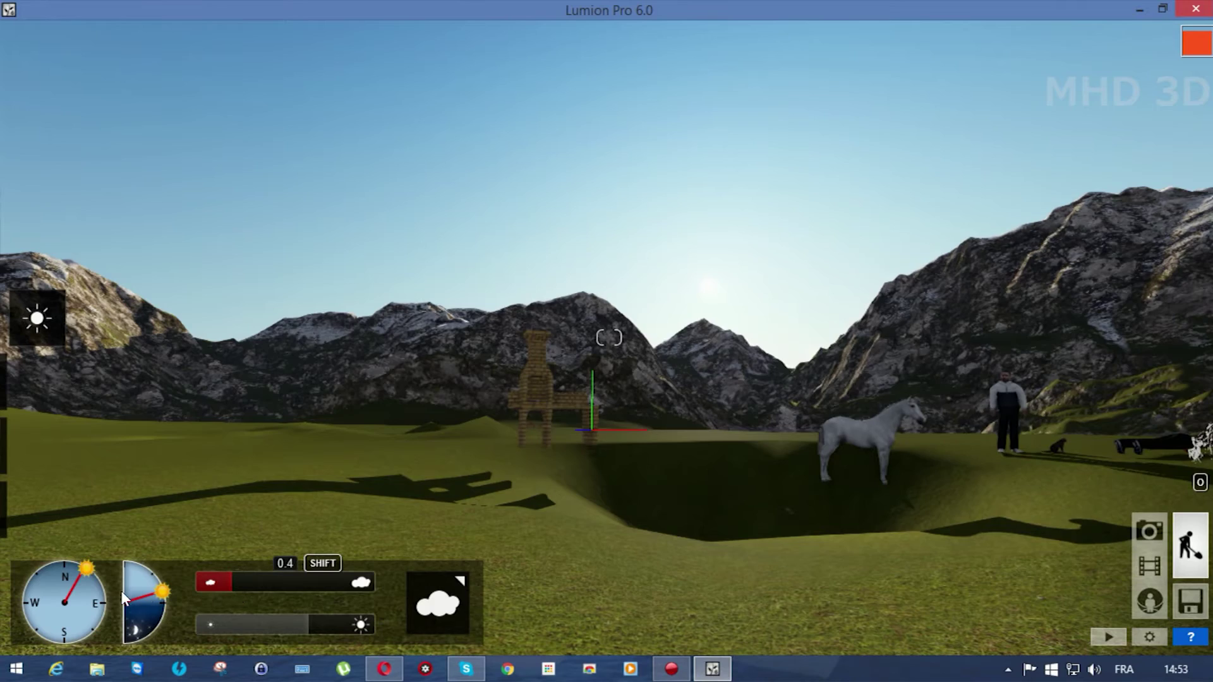
# Turn the sun further towards the north-east, sink it behind the mountain valley, and reduce its brightness to 0.2.
pyautogui.moveTo(84, 571); pyautogui.dragTo(99, 563)
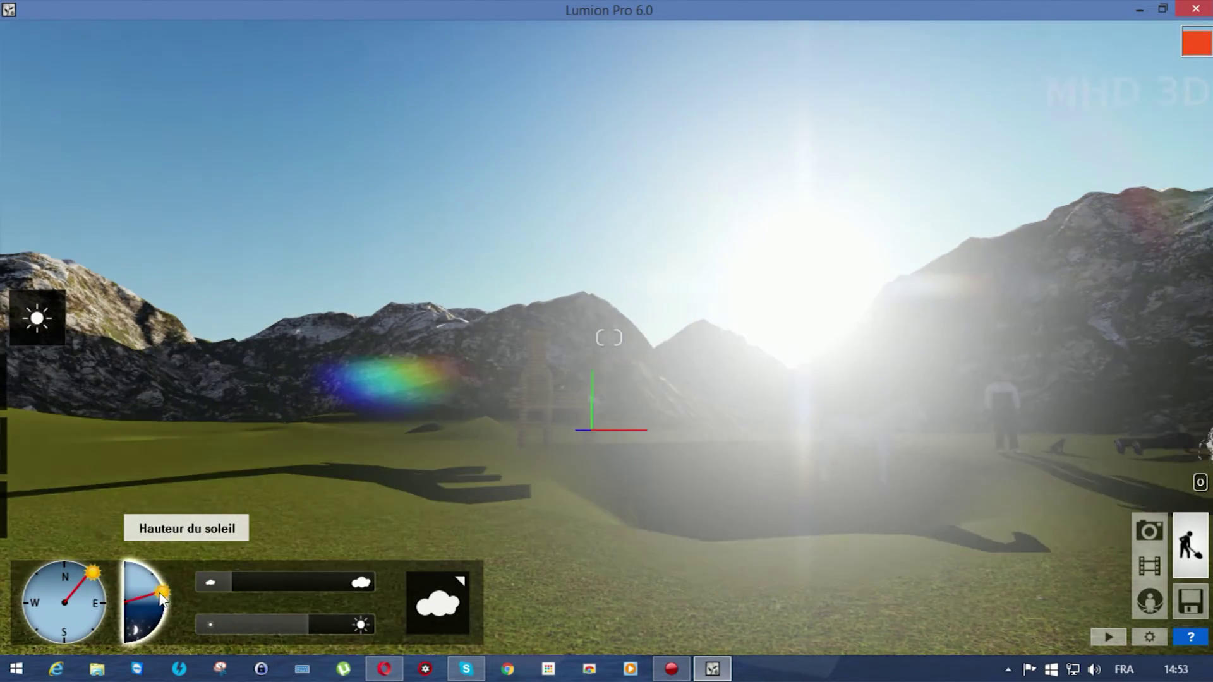
pyautogui.moveTo(162, 599)
pyautogui.mouseDown()
pyautogui.moveTo(160, 584)
pyautogui.moveTo(165, 604)
pyautogui.mouseUp()
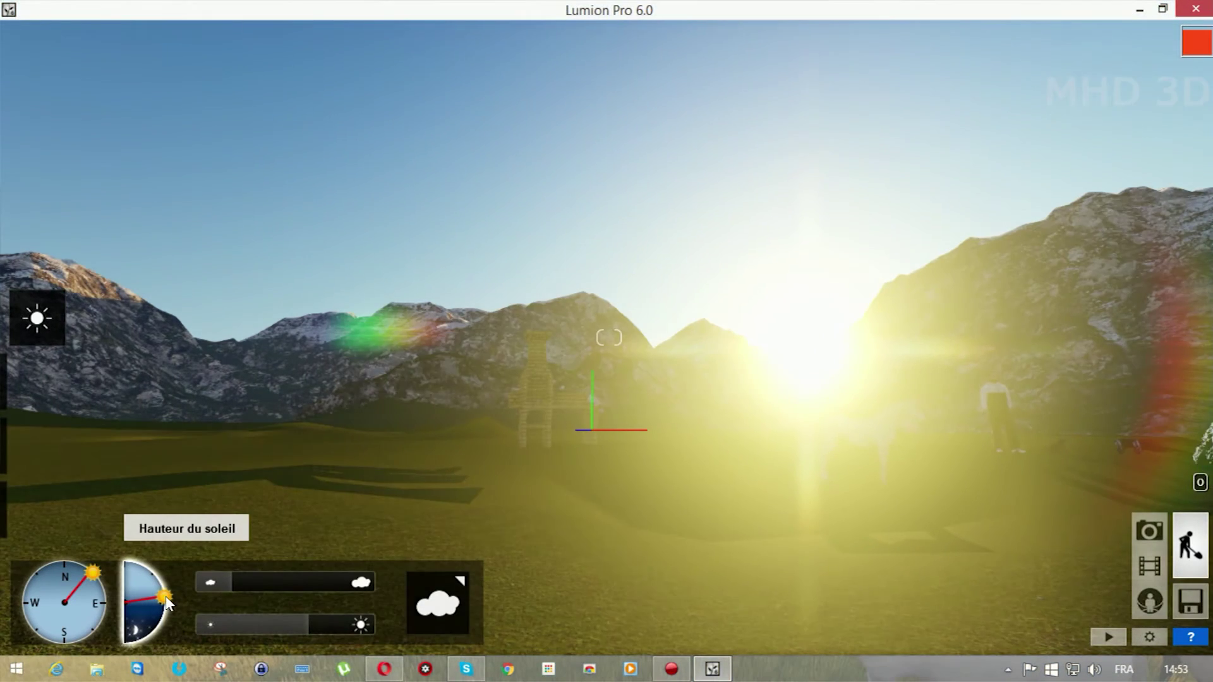
pyautogui.moveTo(559, 558); pyautogui.dragTo(357, 604, button='right')
pyautogui.moveTo(310, 624); pyautogui.dragTo(227, 631)
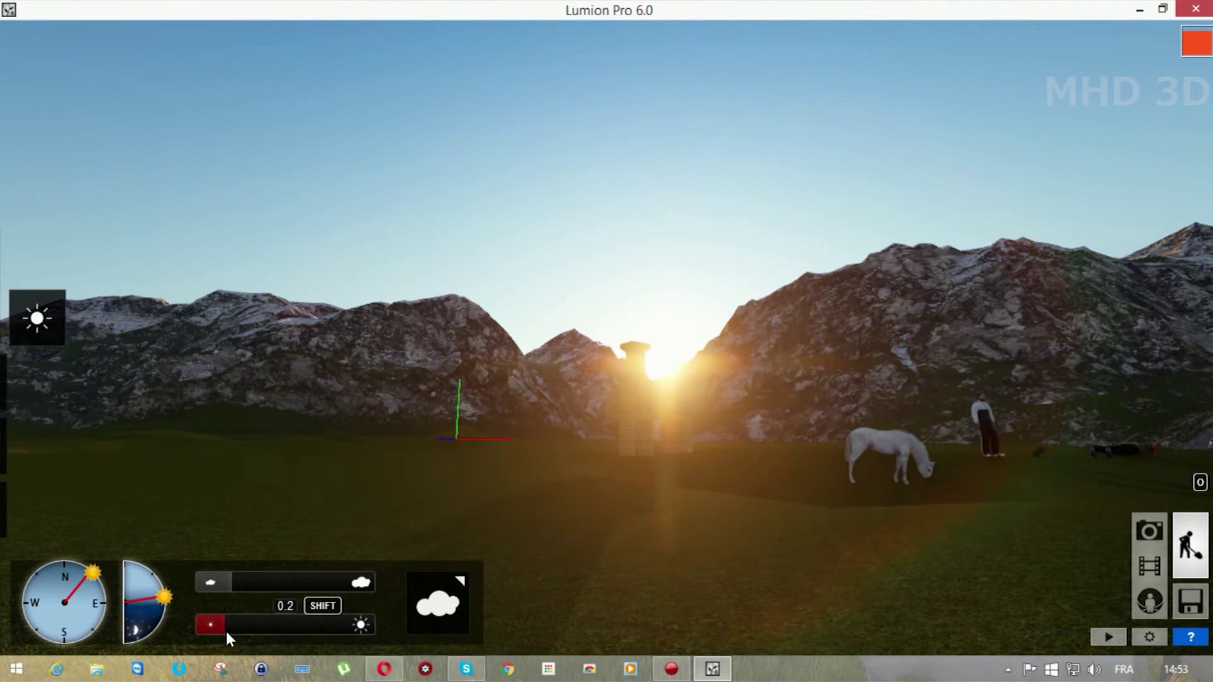
pyautogui.moveTo(168, 601); pyautogui.dragTo(168, 604)
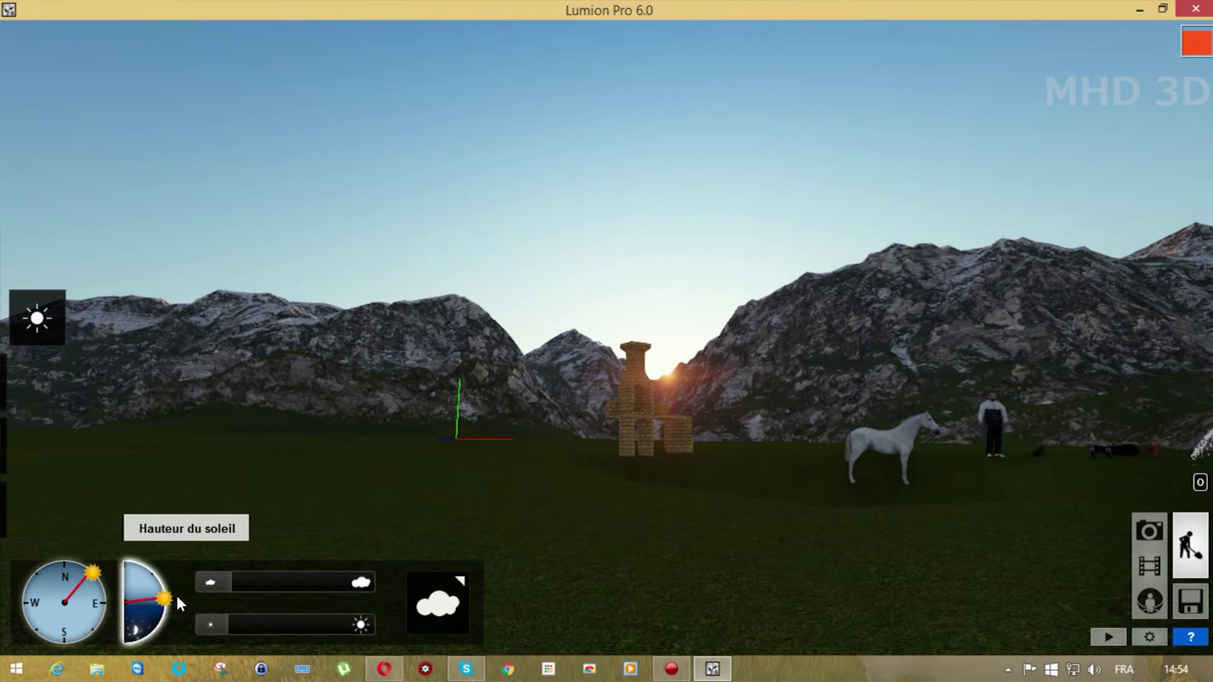
# Go to the sailboat on the lake and adjust the sun's height and direction so it sets in the gap between the mountains.
pyautogui.press('d')
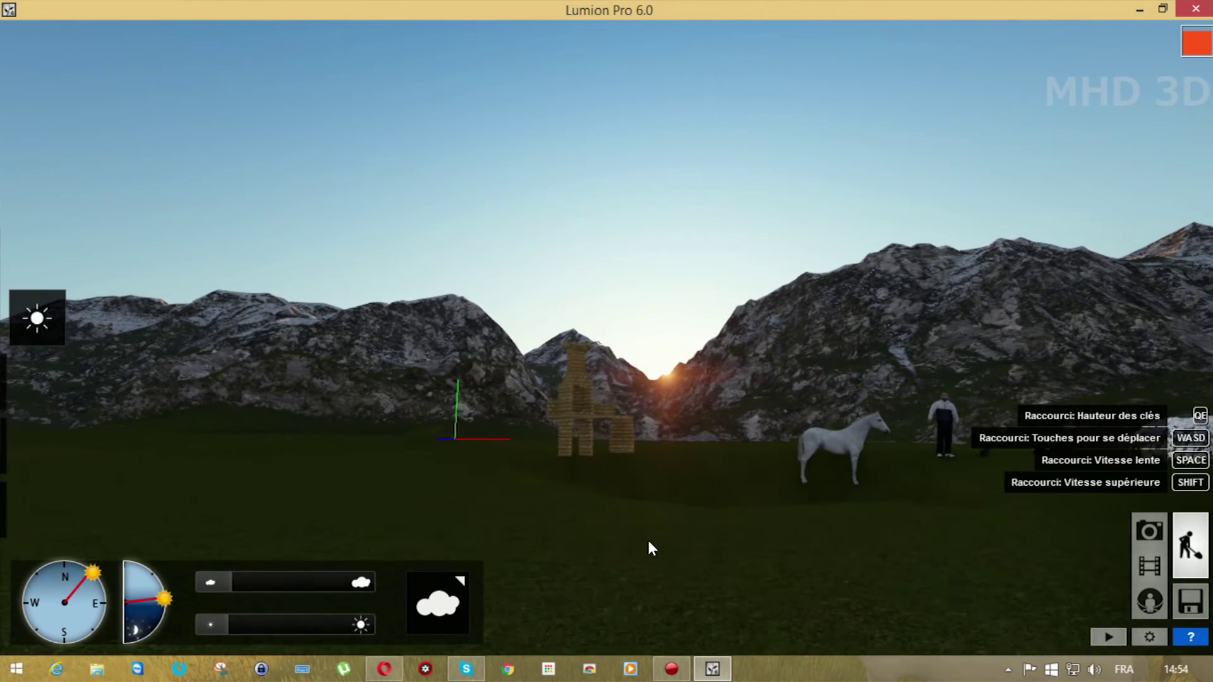
pyautogui.press('d')
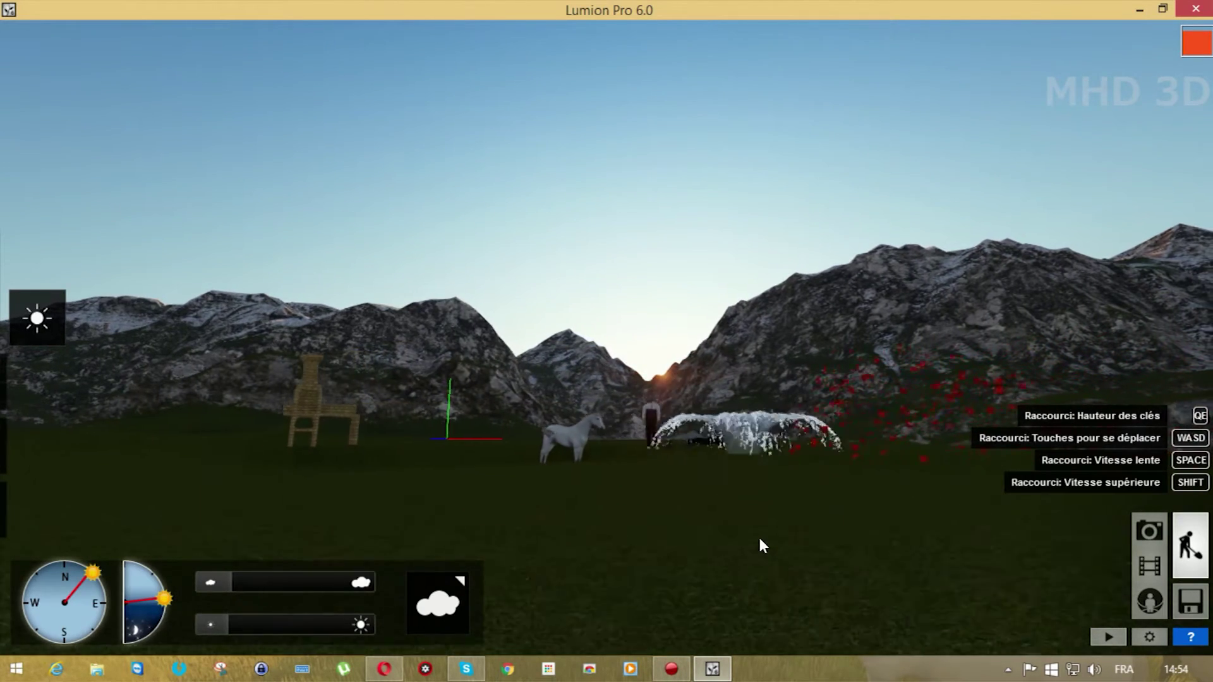
pyautogui.press('d')
pyautogui.moveTo(1024, 510); pyautogui.dragTo(884, 510, button='right')
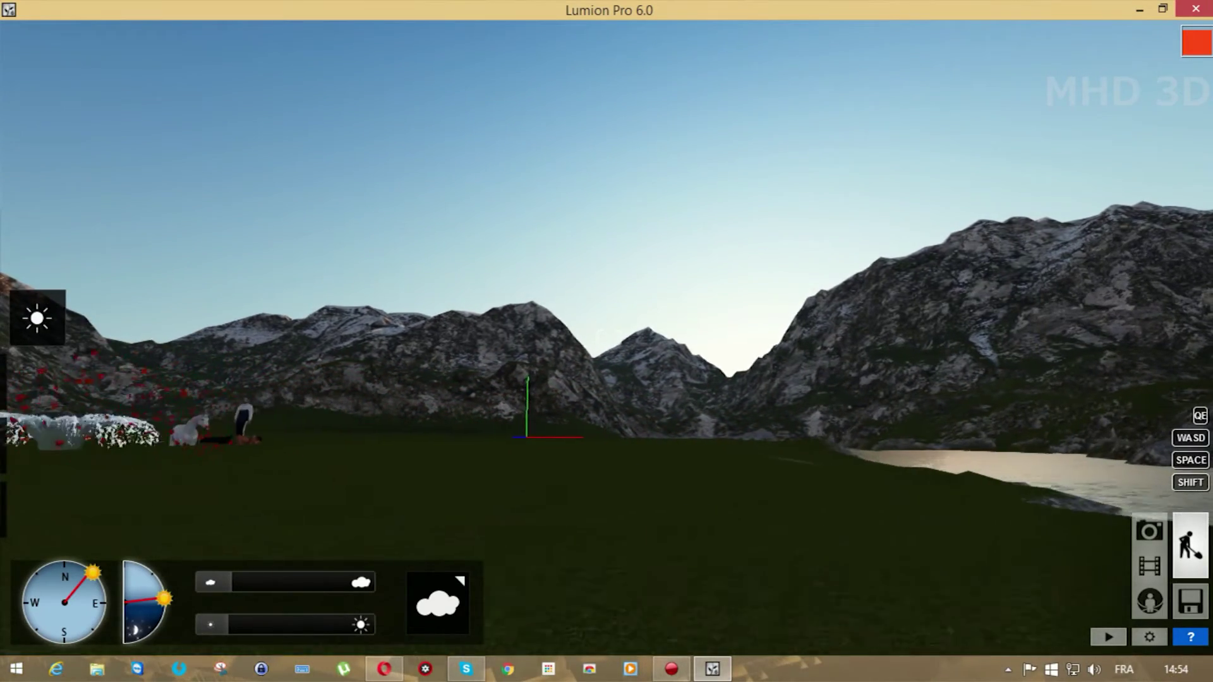
pyautogui.press('d')
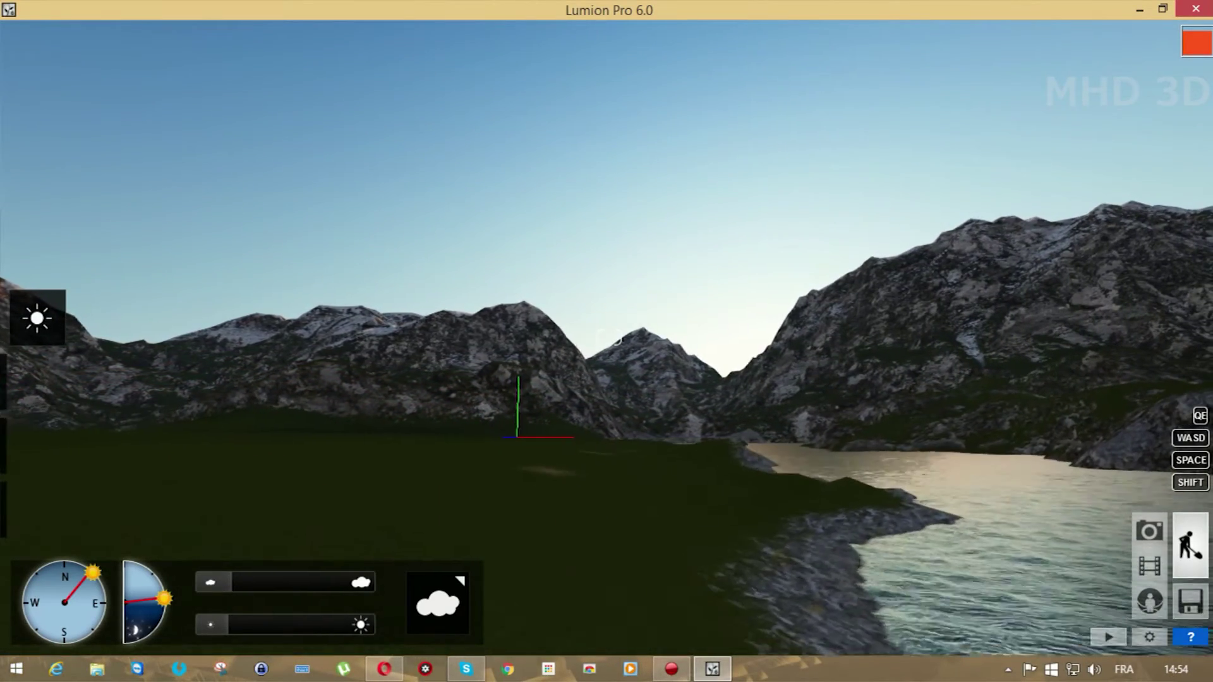
pyautogui.press('d')
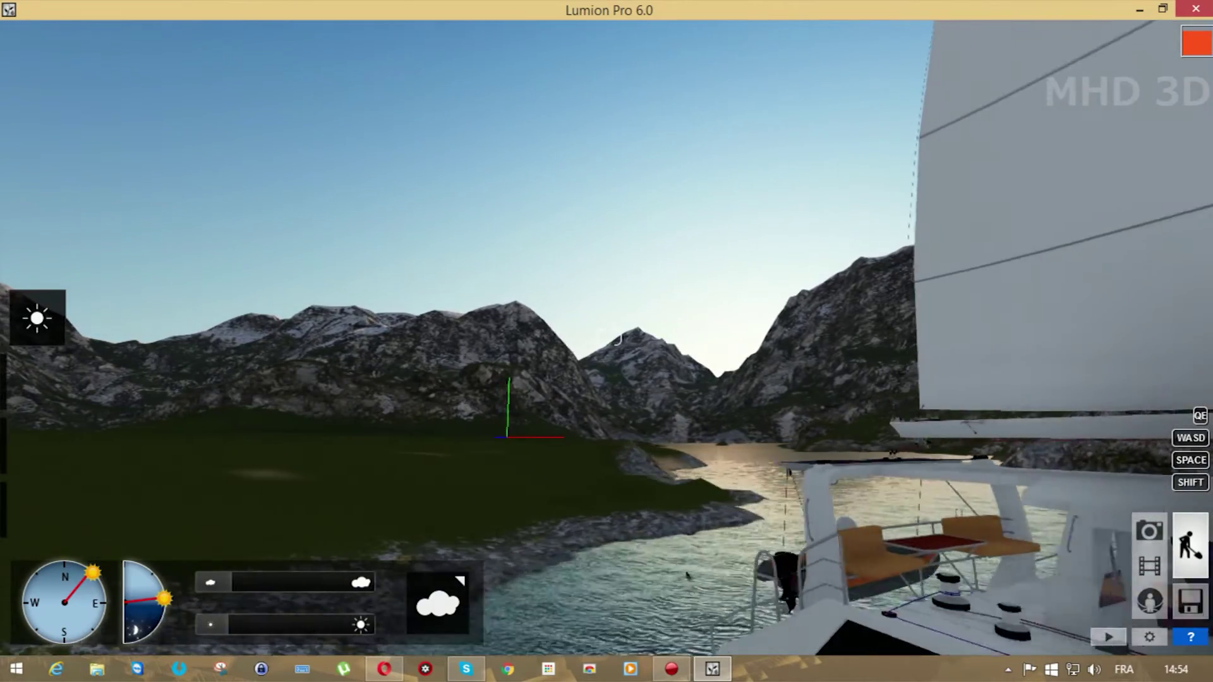
pyautogui.press('d')
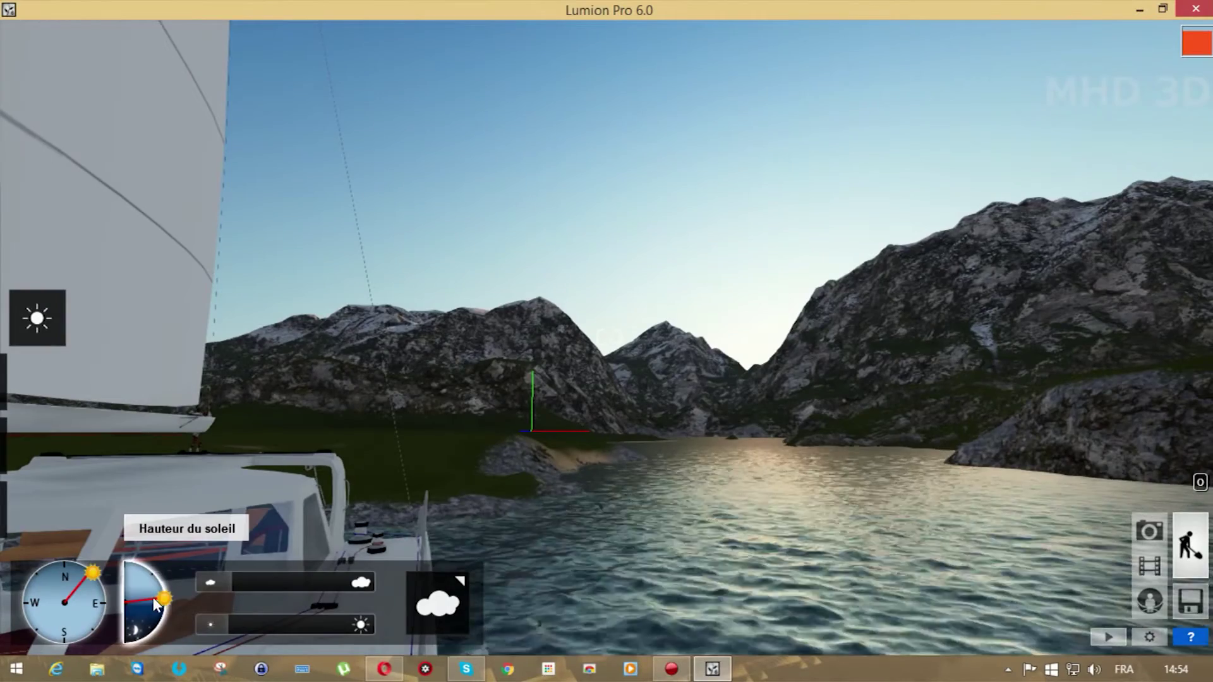
pyautogui.moveTo(163, 598); pyautogui.dragTo(163, 602)
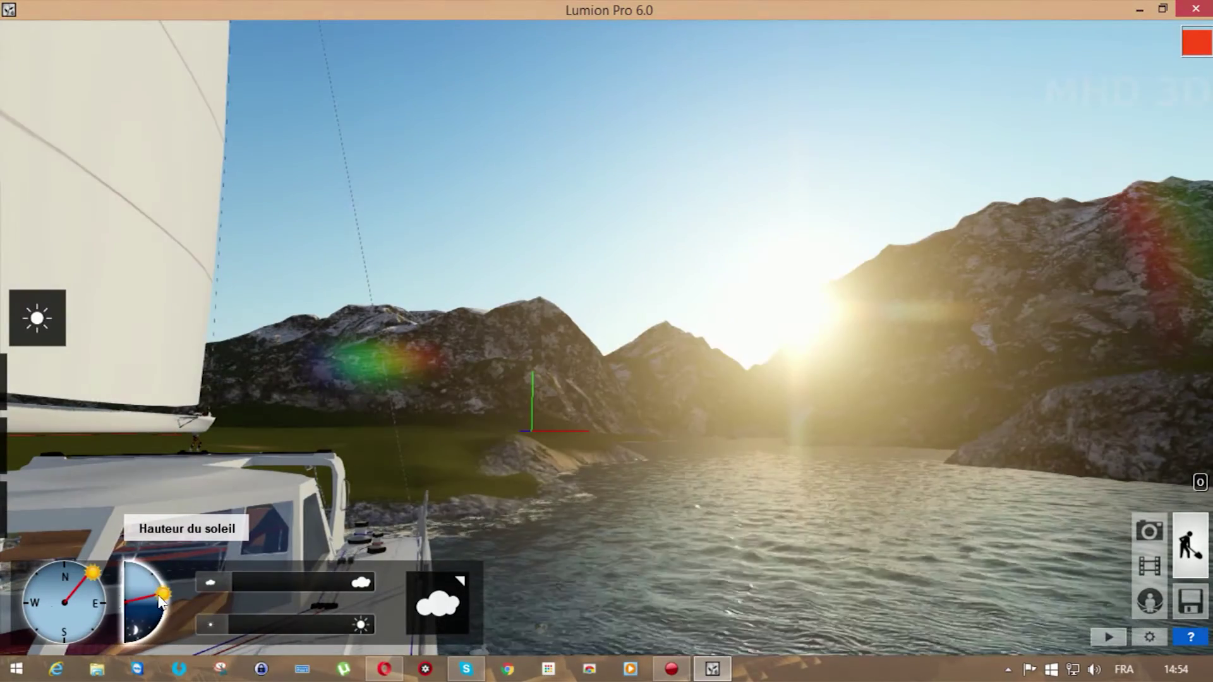
pyautogui.moveTo(94, 576); pyautogui.dragTo(90, 575)
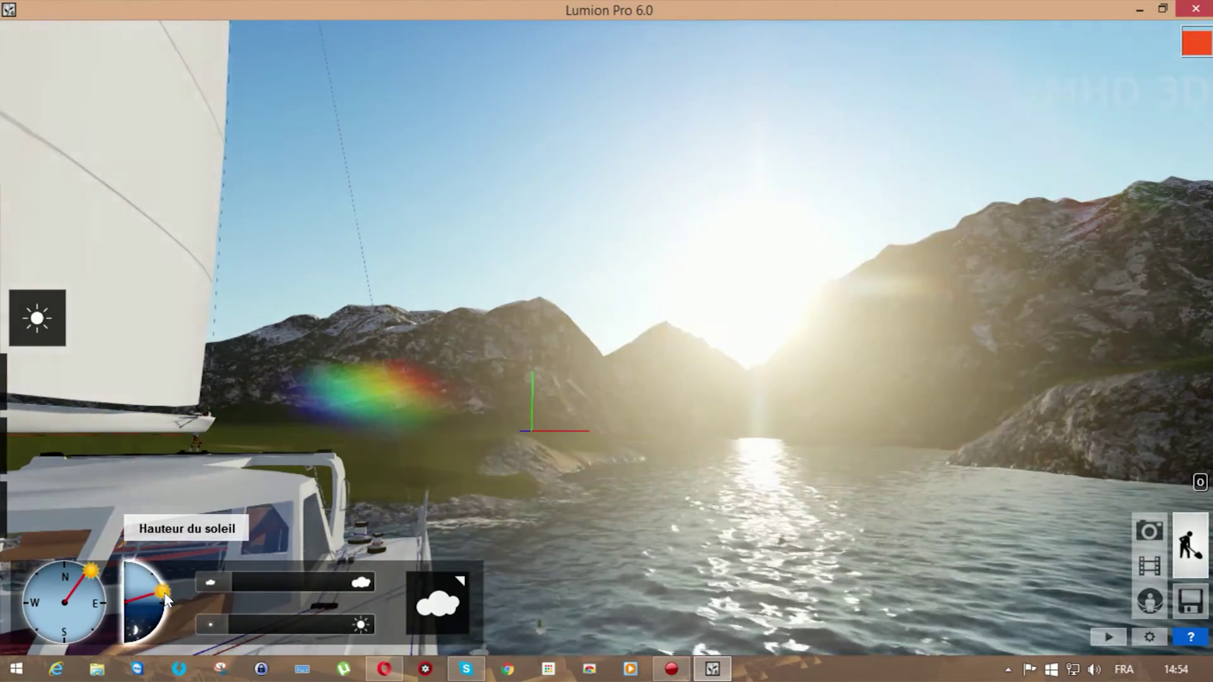
pyautogui.moveTo(166, 598); pyautogui.dragTo(169, 606)
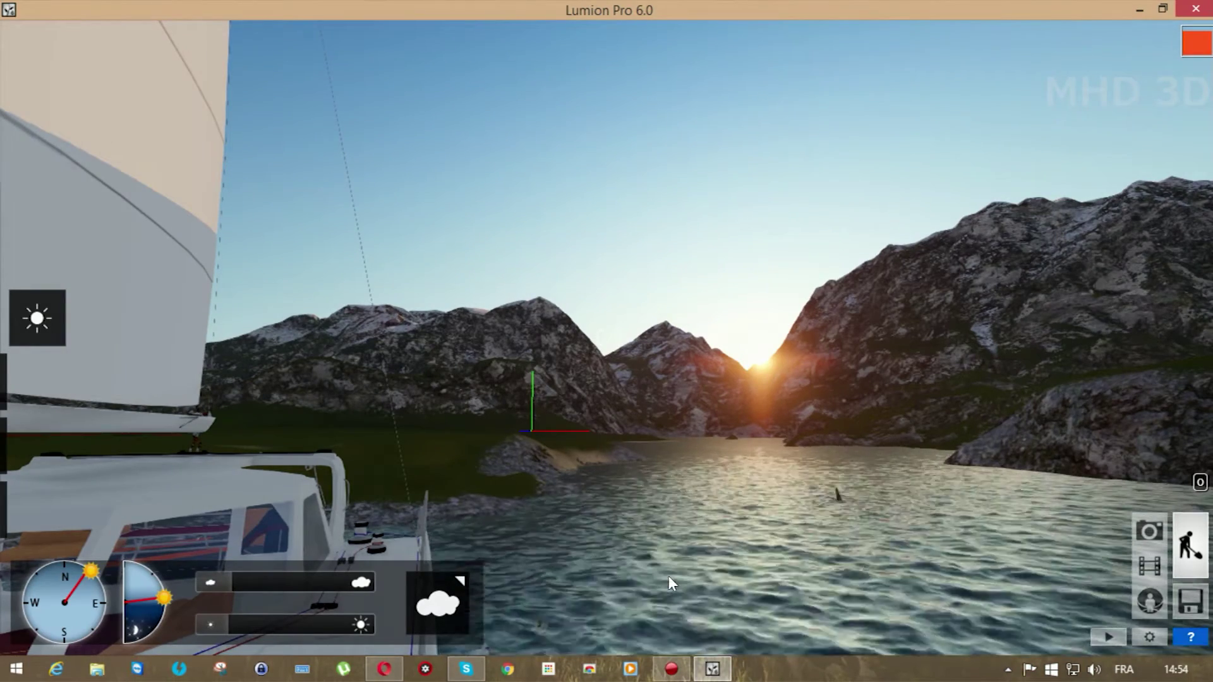
# Frame the shoreline, sunset and sailboat in Photo mode and render the view as a 1920x1080 Photo HD image named nature.
pyautogui.moveTo(38, 304)
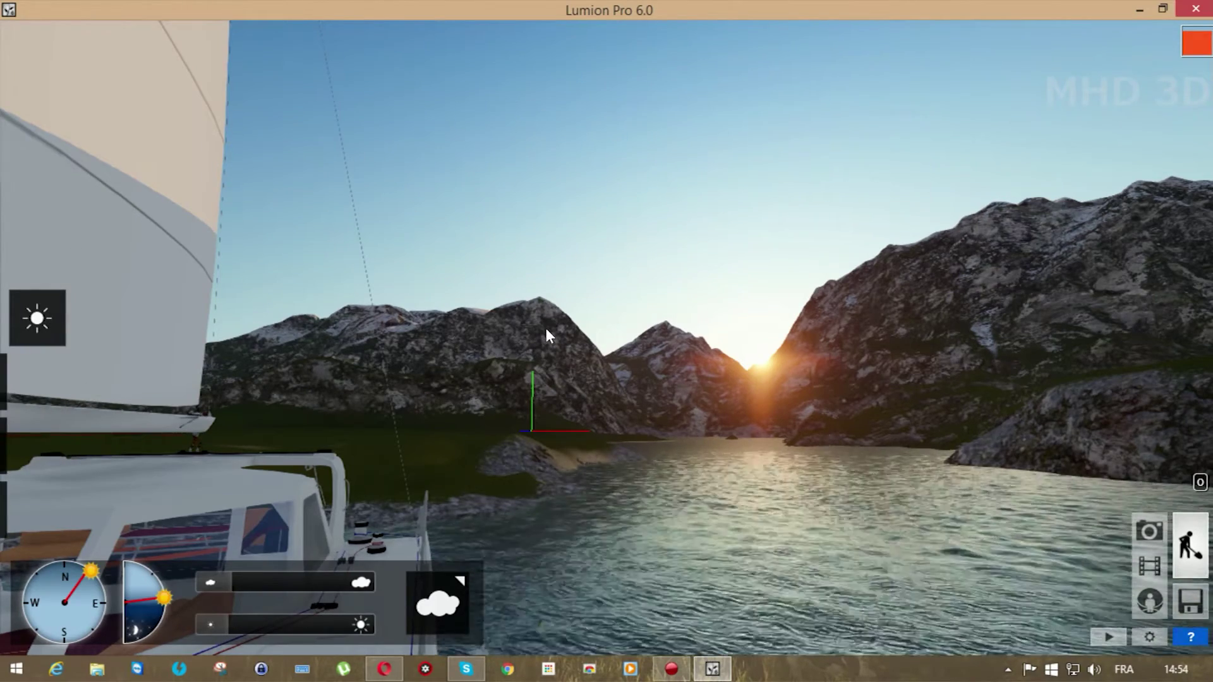
pyautogui.press('a')
pyautogui.press('a')
pyautogui.moveTo(208, 376); pyautogui.dragTo(464, 400, button='right')
pyautogui.press('a')
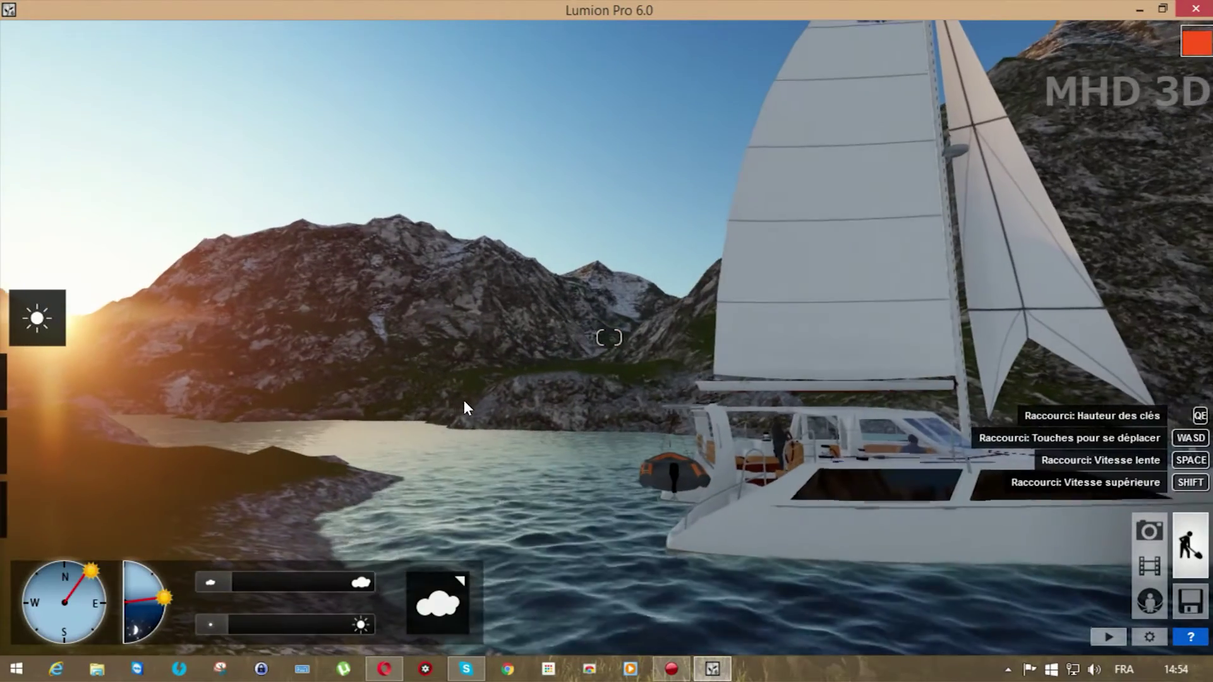
pyautogui.moveTo(8, 506)
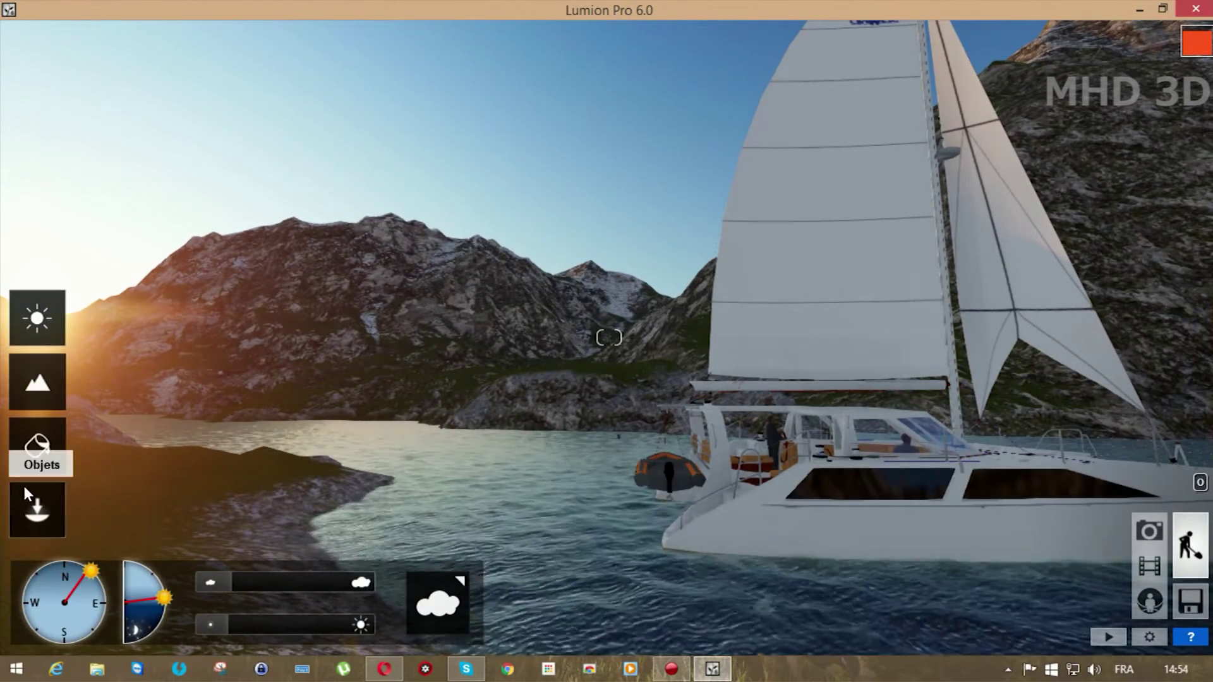
pyautogui.click(1148, 532)
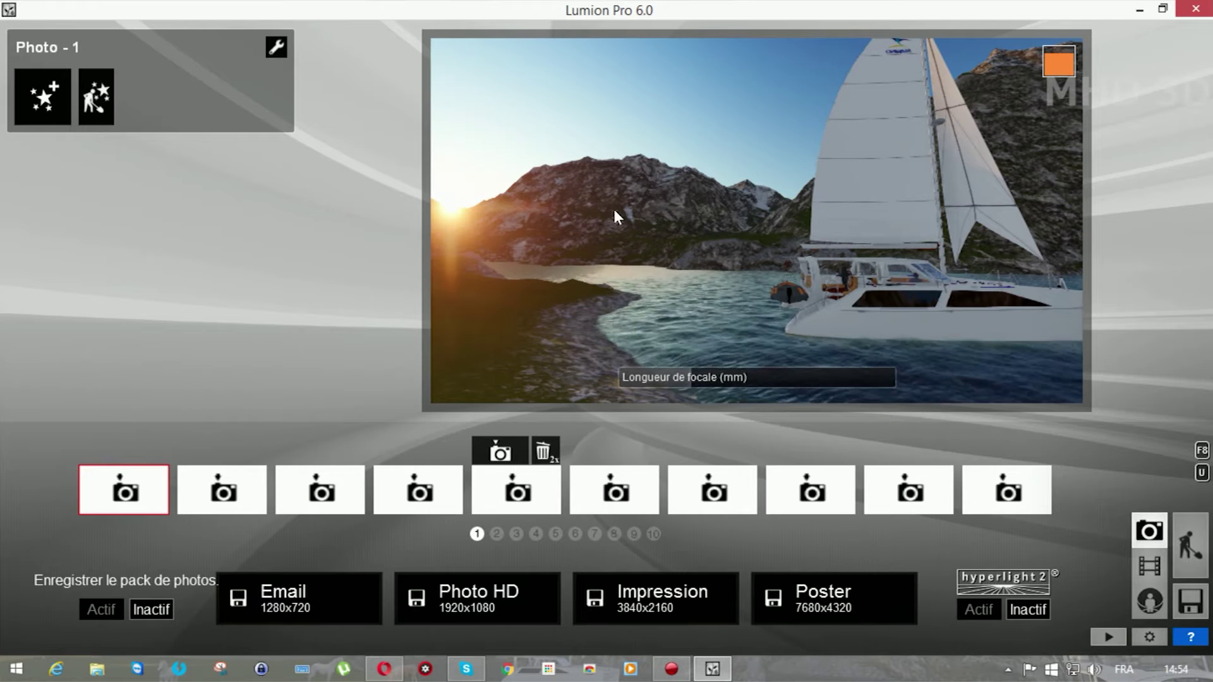
pyautogui.moveTo(817, 210)
pyautogui.mouseDown(button='right')
pyautogui.moveTo(727, 212)
pyautogui.moveTo(916, 213)
pyautogui.moveTo(660, 213)
pyautogui.moveTo(816, 210)
pyautogui.mouseUp(button='right')
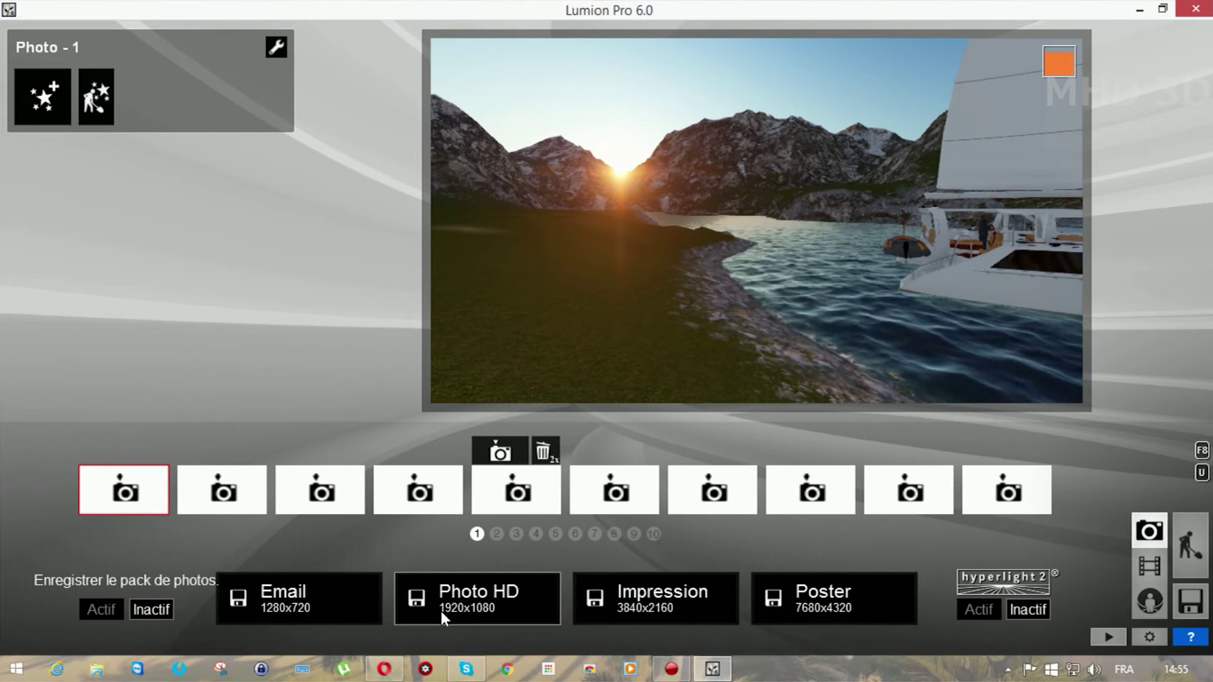
pyautogui.click(482, 611)
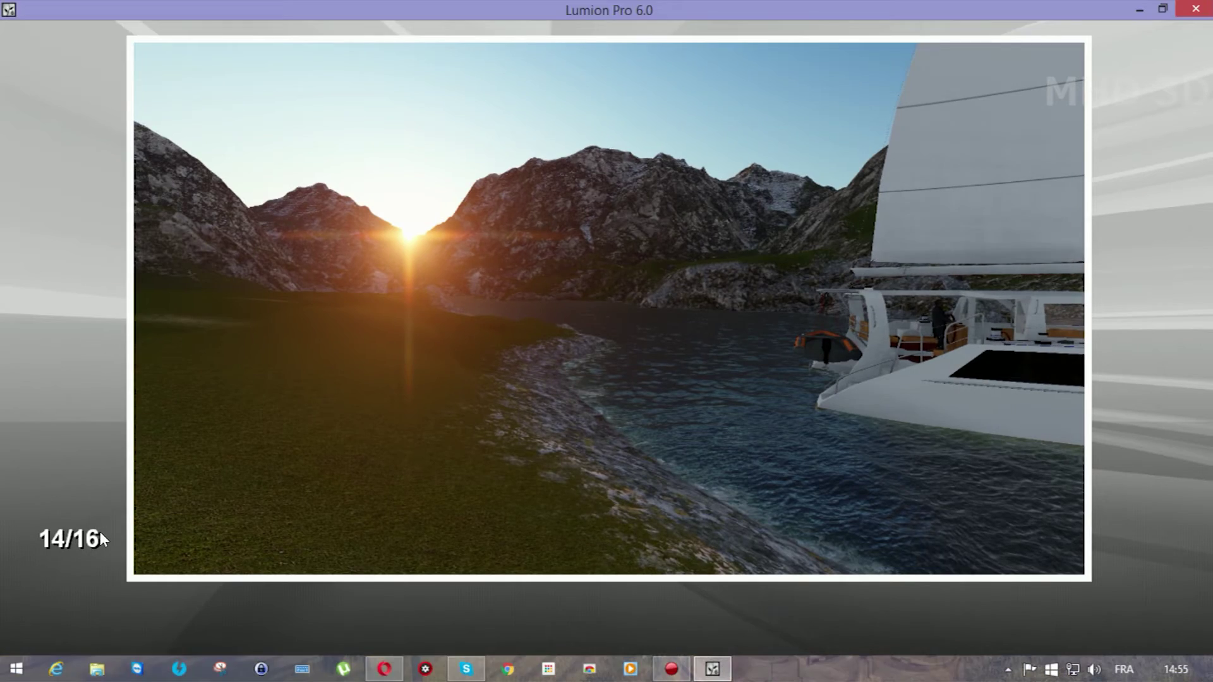
# View the rendered nature image from the desktop in a maximized photo viewer, close it and return to Lumion.
pyautogui.press('super+d')
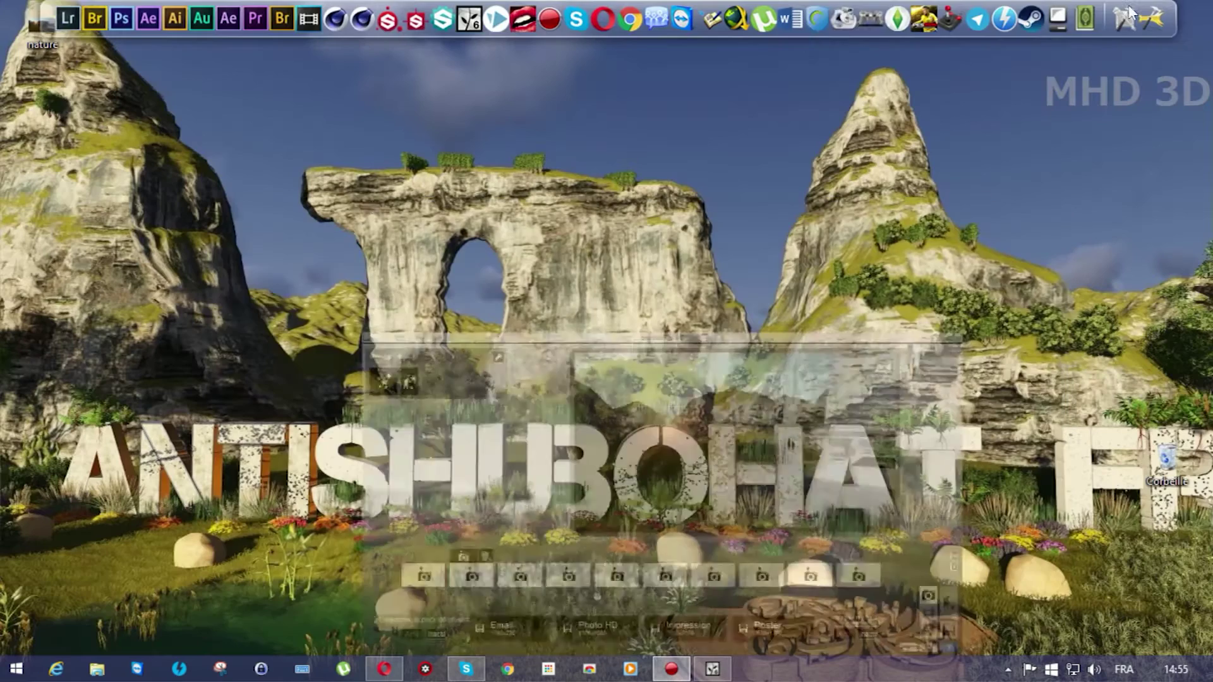
pyautogui.doubleClick(397, 376)
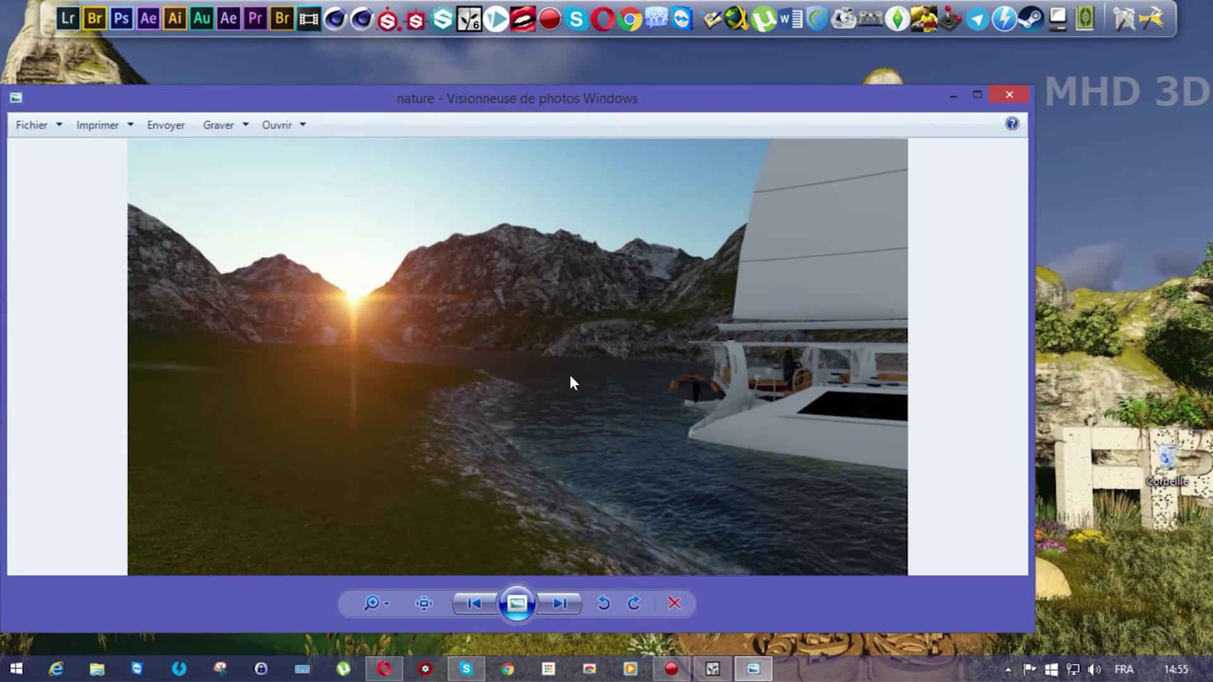
pyautogui.doubleClick(959, 108)
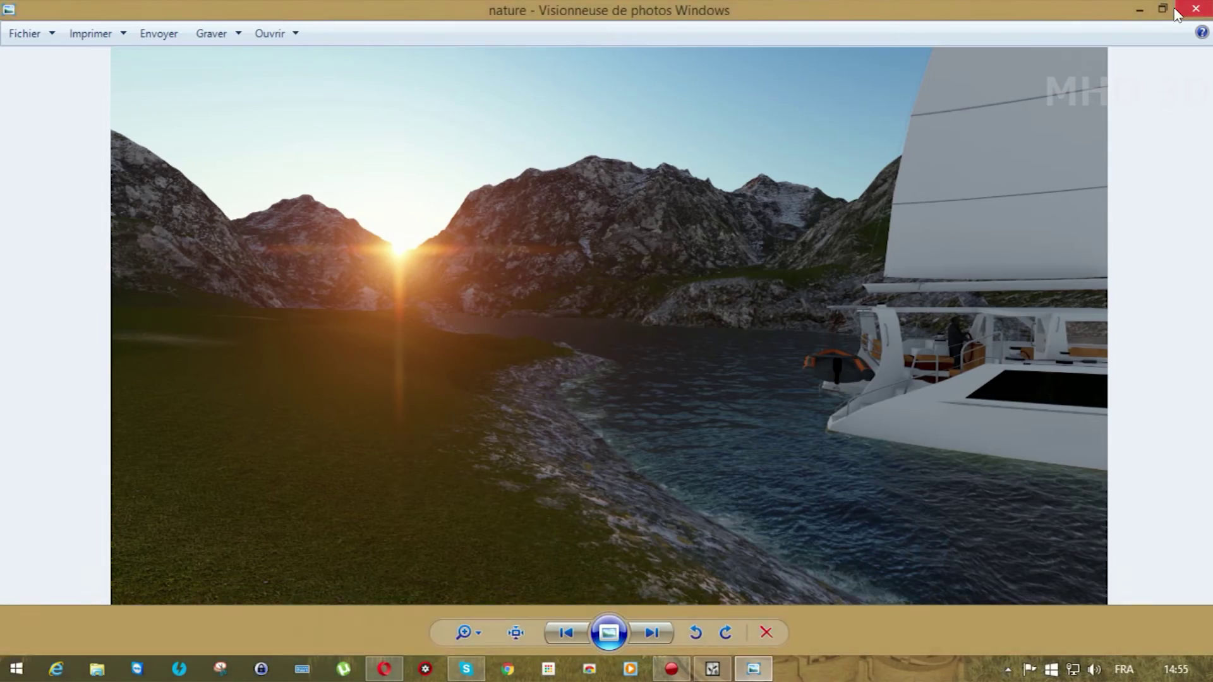
pyautogui.click(1180, 13)
pyautogui.click(704, 670)
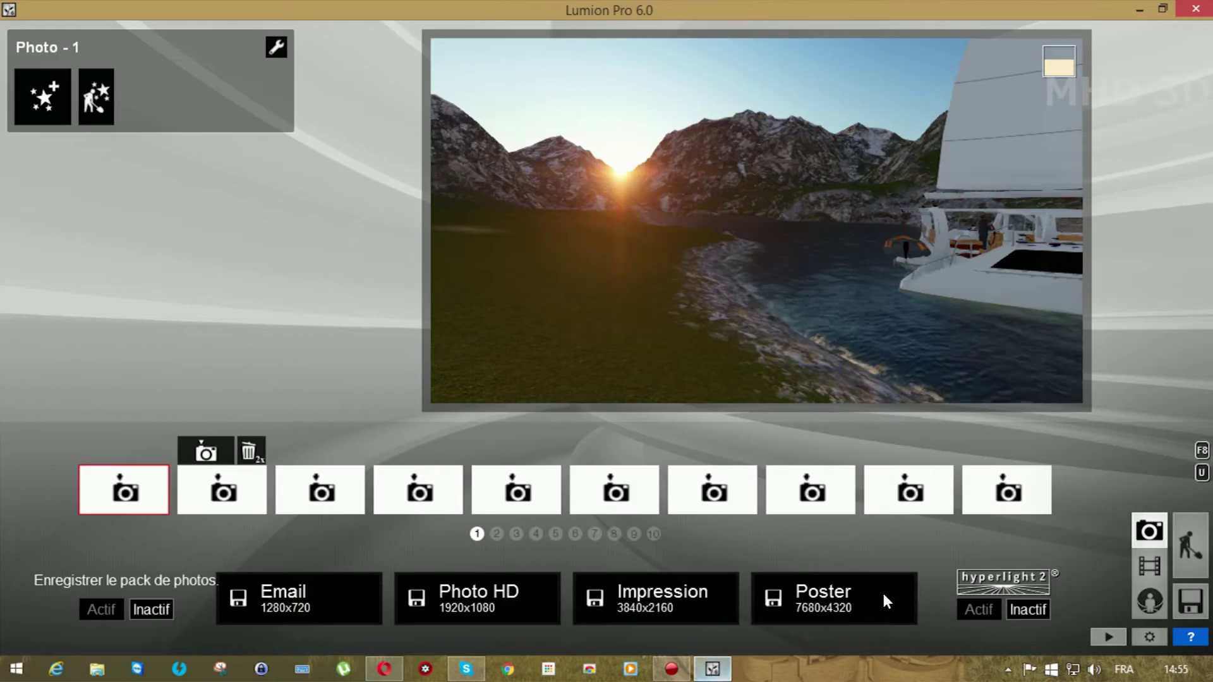
# Delete the existing Flythrough clip from the first slot in Movie mode.
pyautogui.click(1151, 567)
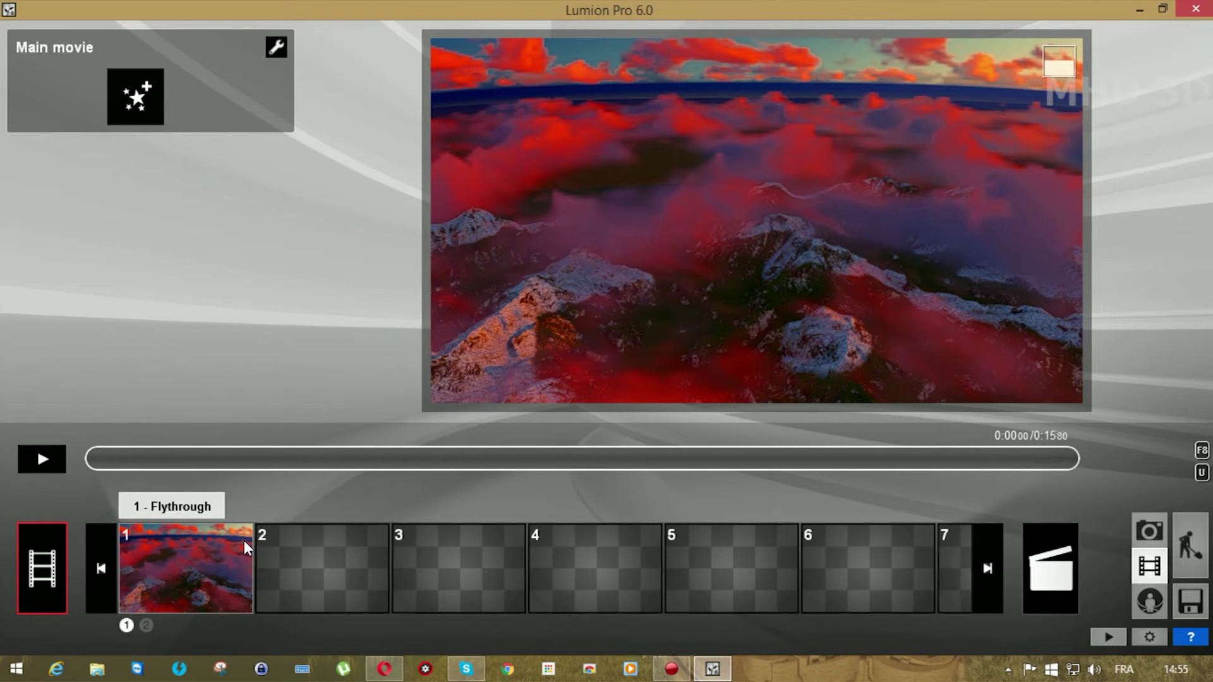
pyautogui.click(218, 562)
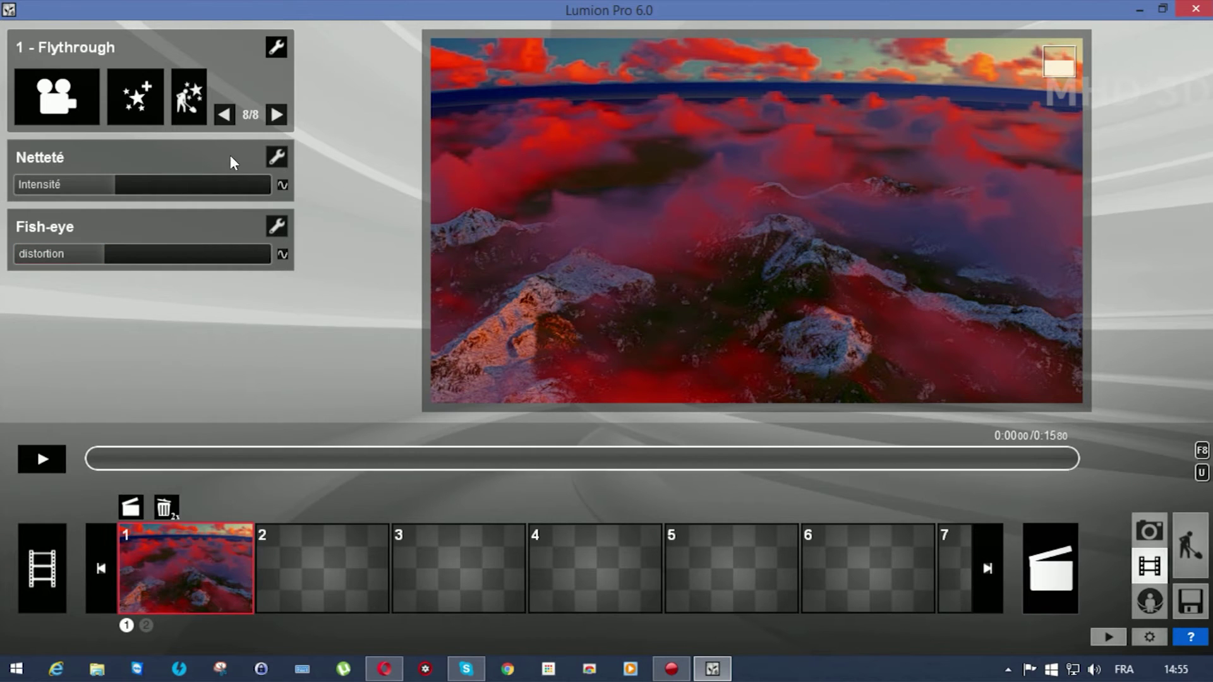
pyautogui.click(163, 508)
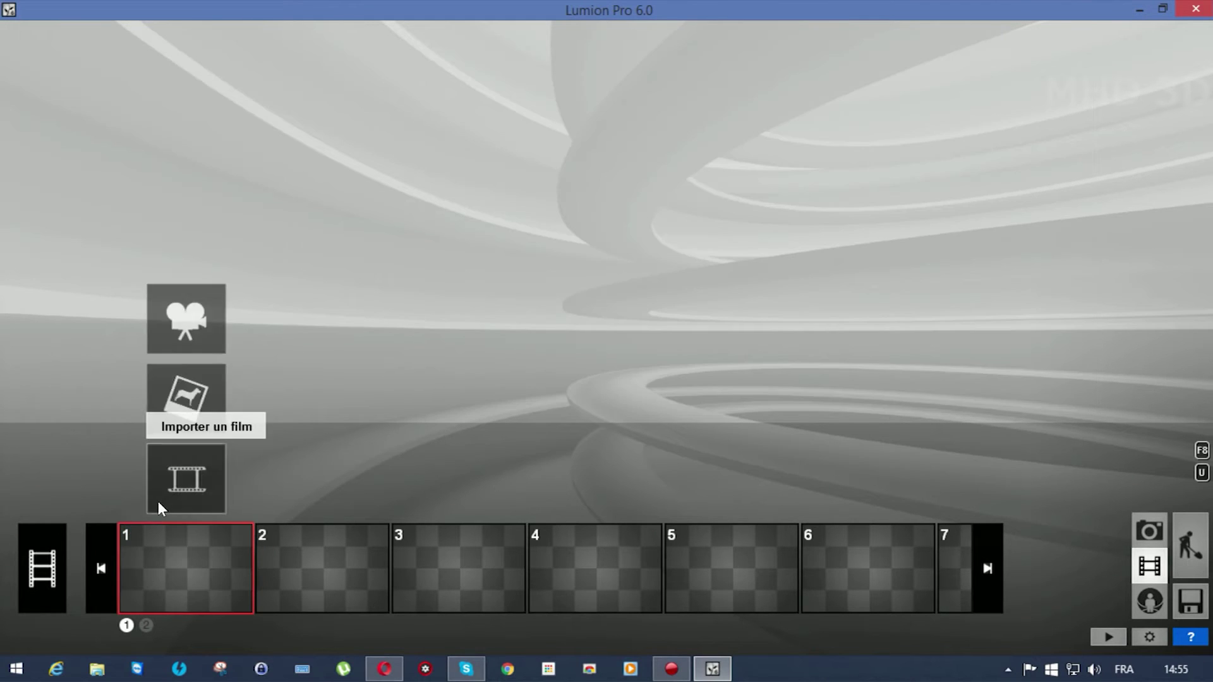
pyautogui.click(184, 322)
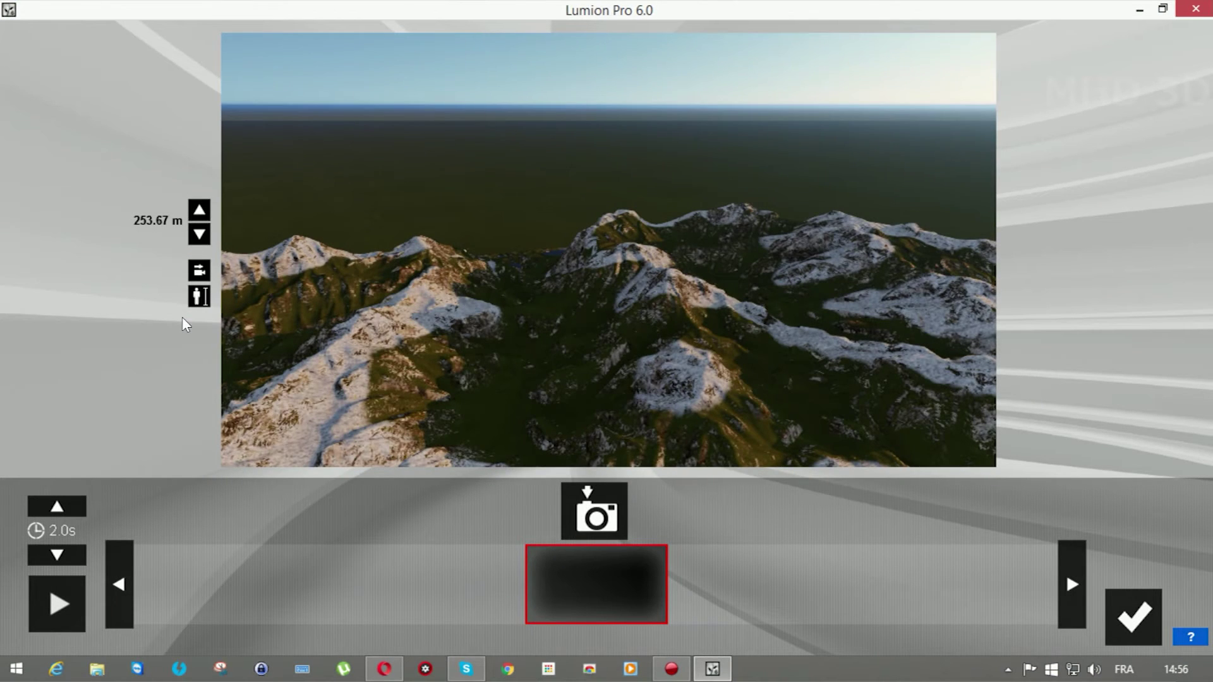
pyautogui.moveTo(496, 294); pyautogui.dragTo(609, 291, button='right')
pyautogui.moveTo(609, 246); pyautogui.dragTo(594, 247, button='right')
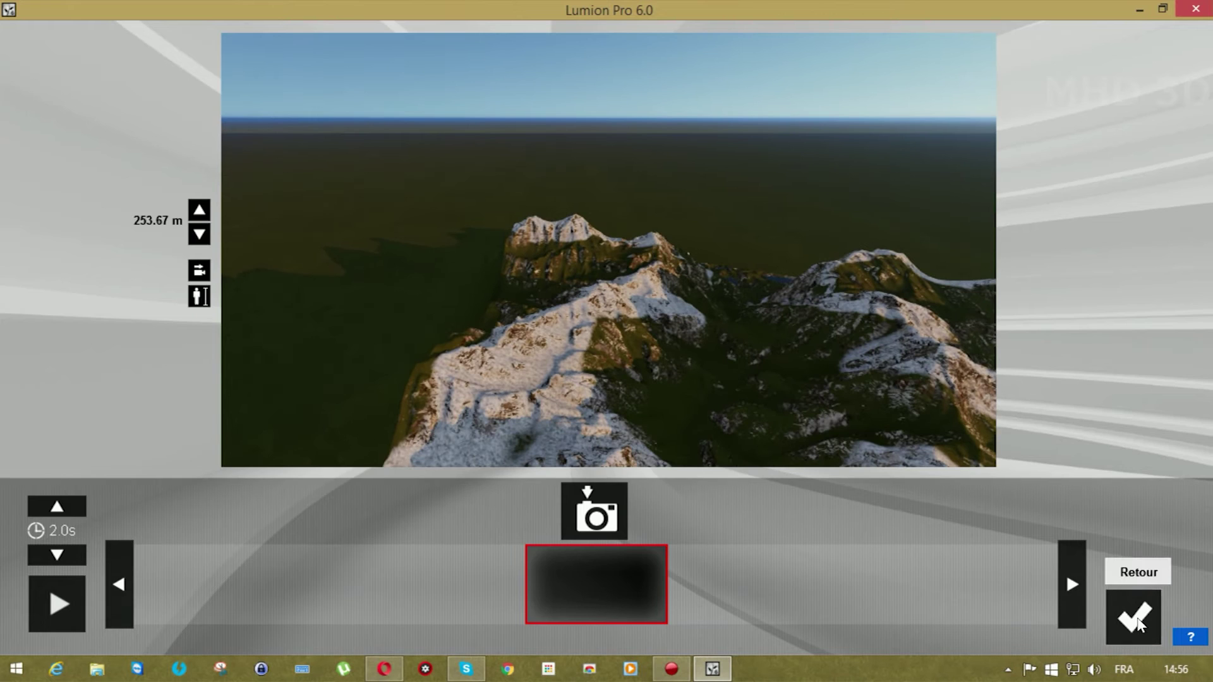
pyautogui.click(1135, 618)
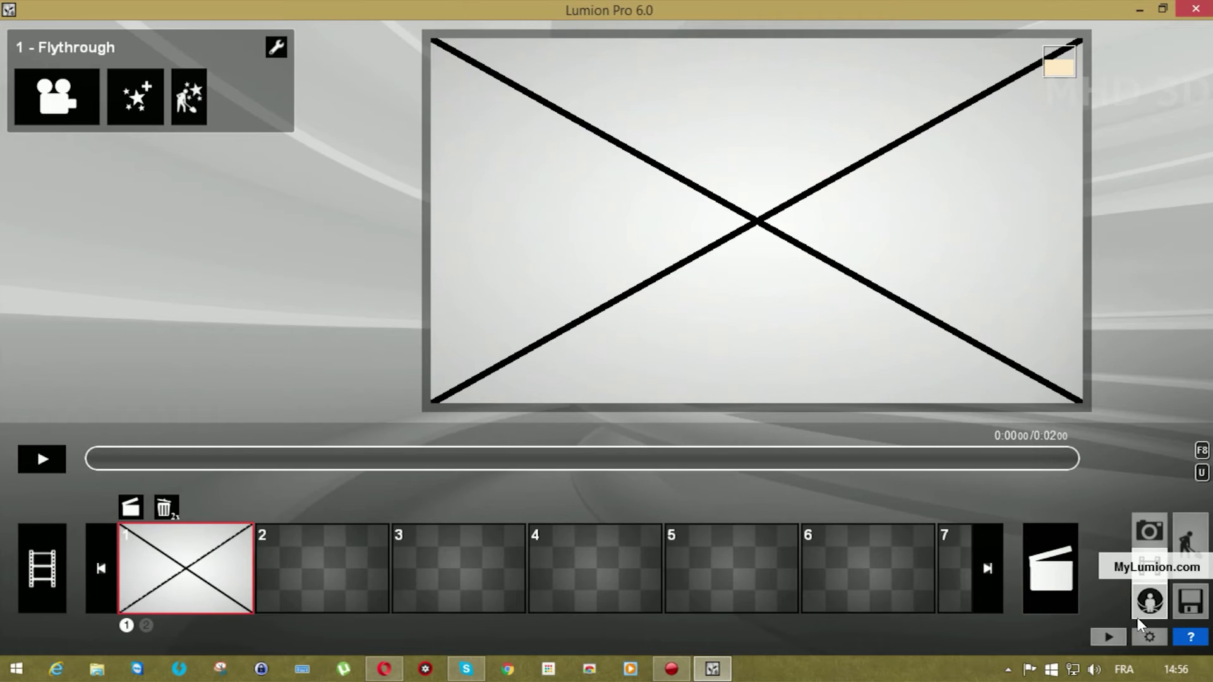
# Return to the scene in Build mode and fly over the mountains down to the meadow beside the lake.
pyautogui.click(1189, 536)
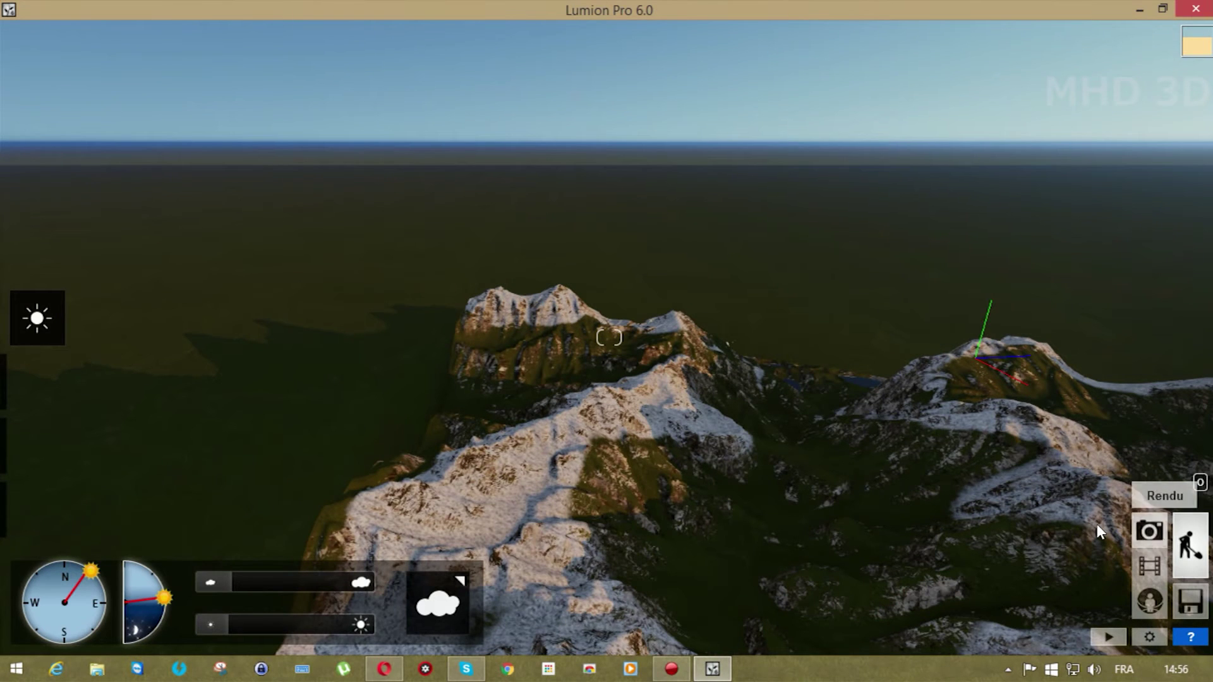
pyautogui.moveTo(777, 560); pyautogui.dragTo(505, 512, button='right')
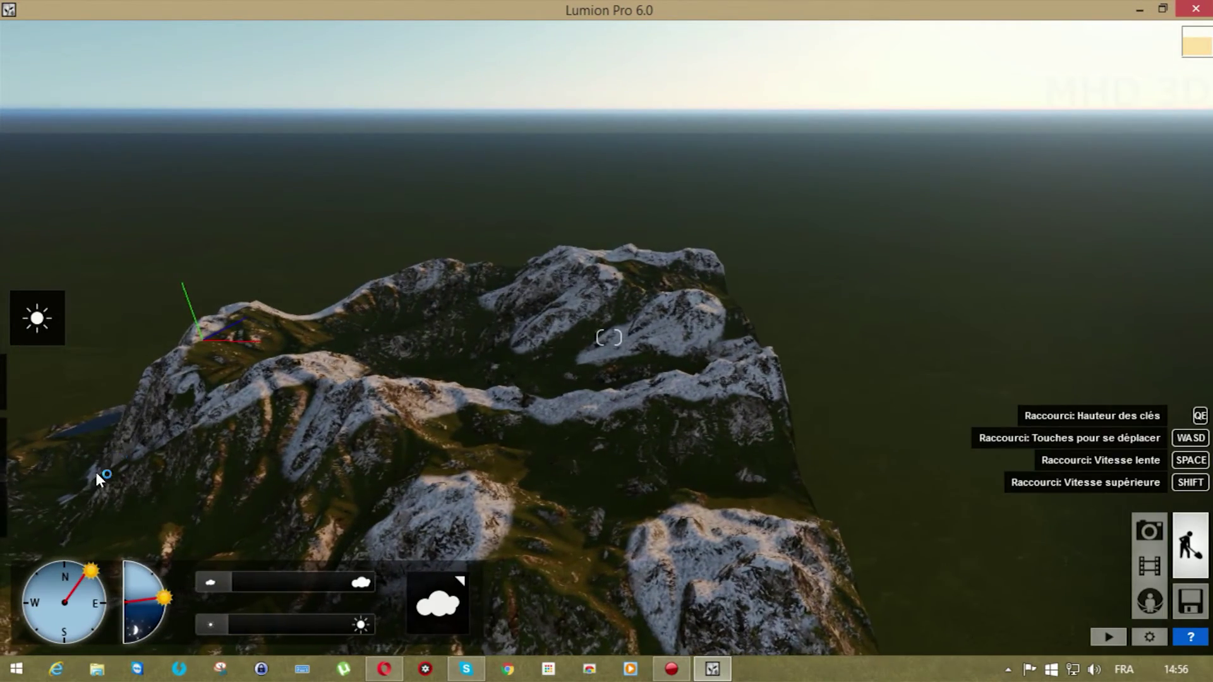
pyautogui.scroll(2, 162, 359)
pyautogui.scroll(5, 161, 350)
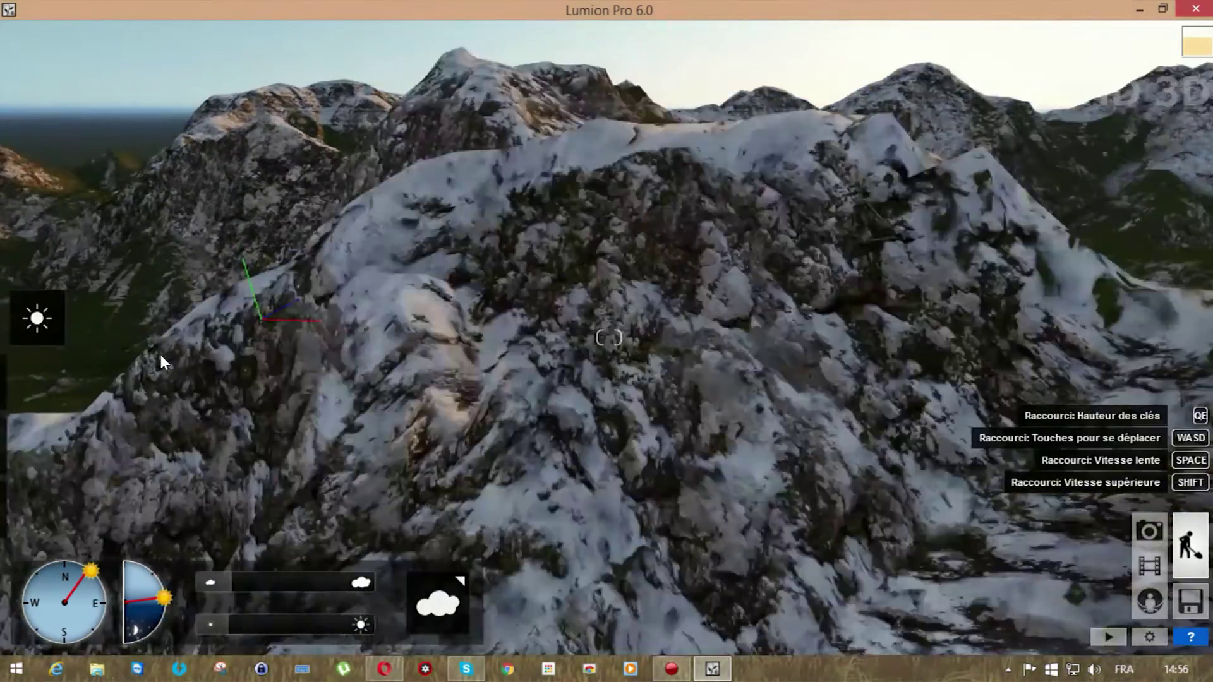
pyautogui.scroll(-6, 140, 399)
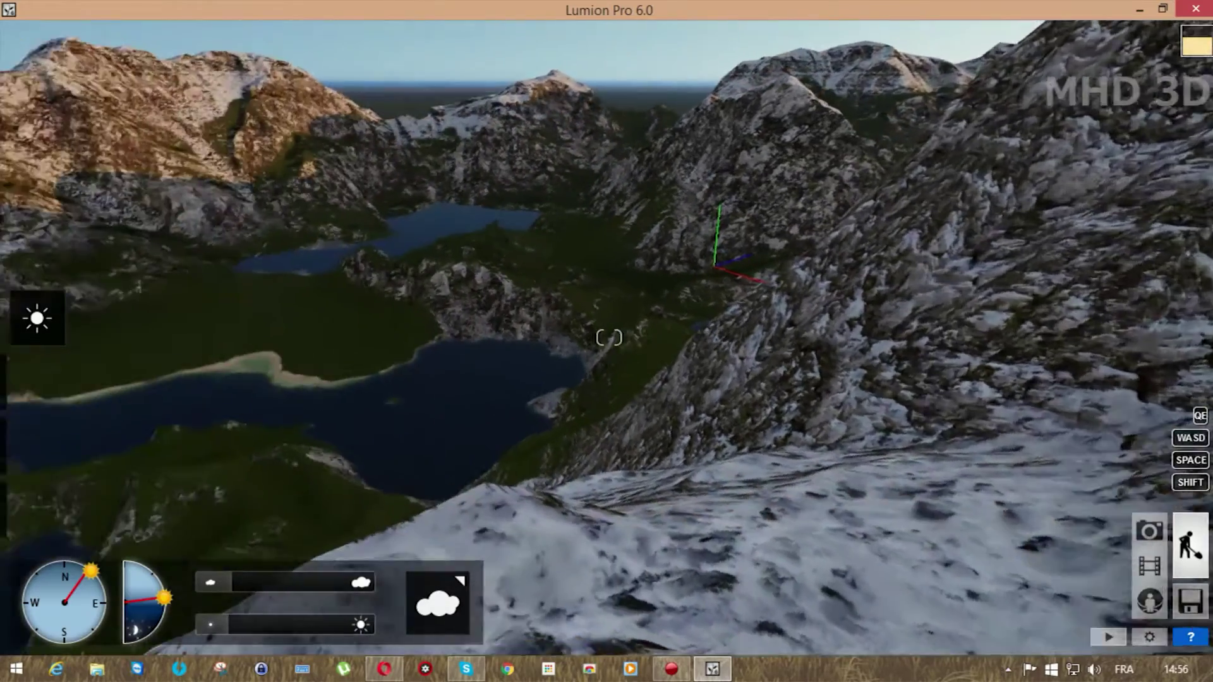
pyautogui.scroll(8, 299, 335)
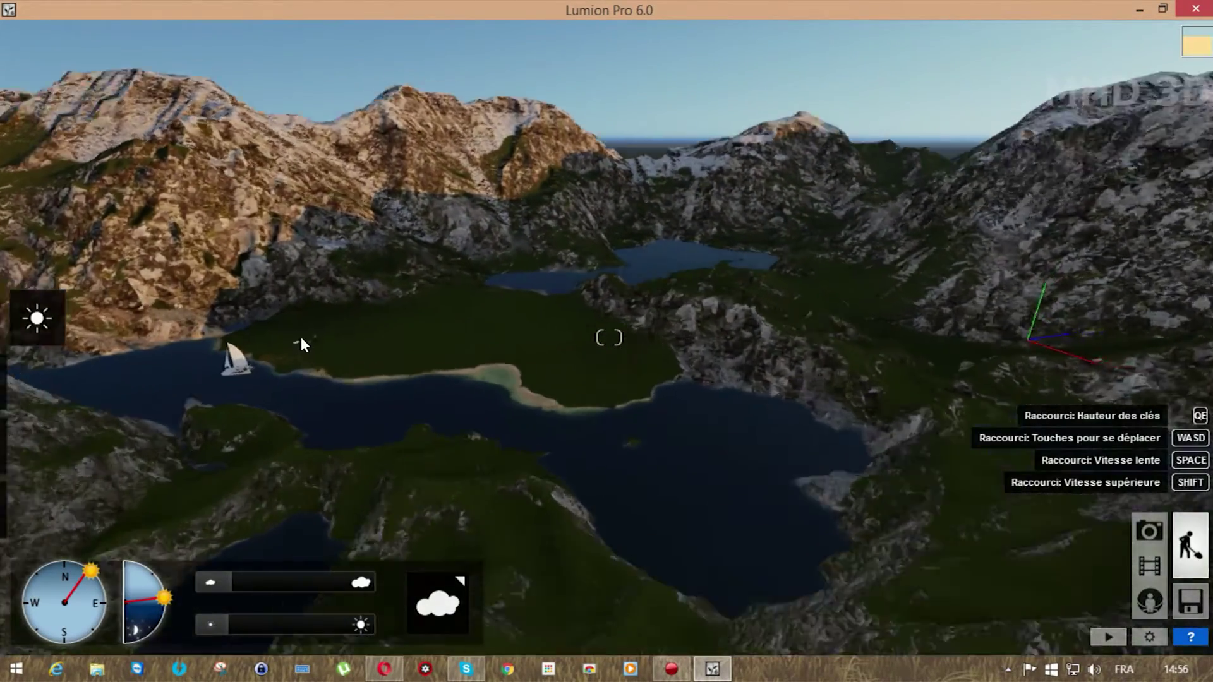
pyautogui.moveTo(417, 382); pyautogui.dragTo(434, 385, button='right')
pyautogui.press('d')
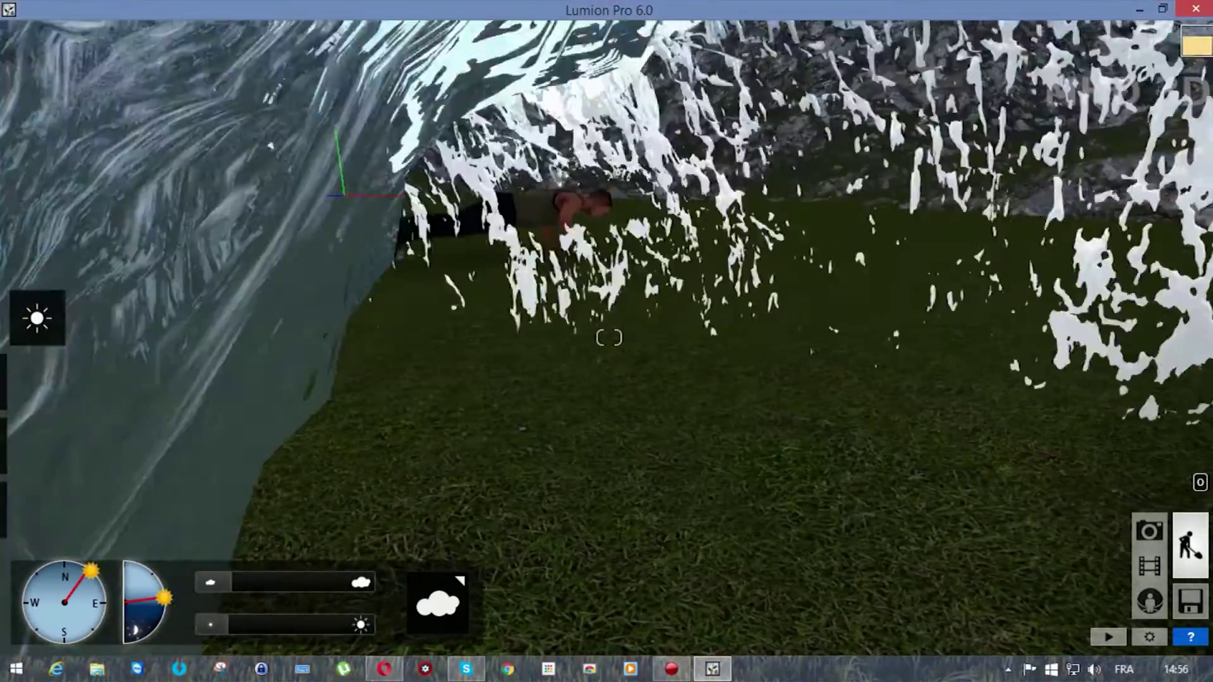
# Move past the fountain and across the meadow to the lake shore, facing the sunset between the mountains.
pyautogui.press('s')
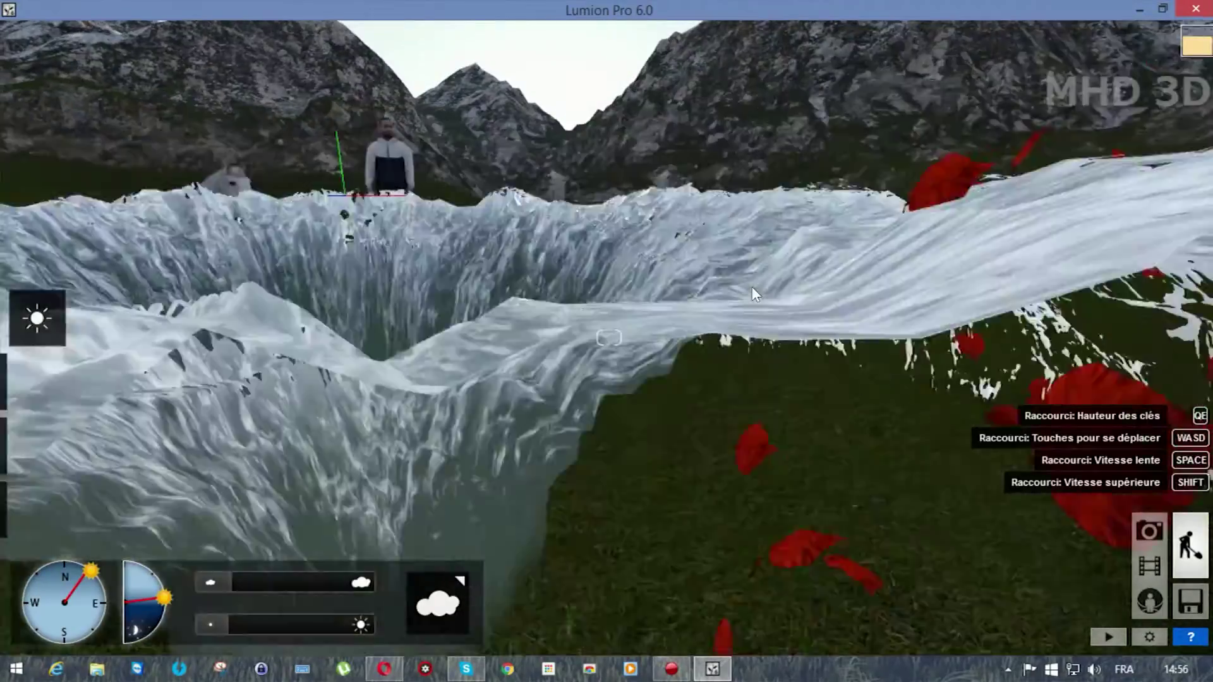
pyautogui.press('w')
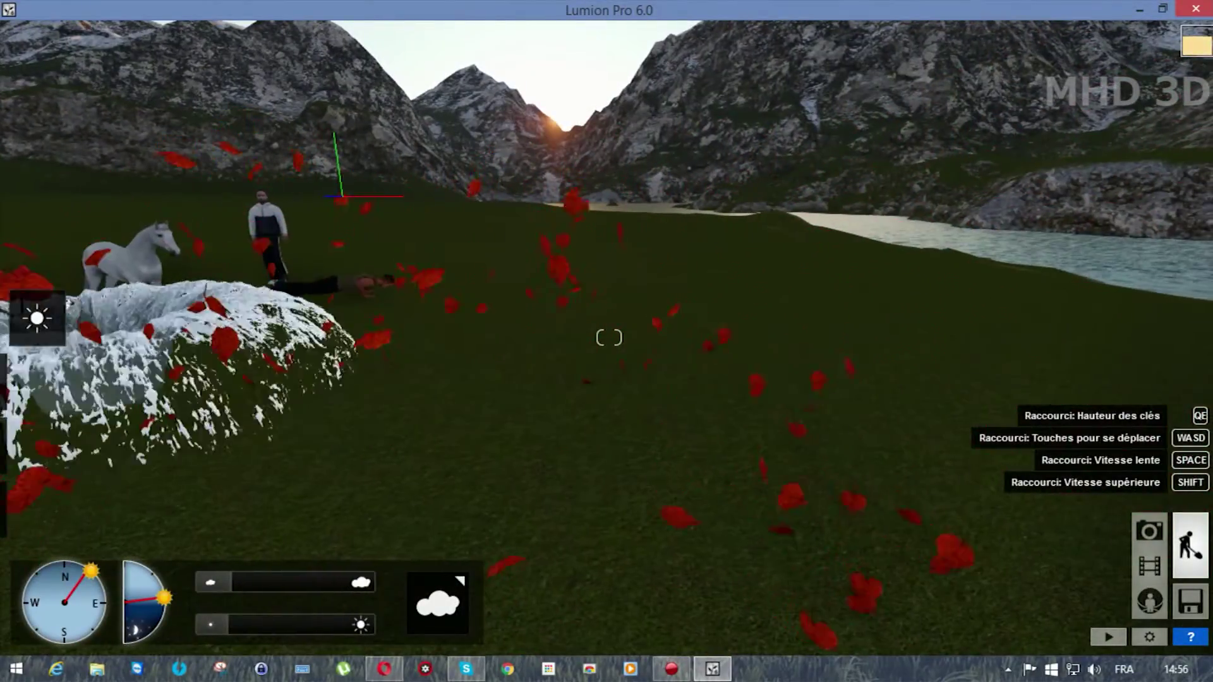
pyautogui.press('w')
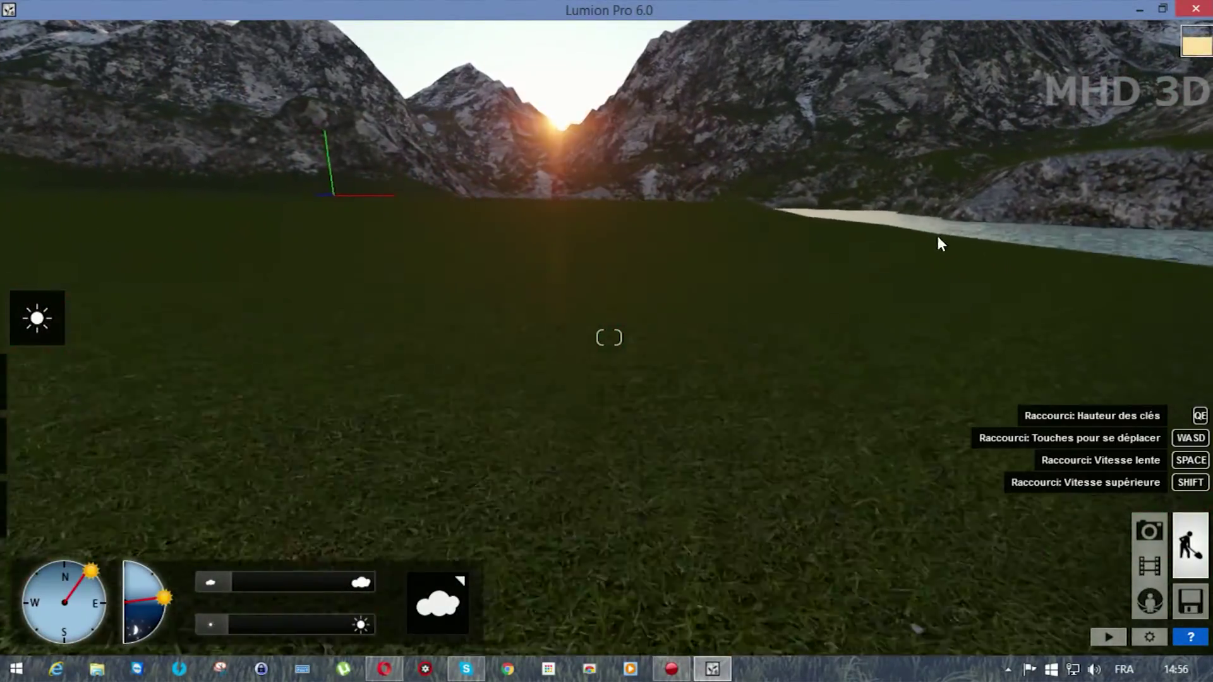
pyautogui.press('w')
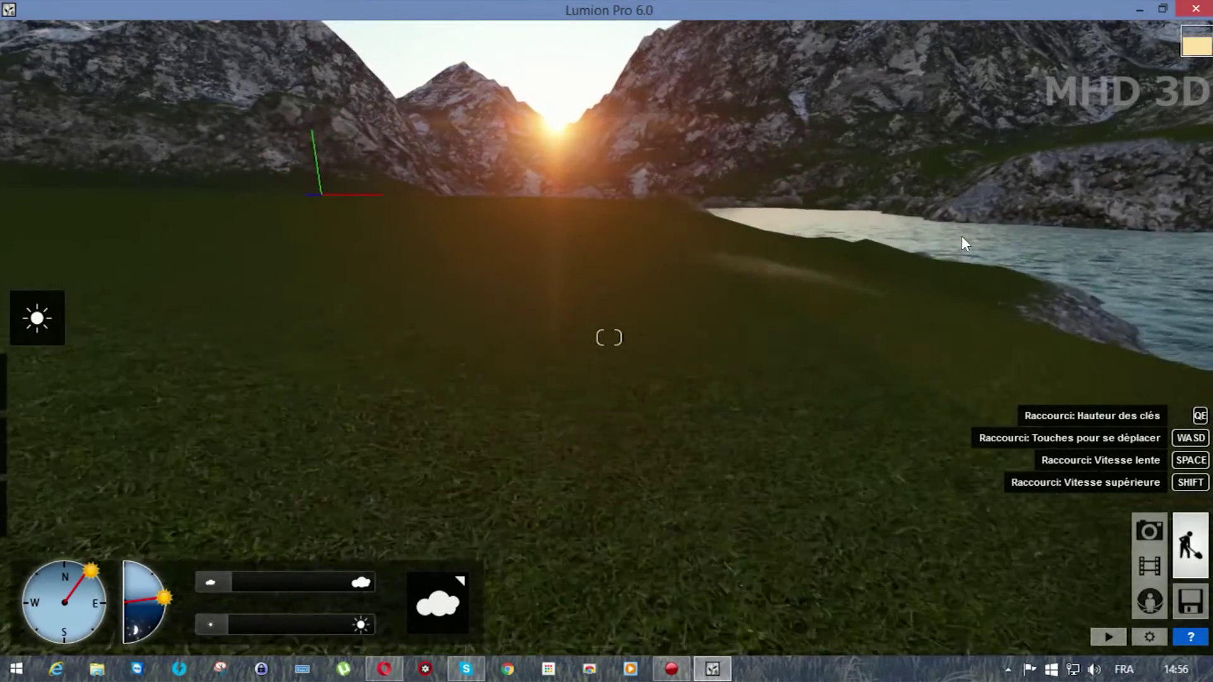
pyautogui.press('w')
pyautogui.moveTo(961, 236); pyautogui.dragTo(885, 236, button='right')
pyautogui.press('w')
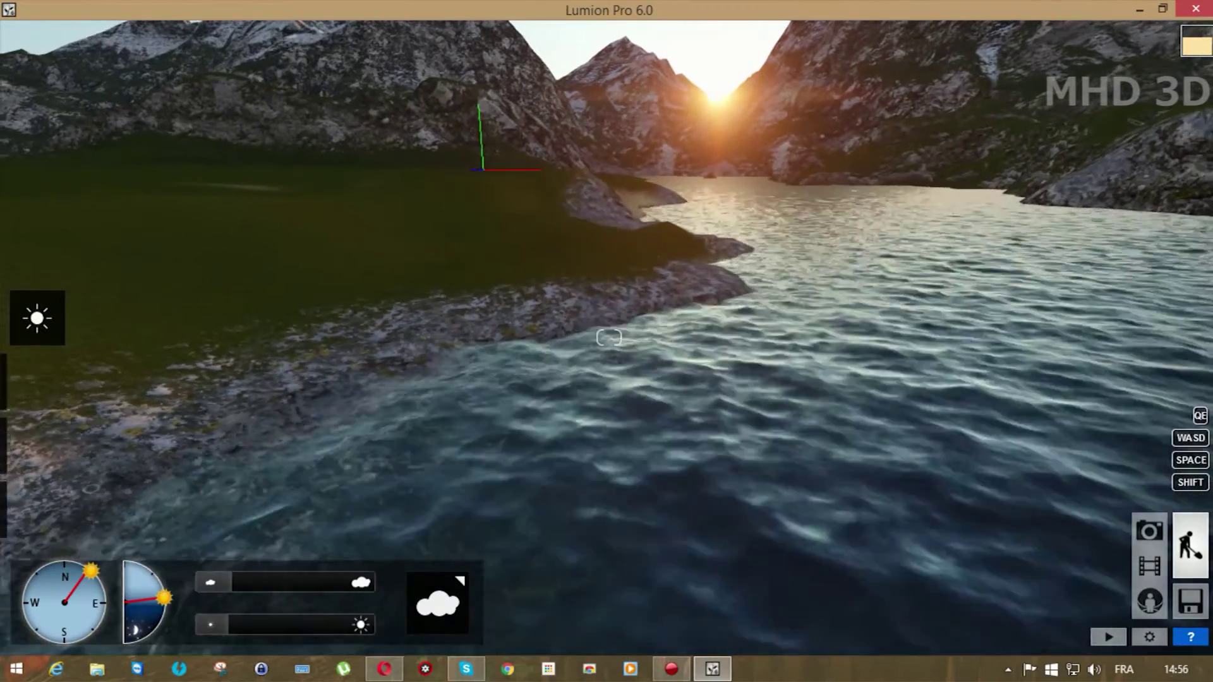
# Frame the whole sailboat on the water with the sunset behind its sail and the shoreline beside it.
pyautogui.press('s')
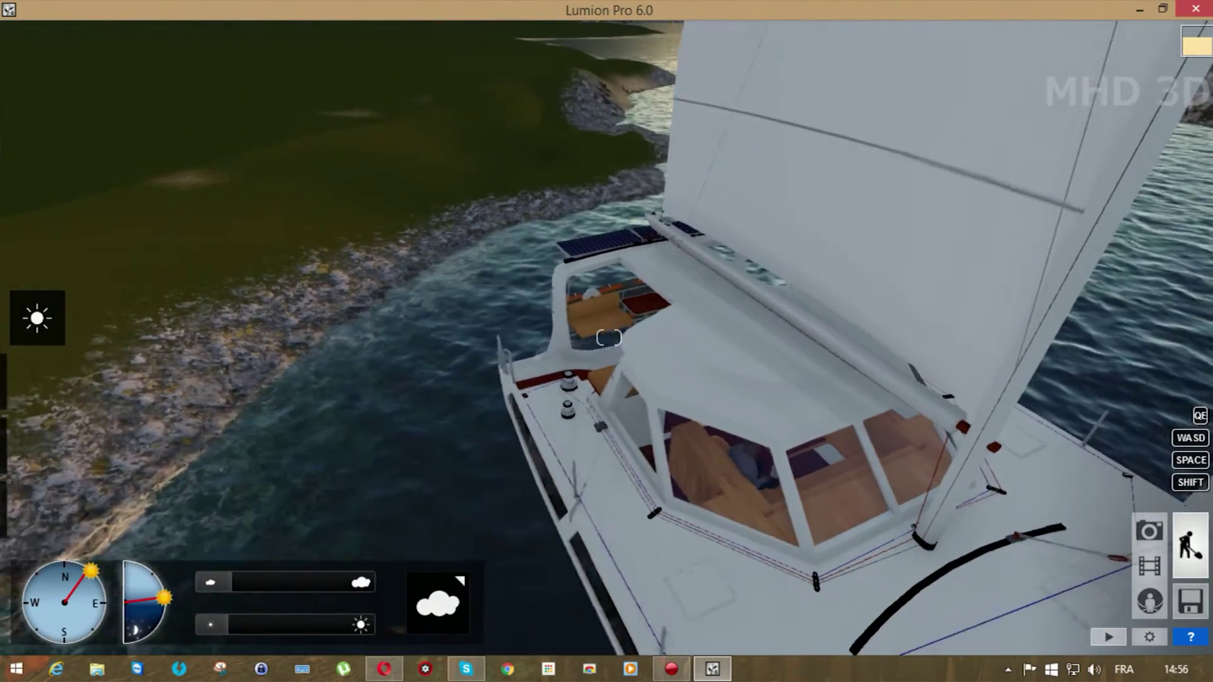
pyautogui.press('s')
pyautogui.moveTo(957, 229); pyautogui.dragTo(948, 332, button='right')
pyautogui.press('s')
pyautogui.moveTo(877, 317); pyautogui.dragTo(776, 410, button='right')
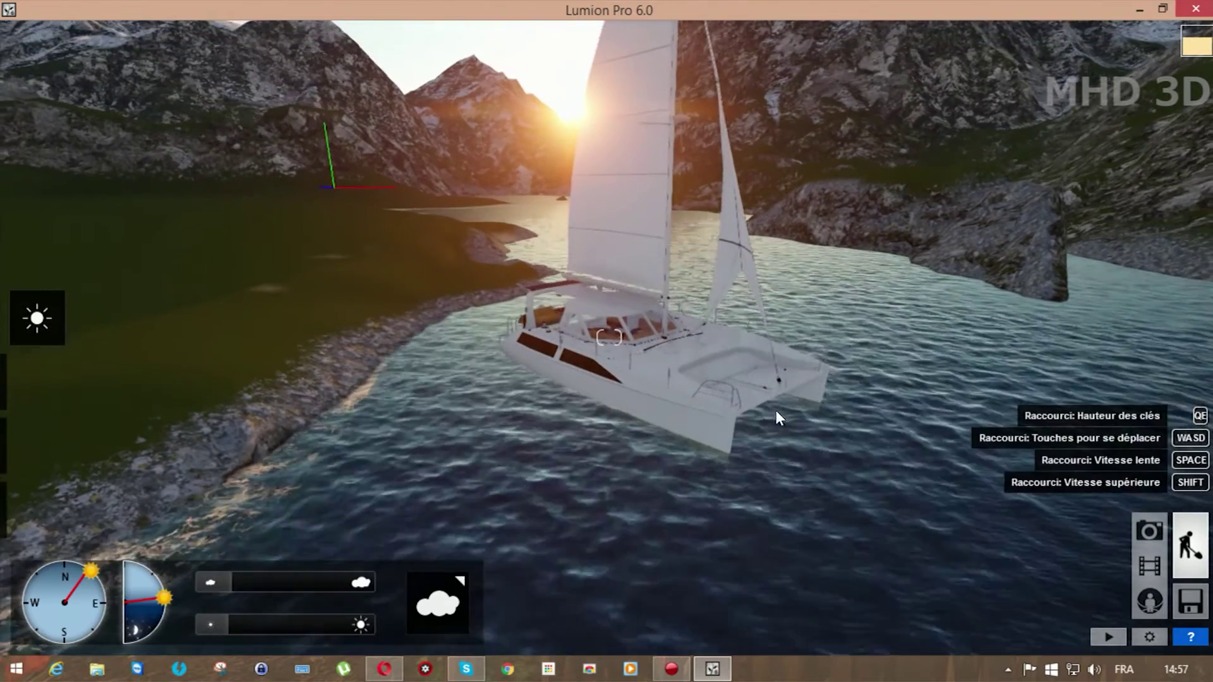
# Replace the empty Flythrough clip in slot 1 with a new recording and capture the sailboat and sunset view as its first keyframe.
pyautogui.click(1150, 565)
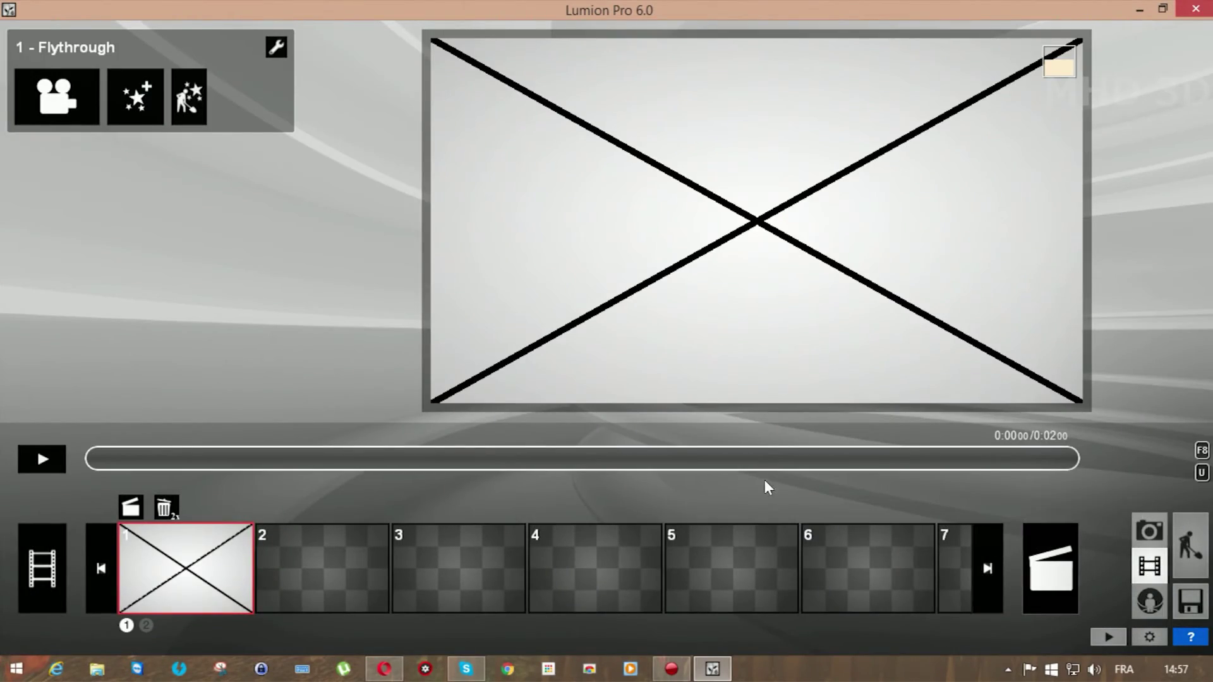
pyautogui.click(172, 506)
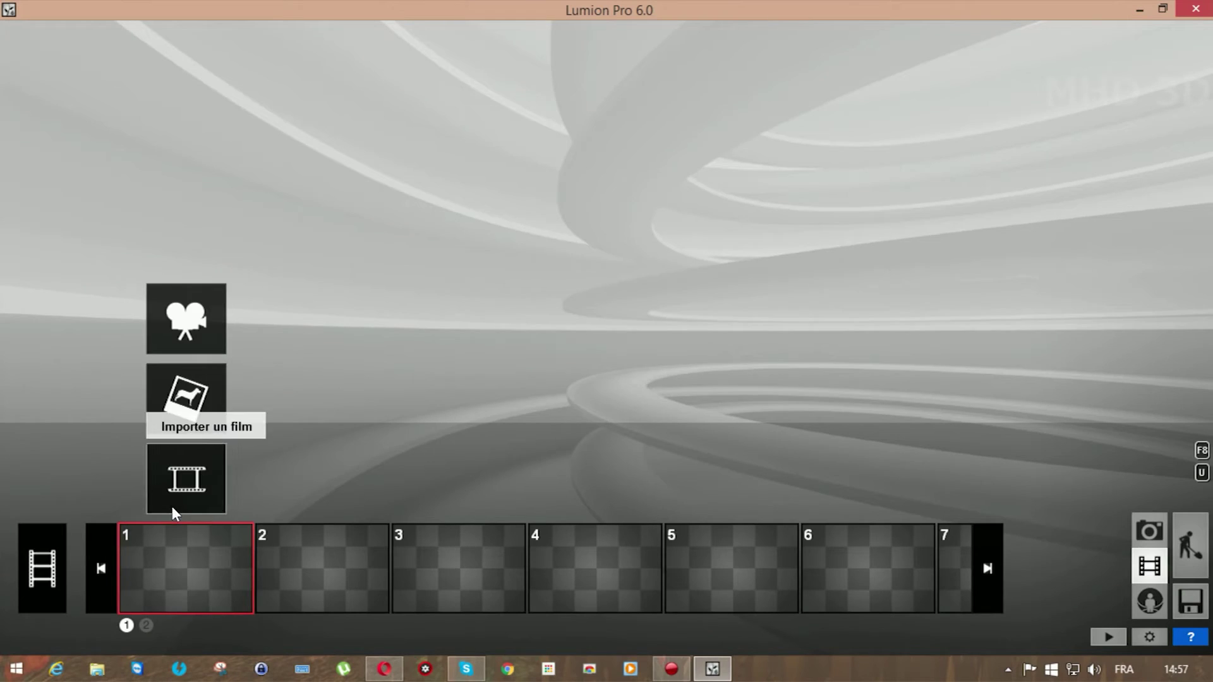
pyautogui.click(185, 315)
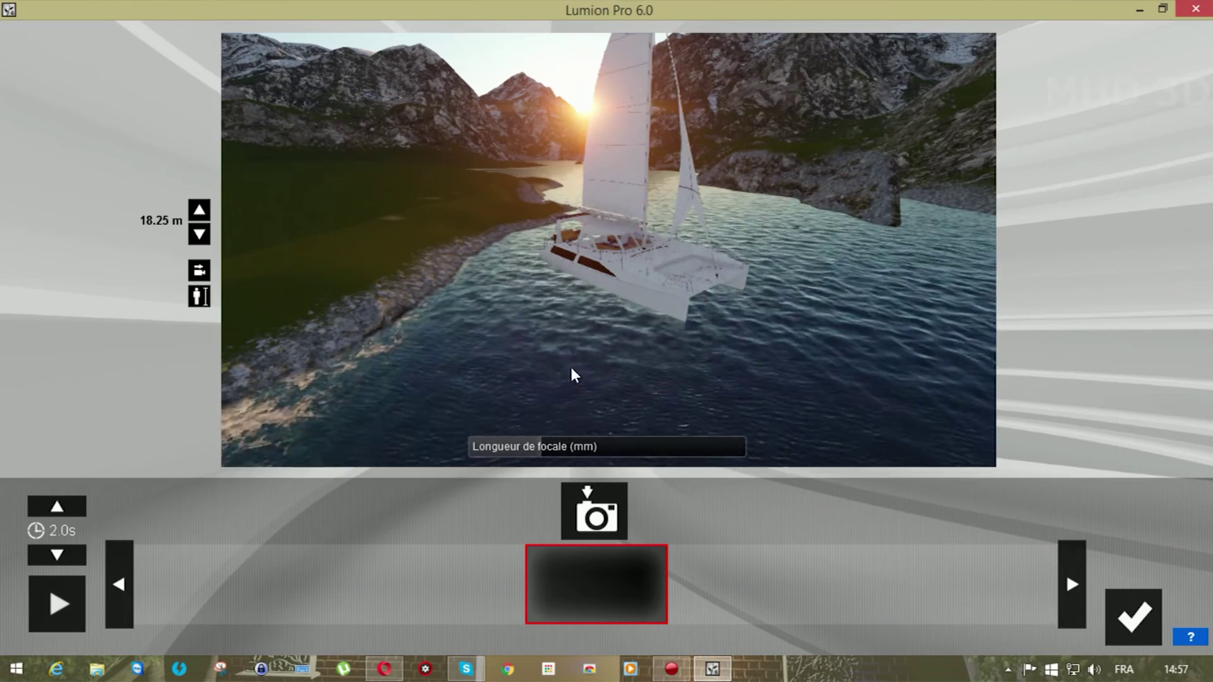
pyautogui.click(605, 517)
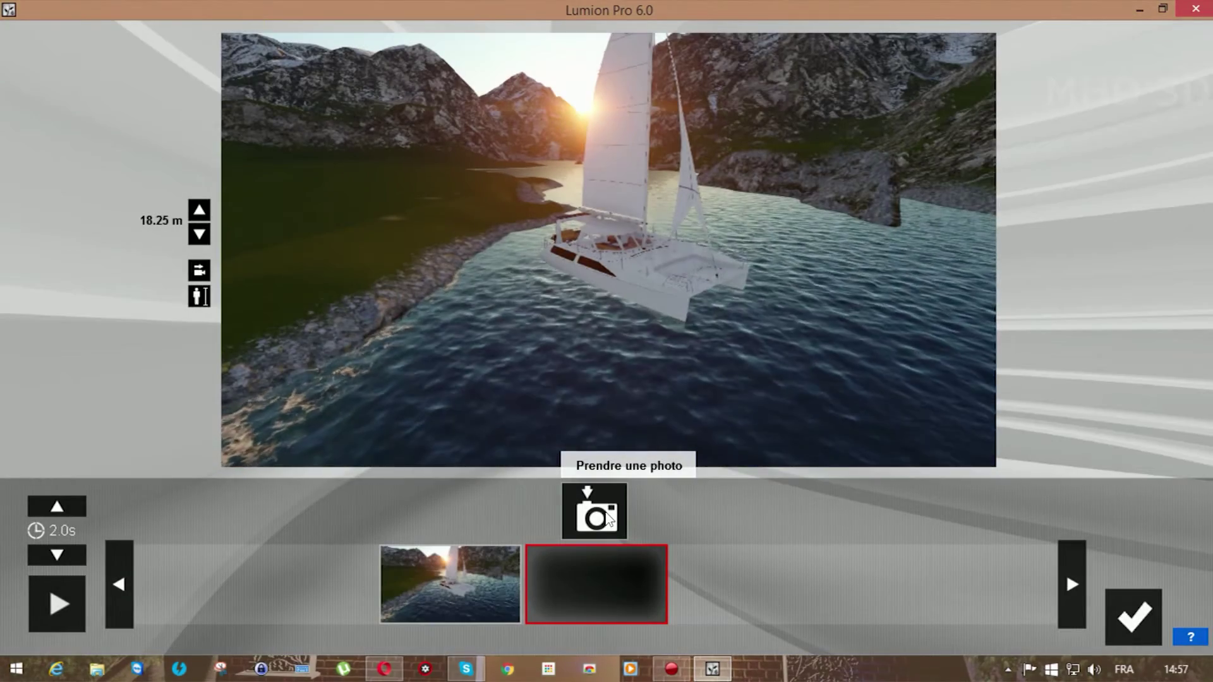
# Capture a second camera keyframe from higher up, facing the sailboat's bow with the sunset beside it.
pyautogui.press('q')
pyautogui.press('q')
pyautogui.moveTo(727, 265); pyautogui.dragTo(625, 412, button='right')
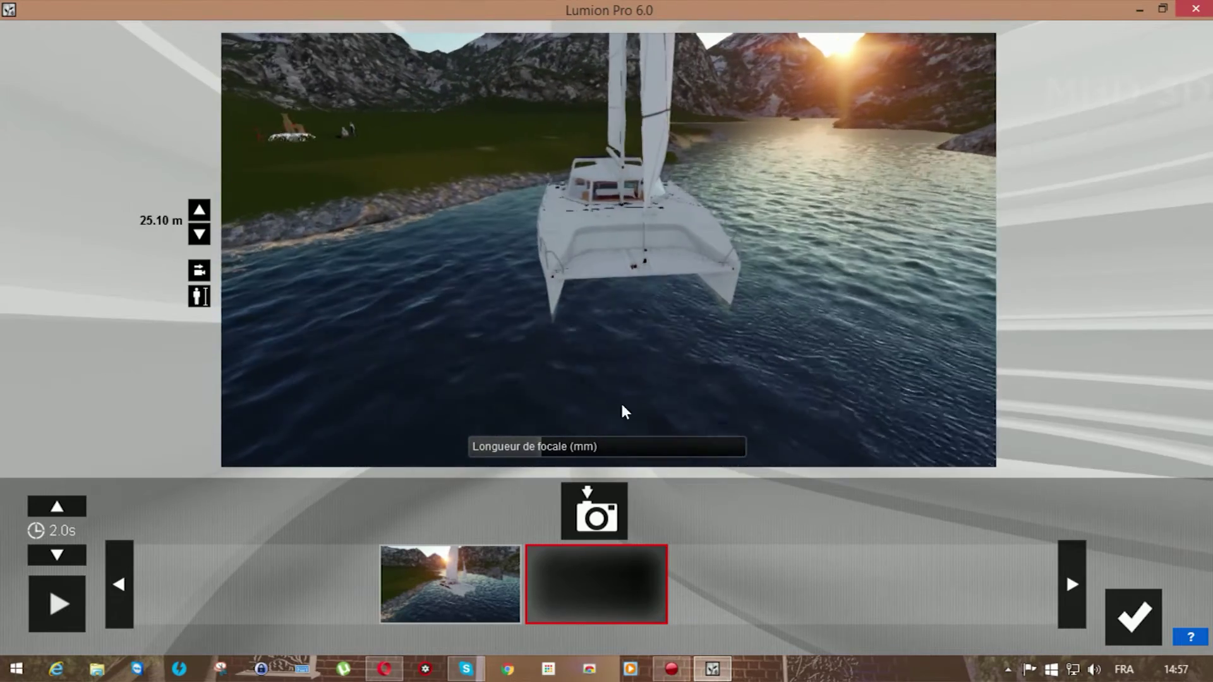
pyautogui.click(597, 515)
# Add a third camera keyframe close to the sailboat, looking across its deck and along the side windows.
pyautogui.moveTo(808, 252); pyautogui.dragTo(698, 257, button='right')
pyautogui.press('e')
pyautogui.press('w')
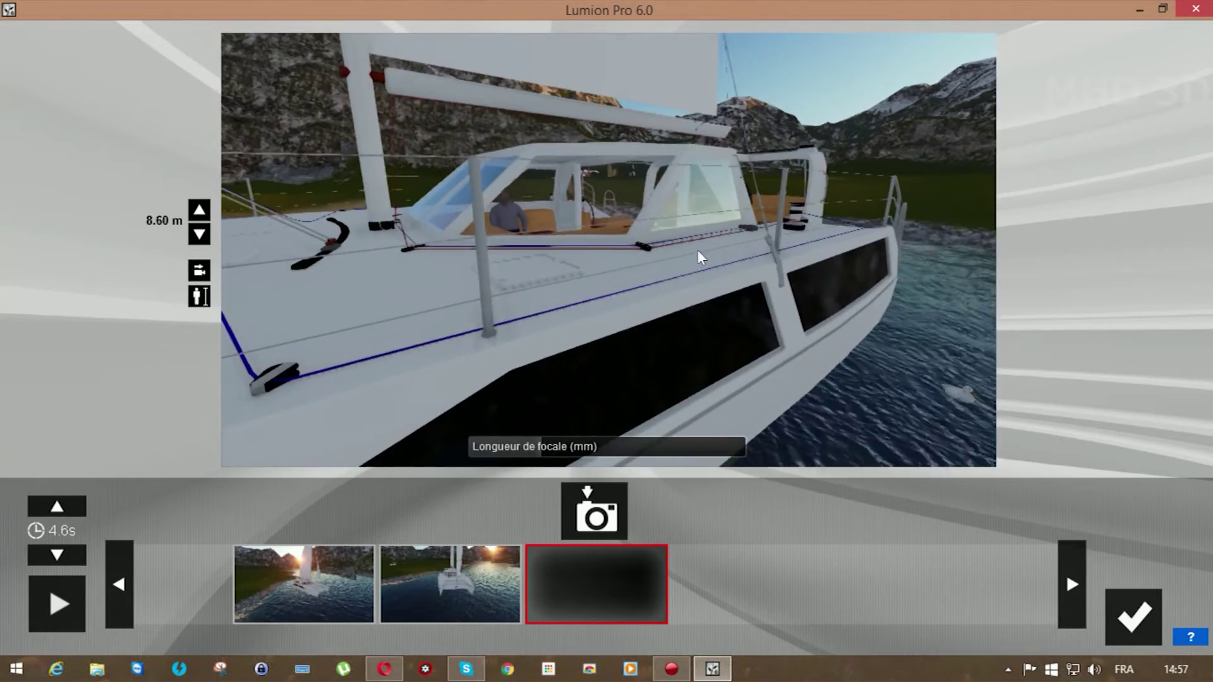
pyautogui.click(597, 515)
# Add a fourth camera keyframe inside the sailboat's cabin, facing the seated man and the table.
pyautogui.moveTo(702, 309); pyautogui.dragTo(609, 246, button='right')
pyautogui.press('e')
pyautogui.press('w')
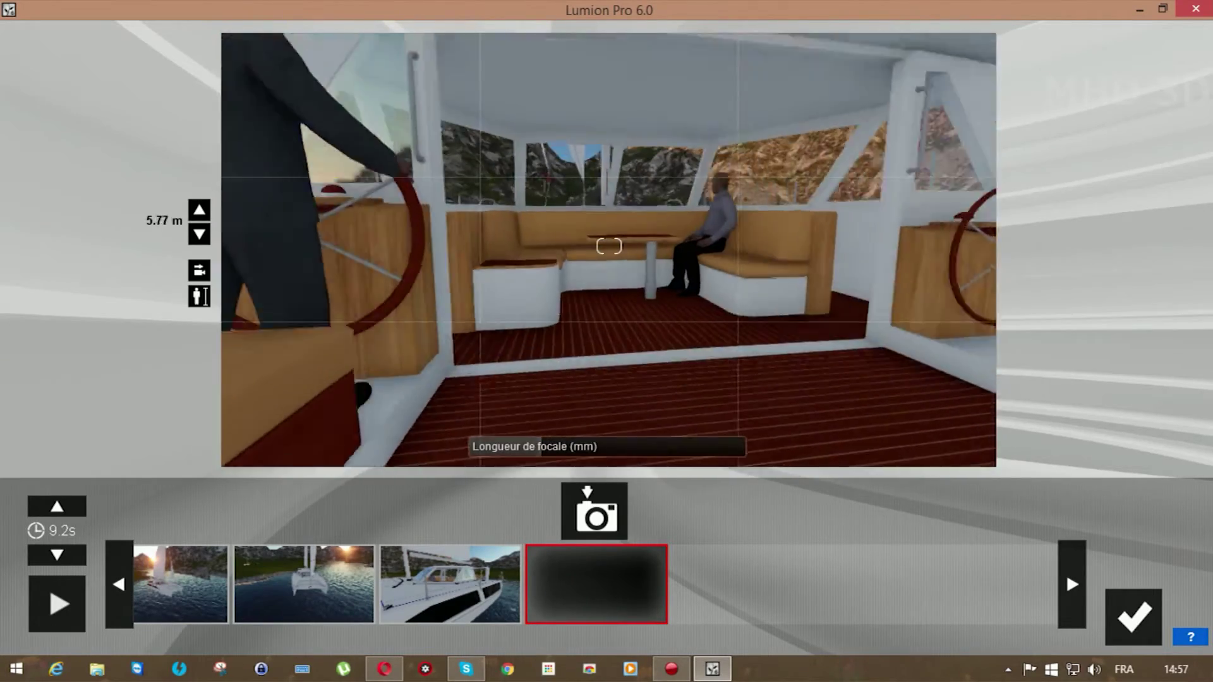
pyautogui.click(599, 515)
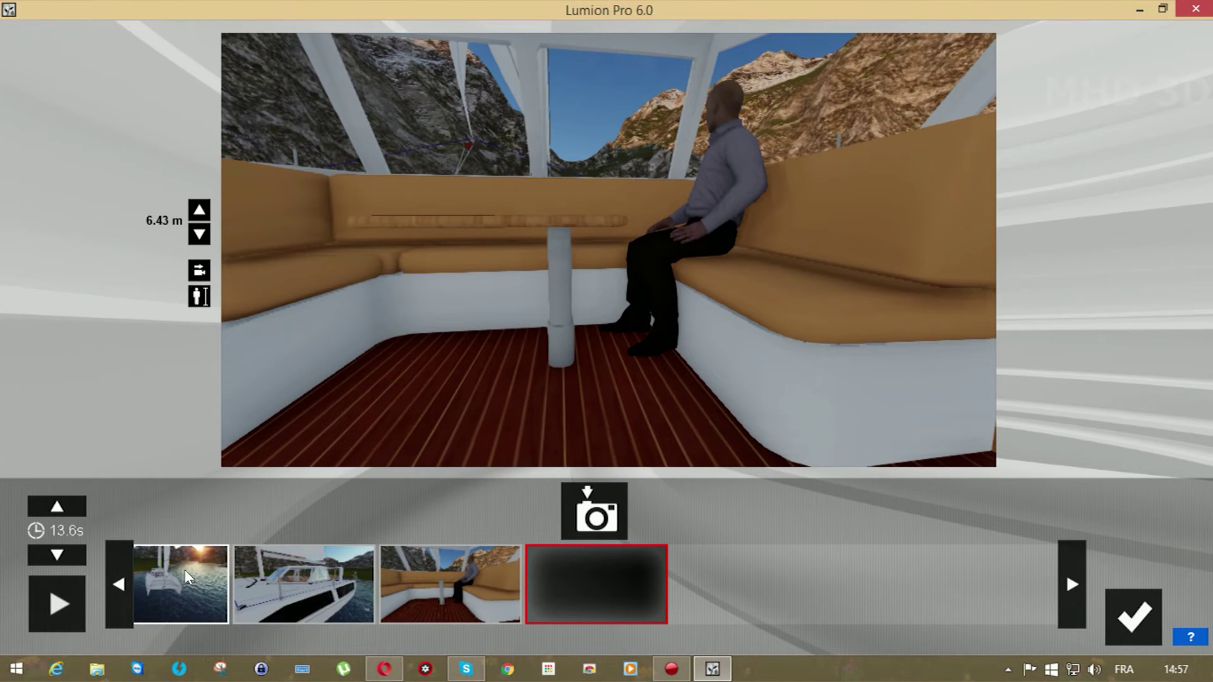
# Preview the recorded camera path, stop the preview and accept the clip.
pyautogui.click(57, 604)
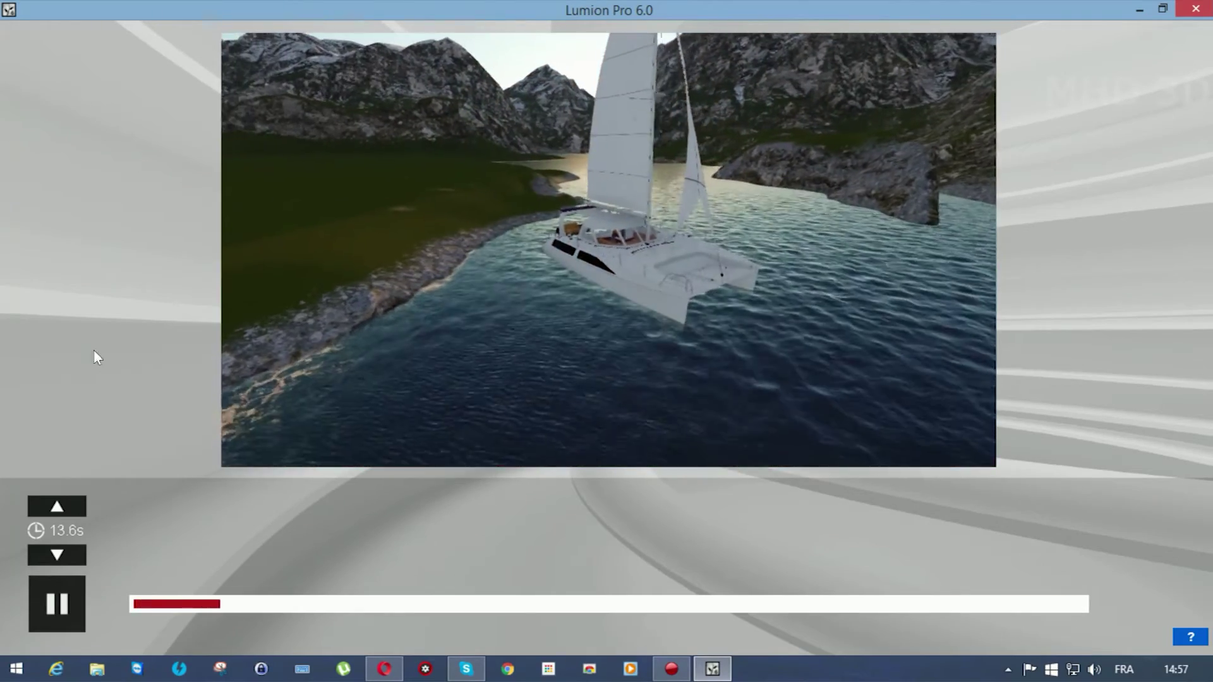
pyautogui.click(79, 607)
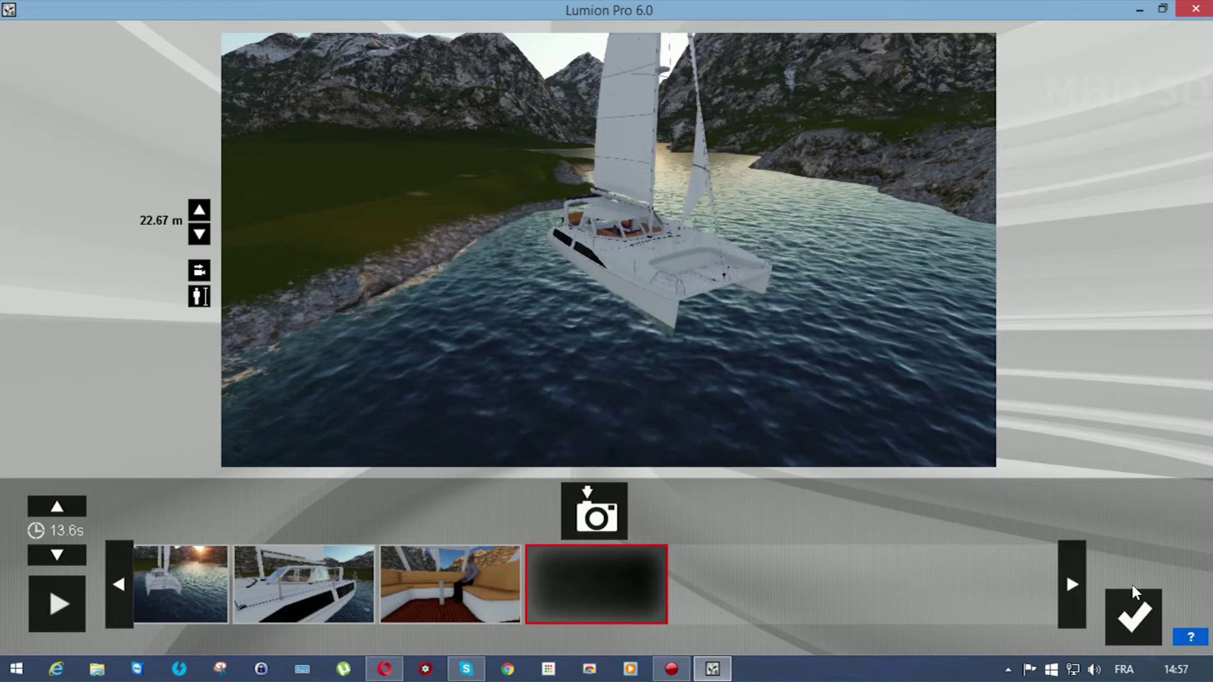
pyautogui.click(1138, 608)
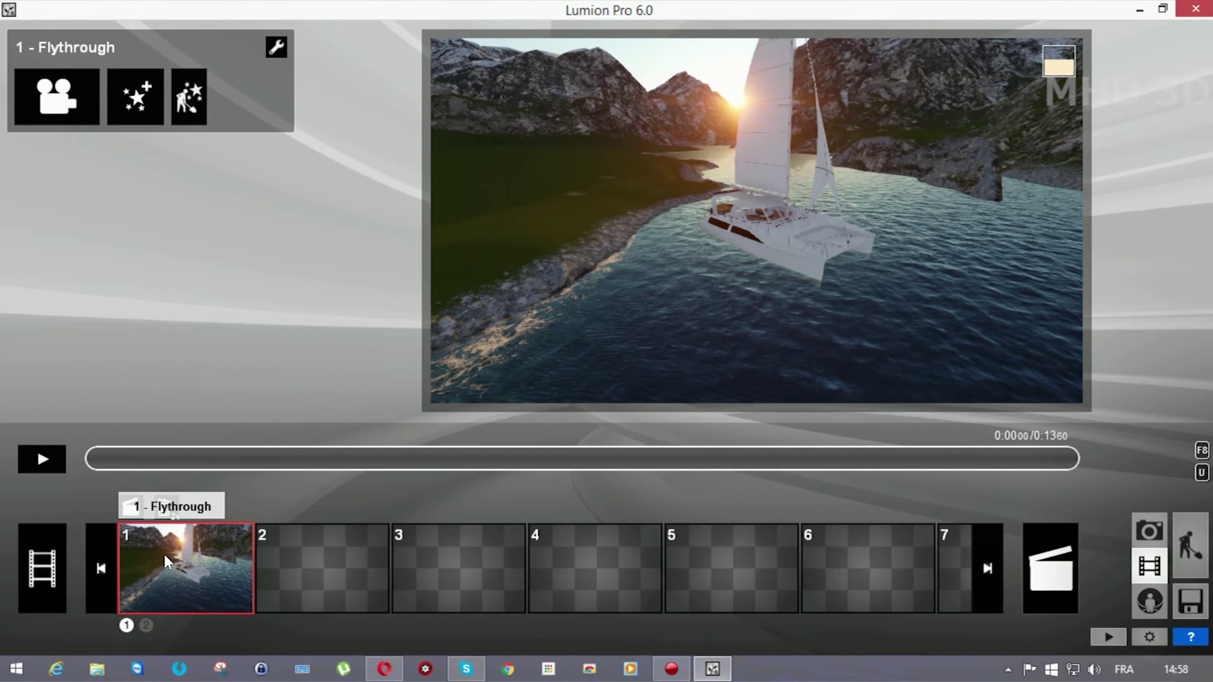
# Play part of the recorded Flythrough clip in Movie mode and delete the clip from slot 1.
pyautogui.click(48, 450)
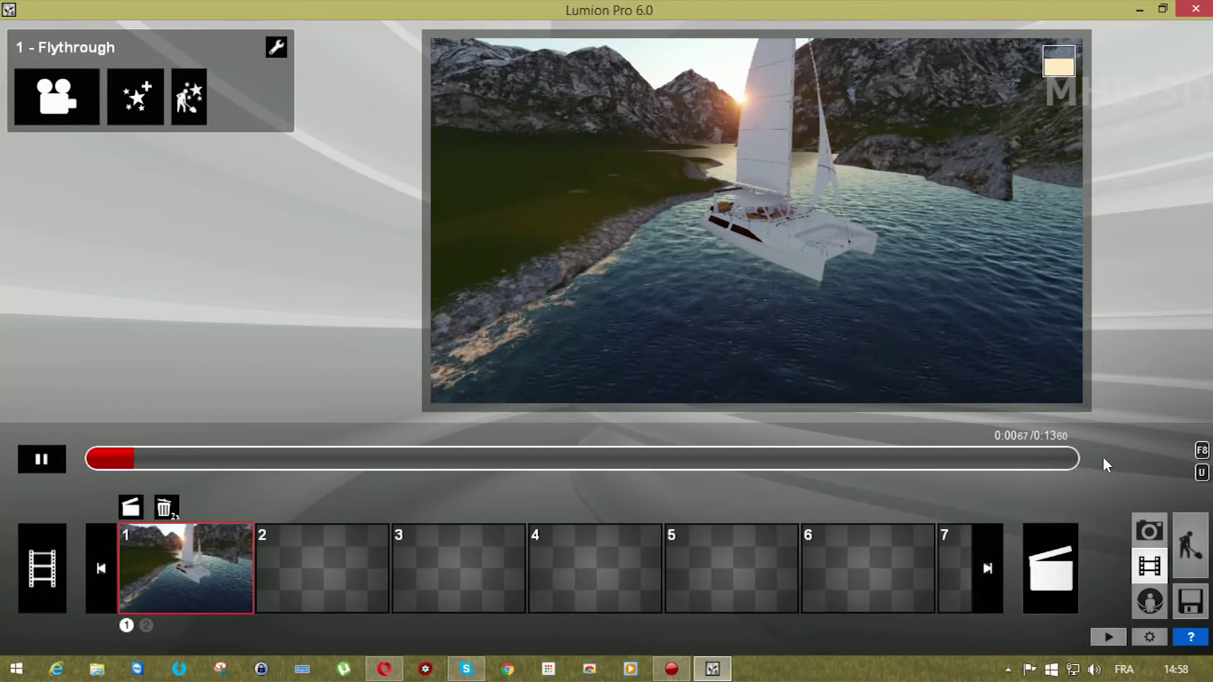
pyautogui.click(33, 457)
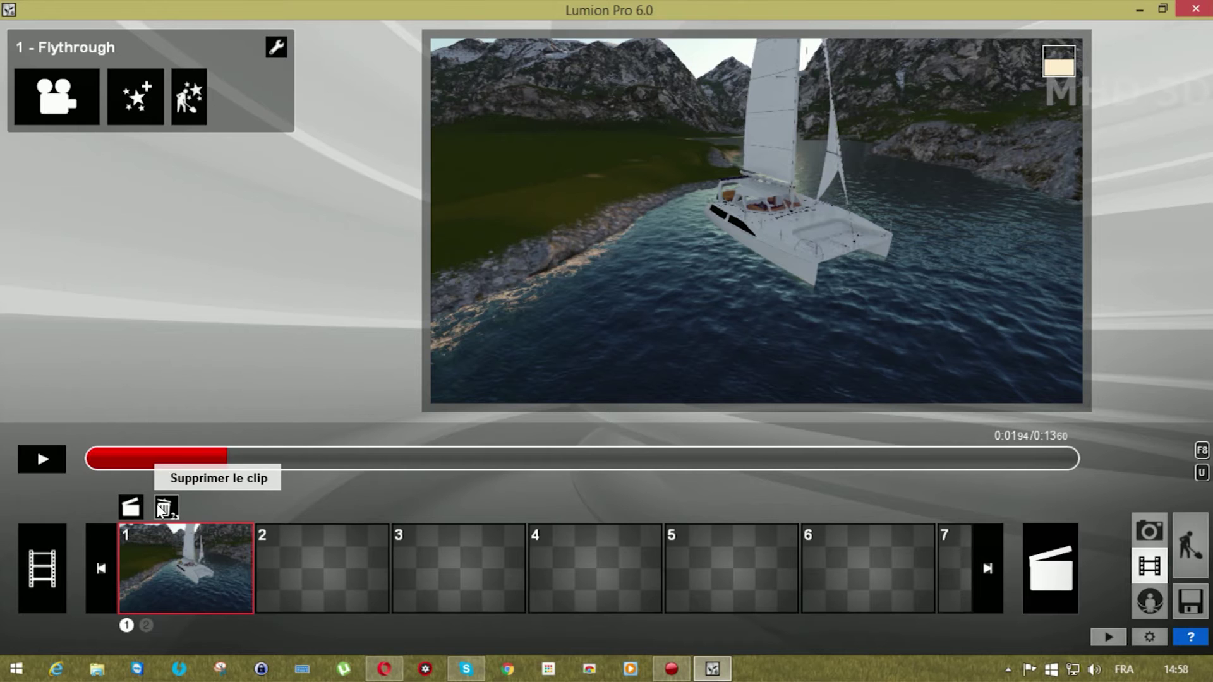
pyautogui.click(162, 508)
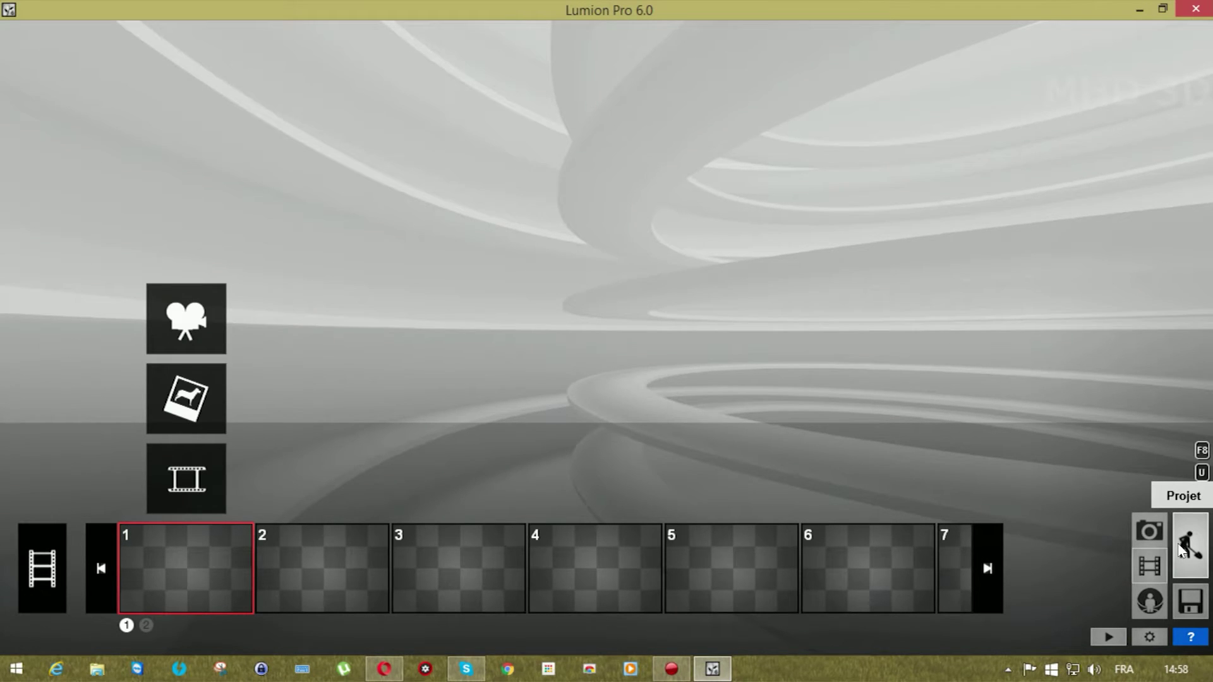
# Return to Build mode and review the file options for saving and loading the scene with models and for saving the project.
pyautogui.click(1182, 549)
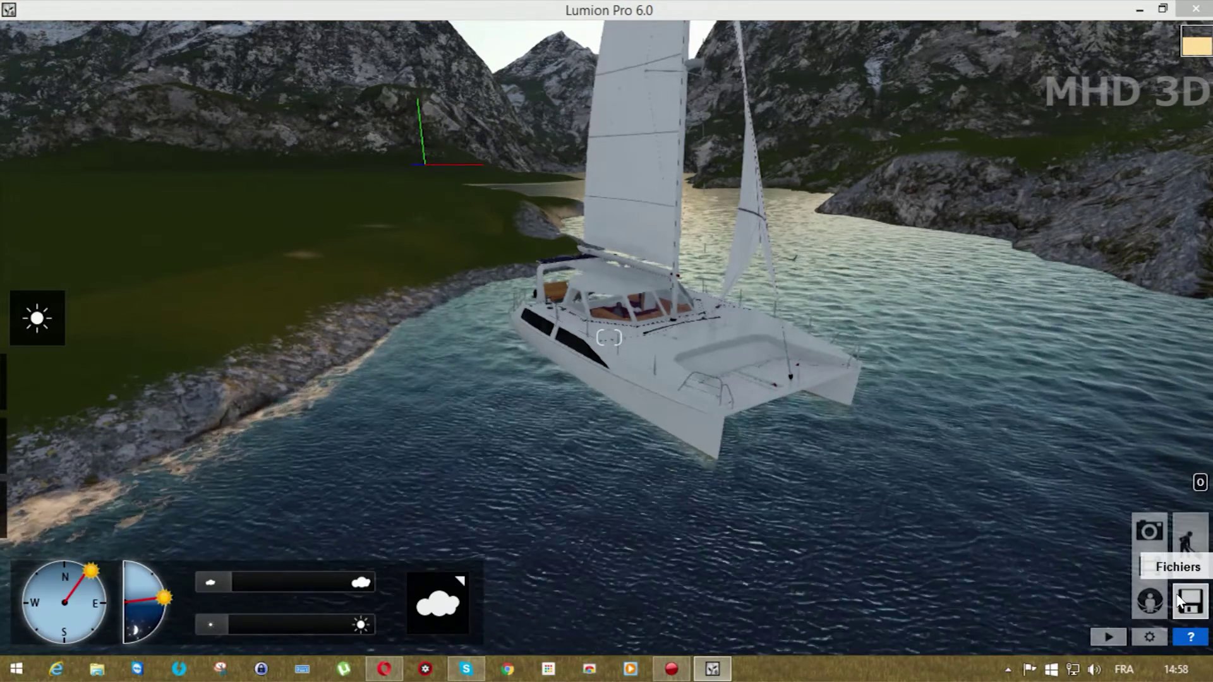
pyautogui.click(1179, 600)
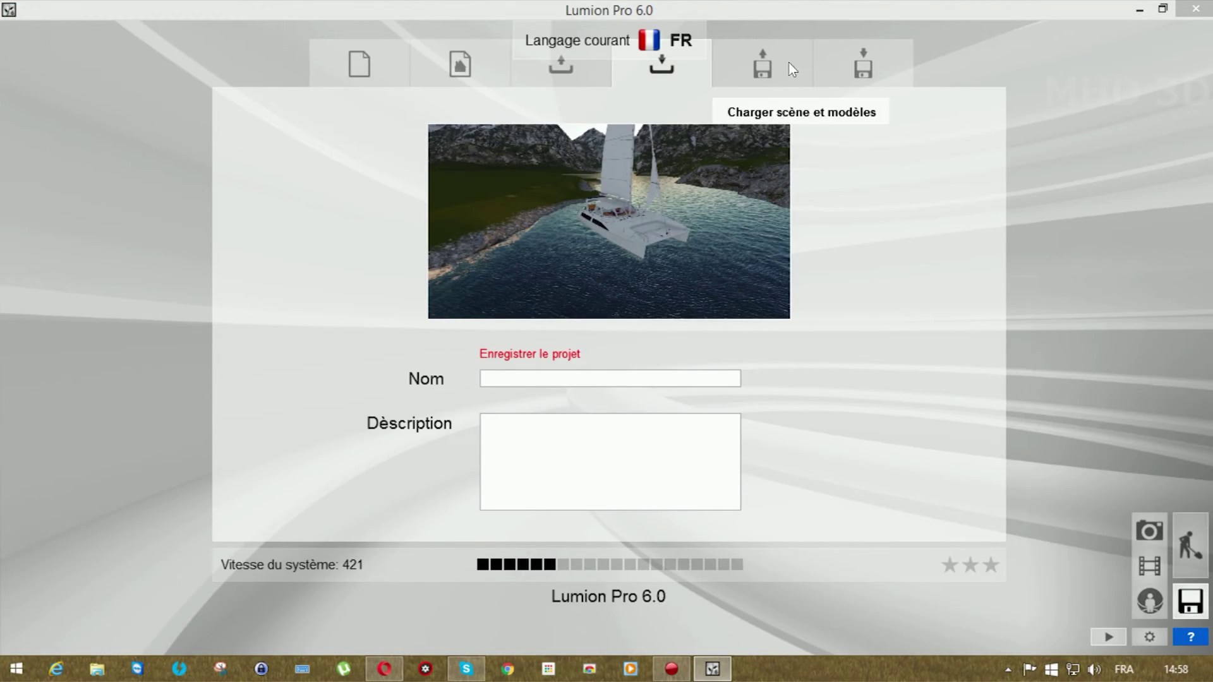
pyautogui.click(865, 65)
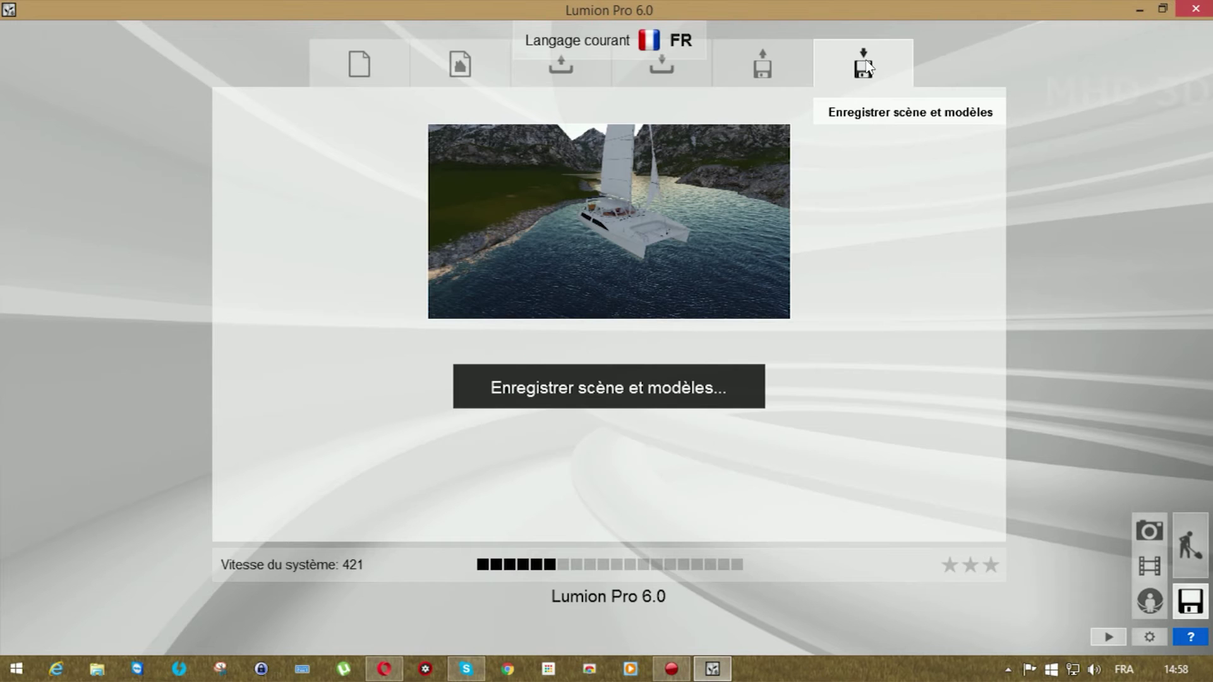
pyautogui.click(782, 68)
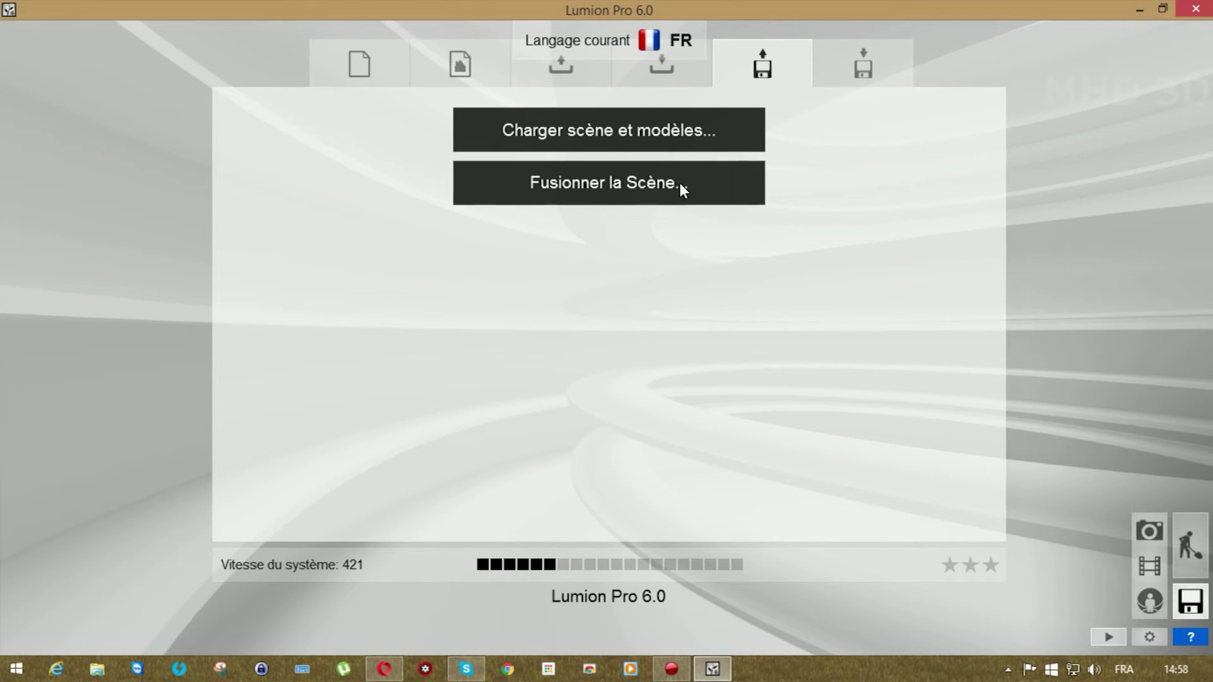
pyautogui.click(661, 71)
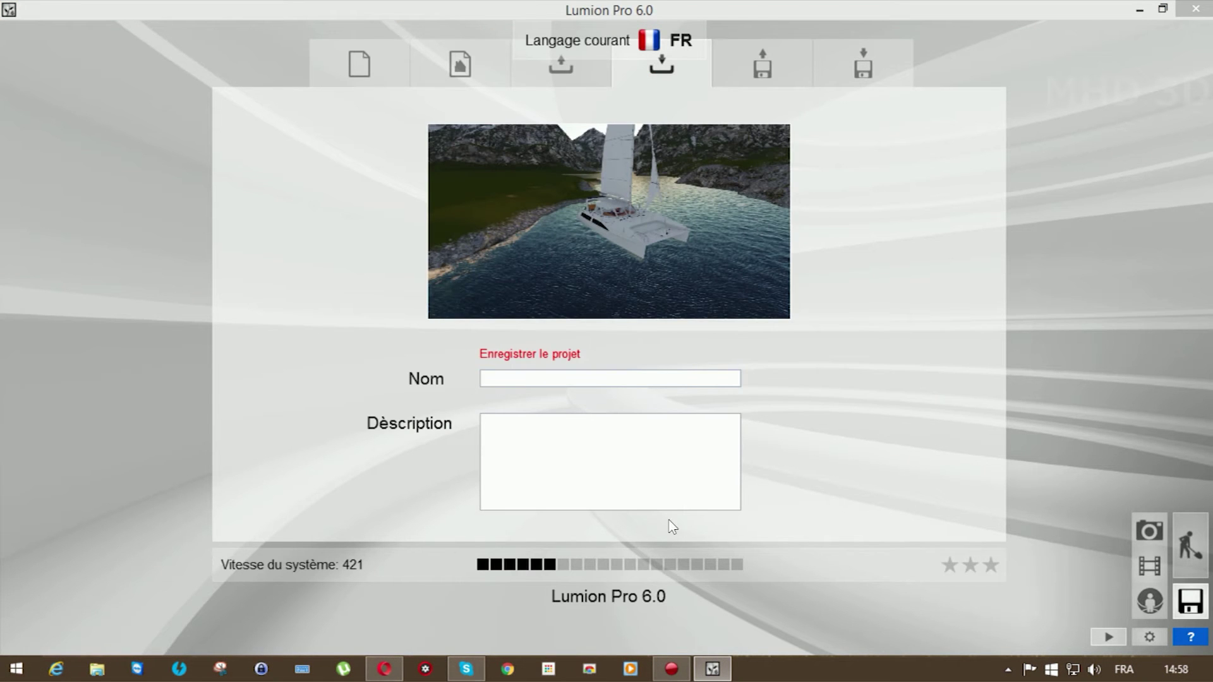
# Browse the saved scenes and load the Beach House example scene.
pyautogui.click(544, 77)
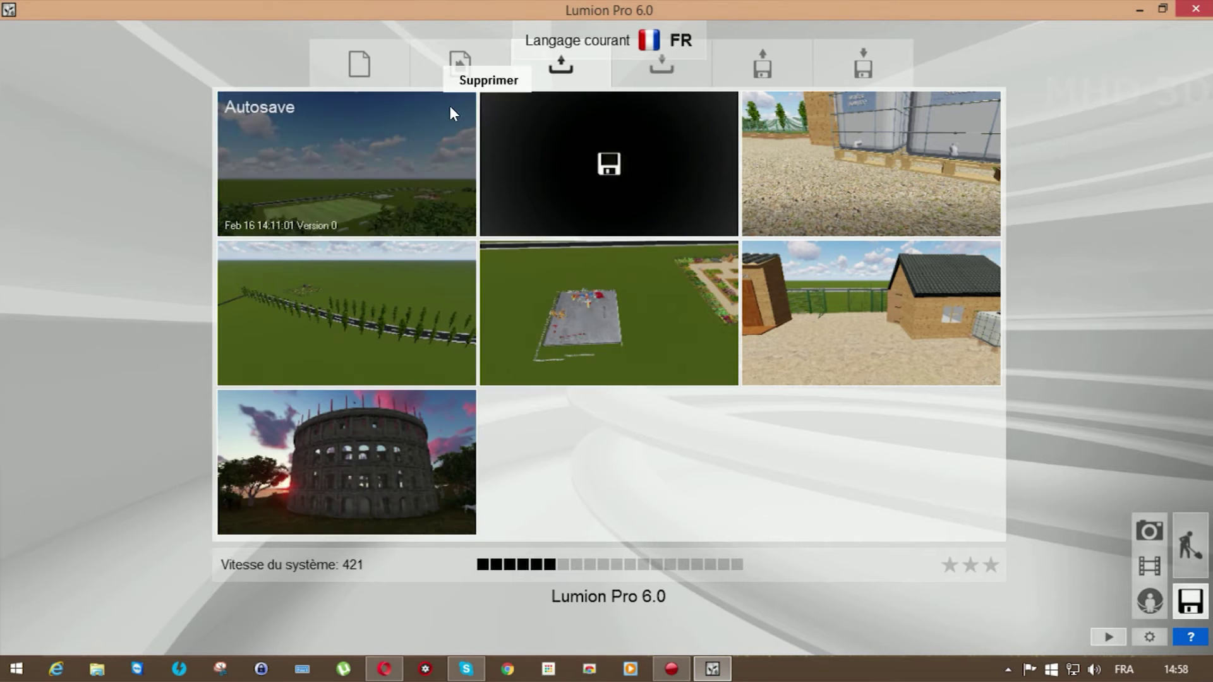
pyautogui.click(459, 66)
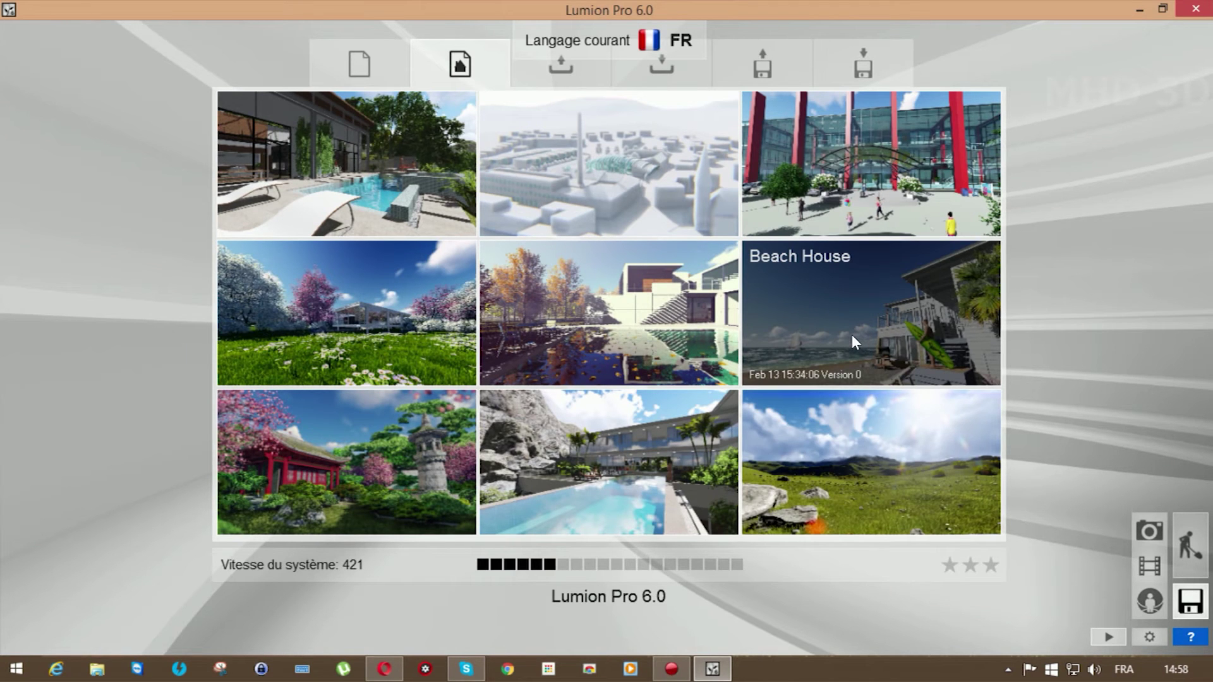
pyautogui.click(852, 336)
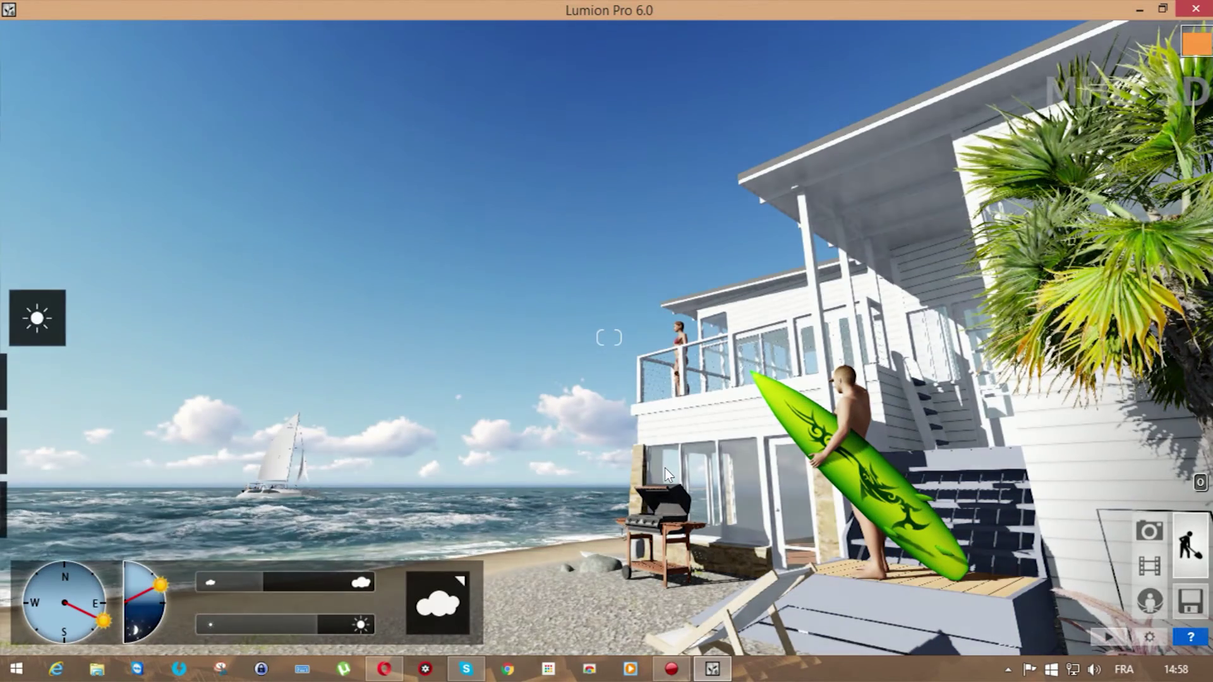
# Examine the beach house from the grass and the gravel beach, moving up over its balcony and into the living room.
pyautogui.moveTo(665, 467); pyautogui.dragTo(632, 468, button='right')
pyautogui.moveTo(449, 559); pyautogui.dragTo(524, 537, button='right')
pyautogui.press('w')
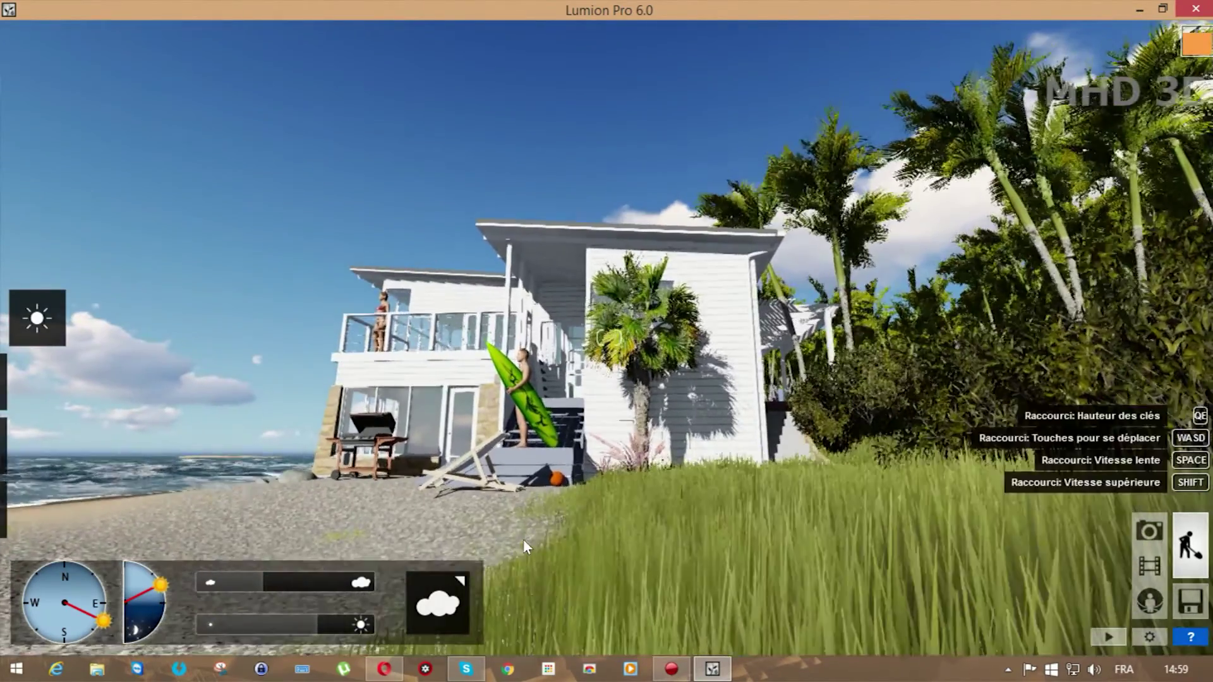
pyautogui.press('q')
pyautogui.moveTo(365, 624); pyautogui.dragTo(594, 541, button='right')
pyautogui.scroll(3, 771, 616)
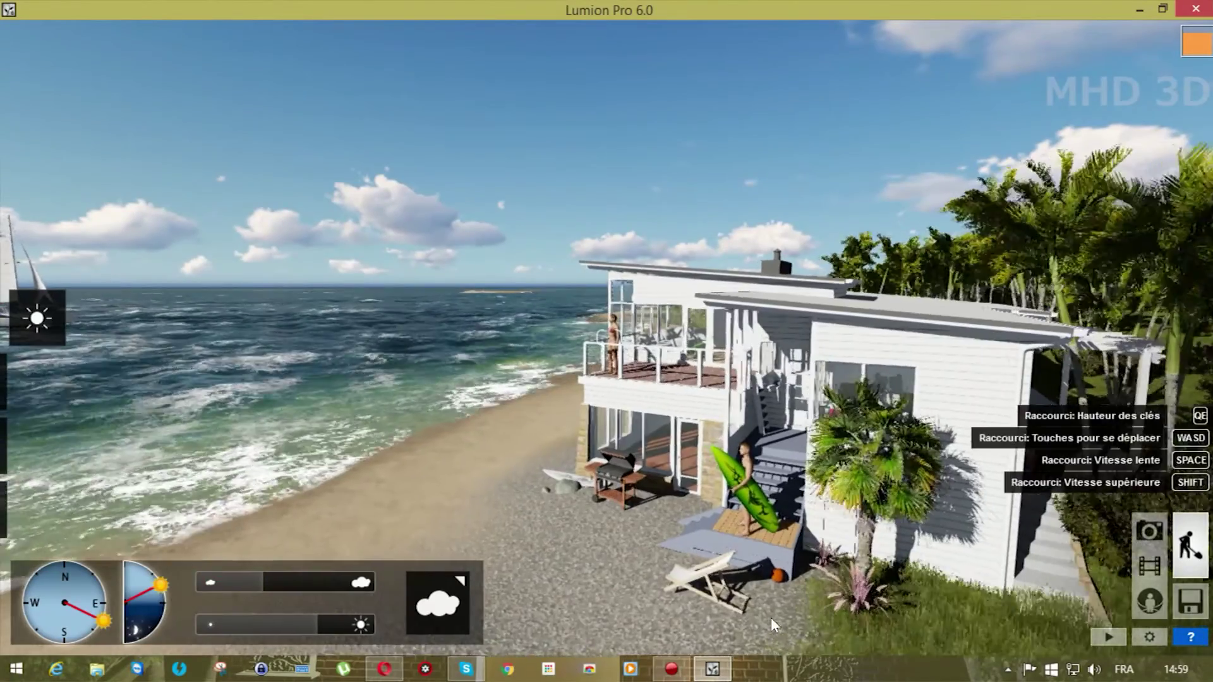
pyautogui.scroll(5, 732, 615)
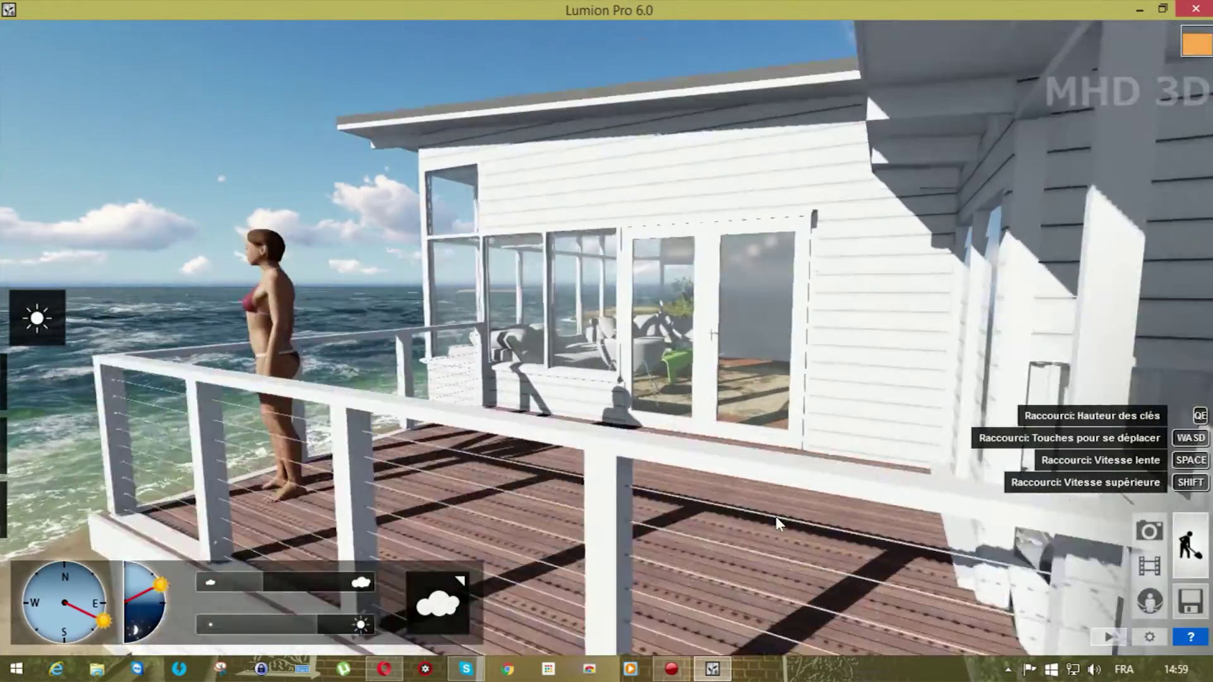
pyautogui.scroll(10, 761, 458)
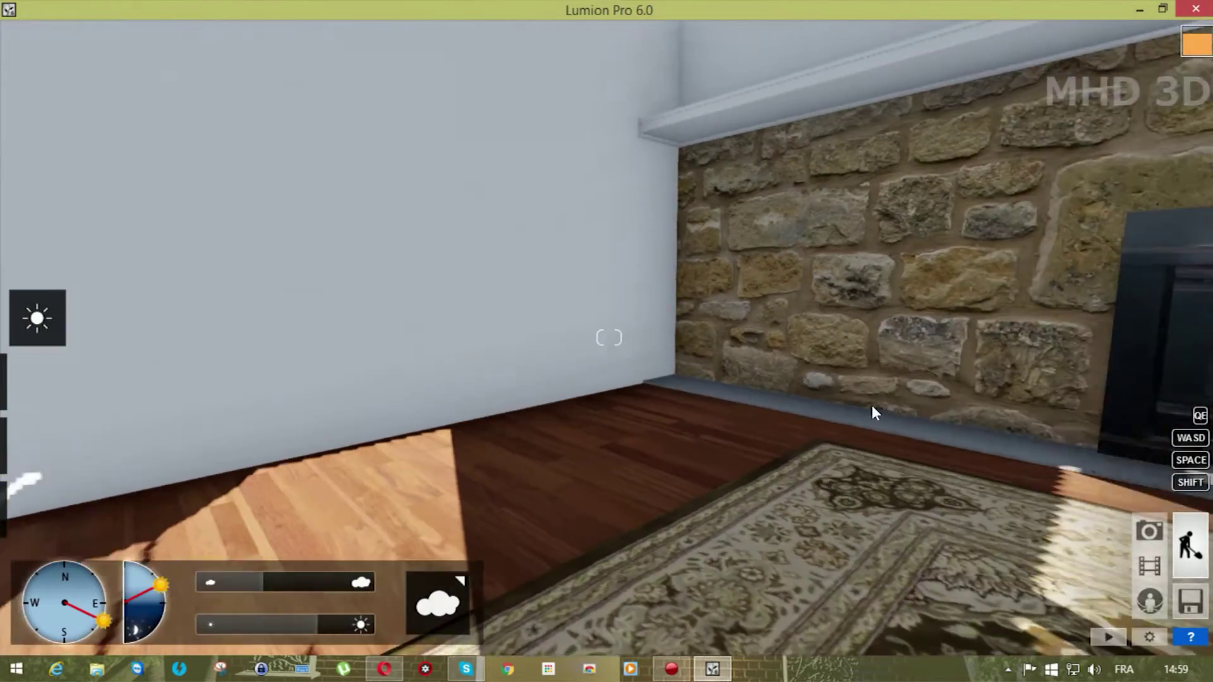
# Look around the beach house interior, past the kitchen counter and out to the wooden deck.
pyautogui.press('d')
pyautogui.moveTo(872, 404); pyautogui.dragTo(307, 364, button='right')
pyautogui.press('a')
pyautogui.press('a')
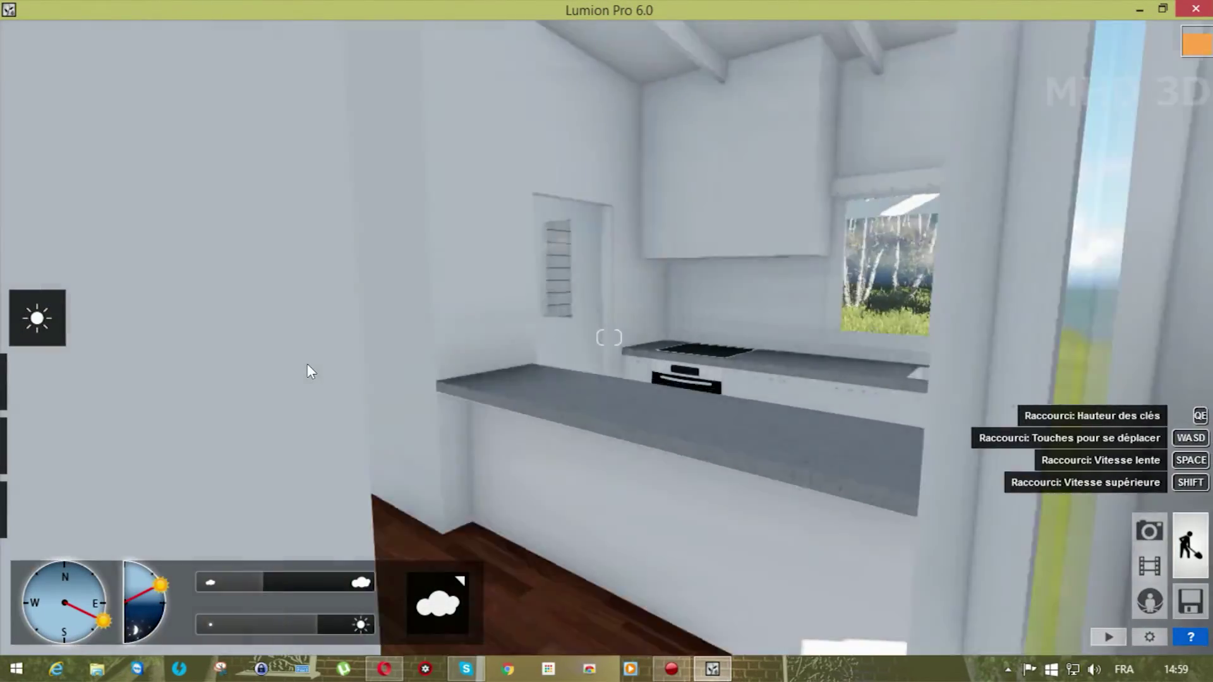
pyautogui.press('d')
pyautogui.press('w')
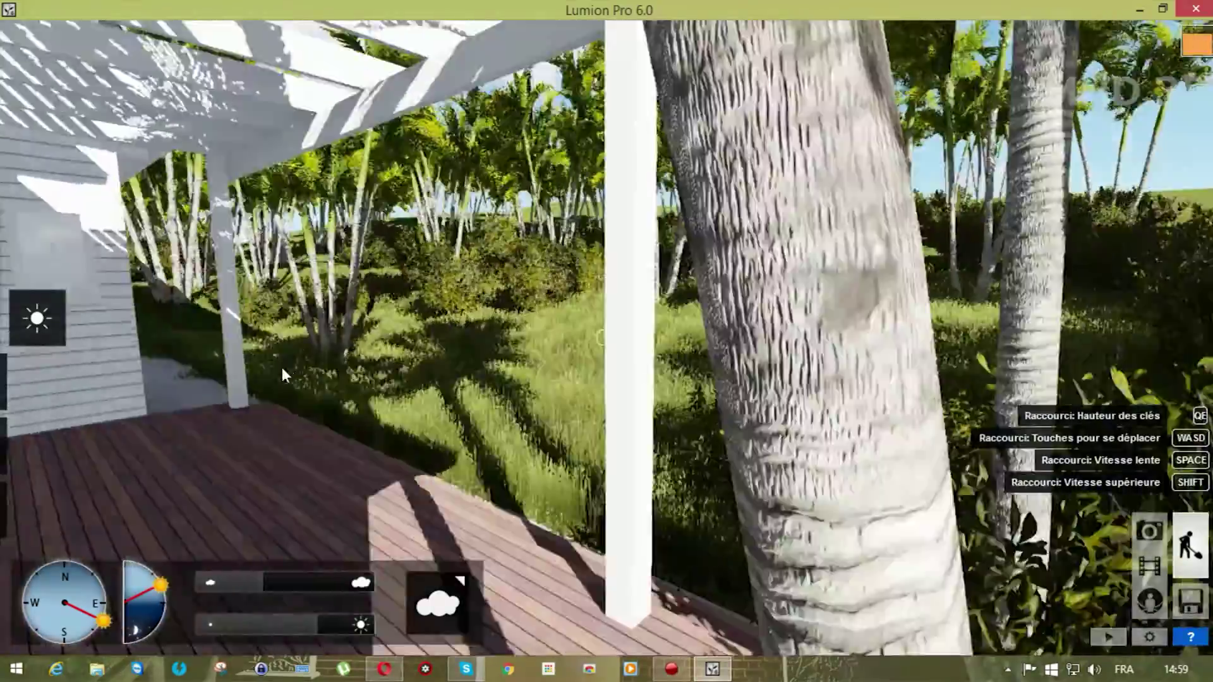
# View the palm garden and the shoreline with the sailboat, check the project save page and return to the scene.
pyautogui.press('s')
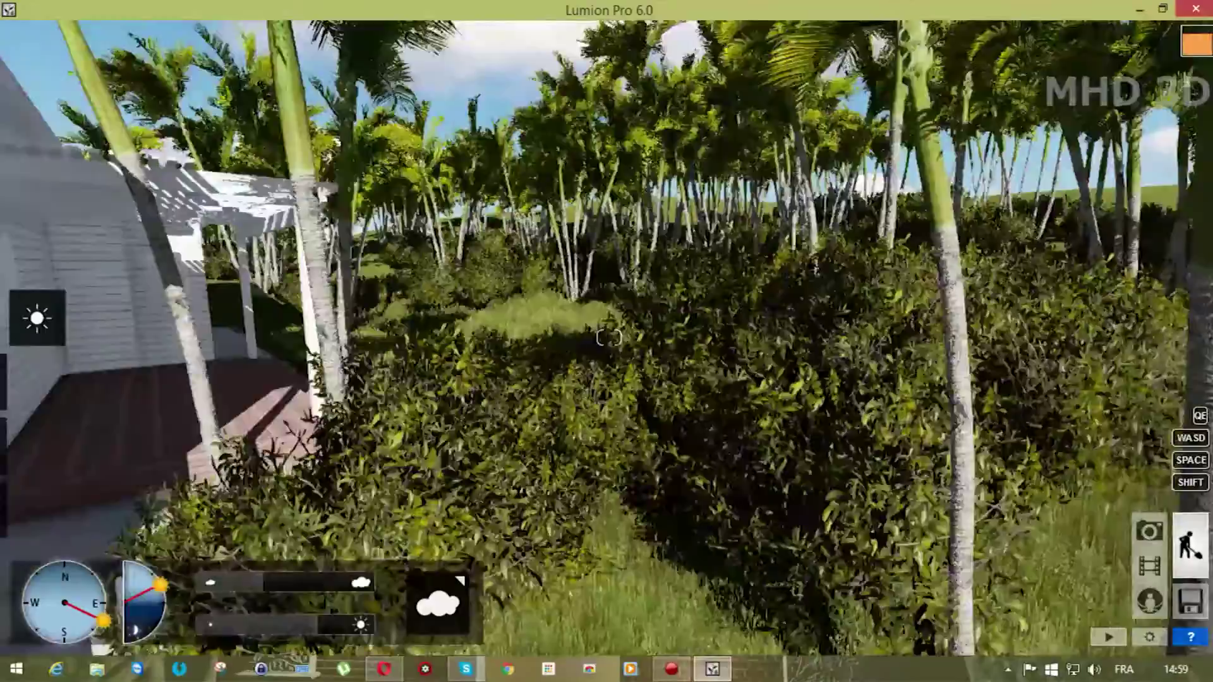
pyautogui.moveTo(784, 379); pyautogui.dragTo(477, 380, button='right')
pyautogui.moveTo(695, 321); pyautogui.dragTo(380, 321, button='right')
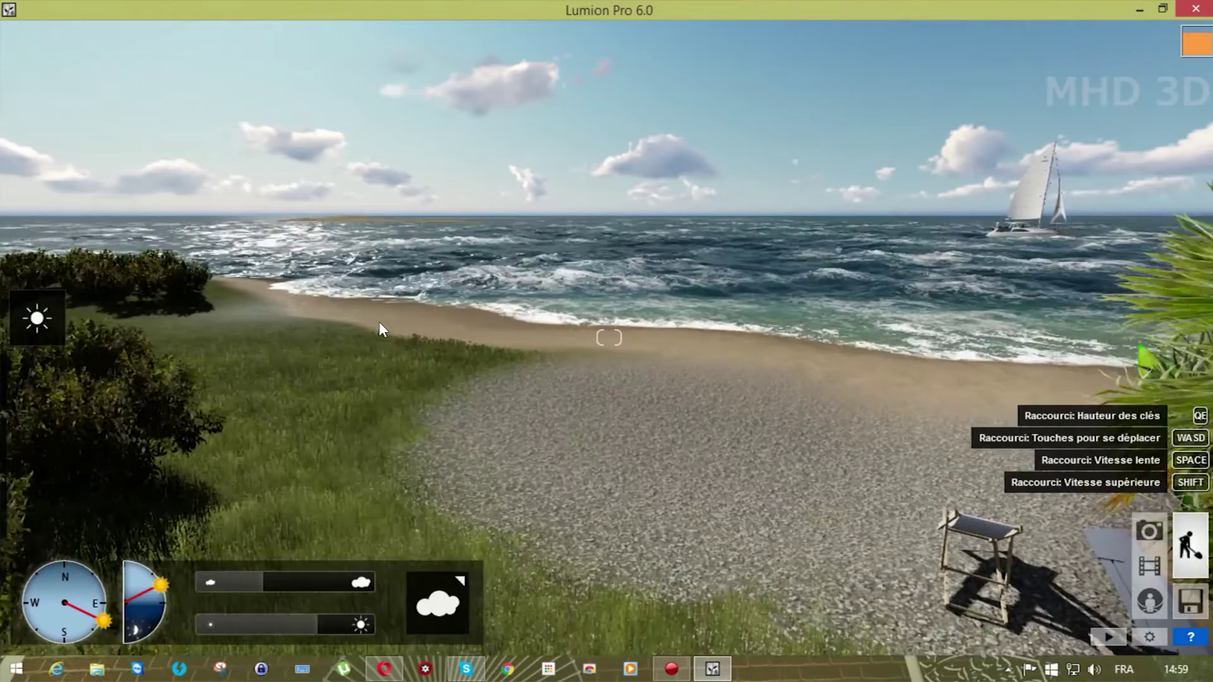
pyautogui.press('w')
pyautogui.moveTo(457, 351); pyautogui.dragTo(550, 375, button='right')
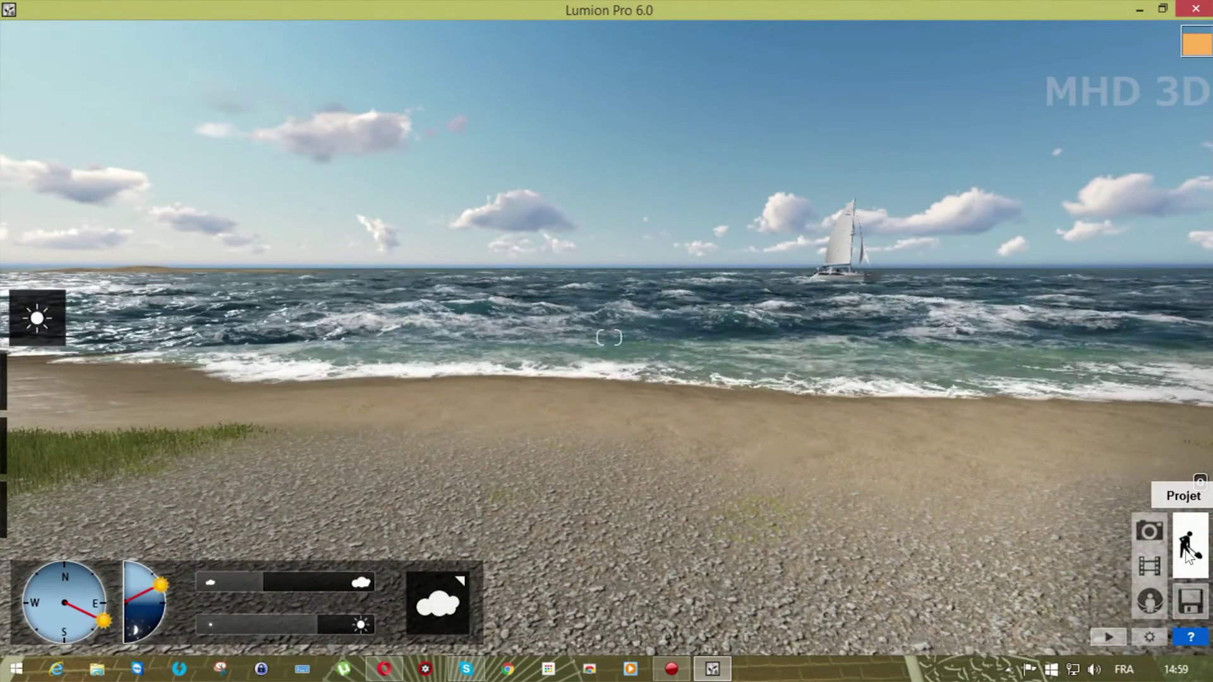
pyautogui.click(1191, 605)
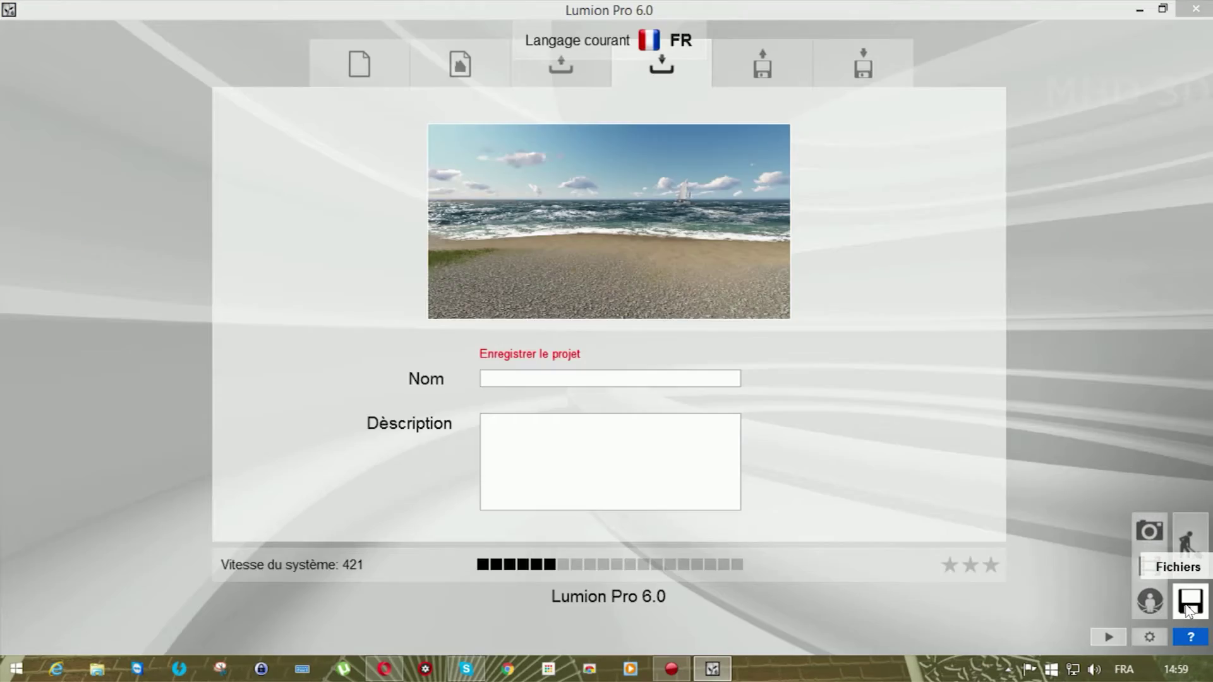
pyautogui.click(1187, 548)
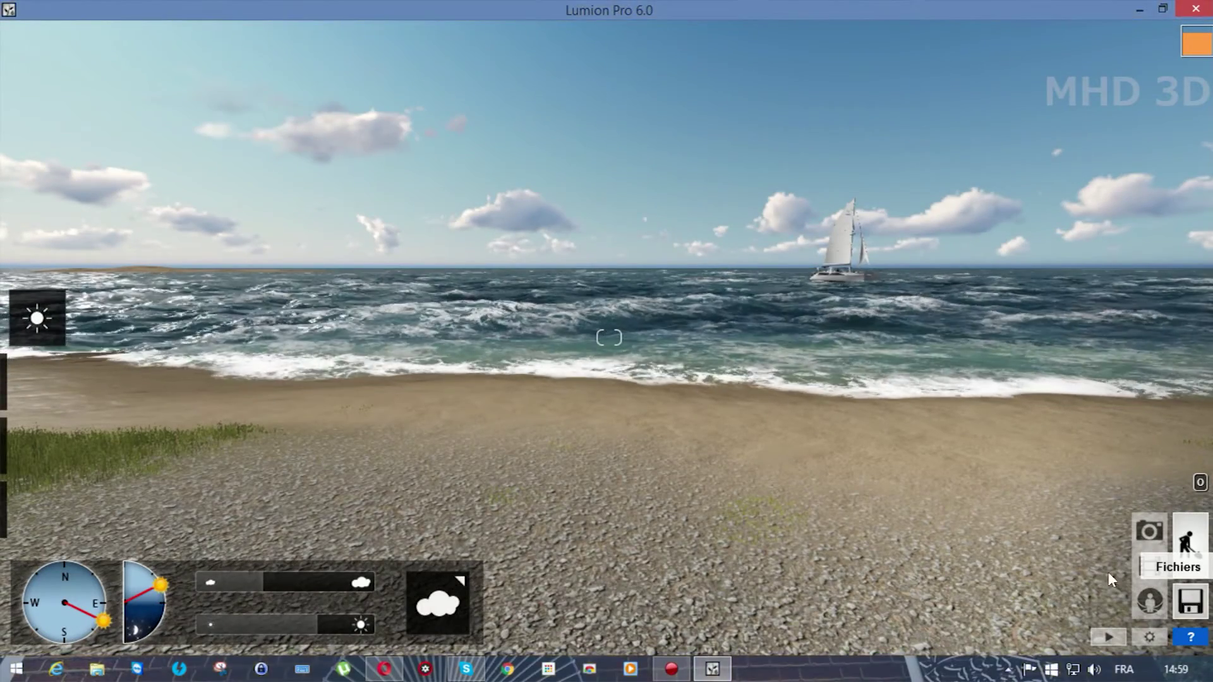
# Place an African_Daisy_Orange plant from the nature library on the gravel in front of the sea.
pyautogui.click(36, 511)
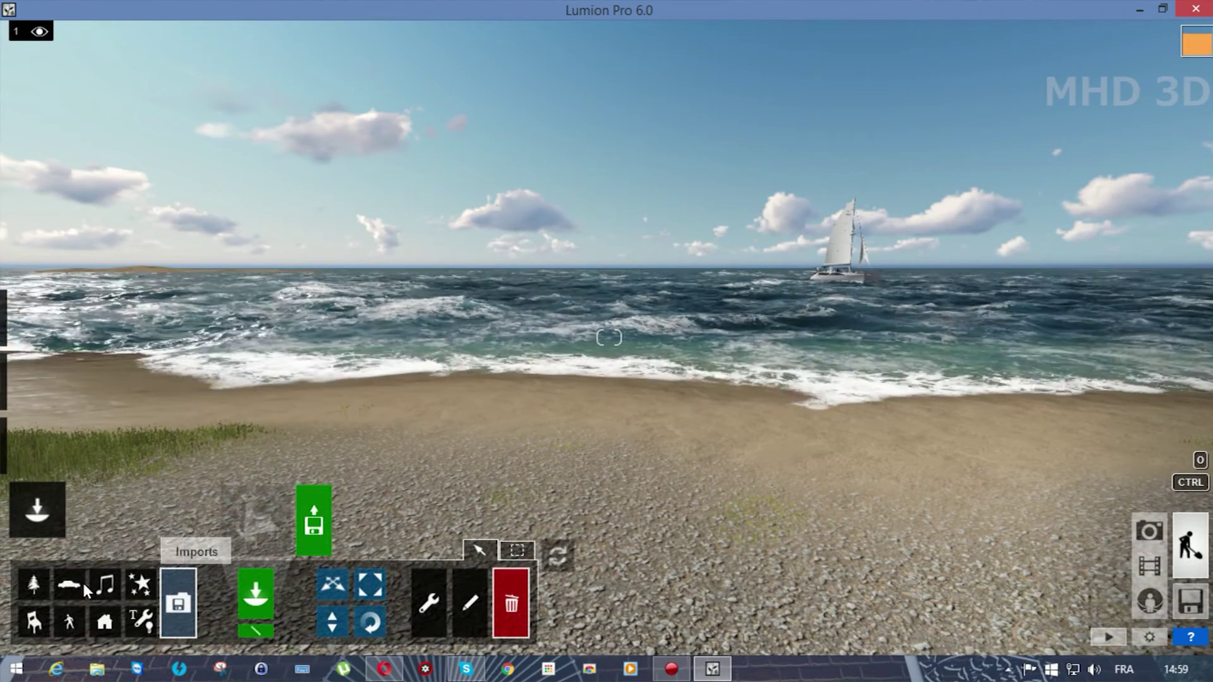
pyautogui.click(34, 585)
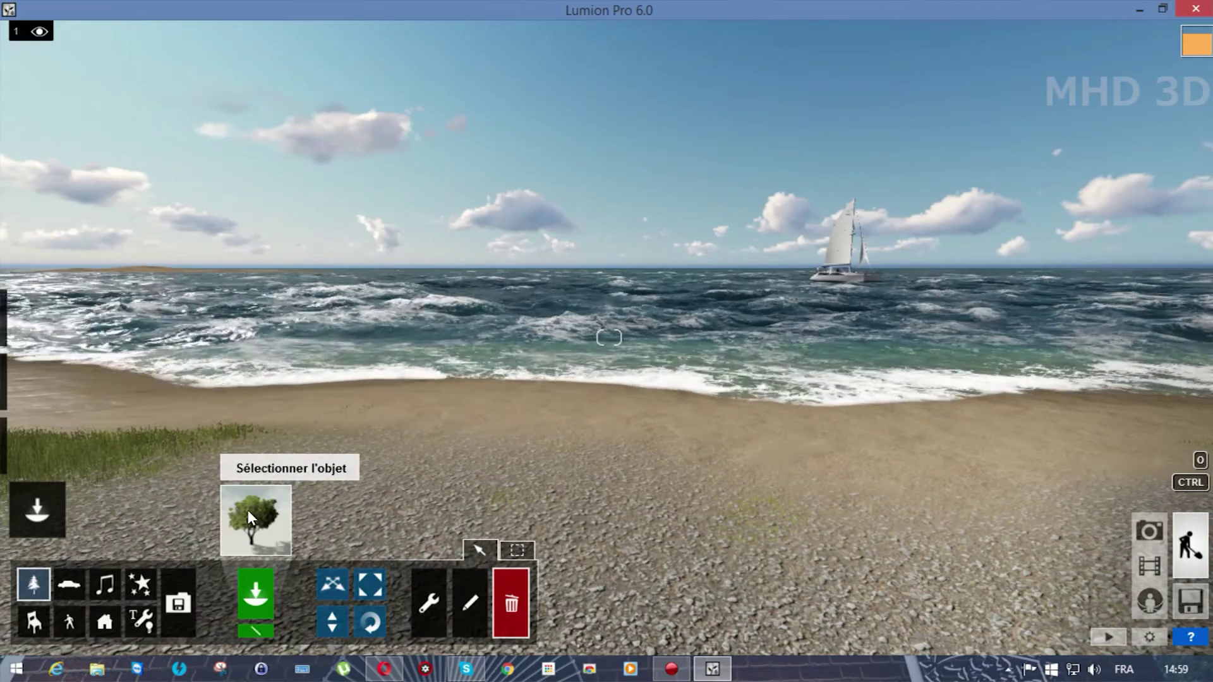
pyautogui.click(247, 510)
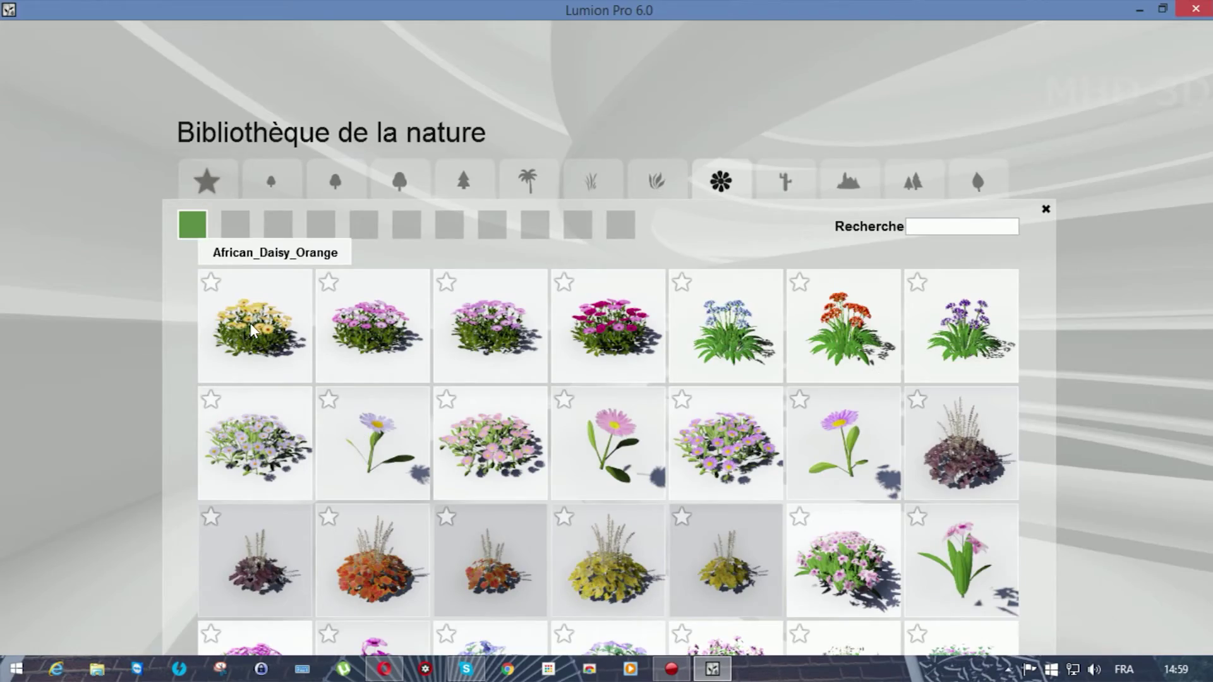
pyautogui.click(251, 323)
pyautogui.click(461, 486)
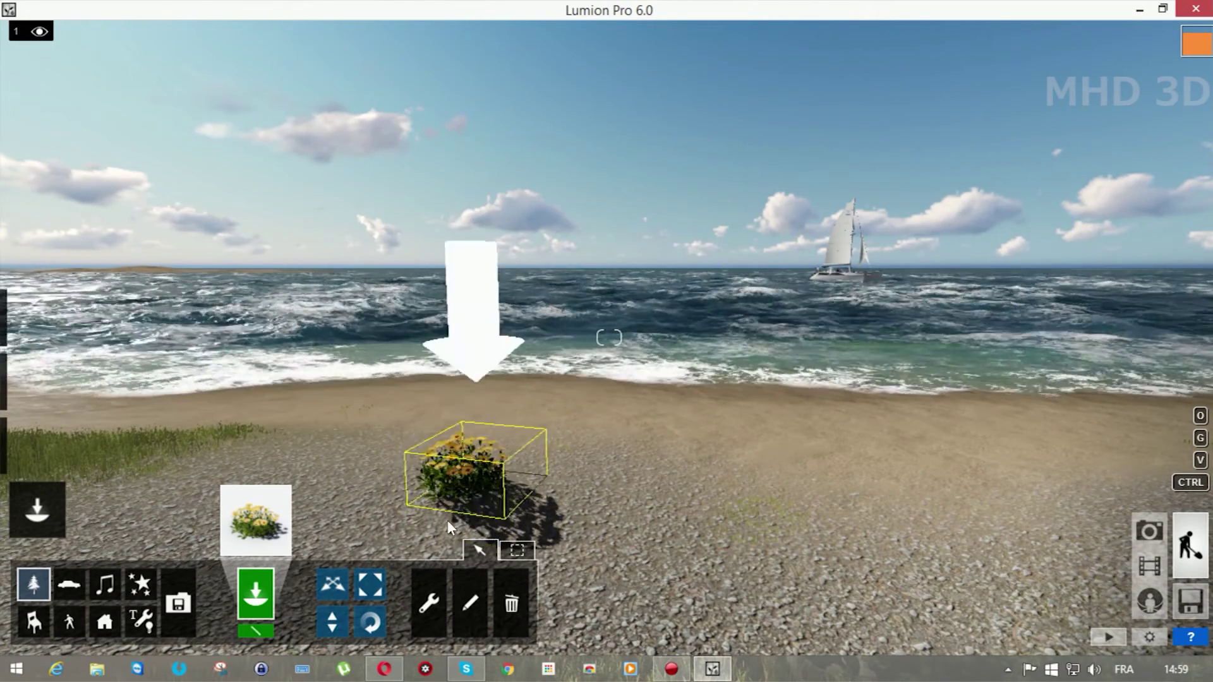
# Enlarge the daisy plant and make two copies of it to form a row of three.
pyautogui.click(370, 585)
pyautogui.moveTo(461, 490); pyautogui.dragTo(665, 415)
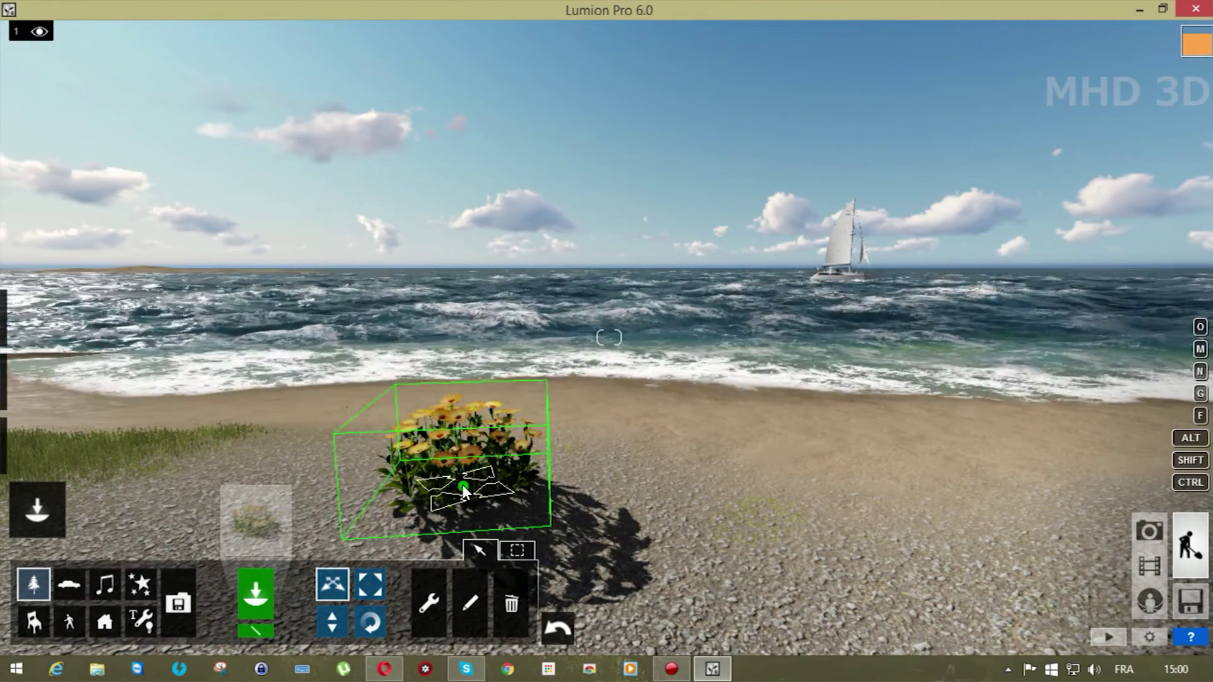
pyautogui.press('alt')
pyautogui.keyDown('alt'); pyautogui.moveTo(462, 484); pyautogui.dragTo(844, 505); pyautogui.keyUp('alt')
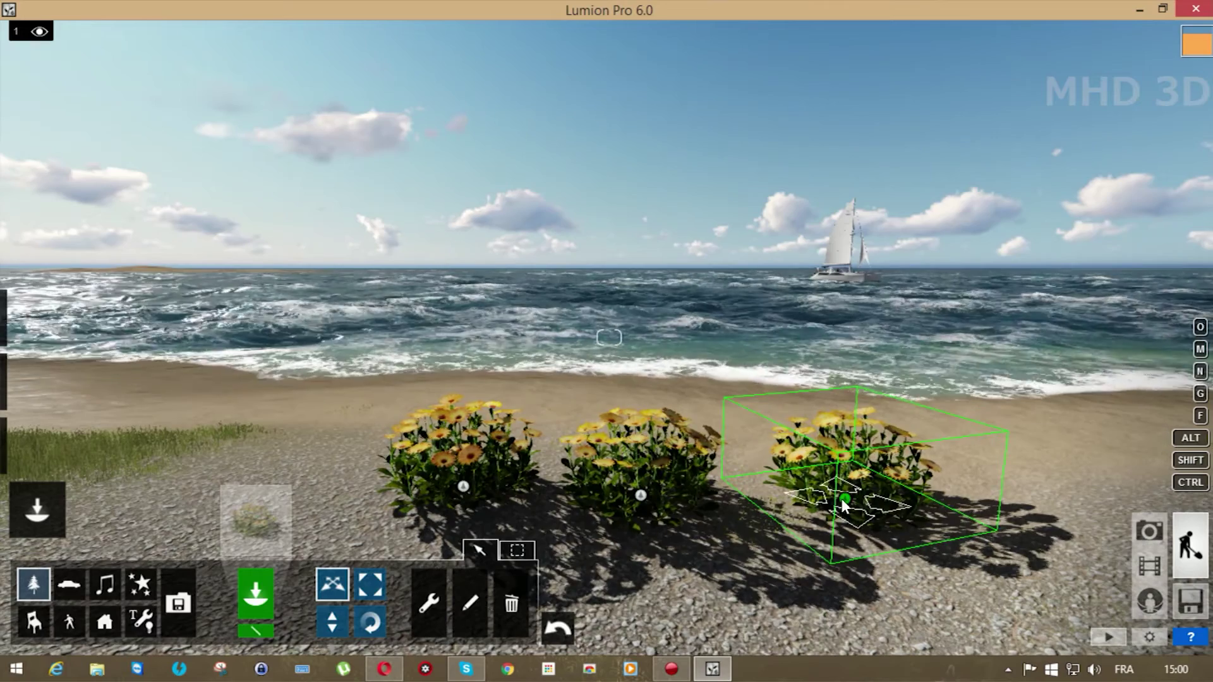
# Select the three daisy plants together, copy them as a second row closer to the sea and clear the selection.
pyautogui.click(517, 551)
pyautogui.moveTo(413, 430); pyautogui.dragTo(913, 553)
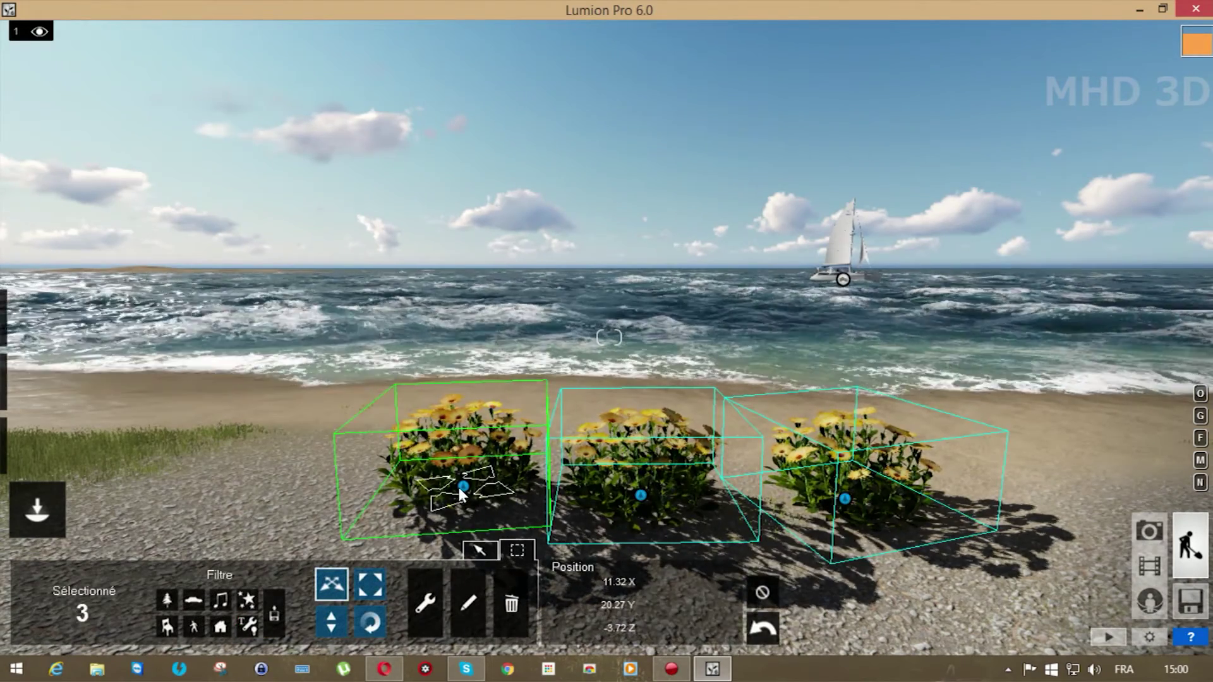
pyautogui.keyDown('alt'); pyautogui.moveTo(462, 494); pyautogui.dragTo(502, 430); pyautogui.keyUp('alt')
pyautogui.moveTo(500, 427)
pyautogui.mouseDown()
pyautogui.moveTo(506, 411)
pyautogui.moveTo(518, 420)
pyautogui.mouseUp()
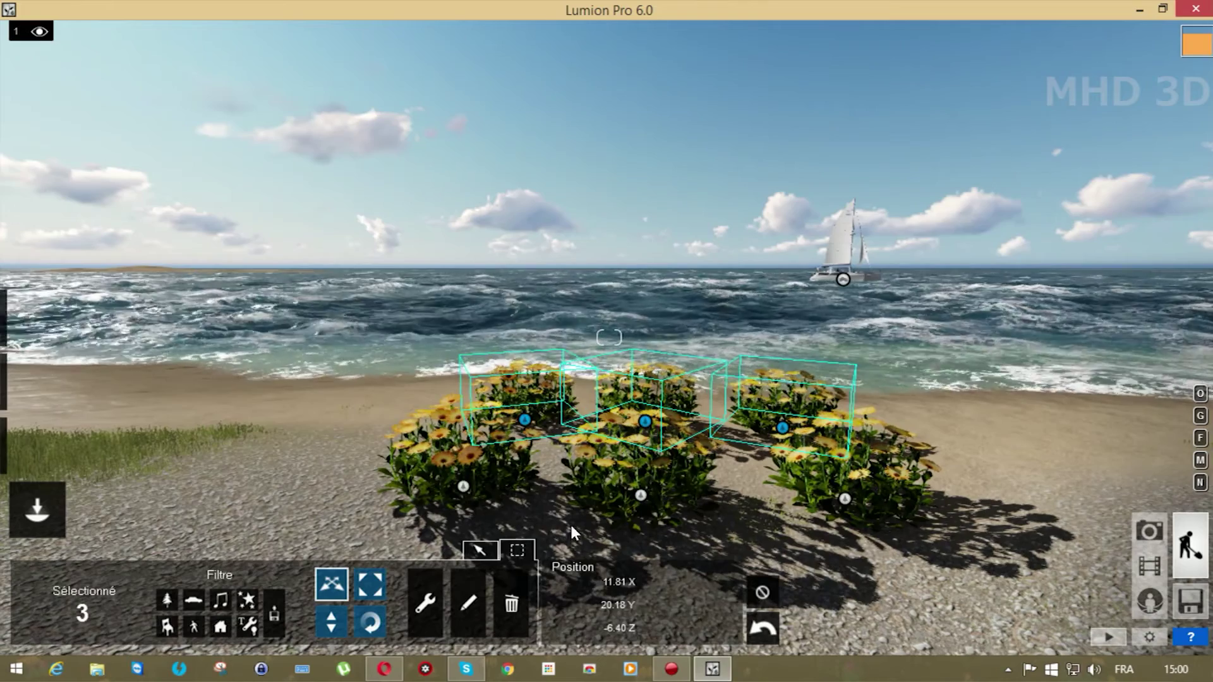
pyautogui.click(761, 592)
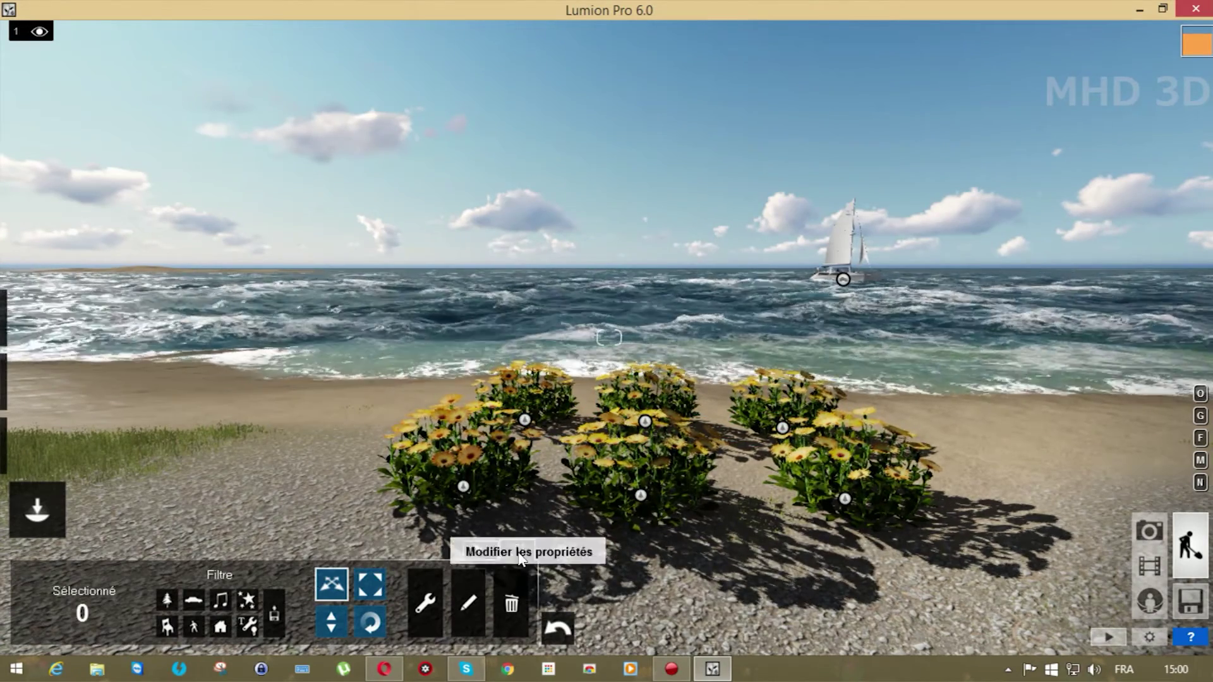
pyautogui.click(471, 551)
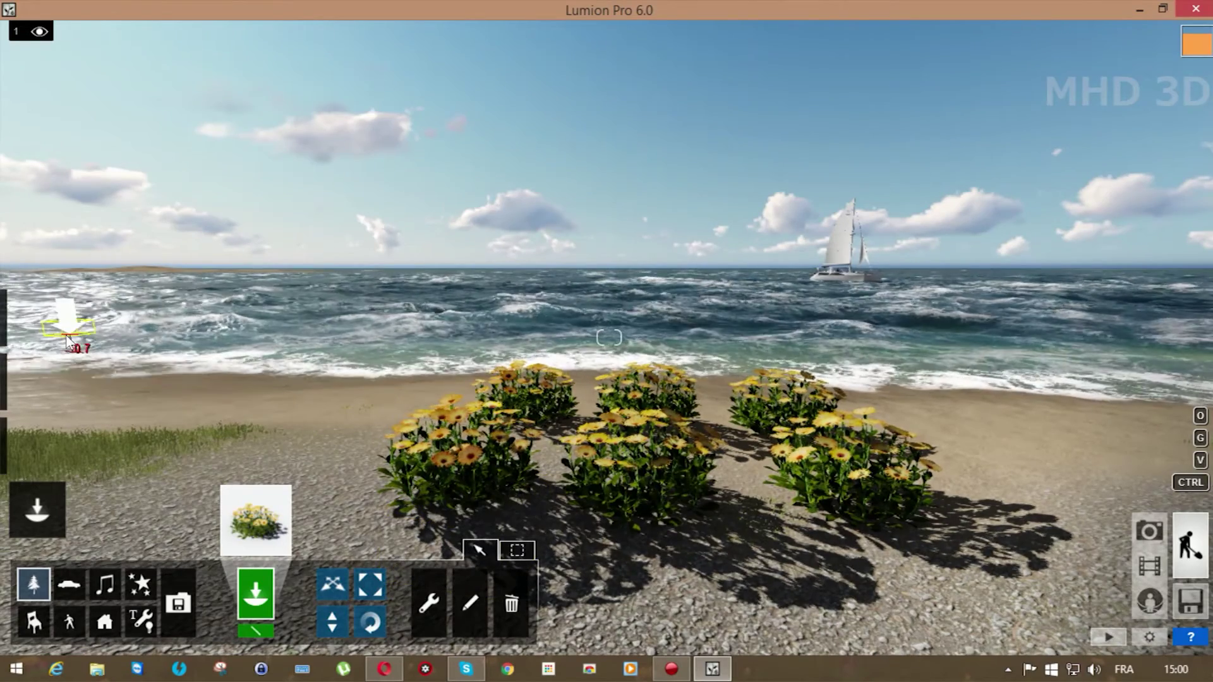
pyautogui.click(742, 439)
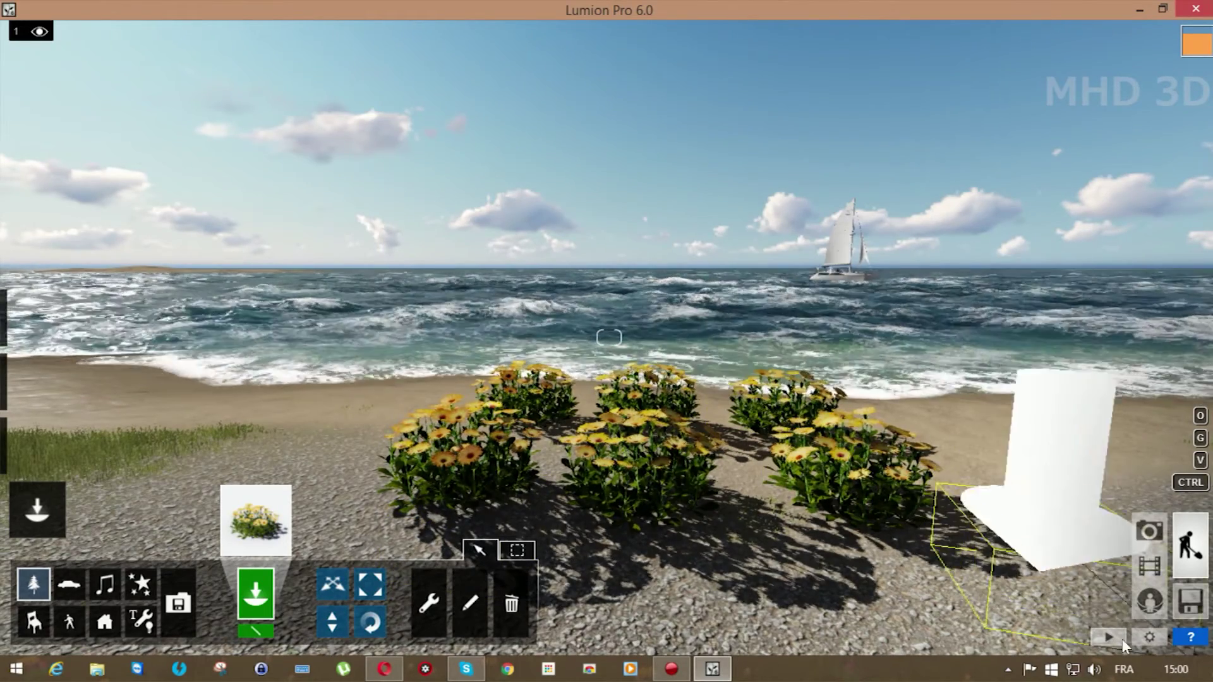
# Review the program settings and the help overlay explaining the controls, and look along the coast toward the sun.
pyautogui.click(1149, 637)
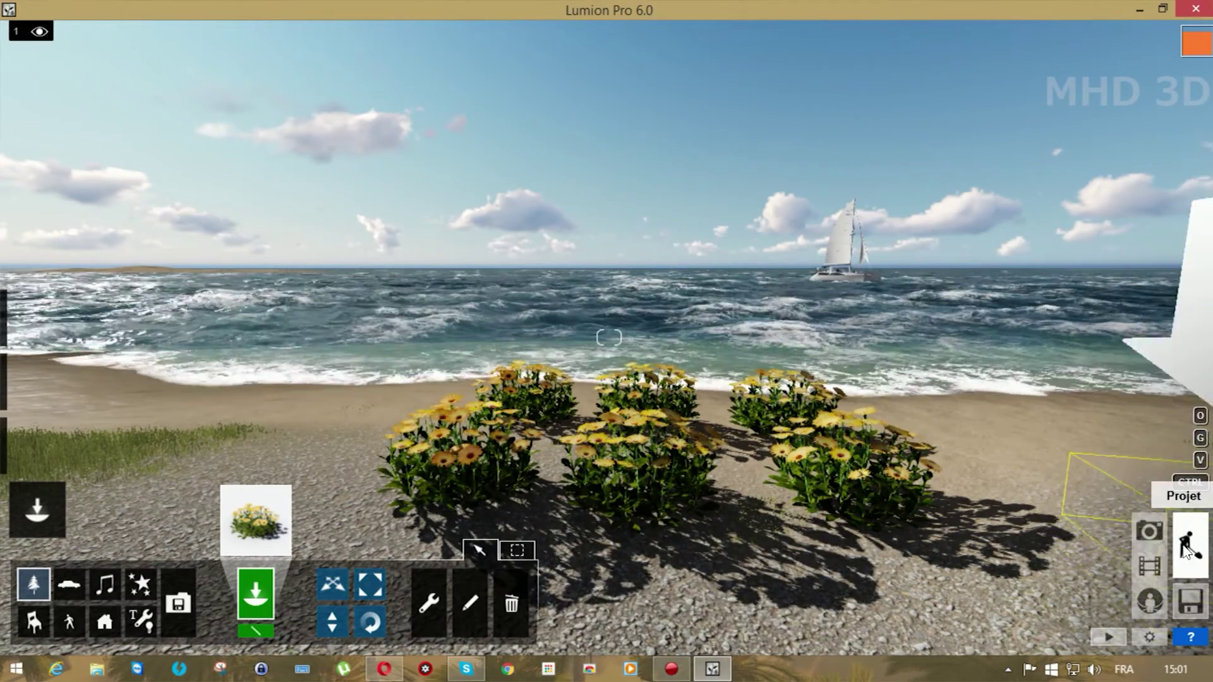
pyautogui.moveTo(1189, 638)
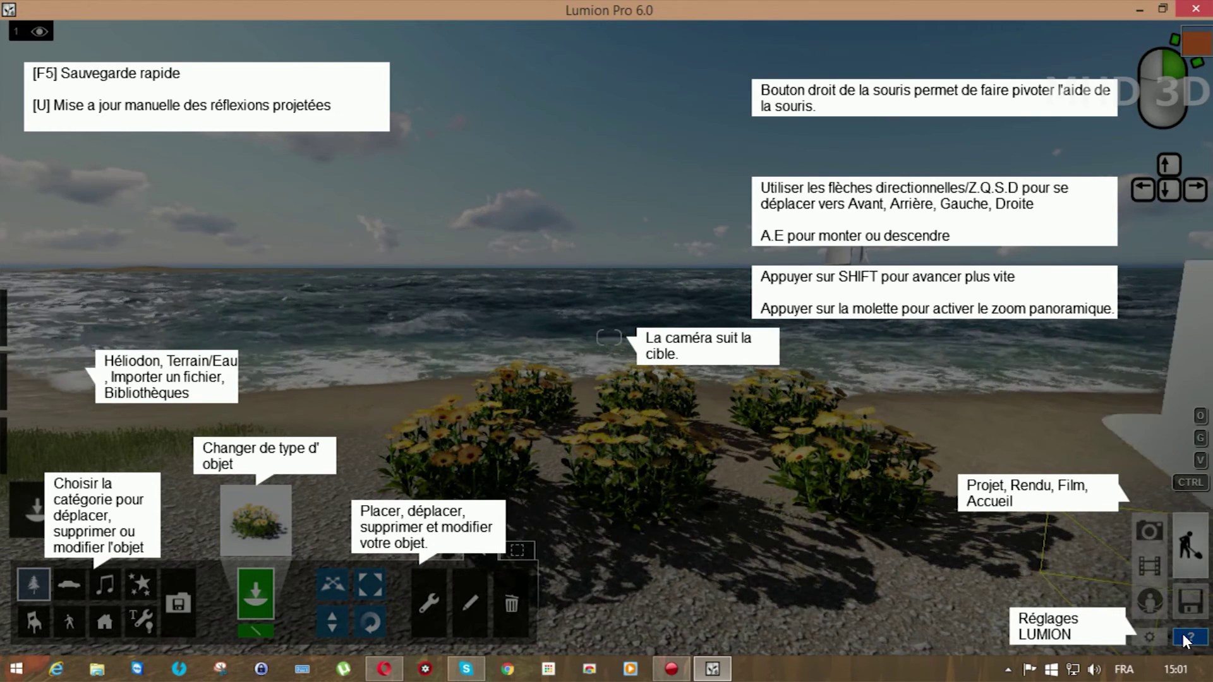
pyautogui.click(543, 310)
pyautogui.moveTo(517, 290); pyautogui.dragTo(695, 296, button='right')
pyautogui.moveTo(608, 338); pyautogui.dragTo(177, 340, button='right')
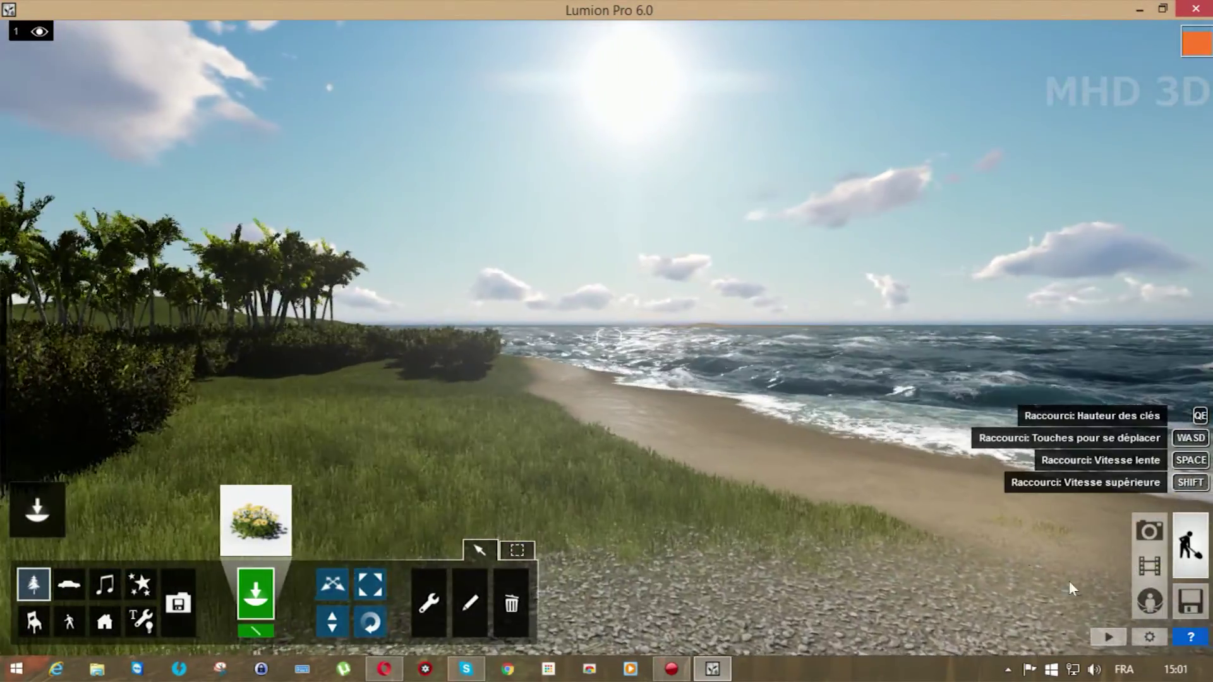
# Load the saved scene of the round Colosseum-like building at sunset.
pyautogui.click(1193, 605)
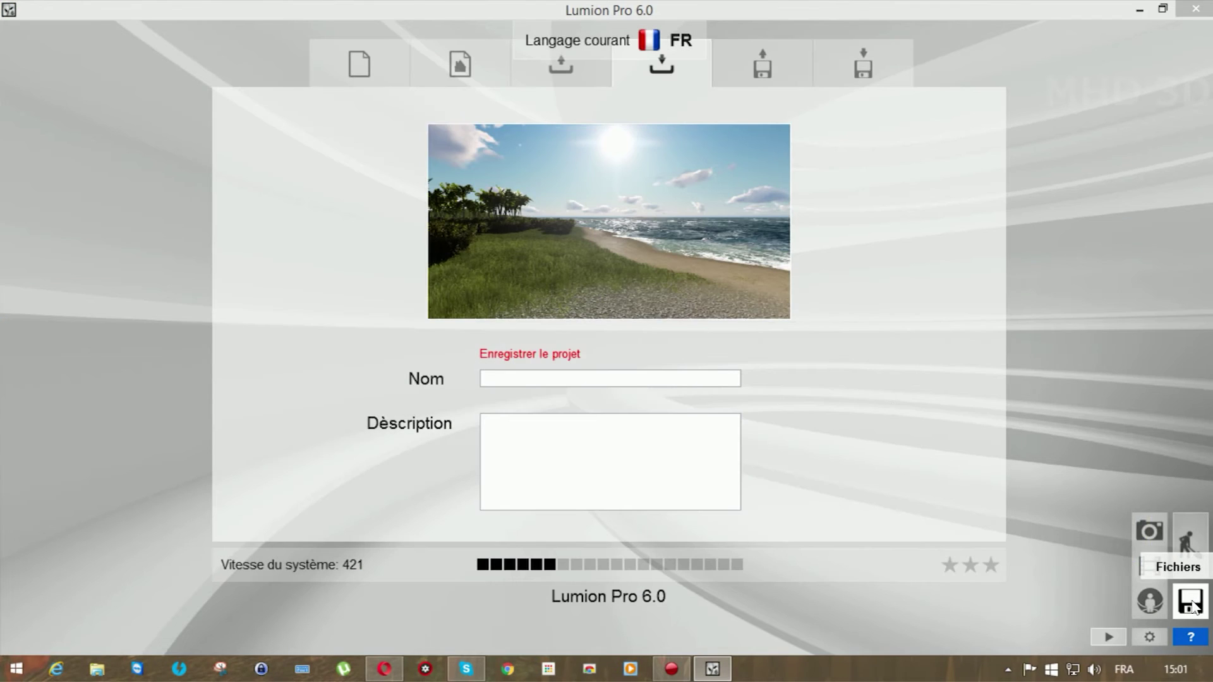
pyautogui.click(539, 80)
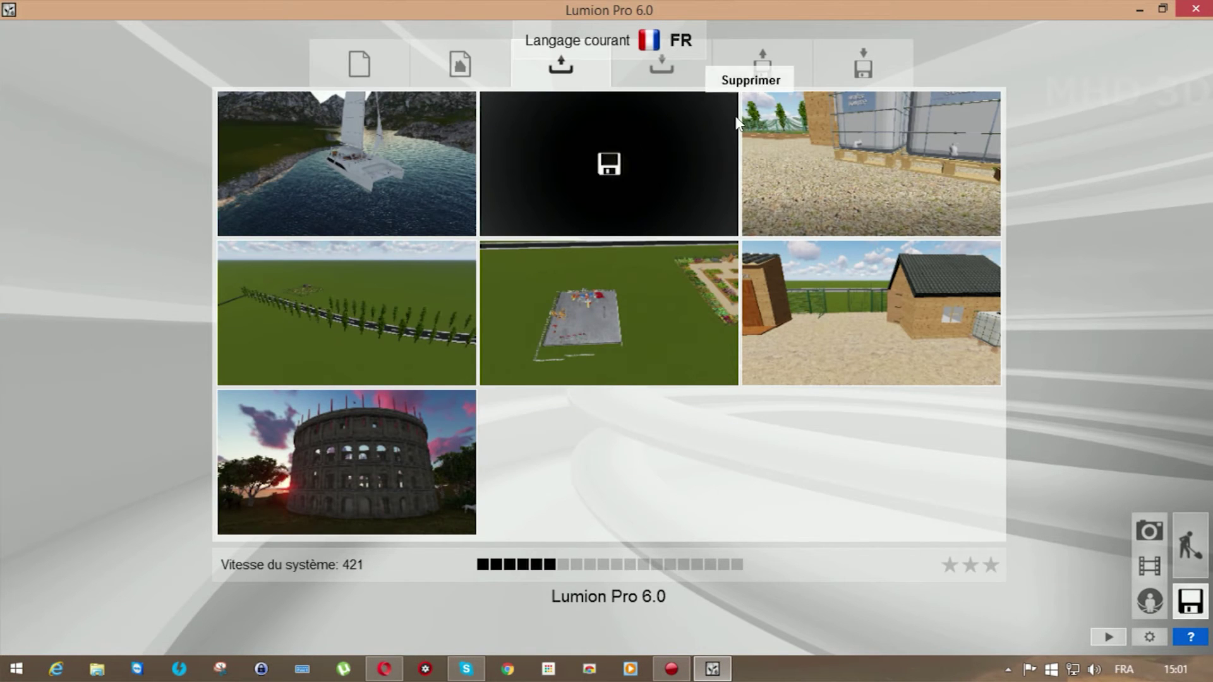
pyautogui.moveTo(898, 152)
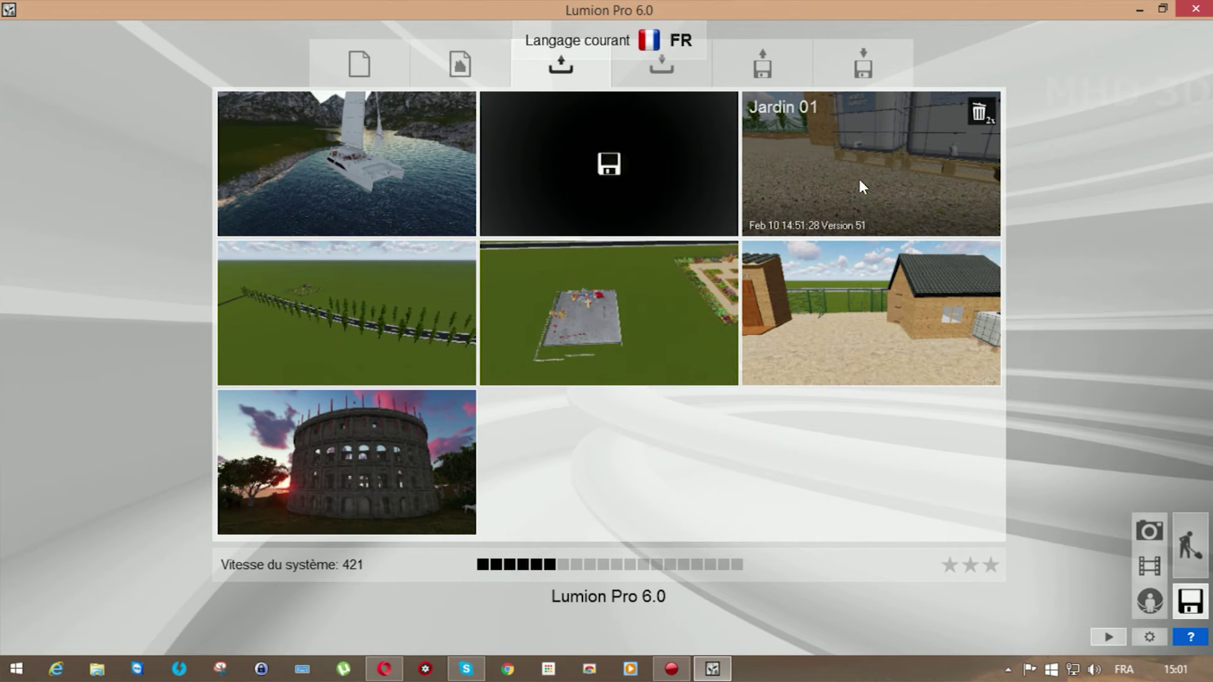
pyautogui.click(436, 414)
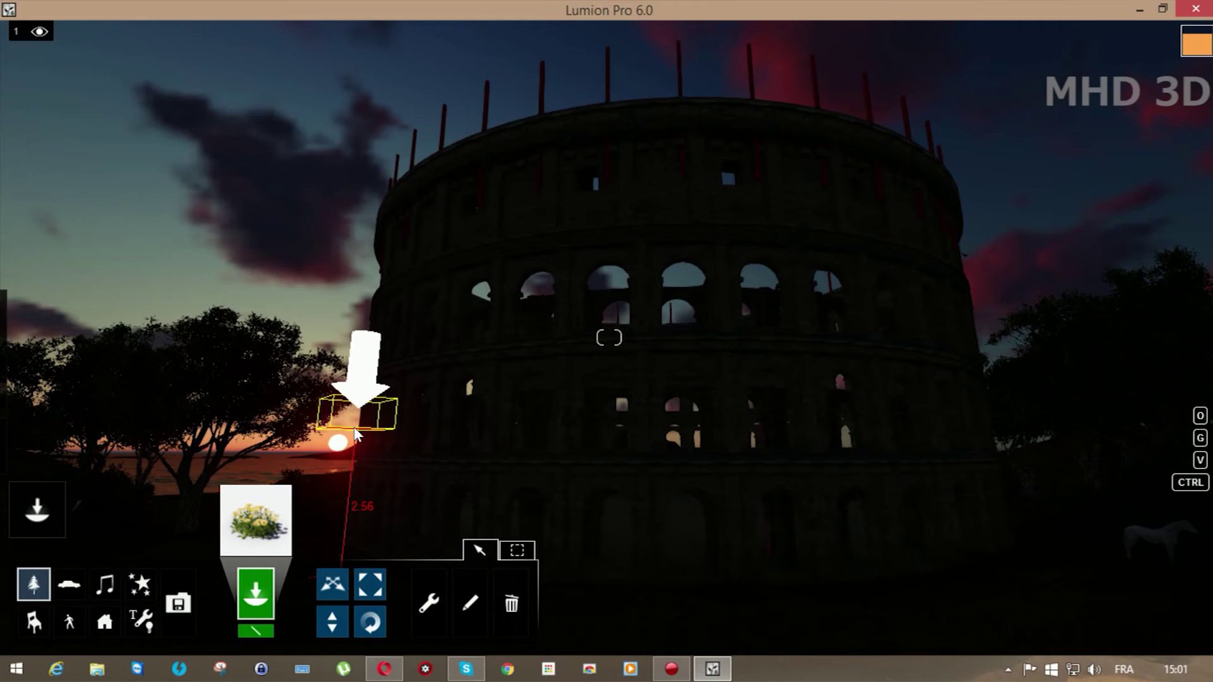
# Raise the sun's height to turn the Colosseum scene from sunset into daylight.
pyautogui.scroll(-5, 699, 439)
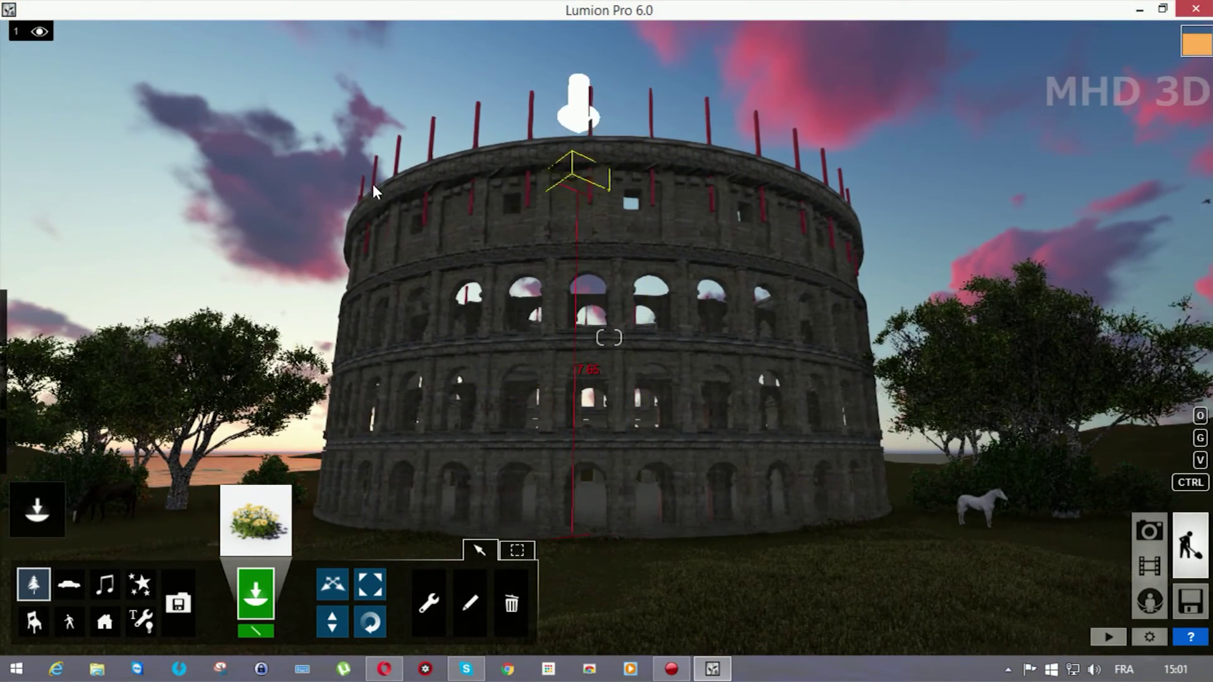
pyautogui.click(23, 313)
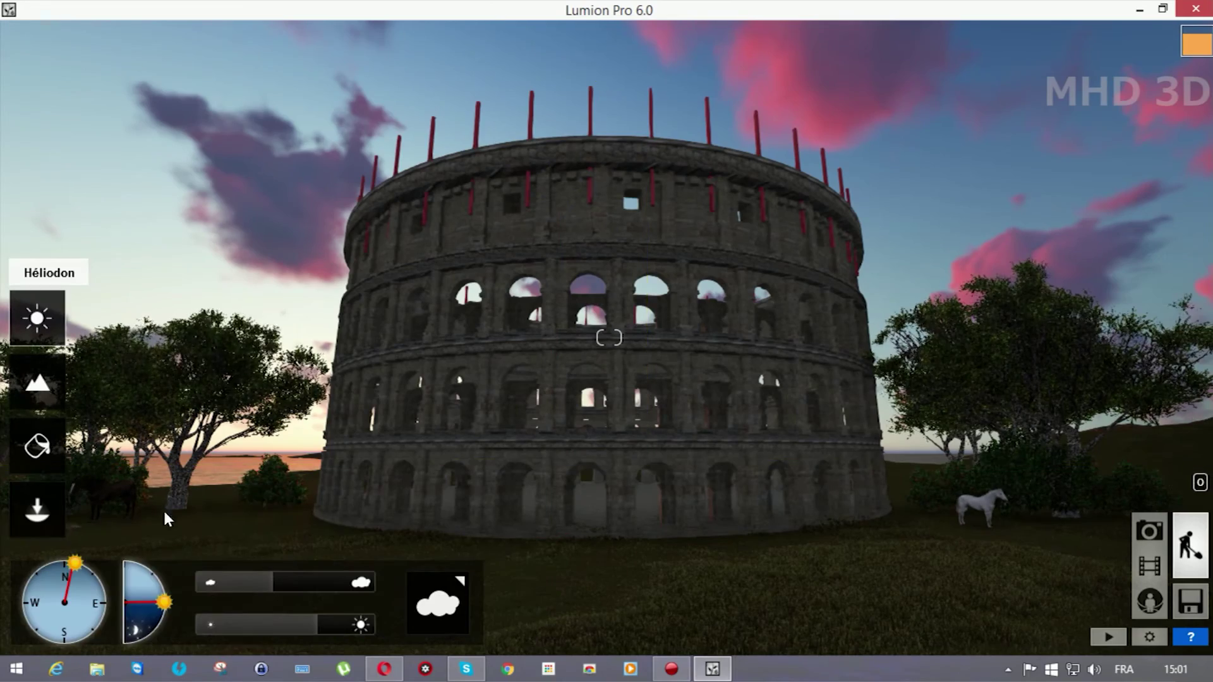
pyautogui.moveTo(167, 579); pyautogui.dragTo(165, 568)
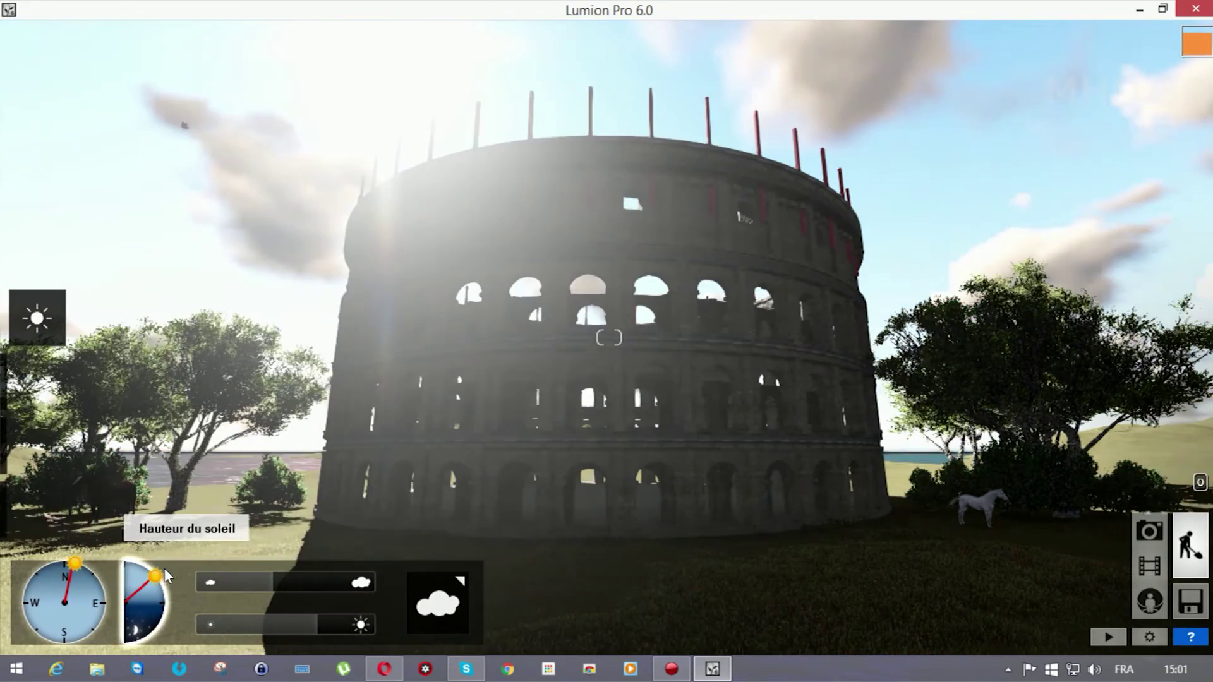
# Turn the sun's direction to the south to light the front of the Colosseum.
pyautogui.moveTo(69, 561); pyautogui.dragTo(57, 645)
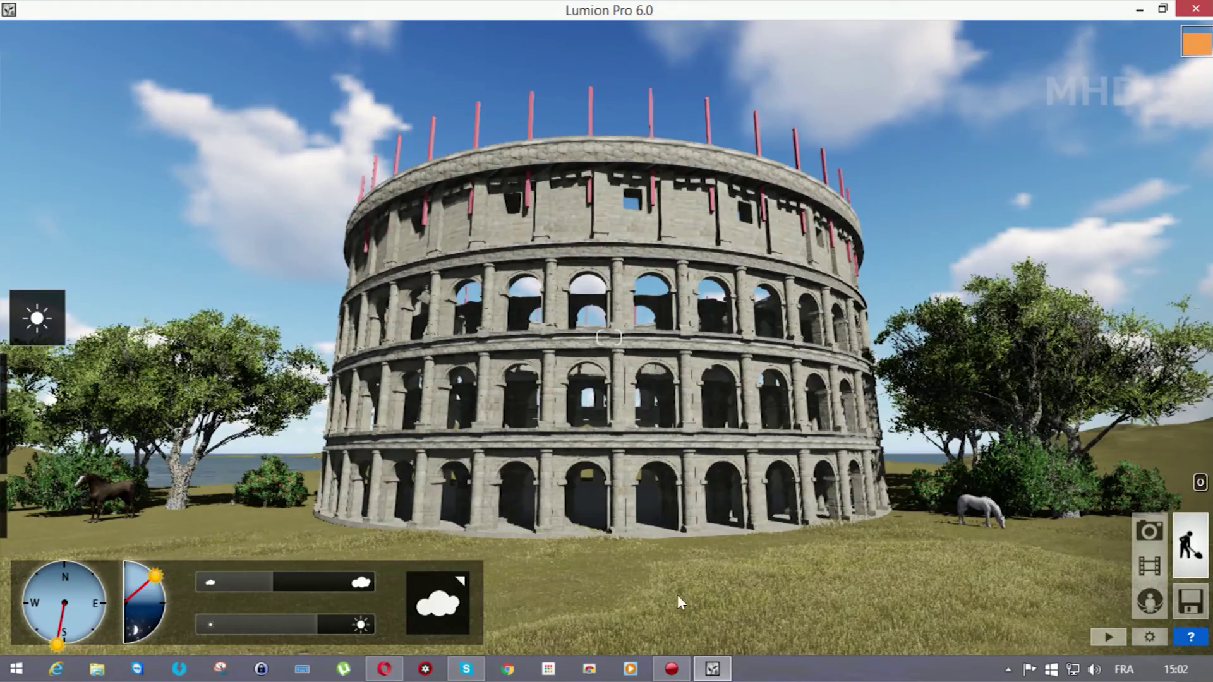
pyautogui.press('w')
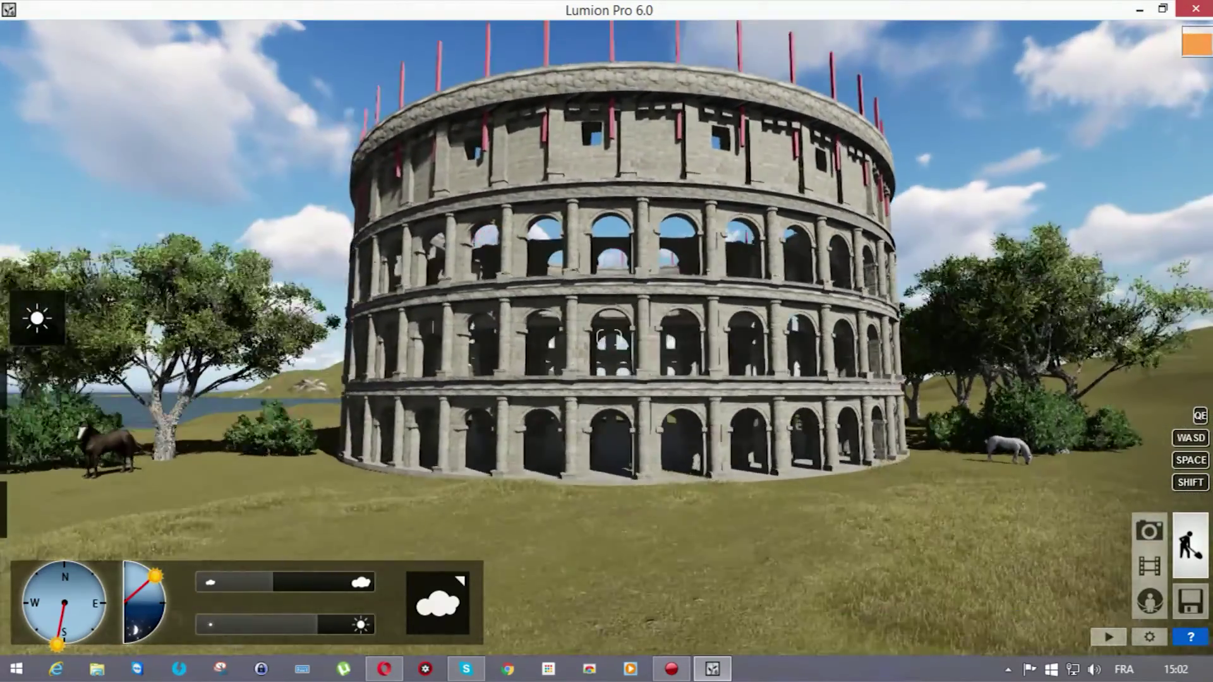
pyautogui.press('s')
# Examine the lit Colosseum through its arches and interior and look over the surrounding hills.
pyautogui.moveTo(609, 338); pyautogui.dragTo(568, 338, button='right')
pyautogui.press('w')
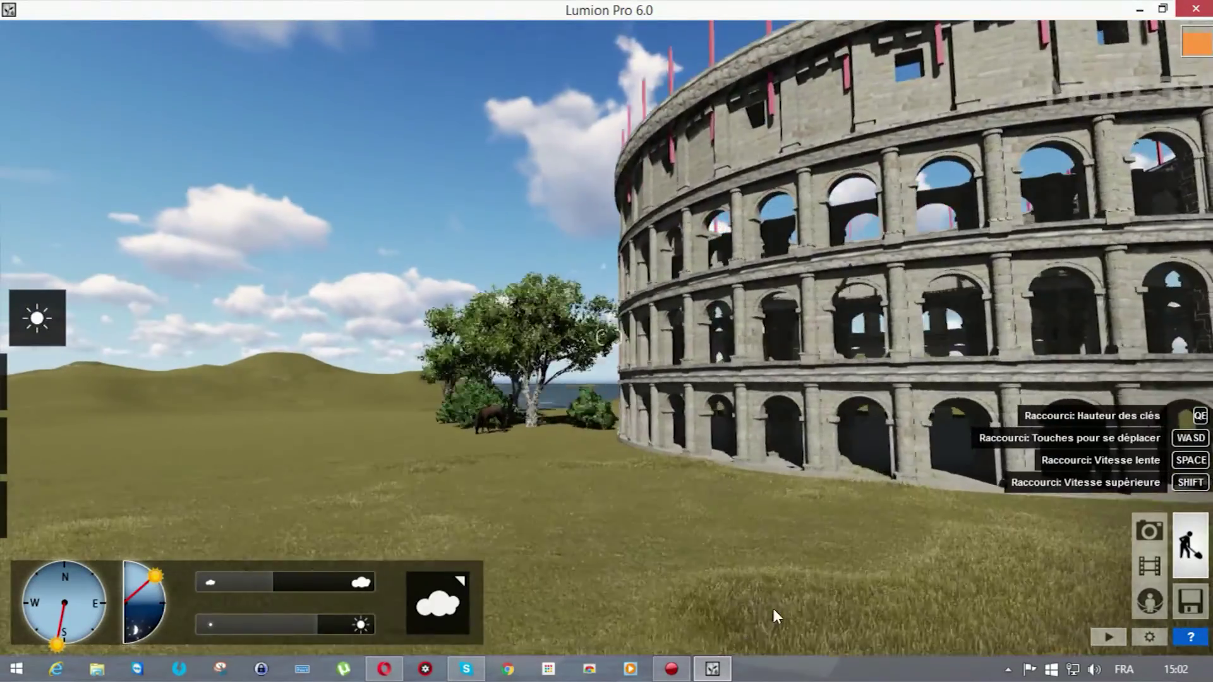
pyautogui.press('w')
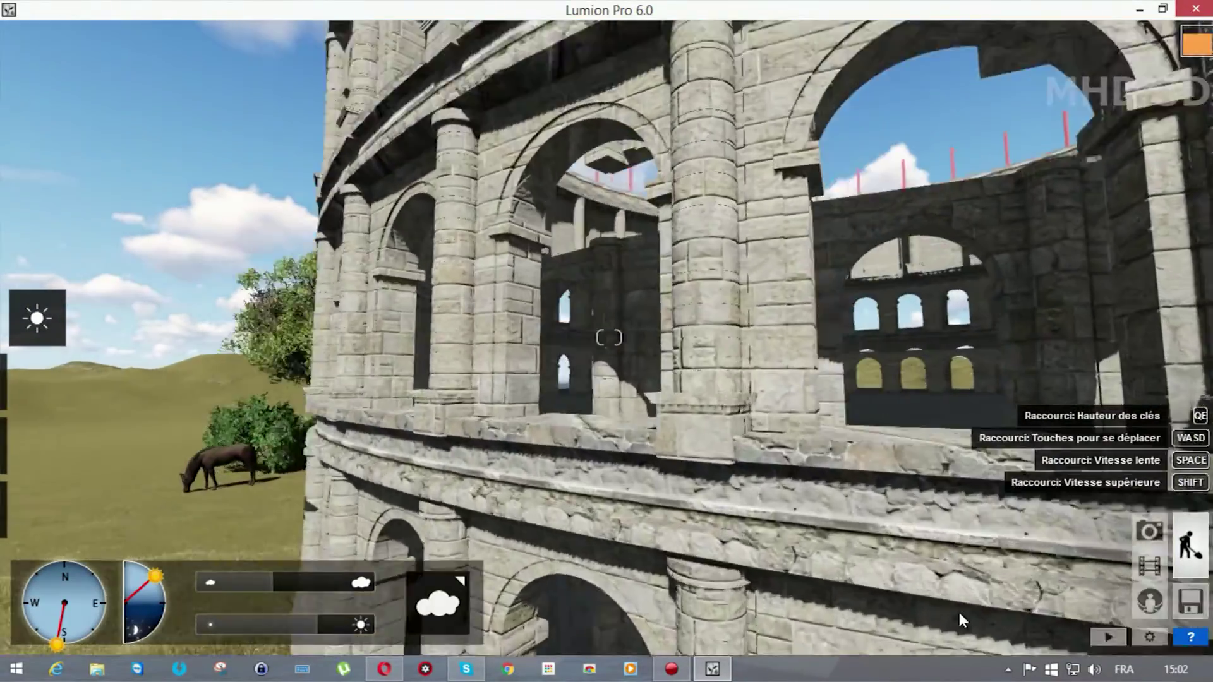
pyautogui.press('w')
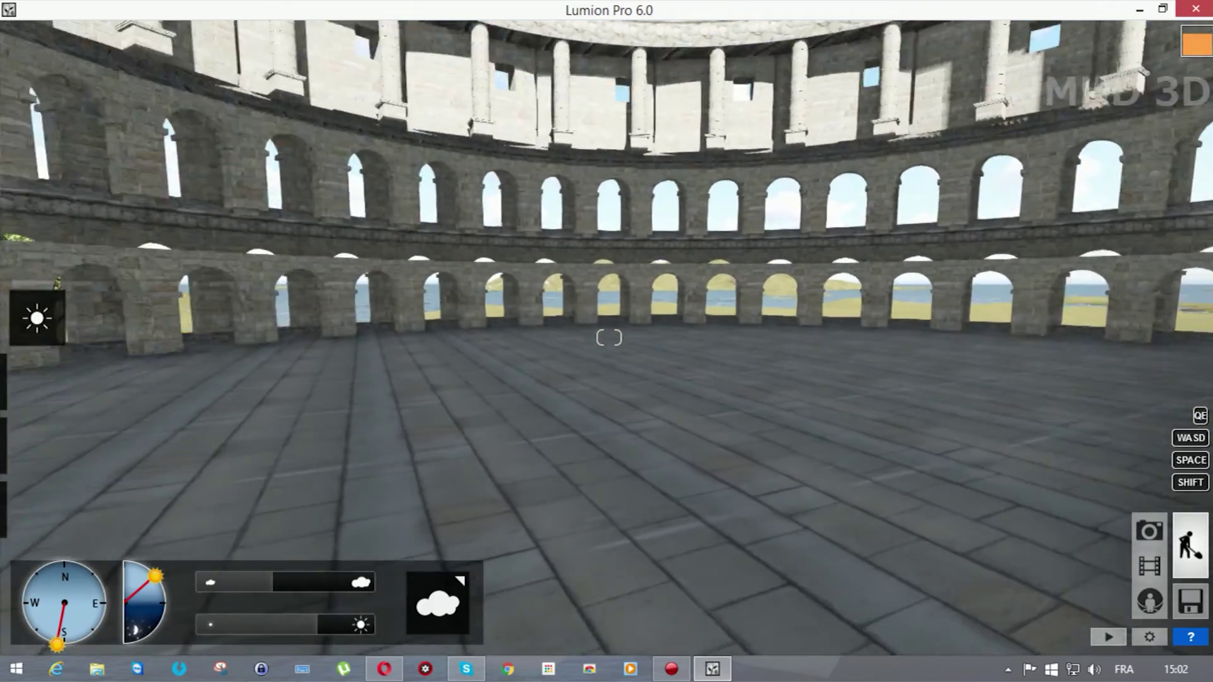
pyautogui.moveTo(609, 338); pyautogui.dragTo(752, 462, button='right')
pyautogui.moveTo(609, 338); pyautogui.dragTo(680, 393, button='right')
pyautogui.press('w')
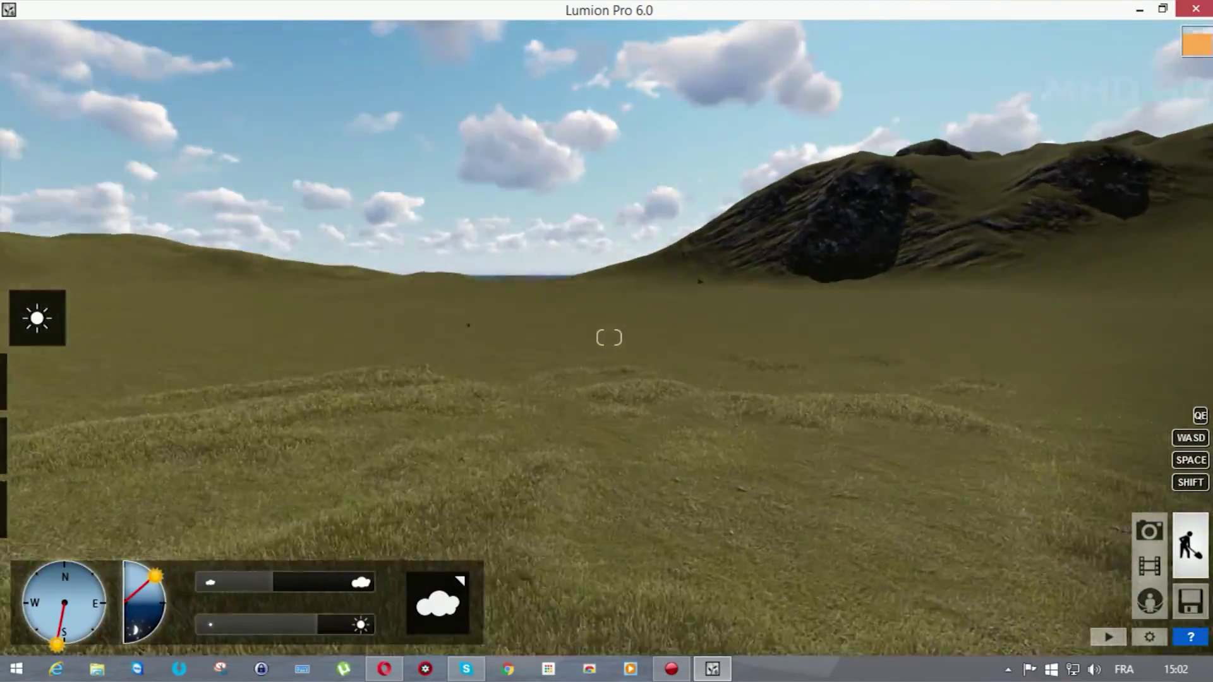
pyautogui.moveTo(609, 338); pyautogui.dragTo(695, 365, button='right')
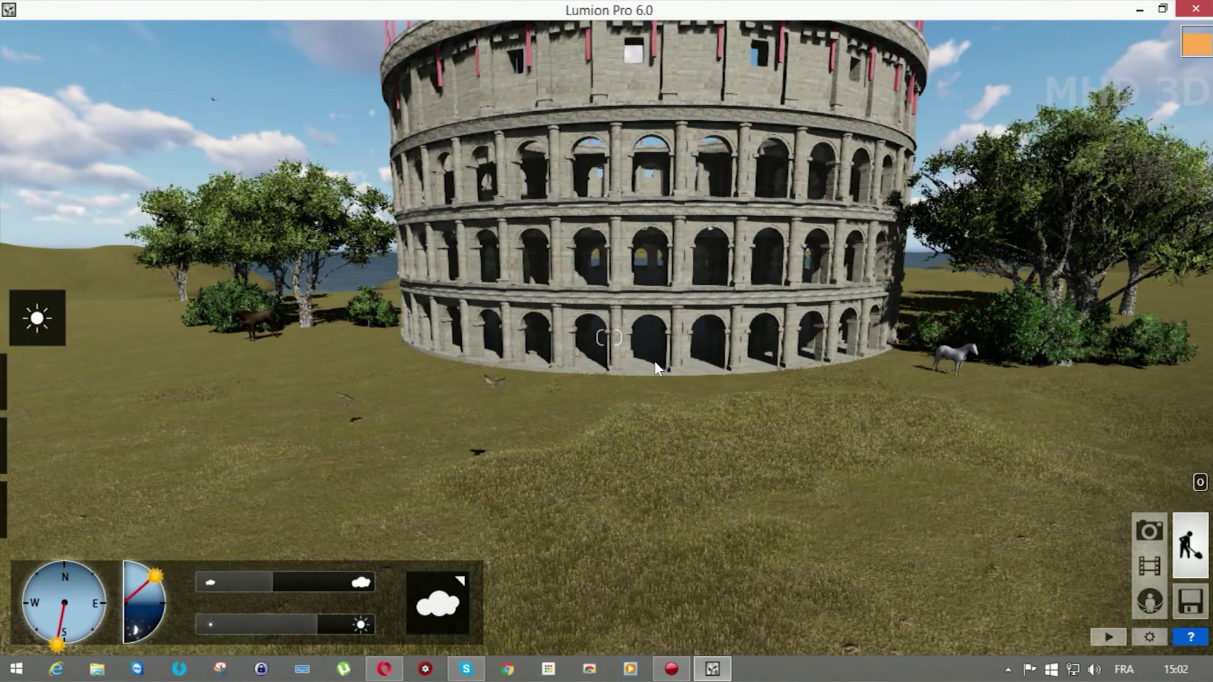
pyautogui.moveTo(1196, 45)
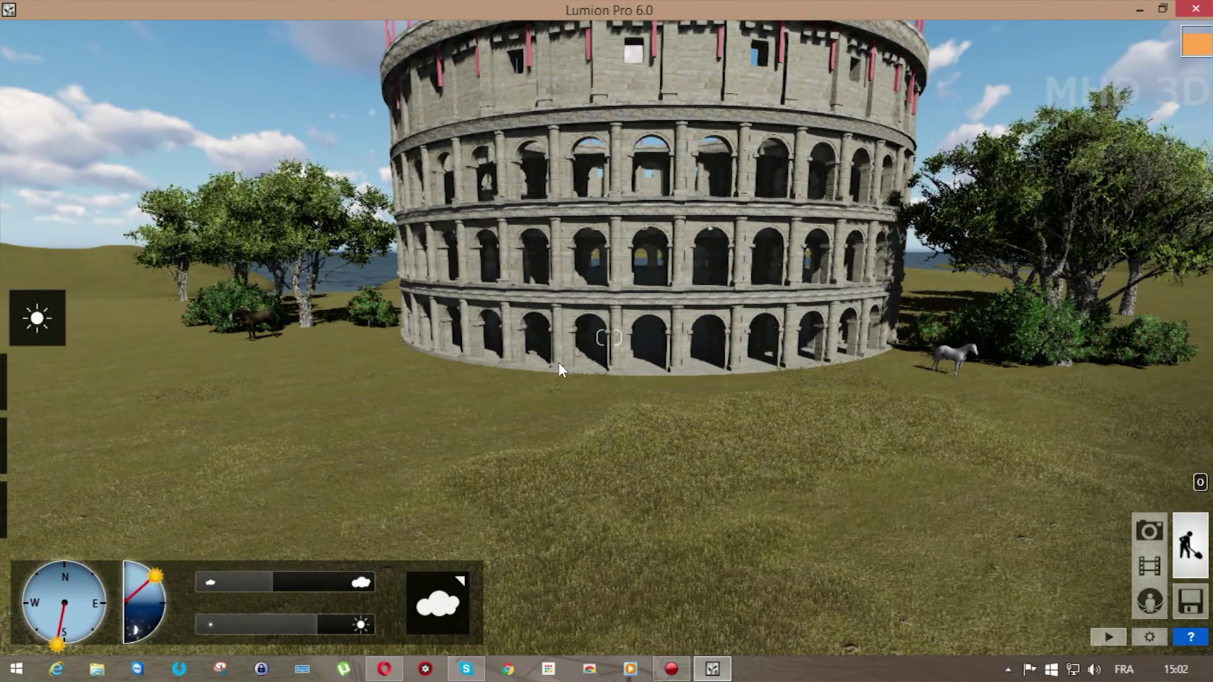
# Frame the Colosseum with its trees and horses and switch the scene editor to object placement.
pyautogui.press('w')
pyautogui.moveTo(409, 361); pyautogui.dragTo(95, 363, button='right')
pyautogui.click(26, 397)
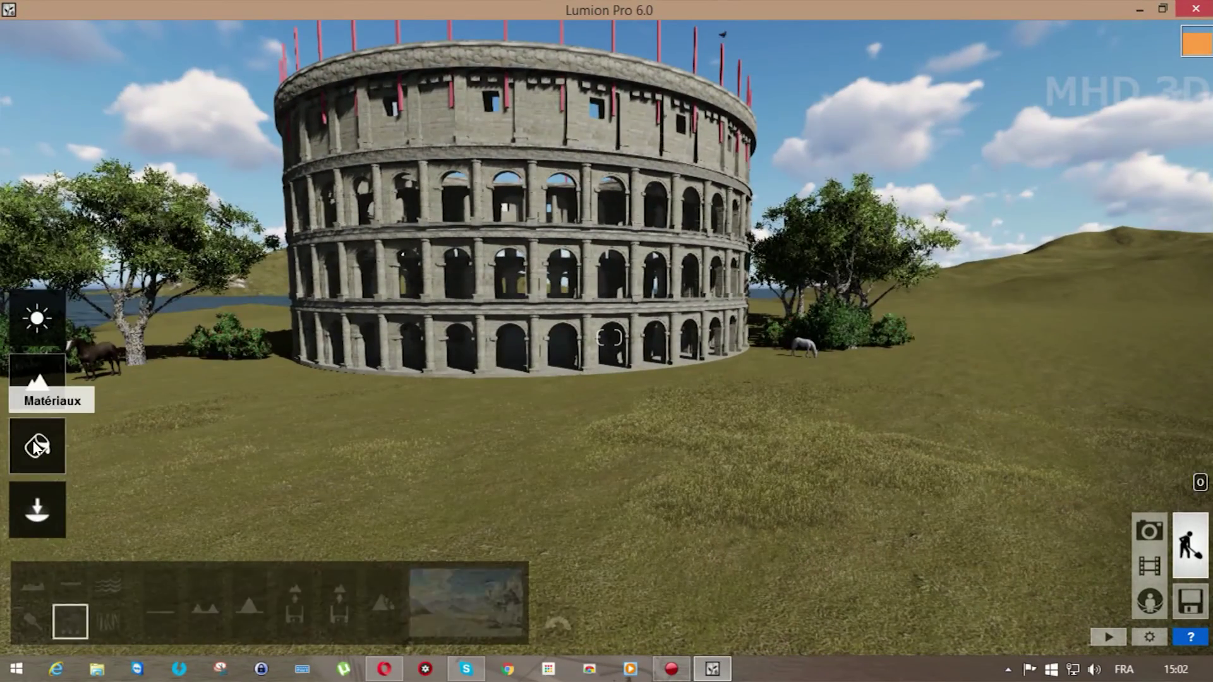
pyautogui.click(37, 448)
pyautogui.click(48, 505)
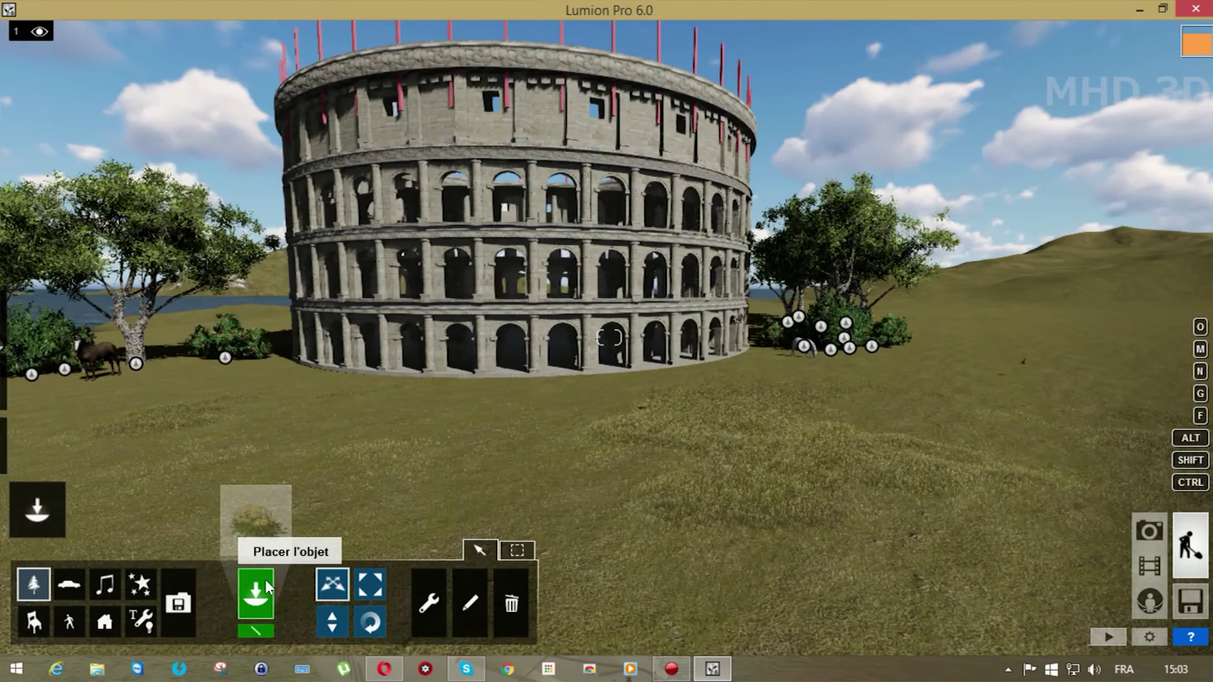
pyautogui.press('d')
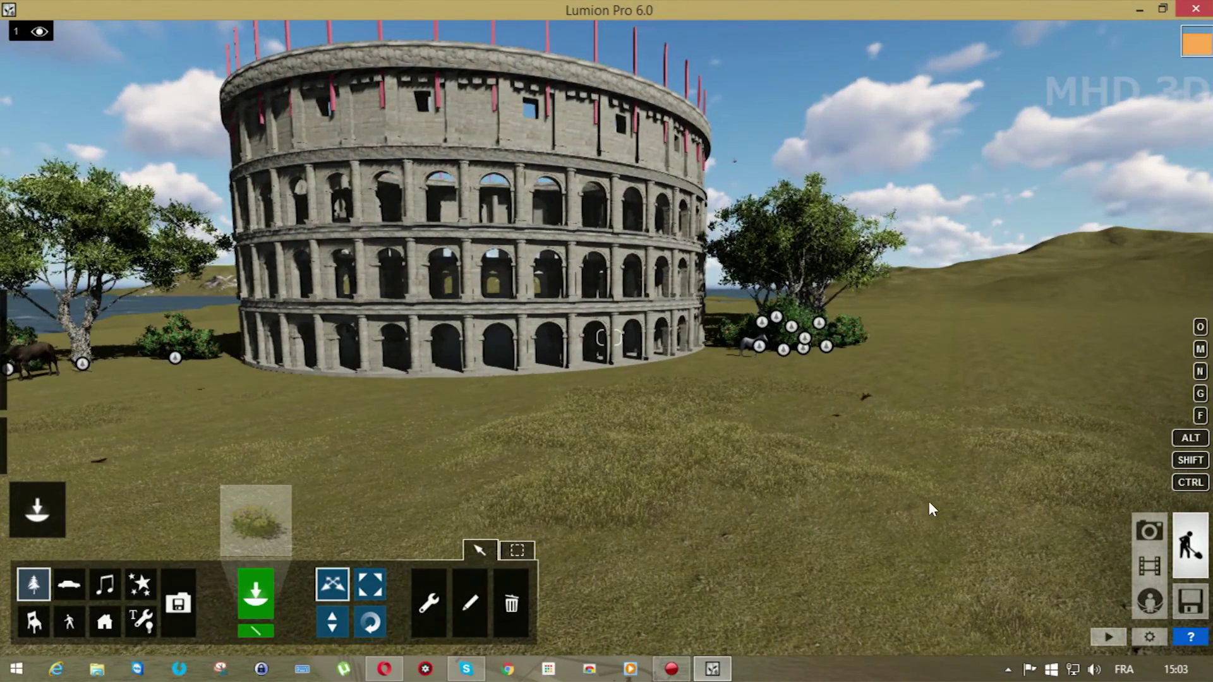
pyautogui.moveTo(929, 502); pyautogui.dragTo(964, 518, button='right')
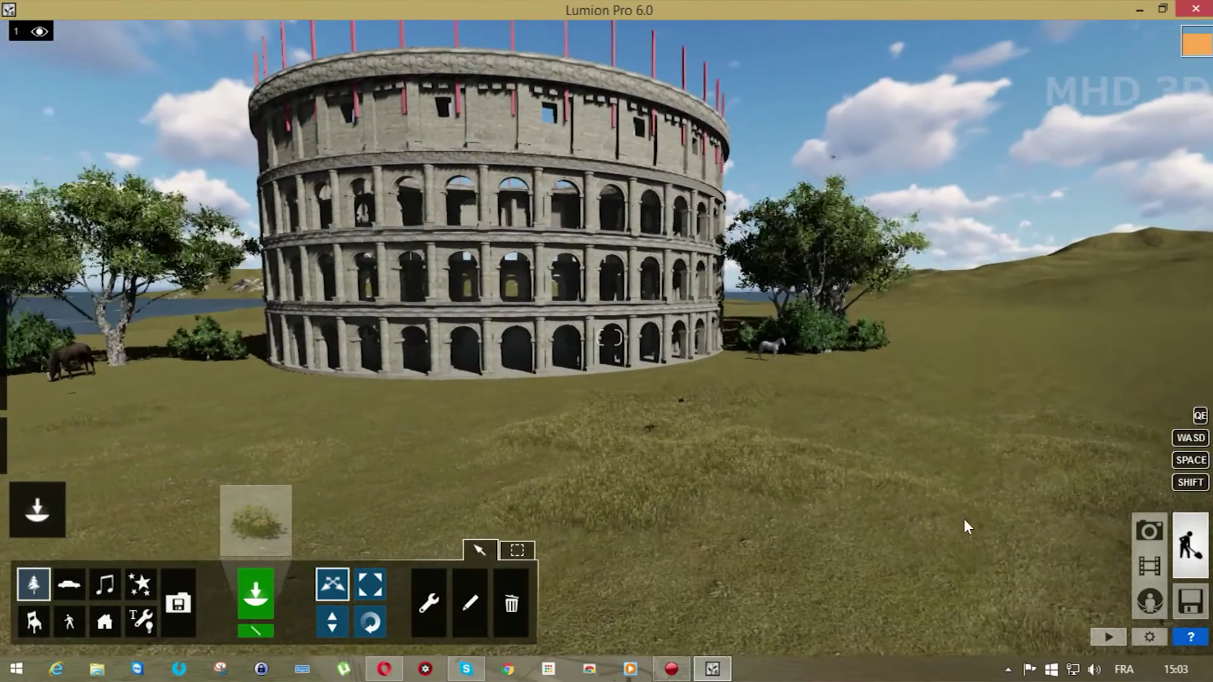
# Add the moon effect (Lune) to Photo 1 of the Colosseum.
pyautogui.click(1151, 564)
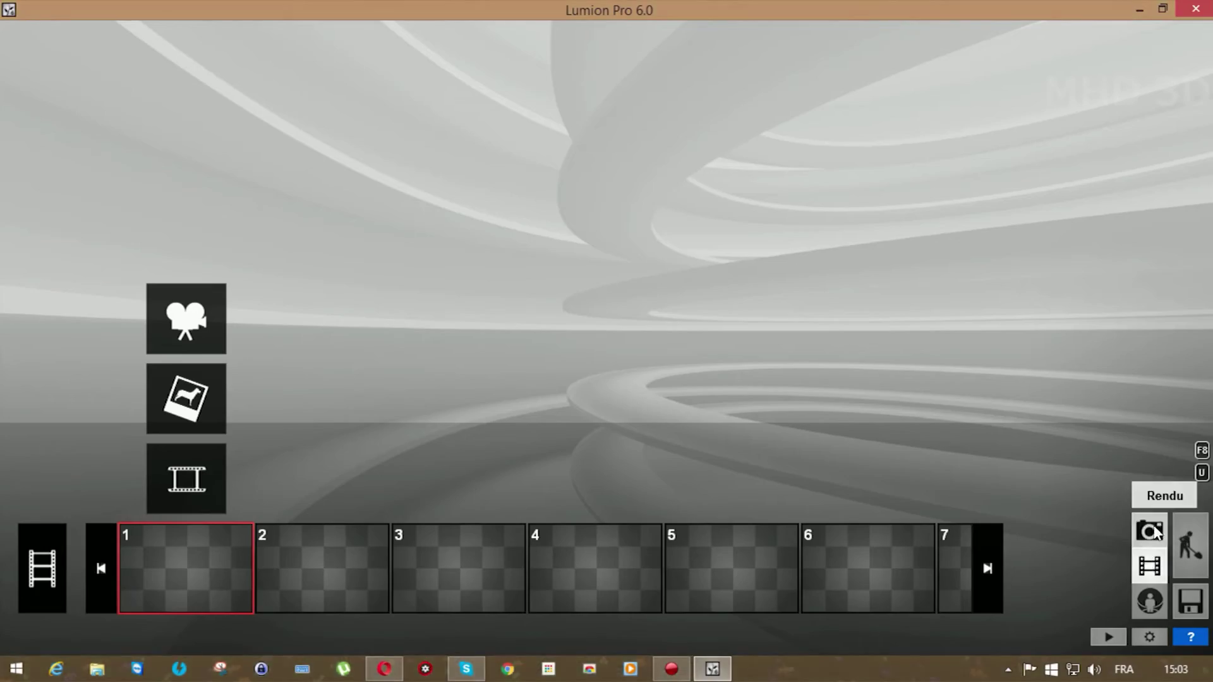
pyautogui.click(1151, 531)
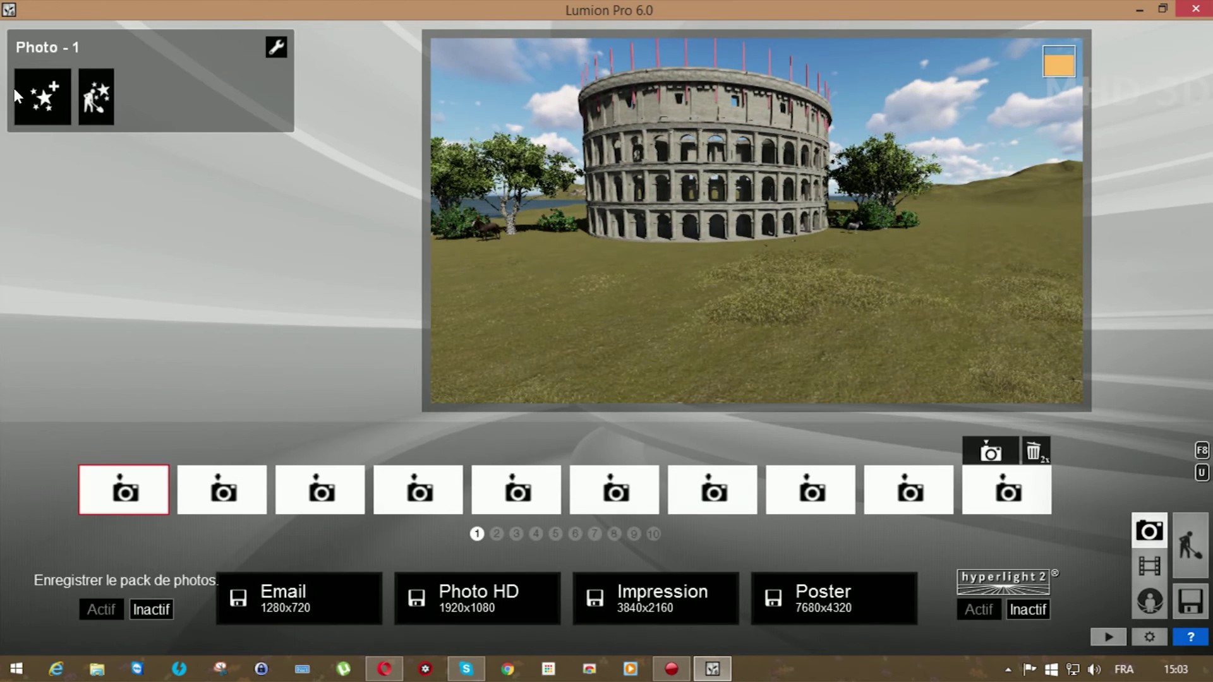
pyautogui.click(90, 98)
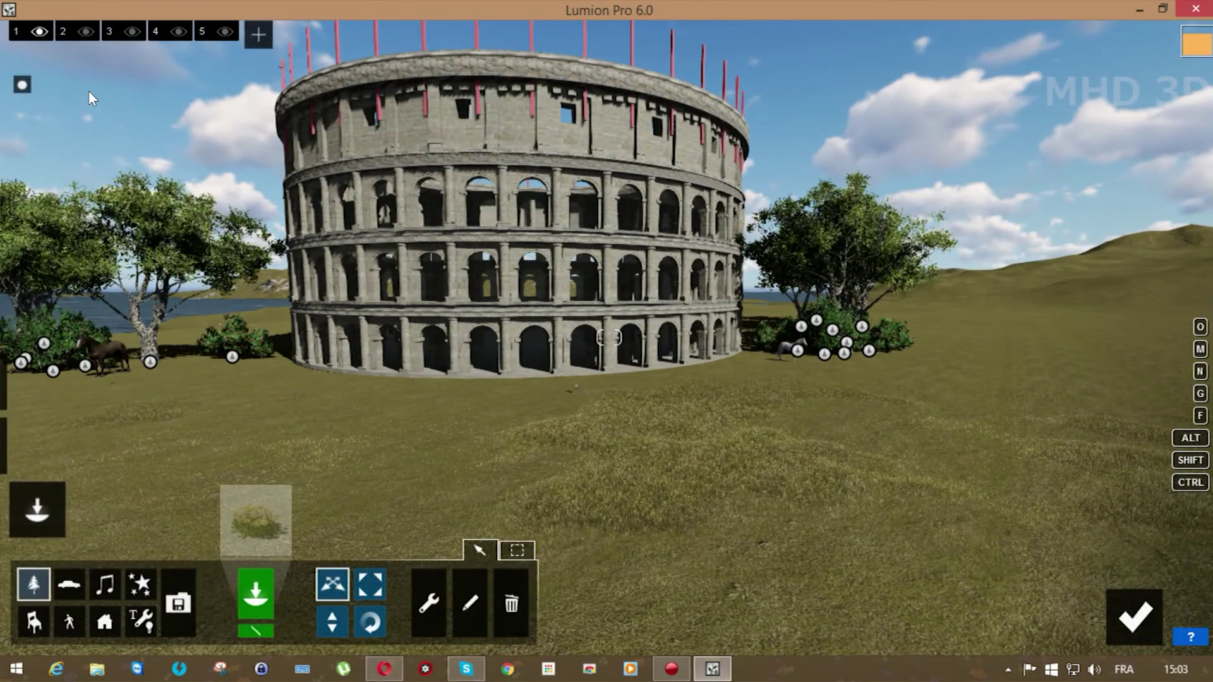
pyautogui.click(1134, 616)
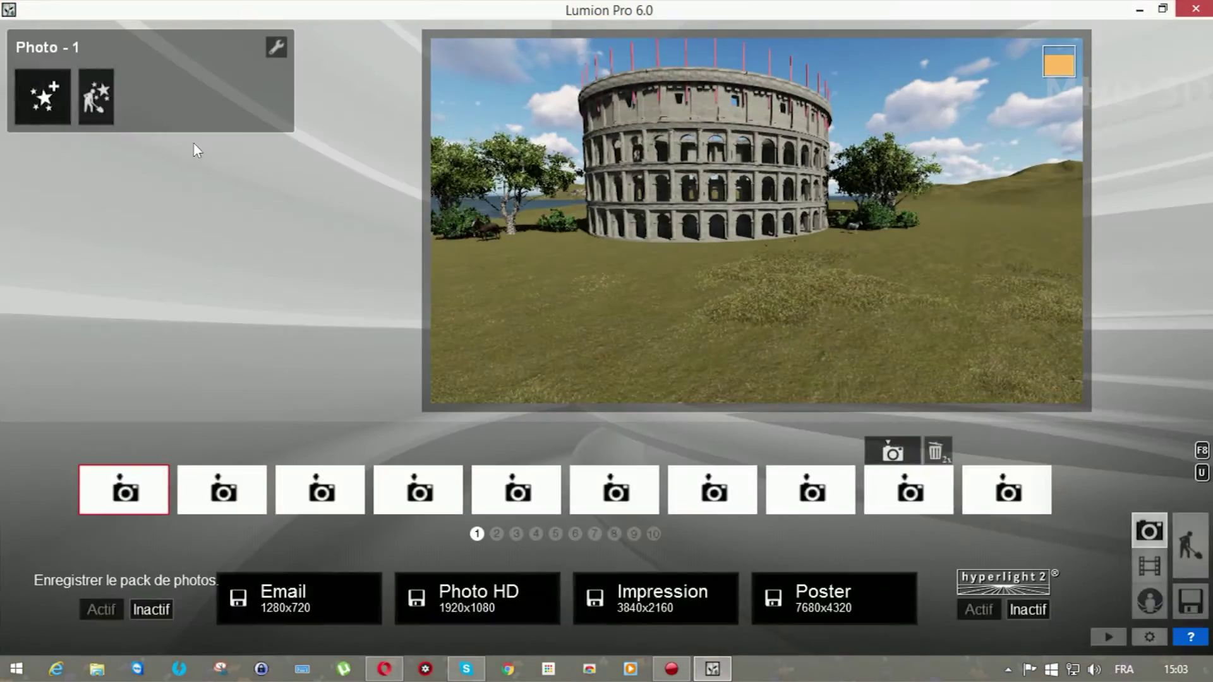
pyautogui.click(51, 96)
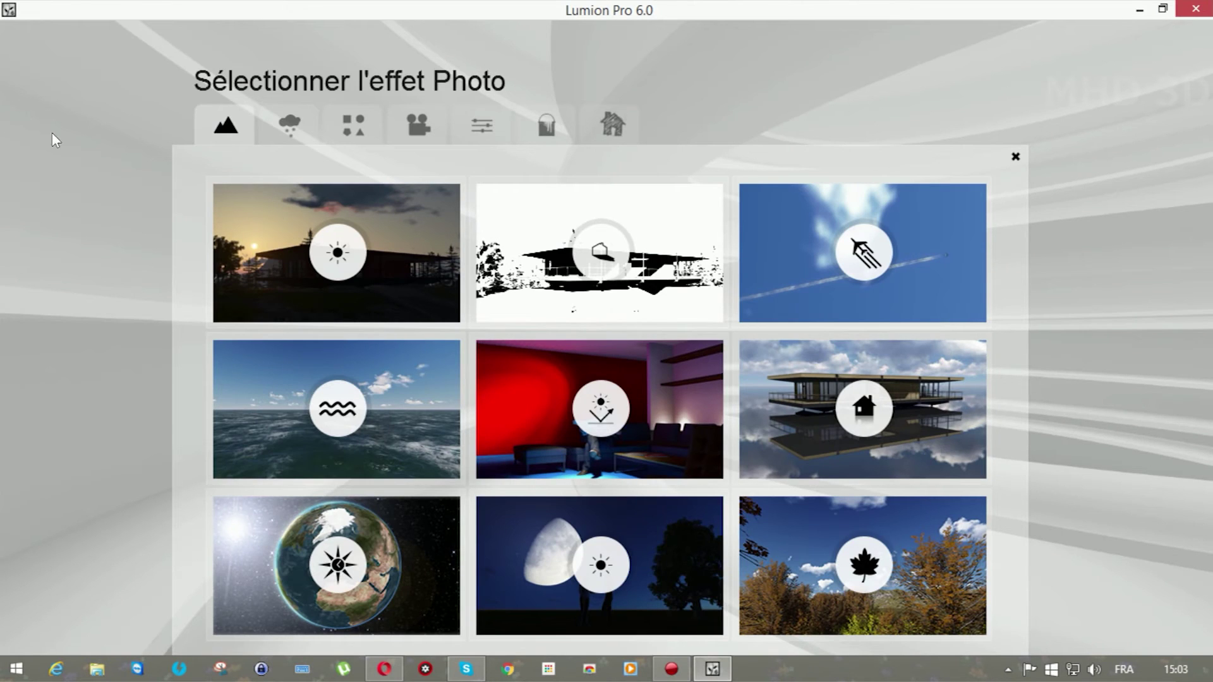
pyautogui.click(573, 524)
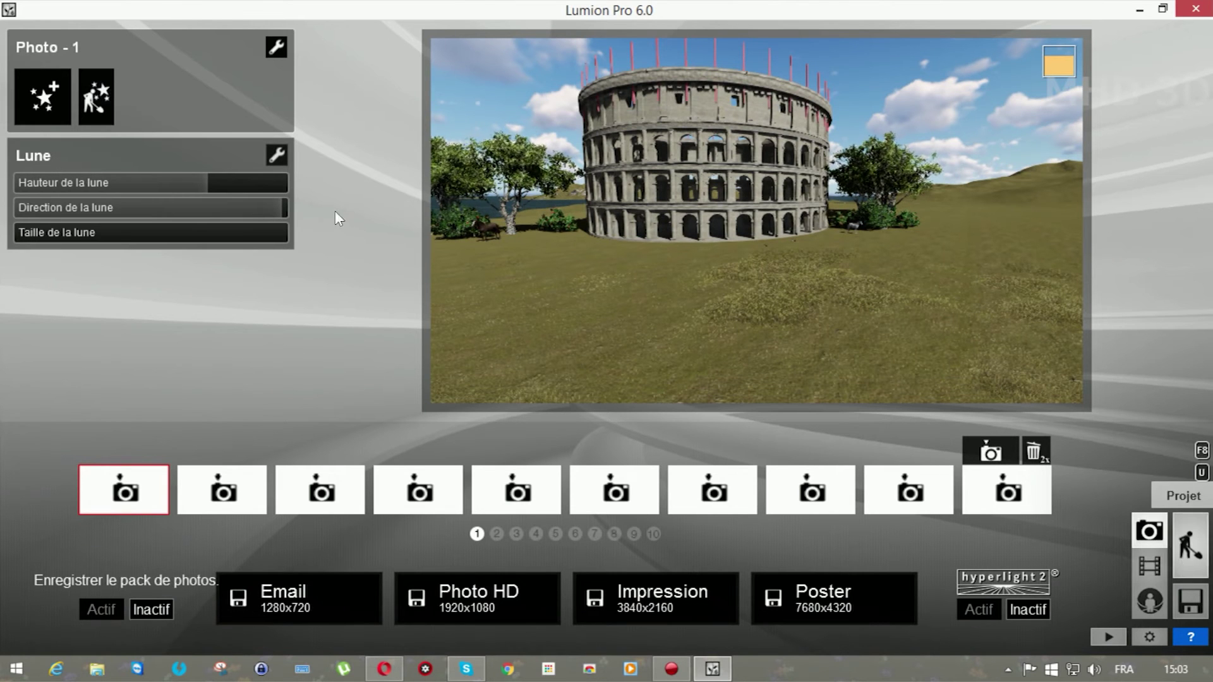
# Lower the sun's height below the horizon for a night scene and return to the photo.
pyautogui.click(98, 94)
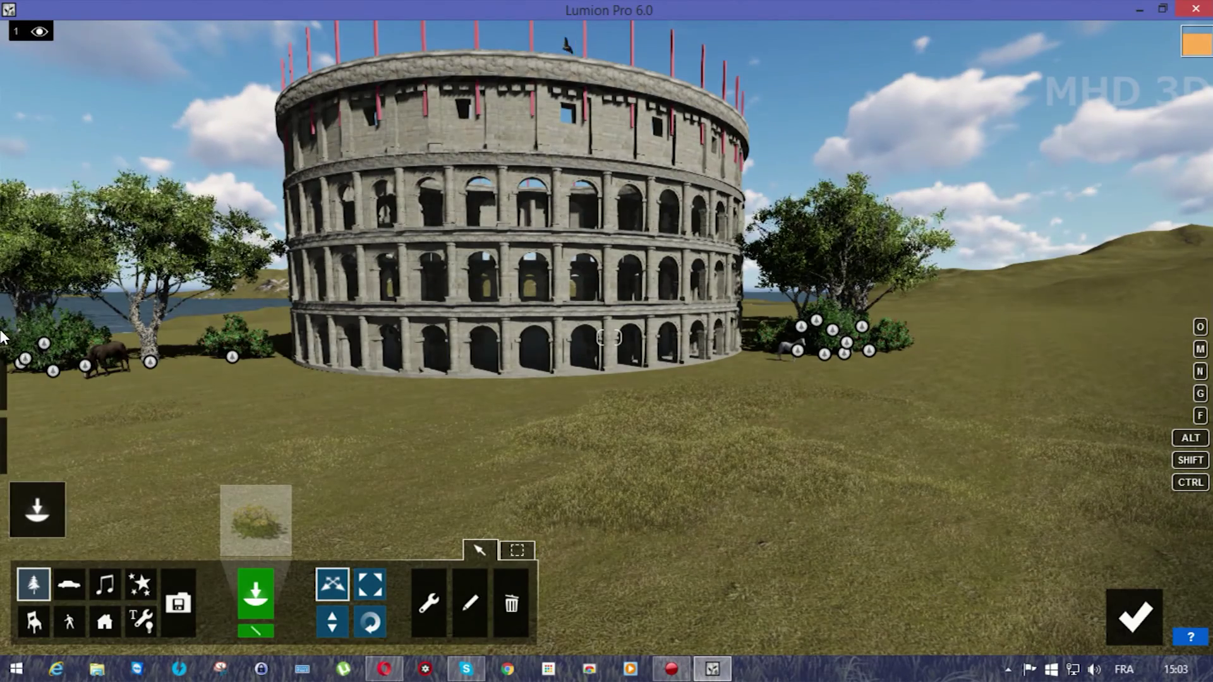
pyautogui.moveTo(17, 328)
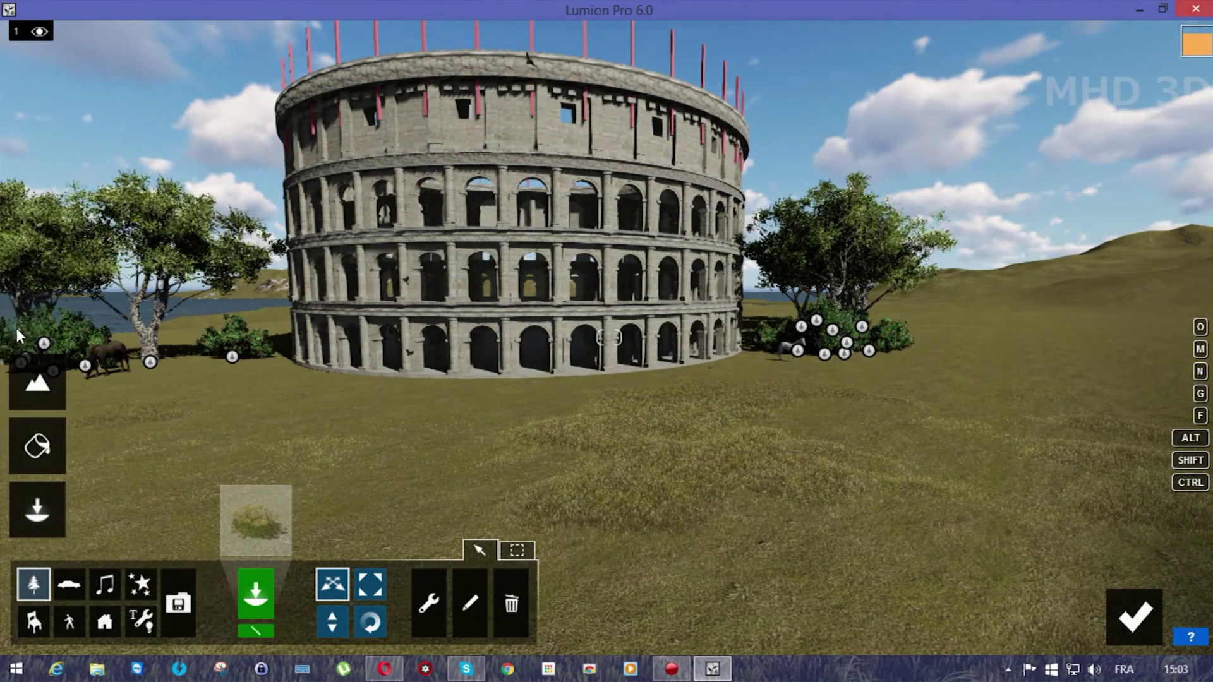
pyautogui.click(1134, 612)
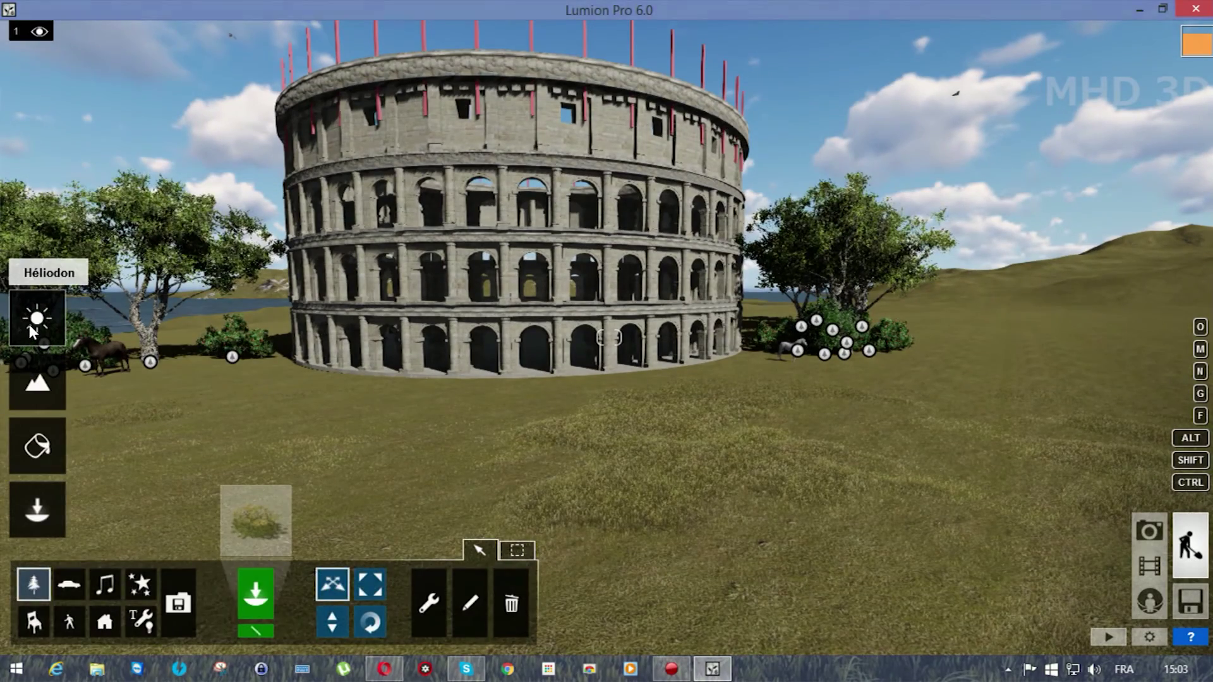
pyautogui.click(30, 324)
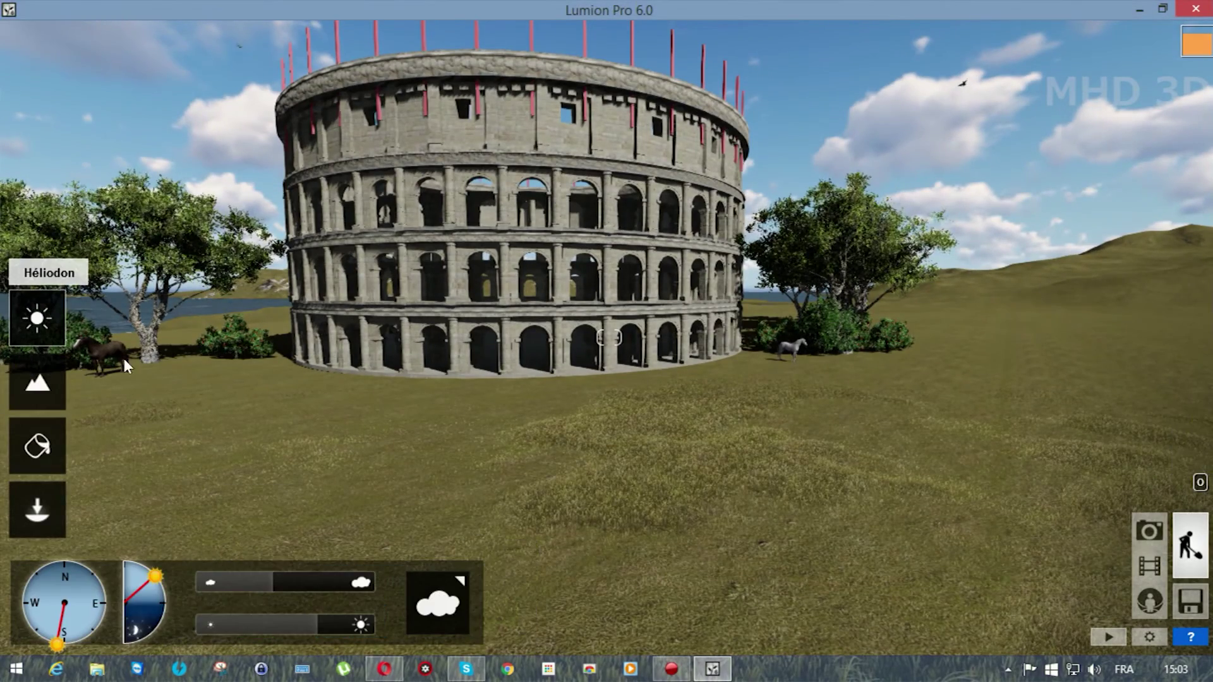
pyautogui.moveTo(155, 576); pyautogui.dragTo(155, 625)
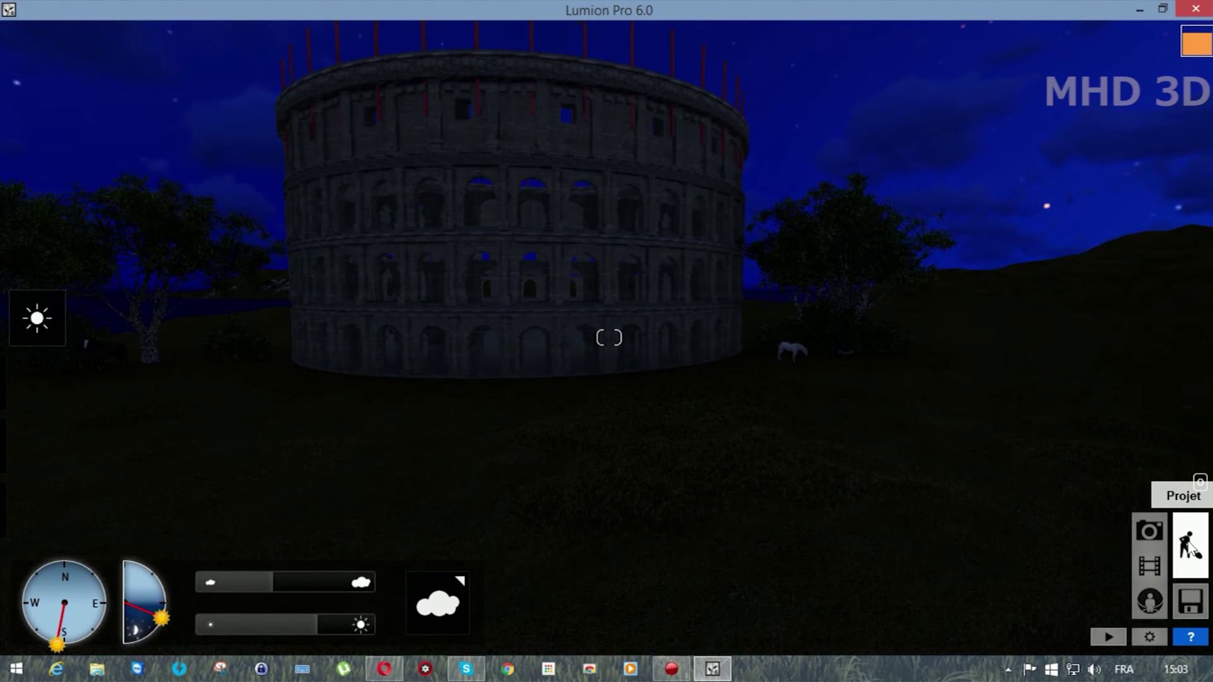
pyautogui.click(1145, 533)
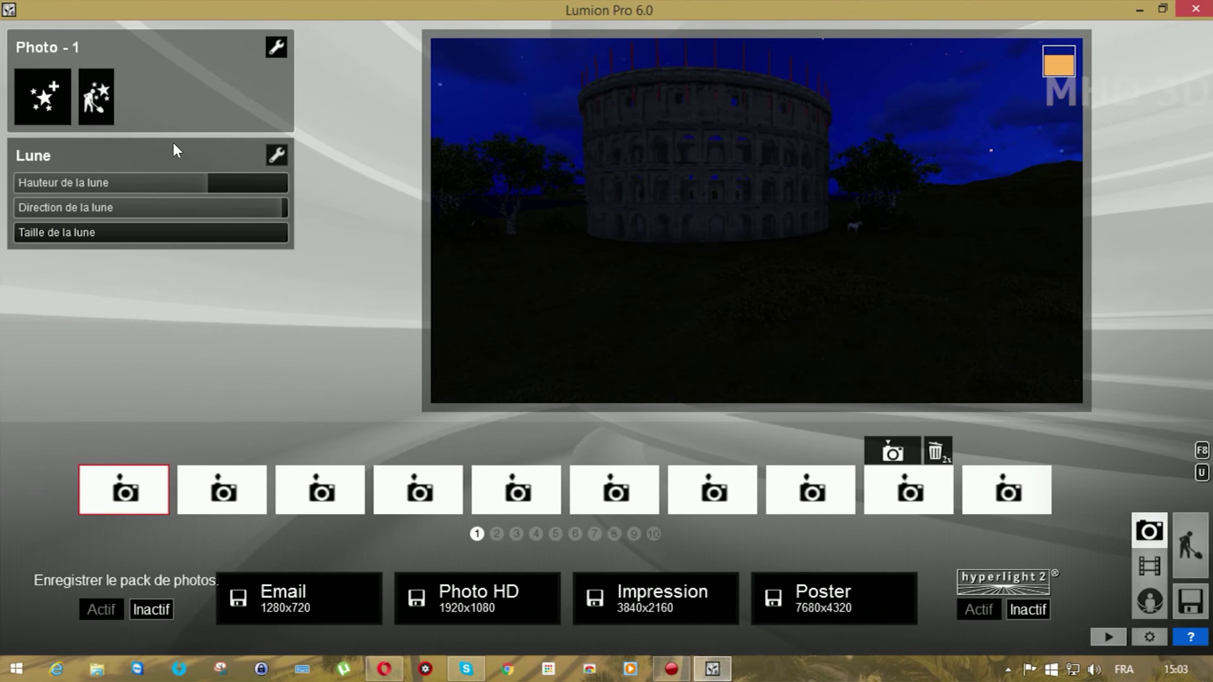
# Set the moon's size to about 7 and its direction to 0.1 to place it above the Colosseum.
pyautogui.moveTo(195, 179); pyautogui.dragTo(203, 179)
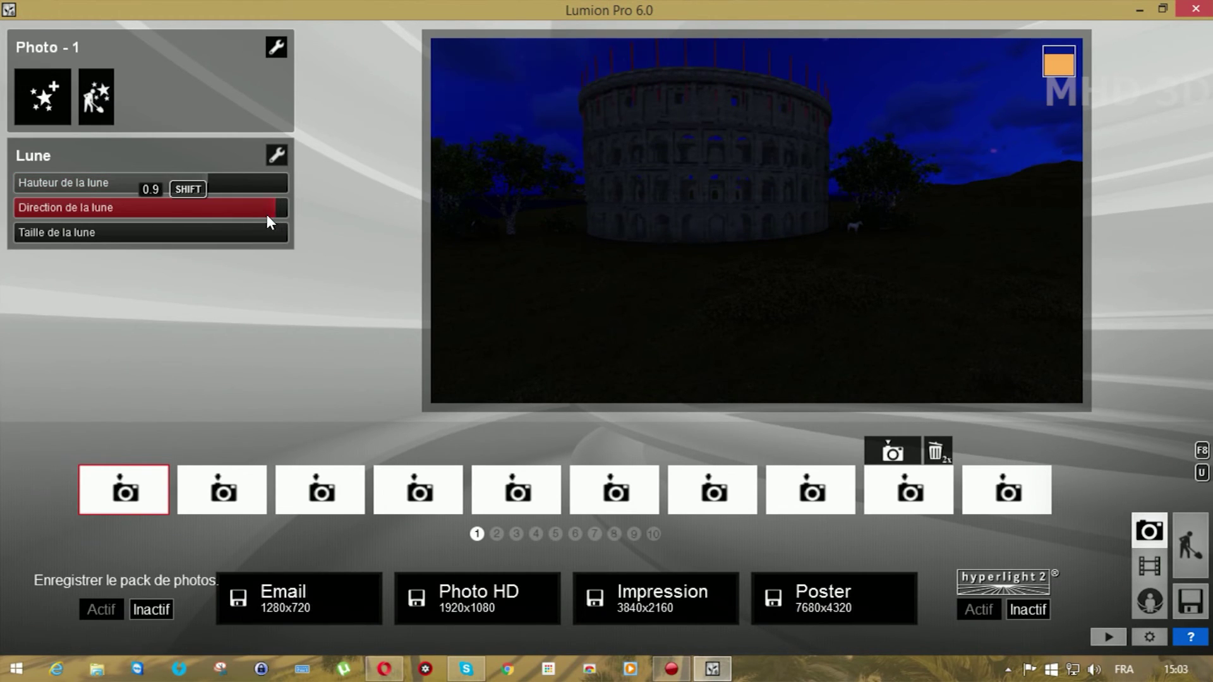
pyautogui.moveTo(248, 214); pyautogui.dragTo(230, 211)
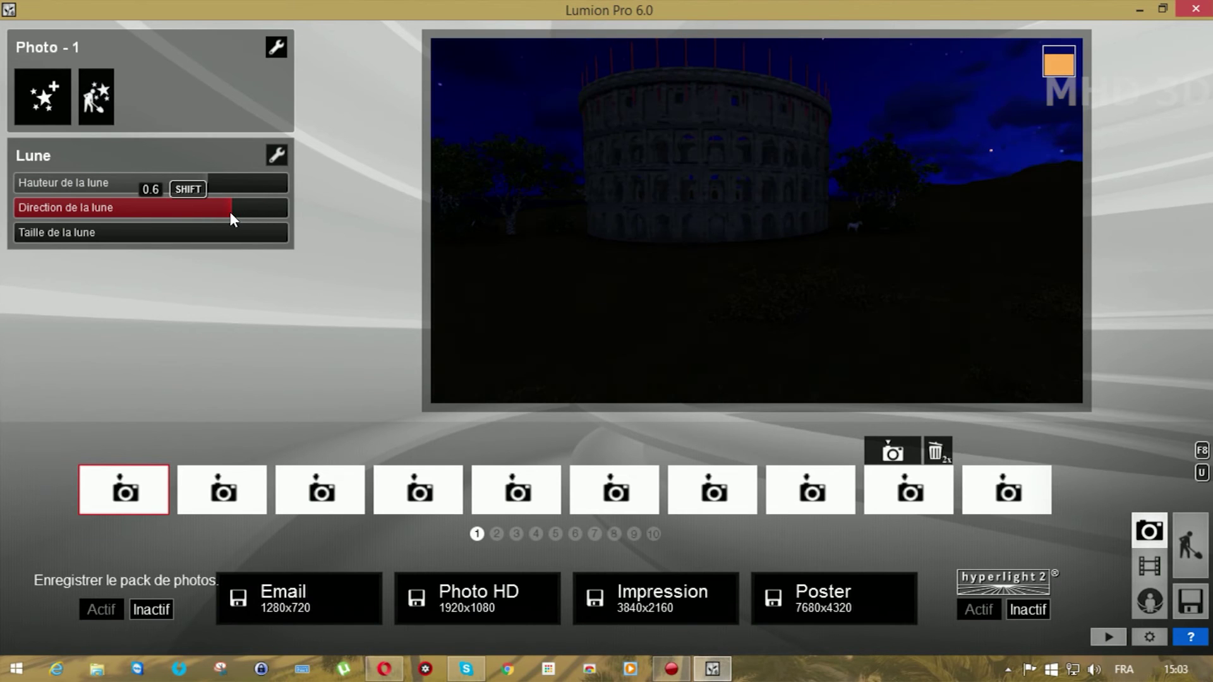
pyautogui.moveTo(661, 206); pyautogui.dragTo(461, 187, button='right')
pyautogui.moveTo(19, 234); pyautogui.dragTo(67, 232)
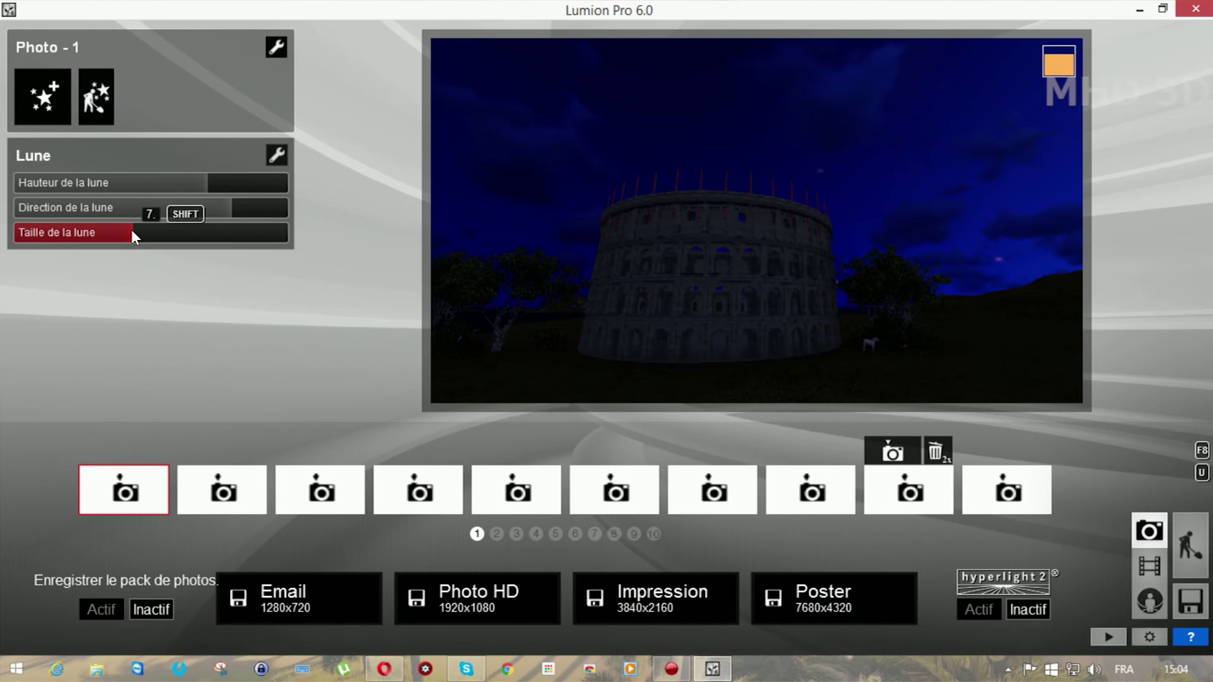
pyautogui.moveTo(220, 207); pyautogui.dragTo(167, 202)
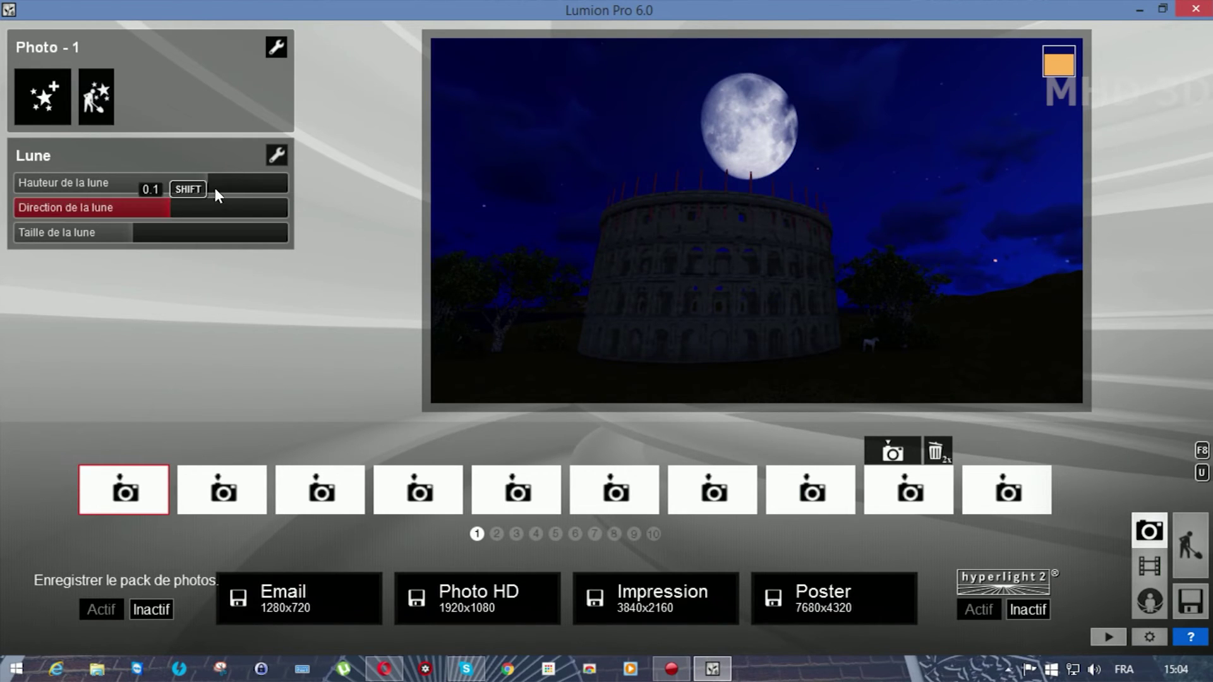
# Raise the moon's height slightly, reduce its size to 2.9 and bring the camera closer to the building.
pyautogui.moveTo(206, 181); pyautogui.dragTo(126, 234)
pyautogui.moveTo(206, 233); pyautogui.dragTo(50, 234)
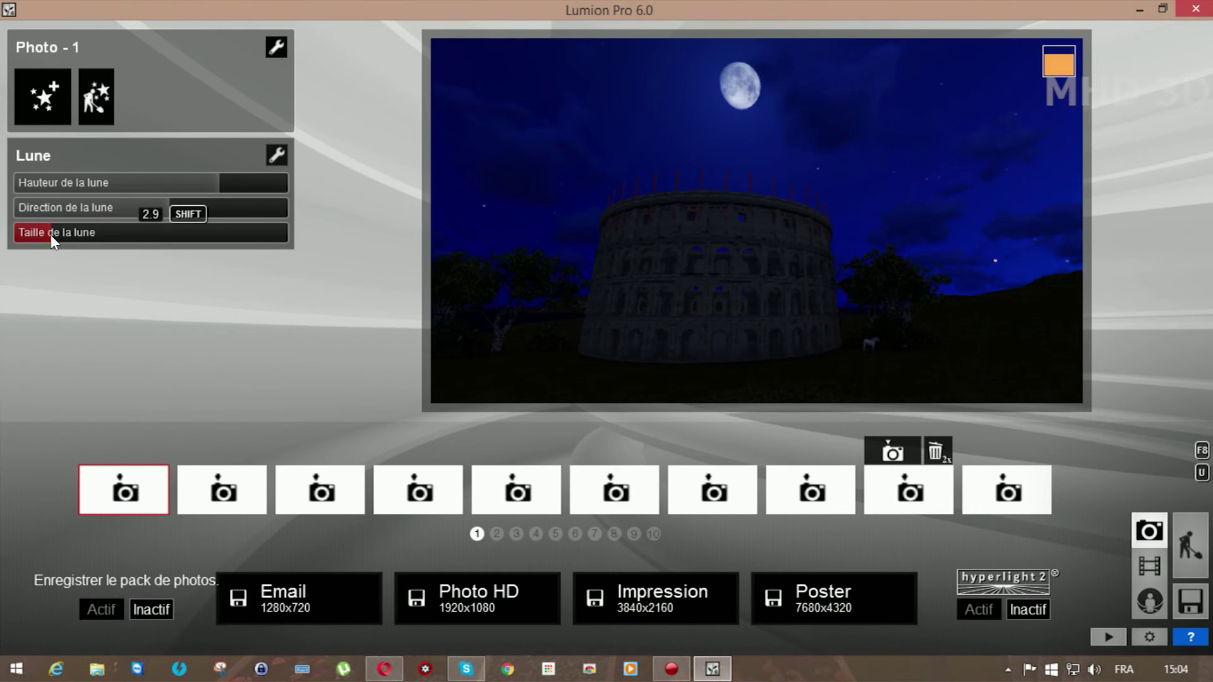
pyautogui.moveTo(50, 233); pyautogui.dragTo(51, 234)
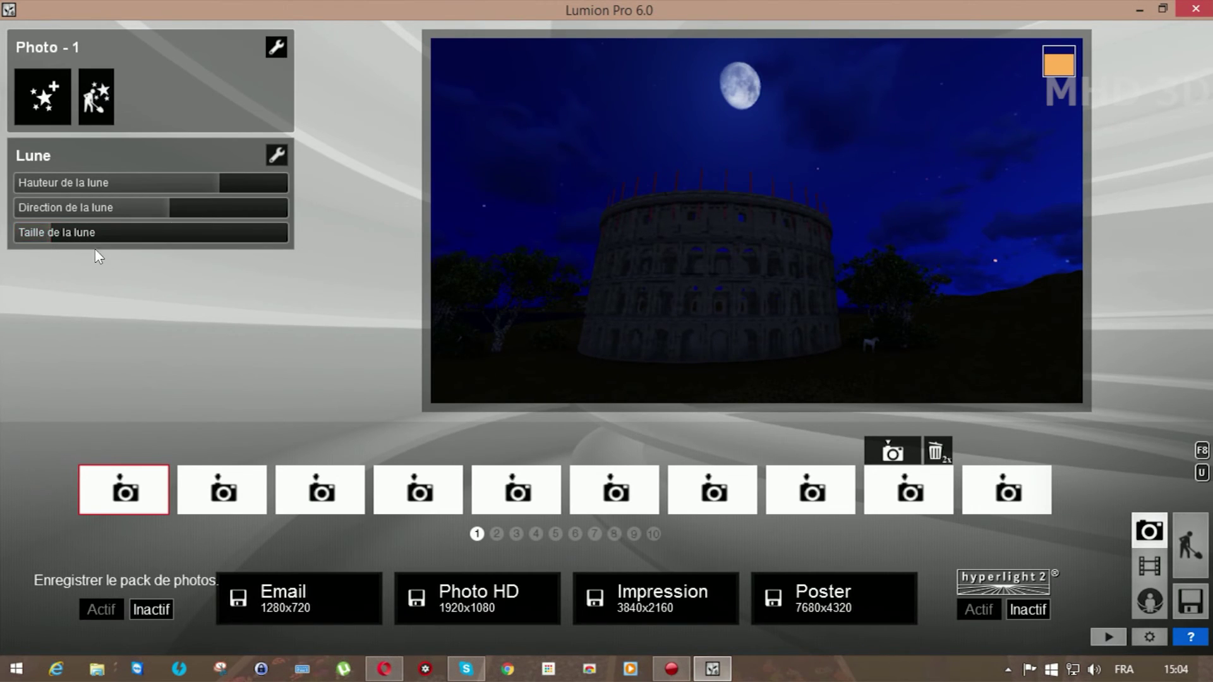
pyautogui.scroll(3, 734, 267)
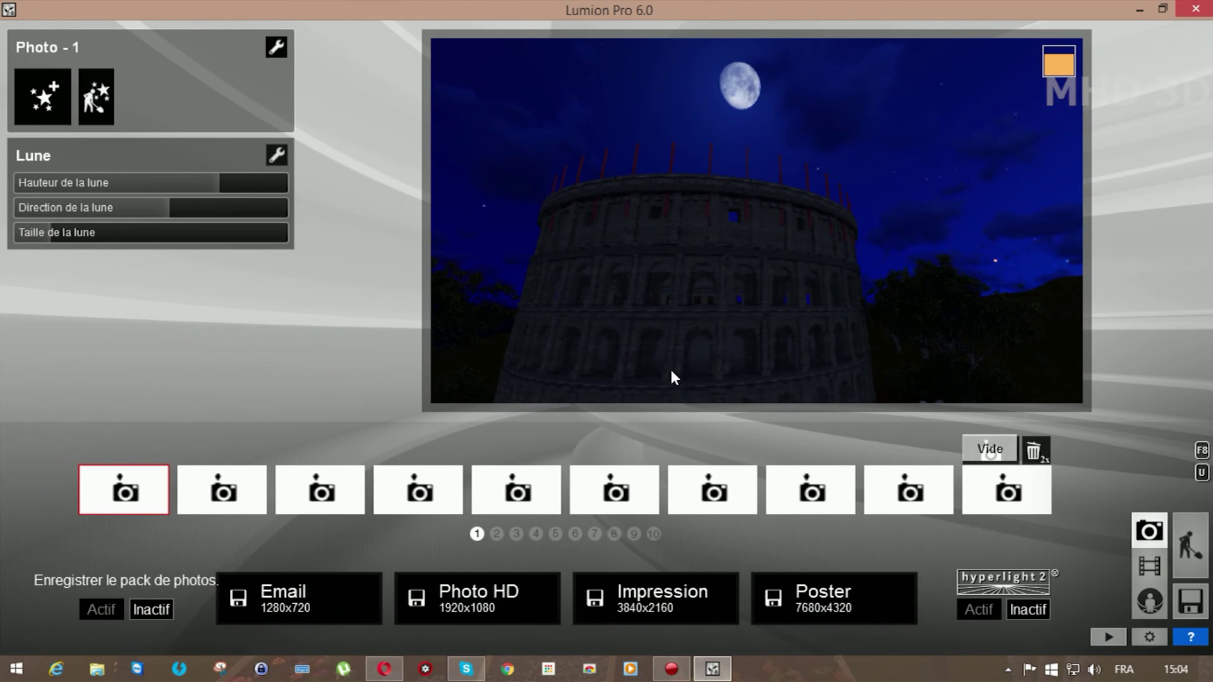
# Edit the scene from Photo 1 and place a Lamp spotlight against the lower arcade of the Colosseum.
pyautogui.click(90, 100)
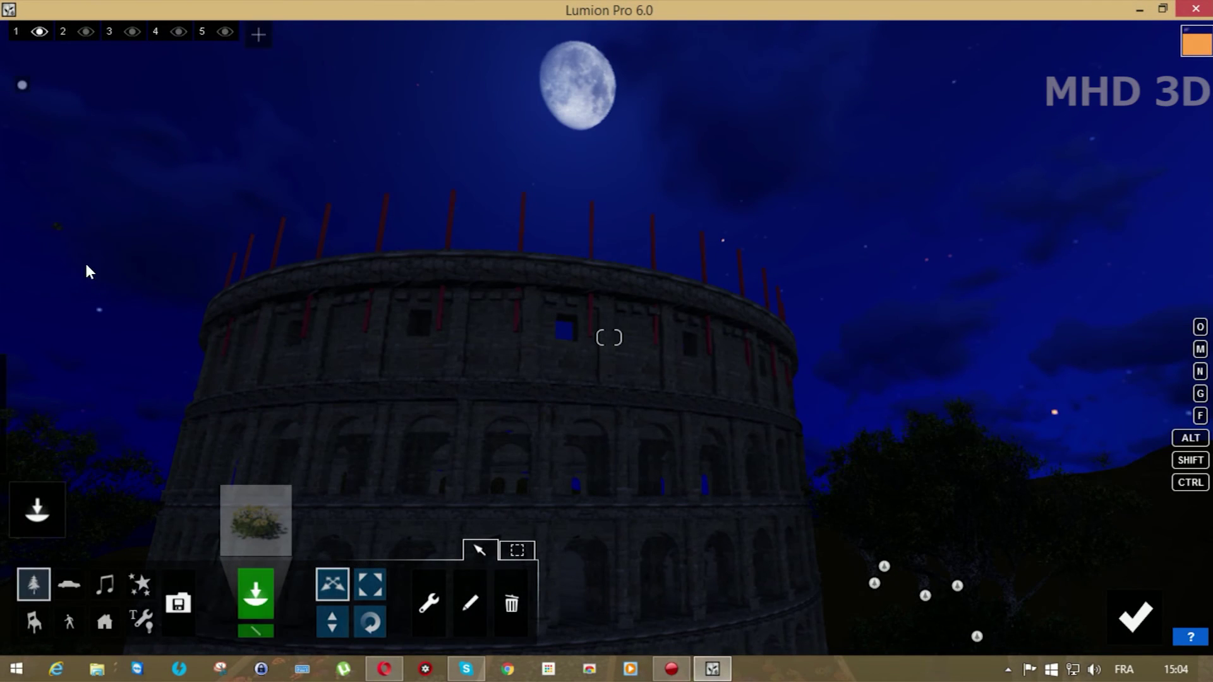
pyautogui.click(146, 588)
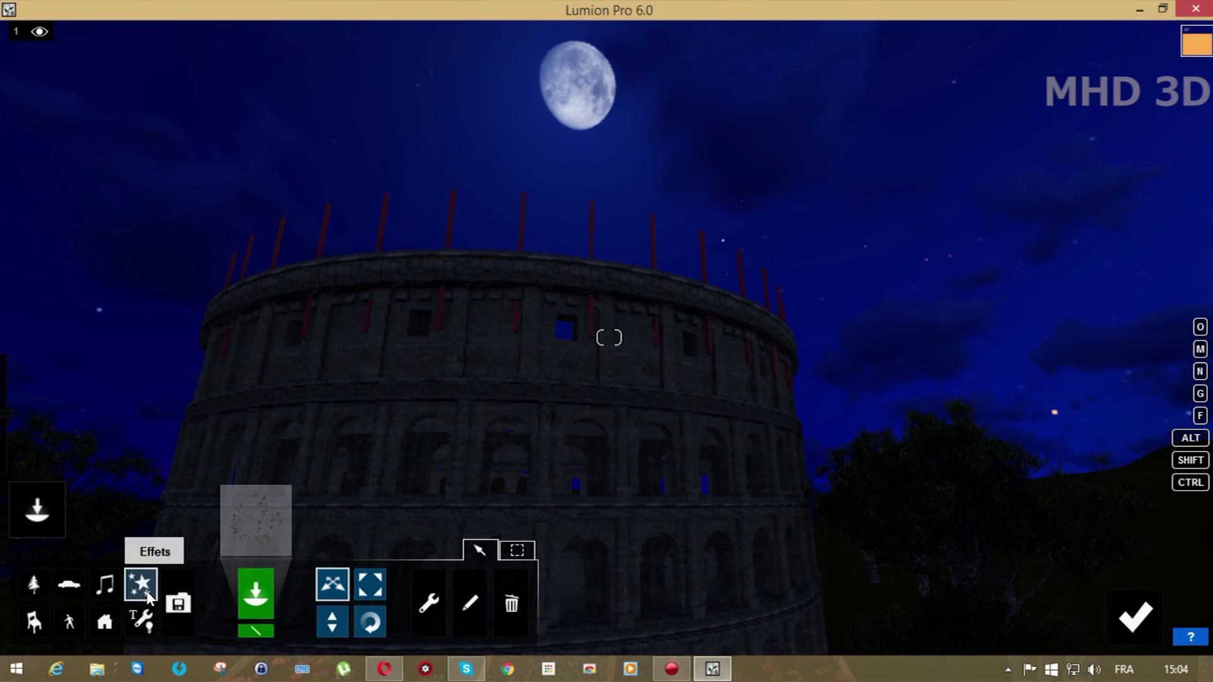
pyautogui.click(143, 628)
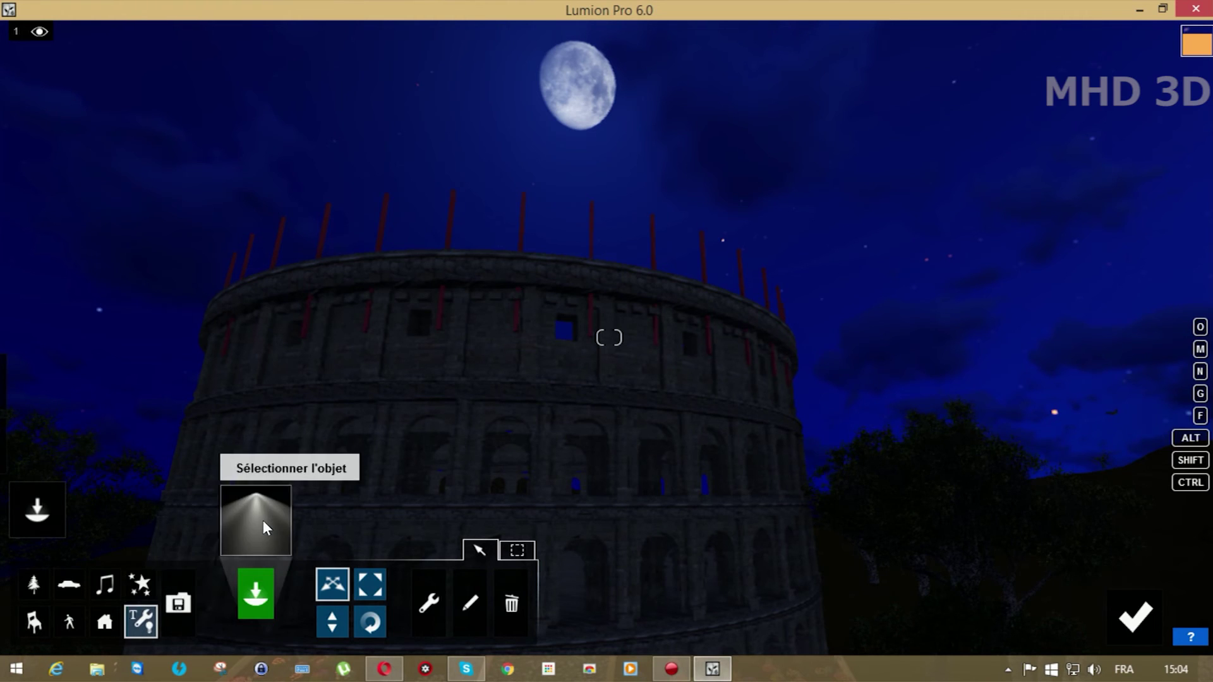
pyautogui.click(262, 521)
pyautogui.click(270, 184)
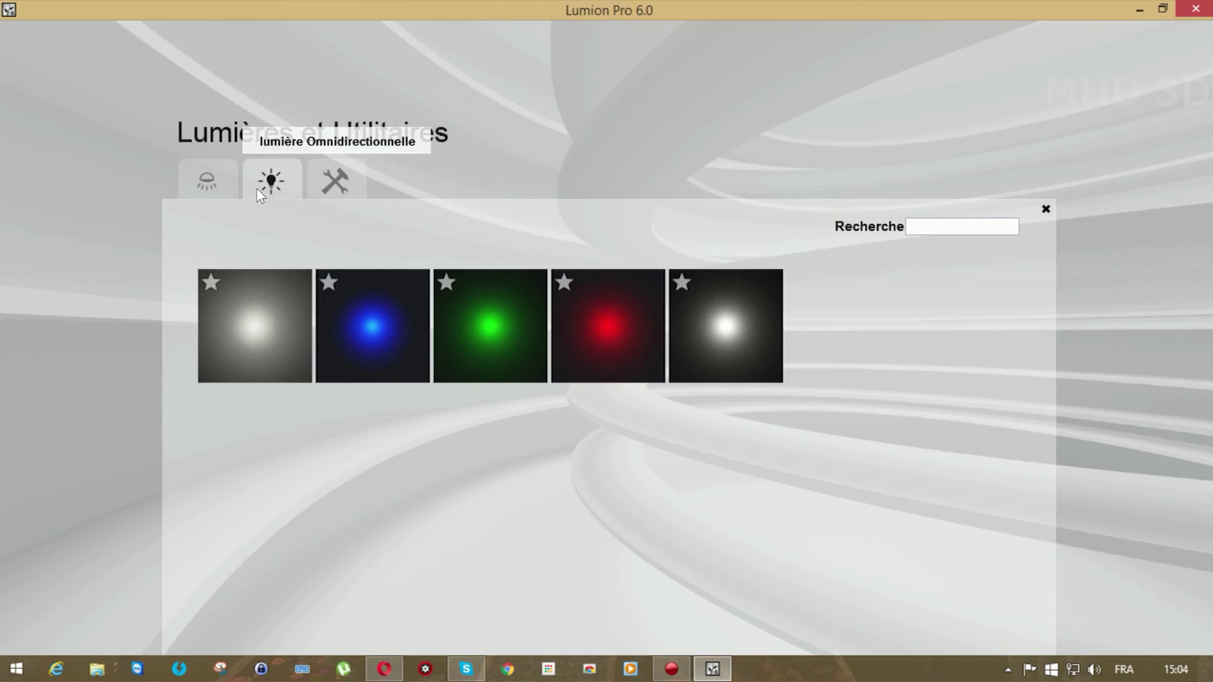
pyautogui.click(234, 189)
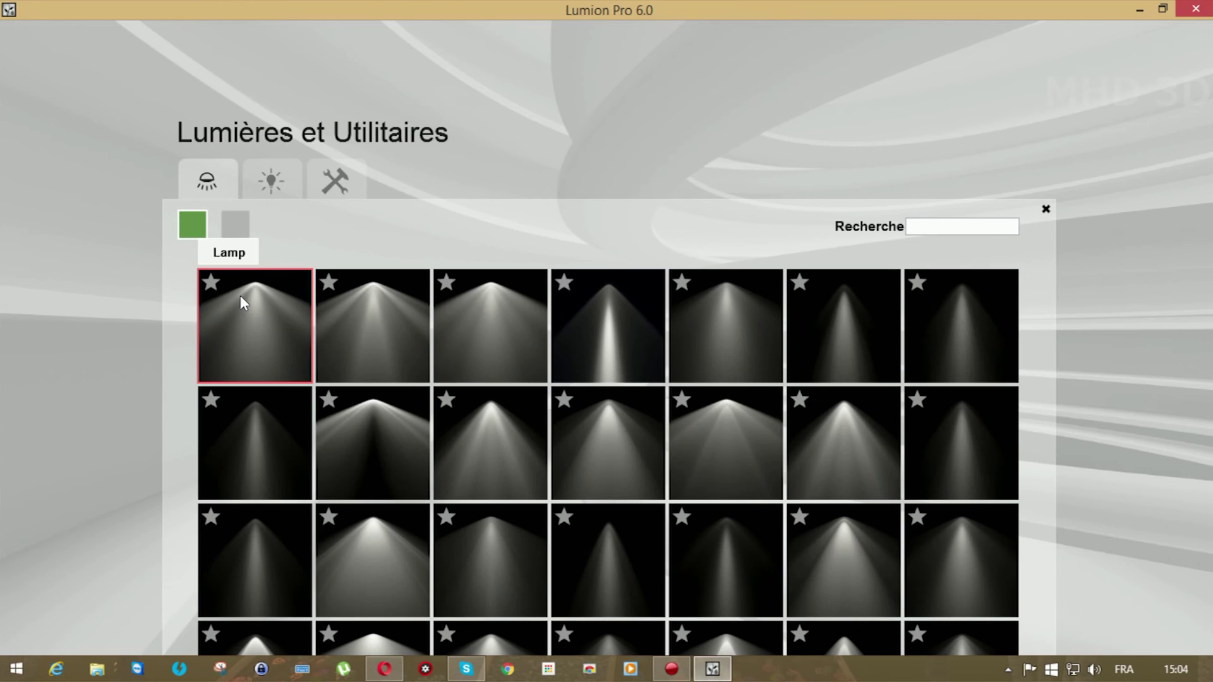
pyautogui.click(240, 294)
pyautogui.click(605, 580)
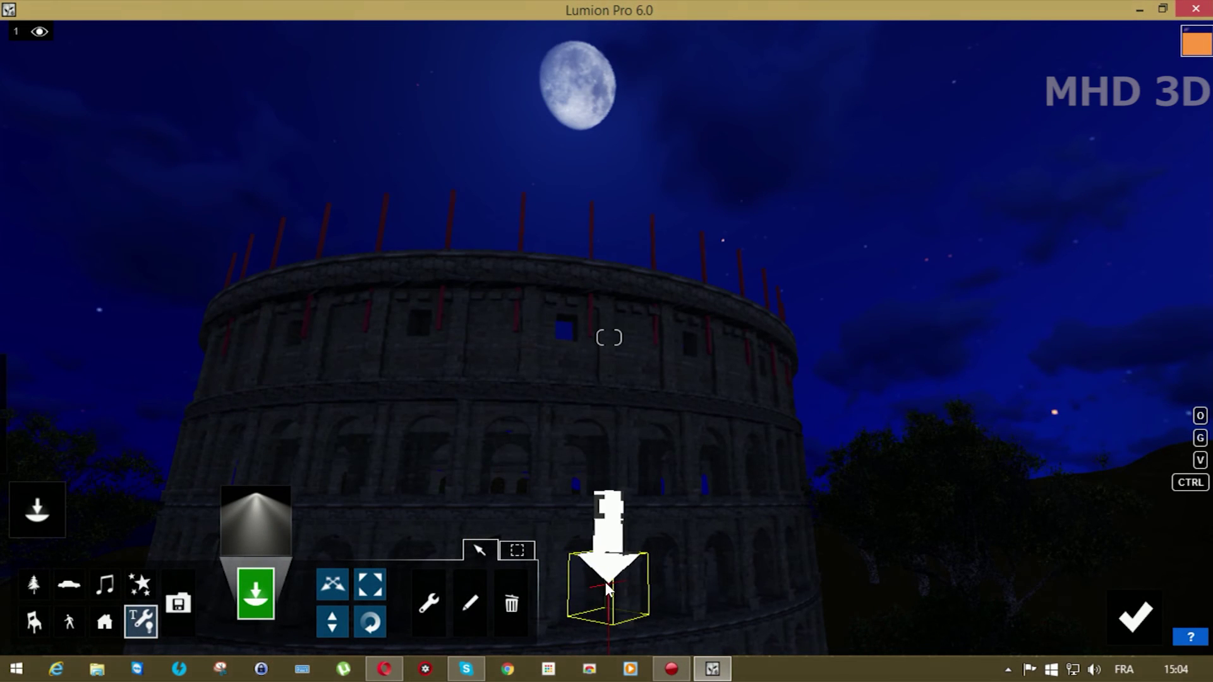
# Place a second Lamp spotlight higher up, beside the outer edge of the Colosseum's facade.
pyautogui.press('s')
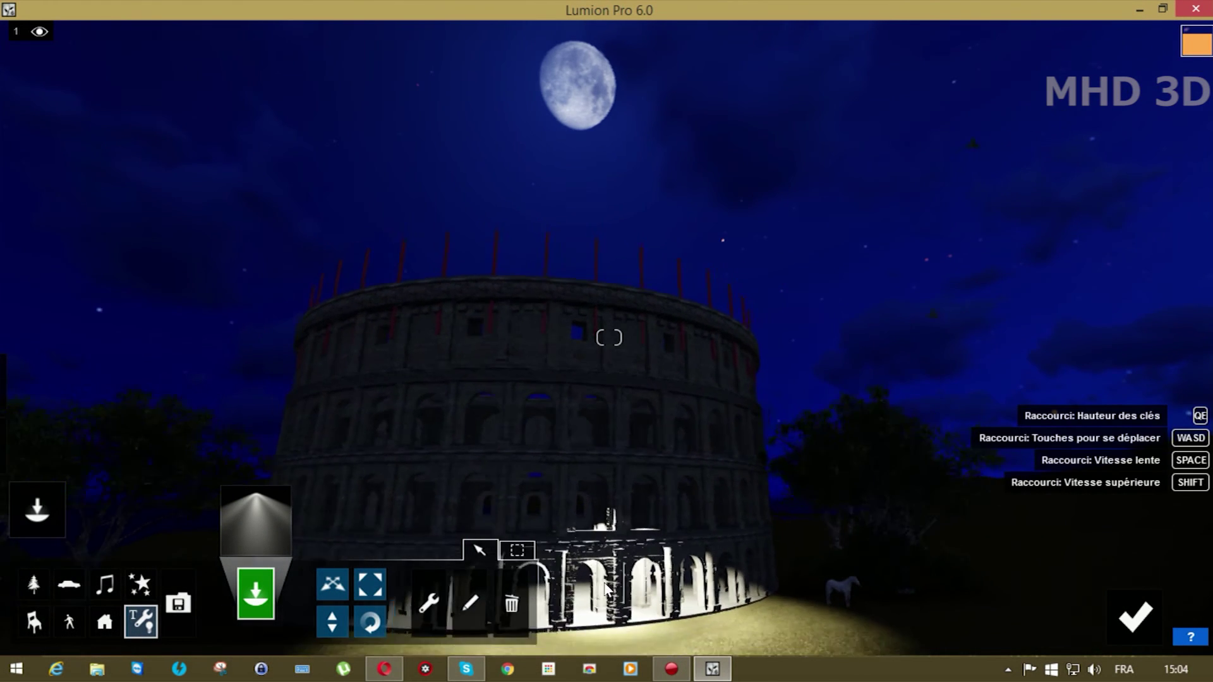
pyautogui.press('a')
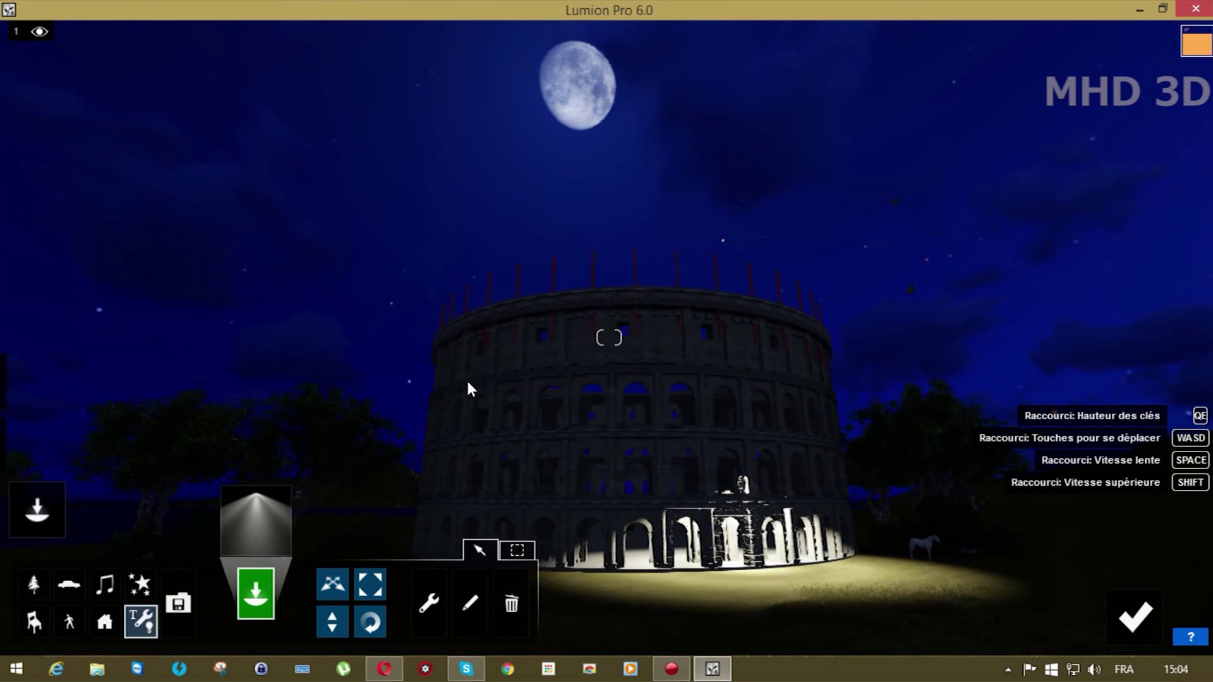
pyautogui.click(484, 373)
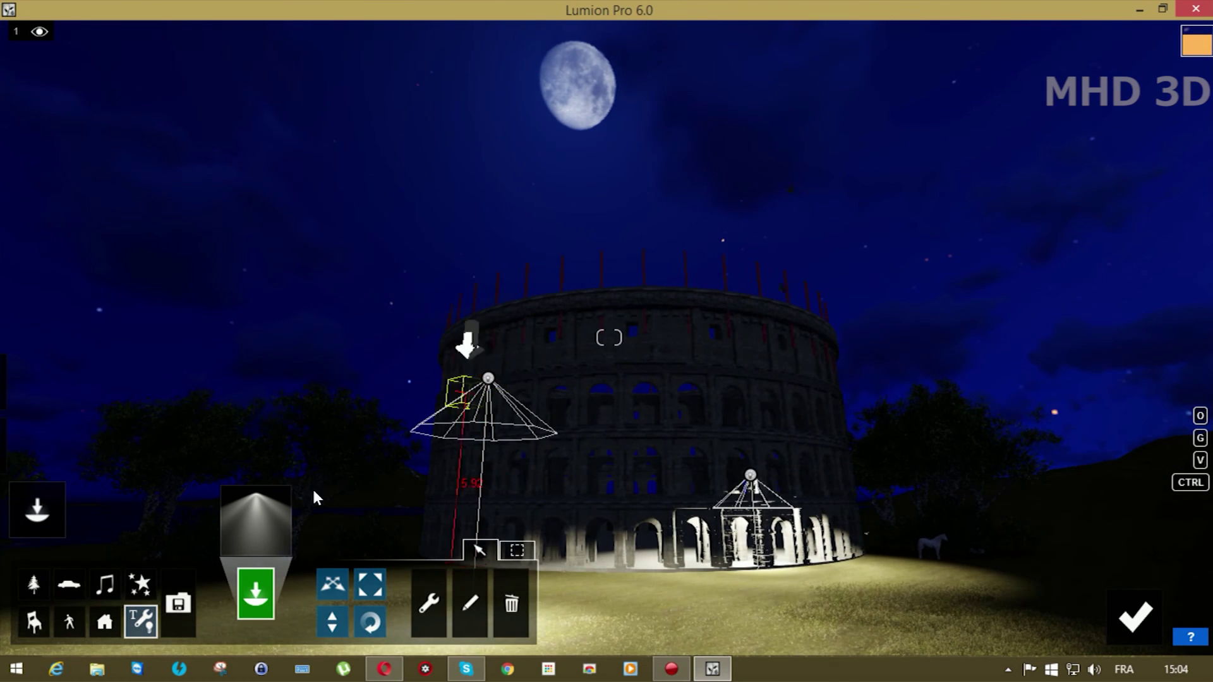
# Place several red omnidirectional lights across the Colosseum's facade and one on the grass beside the horse.
pyautogui.click(264, 498)
pyautogui.click(271, 181)
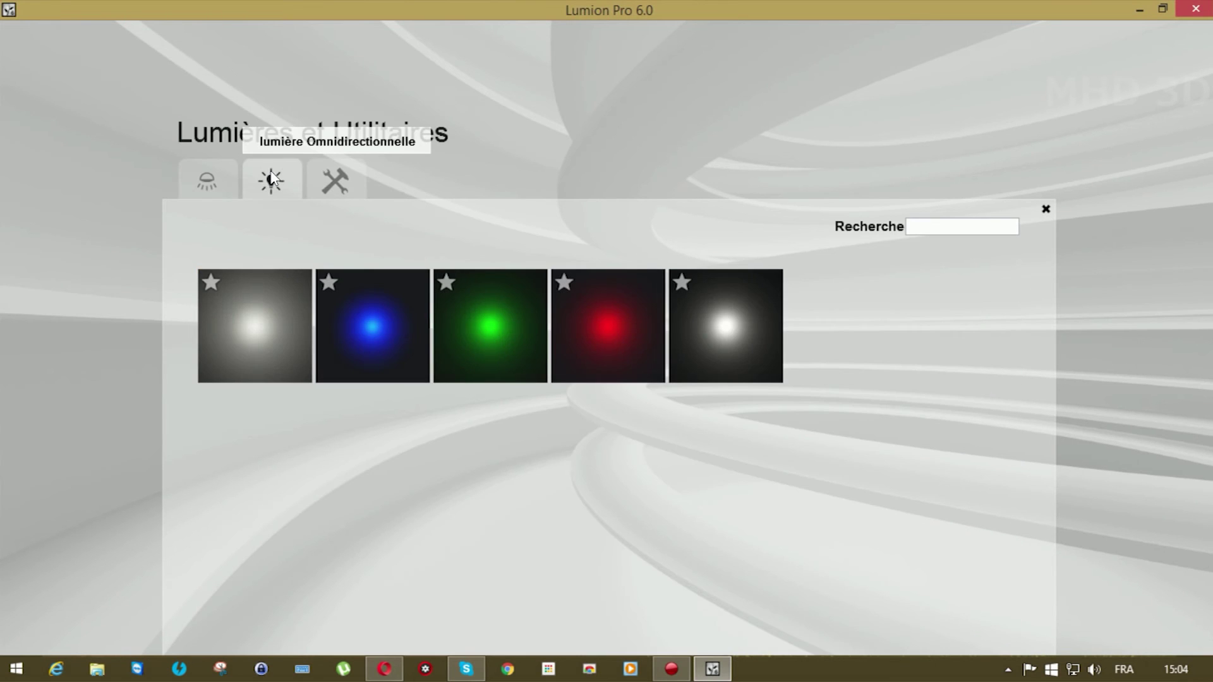
pyautogui.click(612, 327)
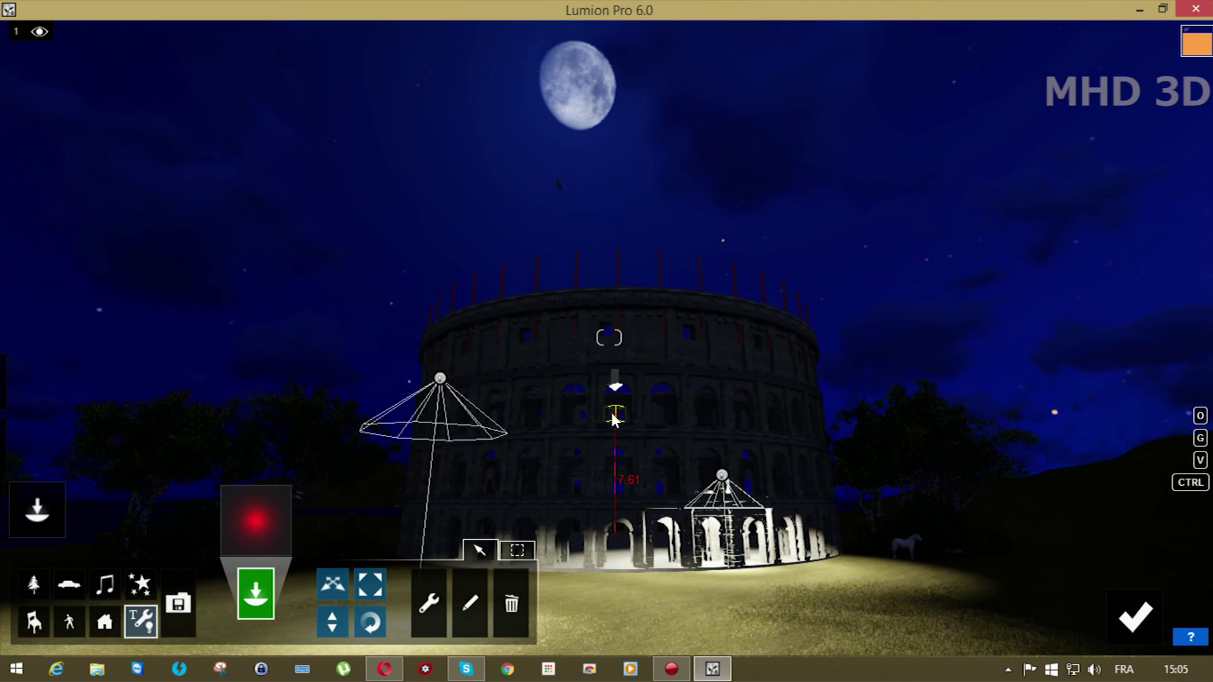
pyautogui.click(659, 457)
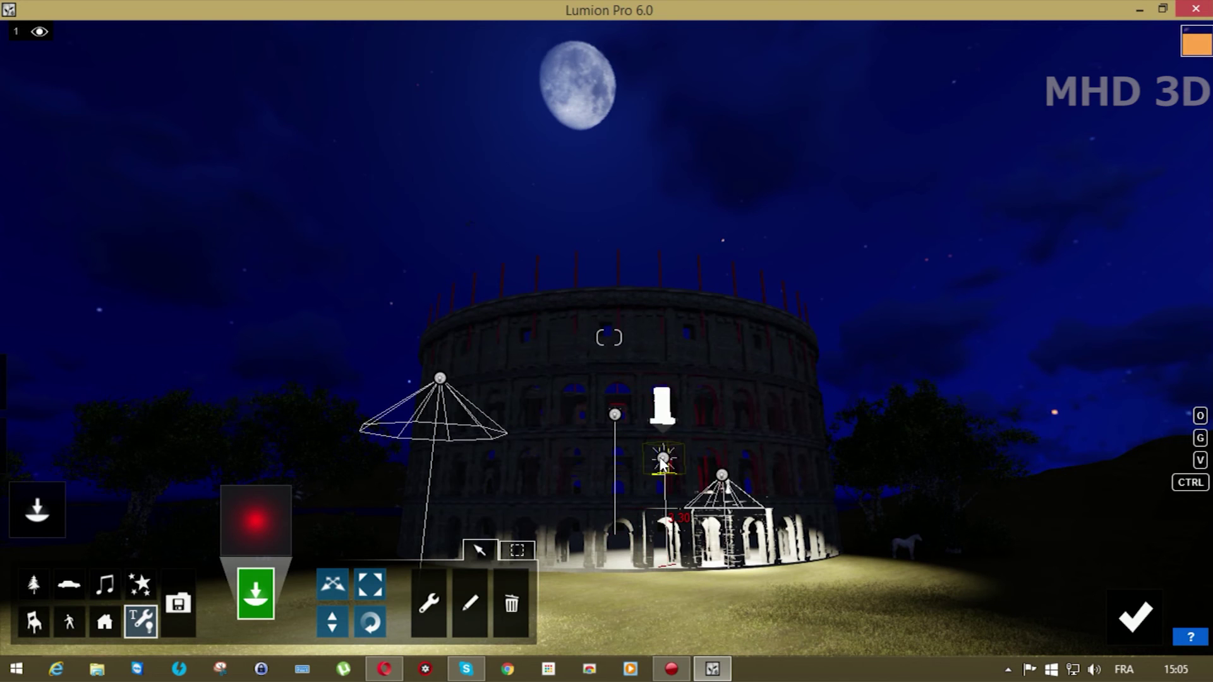
pyautogui.click(589, 492)
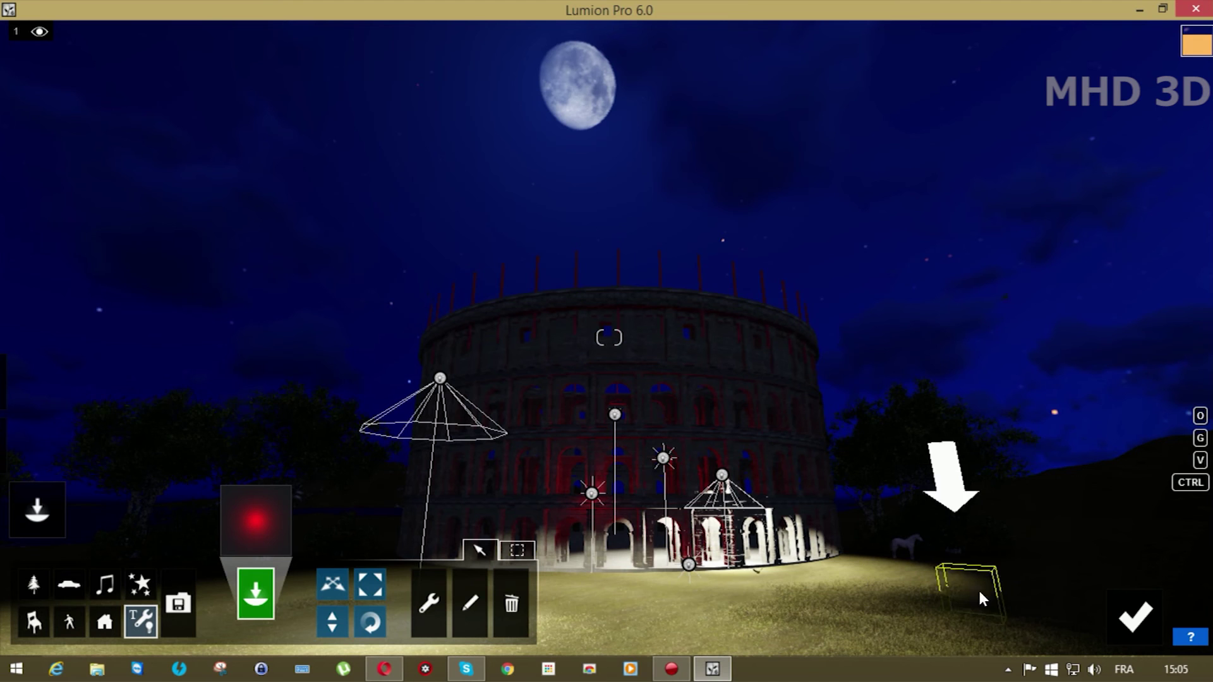
pyautogui.click(1019, 593)
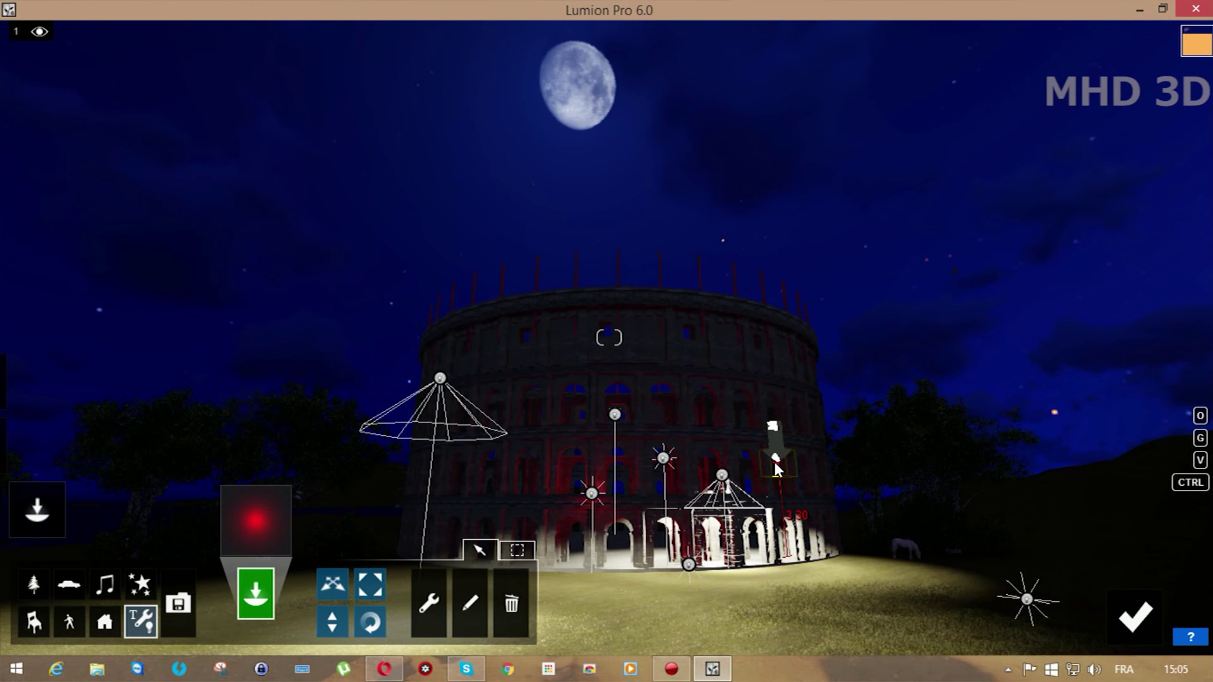
# Delete the two spotlights and the surplus red lights on the Colosseum's facade, and undo the last deletion.
pyautogui.press('a')
pyautogui.press('w')
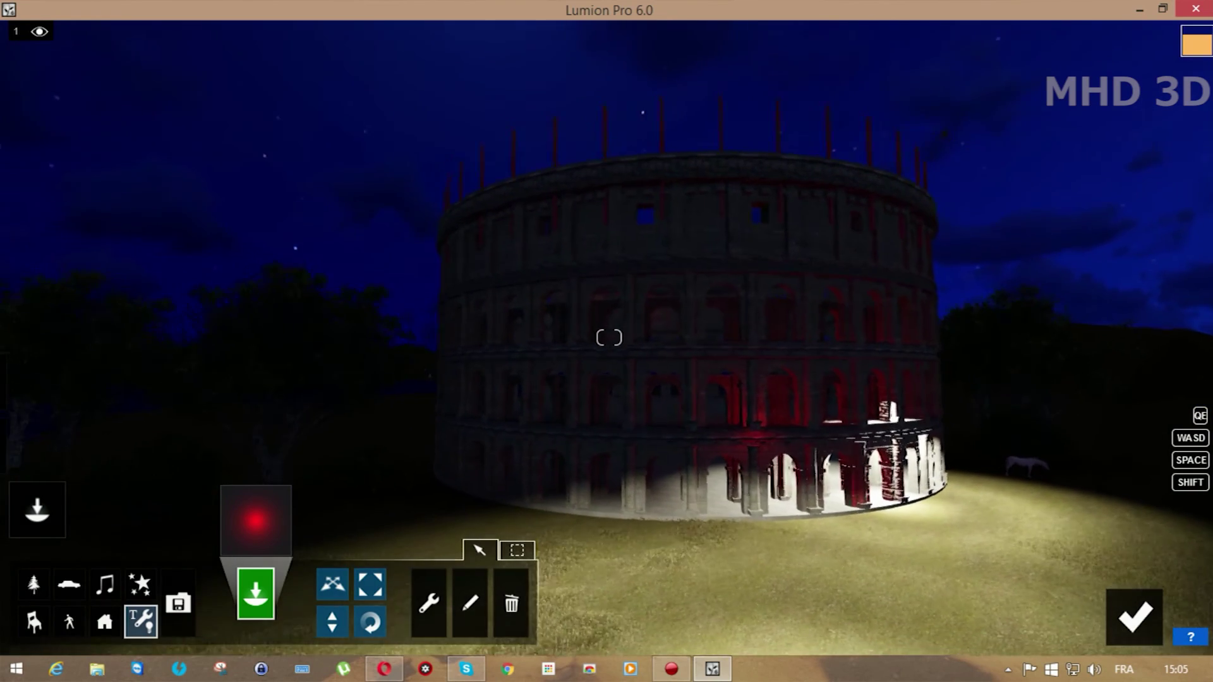
pyautogui.press('d')
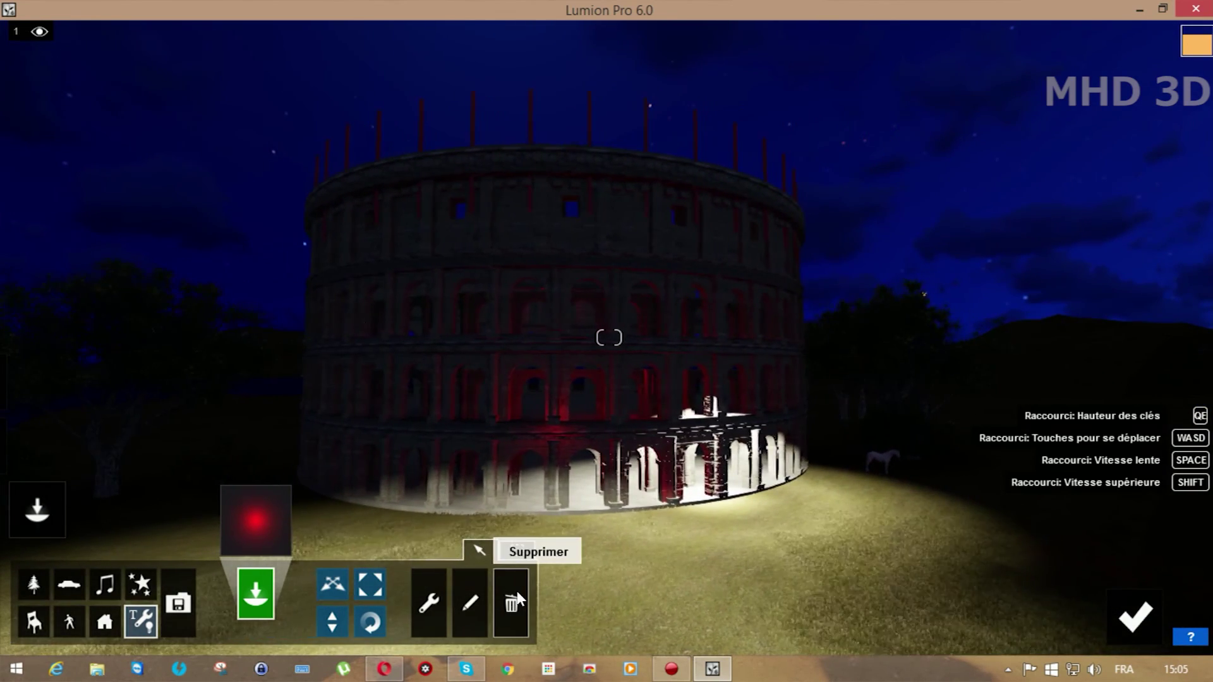
pyautogui.click(518, 593)
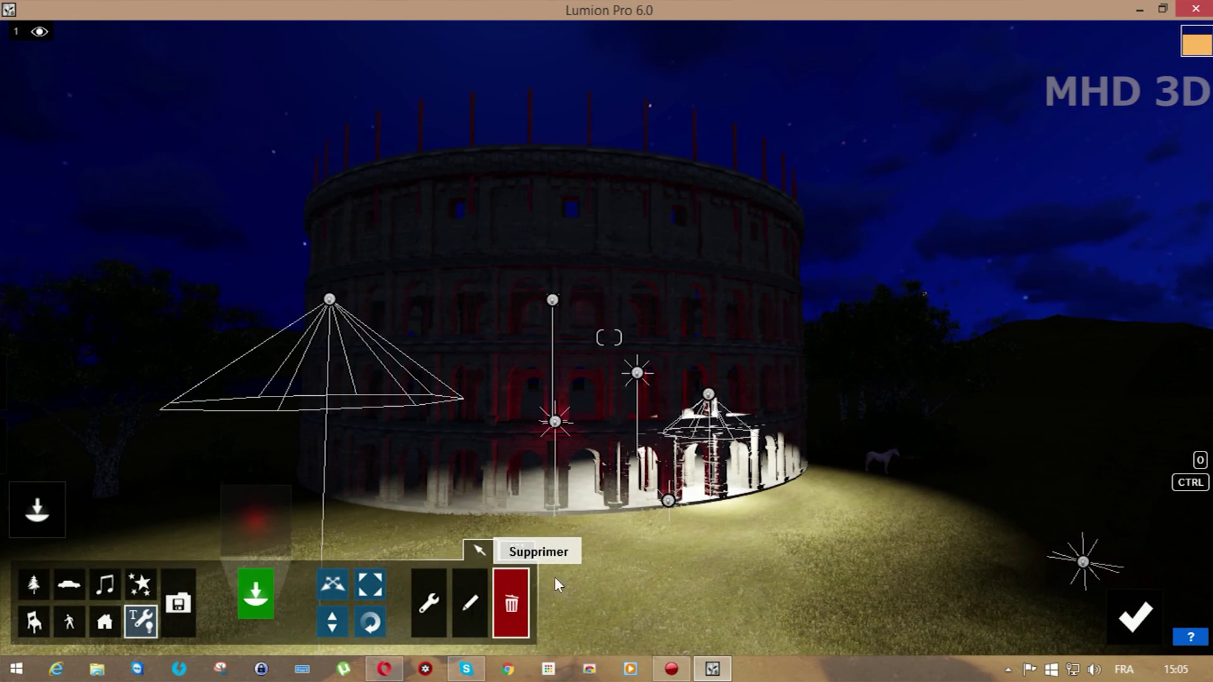
pyautogui.click(708, 396)
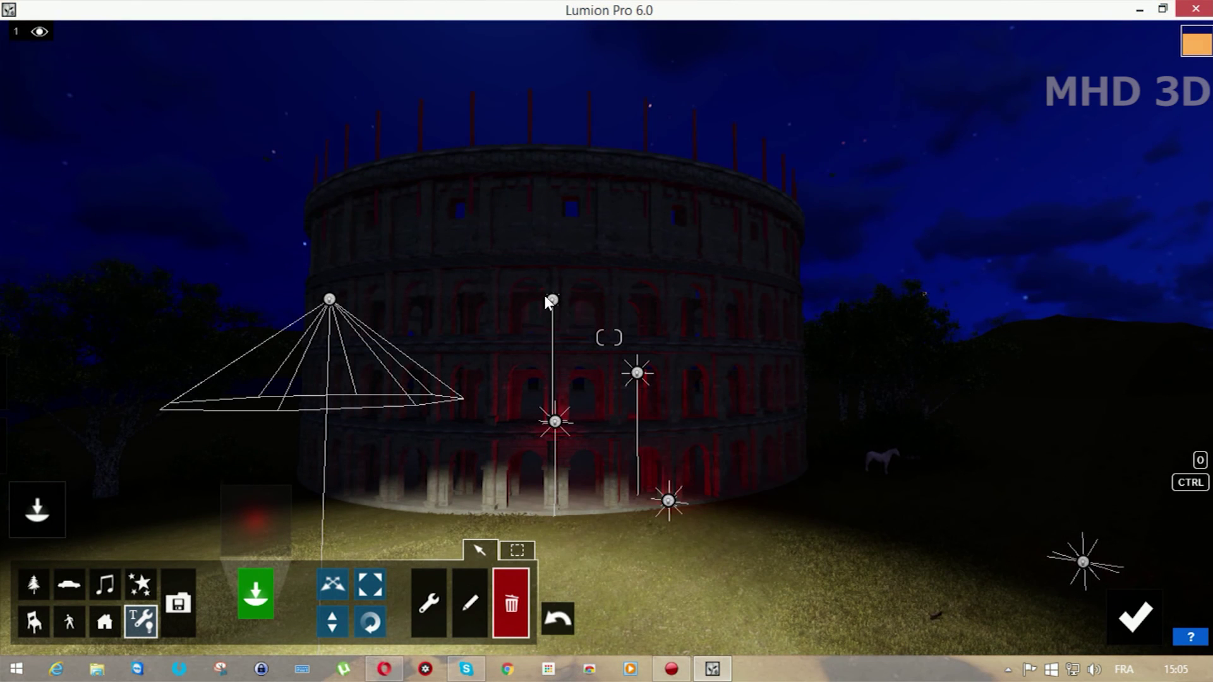
pyautogui.click(327, 299)
pyautogui.click(548, 422)
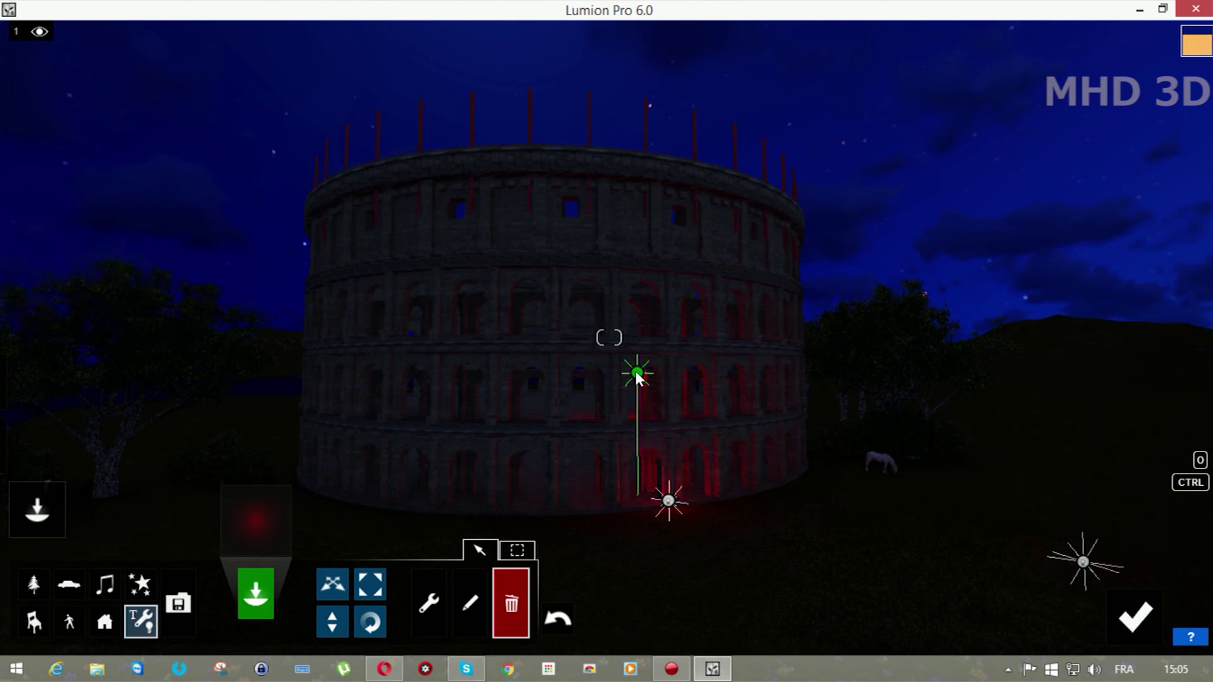
pyautogui.click(565, 622)
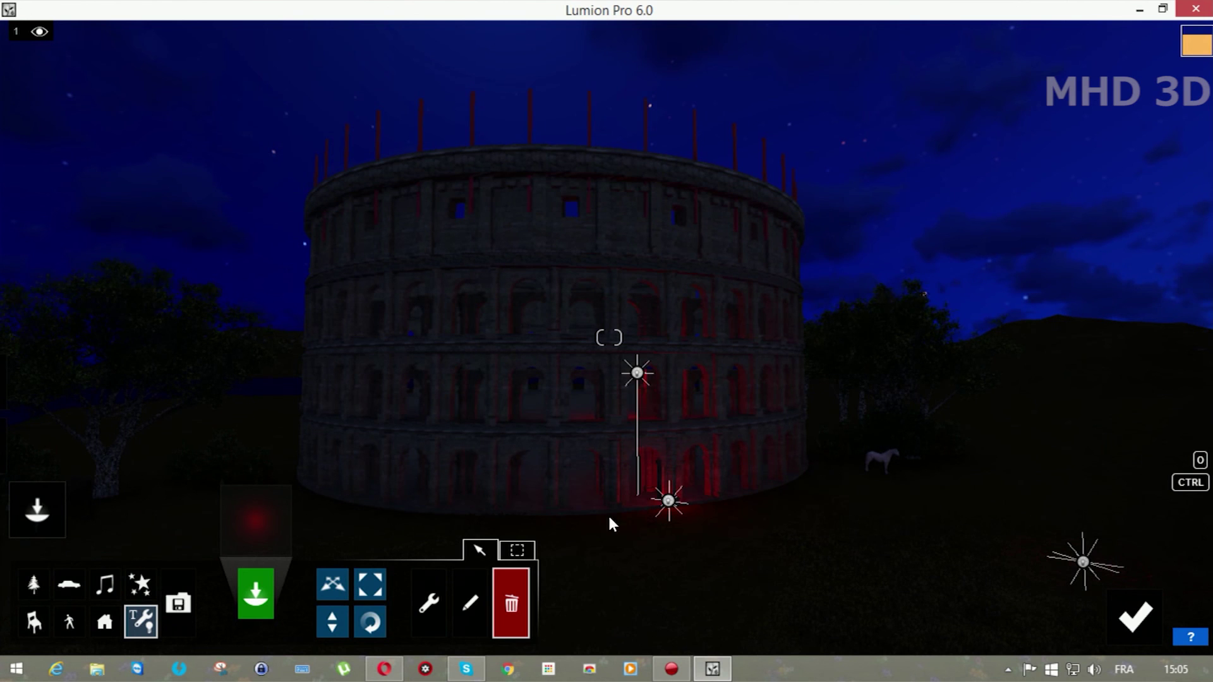
# Accept the scene lighting edits and return to Photo 1.
pyautogui.click(330, 583)
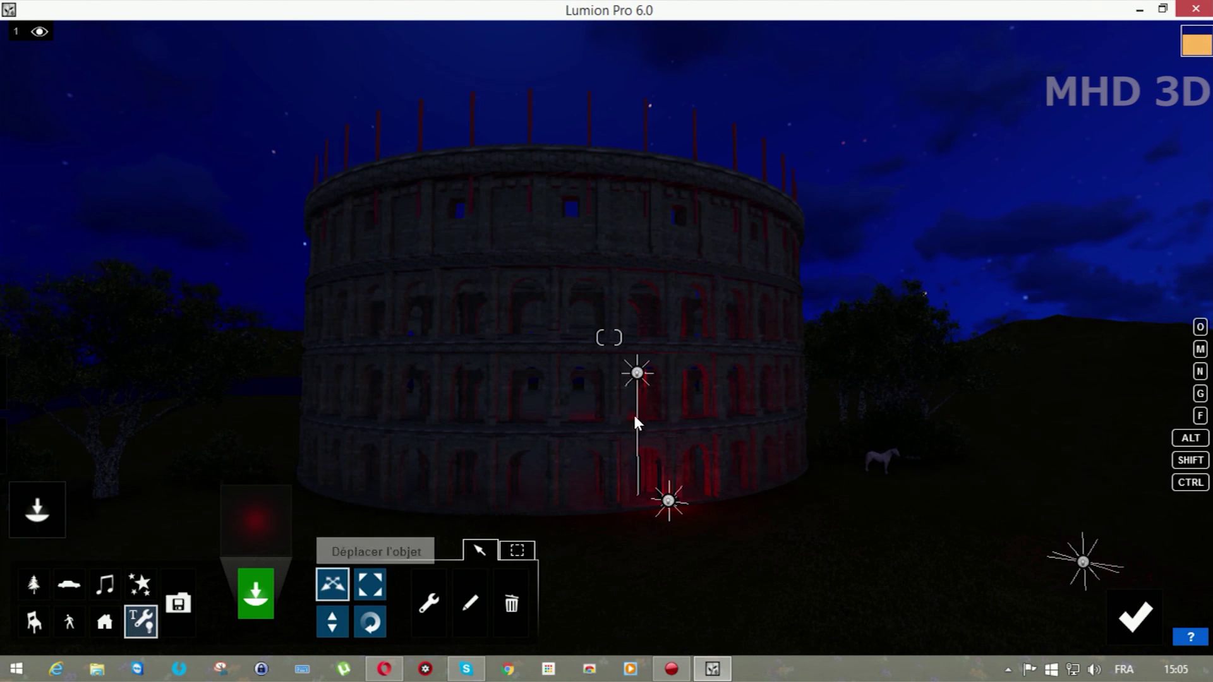
pyautogui.click(243, 578)
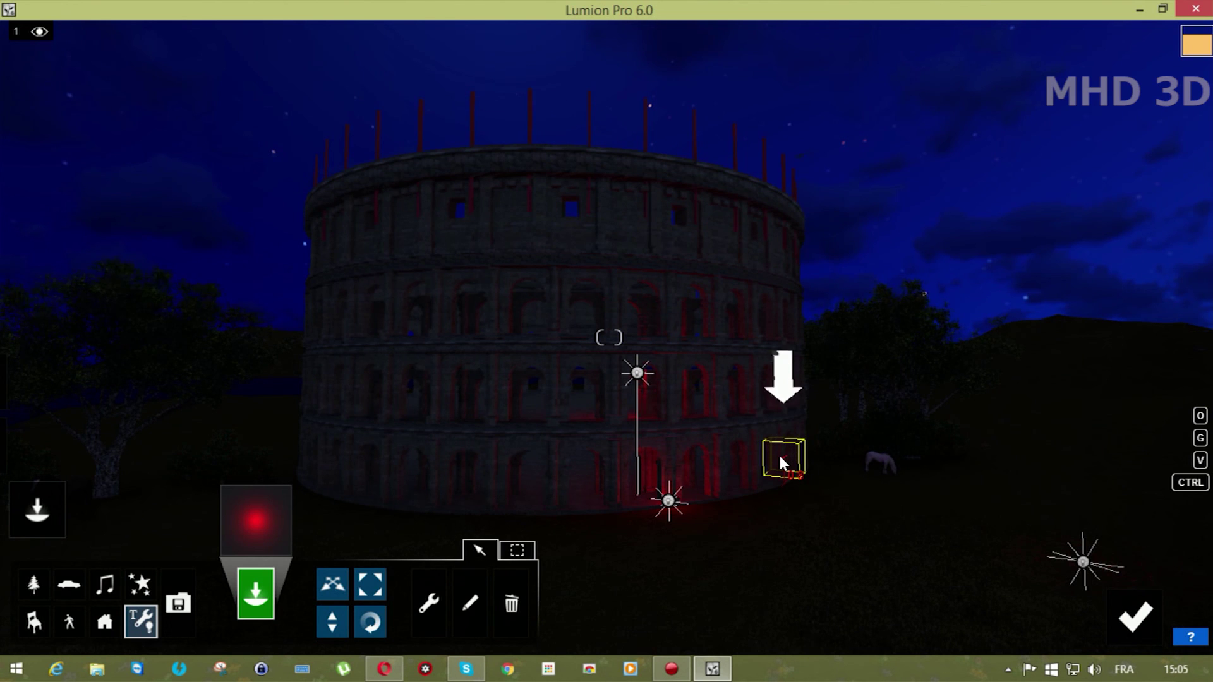
pyautogui.click(178, 605)
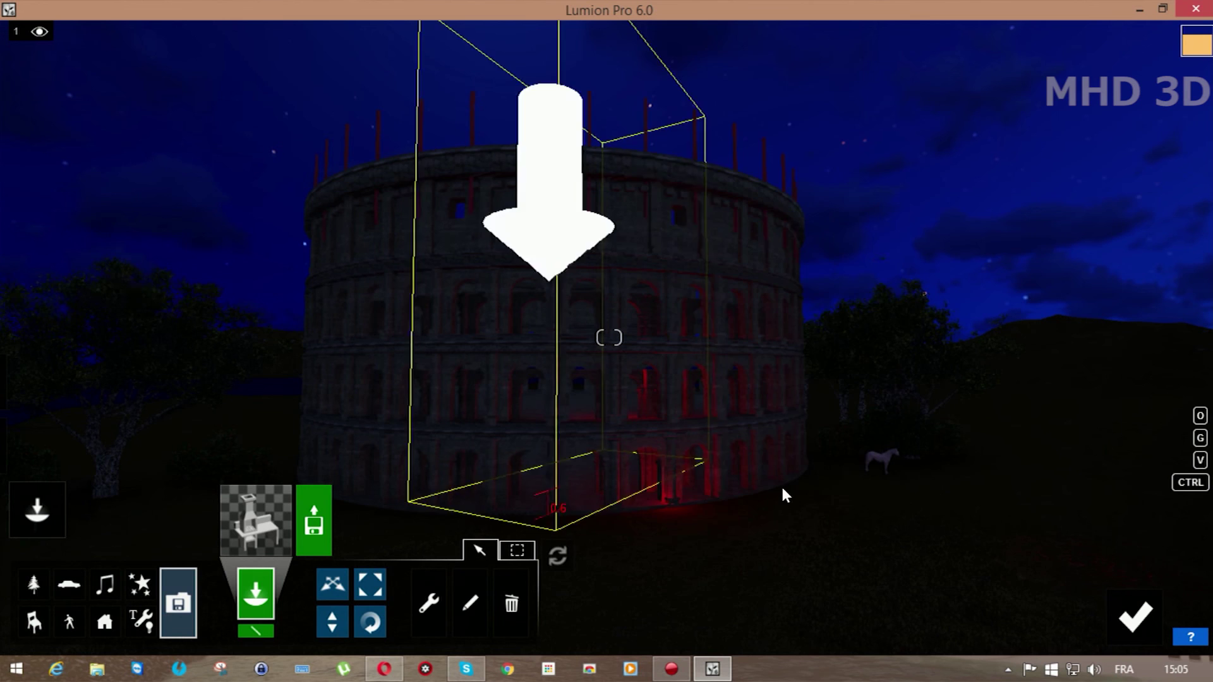
pyautogui.click(1122, 616)
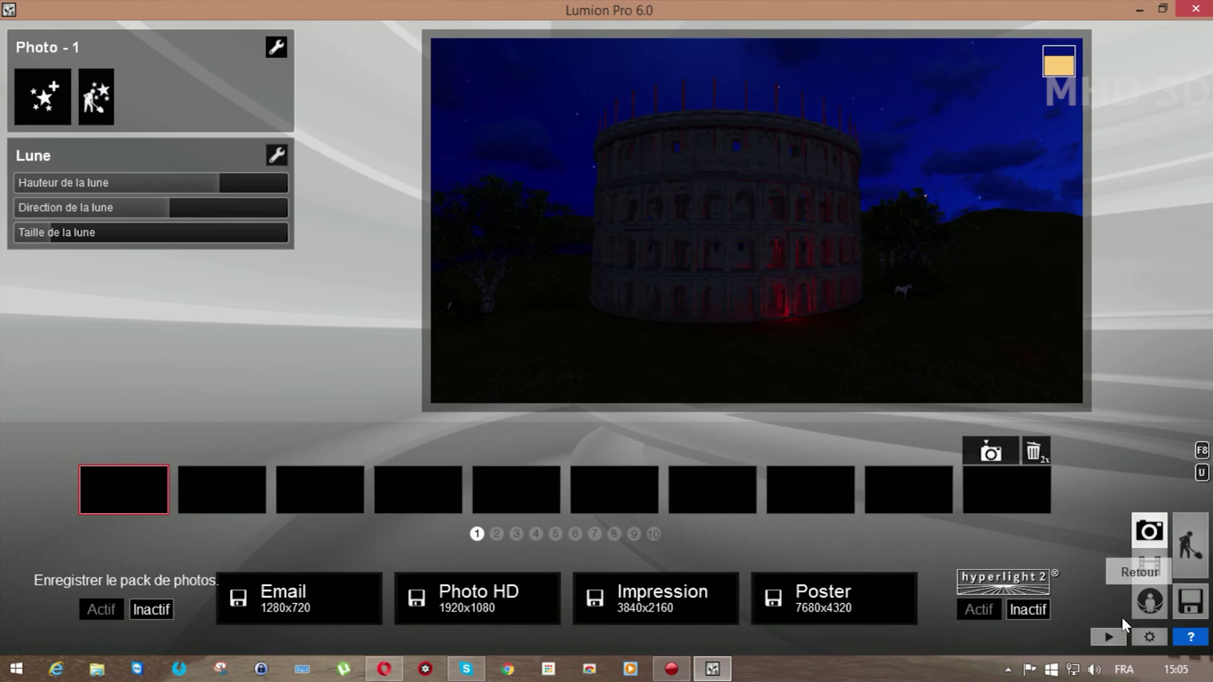
# Switch from Photo 1 to build mode and choose the nature category for placing plants.
pyautogui.click(1192, 547)
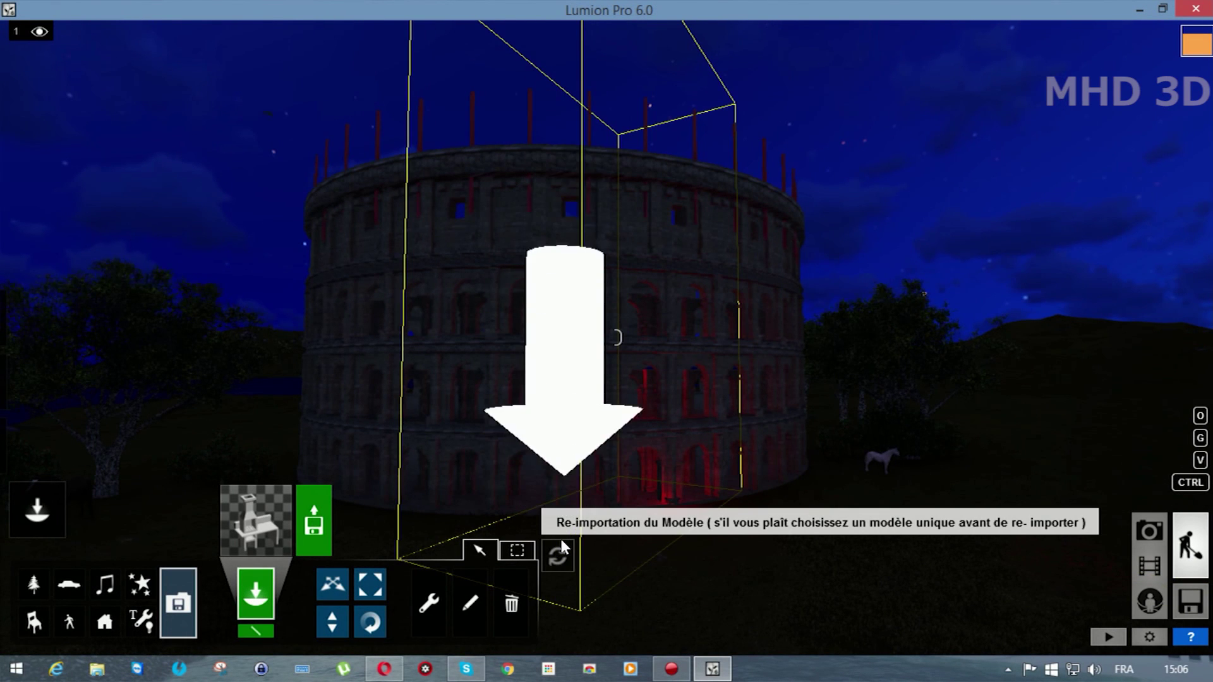
pyautogui.click(34, 584)
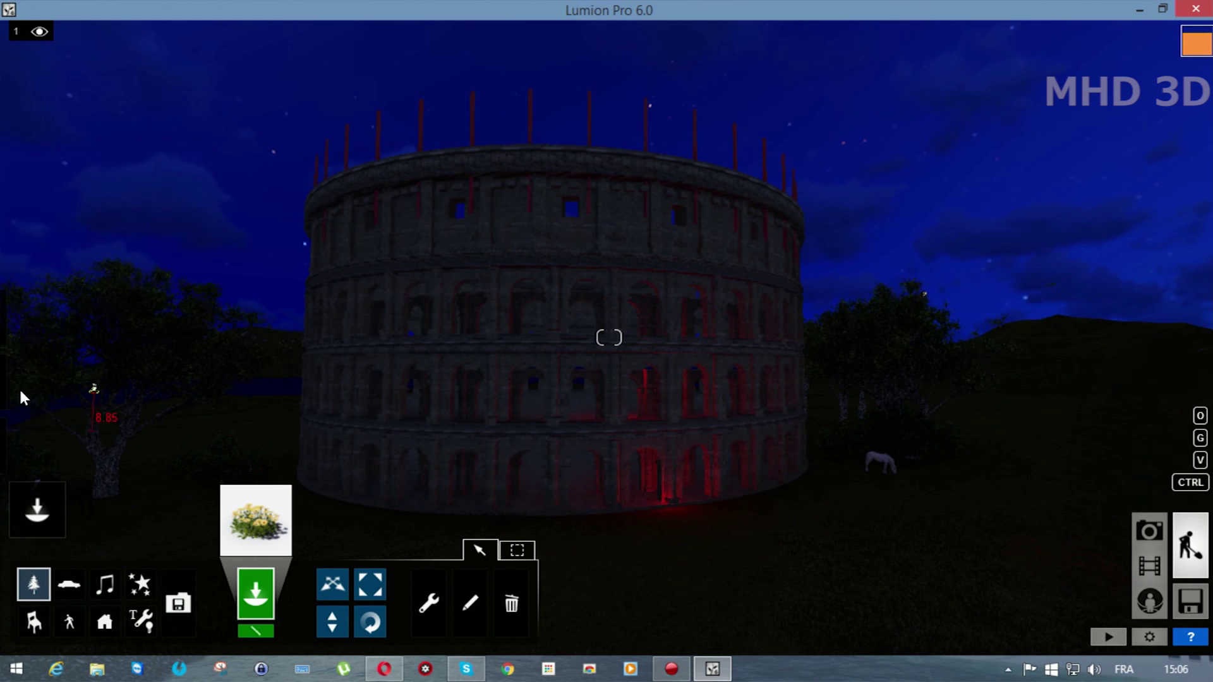
pyautogui.moveTo(23, 397)
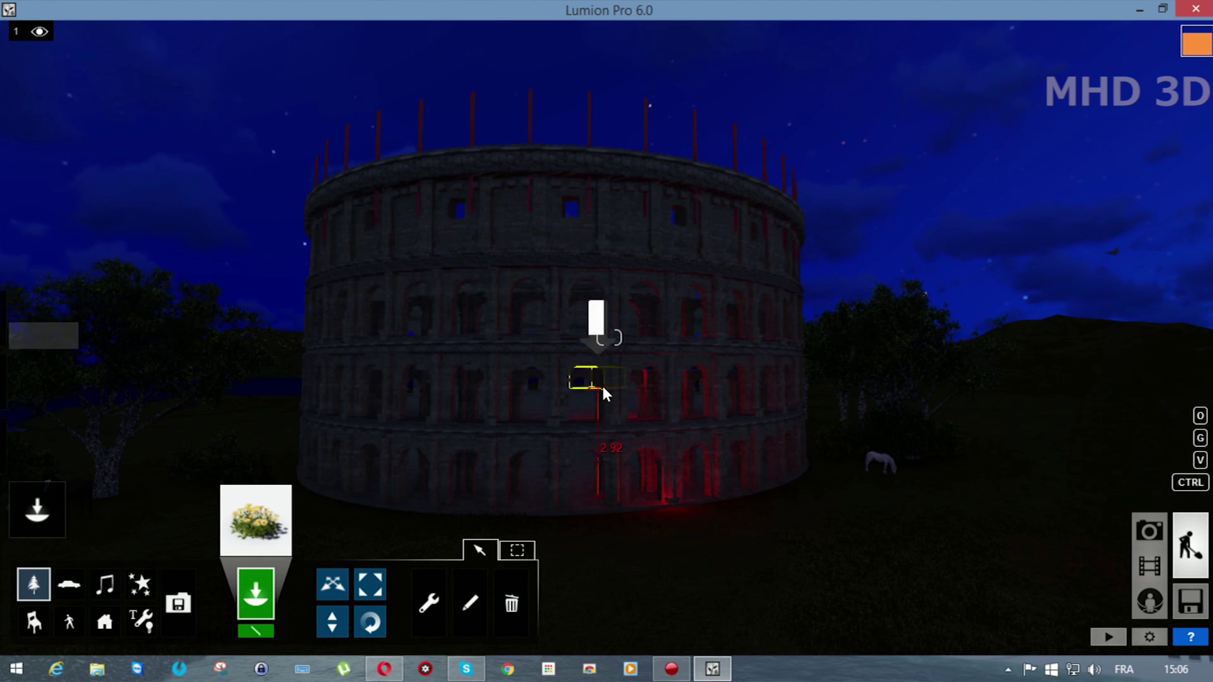
pyautogui.press('s')
pyautogui.moveTo(609, 338); pyautogui.dragTo(636, 388, button='right')
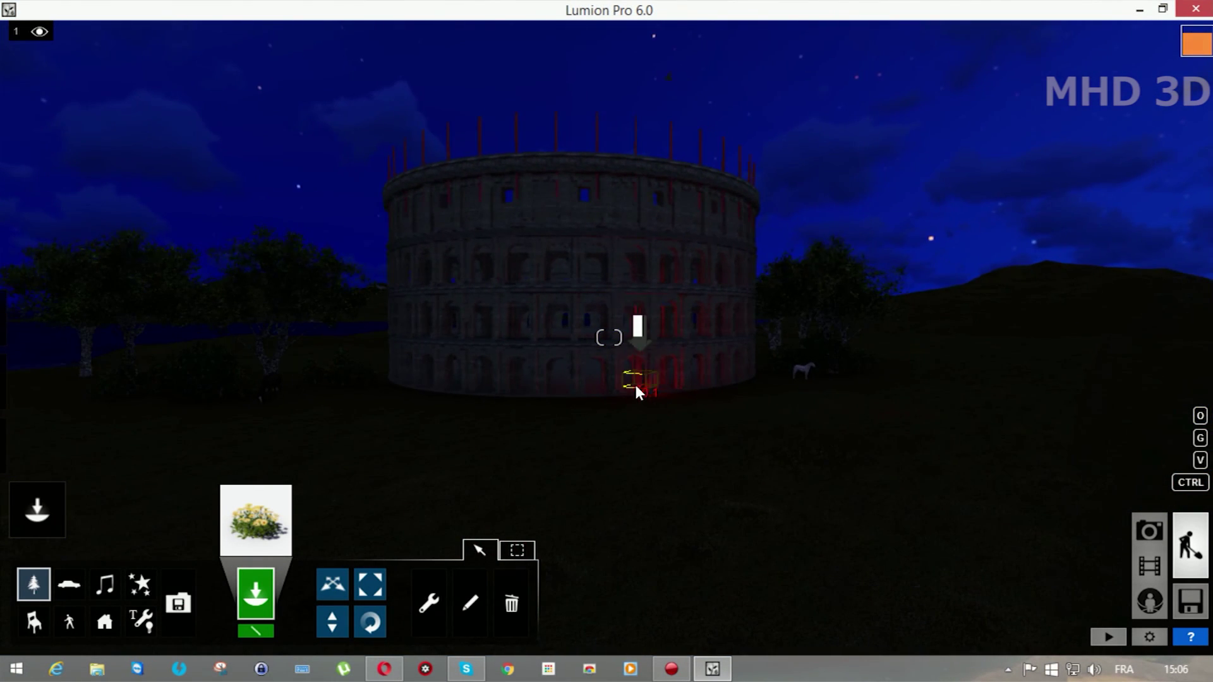